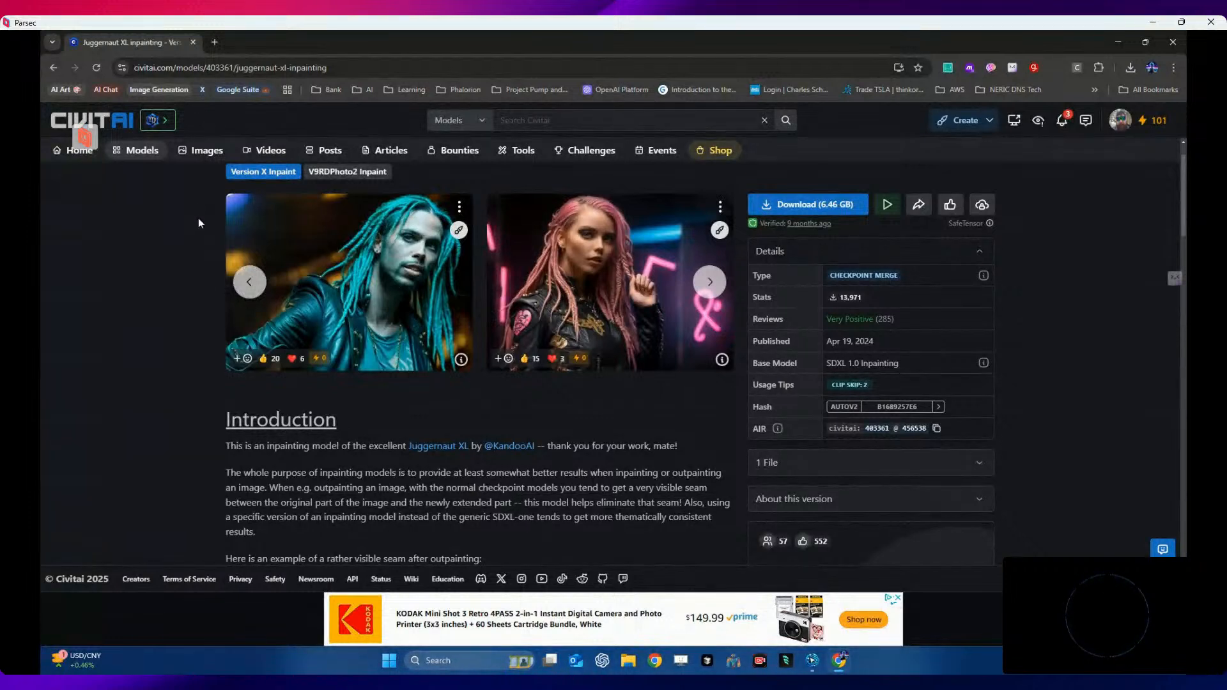
- Search Google for "comfui" in a new browser tab
{"action": "left_click", "coordinate": [215, 43]}
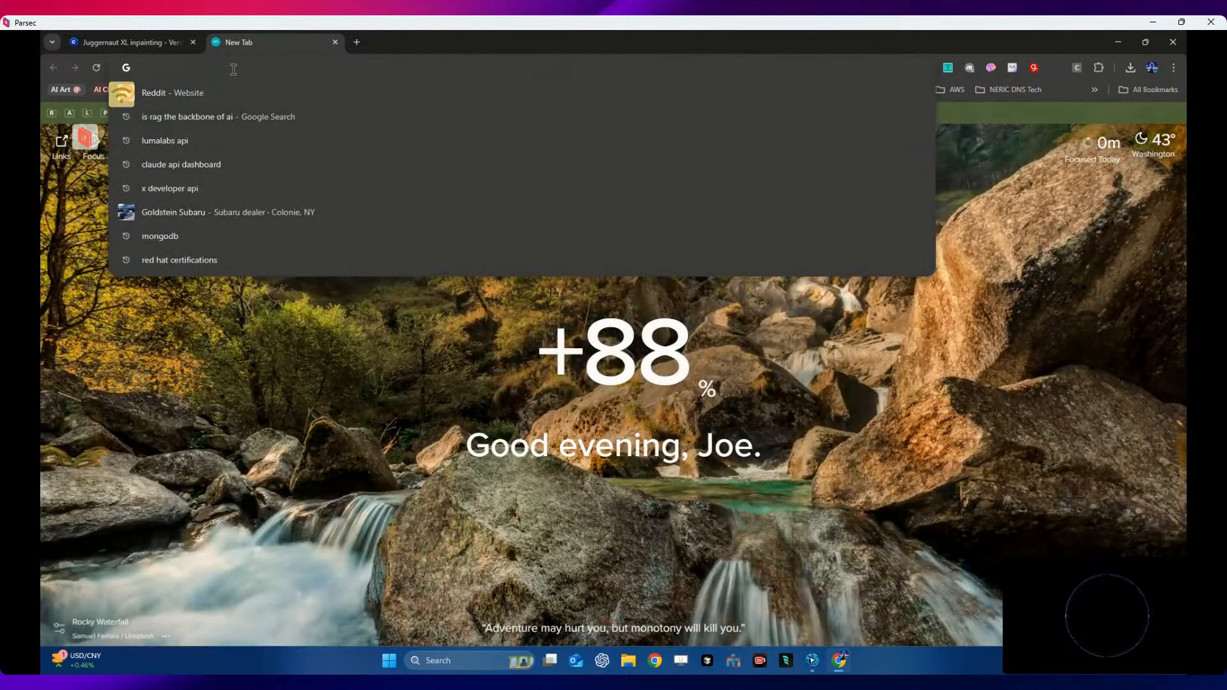
{"action": "type", "text": "cumy"}
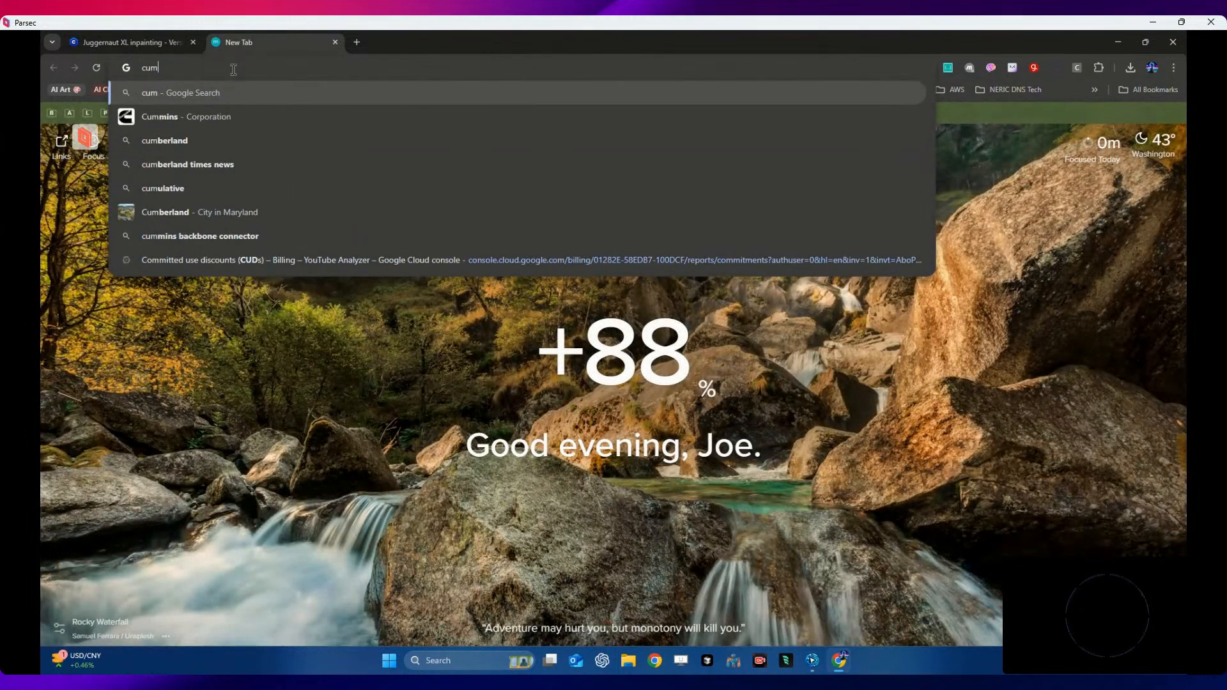
{"action": "key", "text": "BackSpace"}
{"action": "key", "text": "BackSpace"}
{"action": "key", "text": "BackSpace"}
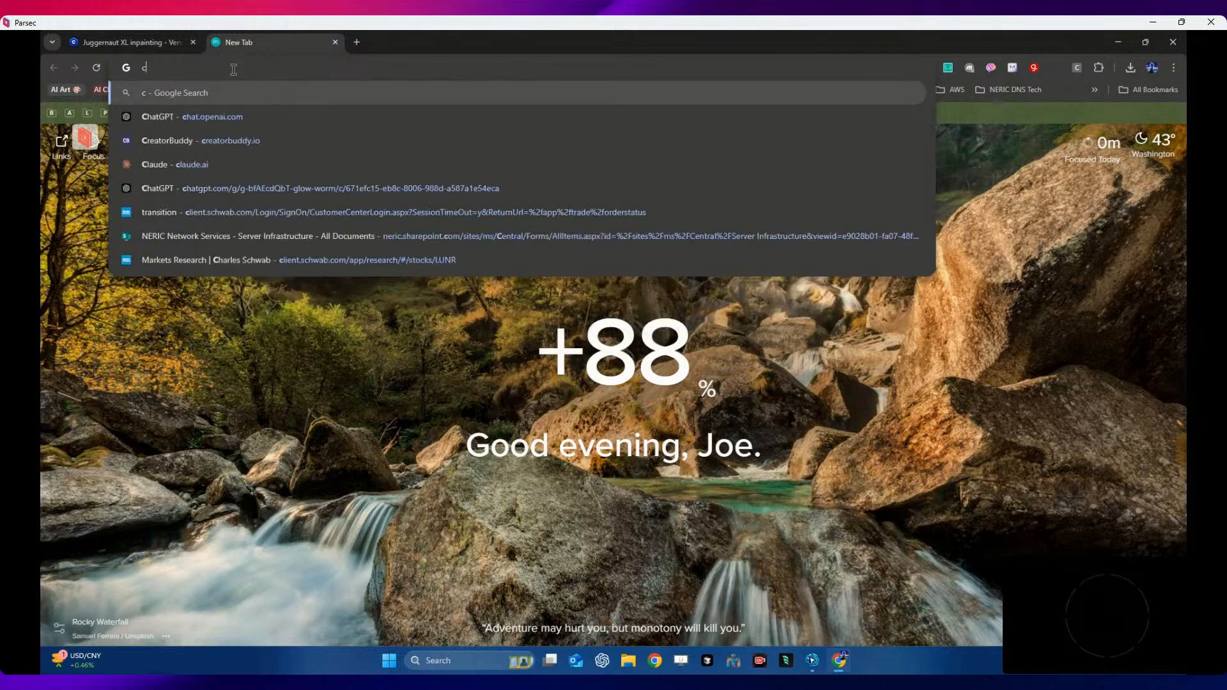
{"action": "type", "text": "om"}
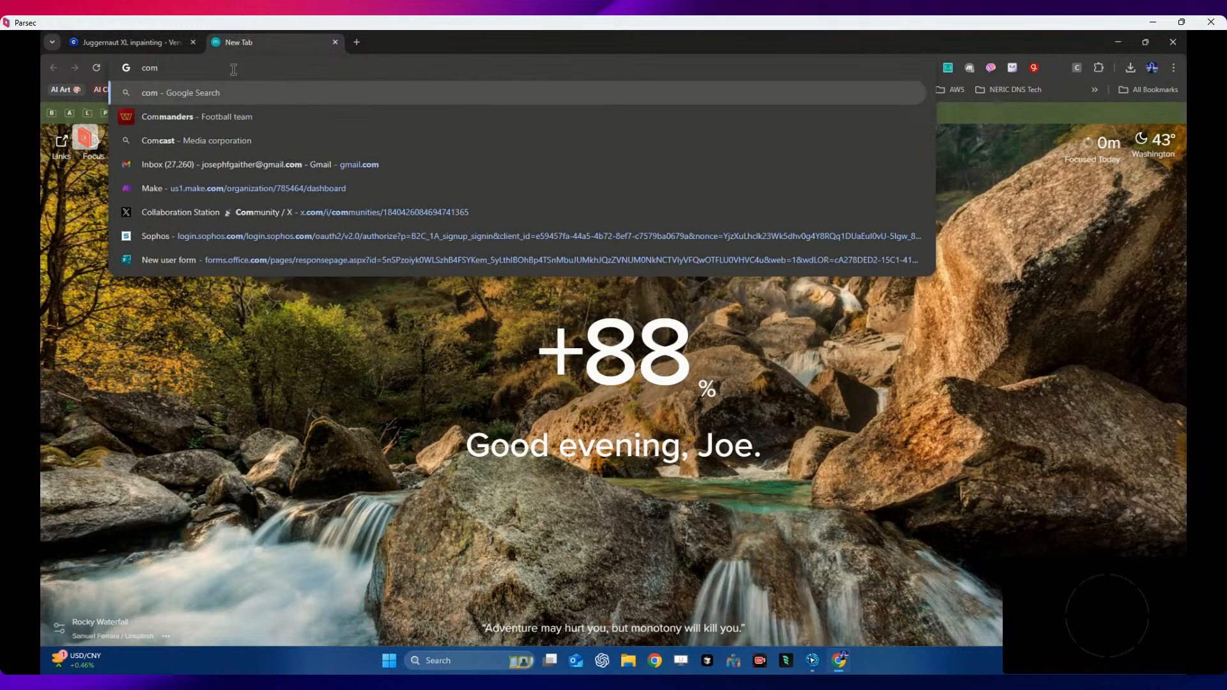
{"action": "type", "text": "fui"}
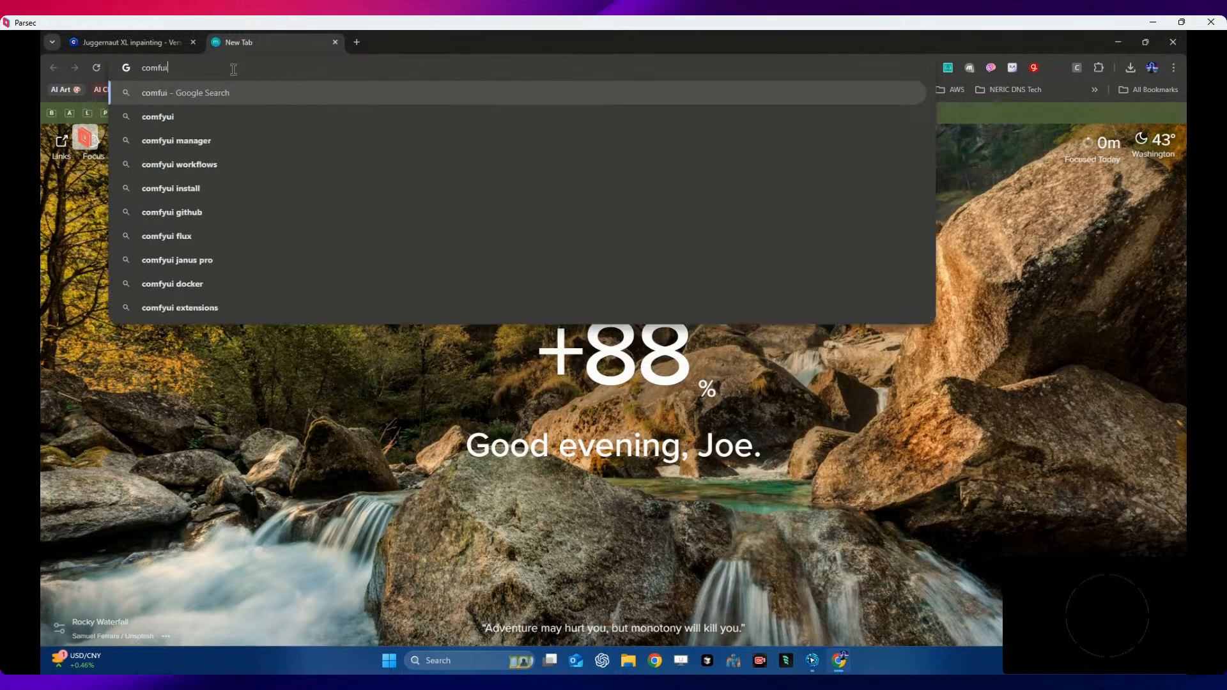
{"action": "key", "text": "Return"}
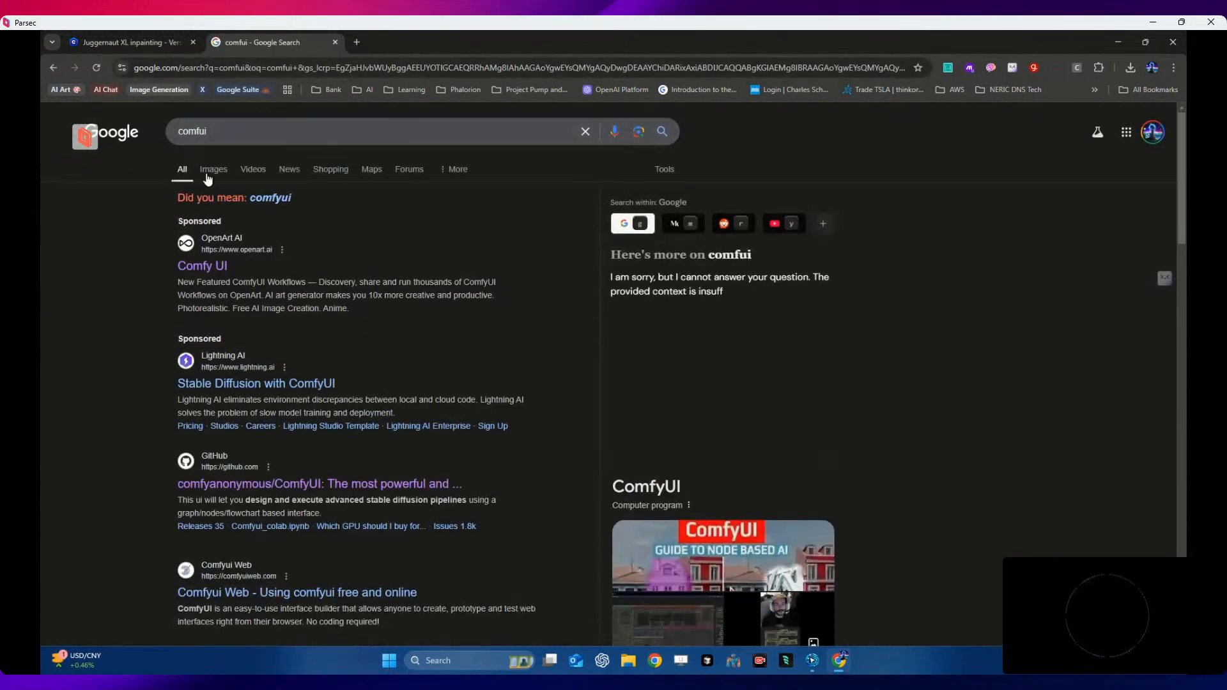
- Open the comfyanonymous/ComfyUI GitHub repository from the search results and go to the Installing section of its README
{"action": "left_click", "coordinate": [210, 270]}
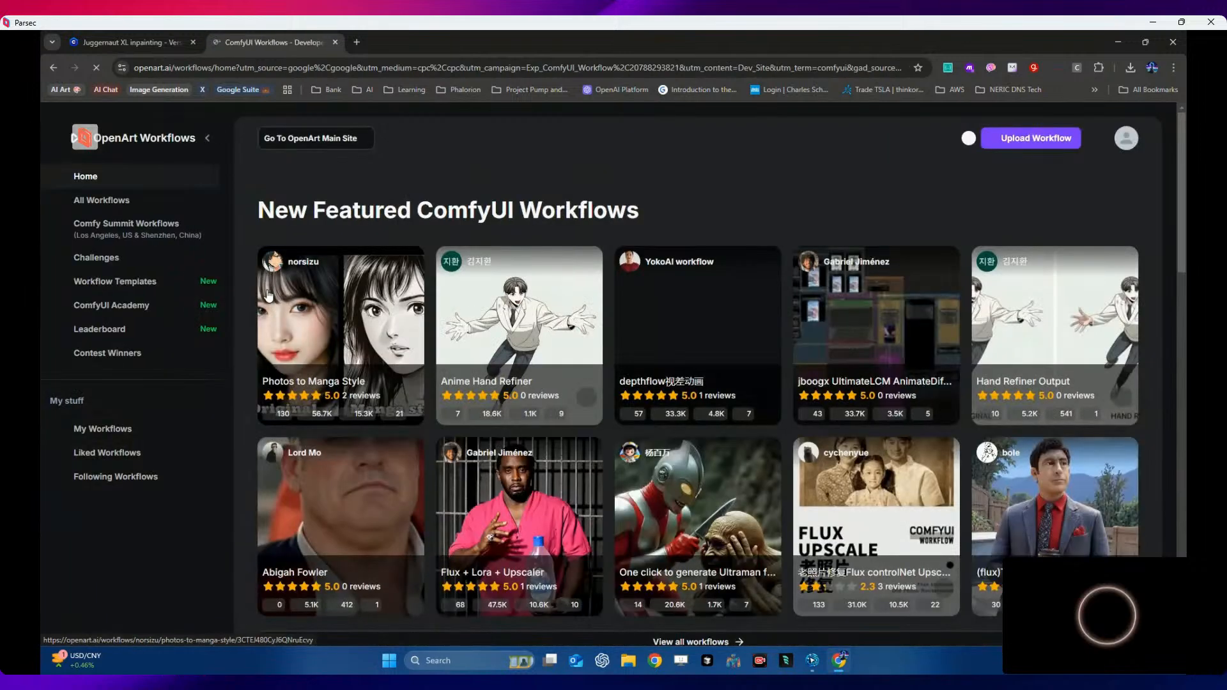
{"action": "left_click", "coordinate": [54, 67]}
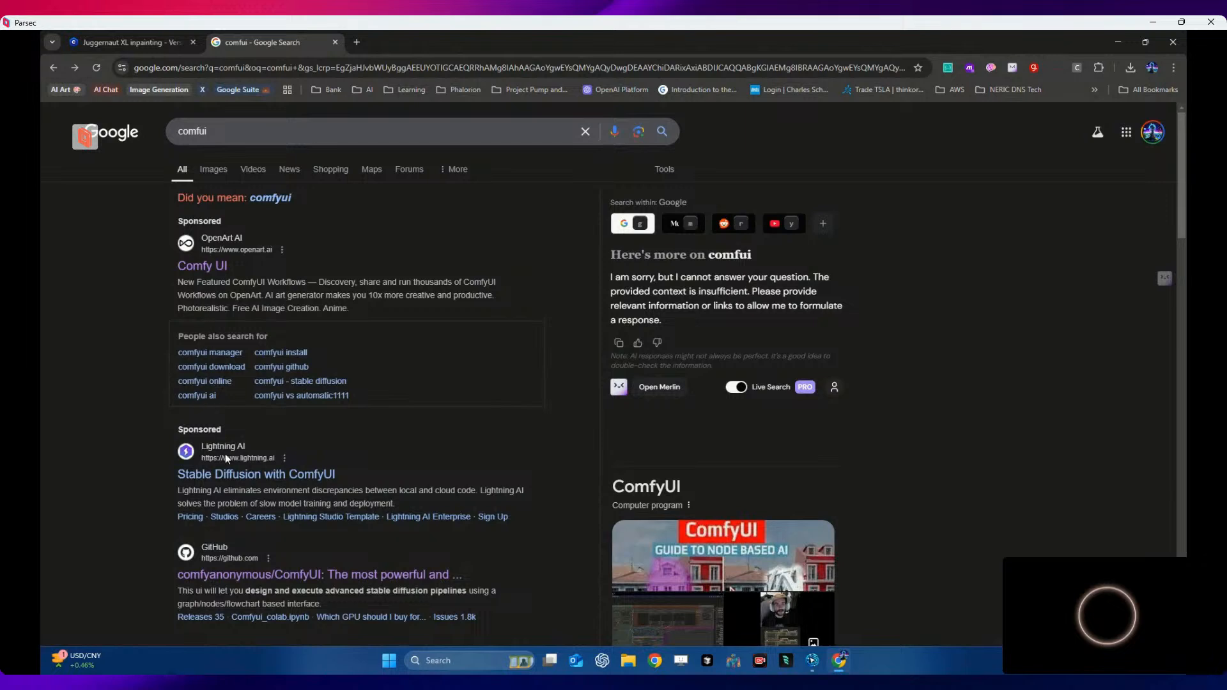
{"action": "left_click", "coordinate": [280, 575]}
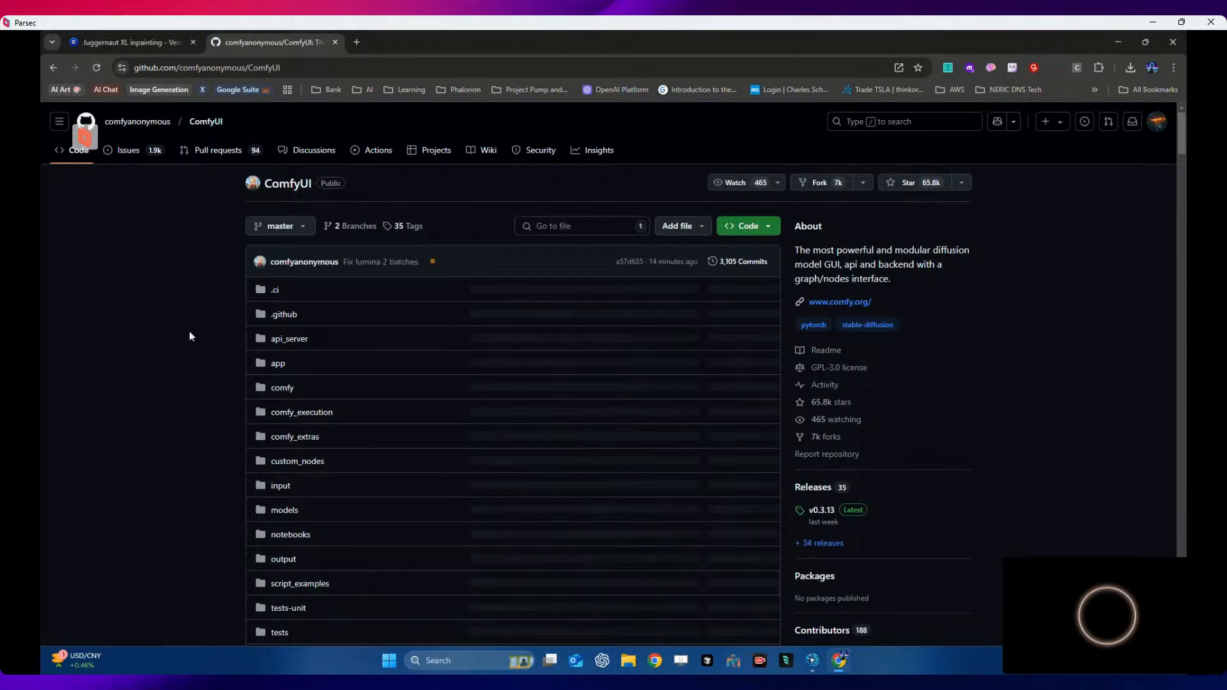
{"action": "scroll", "coordinate": [226, 261], "scroll_direction": "down", "scroll_amount": 6}
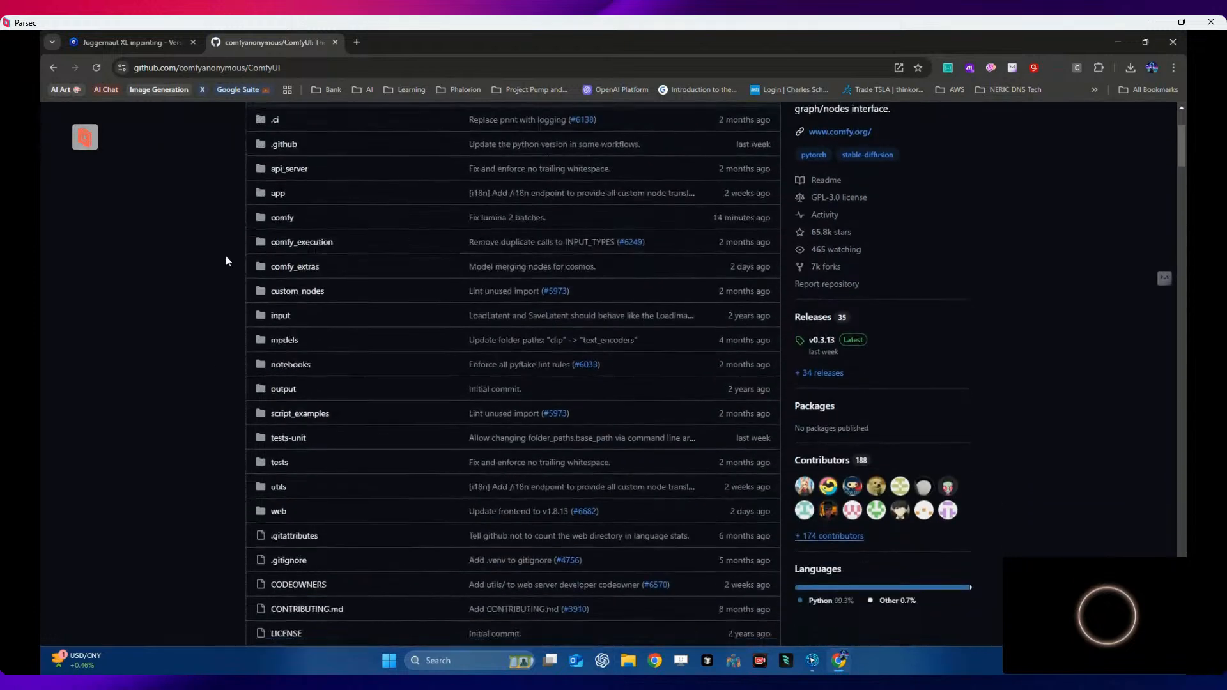
{"action": "scroll", "coordinate": [225, 261], "scroll_direction": "down", "scroll_amount": 10}
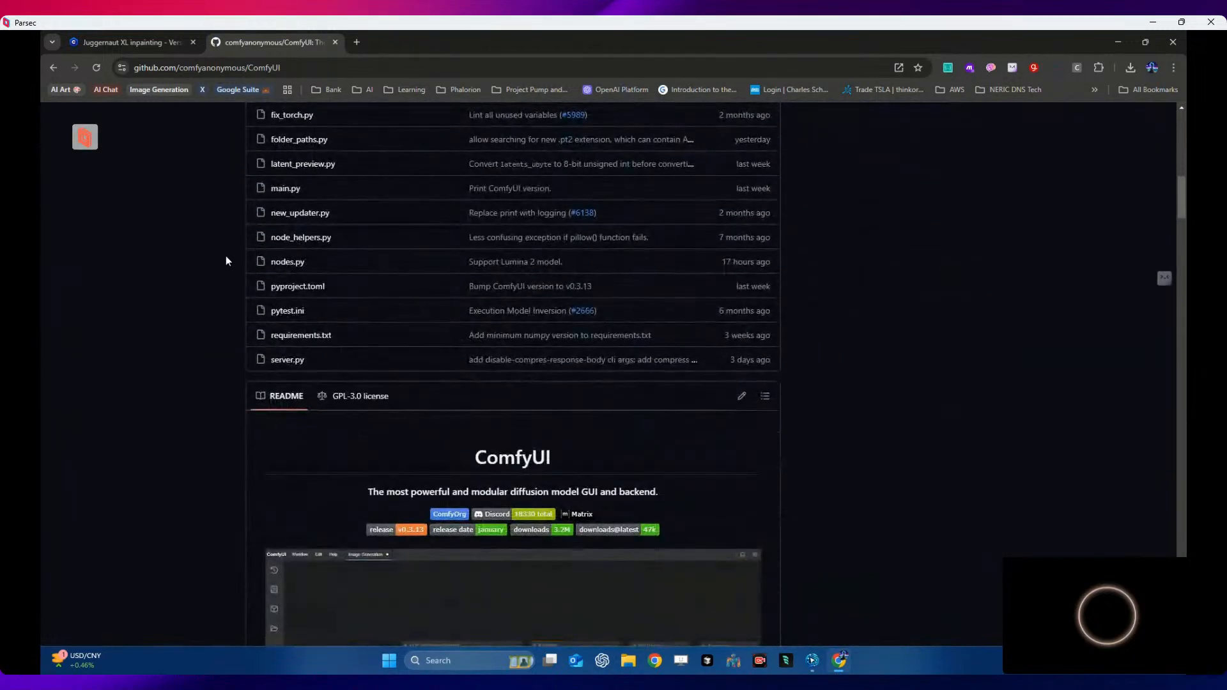
{"action": "scroll", "coordinate": [226, 261], "scroll_direction": "down", "scroll_amount": 5}
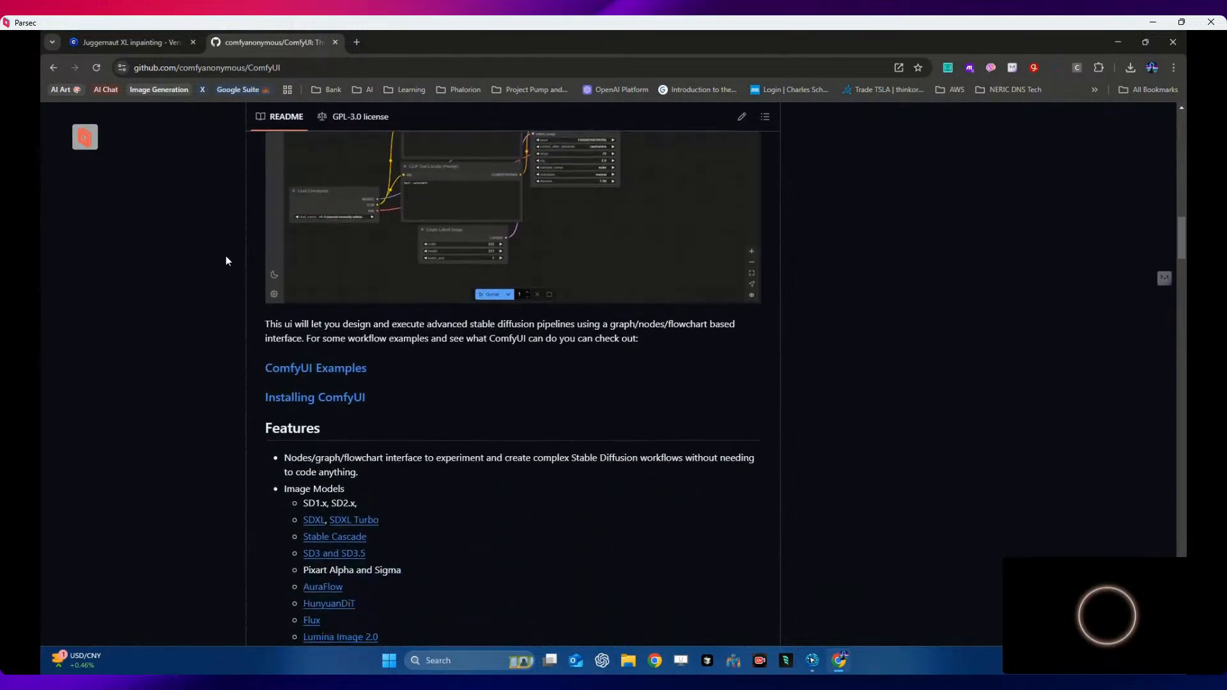
{"action": "scroll", "coordinate": [336, 360], "scroll_direction": "down", "scroll_amount": 1}
{"action": "scroll", "coordinate": [336, 360], "scroll_direction": "up", "scroll_amount": 1}
{"action": "left_click", "coordinate": [339, 402]}
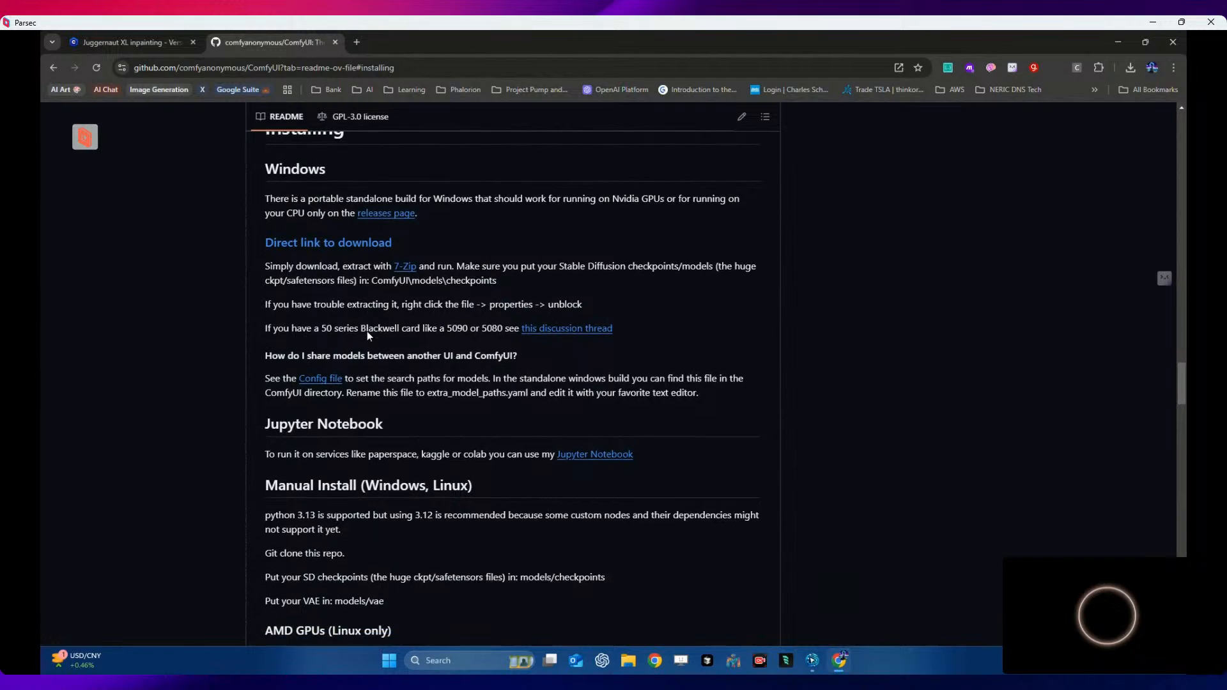
{"action": "scroll", "coordinate": [367, 332], "scroll_direction": "down", "scroll_amount": 2}
{"action": "scroll", "coordinate": [373, 325], "scroll_direction": "up", "scroll_amount": 2}
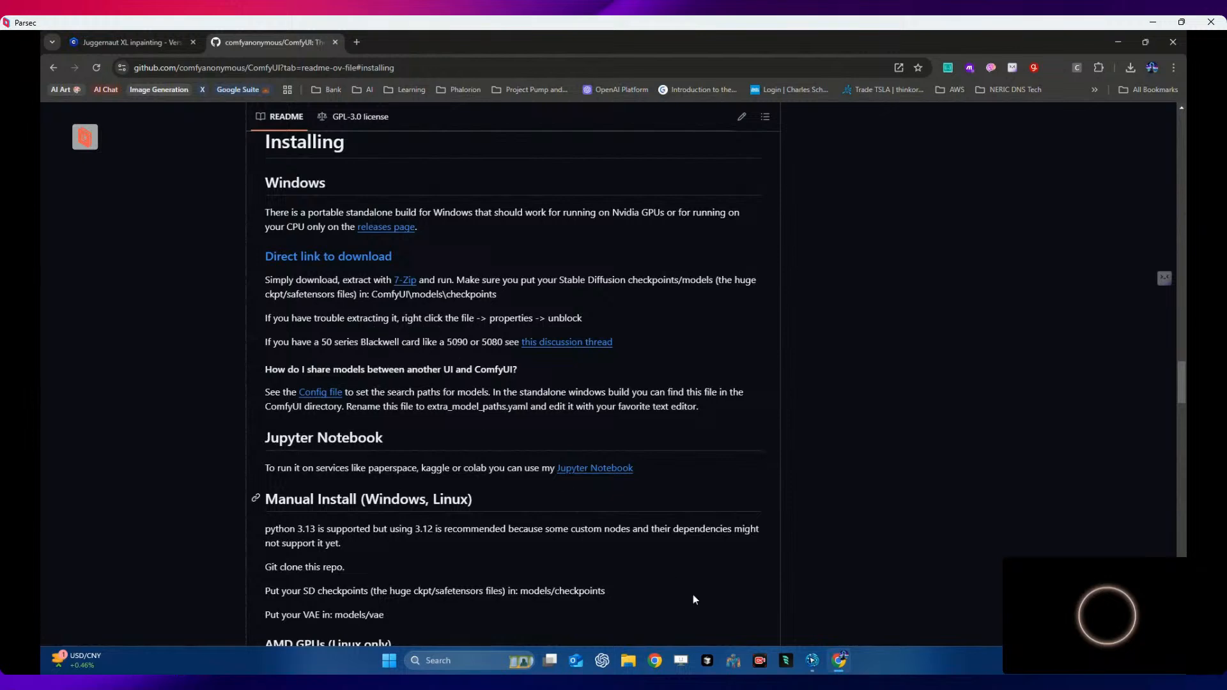
- Switch to ComfyUI, set the Load Checkpoint node to the juggernautXL_juggXIByRun... checkpoint, and queue the image generation
{"action": "left_click", "coordinate": [812, 660]}
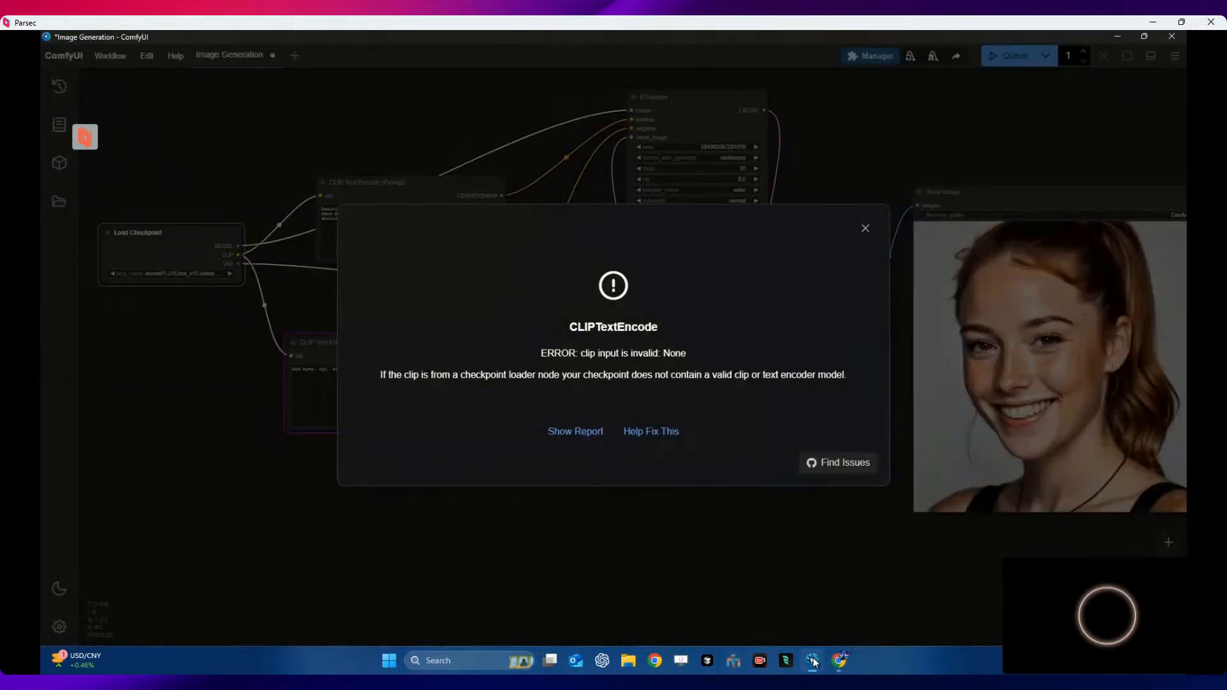
{"action": "left_click", "coordinate": [865, 229]}
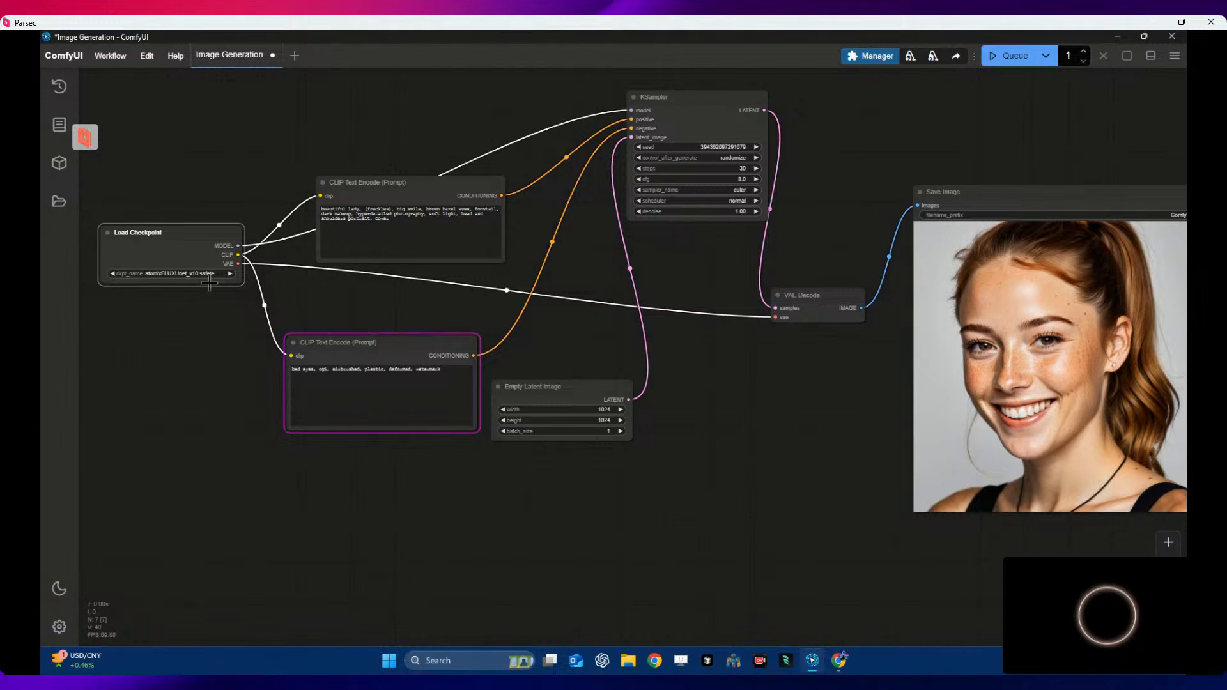
{"action": "left_click", "coordinate": [230, 273]}
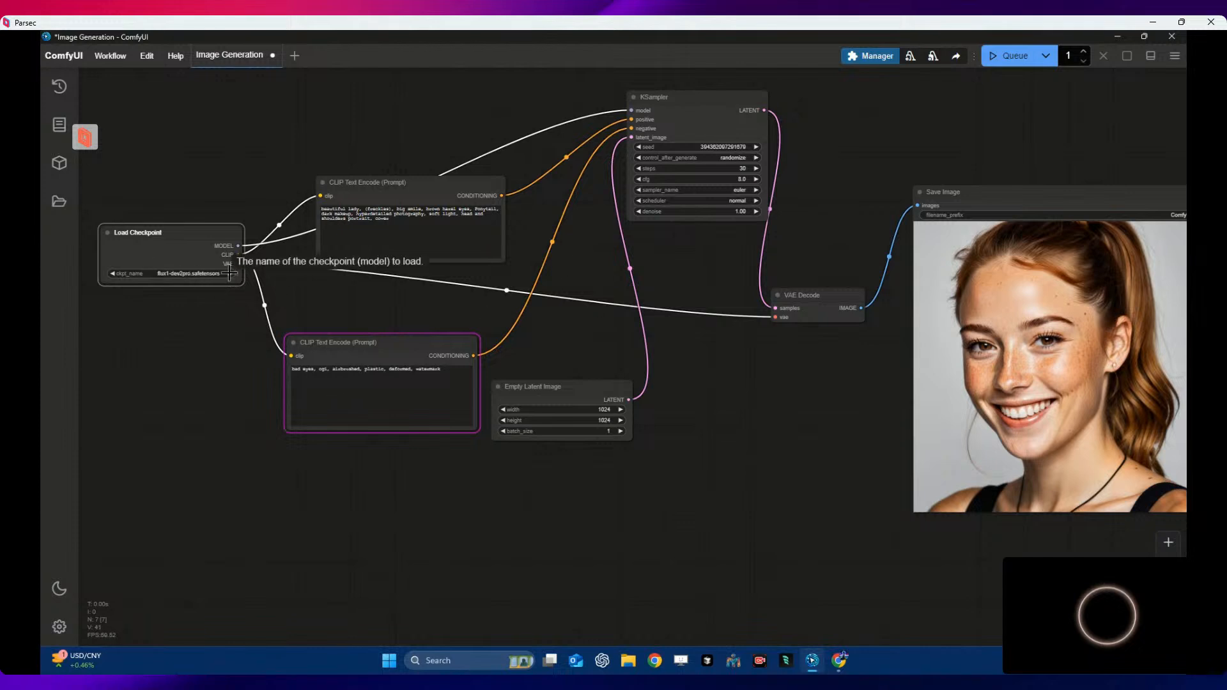
{"action": "left_click", "coordinate": [229, 273]}
{"action": "left_click", "coordinate": [230, 274]}
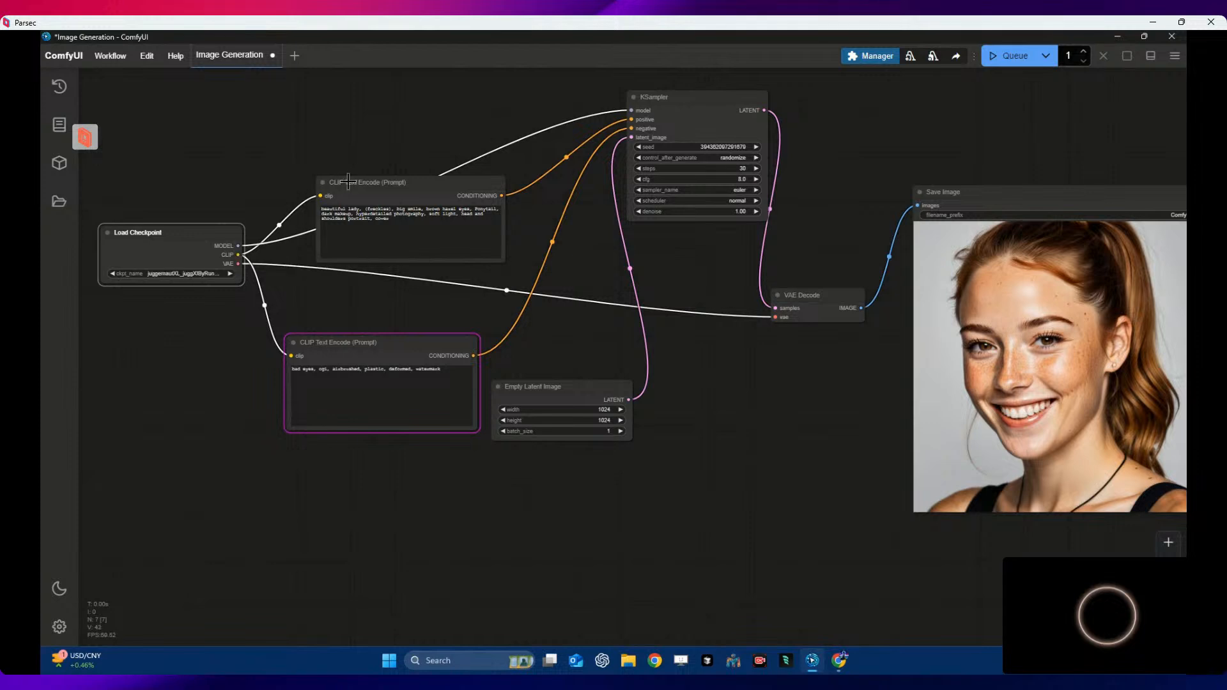
{"action": "left_click", "coordinate": [1011, 55]}
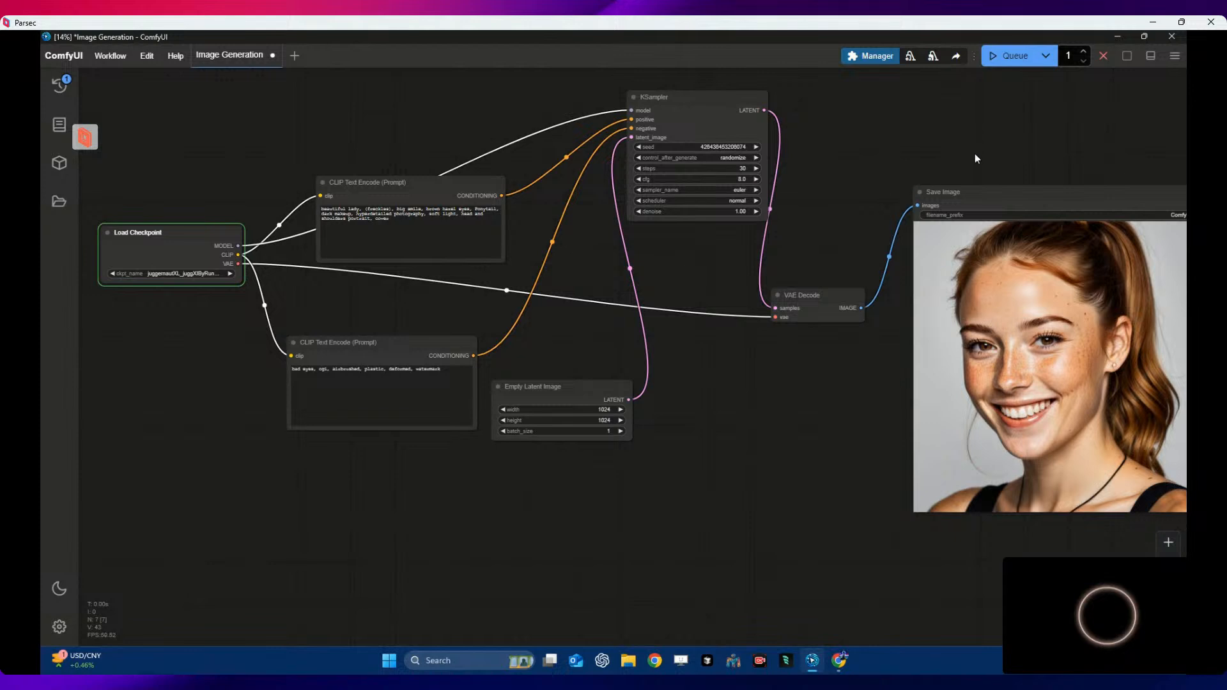
- Return to the browser and copy the web address of the ComfyUI GitHub installation instructions
{"action": "left_click", "coordinate": [1115, 37]}
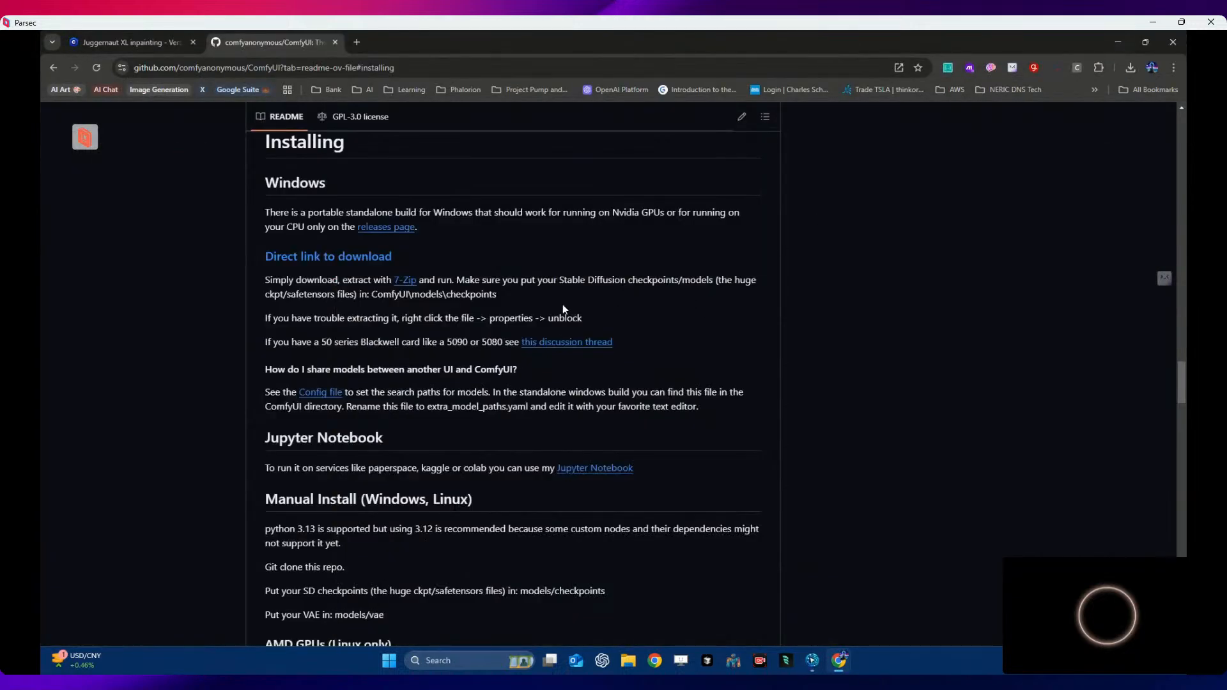
{"action": "scroll", "coordinate": [243, 308], "scroll_direction": "up", "scroll_amount": 10}
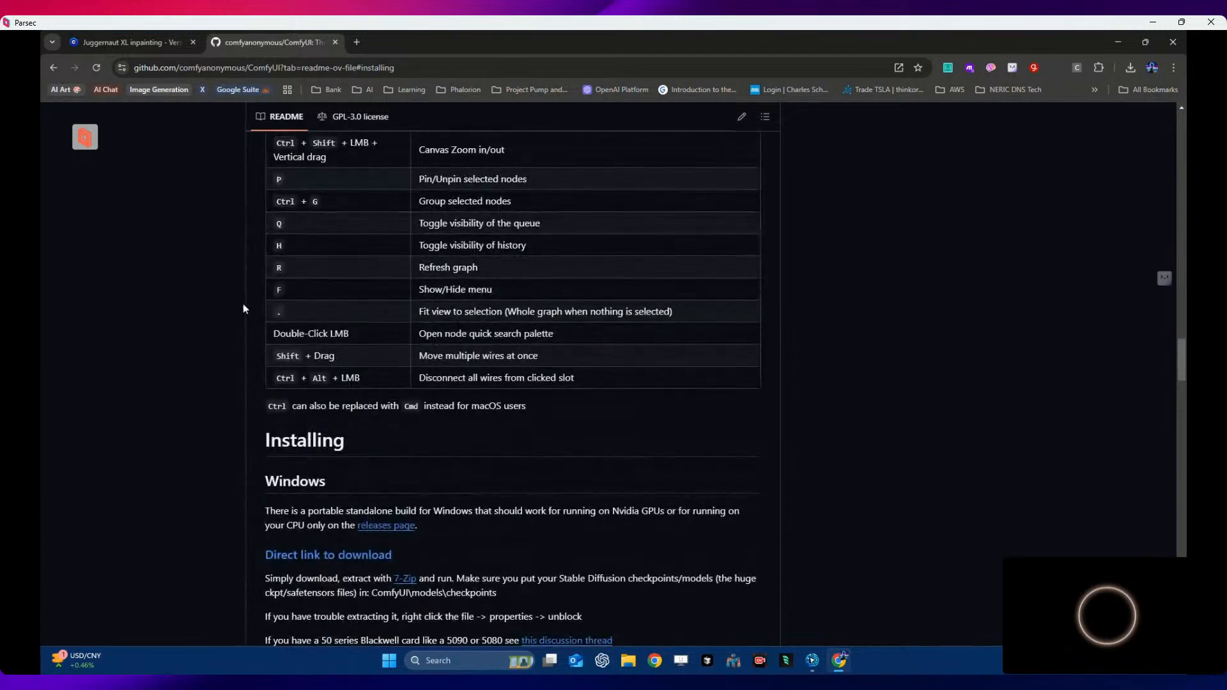
{"action": "scroll", "coordinate": [244, 307], "scroll_direction": "up", "scroll_amount": 8}
{"action": "left_click", "coordinate": [327, 59]}
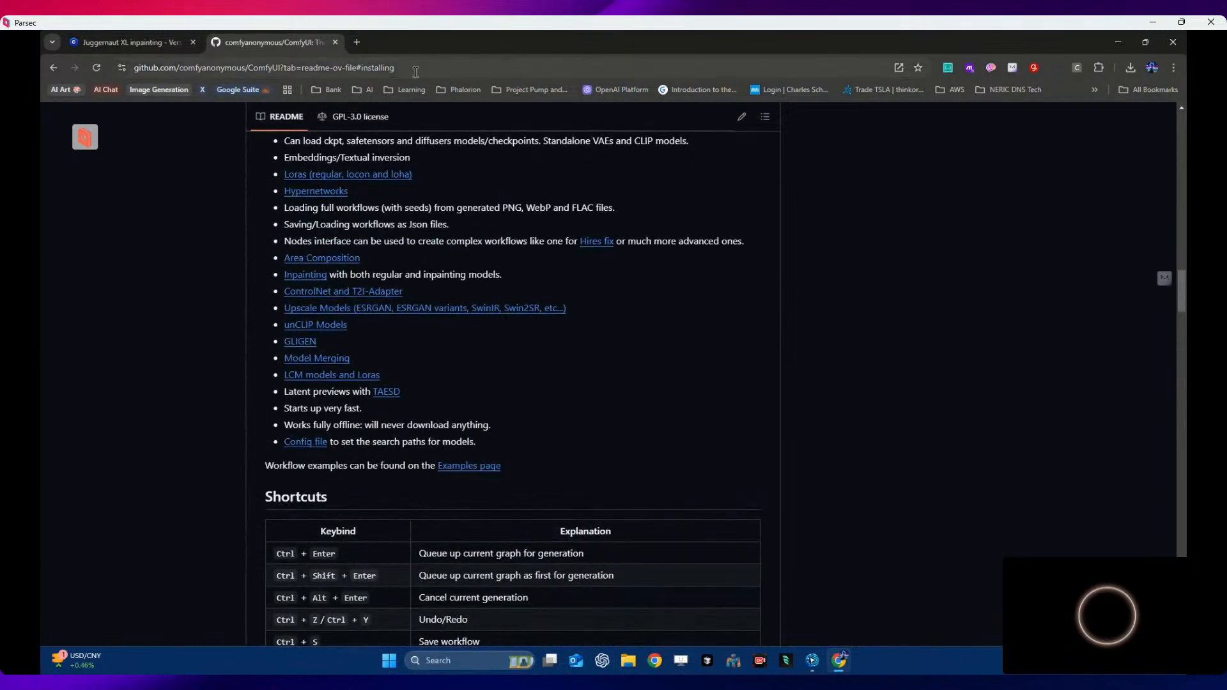
{"action": "key", "text": "ctrl+a"}
{"action": "right_click", "coordinate": [212, 67]}
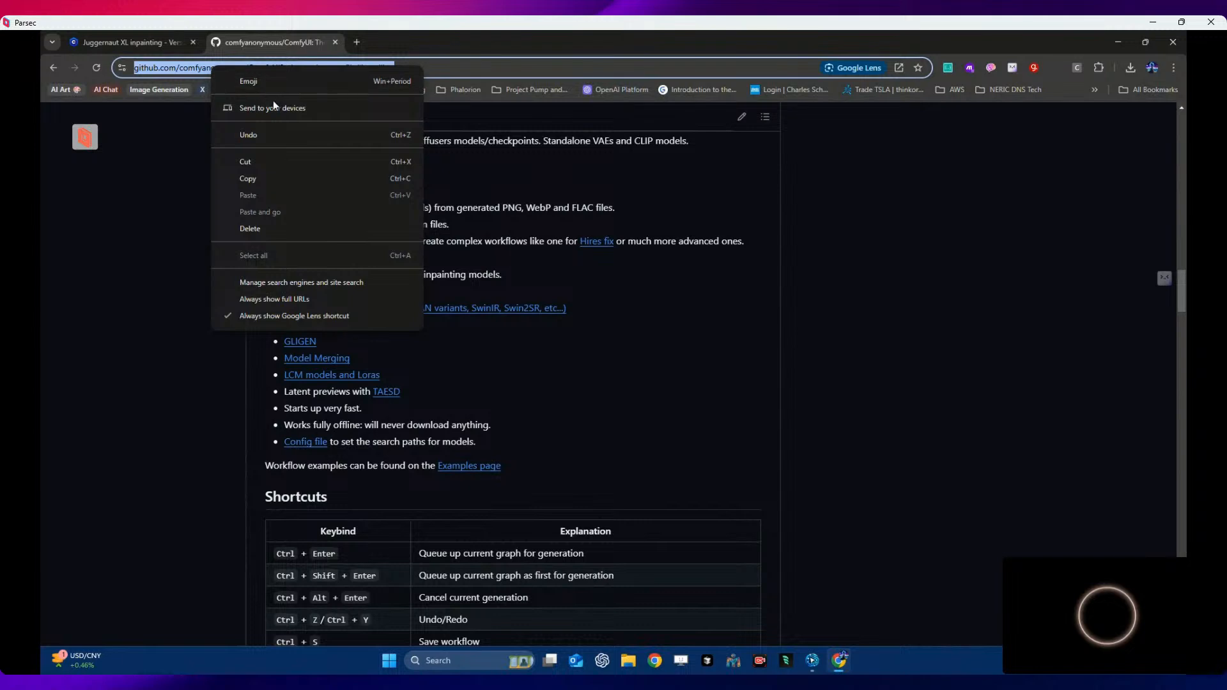
{"action": "left_click", "coordinate": [277, 180]}
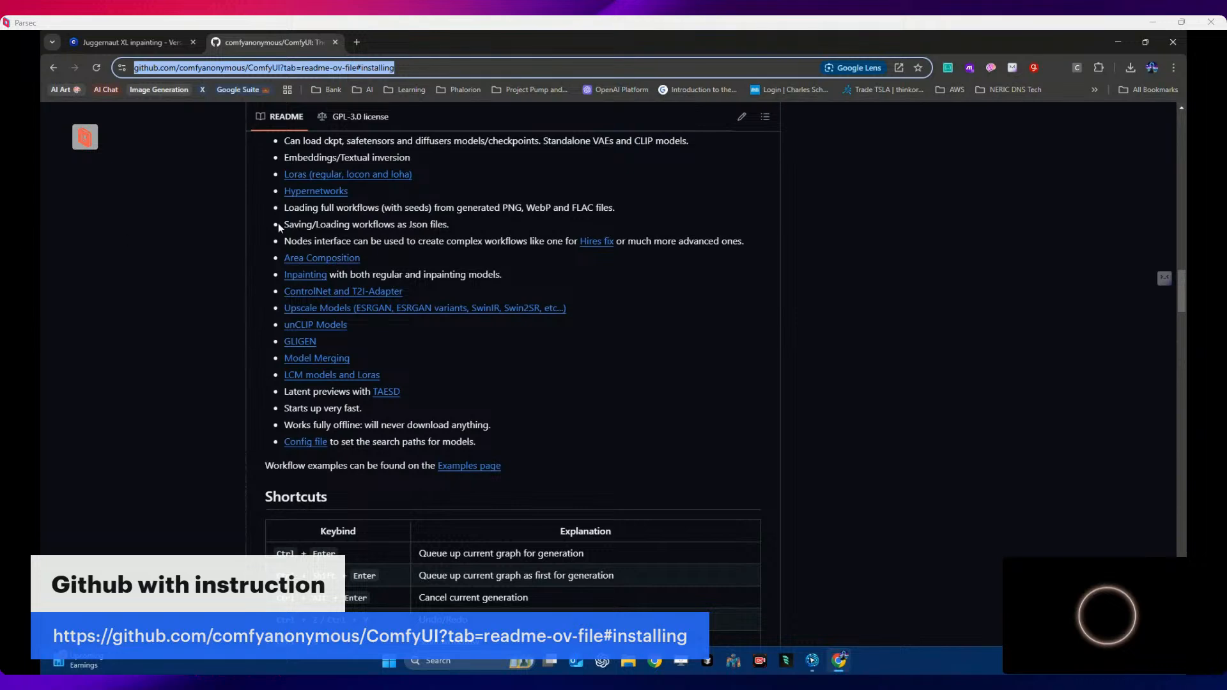
- Go back to the search results, open the comfy.org site and go to its ComfyUI download page
{"action": "left_click", "coordinate": [53, 68]}
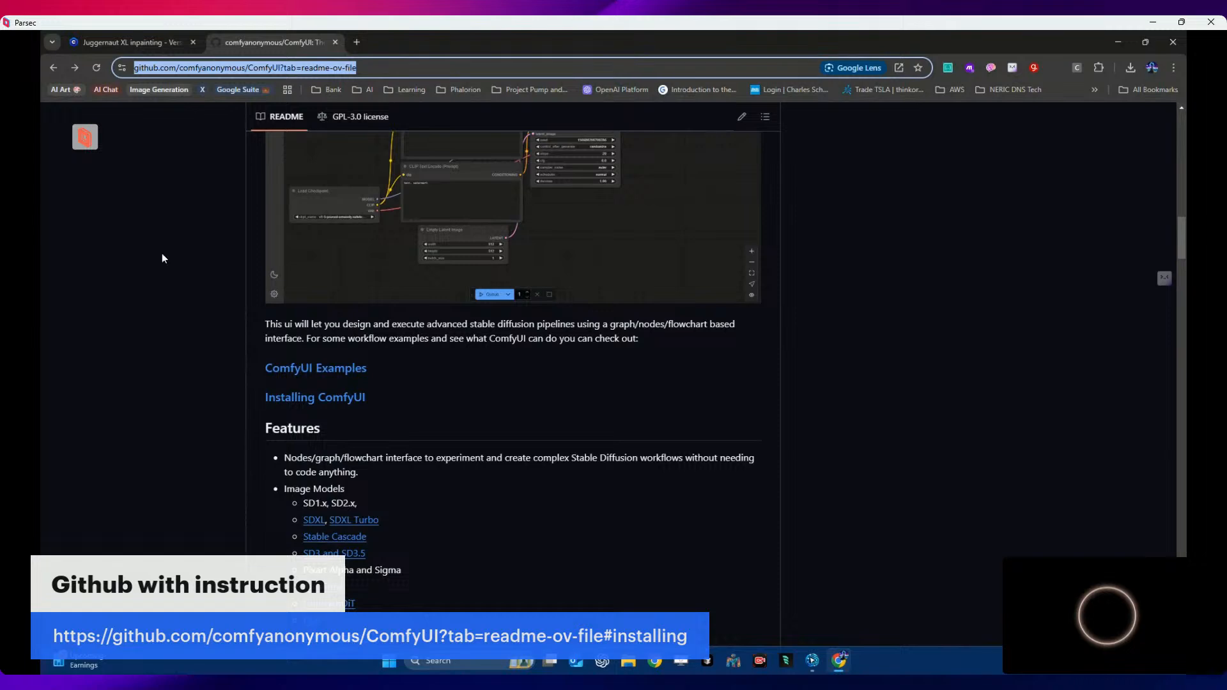
{"action": "left_click", "coordinate": [52, 69]}
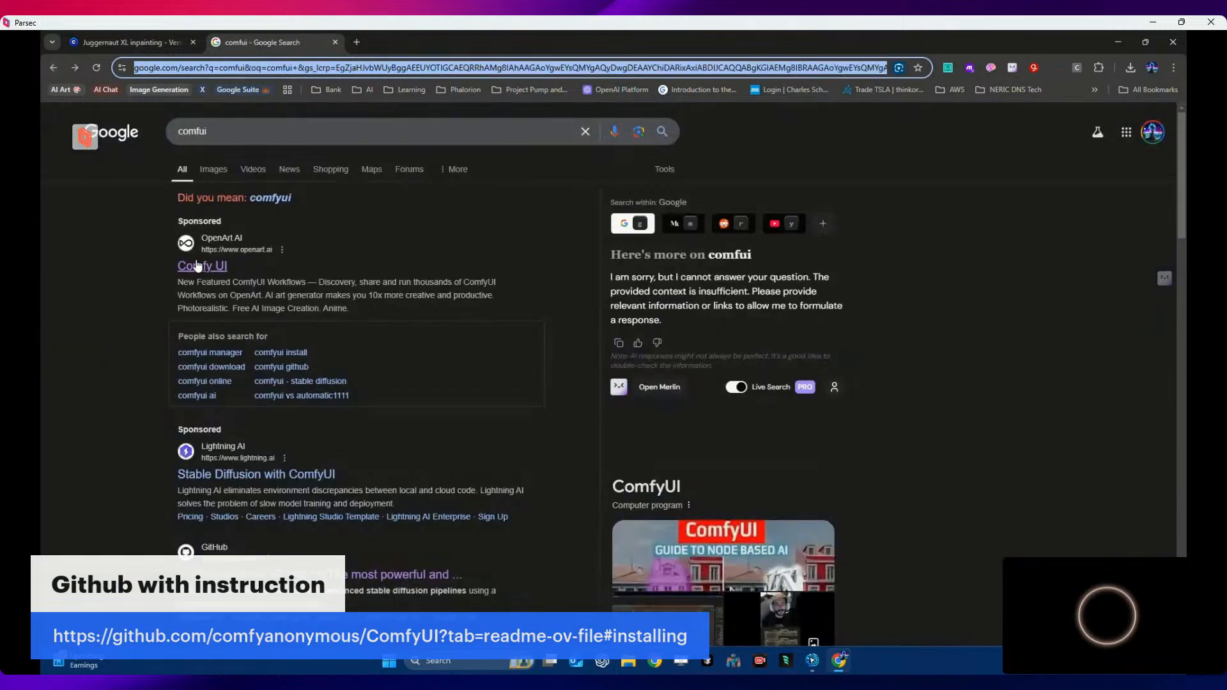
{"action": "scroll", "coordinate": [198, 279], "scroll_direction": "down", "scroll_amount": 3}
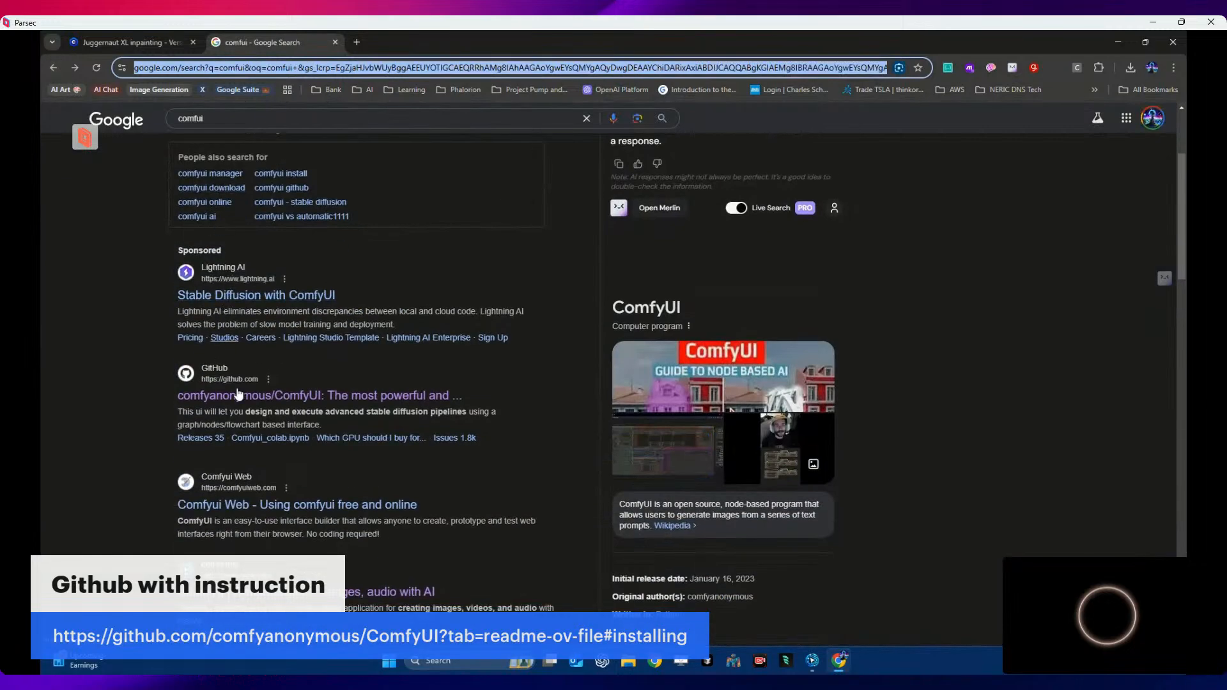
{"action": "scroll", "coordinate": [243, 410], "scroll_direction": "down", "scroll_amount": 3}
{"action": "left_click", "coordinate": [245, 414]}
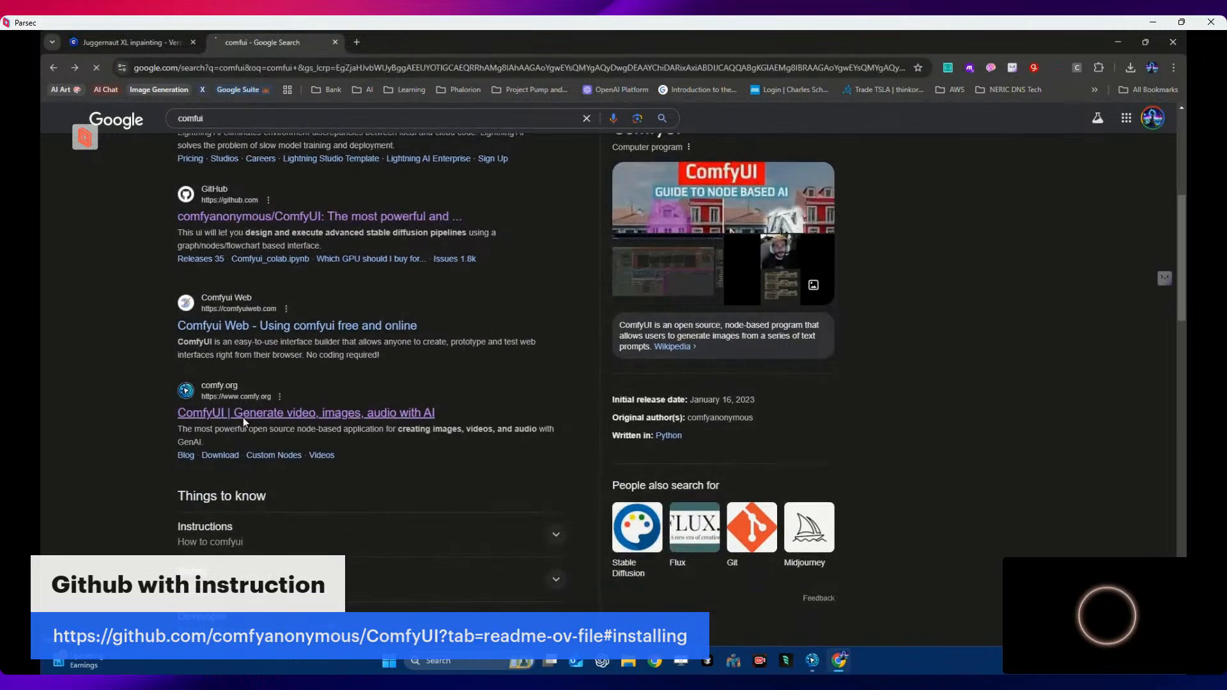
{"action": "left_click", "coordinate": [620, 487]}
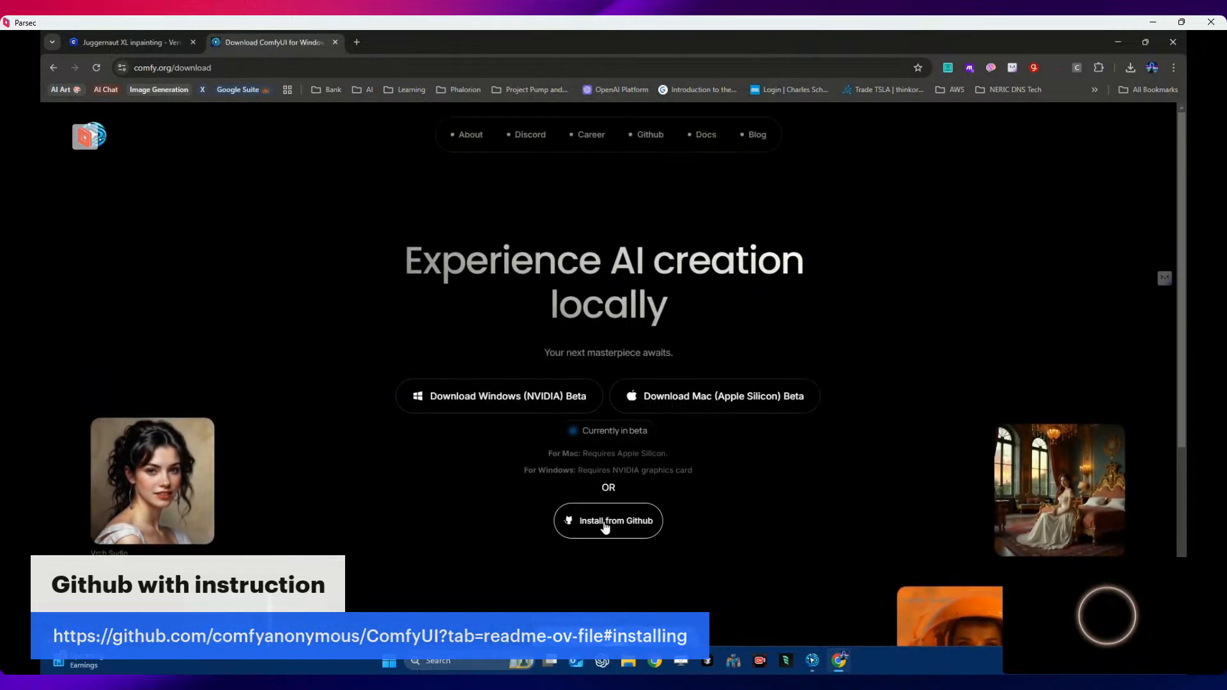
- Start downloading the Windows (NVIDIA) Beta installer, then cancel saving the file
{"action": "left_click", "coordinate": [513, 398]}
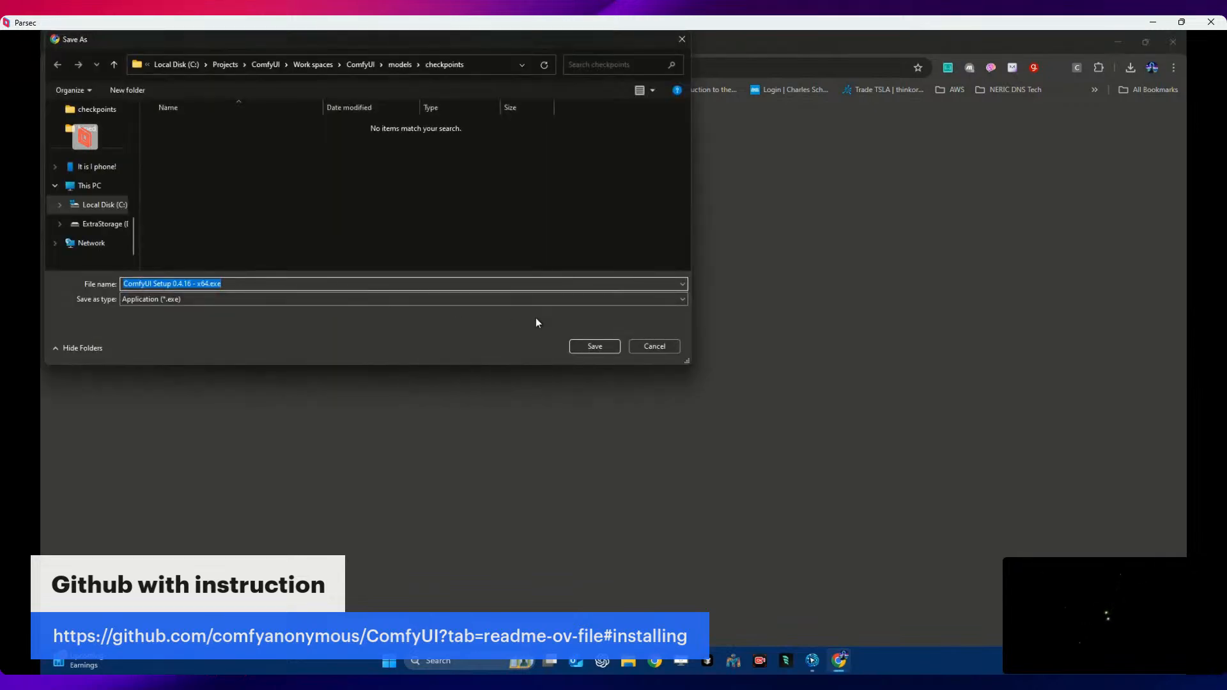
{"action": "left_click", "coordinate": [645, 346]}
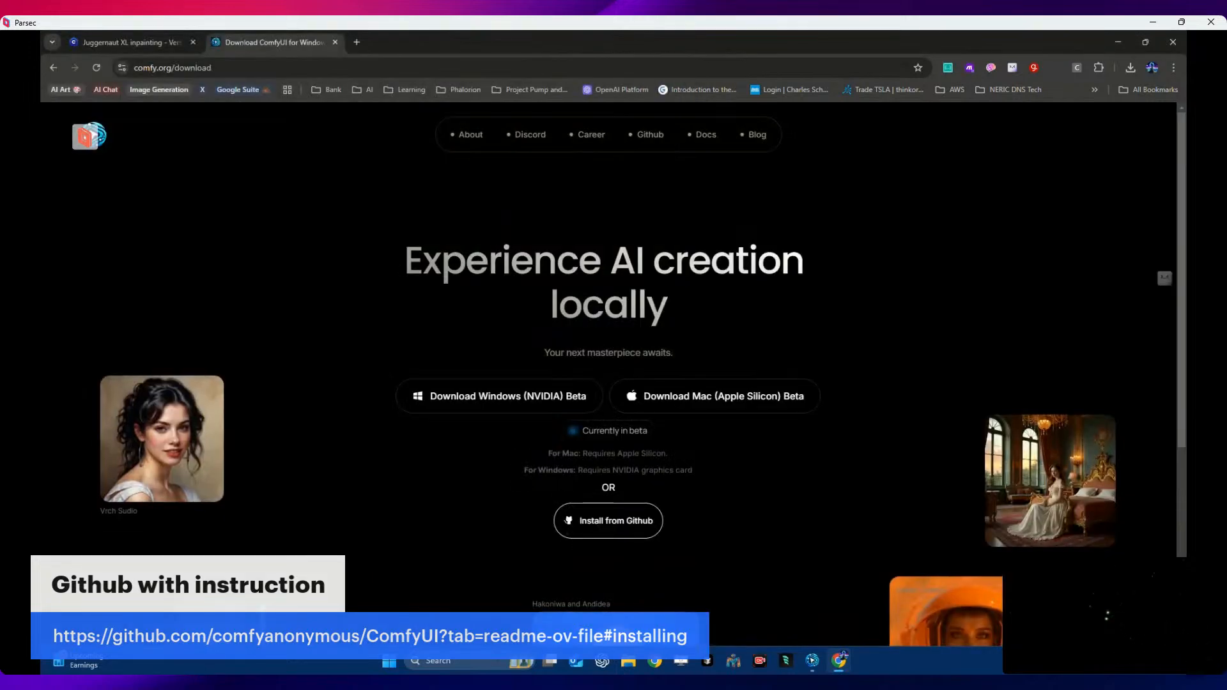
- Look over the Juggernaut XL inpainting model page on Civitai, return to the ComfyUI download page and minimize the browser
{"action": "left_click", "coordinate": [159, 44]}
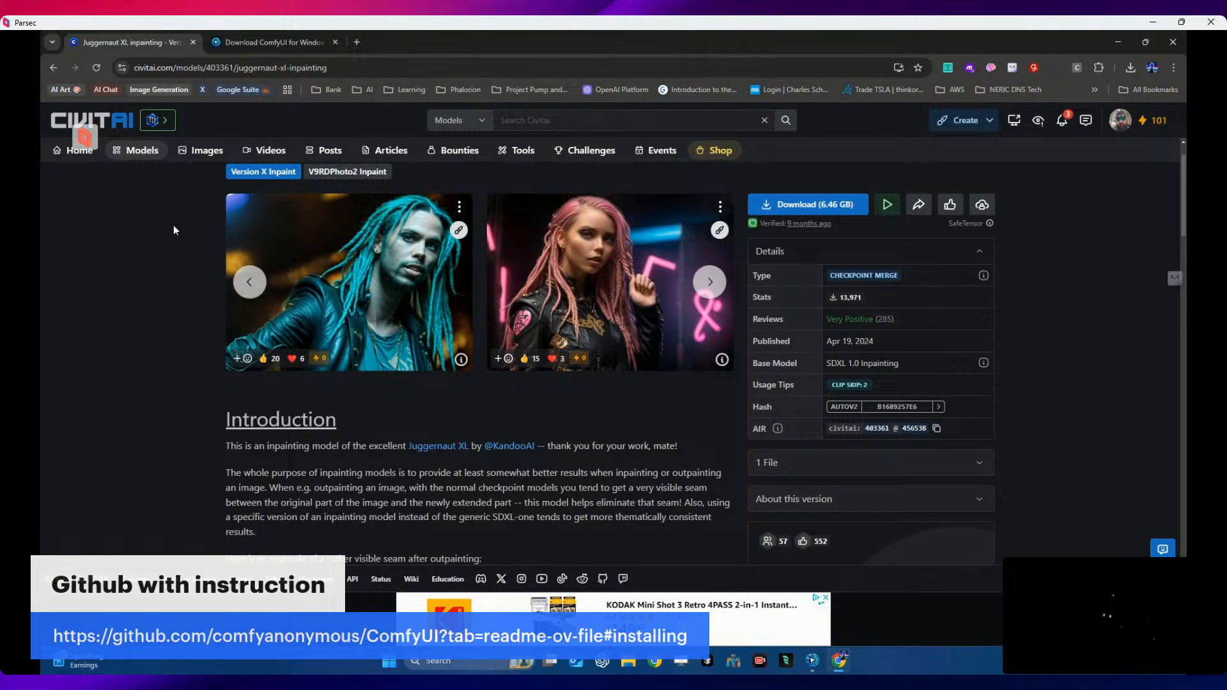
{"action": "scroll", "coordinate": [166, 229], "scroll_direction": "down", "scroll_amount": 3}
{"action": "scroll", "coordinate": [300, 339], "scroll_direction": "up", "scroll_amount": 2}
{"action": "scroll", "coordinate": [360, 353], "scroll_direction": "up", "scroll_amount": 2}
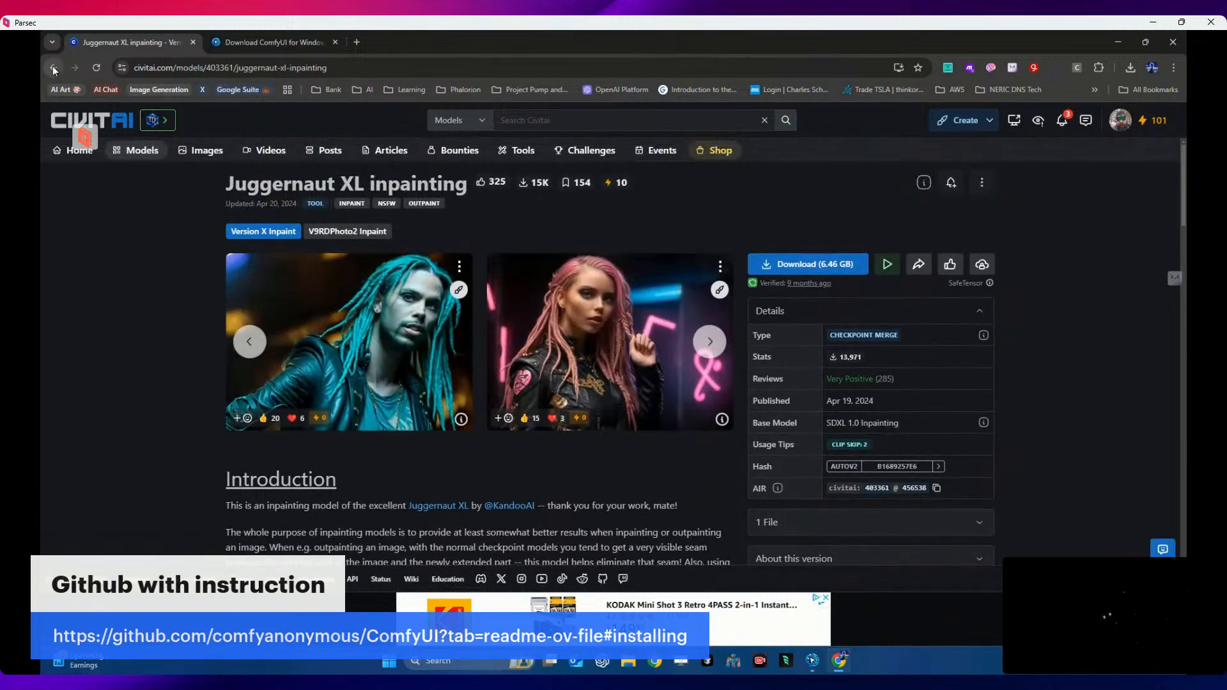
{"action": "left_click", "coordinate": [255, 42]}
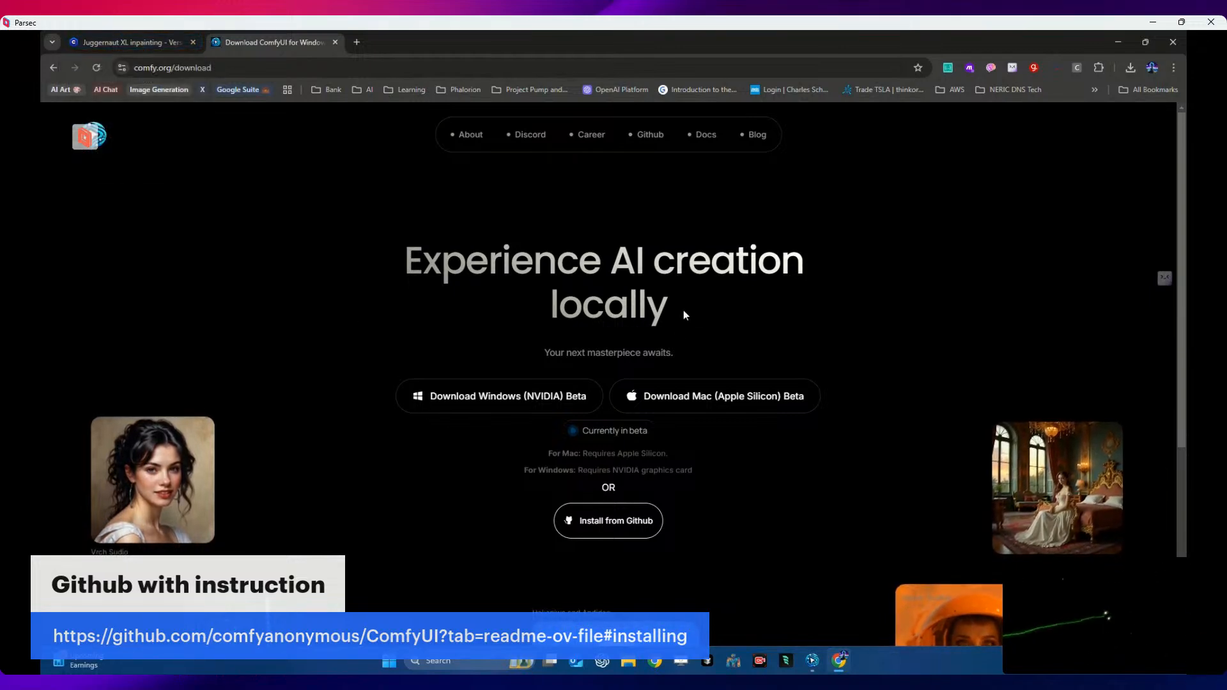
{"action": "left_click", "coordinate": [1119, 43]}
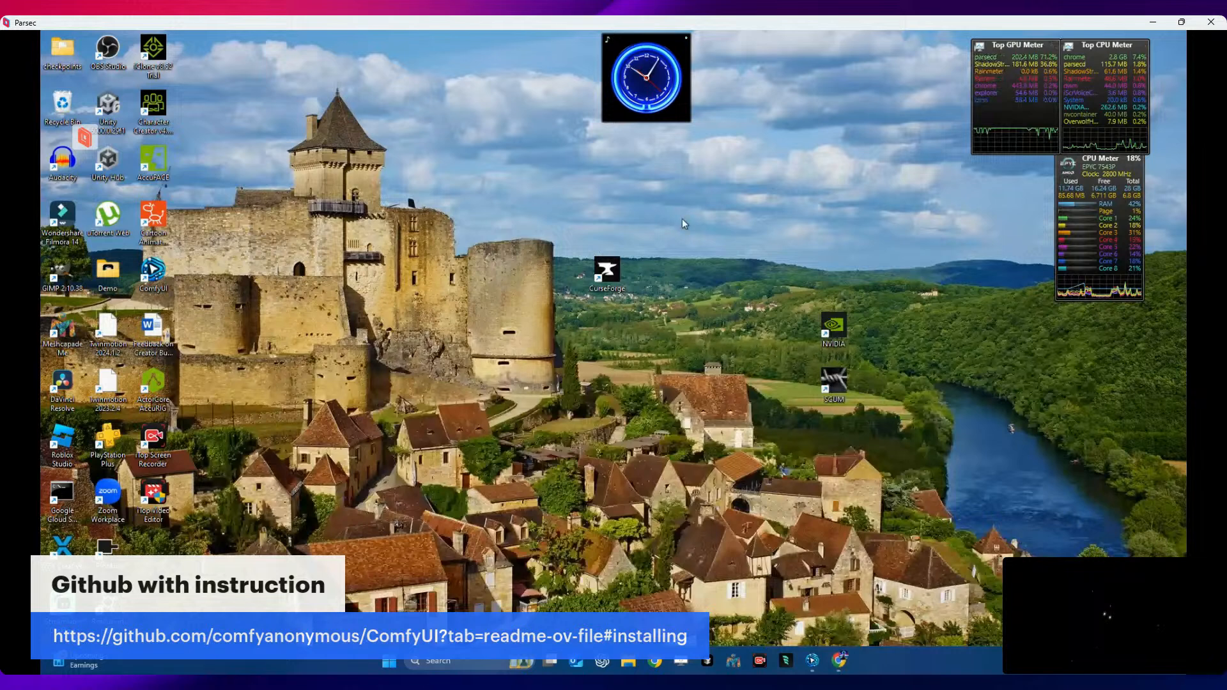
- Switch to ComfyUI and move the Save Image node so that it fits fully inside the canvas
{"action": "left_click", "coordinate": [815, 661]}
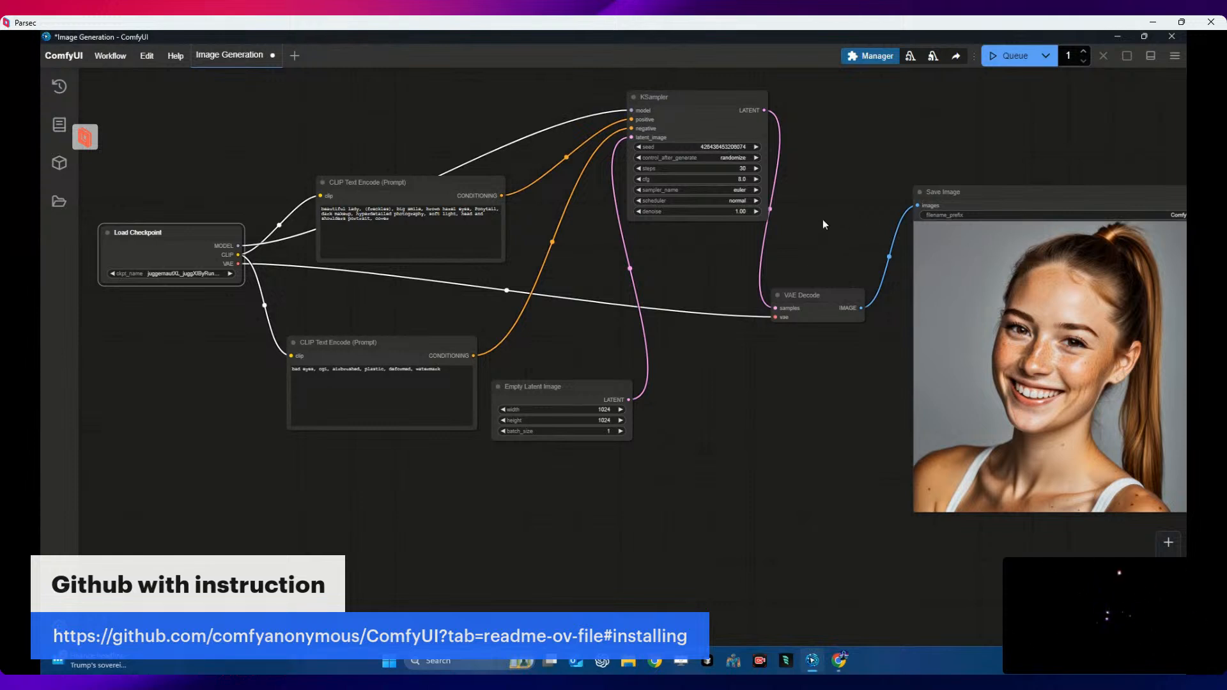
{"action": "left_click_drag", "start_coordinate": [407, 223], "coordinate": [314, 208]}
{"action": "left_click", "coordinate": [435, 228]}
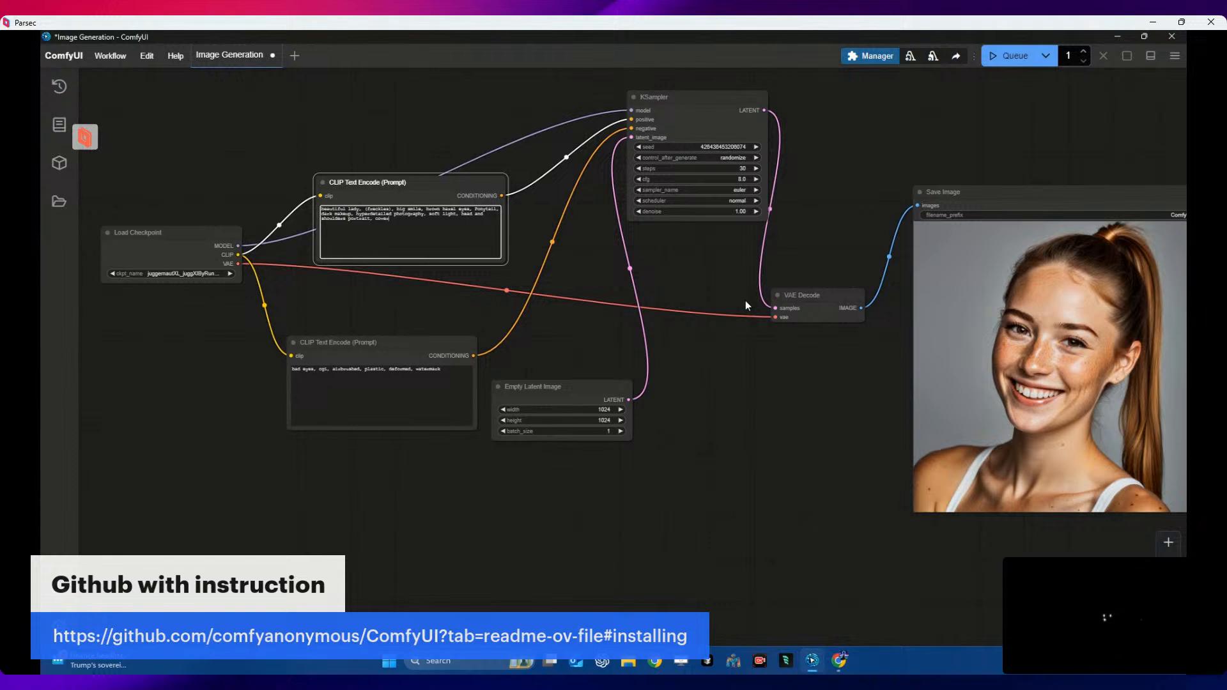
{"action": "mouse_move", "coordinate": [998, 190]}
{"action": "left_mouse_down"}
{"action": "mouse_move", "coordinate": [895, 149]}
{"action": "mouse_move", "coordinate": [1009, 191]}
{"action": "left_mouse_up"}
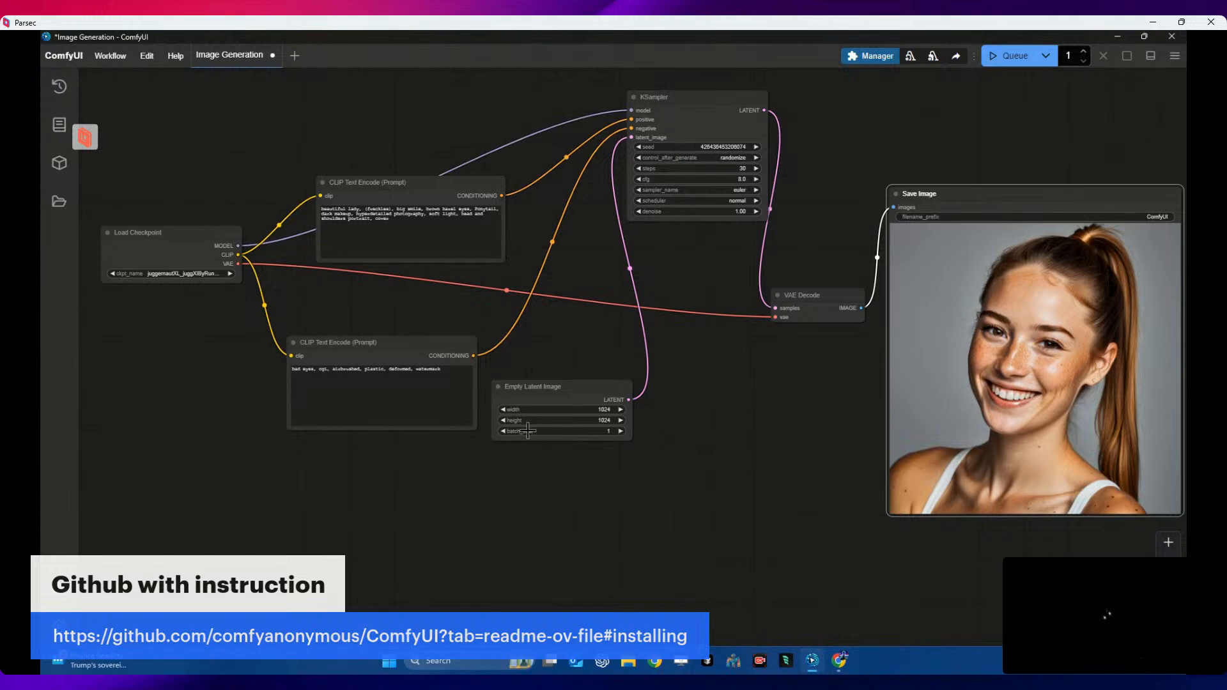
- Return to the browser, open Civitai's Models gallery and look through the available checkpoints and LoRAs
{"action": "left_click", "coordinate": [837, 670]}
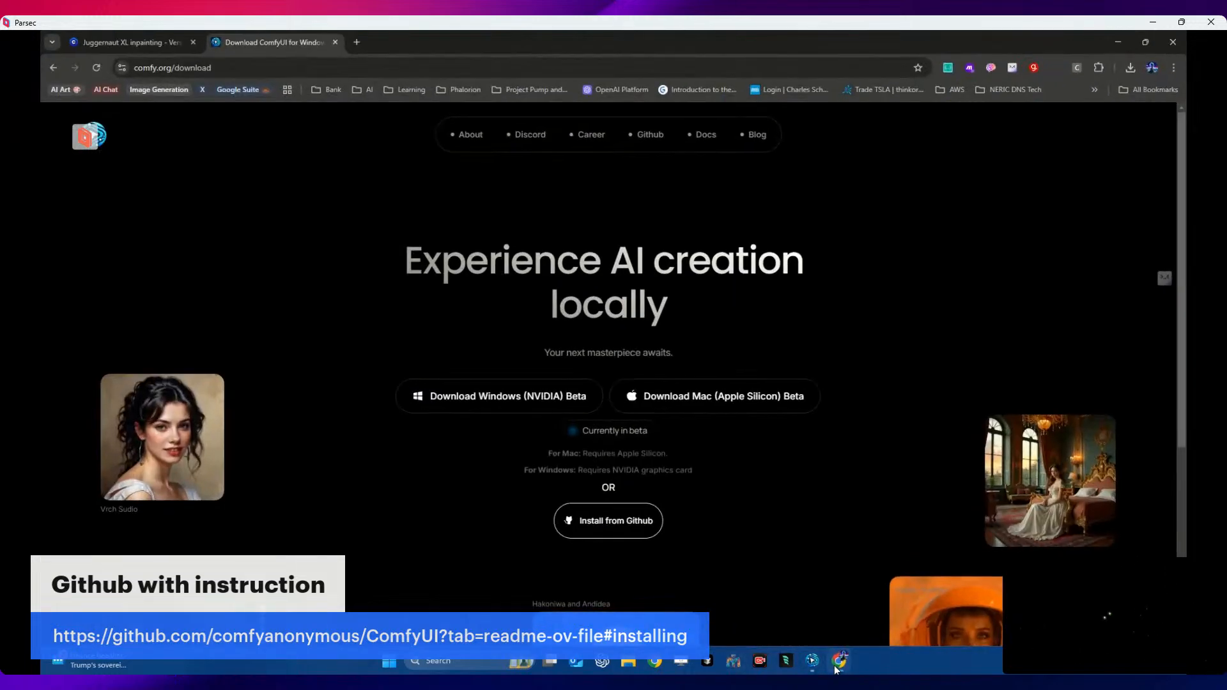
{"action": "left_click", "coordinate": [148, 44]}
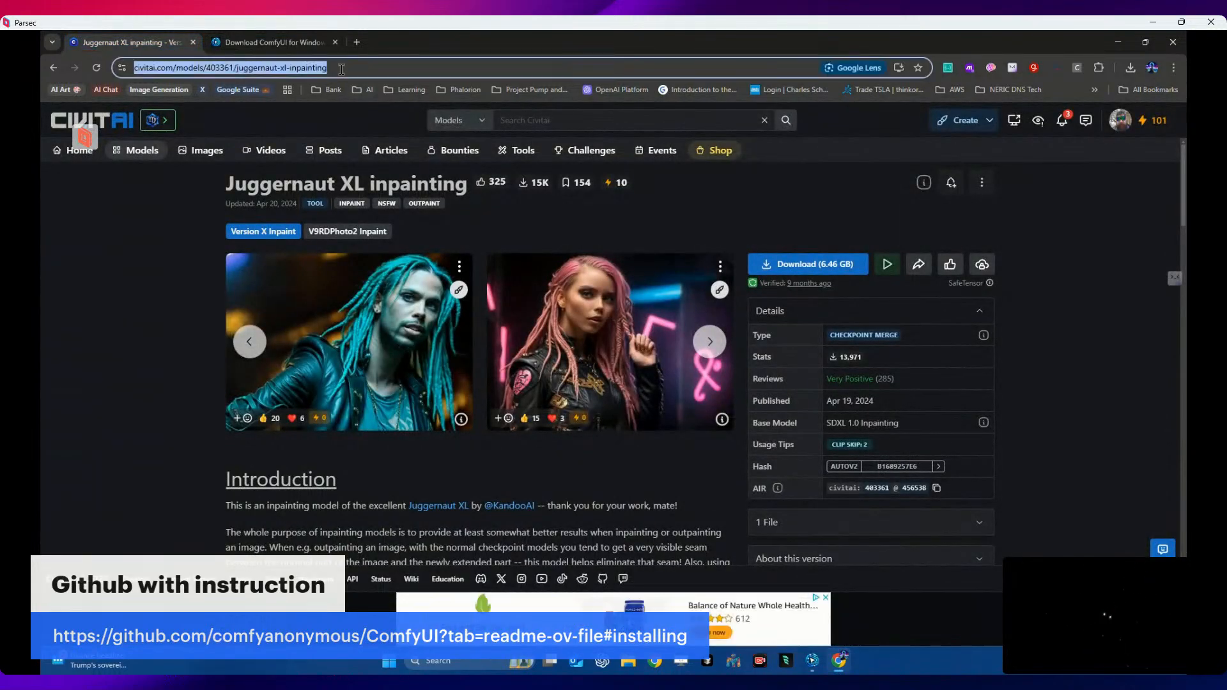
{"action": "left_click", "coordinate": [136, 151]}
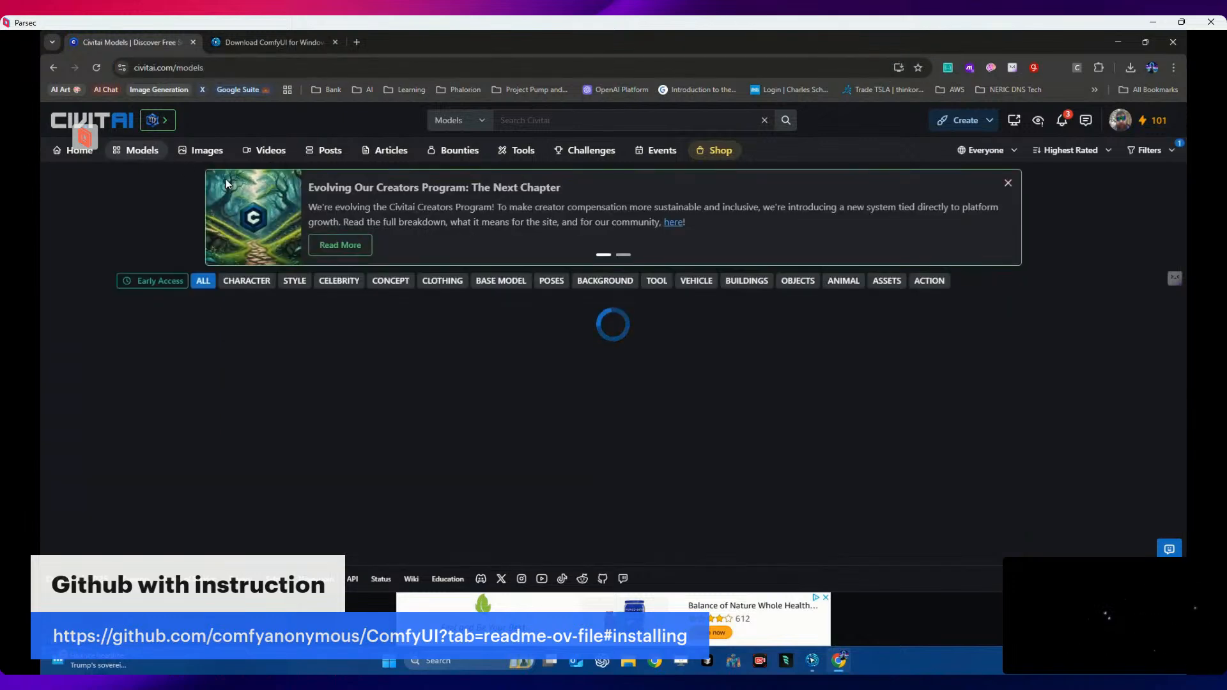
{"action": "scroll", "coordinate": [413, 225], "scroll_direction": "down", "scroll_amount": 2}
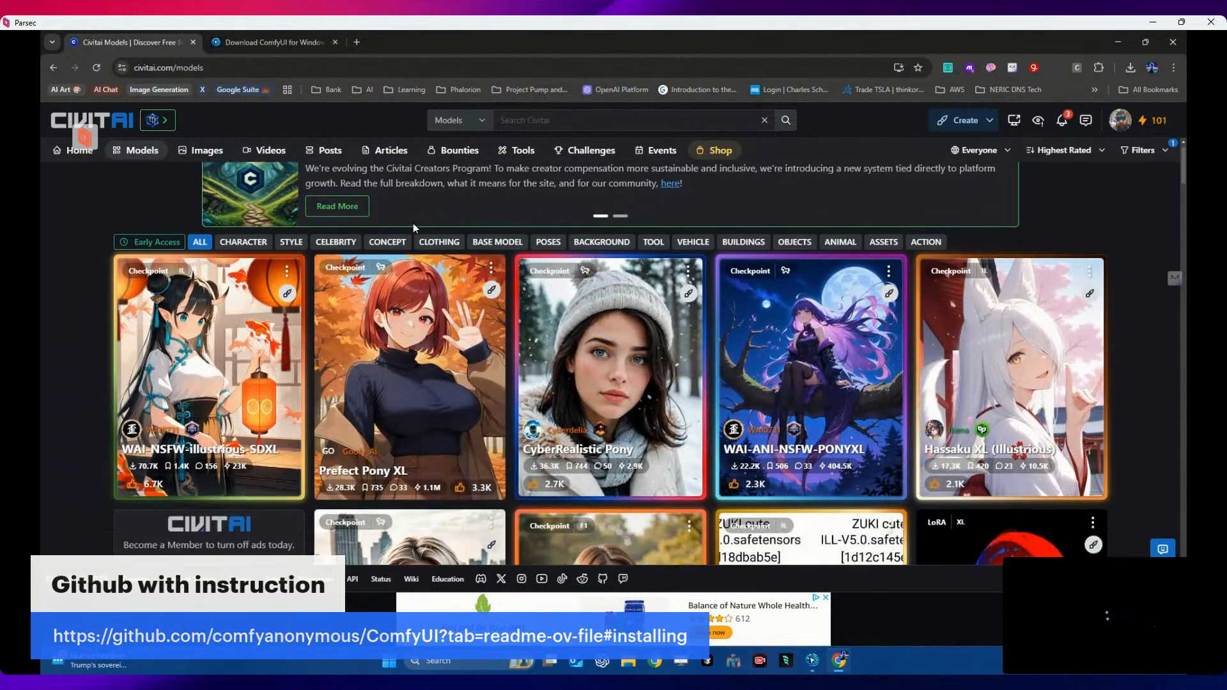
{"action": "scroll", "coordinate": [583, 356], "scroll_direction": "down", "scroll_amount": 8}
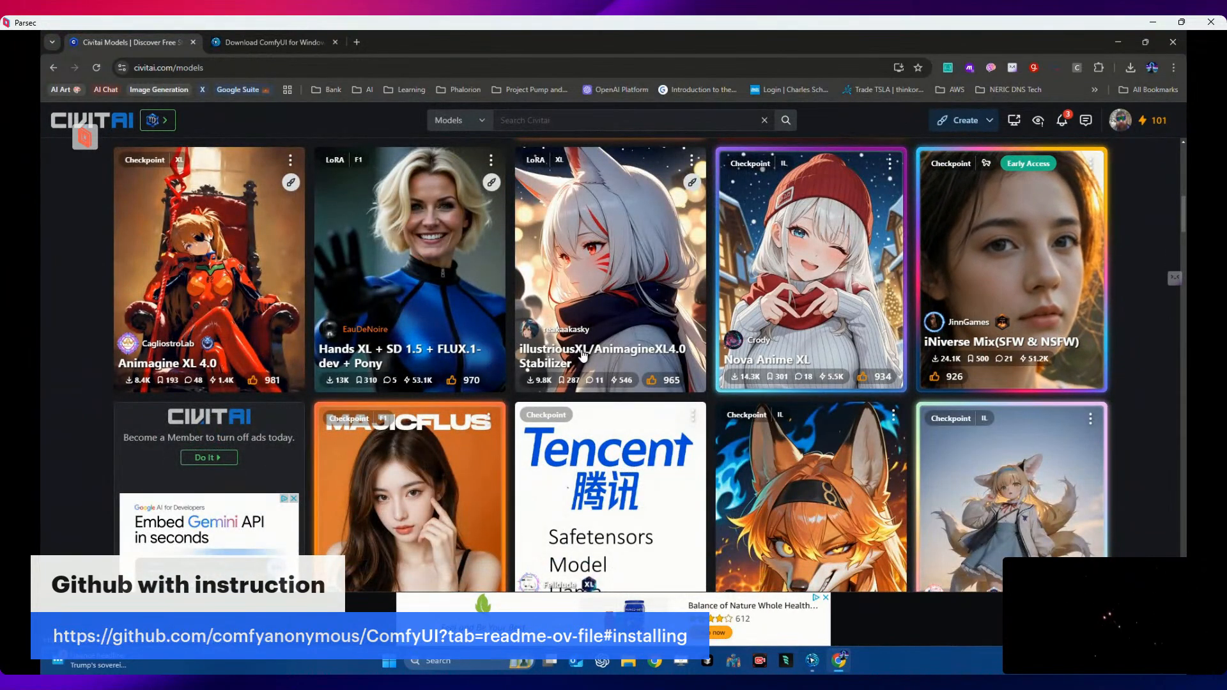
{"action": "scroll", "coordinate": [583, 356], "scroll_direction": "down", "scroll_amount": 5}
{"action": "scroll", "coordinate": [583, 355], "scroll_direction": "down", "scroll_amount": 3}
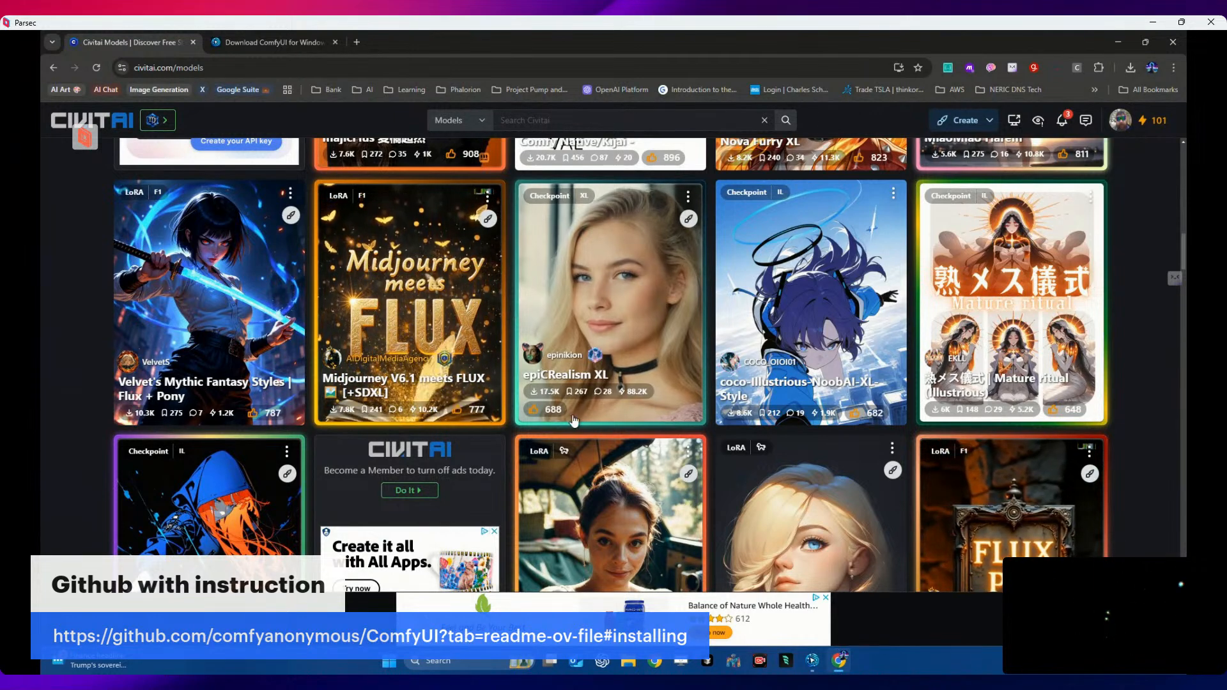
- Switch to ComfyUI and rearrange the Load Checkpoint and CLIP Text Encode nodes, placing Empty Latent Image between the two prompts
{"action": "left_click", "coordinate": [814, 664]}
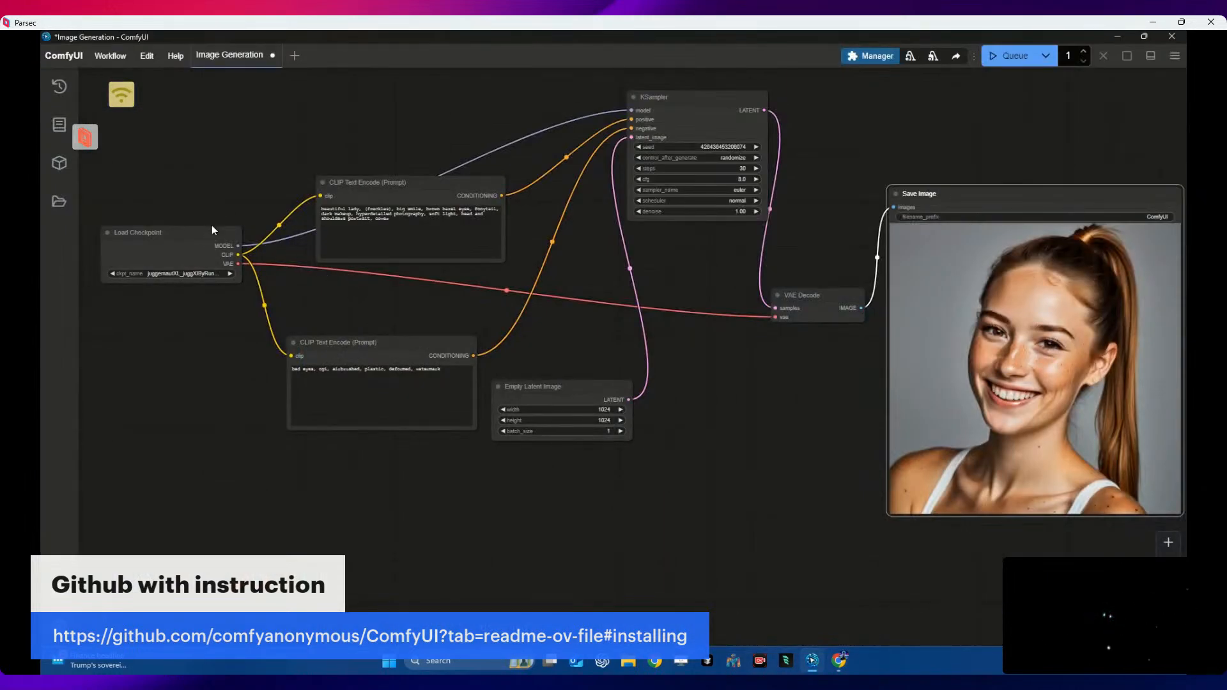
{"action": "left_click_drag", "start_coordinate": [211, 249], "coordinate": [211, 241]}
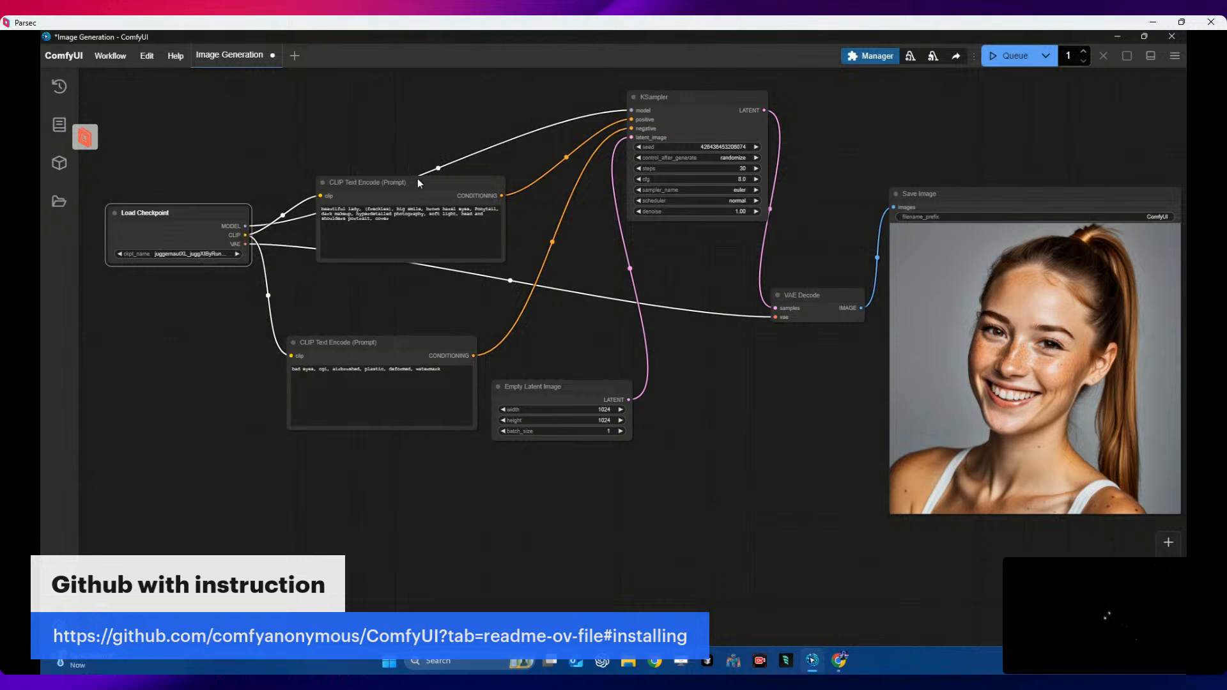
{"action": "left_click_drag", "start_coordinate": [424, 182], "coordinate": [434, 133]}
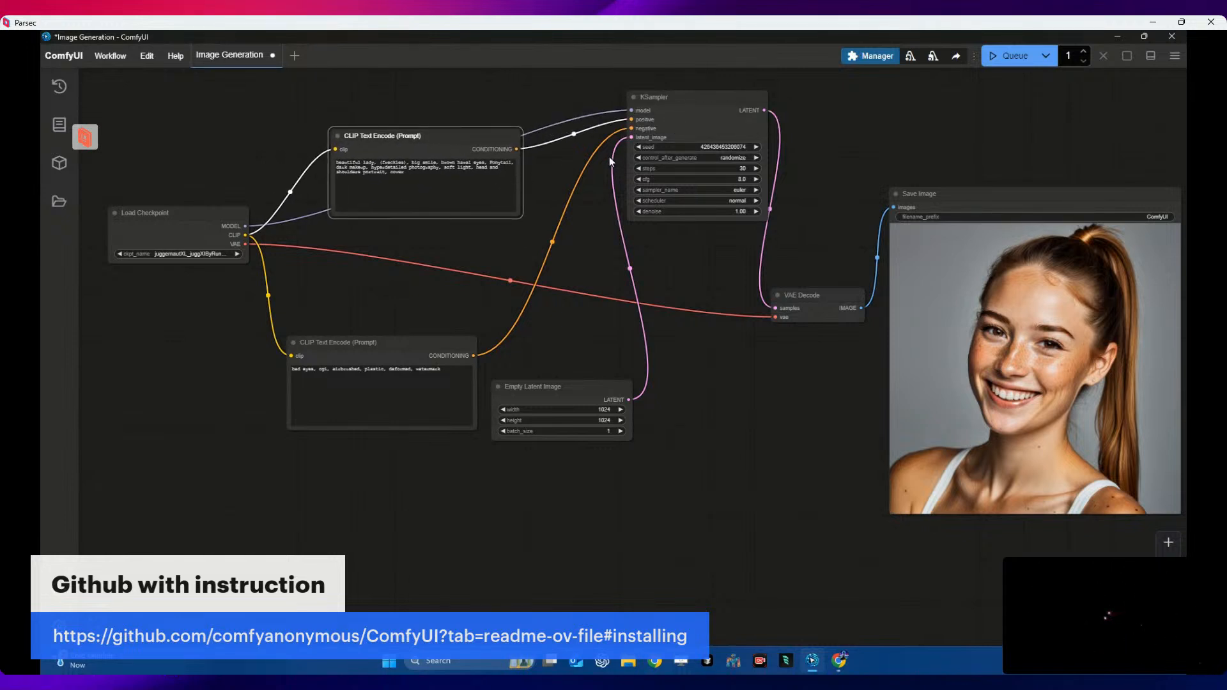
{"action": "left_click_drag", "start_coordinate": [556, 386], "coordinate": [580, 339]}
{"action": "left_click_drag", "start_coordinate": [413, 343], "coordinate": [389, 364]}
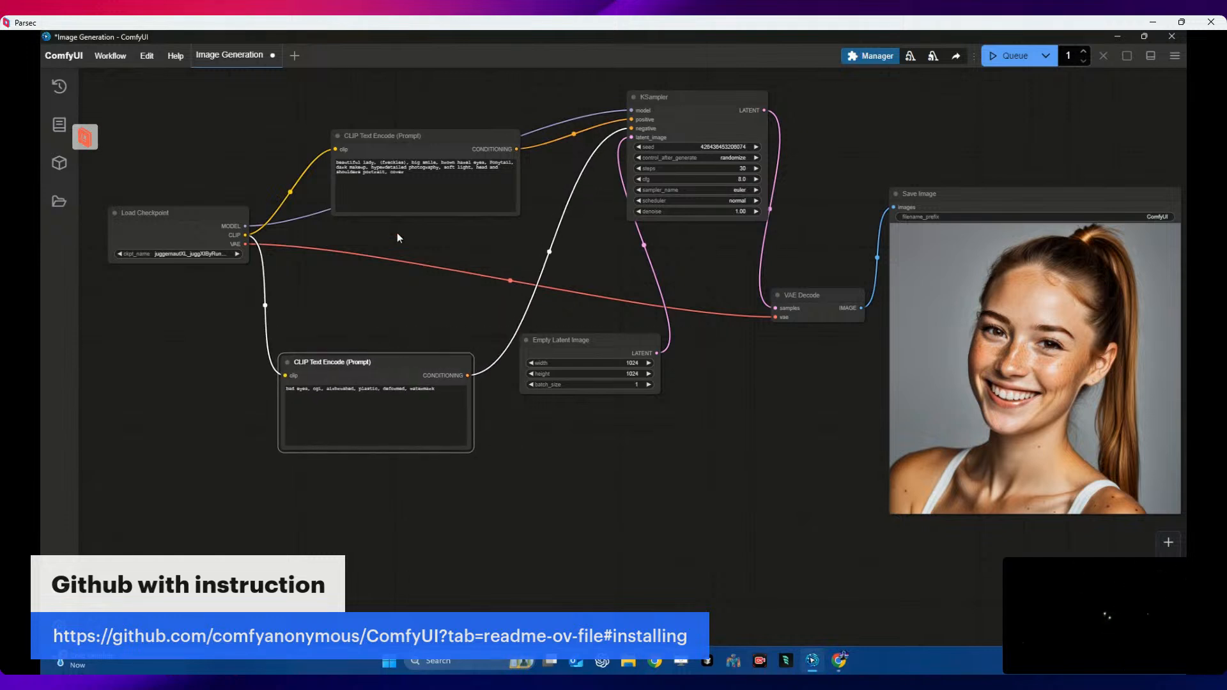
{"action": "left_click_drag", "start_coordinate": [410, 137], "coordinate": [345, 122]}
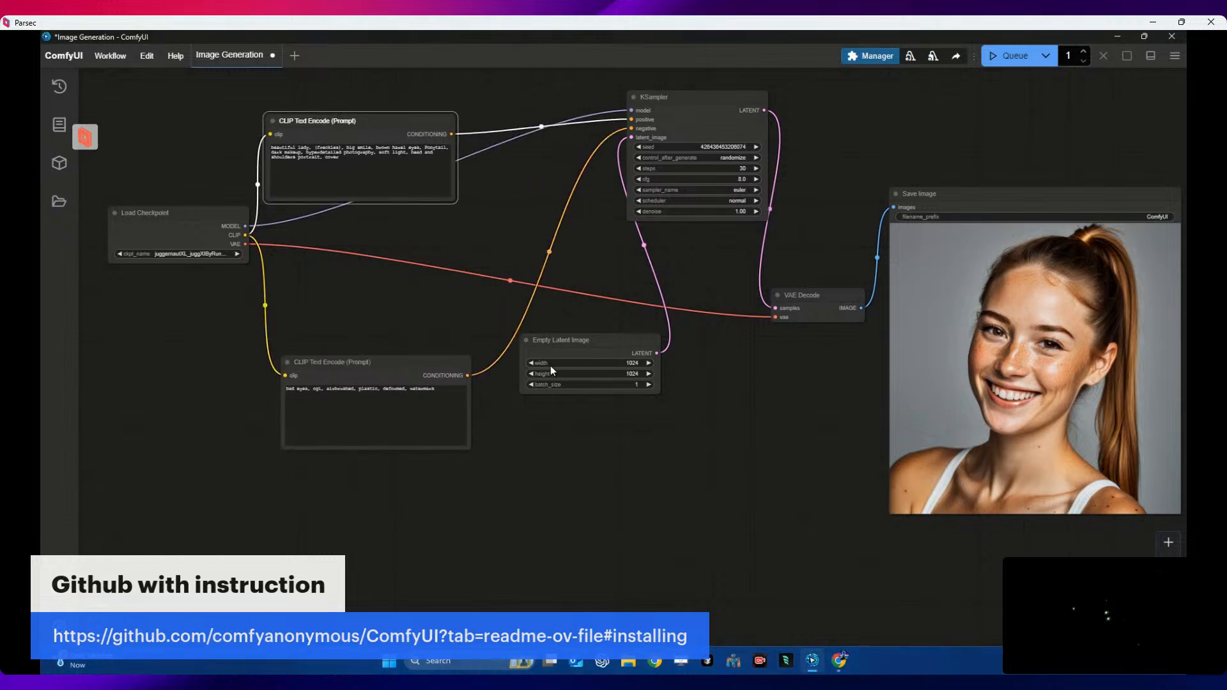
{"action": "left_click_drag", "start_coordinate": [623, 347], "coordinate": [443, 279]}
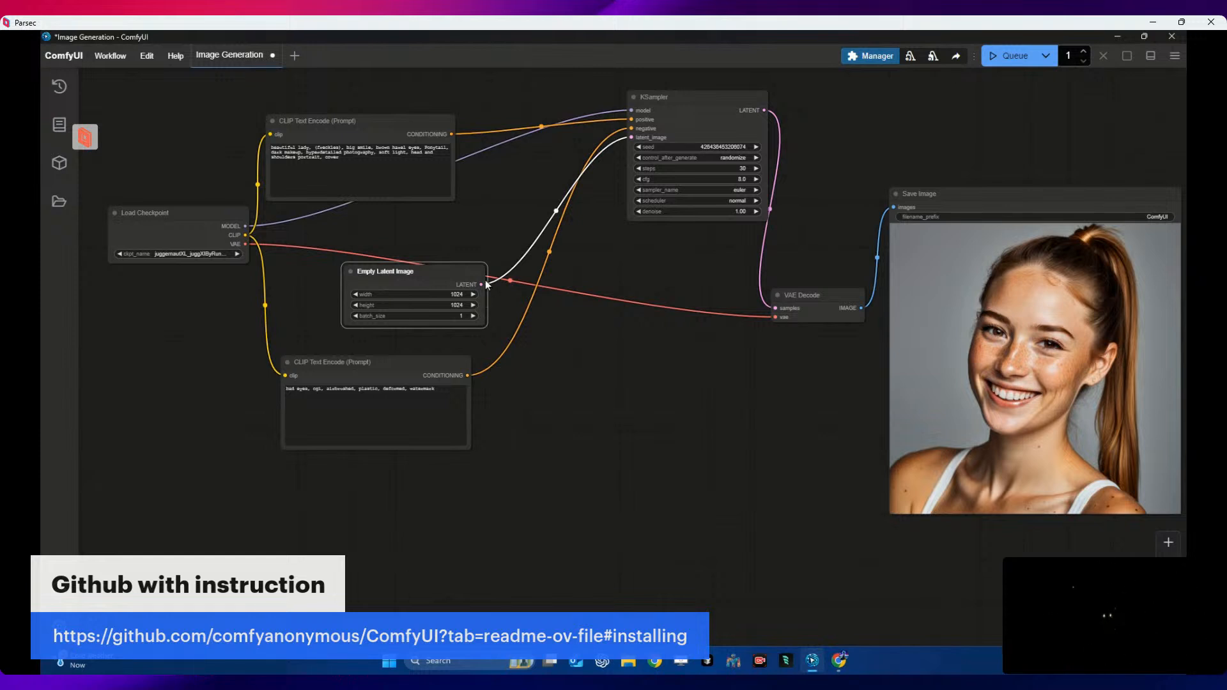
{"action": "mouse_move", "coordinate": [456, 266]}
{"action": "left_mouse_down"}
{"action": "mouse_move", "coordinate": [491, 224]}
{"action": "mouse_move", "coordinate": [446, 249]}
{"action": "mouse_move", "coordinate": [458, 253]}
{"action": "left_mouse_up"}
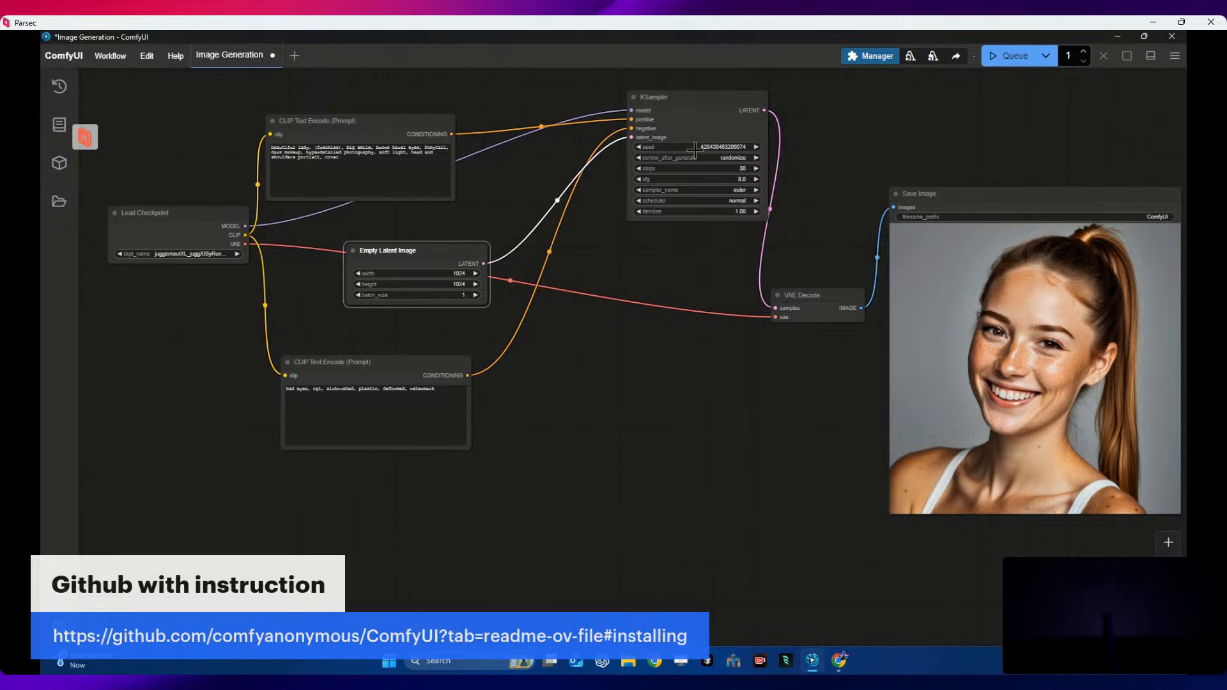
- Move the KSampler node closer to the prompt nodes and queue one image generation
{"action": "left_click_drag", "start_coordinate": [692, 97], "coordinate": [634, 94]}
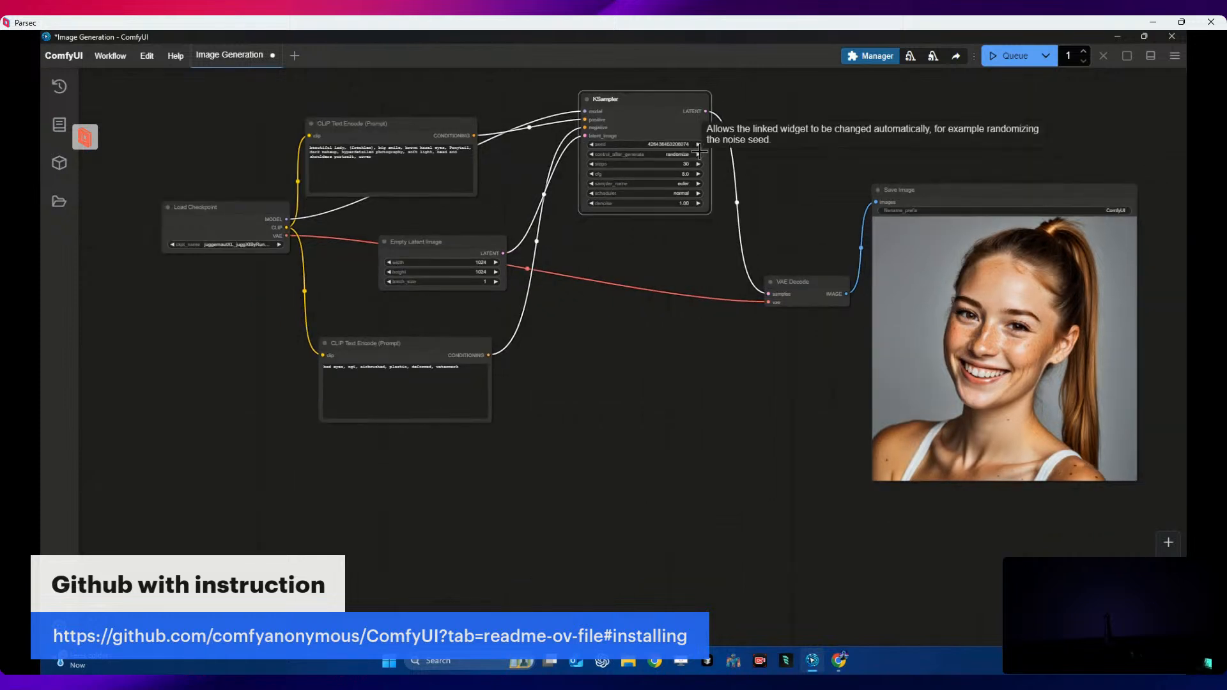
{"action": "scroll", "coordinate": [700, 151], "scroll_direction": "up", "scroll_amount": 1}
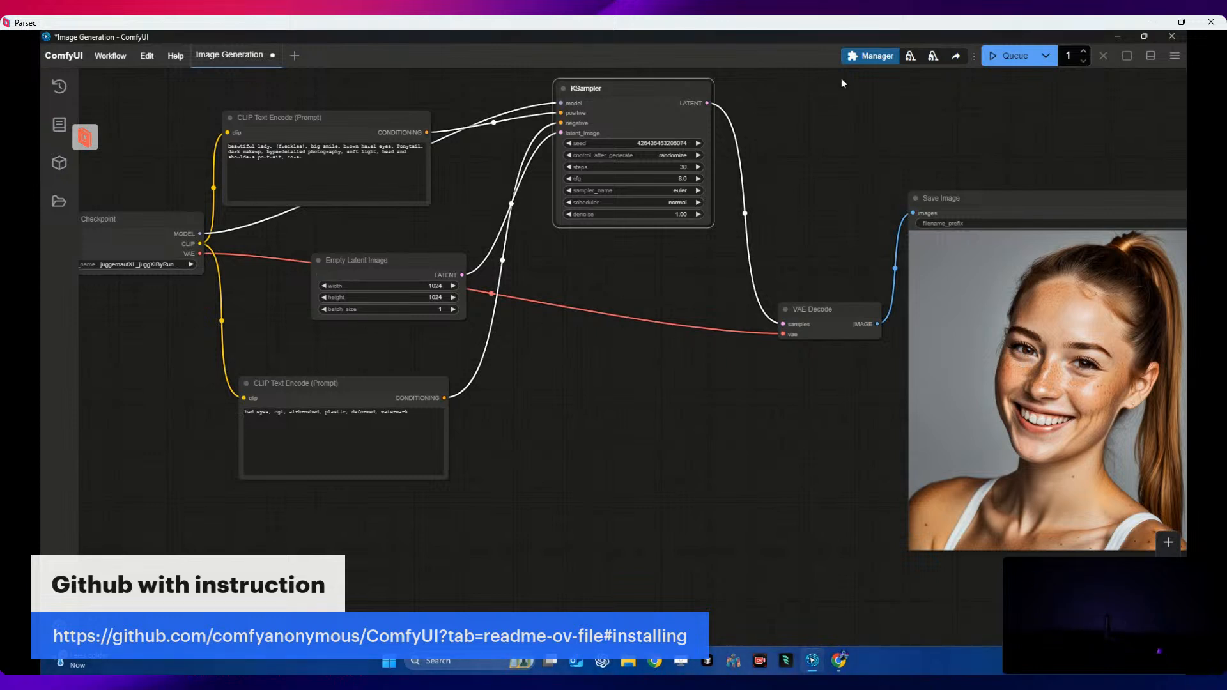
{"action": "left_click", "coordinate": [992, 58]}
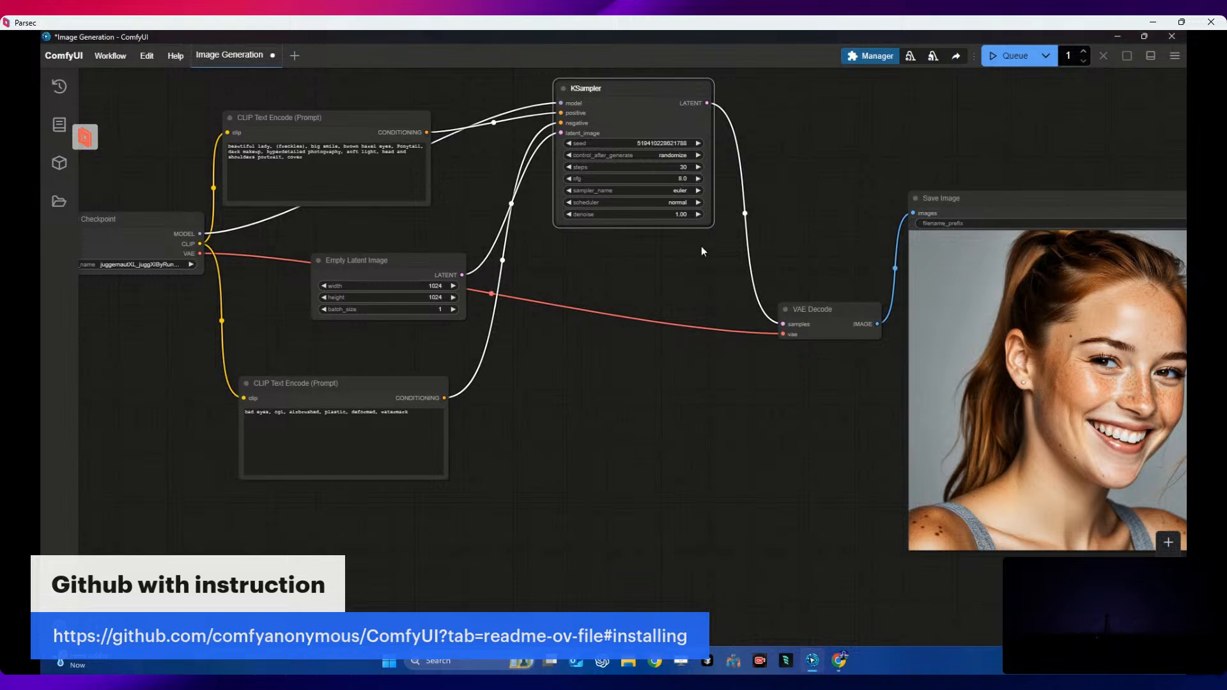
- Return to the Civitai model gallery and open the Juggernaut XL inpainting model from the search suggestions
{"action": "left_click", "coordinate": [840, 660]}
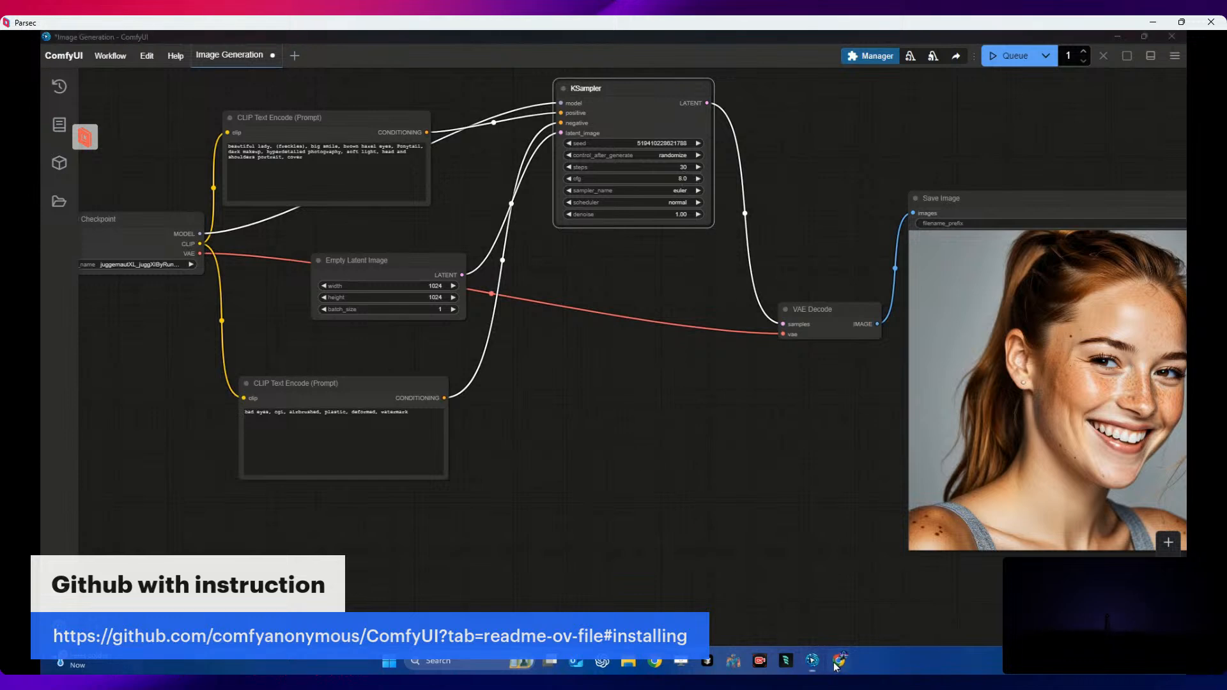
{"action": "scroll", "coordinate": [542, 382], "scroll_direction": "down", "scroll_amount": 12}
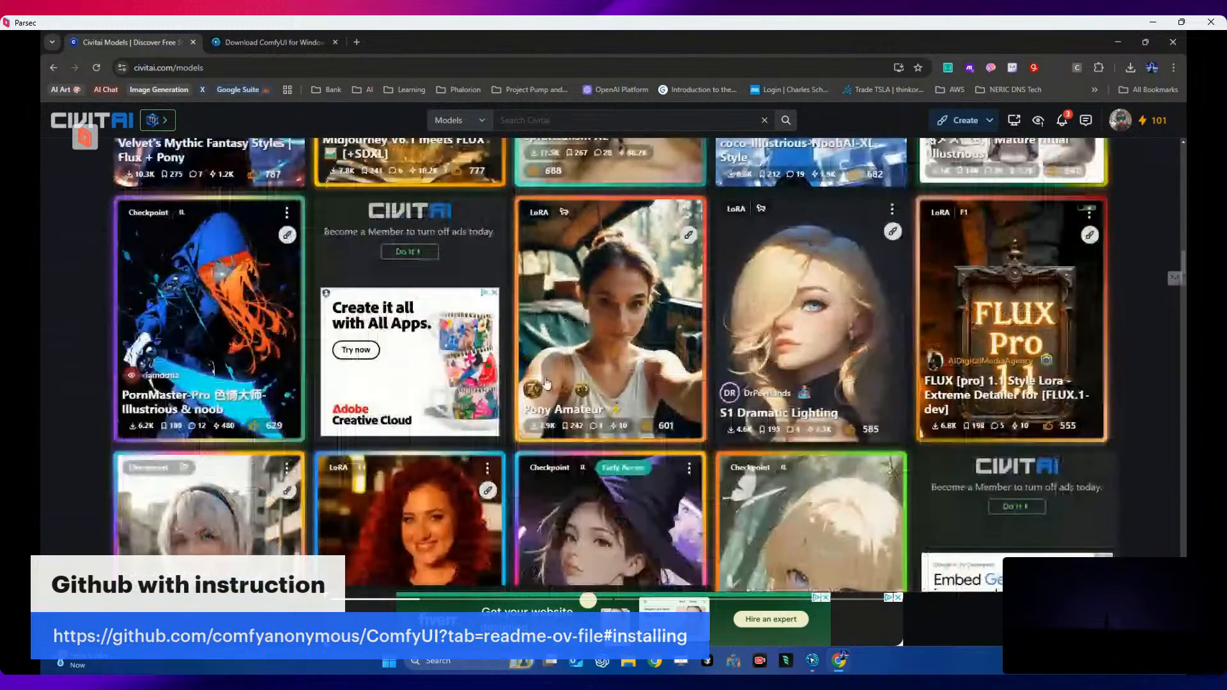
{"action": "scroll", "coordinate": [573, 422], "scroll_direction": "up", "scroll_amount": 3}
{"action": "scroll", "coordinate": [574, 422], "scroll_direction": "up", "scroll_amount": 3}
{"action": "scroll", "coordinate": [611, 280], "scroll_direction": "down", "scroll_amount": 2}
{"action": "scroll", "coordinate": [612, 280], "scroll_direction": "up", "scroll_amount": 8}
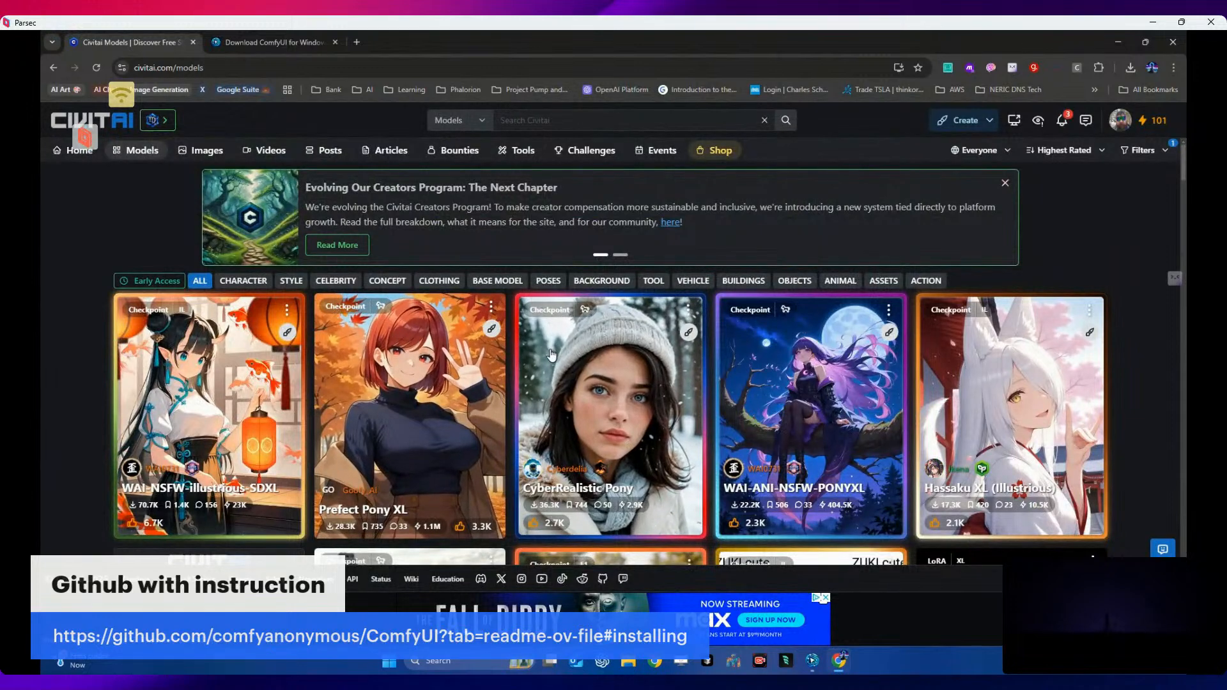
{"action": "left_click", "coordinate": [540, 121]}
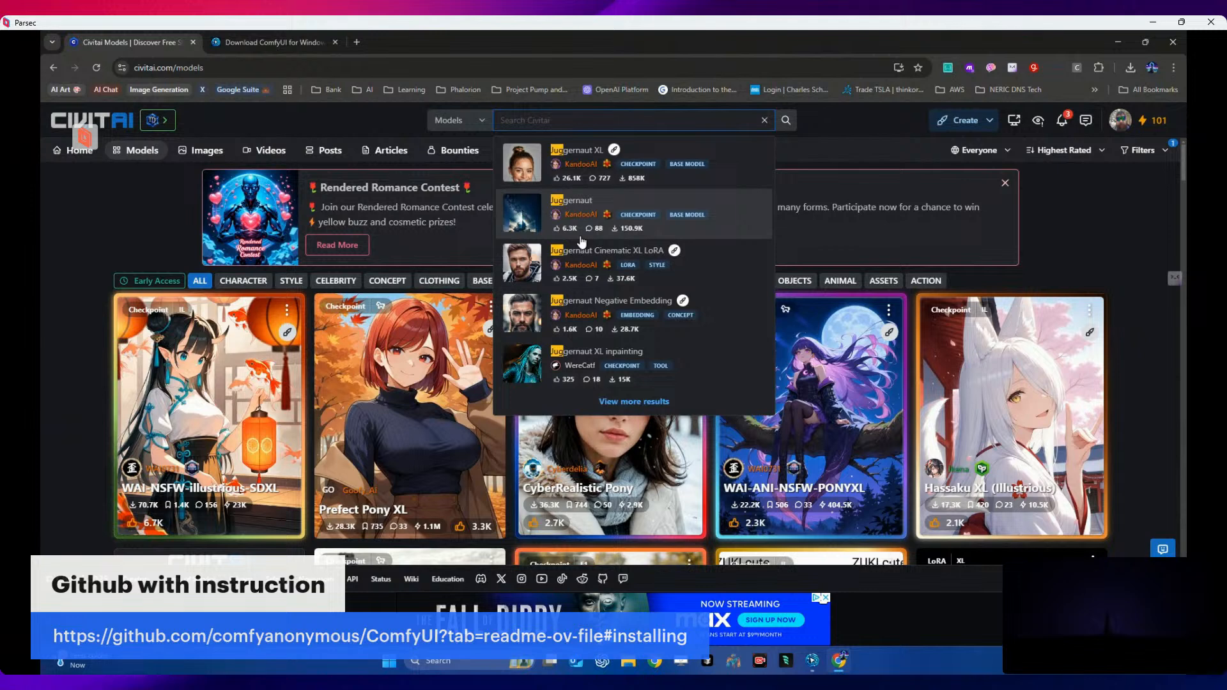
{"action": "left_click", "coordinate": [595, 356]}
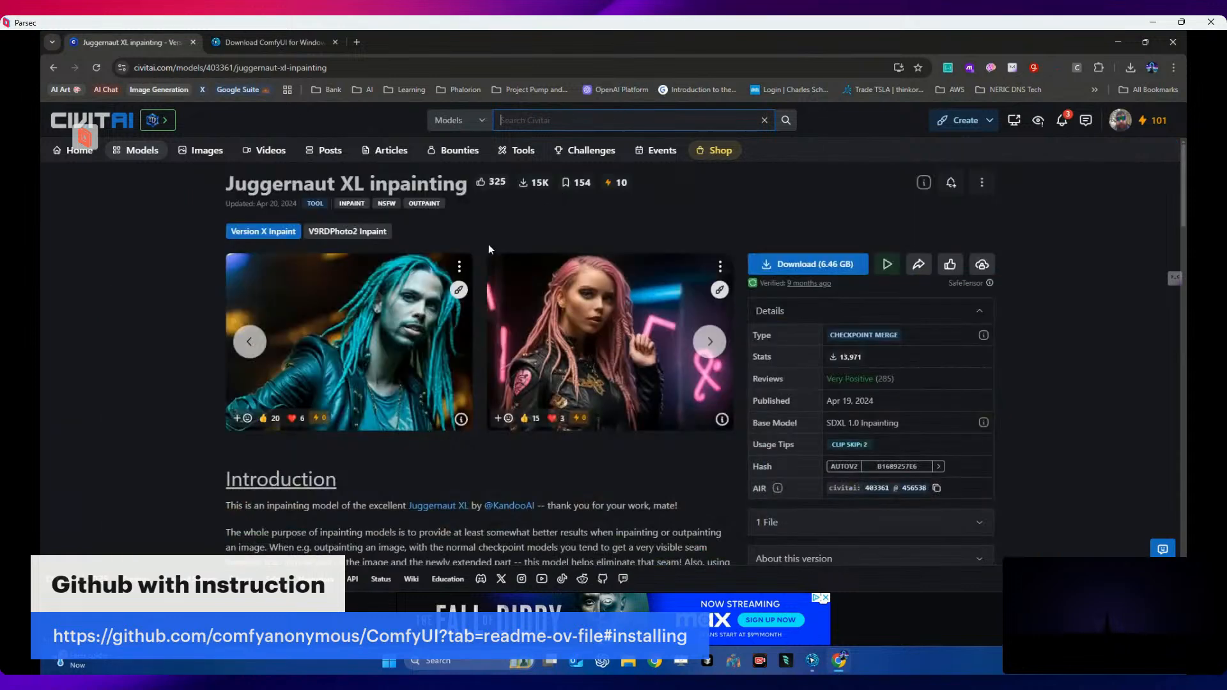
- Expand the Juggernaut XL inpainting description and read its introduction, outpainting example and recommended usage settings
{"action": "scroll", "coordinate": [450, 304], "scroll_direction": "down", "scroll_amount": 1}
{"action": "scroll", "coordinate": [448, 302], "scroll_direction": "down", "scroll_amount": 1}
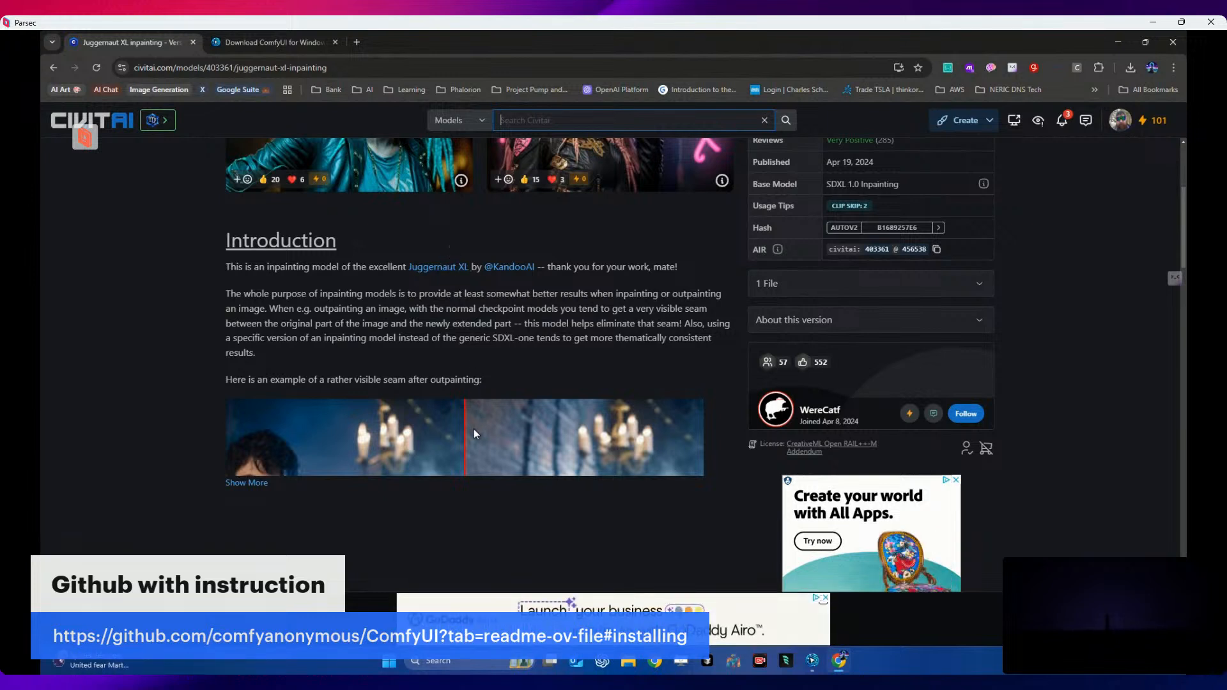
{"action": "scroll", "coordinate": [473, 428], "scroll_direction": "down", "scroll_amount": 1}
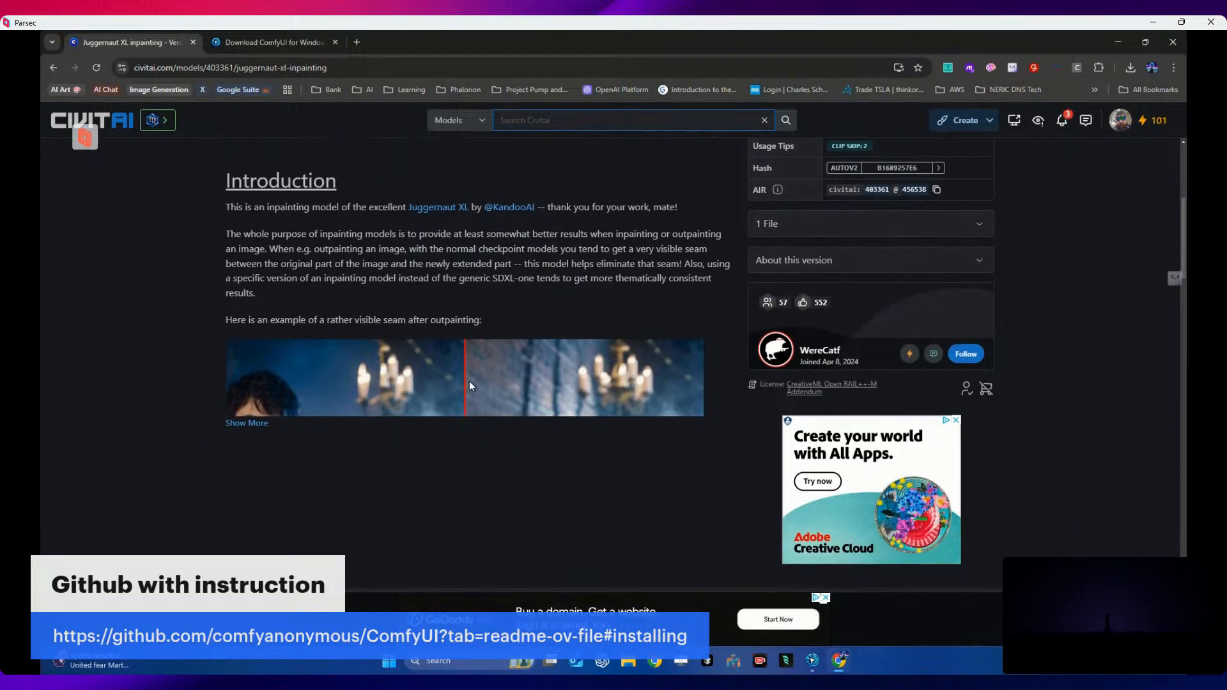
{"action": "left_click", "coordinate": [271, 427]}
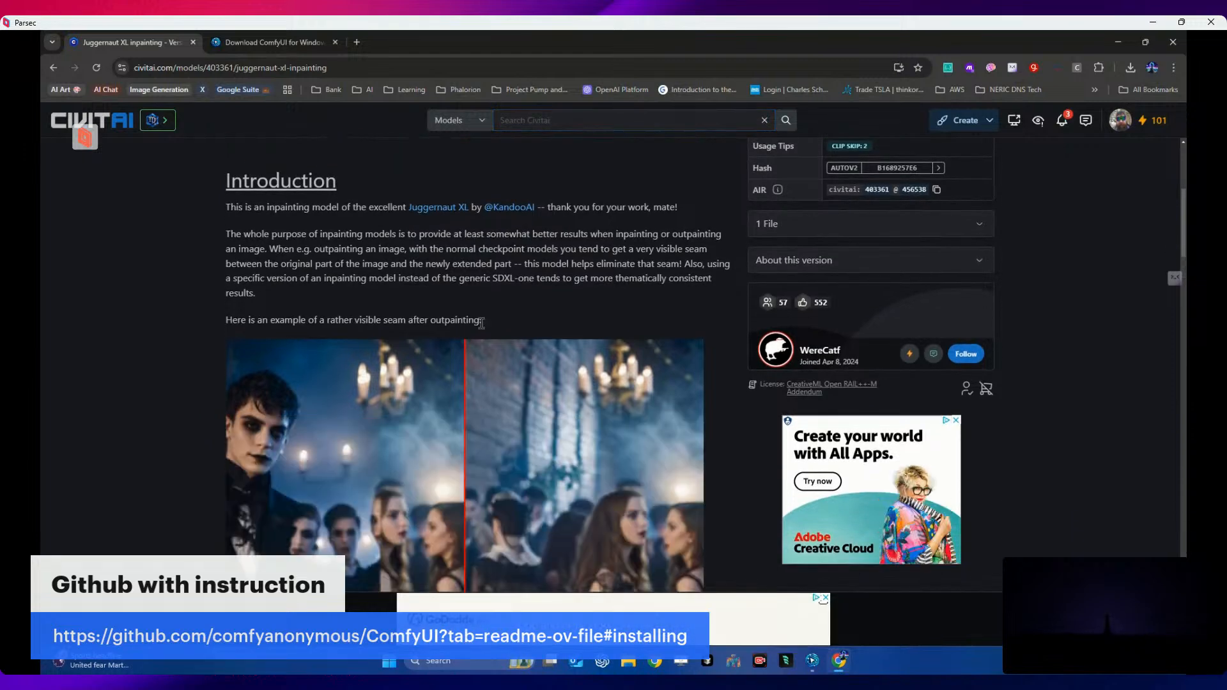
{"action": "scroll", "coordinate": [460, 330], "scroll_direction": "down", "scroll_amount": 2}
{"action": "scroll", "coordinate": [439, 331], "scroll_direction": "down", "scroll_amount": 1}
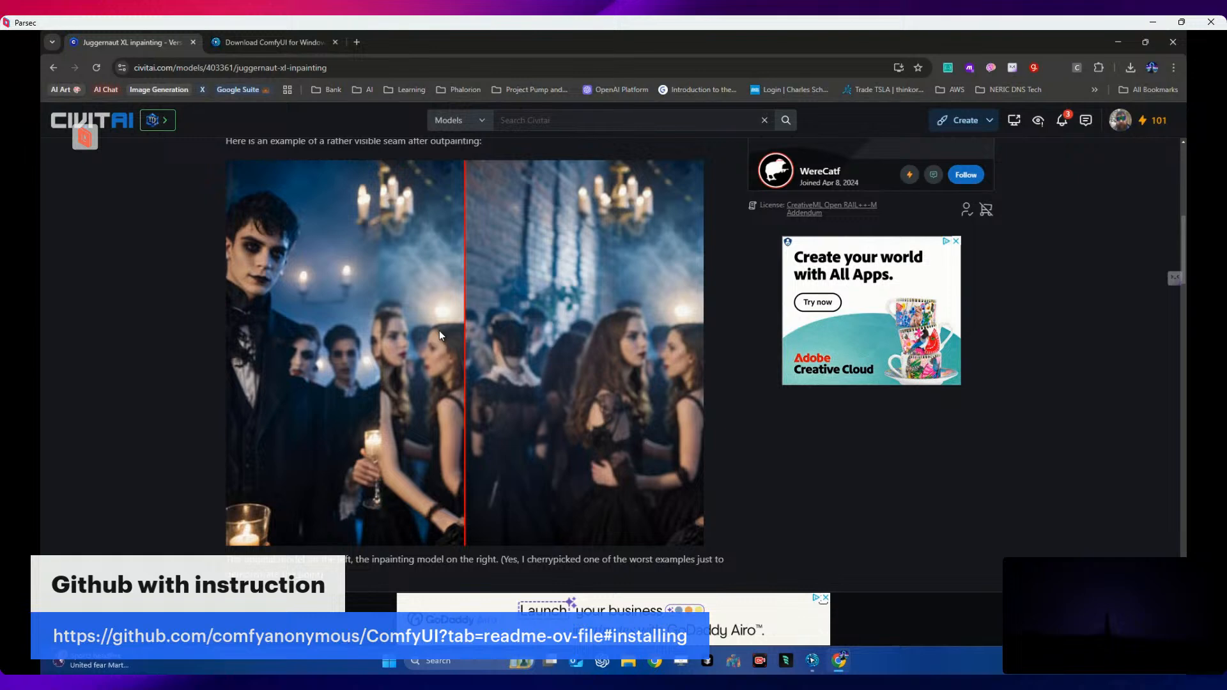
{"action": "scroll", "coordinate": [440, 331], "scroll_direction": "down", "scroll_amount": 3}
{"action": "scroll", "coordinate": [439, 331], "scroll_direction": "down", "scroll_amount": 3}
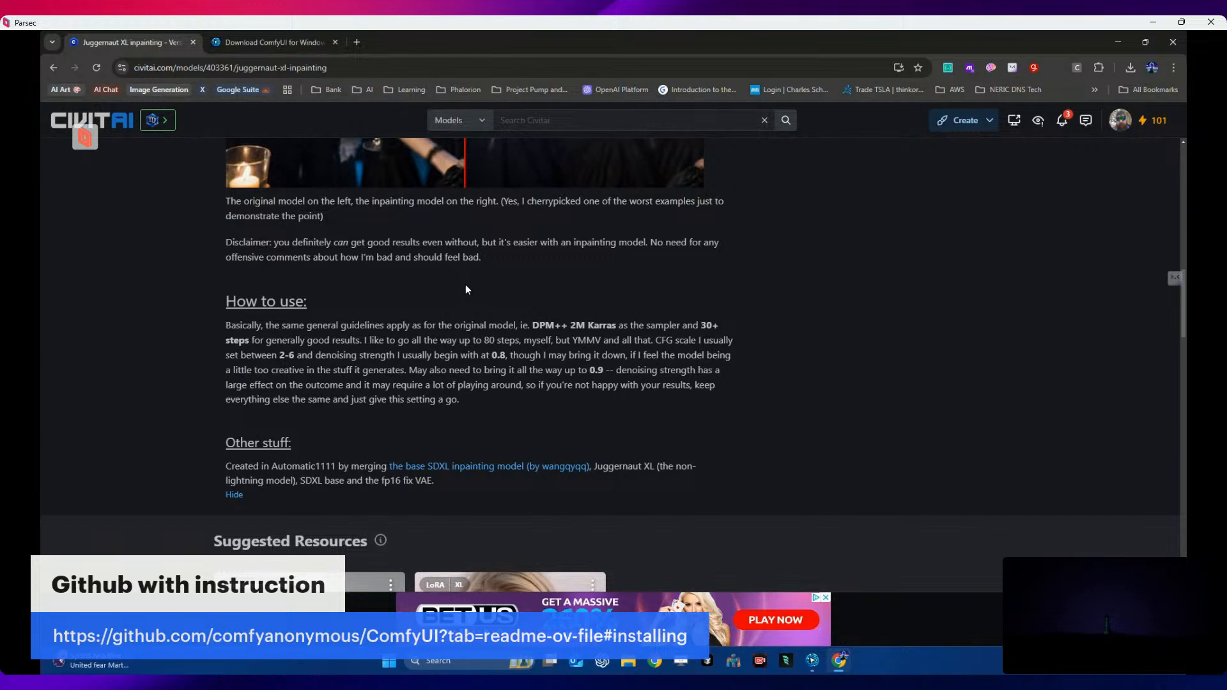
{"action": "scroll", "coordinate": [466, 288], "scroll_direction": "down", "scroll_amount": 1}
{"action": "scroll", "coordinate": [466, 285], "scroll_direction": "down", "scroll_amount": 2}
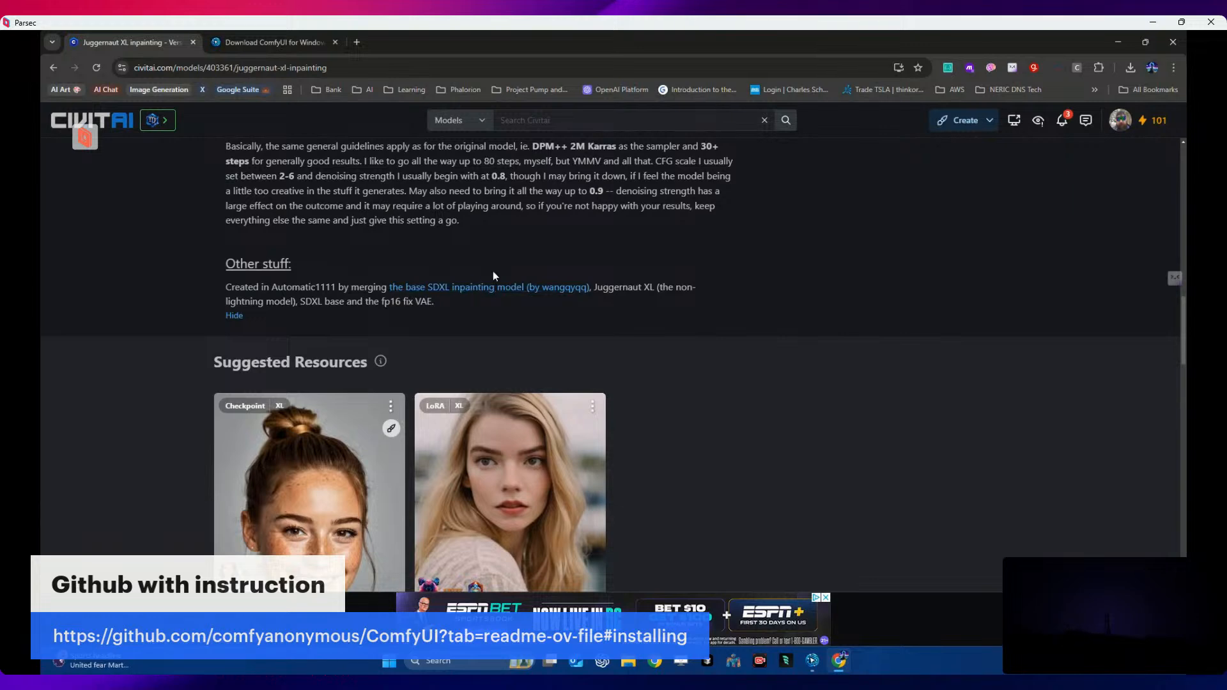
{"action": "scroll", "coordinate": [493, 276], "scroll_direction": "up", "scroll_amount": 8}
{"action": "scroll", "coordinate": [509, 293], "scroll_direction": "up", "scroll_amount": 10}
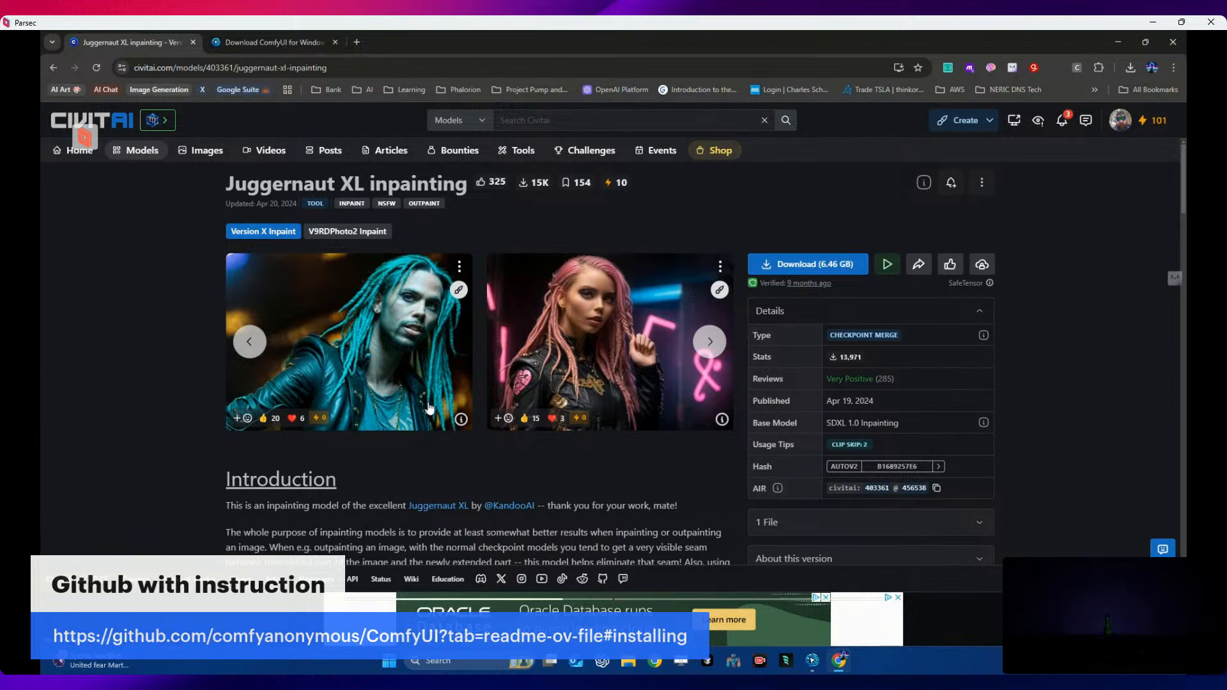
- Show the generation details of the teal-dreadlocks sample image, expand its positive prompt and select the full prompt text
{"action": "left_click", "coordinate": [460, 420]}
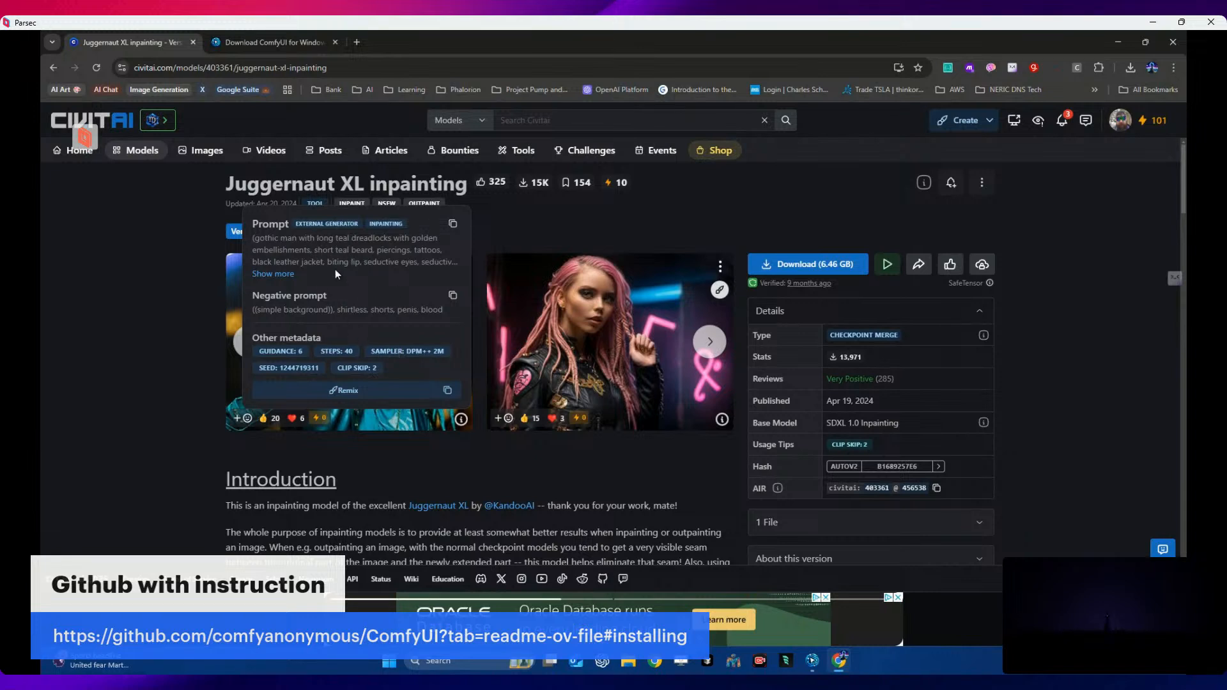
{"action": "left_click_drag", "start_coordinate": [253, 240], "coordinate": [392, 251]}
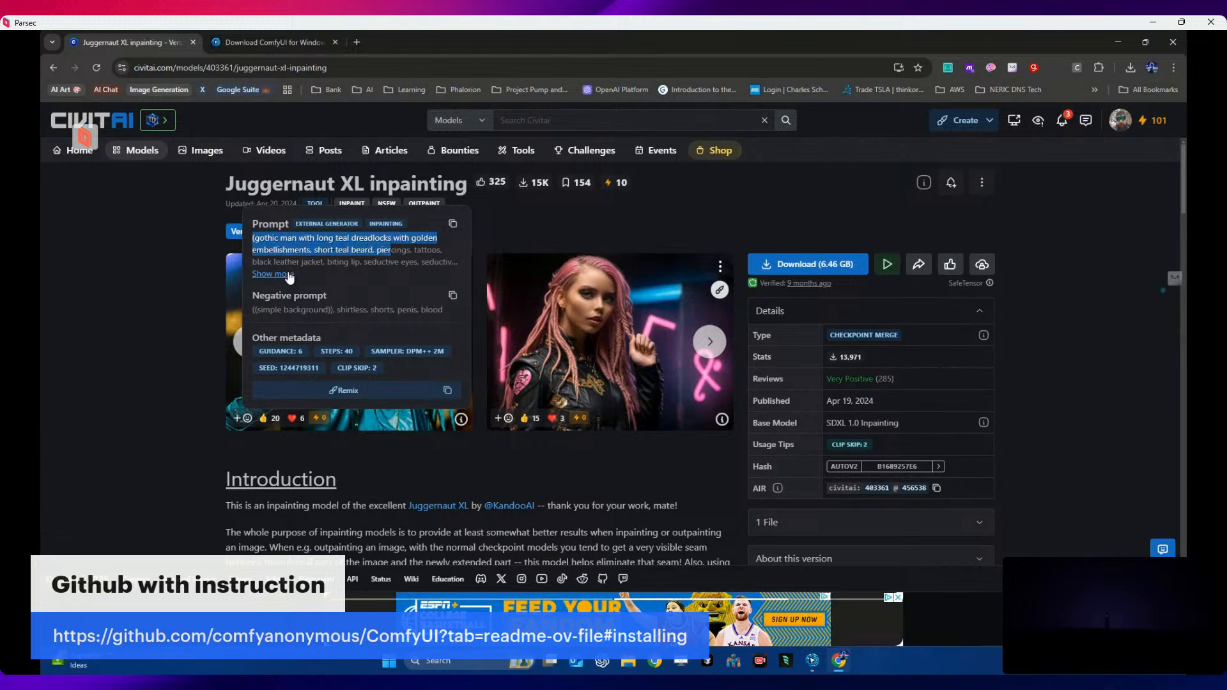
{"action": "left_click", "coordinate": [288, 275]}
{"action": "left_click_drag", "start_coordinate": [253, 179], "coordinate": [347, 266]}
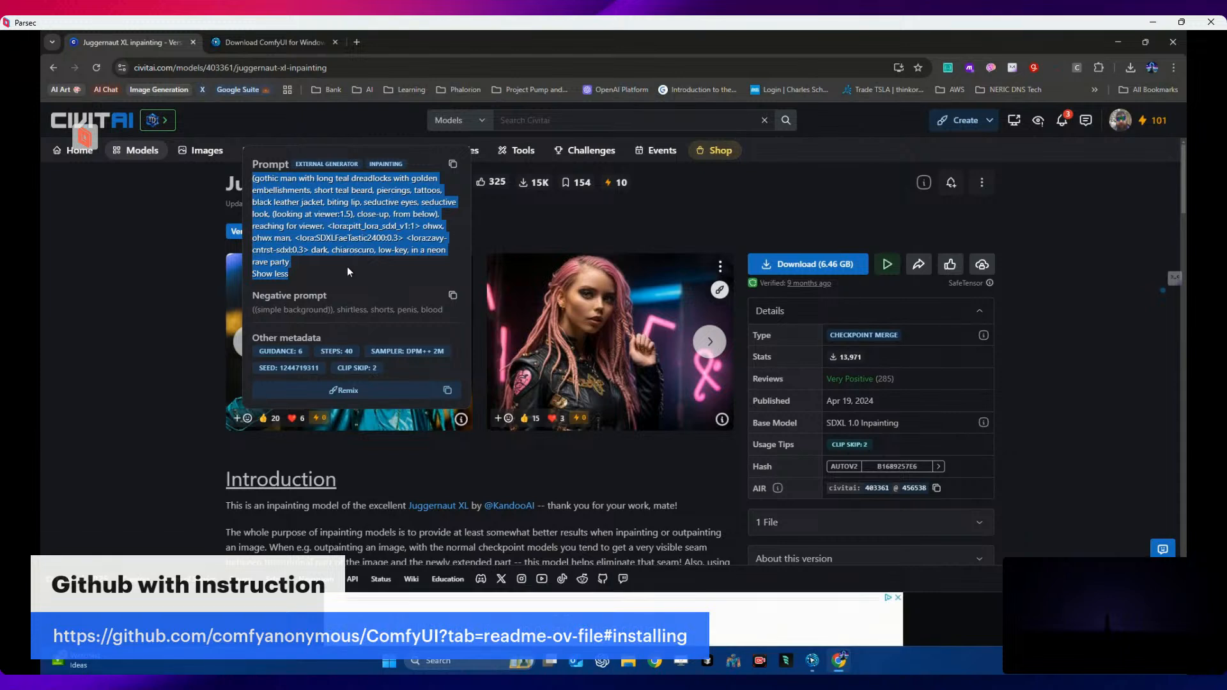
{"action": "left_click", "coordinate": [289, 262]}
{"action": "left_click_drag", "start_coordinate": [288, 262], "coordinate": [253, 178]}
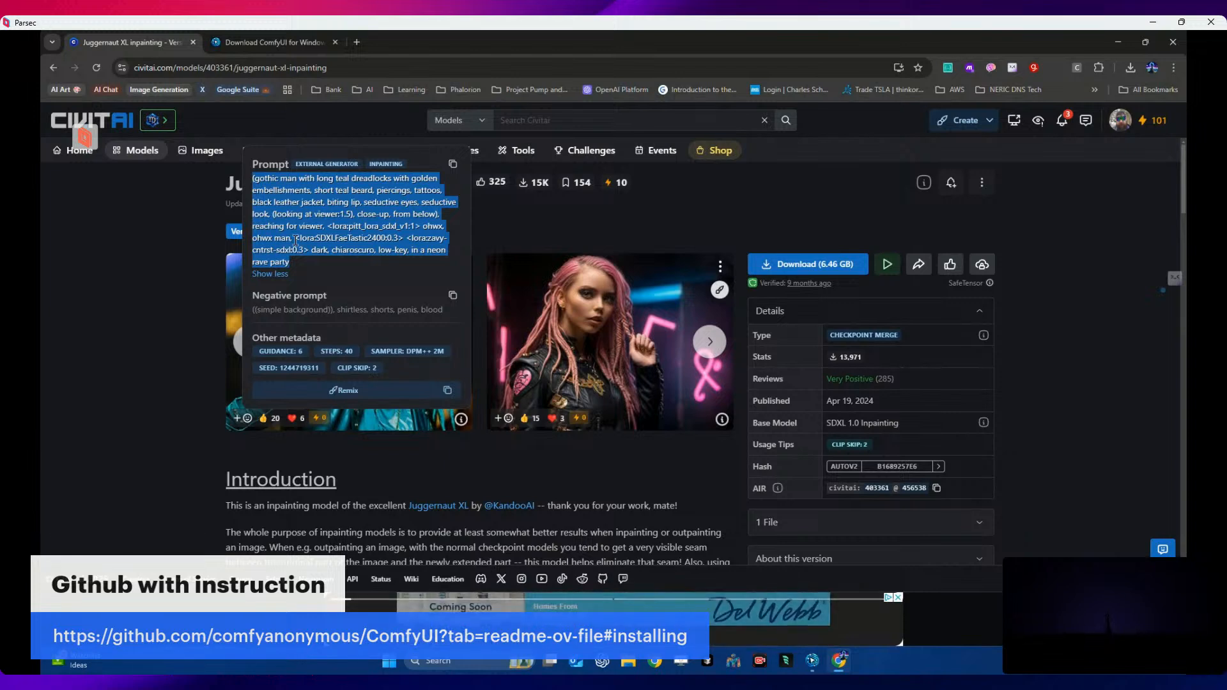
- Copy the selected teal-dreadlocks sample prompt and replace the text in ComfyUI's positive CLIP Text Encode node with it
{"action": "right_click", "coordinate": [309, 222]}
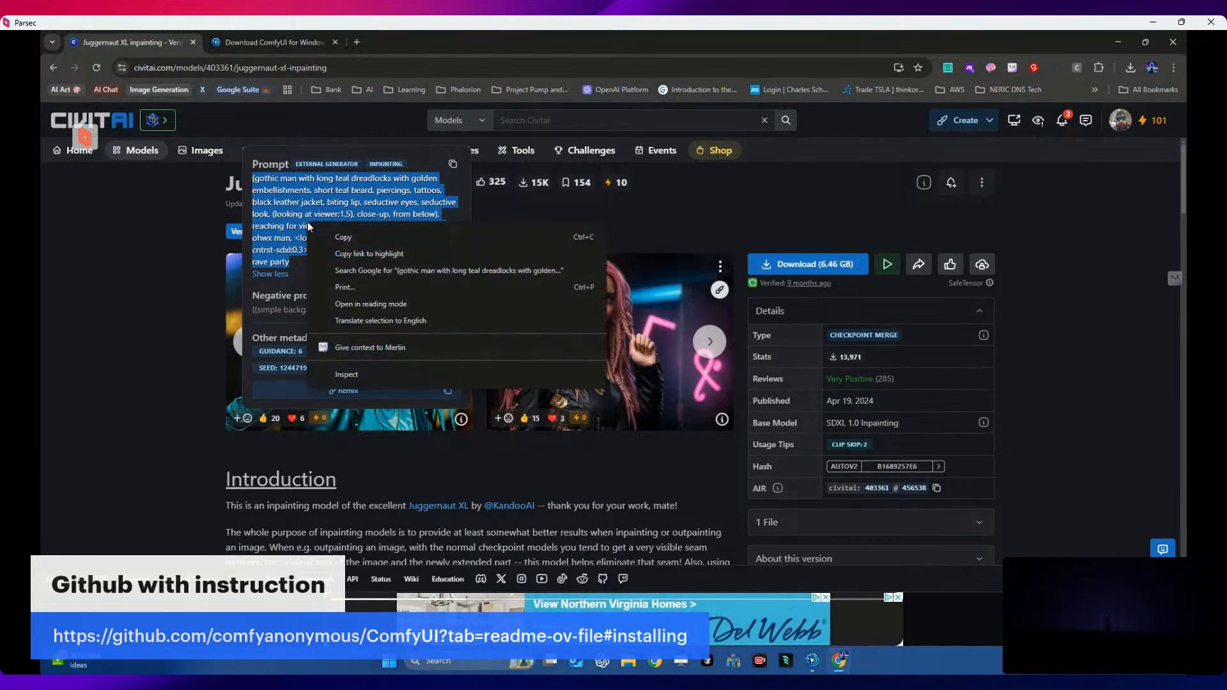
{"action": "left_click", "coordinate": [333, 234]}
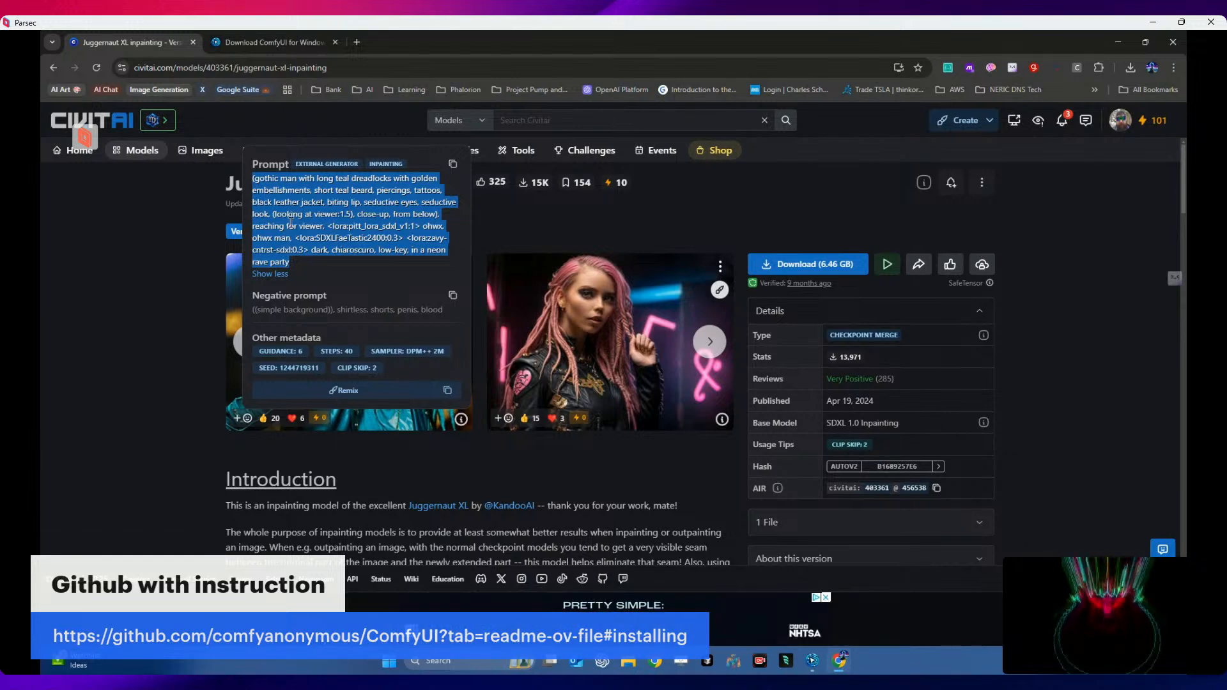
{"action": "right_click", "coordinate": [350, 238]}
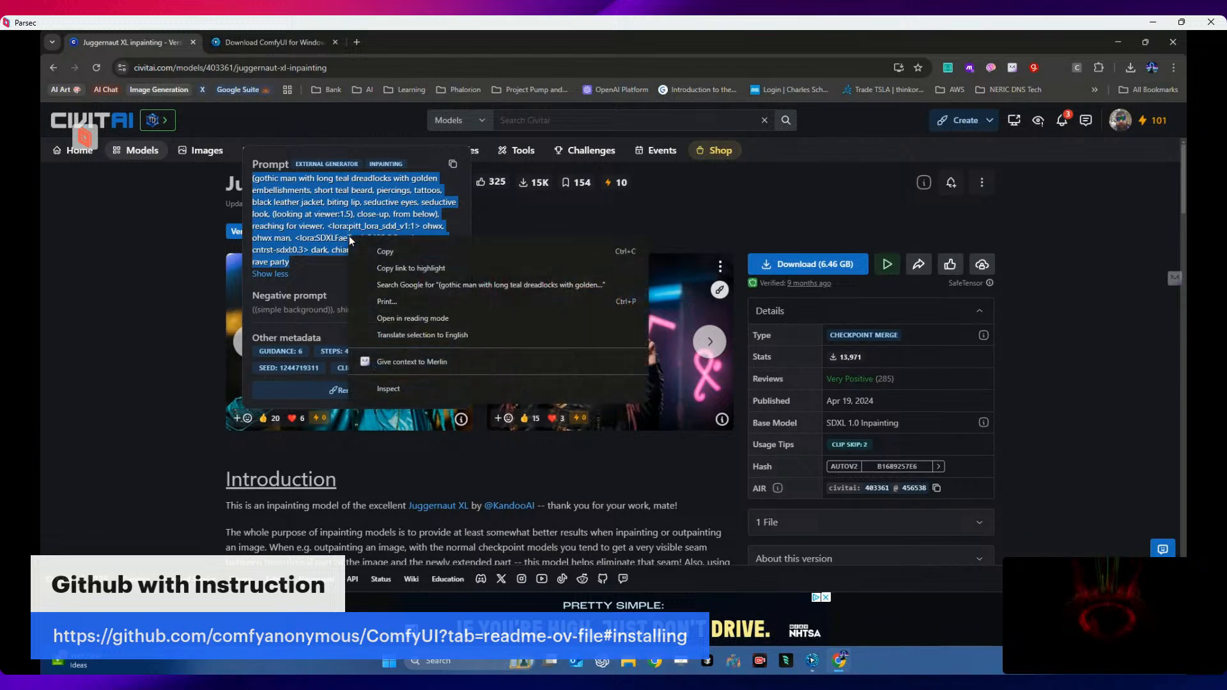
{"action": "left_click", "coordinate": [392, 254]}
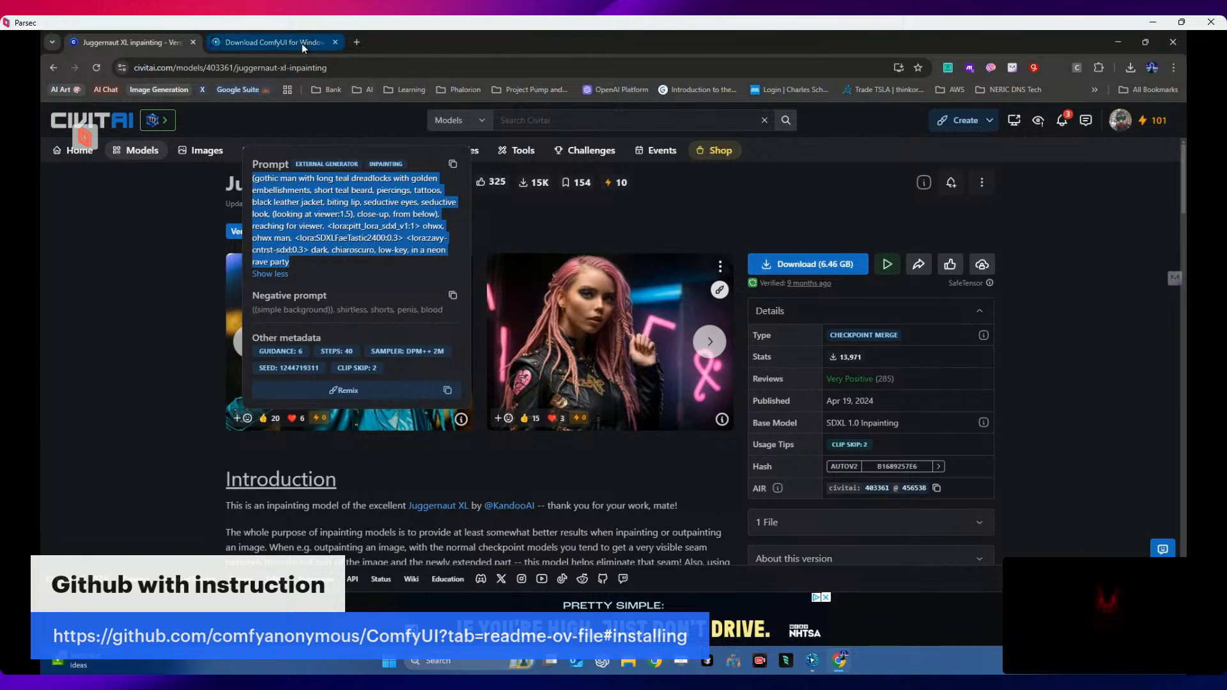
{"action": "left_click", "coordinate": [812, 661]}
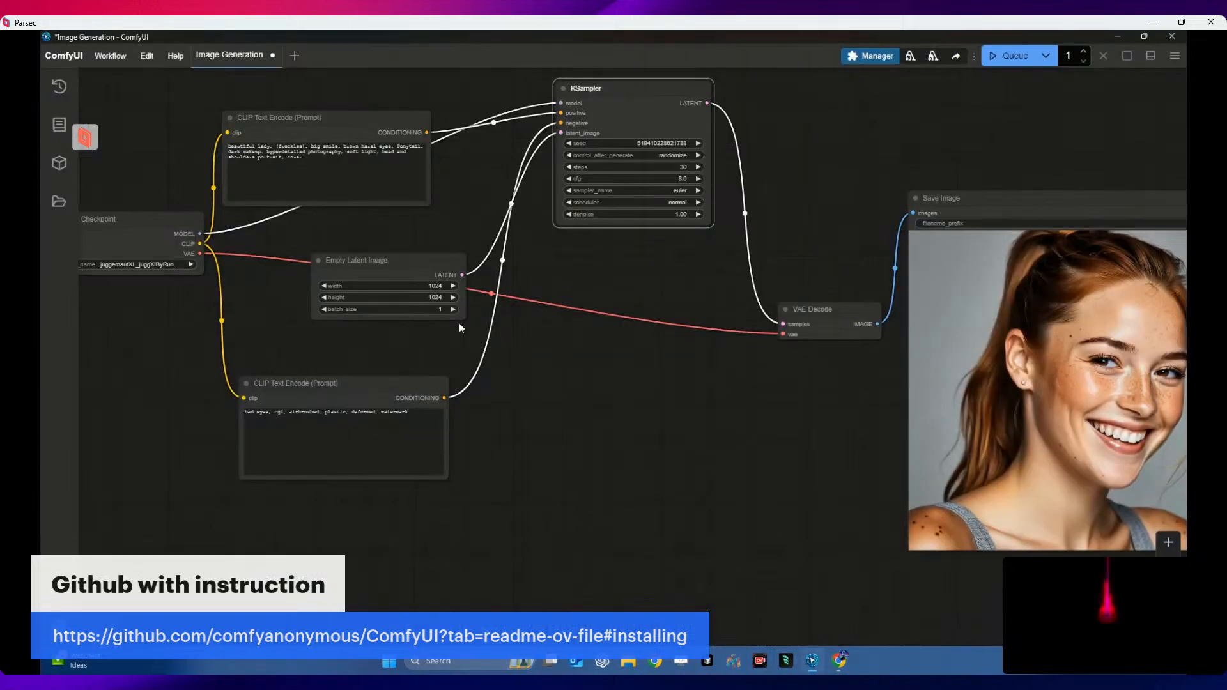
{"action": "left_click_drag", "start_coordinate": [331, 165], "coordinate": [210, 135]}
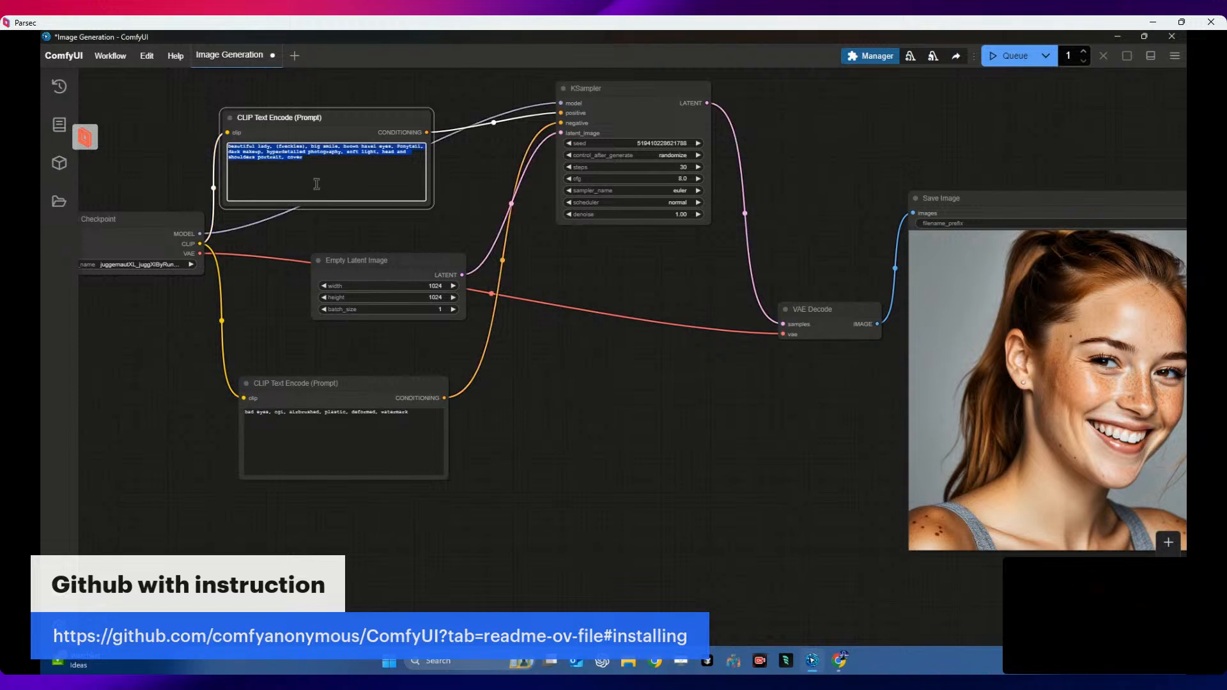
{"action": "key", "text": "ctrl+v"}
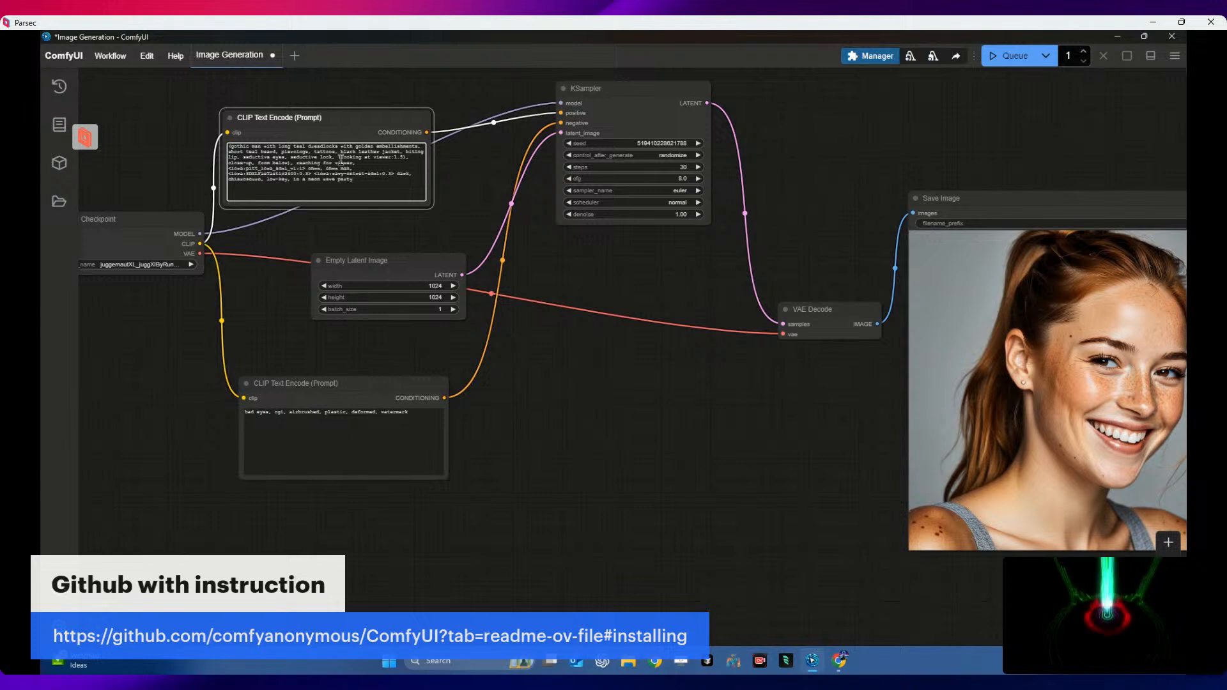
- Rearrange the positive CLIP Text Encode and Load Checkpoint nodes so that the whole workflow is laid out clearly
{"action": "left_click_drag", "start_coordinate": [341, 117], "coordinate": [334, 102]}
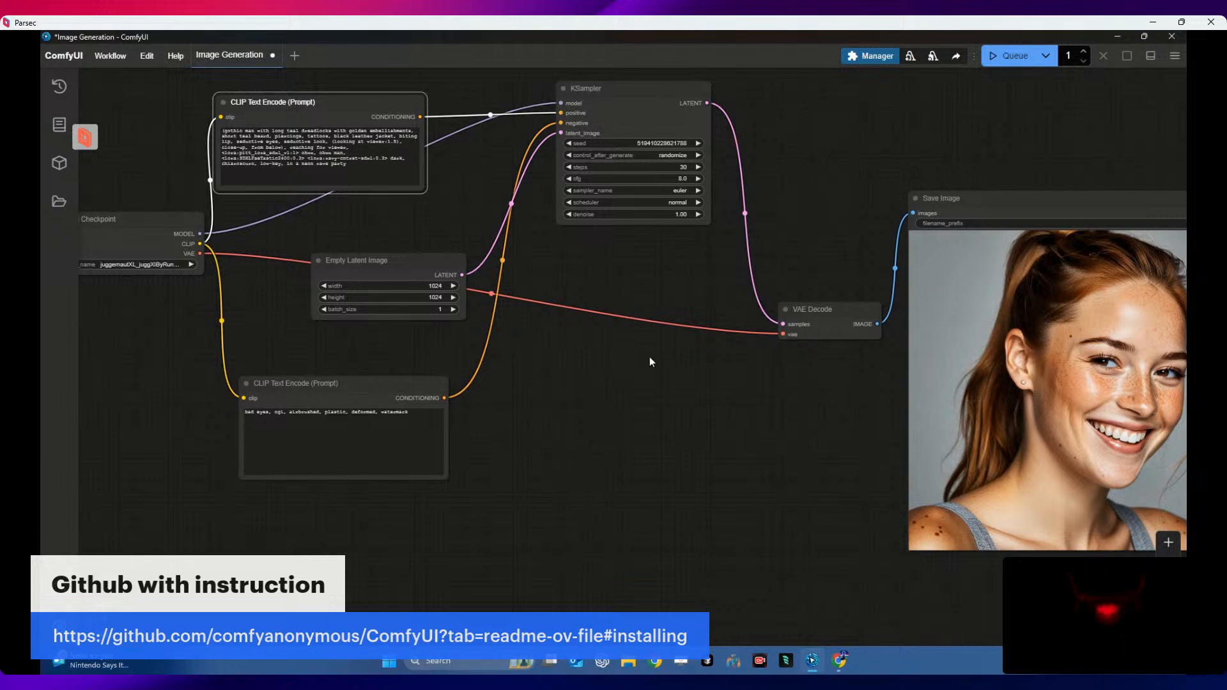
{"action": "left_click_drag", "start_coordinate": [157, 220], "coordinate": [186, 246]}
{"action": "left_click_drag", "start_coordinate": [326, 106], "coordinate": [380, 97]}
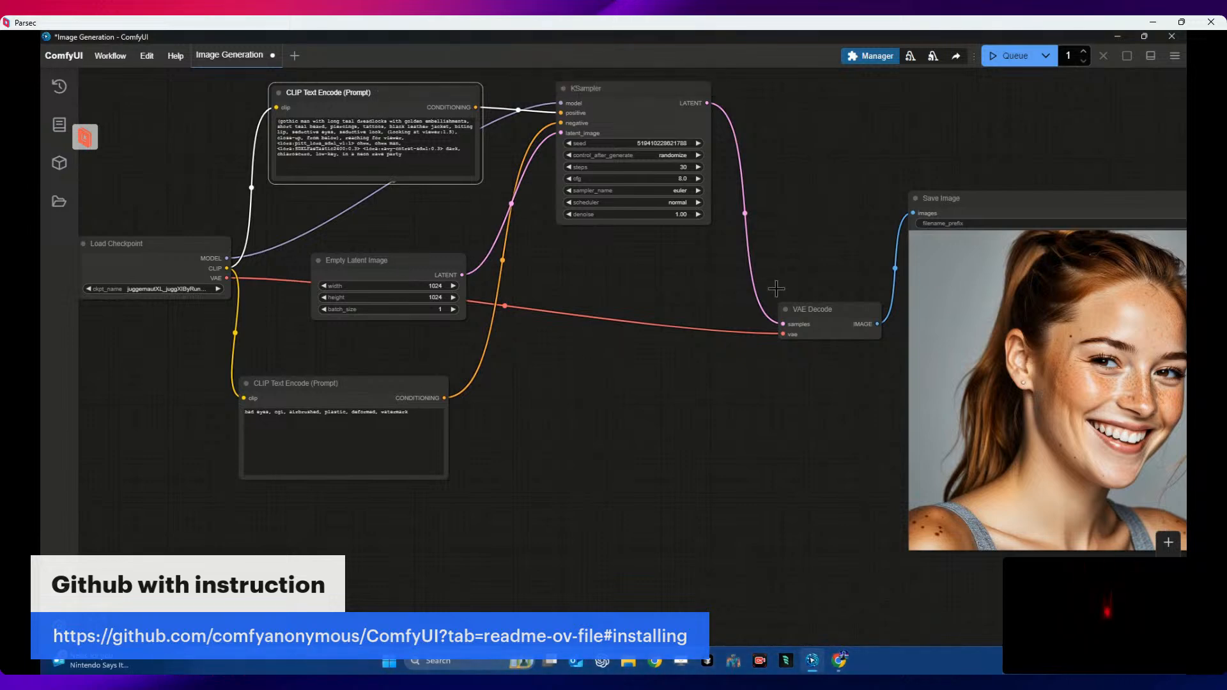
{"action": "scroll", "coordinate": [690, 428], "scroll_direction": "up", "scroll_amount": 4}
{"action": "scroll", "coordinate": [689, 428], "scroll_direction": "down", "scroll_amount": 5}
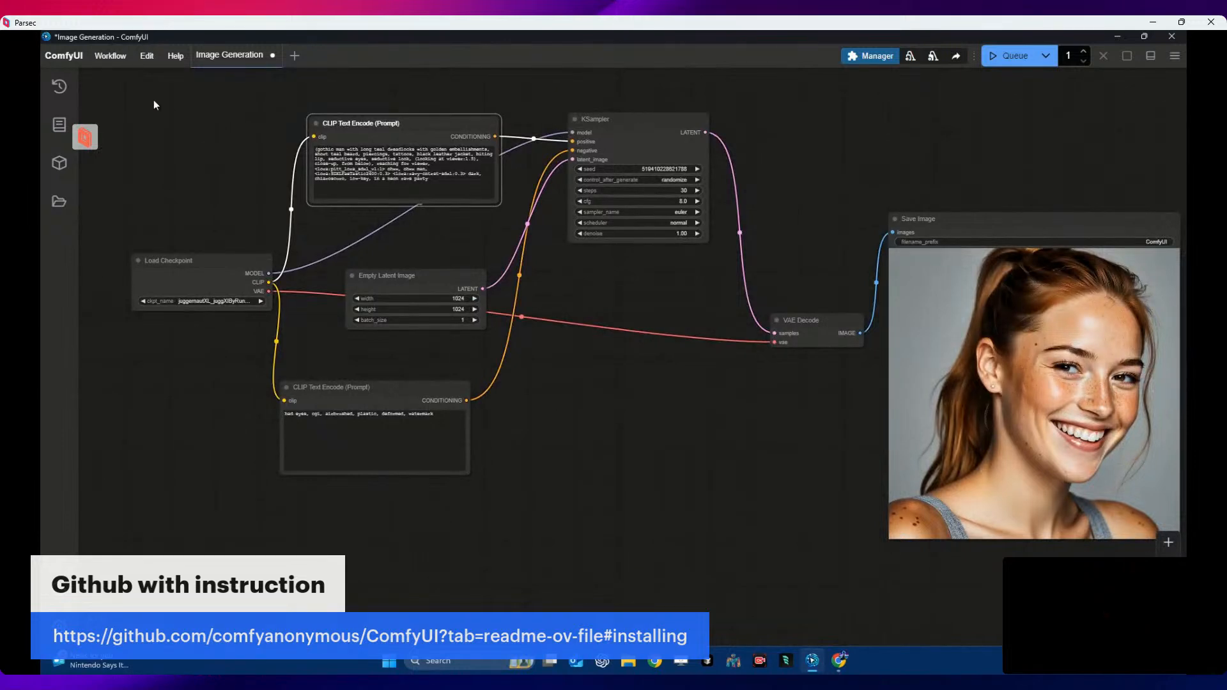
- Browse the workflow templates, look over the available starter workflows and close the template gallery
{"action": "left_click", "coordinate": [116, 57]}
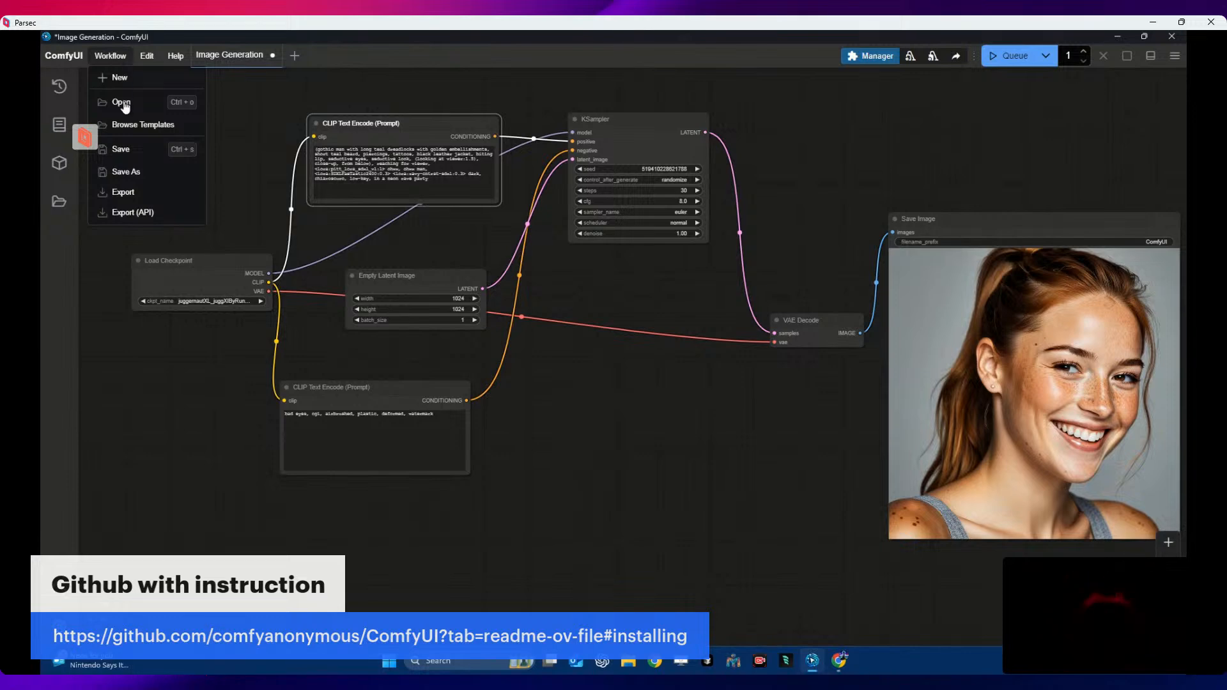
{"action": "left_click", "coordinate": [131, 126]}
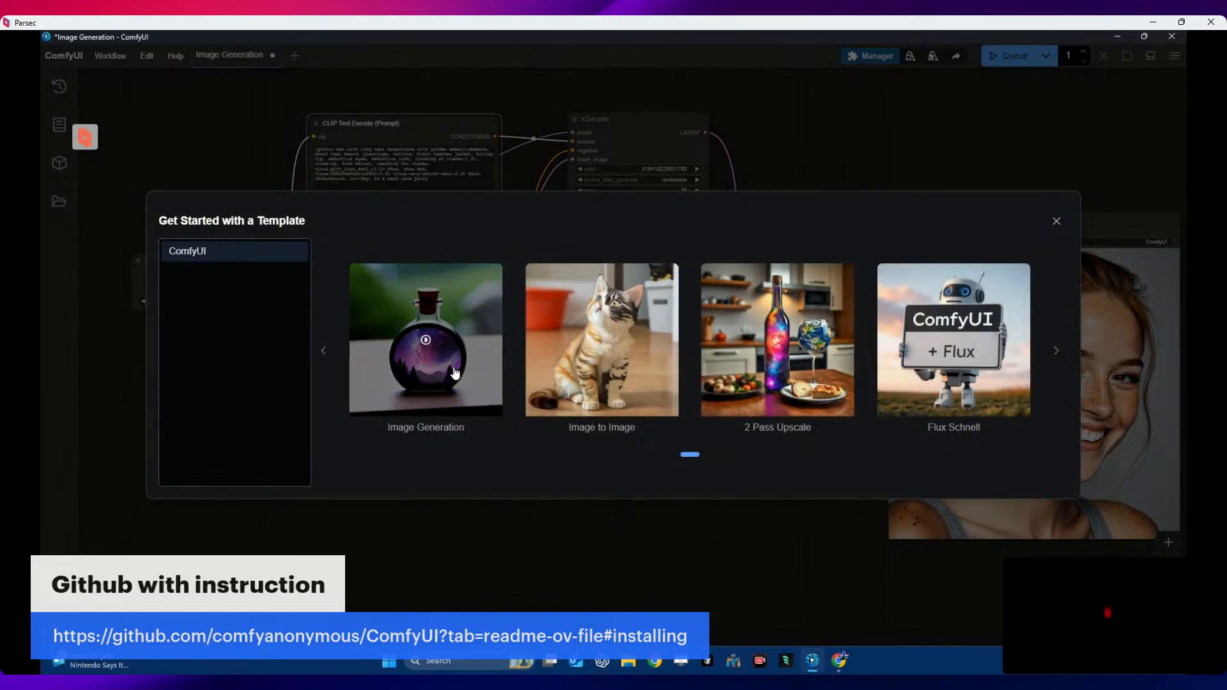
{"action": "left_click", "coordinate": [1057, 221]}
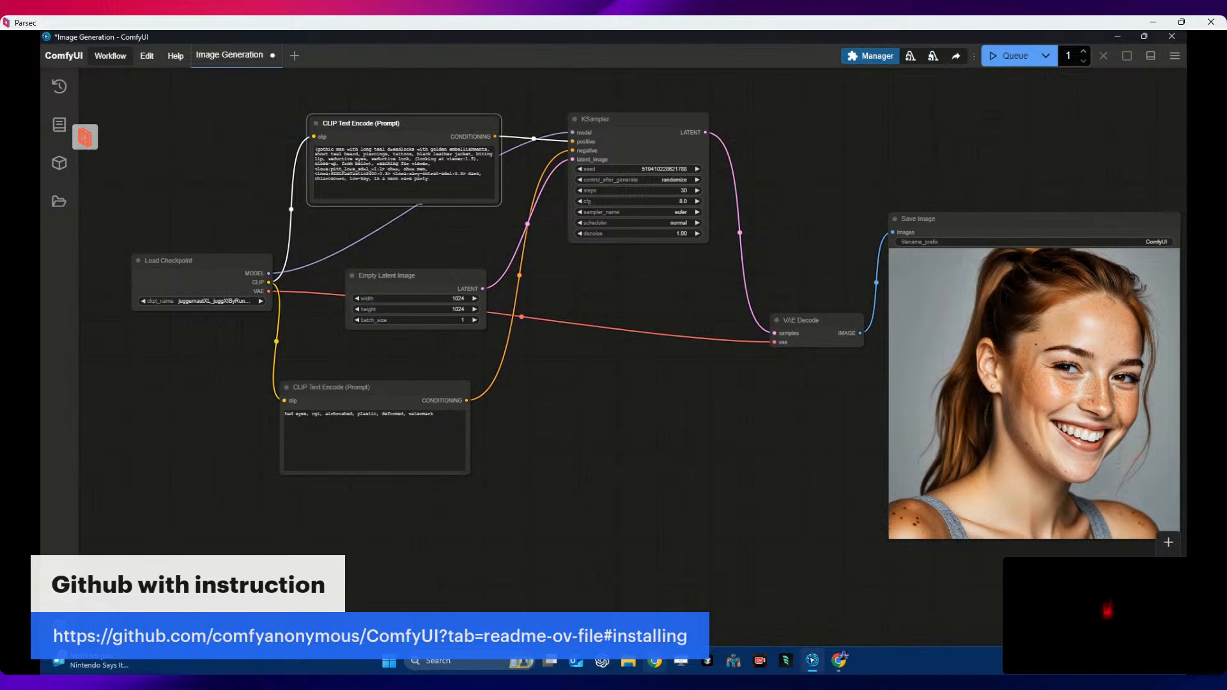
- Copy the sample image's negative prompt from Civitai, replace the negative CLIP Text Encode text in ComfyUI with it, and queue a generation
{"action": "left_click", "coordinate": [819, 665]}
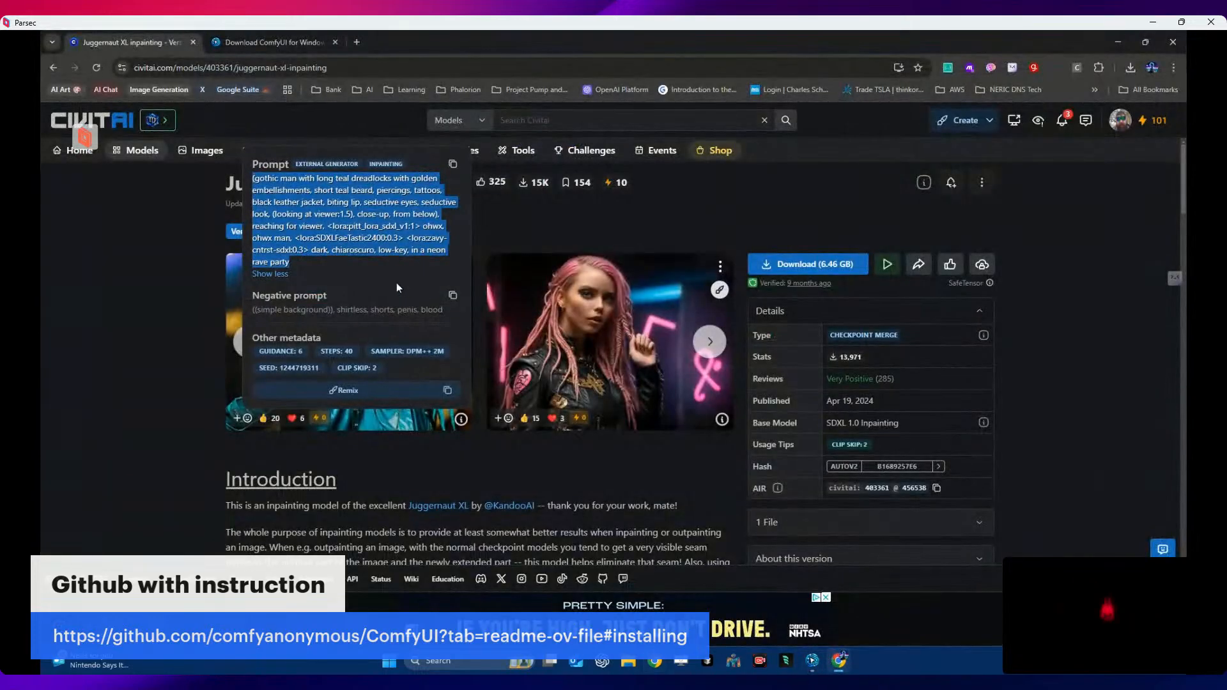
{"action": "left_click", "coordinate": [405, 311]}
{"action": "left_click", "coordinate": [453, 295]}
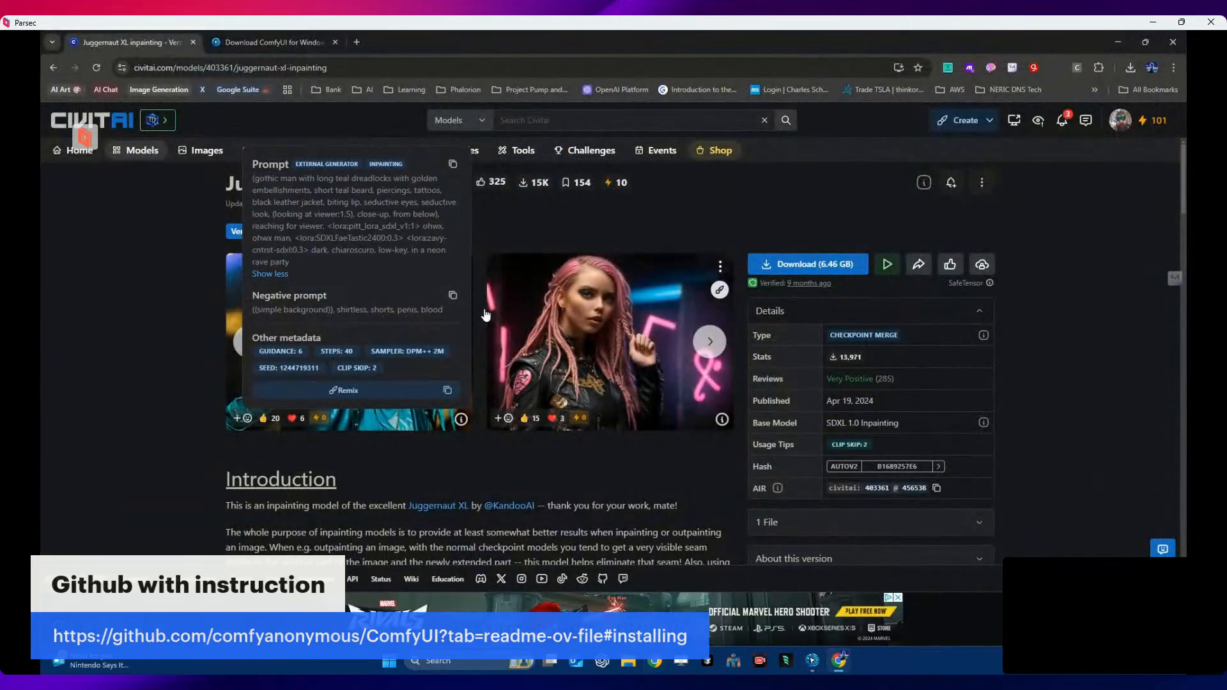
{"action": "left_click", "coordinate": [814, 662]}
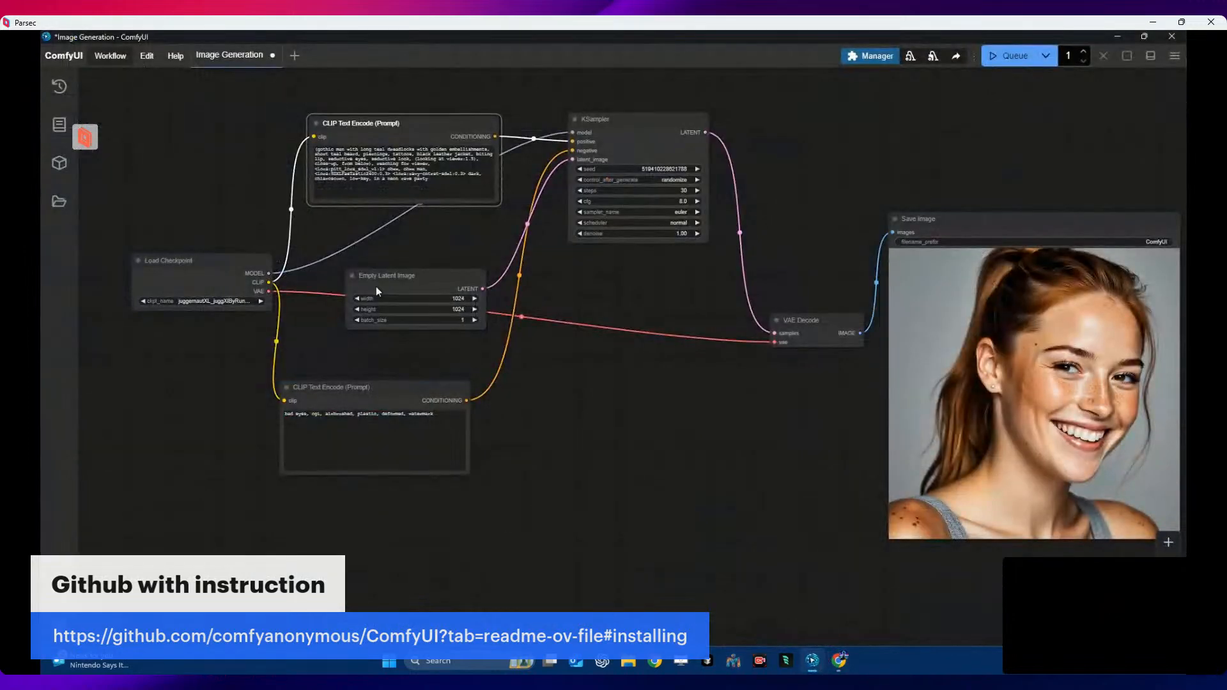
{"action": "left_click_drag", "start_coordinate": [450, 417], "coordinate": [281, 424]}
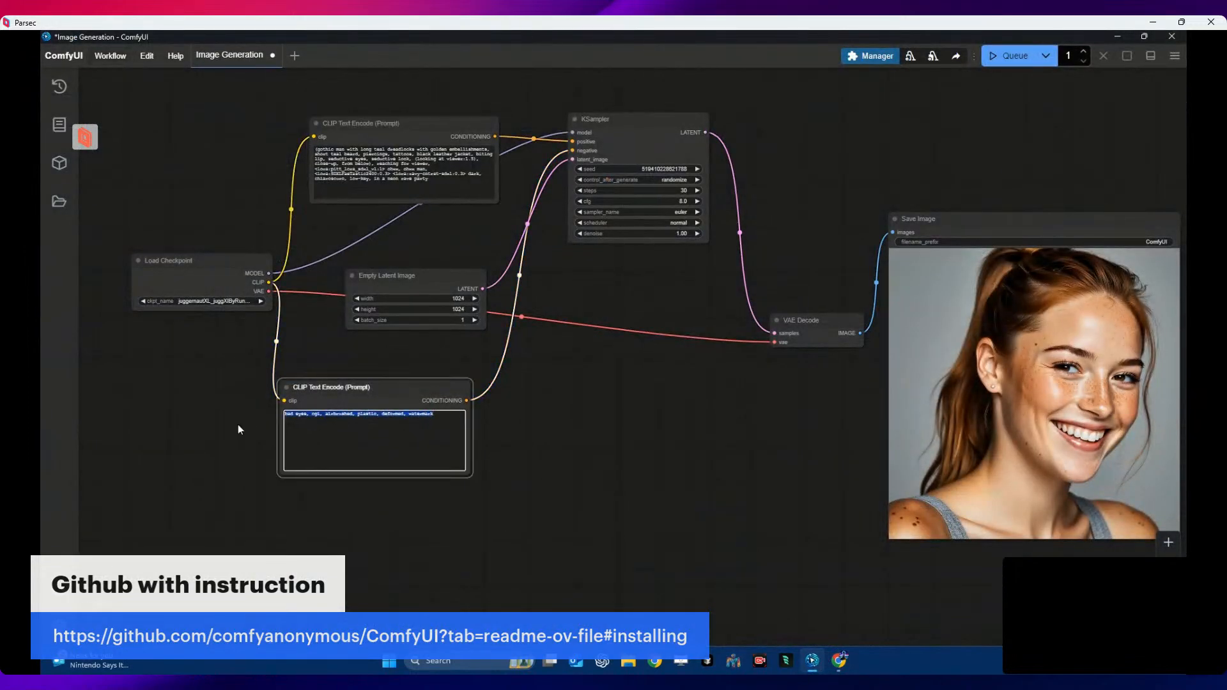
{"action": "key", "text": "ctrl+v"}
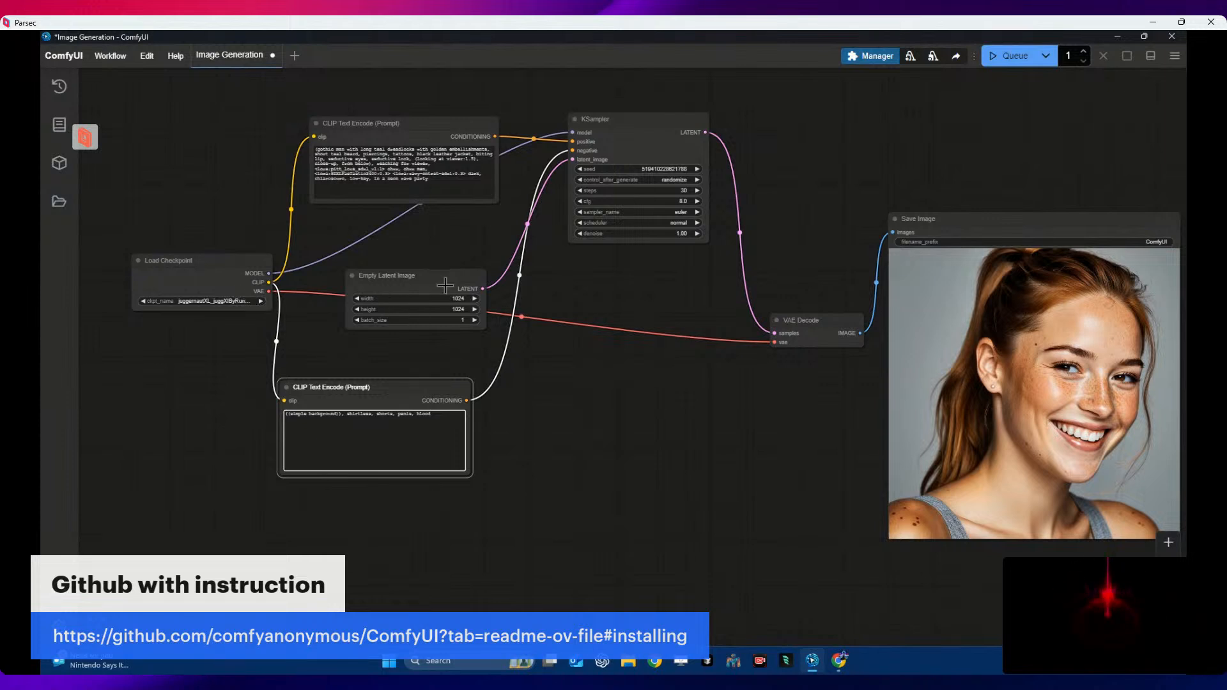
{"action": "left_click", "coordinate": [1008, 56]}
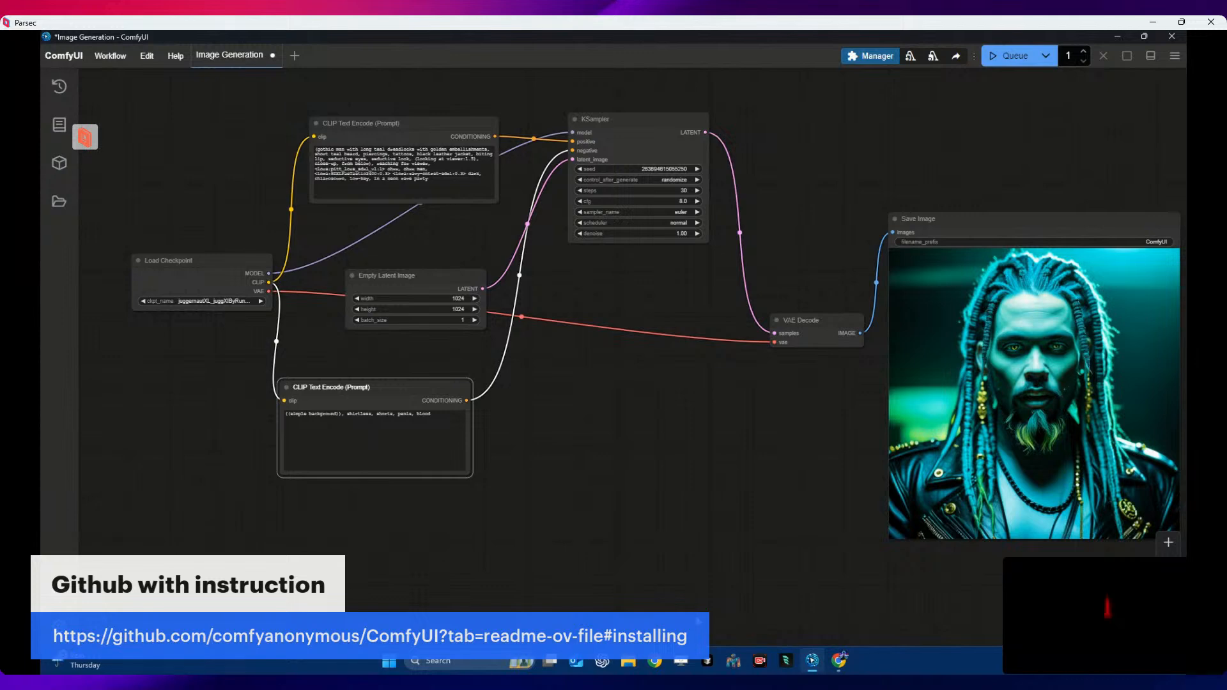
- Copy the guidance value from the sample's metadata on Civitai and set the KSampler steps to 40 in ComfyUI
{"action": "left_click", "coordinate": [840, 663]}
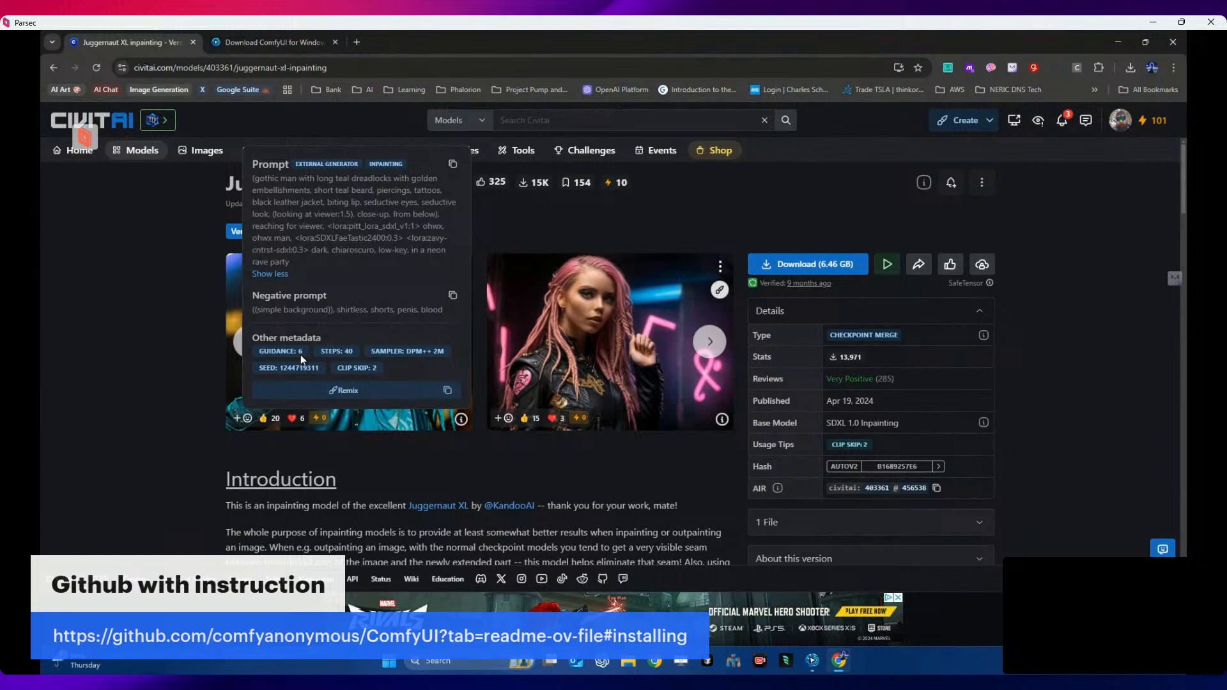
{"action": "left_click_drag", "start_coordinate": [302, 349], "coordinate": [257, 352]}
{"action": "right_click", "coordinate": [274, 352]}
{"action": "left_click", "coordinate": [308, 373]}
{"action": "left_click", "coordinate": [815, 663]}
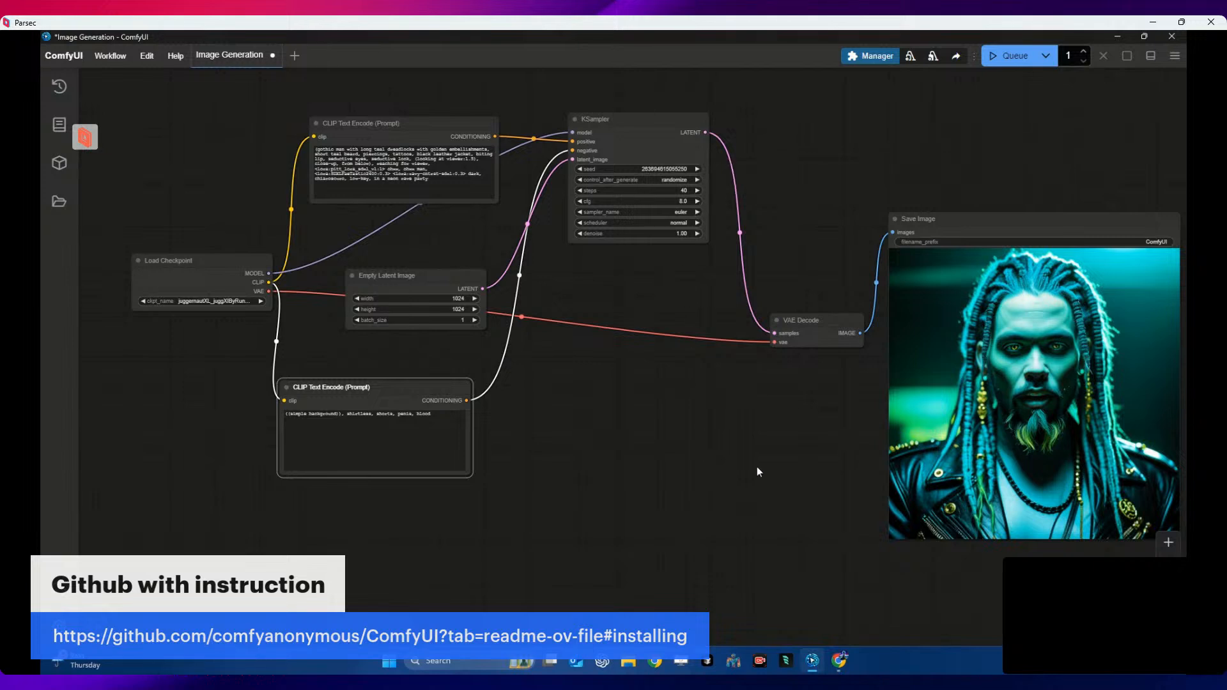
{"action": "left_click", "coordinate": [839, 660]}
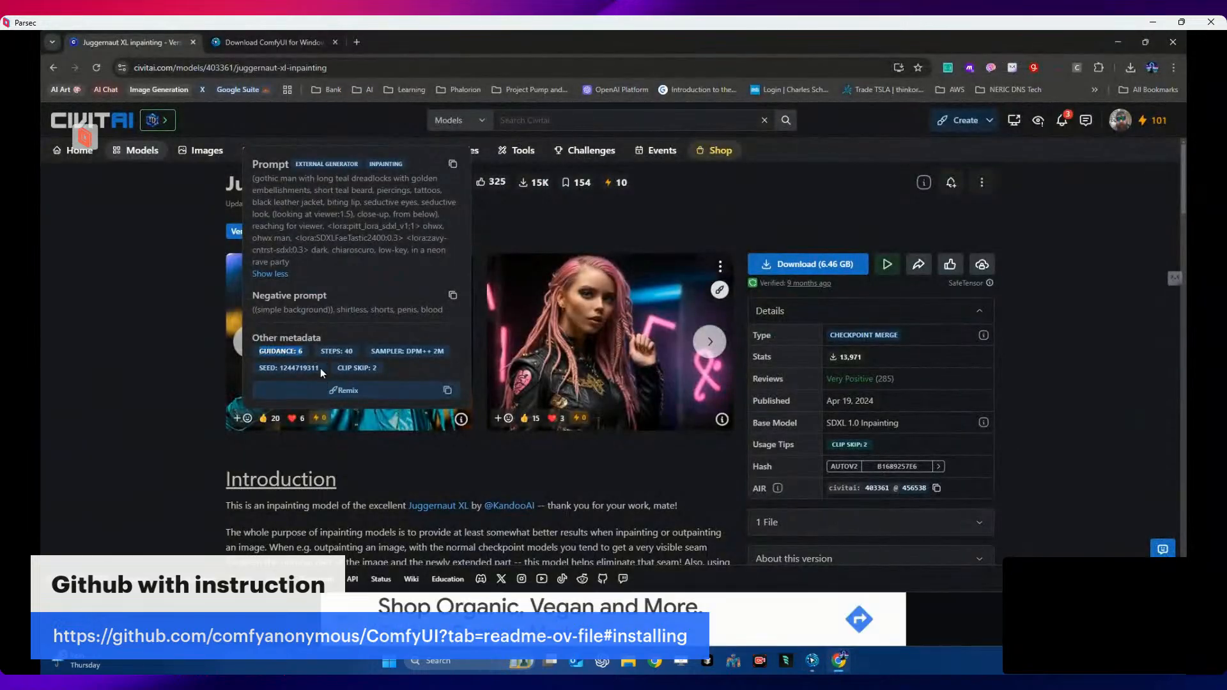
{"action": "left_click_drag", "start_coordinate": [307, 369], "coordinate": [279, 367]}
{"action": "right_click", "coordinate": [287, 368]}
{"action": "left_click", "coordinate": [316, 381]}
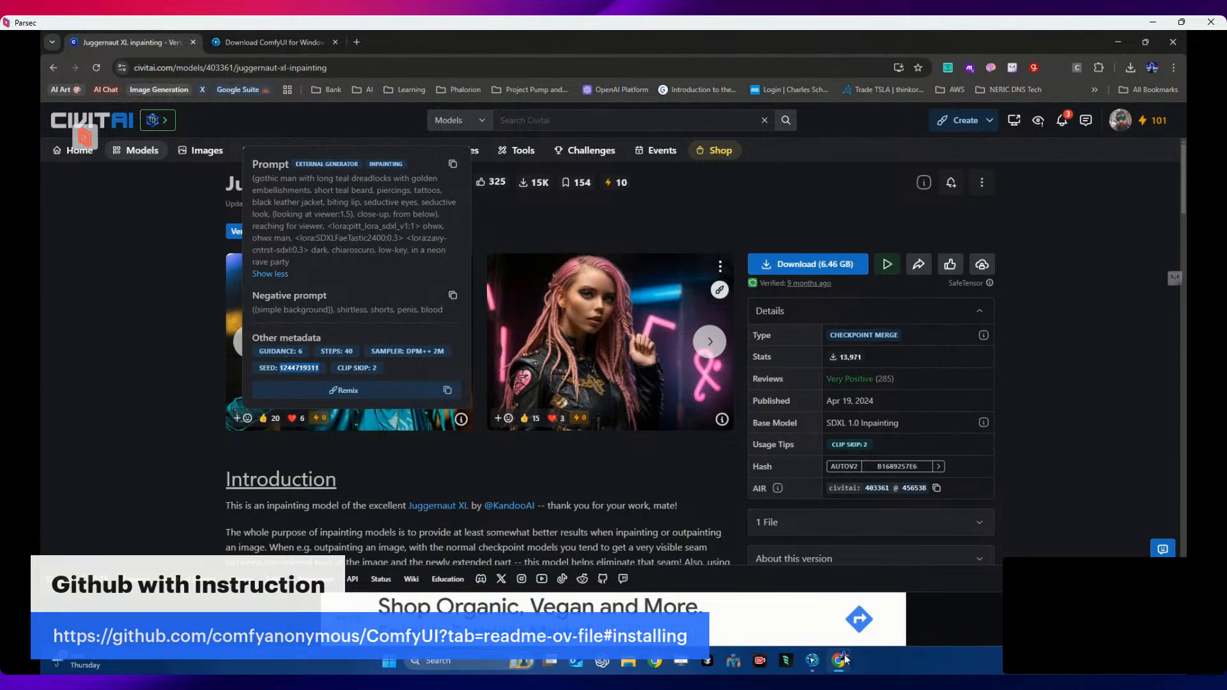
{"action": "left_click", "coordinate": [816, 663]}
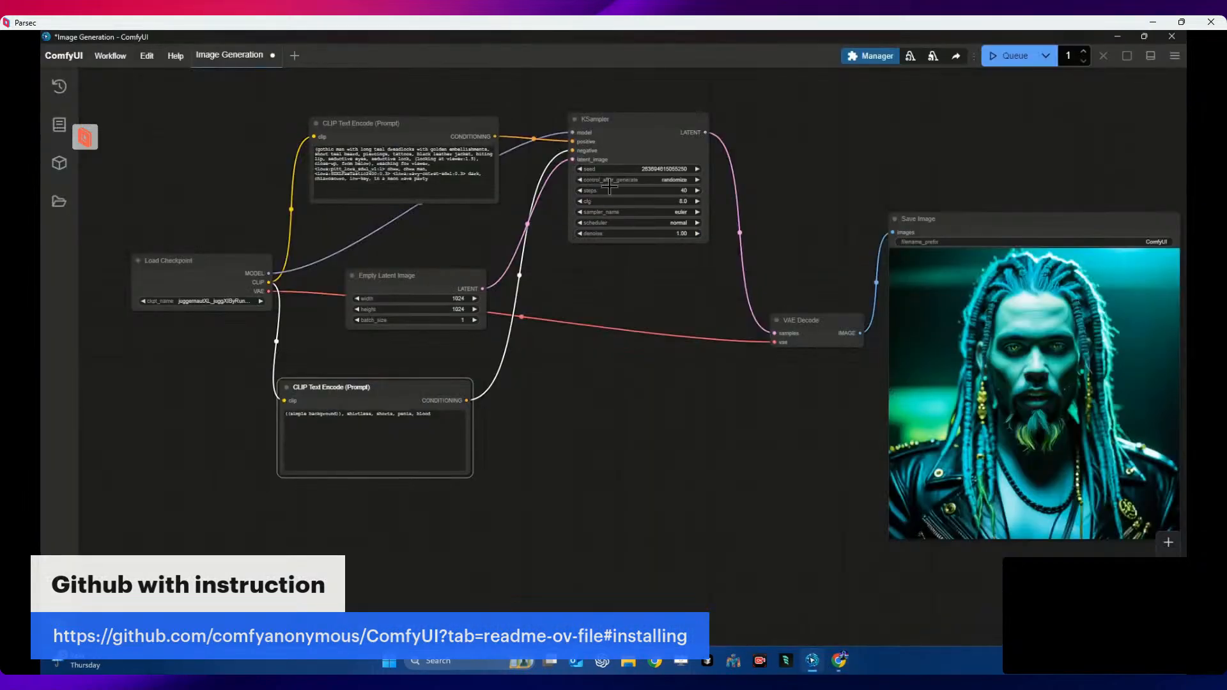
{"action": "left_click", "coordinate": [638, 167]}
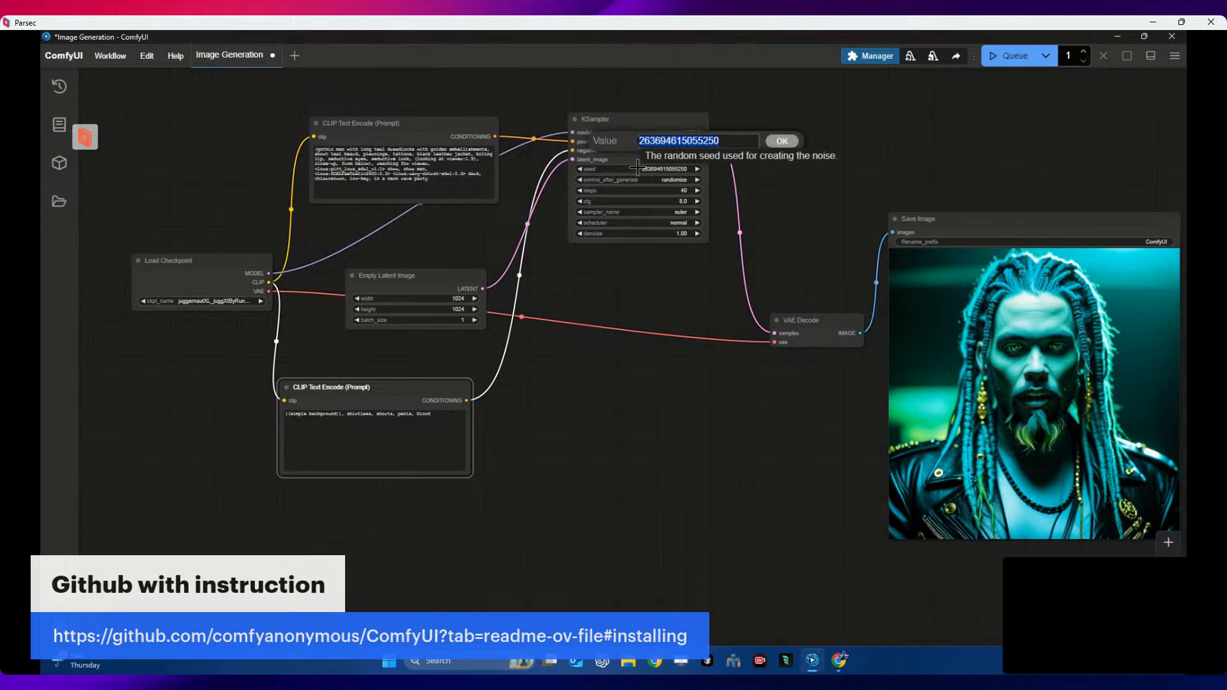
{"action": "key", "text": "ctrl+v"}
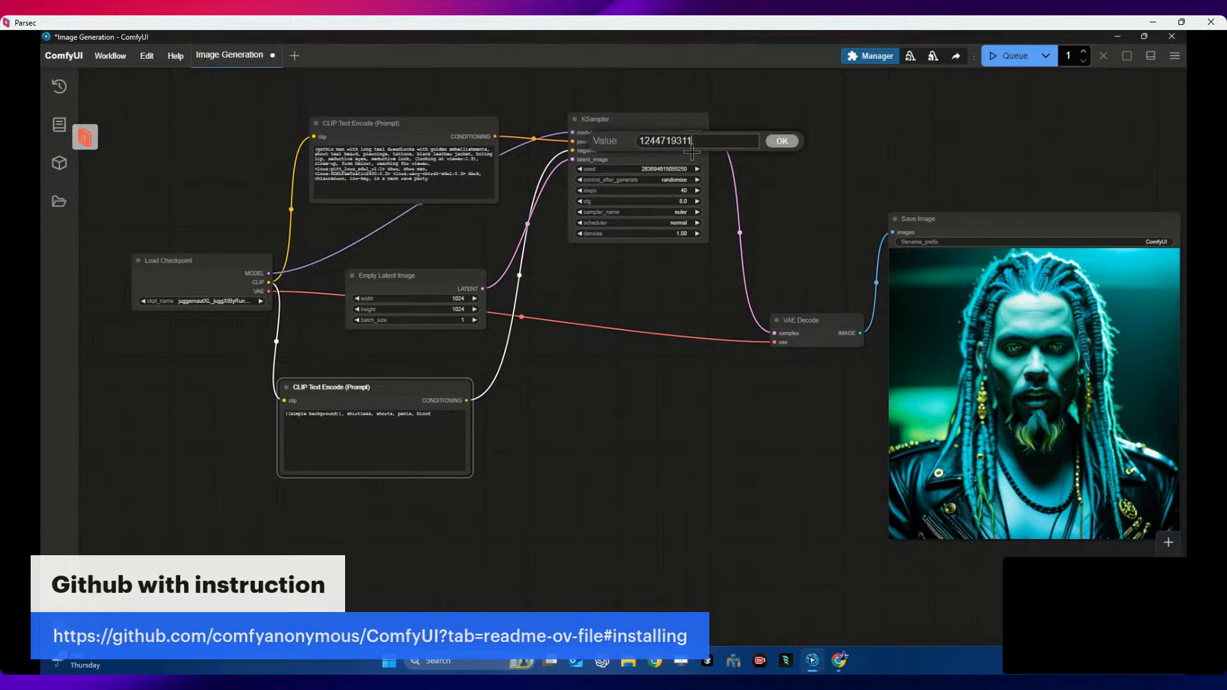
{"action": "left_click", "coordinate": [781, 142]}
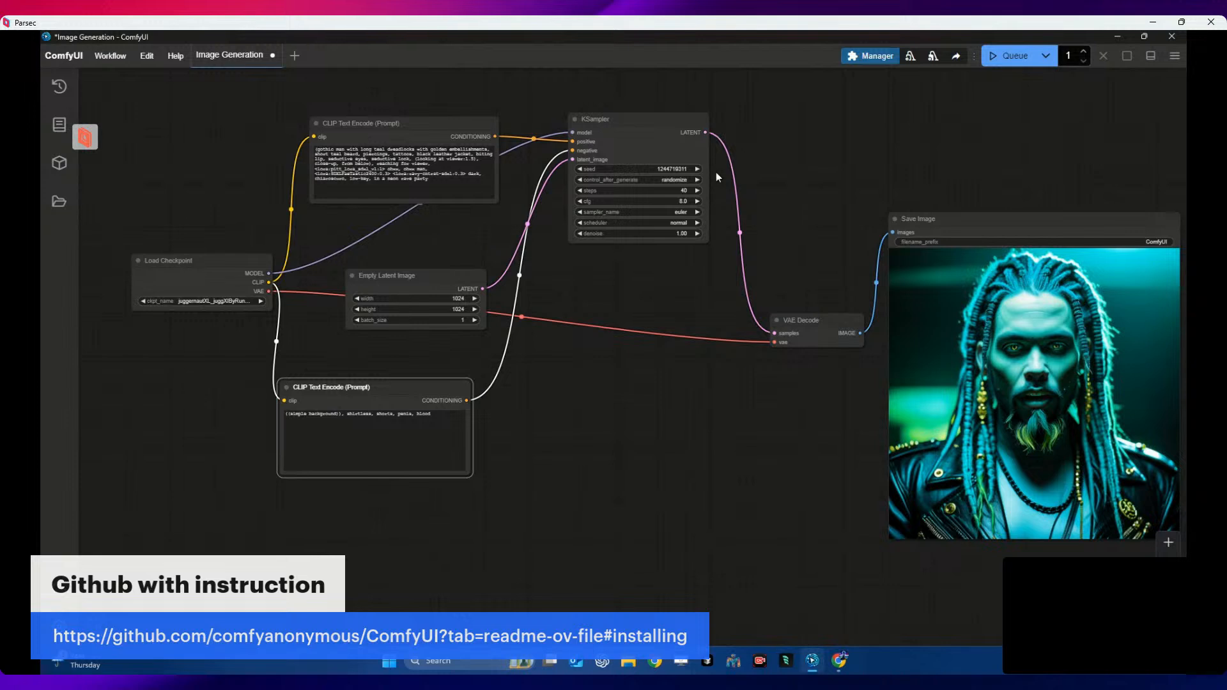
- Set the KSampler's sampler to dpmpp_2m_cfg_pp
{"action": "left_click", "coordinate": [697, 211]}
{"action": "left_click", "coordinate": [672, 212]}
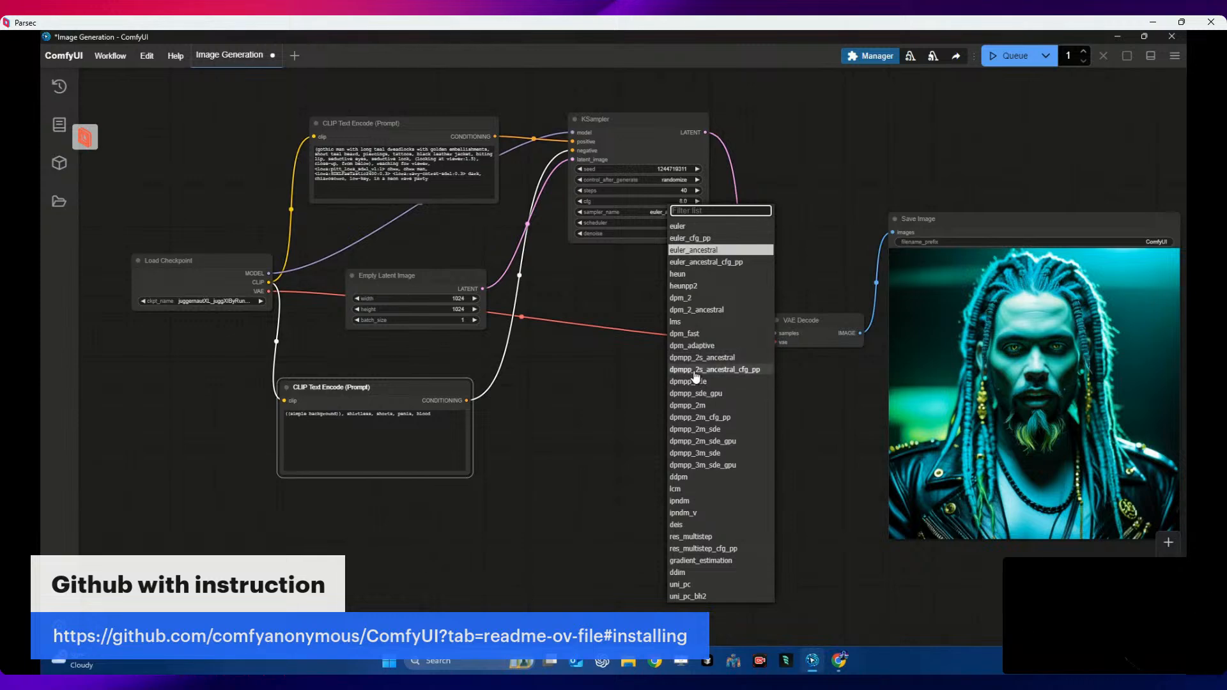
{"action": "left_click", "coordinate": [692, 418]}
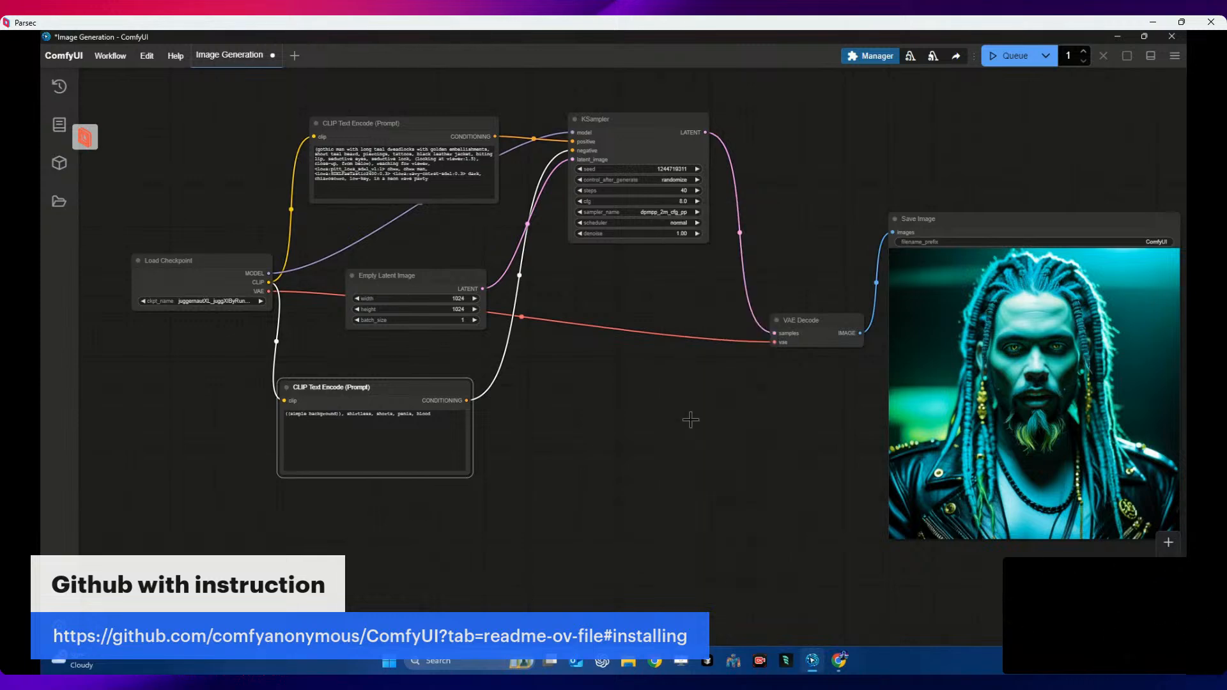
- Check the sampler listed in the sample's metadata on Civitai and set the KSampler's sampler to dpmpp_2m in ComfyUI
{"action": "left_click", "coordinate": [838, 667]}
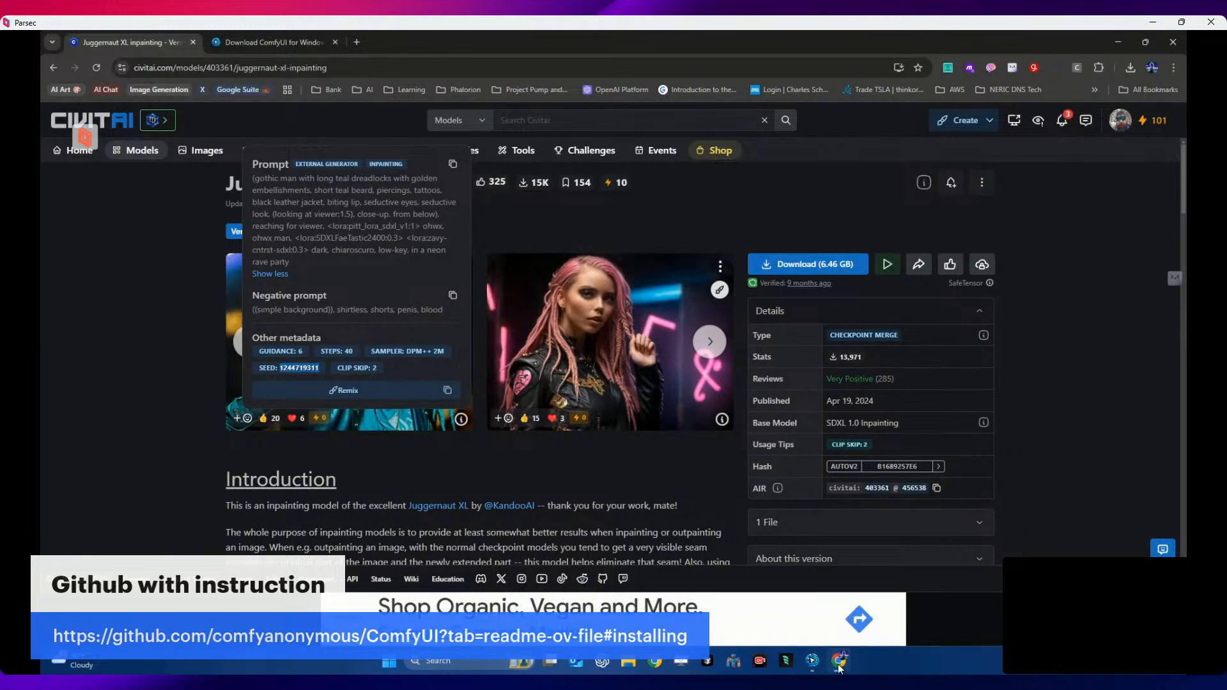
{"action": "left_click", "coordinate": [839, 667]}
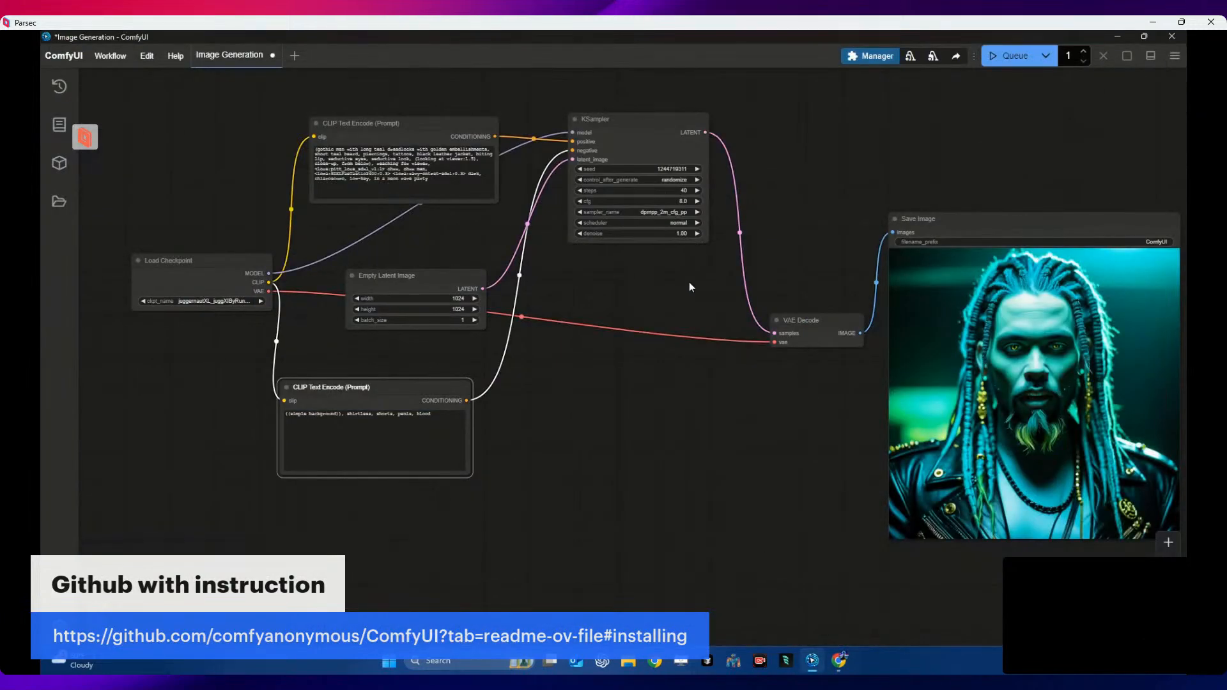
{"action": "left_click", "coordinate": [680, 212]}
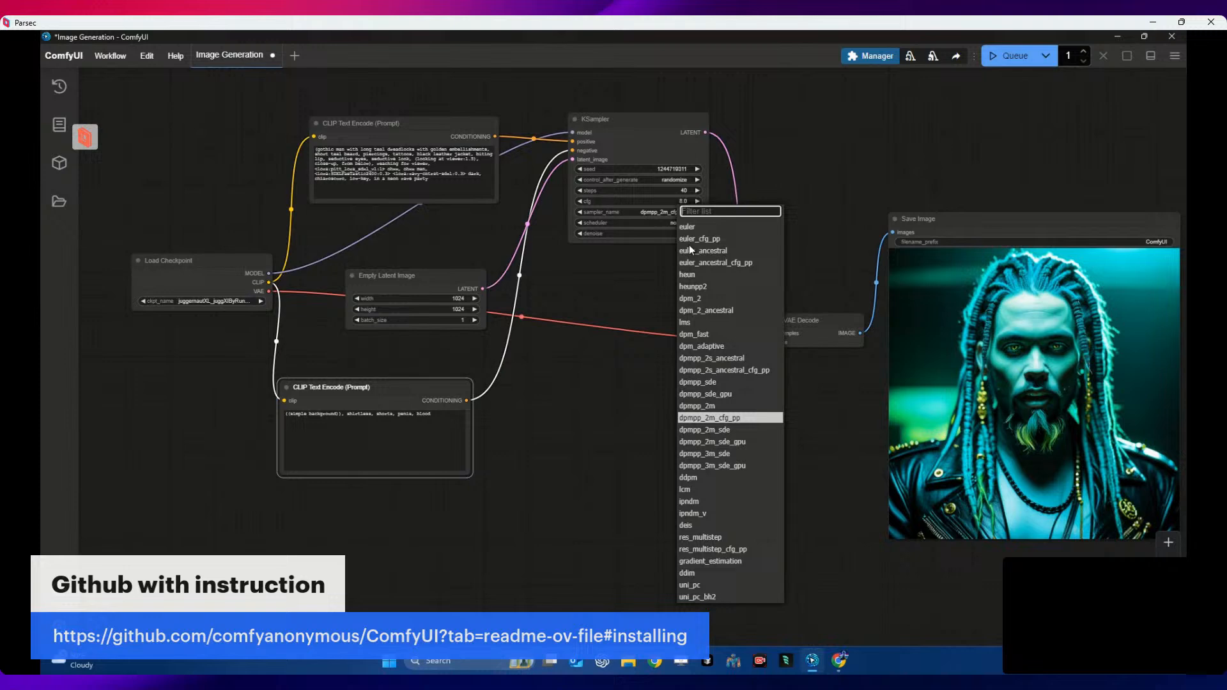
{"action": "left_click", "coordinate": [704, 404]}
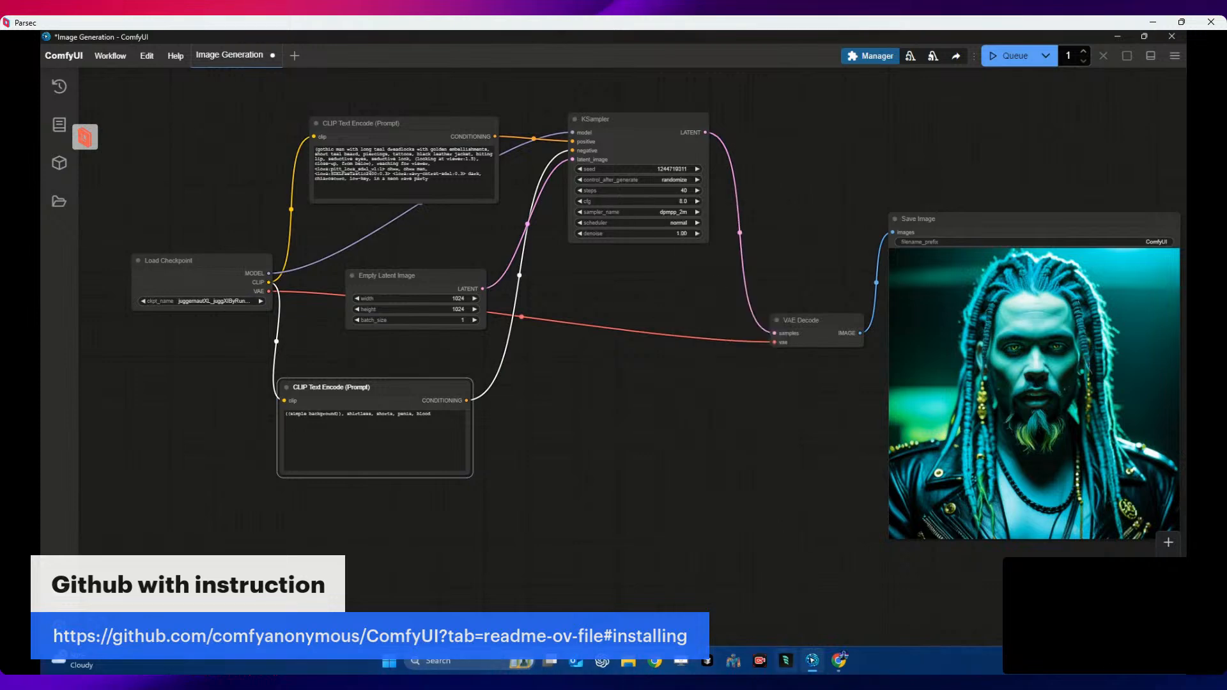
- Switch to Civitai, start downloading the Juggernaut XL inpainting model, and browse the save location to ComfyUI's models\checkpoints folder
{"action": "left_click", "coordinate": [837, 664]}
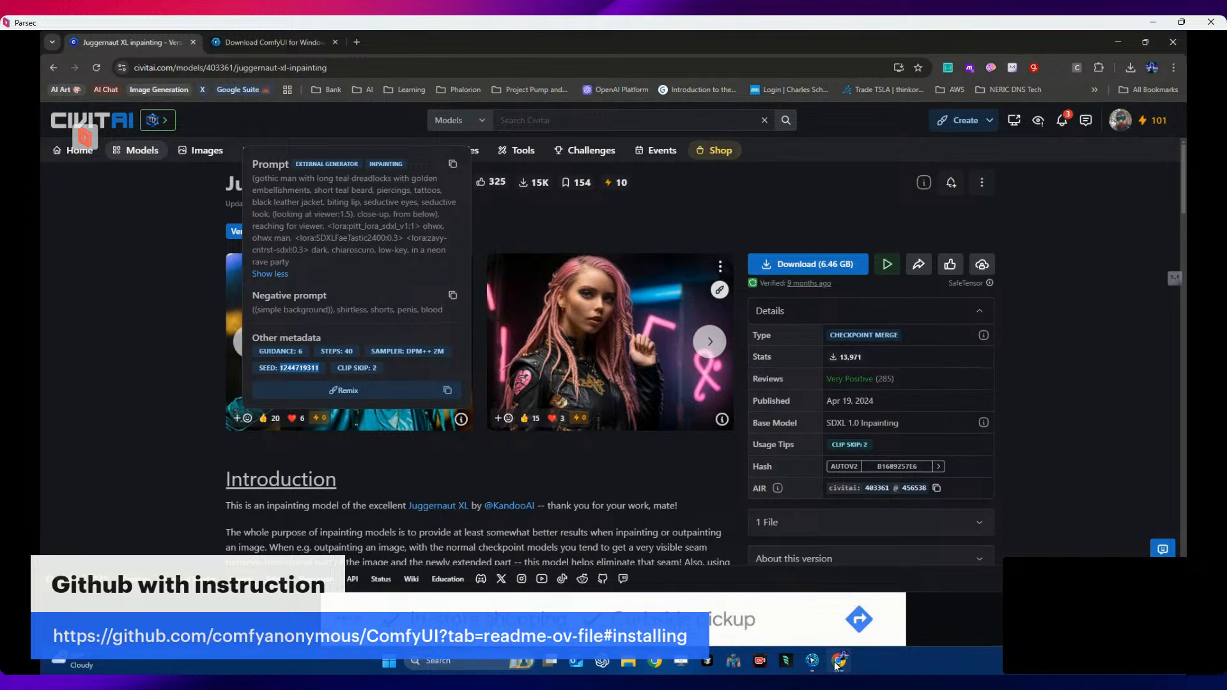
{"action": "left_click", "coordinate": [794, 215]}
{"action": "left_click", "coordinate": [814, 261]}
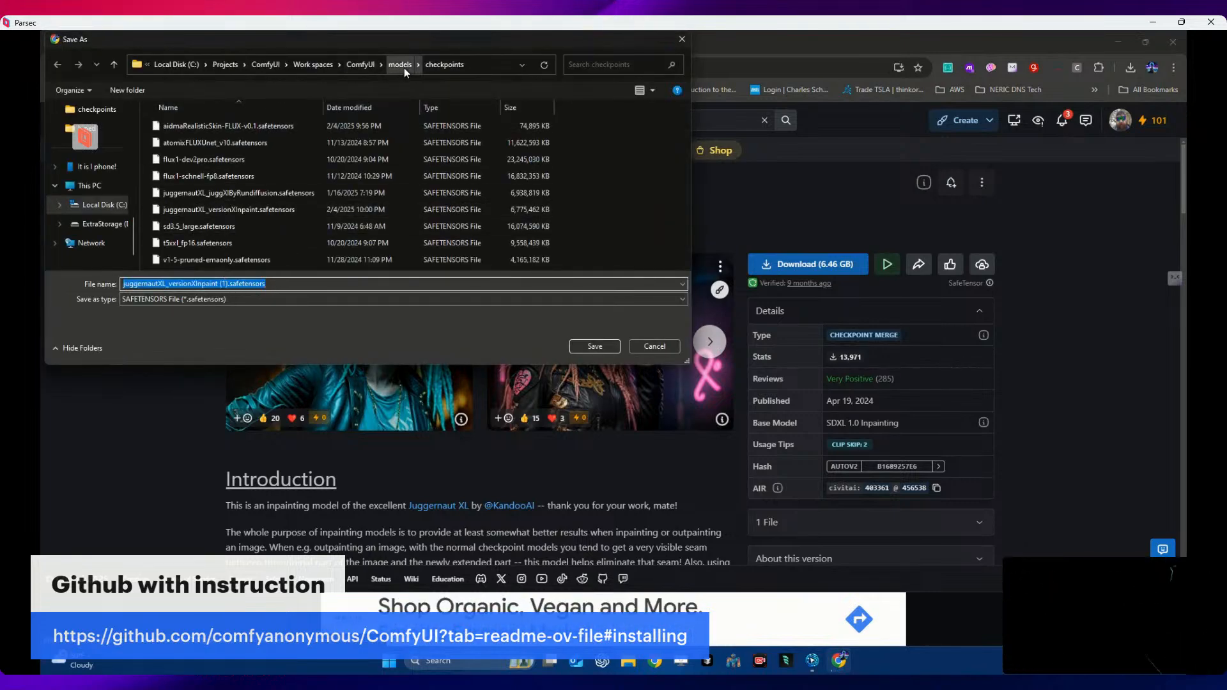
{"action": "left_click", "coordinate": [327, 66]}
{"action": "left_click", "coordinate": [300, 65]}
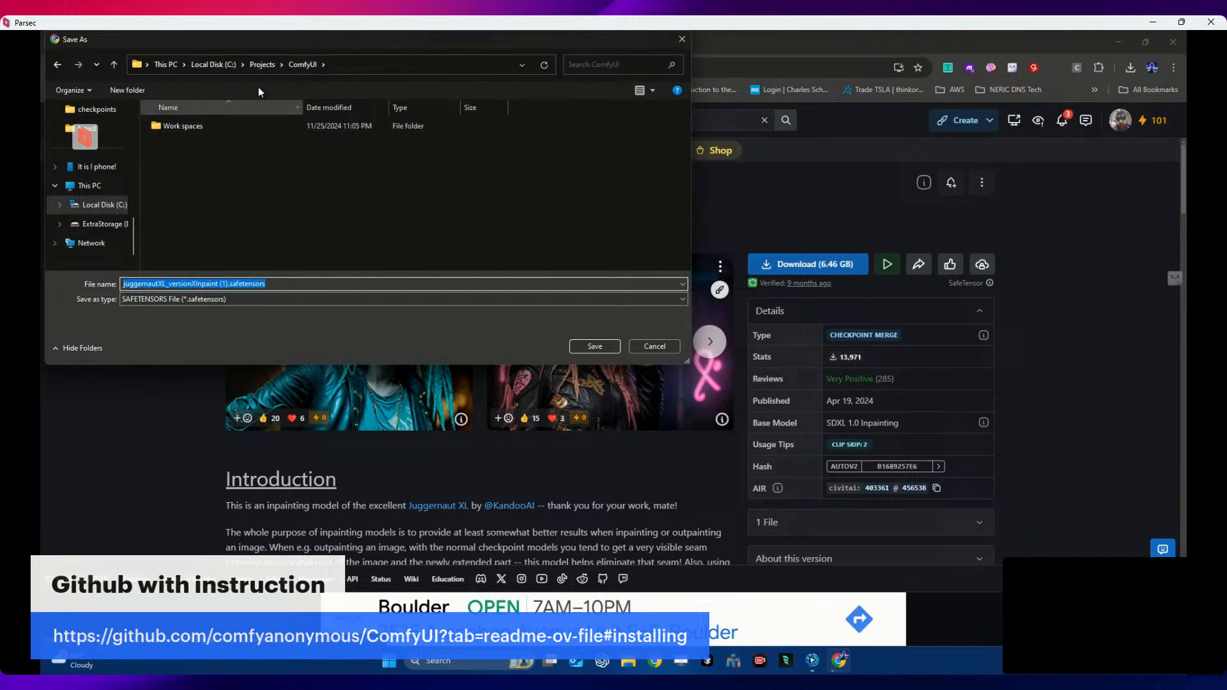
{"action": "left_click", "coordinate": [161, 125]}
{"action": "double_click", "coordinate": [161, 125]}
{"action": "double_click", "coordinate": [163, 126]}
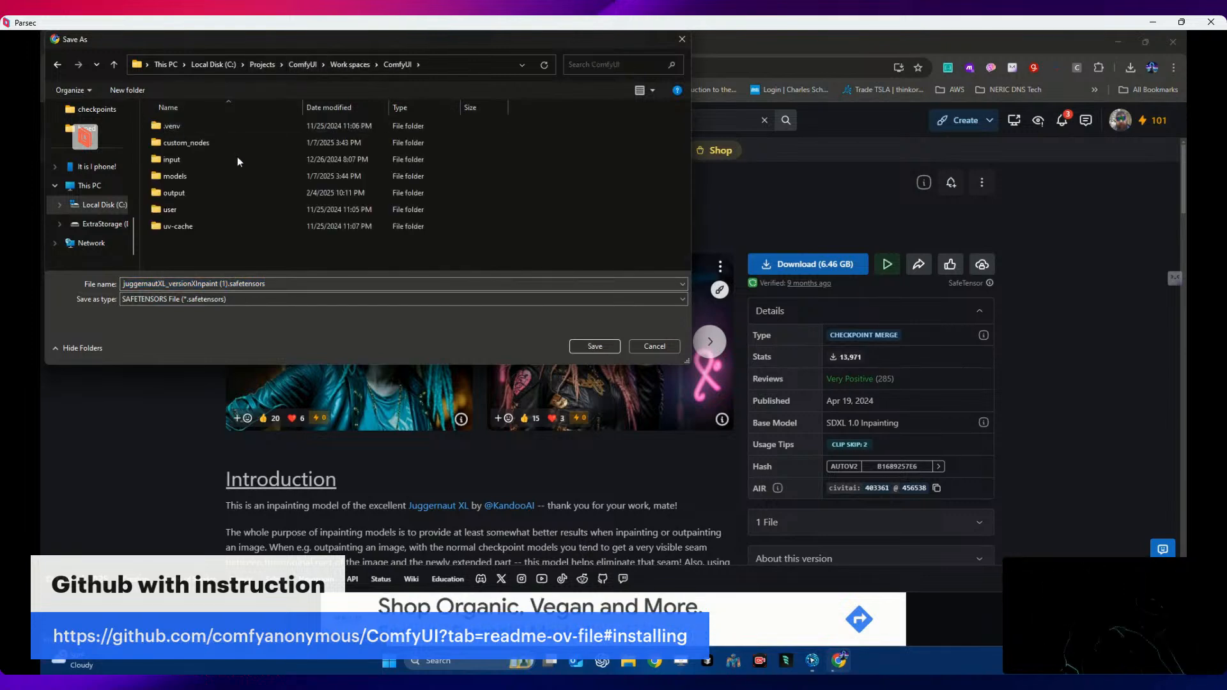
{"action": "double_click", "coordinate": [206, 178]}
{"action": "scroll", "coordinate": [212, 153], "scroll_direction": "down", "scroll_amount": 1}
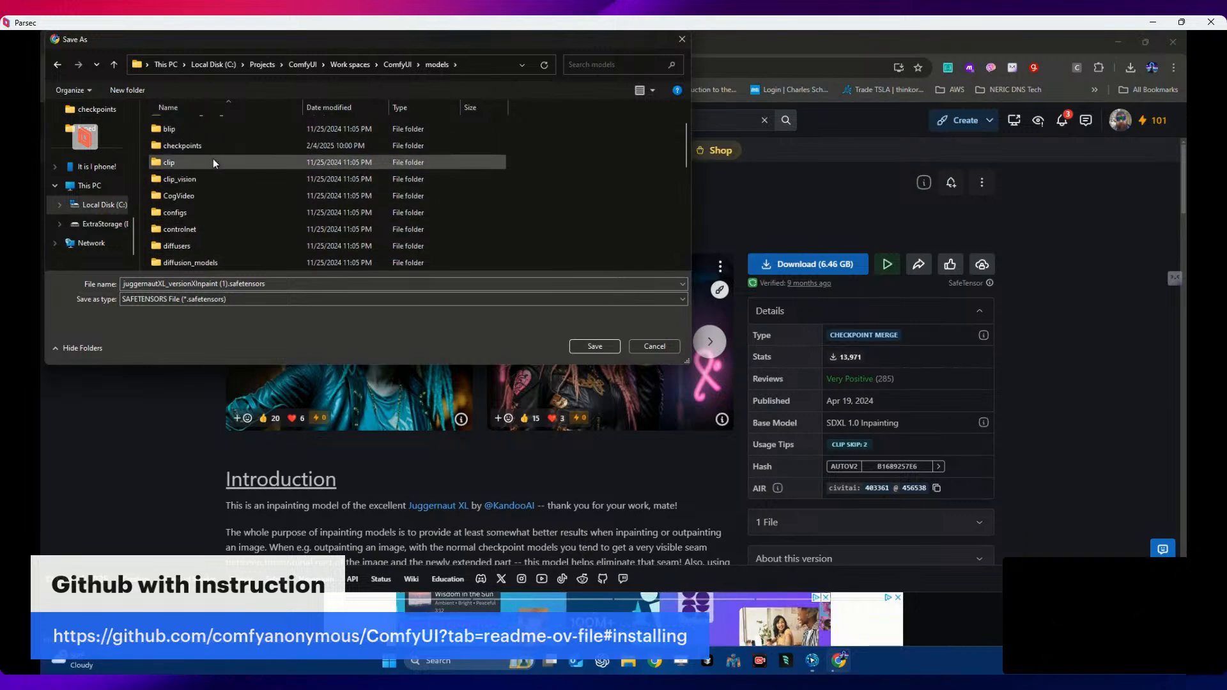
{"action": "double_click", "coordinate": [208, 144]}
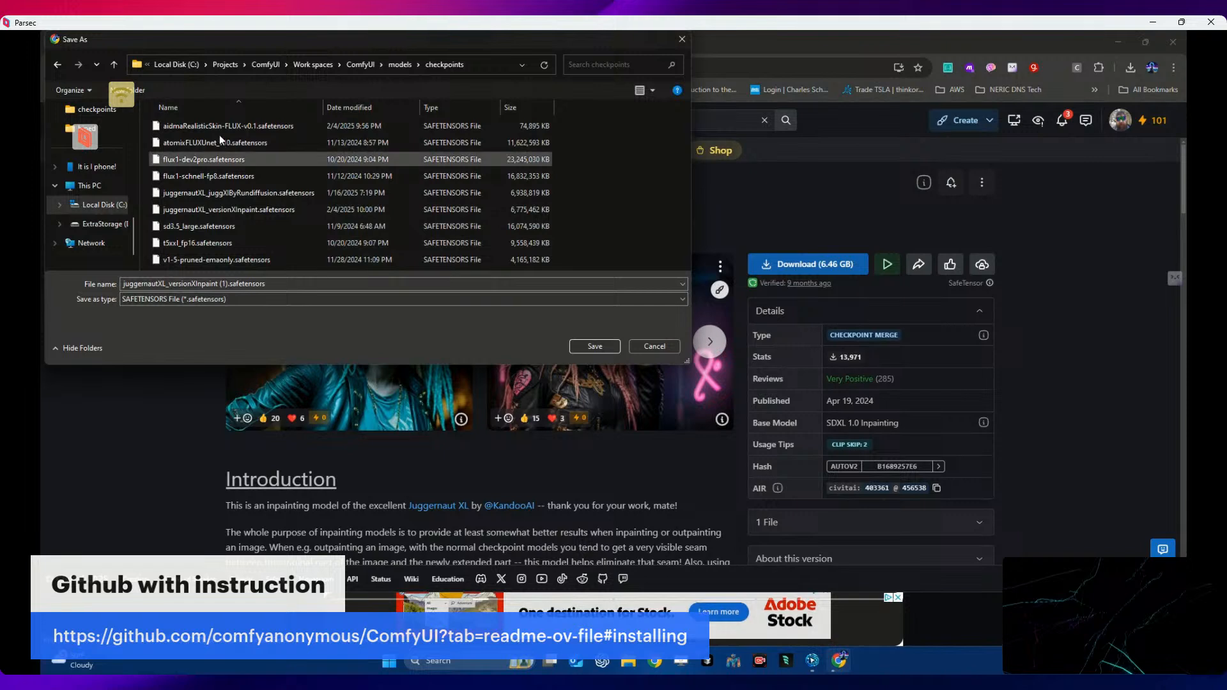
- Look through the subfolders of the models folder down to loras, and cancel saving the model
{"action": "left_click", "coordinate": [398, 64]}
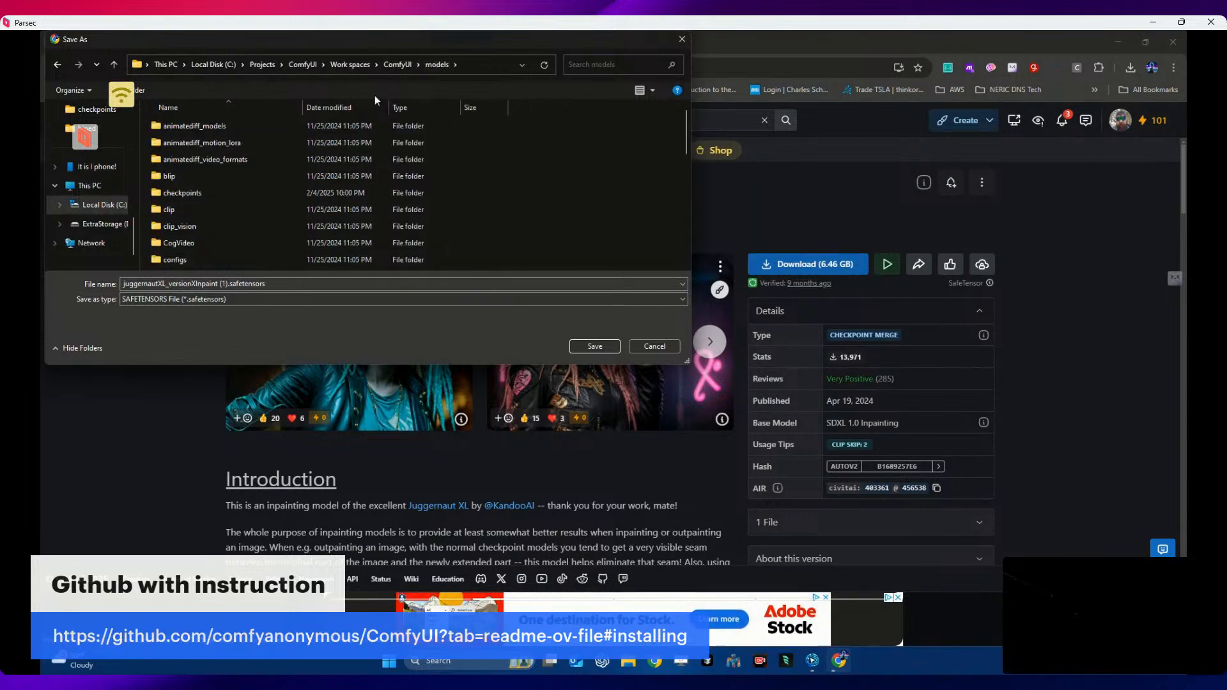
{"action": "scroll", "coordinate": [172, 205], "scroll_direction": "down", "scroll_amount": 4}
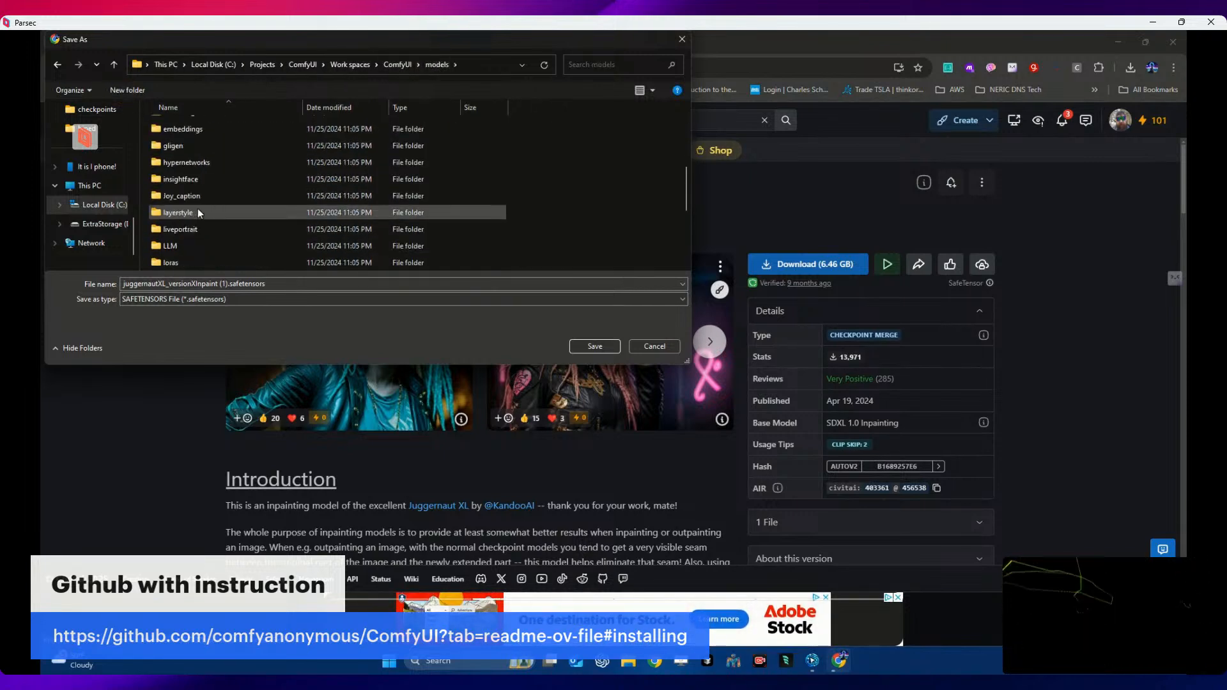
{"action": "scroll", "coordinate": [197, 209], "scroll_direction": "down", "scroll_amount": 1}
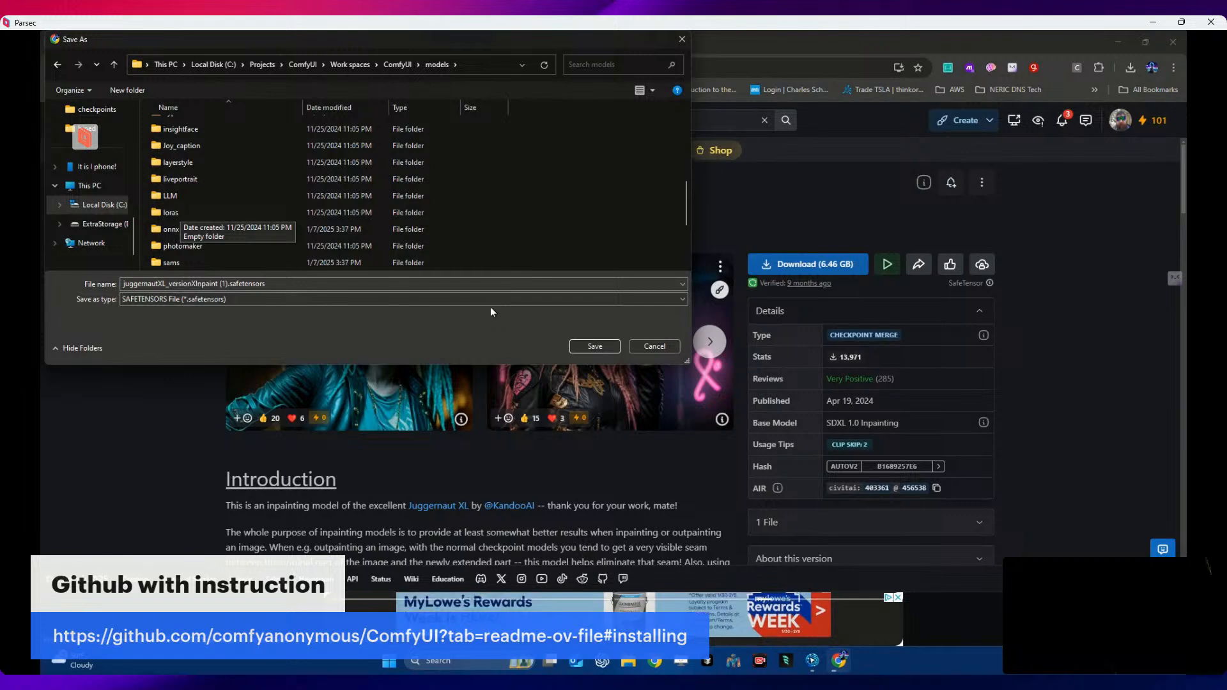
{"action": "left_click", "coordinate": [666, 347]}
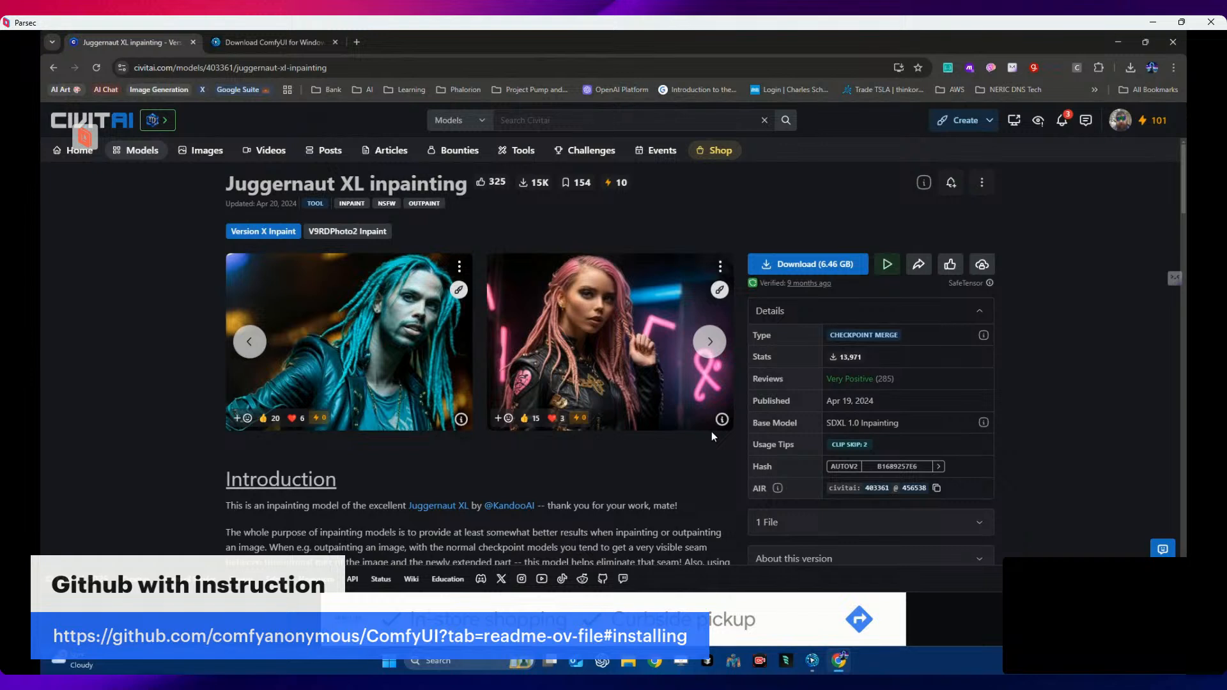
- Highlight the base model in the details on Civitai and set ComfyUI's Load Checkpoint node to v1-5-pruned-emaonly.safetensors
{"action": "left_click_drag", "start_coordinate": [827, 423], "coordinate": [906, 433]}
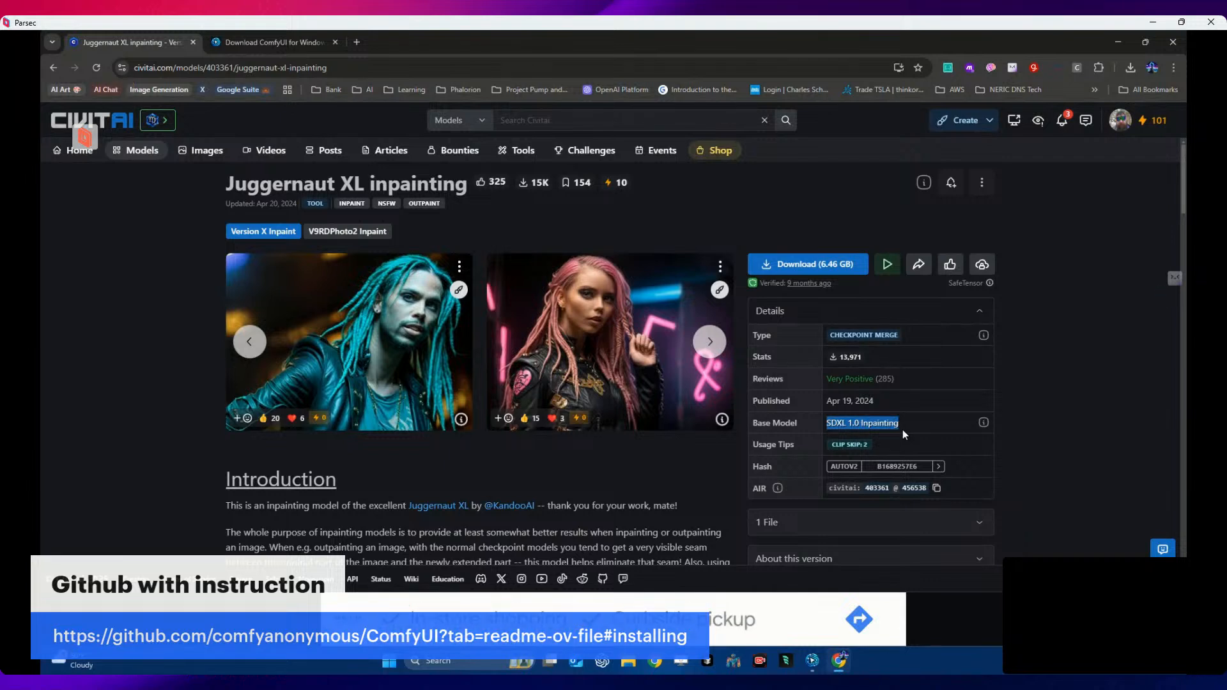
{"action": "left_click", "coordinate": [813, 660]}
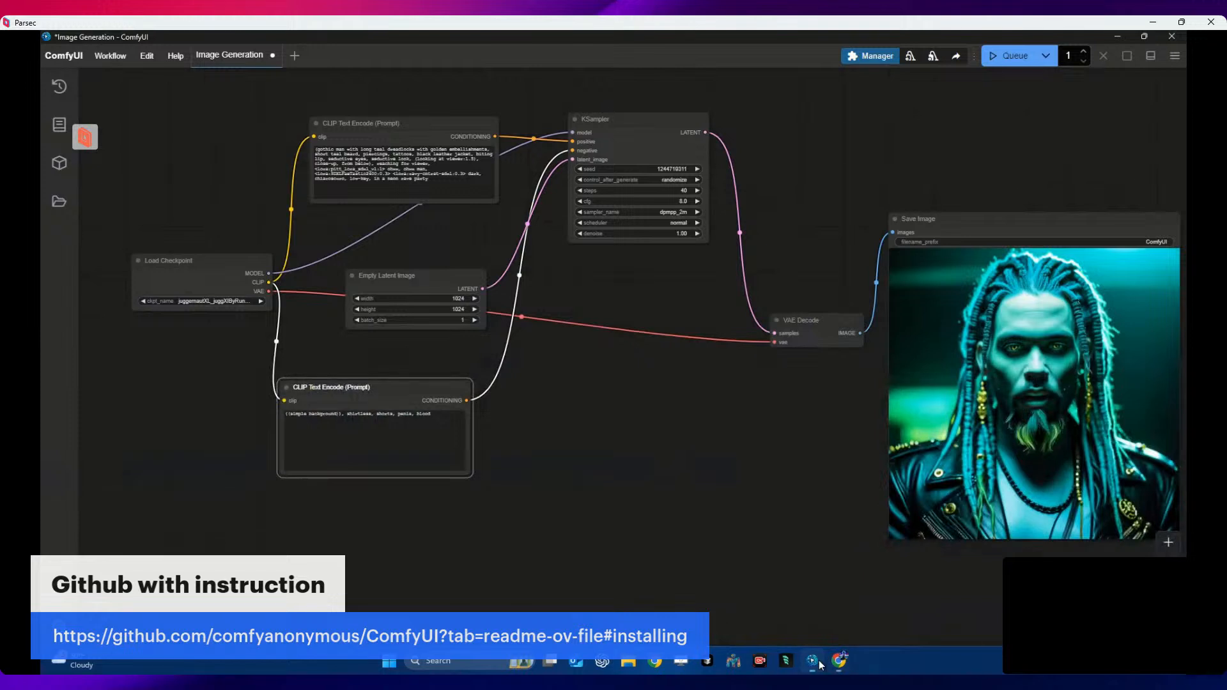
{"action": "left_click", "coordinate": [260, 302]}
{"action": "left_click", "coordinate": [232, 302]}
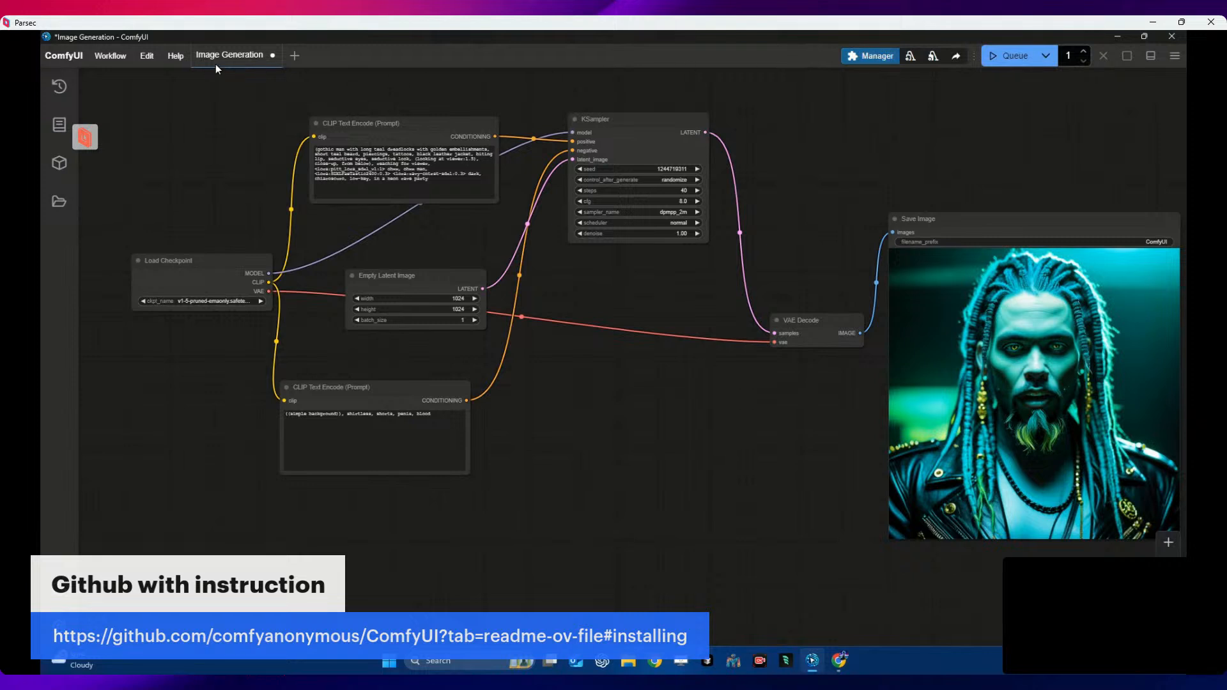
- Refresh the node definitions and set the Load Checkpoint node to juggernautXL_versionXInpaint.safetensors
{"action": "left_click", "coordinate": [147, 56]}
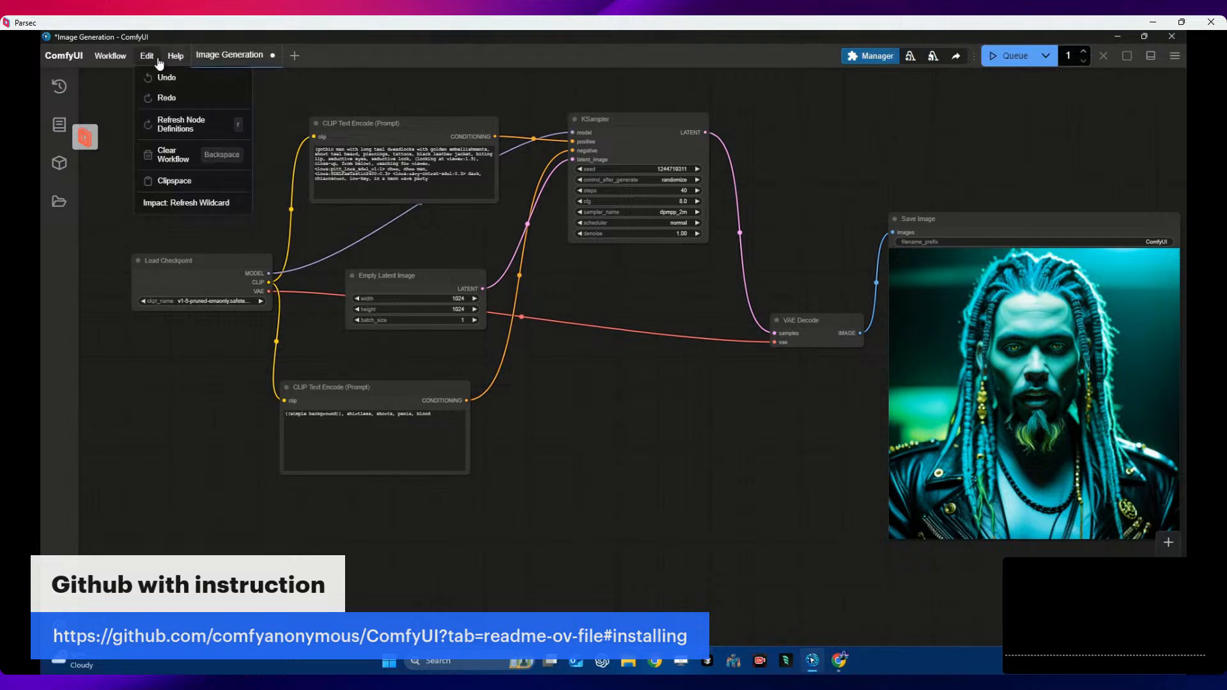
{"action": "left_click", "coordinate": [175, 127]}
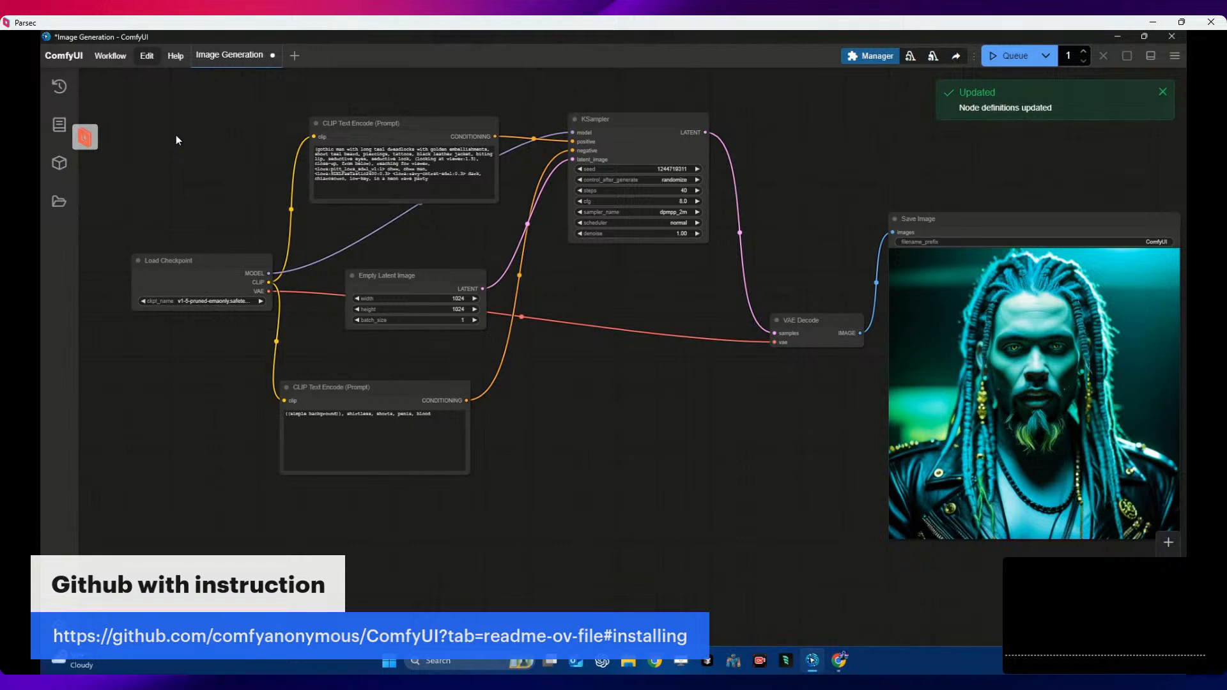
{"action": "left_click", "coordinate": [250, 300]}
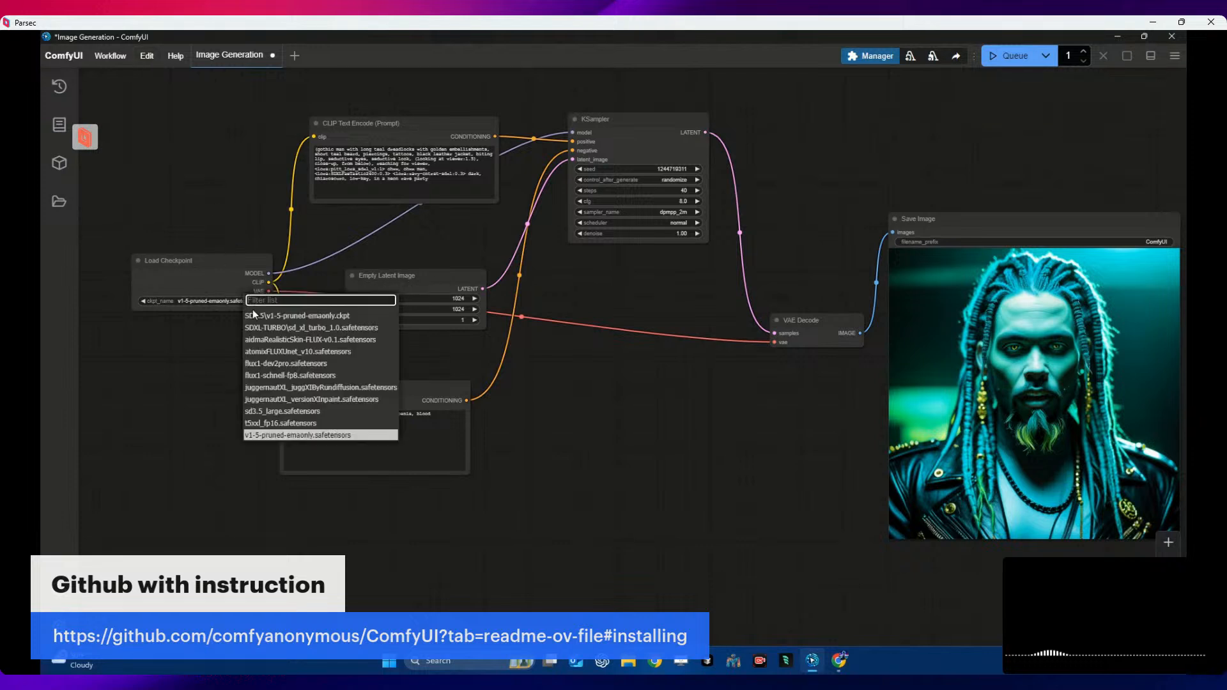
{"action": "left_click", "coordinate": [272, 398]}
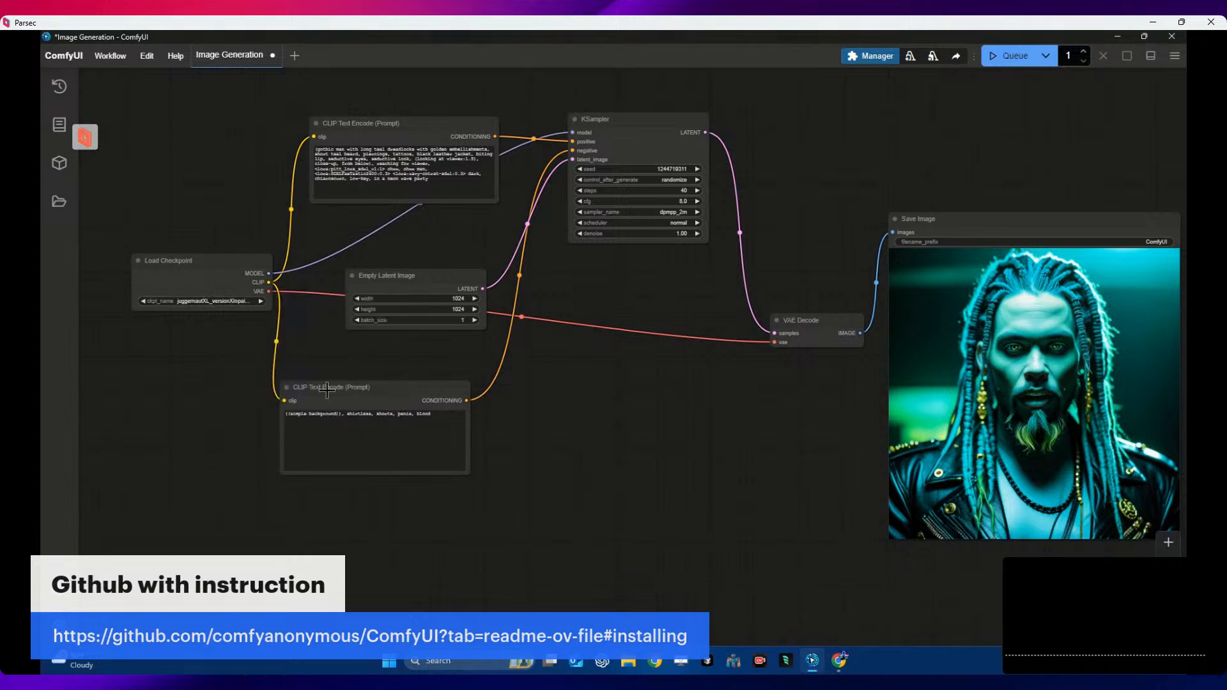
- Queue an image generation and move the Load Checkpoint node slightly up and to the left on the canvas
{"action": "left_click", "coordinate": [1010, 56]}
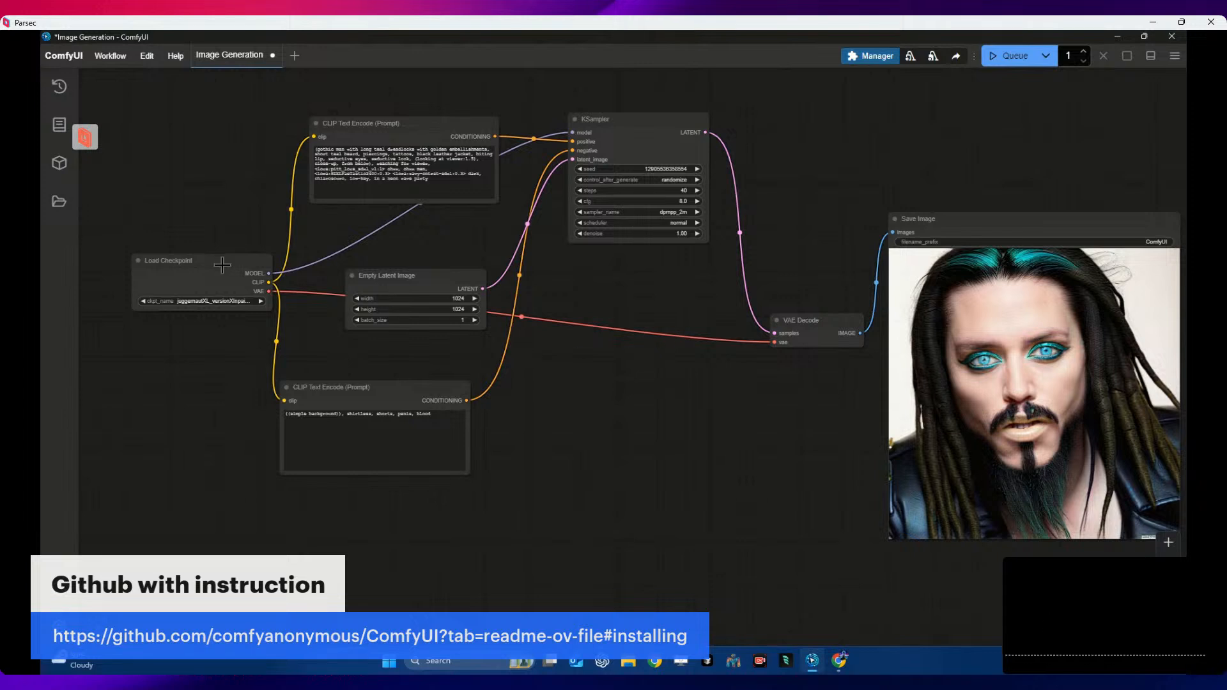
{"action": "left_click_drag", "start_coordinate": [222, 264], "coordinate": [231, 230]}
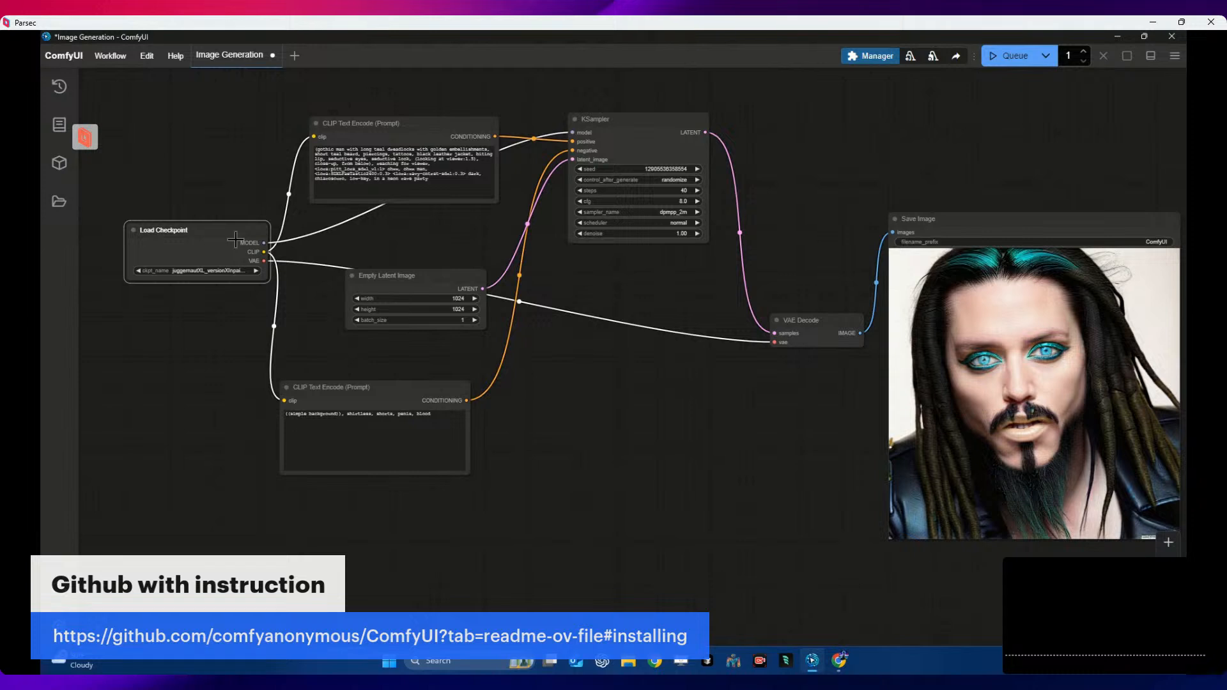
{"action": "left_click_drag", "start_coordinate": [237, 231], "coordinate": [225, 222]}
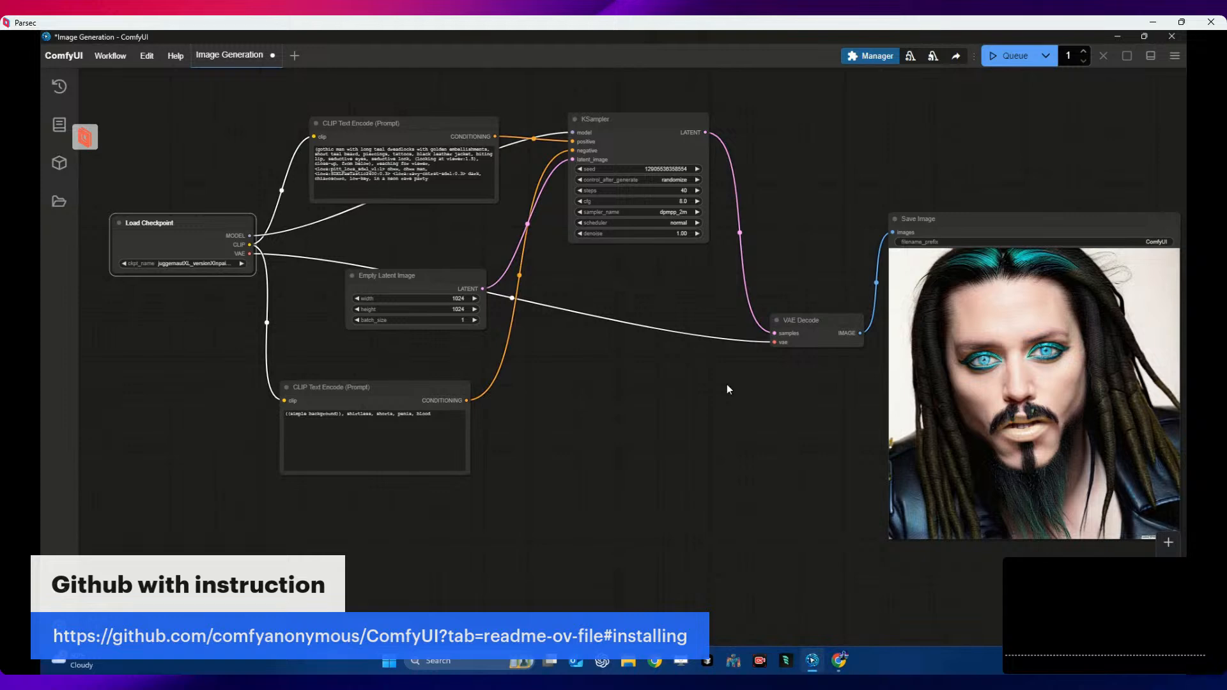
- Switch to Civitai and browse the sample images of the Juggernaut XL inpainting model
{"action": "left_click", "coordinate": [840, 660]}
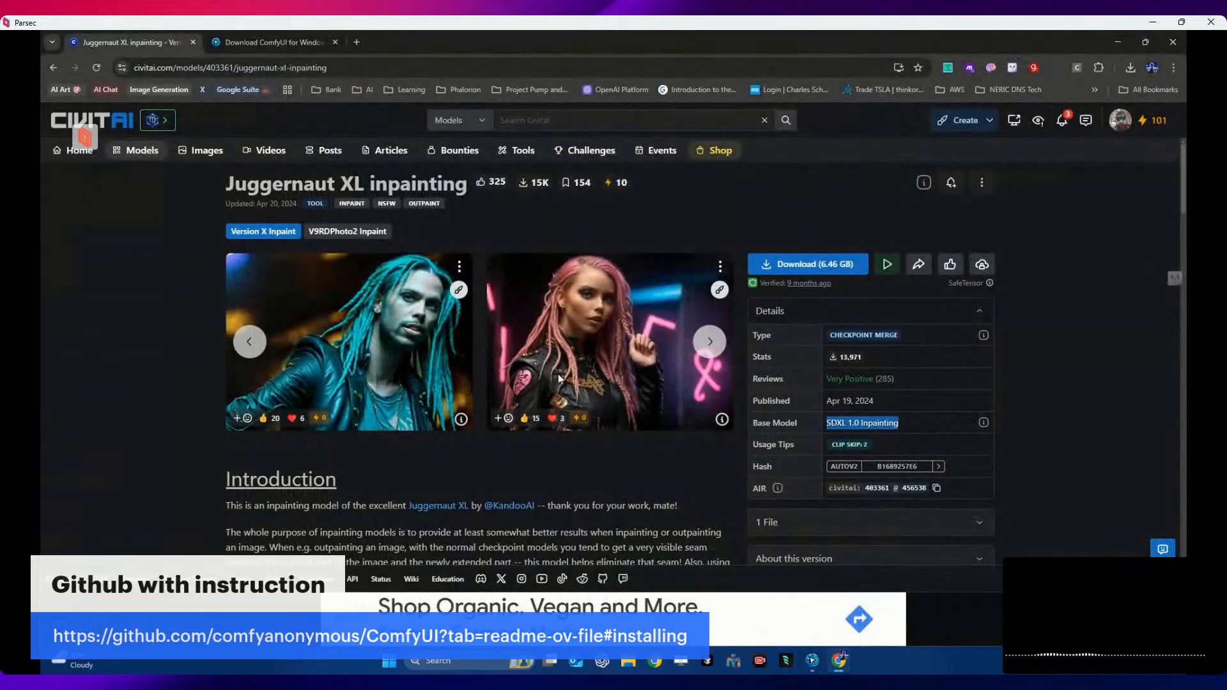
{"action": "left_click", "coordinate": [256, 342]}
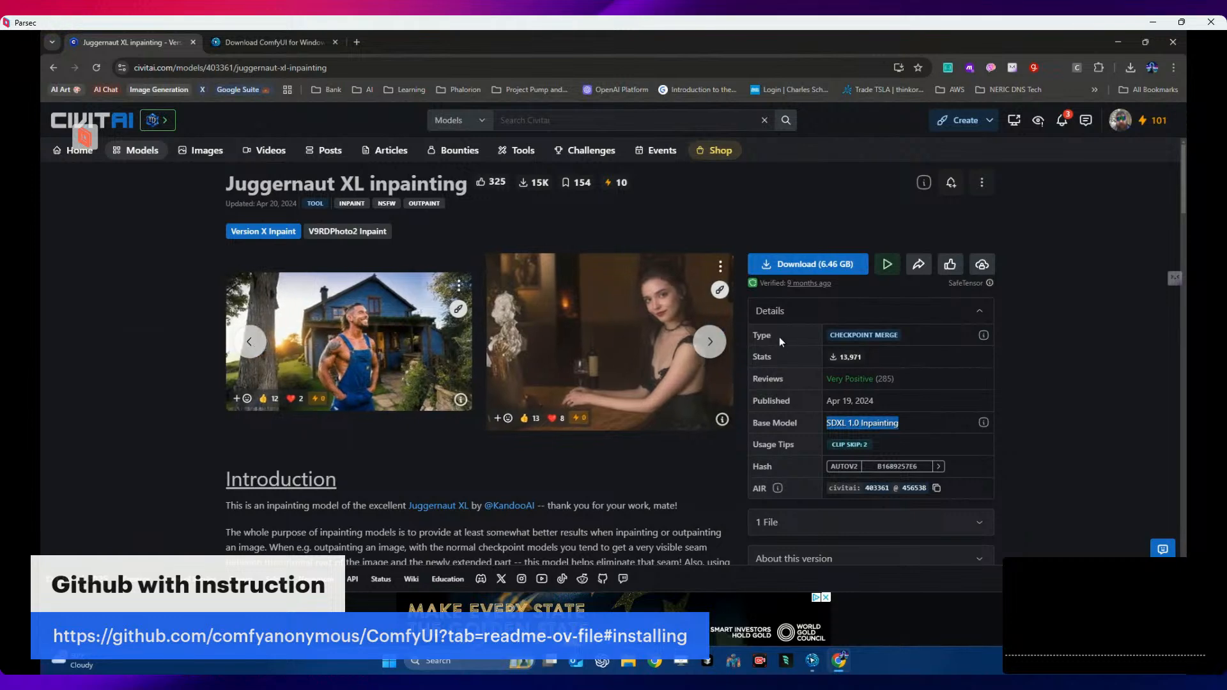
{"action": "left_click", "coordinate": [709, 342]}
{"action": "left_click", "coordinate": [709, 341]}
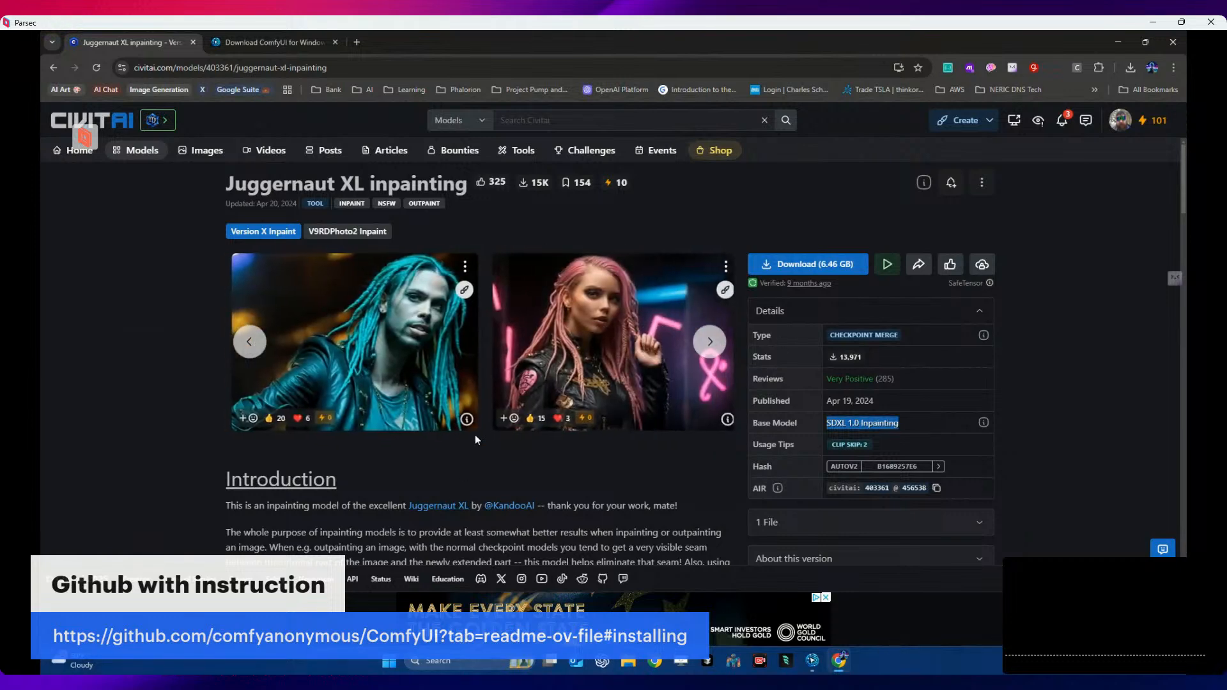
- Read the inpainting model's introduction, usage recommendations and suggested resources on its Civitai page
{"action": "scroll", "coordinate": [464, 459], "scroll_direction": "down", "scroll_amount": 3}
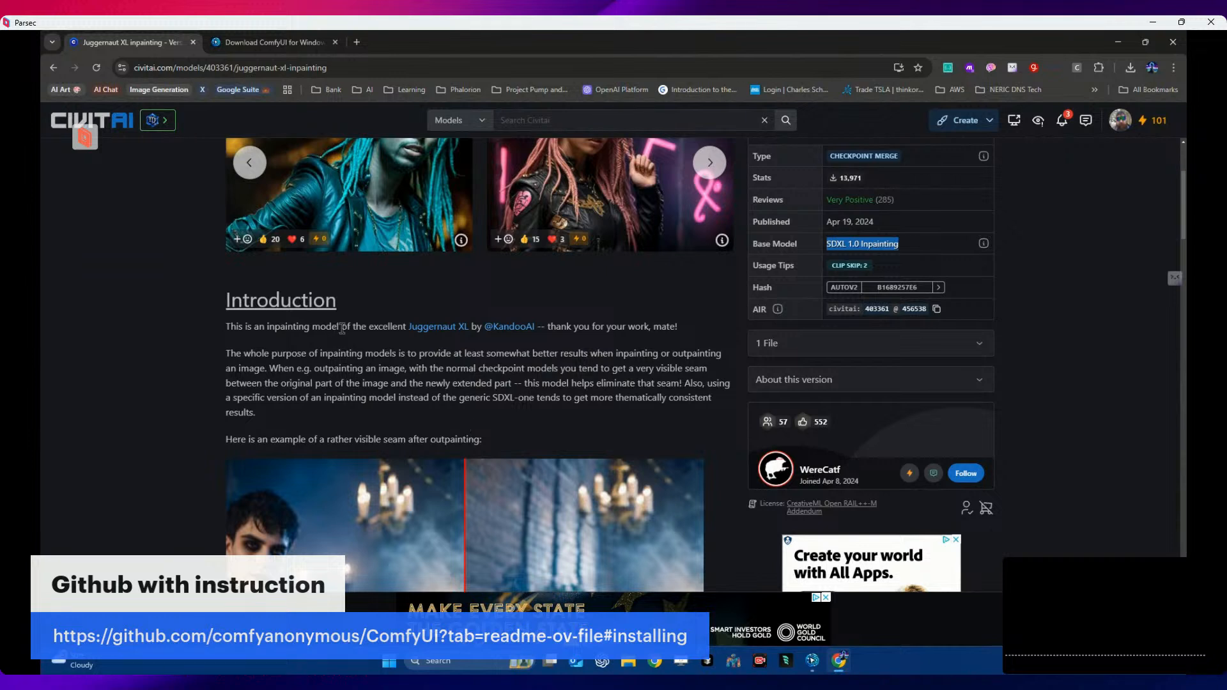
{"action": "scroll", "coordinate": [423, 343], "scroll_direction": "down", "scroll_amount": 5}
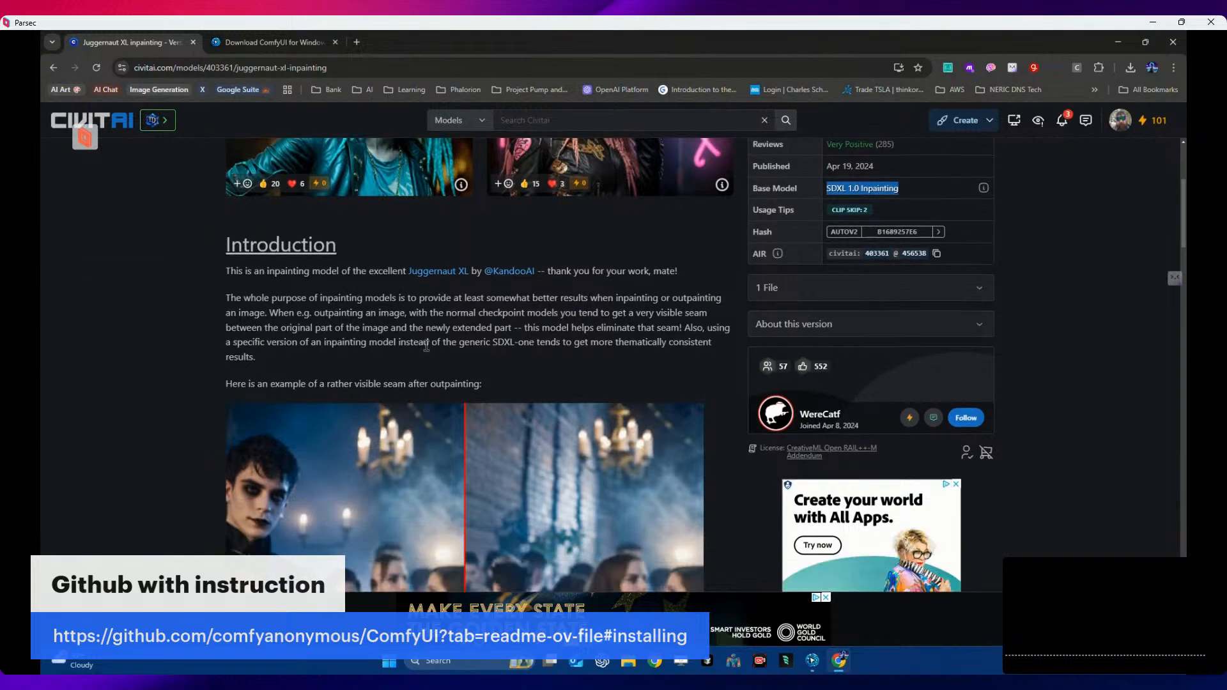
{"action": "scroll", "coordinate": [433, 350], "scroll_direction": "down", "scroll_amount": 1}
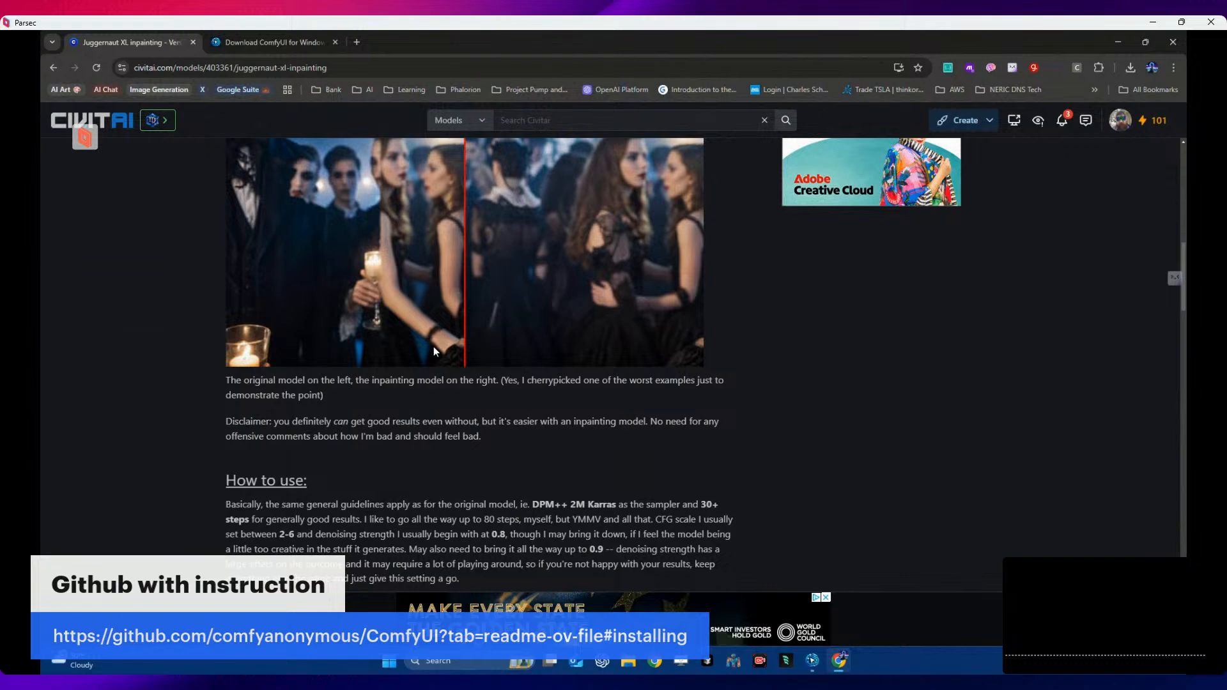
{"action": "scroll", "coordinate": [433, 350], "scroll_direction": "down", "scroll_amount": 1}
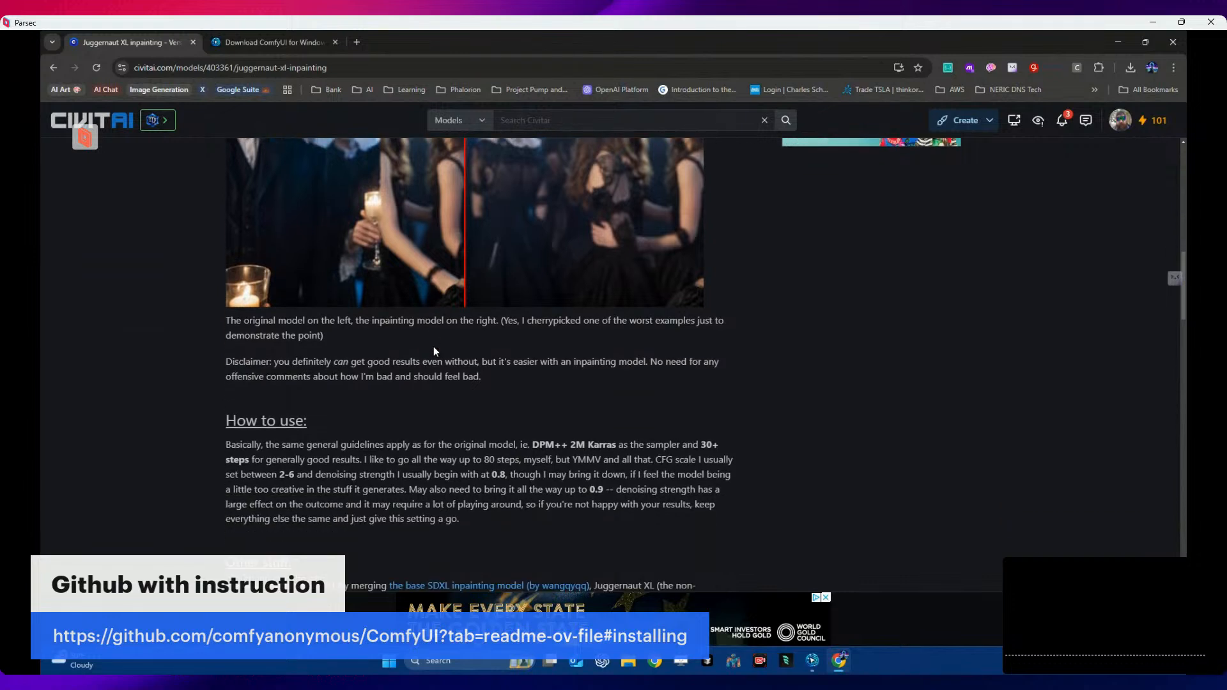
{"action": "scroll", "coordinate": [433, 350], "scroll_direction": "down", "scroll_amount": 1}
{"action": "scroll", "coordinate": [433, 349], "scroll_direction": "down", "scroll_amount": 1}
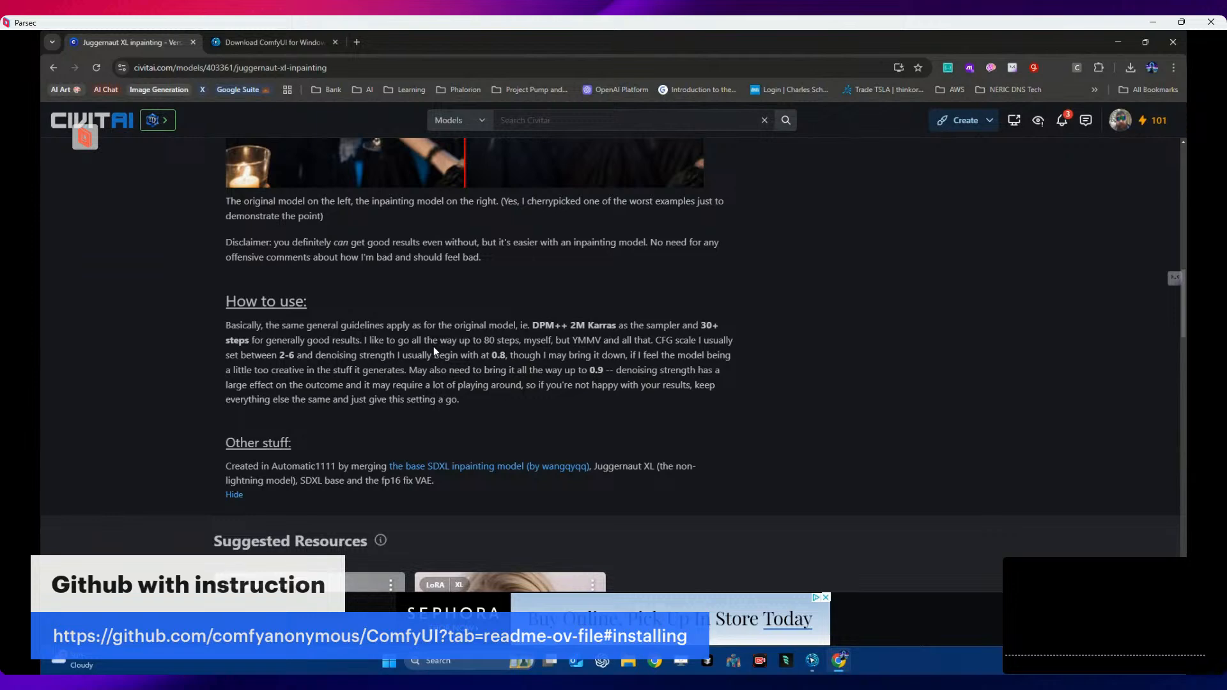
{"action": "scroll", "coordinate": [434, 349], "scroll_direction": "down", "scroll_amount": 2}
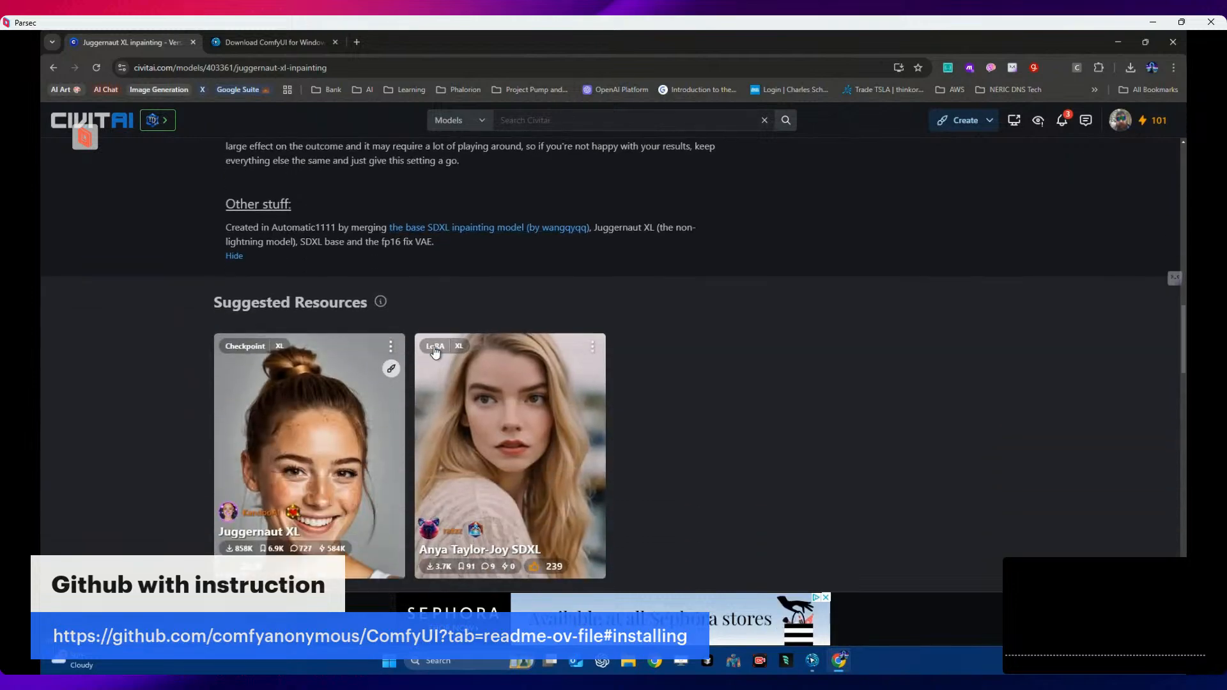
{"action": "scroll", "coordinate": [550, 324], "scroll_direction": "up", "scroll_amount": 3}
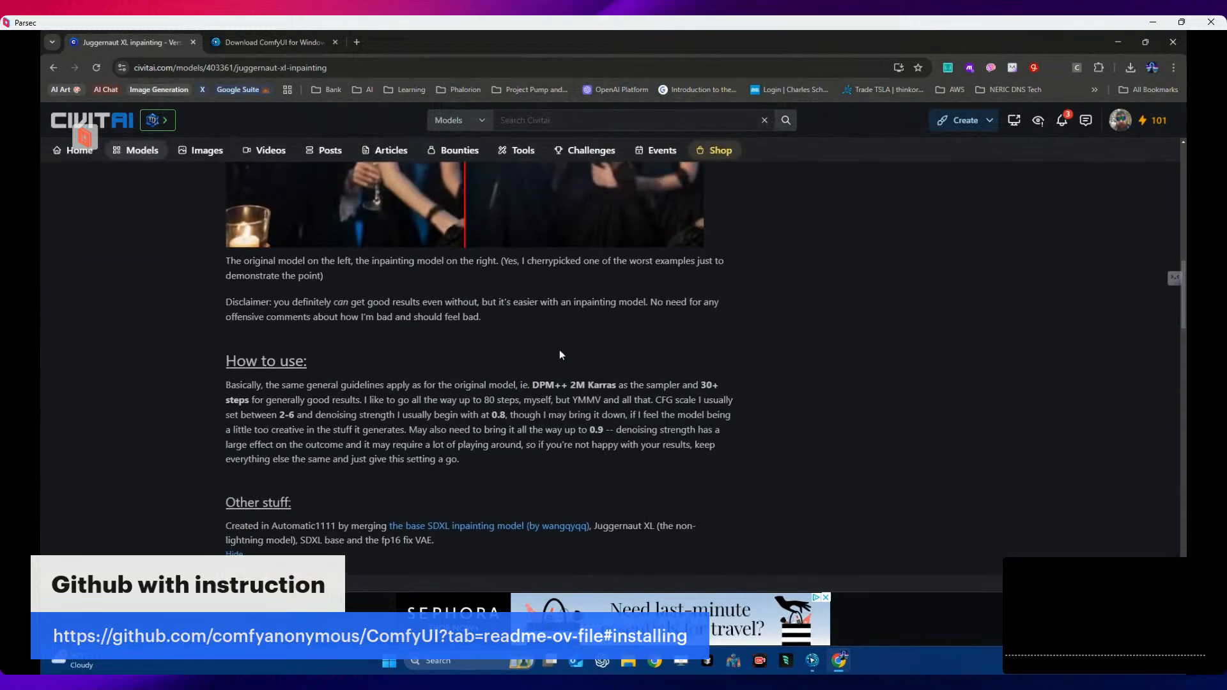
{"action": "scroll", "coordinate": [560, 355], "scroll_direction": "up", "scroll_amount": 7}
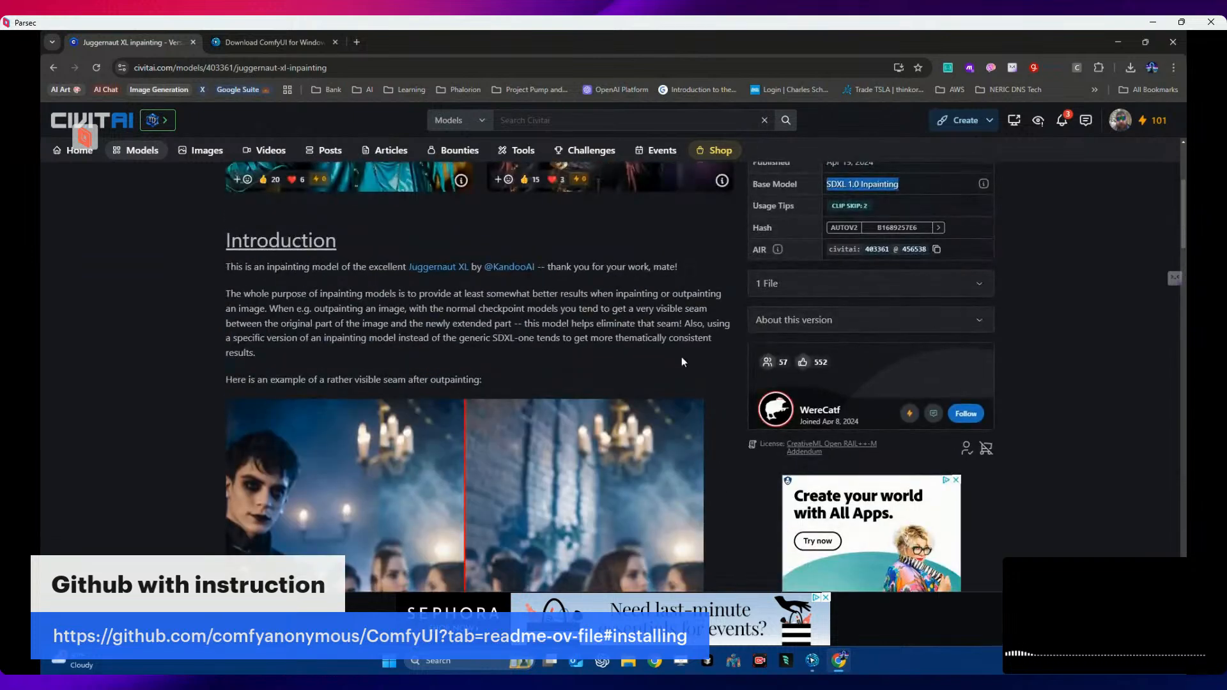
{"action": "scroll", "coordinate": [682, 363], "scroll_direction": "up", "scroll_amount": 4}
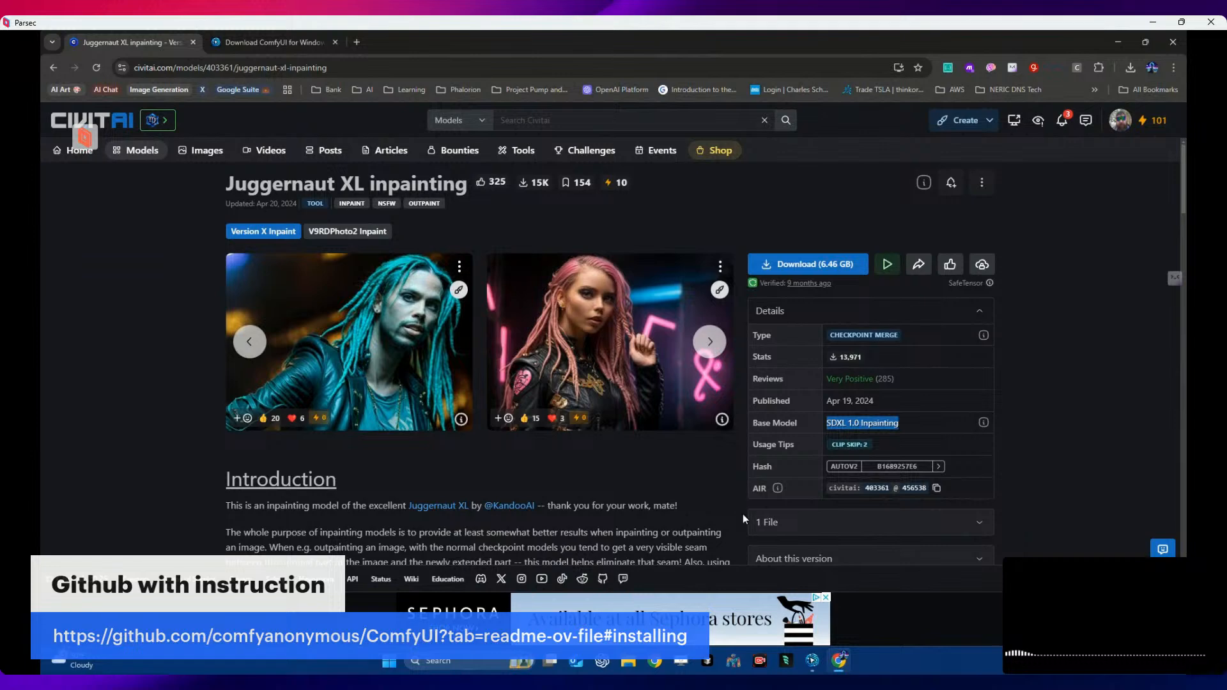
- Switch to ComfyUI, set the Load Checkpoint node to juggernautXL_juggXIByRundiffusion.safetensors, and queue an image generation
{"action": "left_click", "coordinate": [812, 661]}
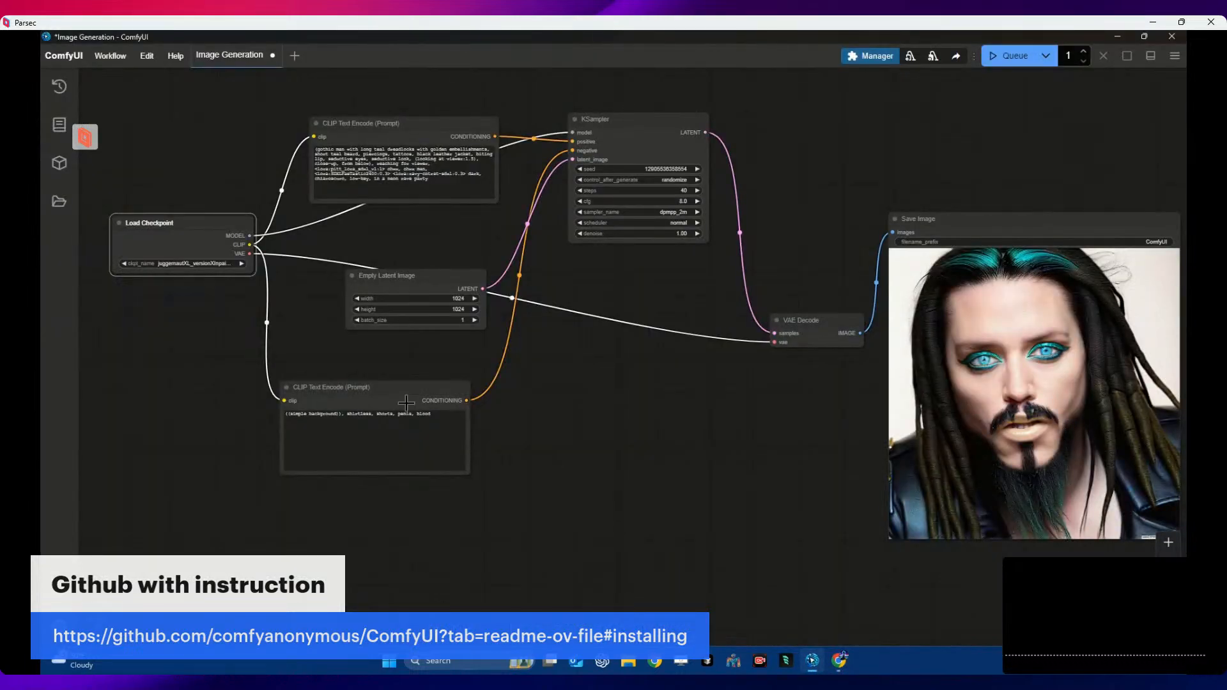
{"action": "left_click", "coordinate": [242, 264]}
{"action": "left_click", "coordinate": [242, 264]}
{"action": "left_click", "coordinate": [124, 263]}
{"action": "left_click", "coordinate": [125, 264]}
{"action": "left_click", "coordinate": [125, 263]}
{"action": "left_click", "coordinate": [1009, 56]}
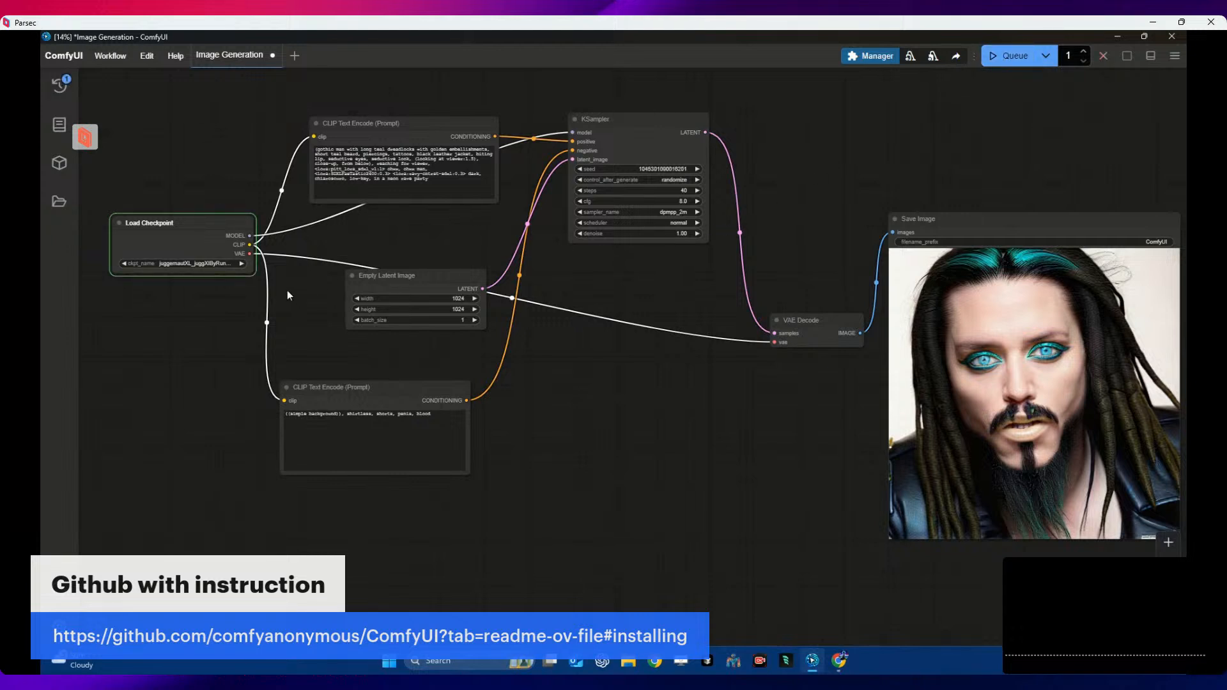
- Examine the node categories available to add, including Comfyroll Studio, InspirePack, ImpactPack and its subcategories, utils, sampling and loaders
{"action": "right_click", "coordinate": [562, 336]}
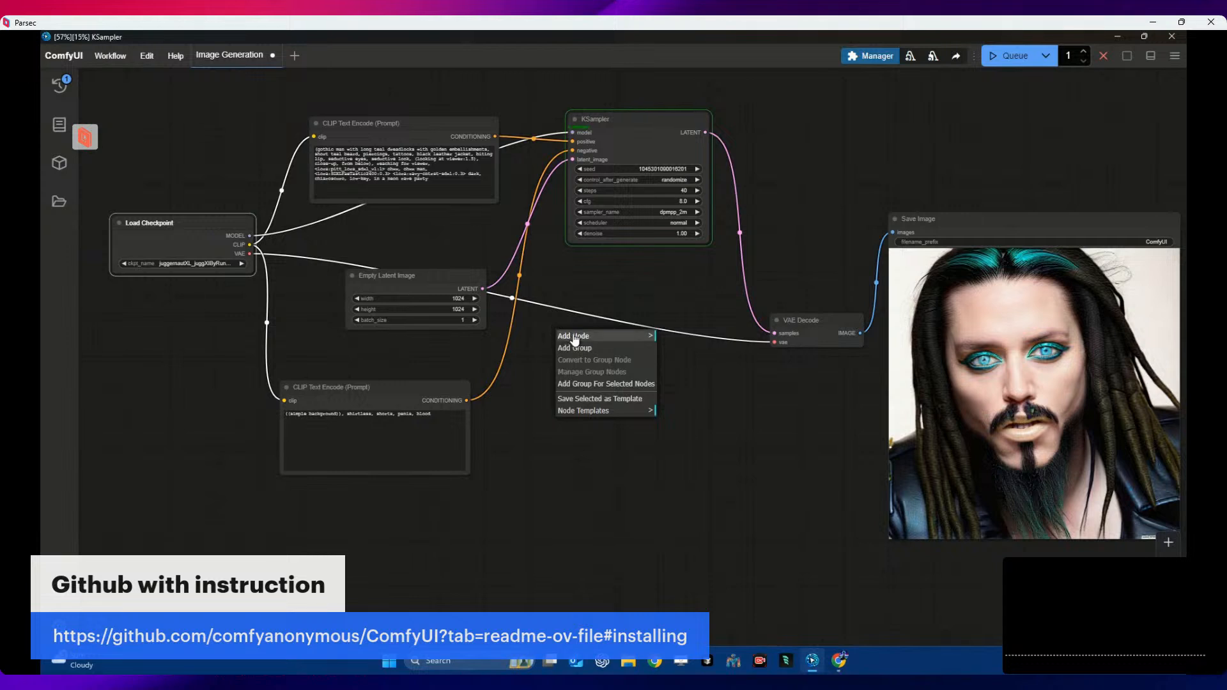
{"action": "left_click", "coordinate": [575, 340]}
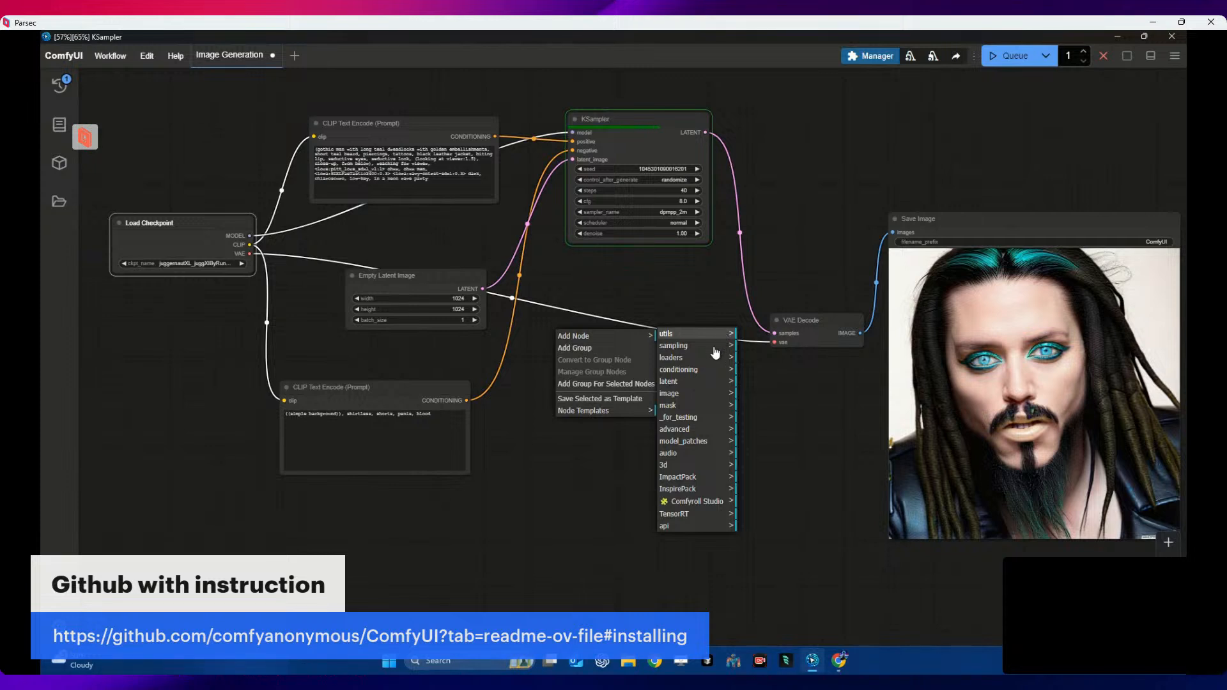
{"action": "left_click", "coordinate": [722, 504]}
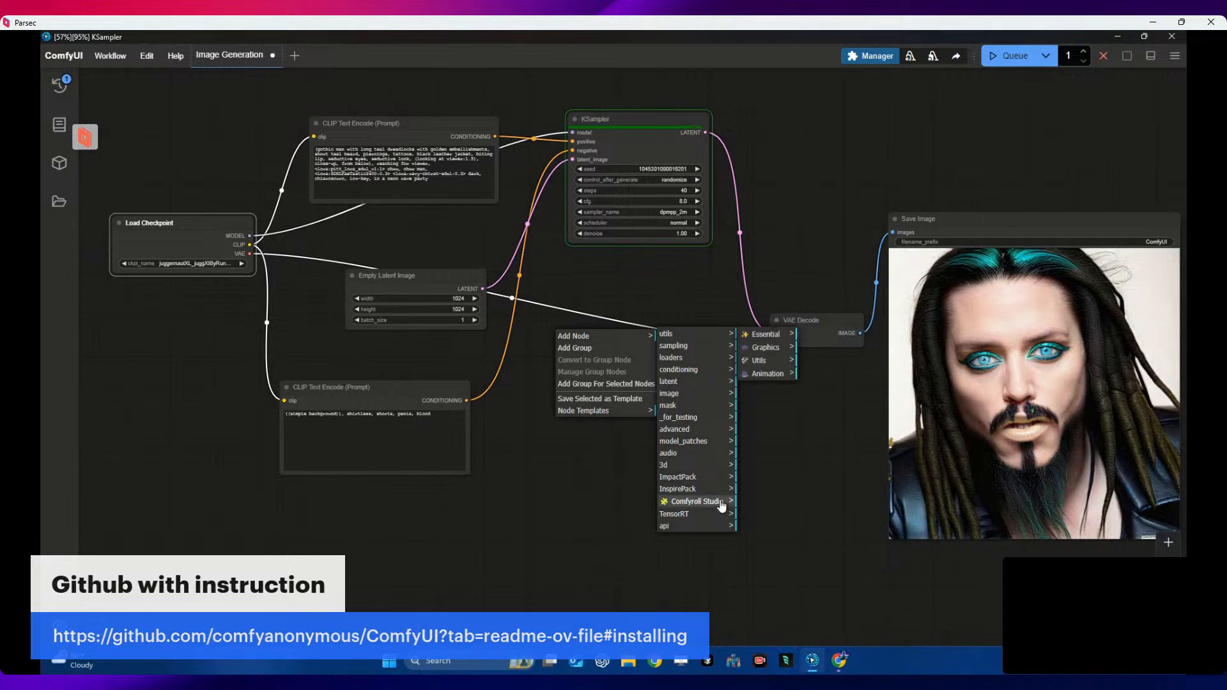
{"action": "left_click", "coordinate": [716, 496]}
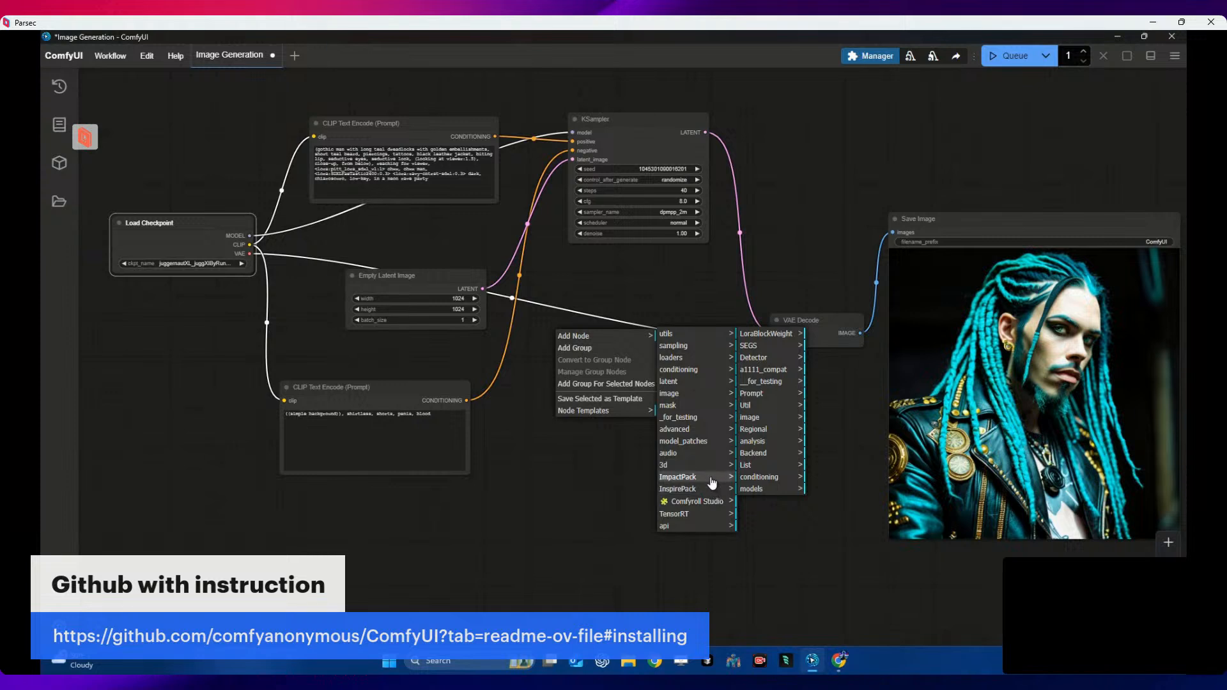
{"action": "left_click", "coordinate": [712, 481]}
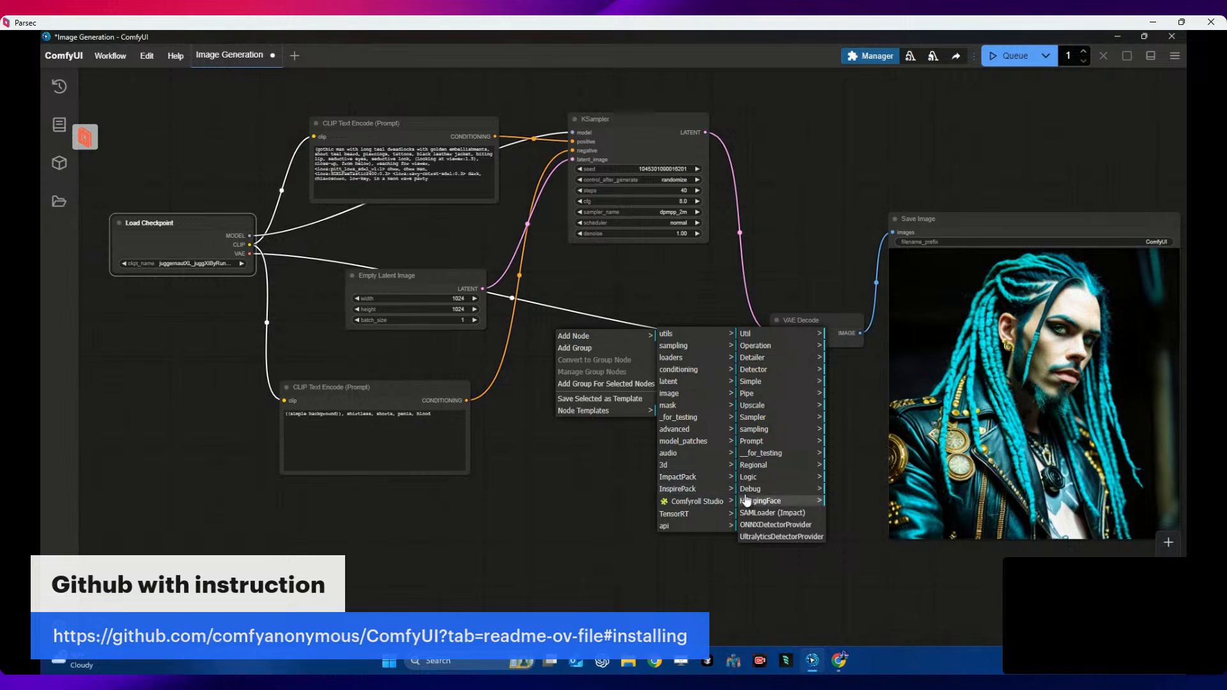
{"action": "left_click", "coordinate": [755, 385]}
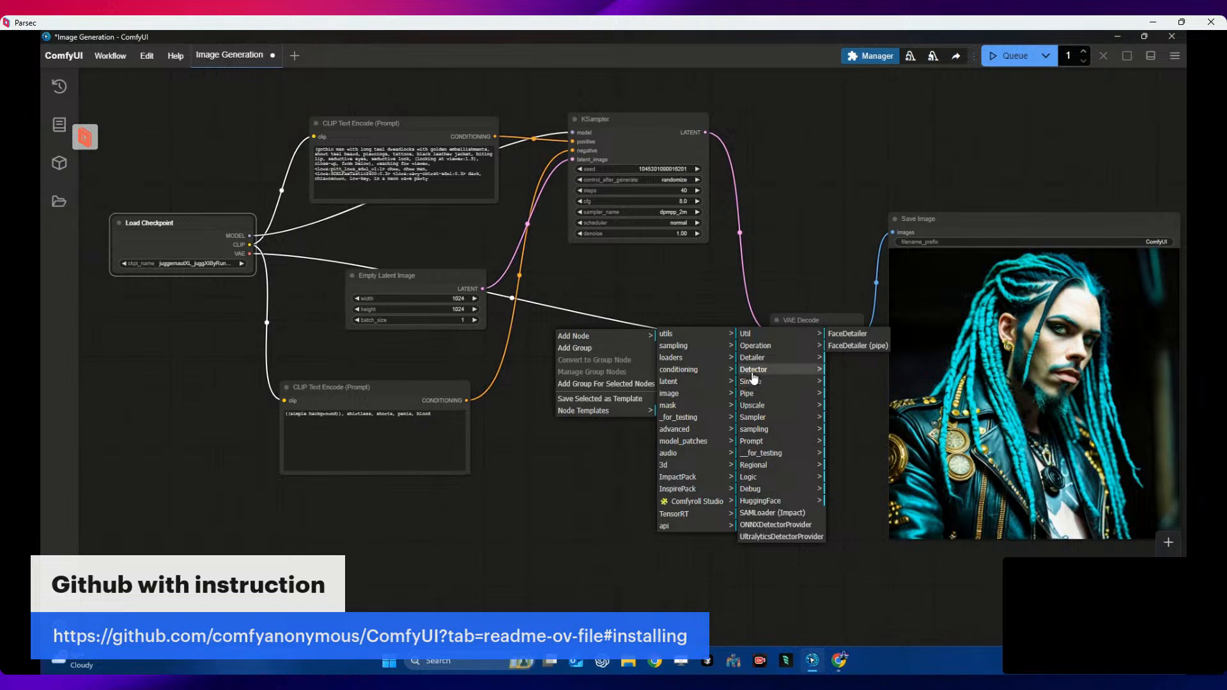
{"action": "left_click", "coordinate": [753, 371]}
{"action": "left_click", "coordinate": [755, 357]}
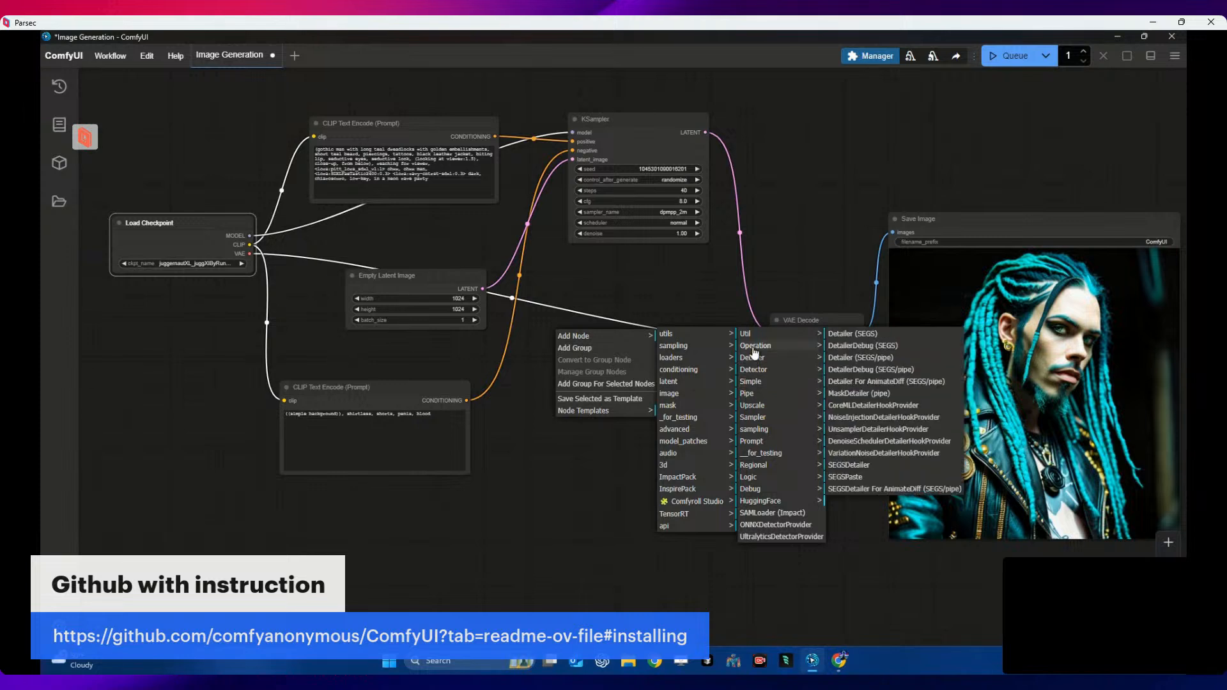
{"action": "left_click", "coordinate": [755, 347]}
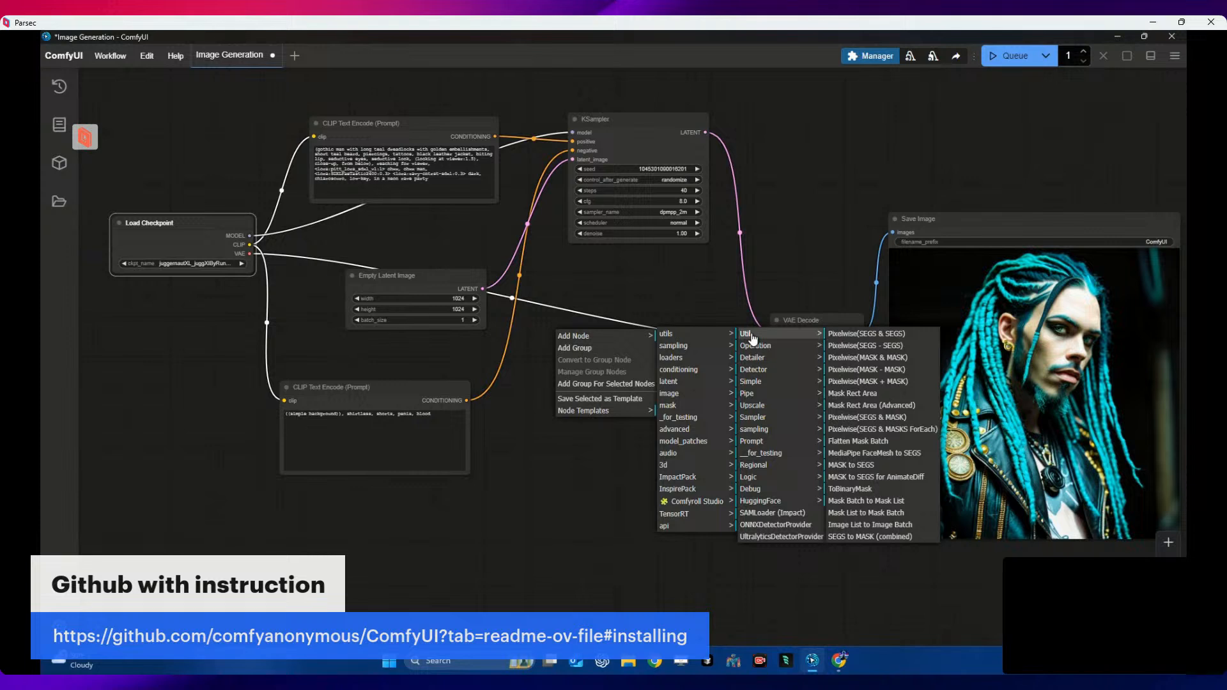
{"action": "left_click", "coordinate": [753, 335]}
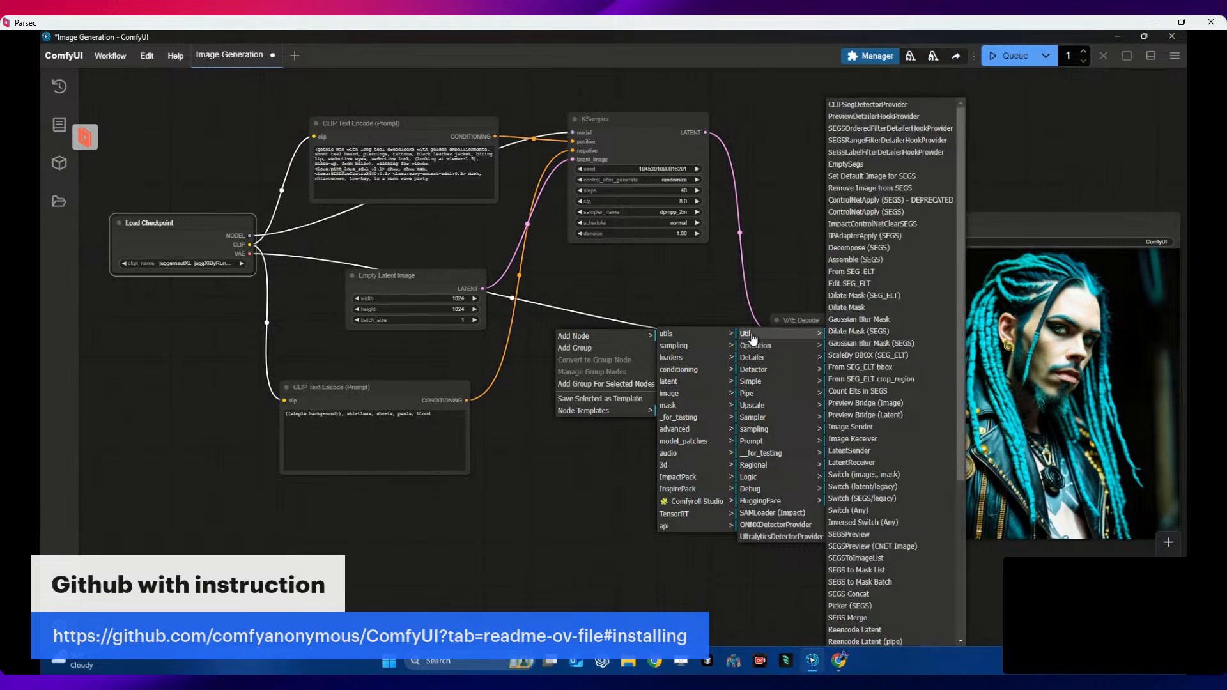
{"action": "left_click", "coordinate": [702, 337]}
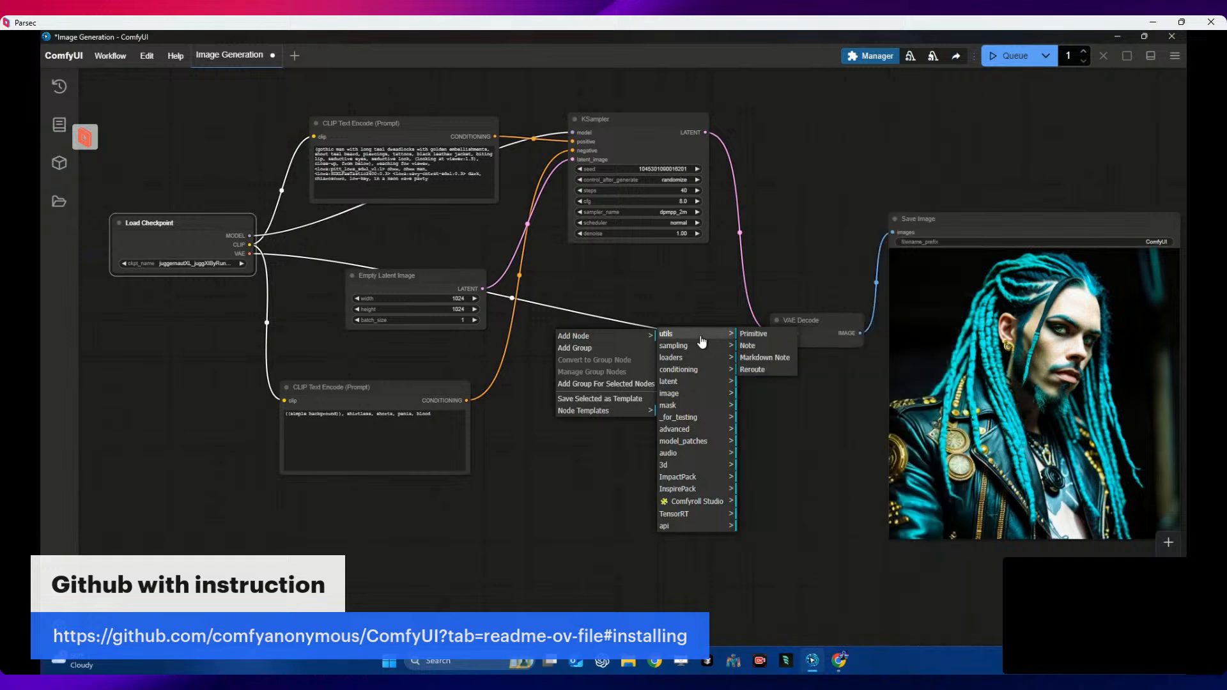
{"action": "left_click", "coordinate": [701, 346]}
{"action": "left_click", "coordinate": [706, 360]}
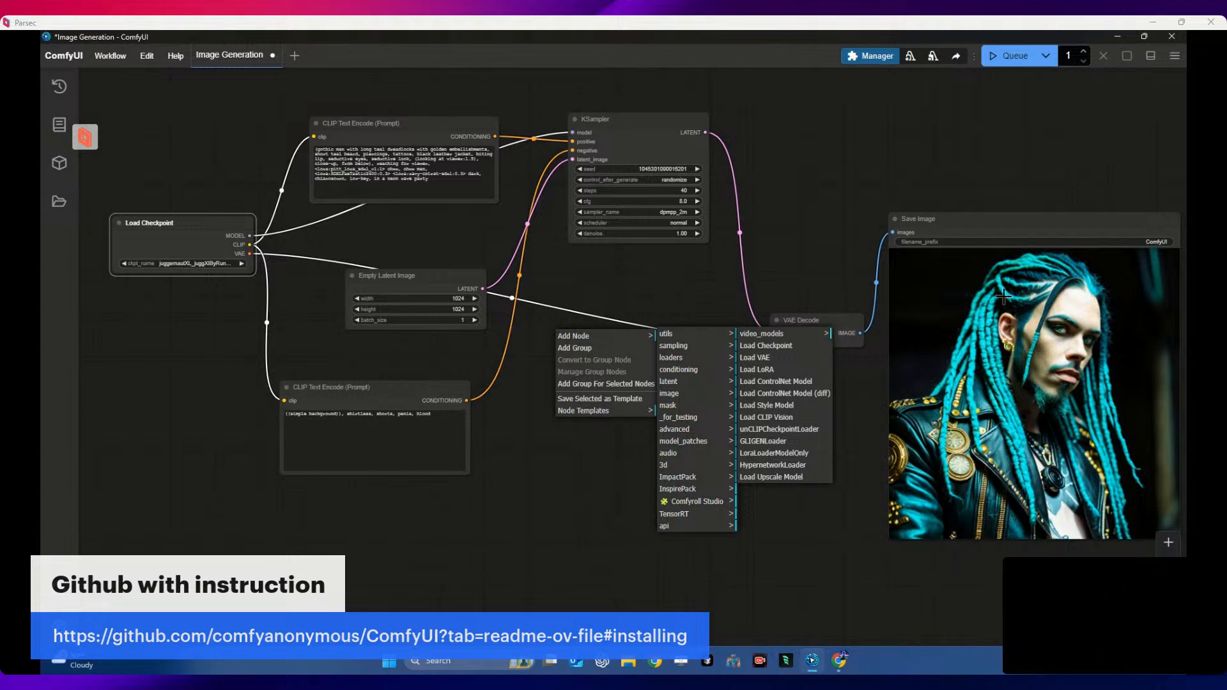
- Switch to Civitai, copy the full prompt of the pink-dreadlocks sample image, and replace ComfyUI's positive prompt with it
{"action": "left_click", "coordinate": [840, 662]}
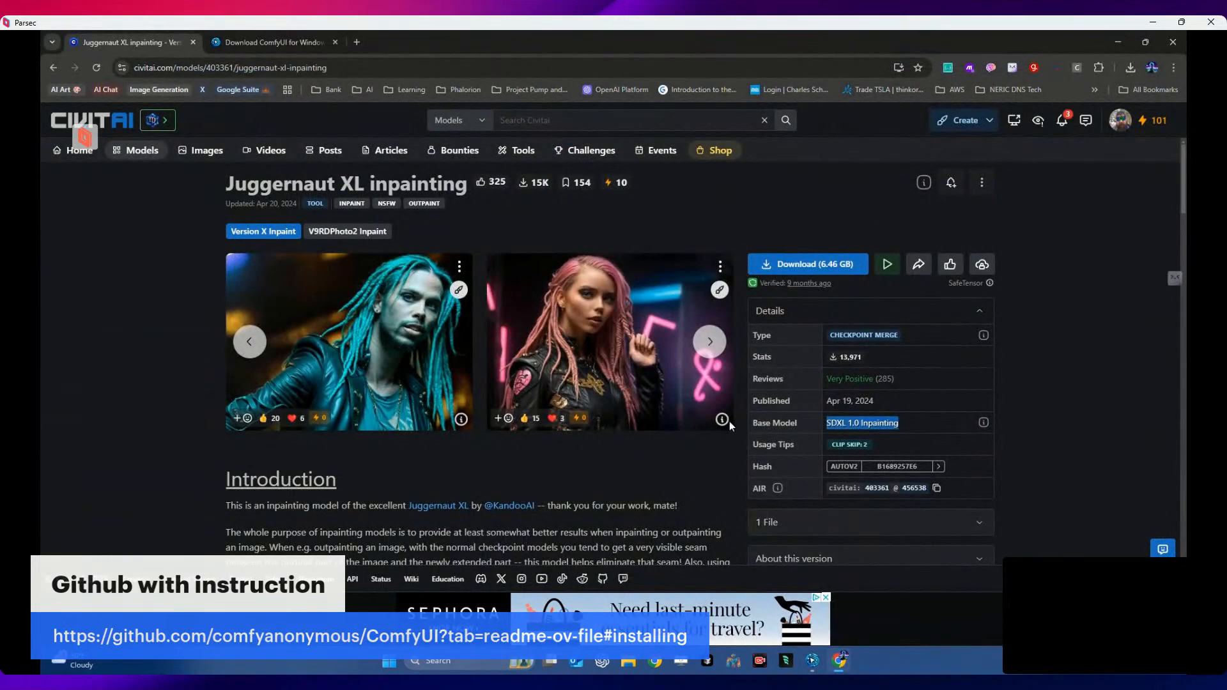
{"action": "left_click", "coordinate": [711, 343]}
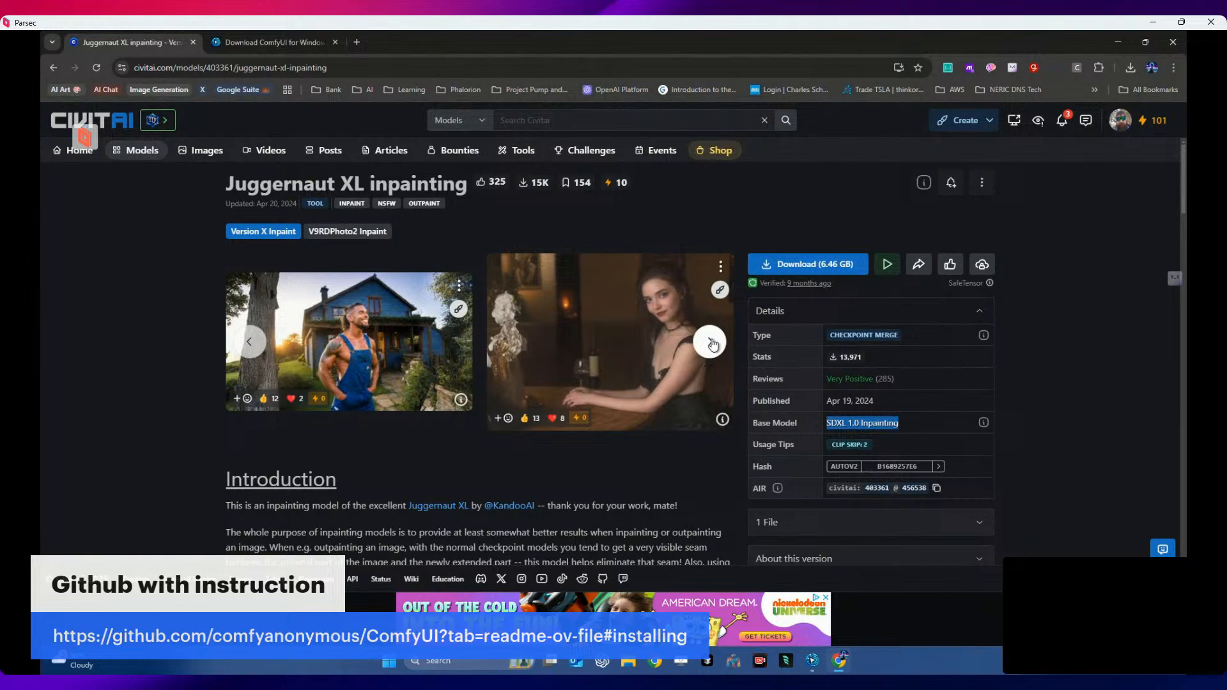
{"action": "left_click", "coordinate": [711, 343]}
{"action": "left_click", "coordinate": [713, 344]}
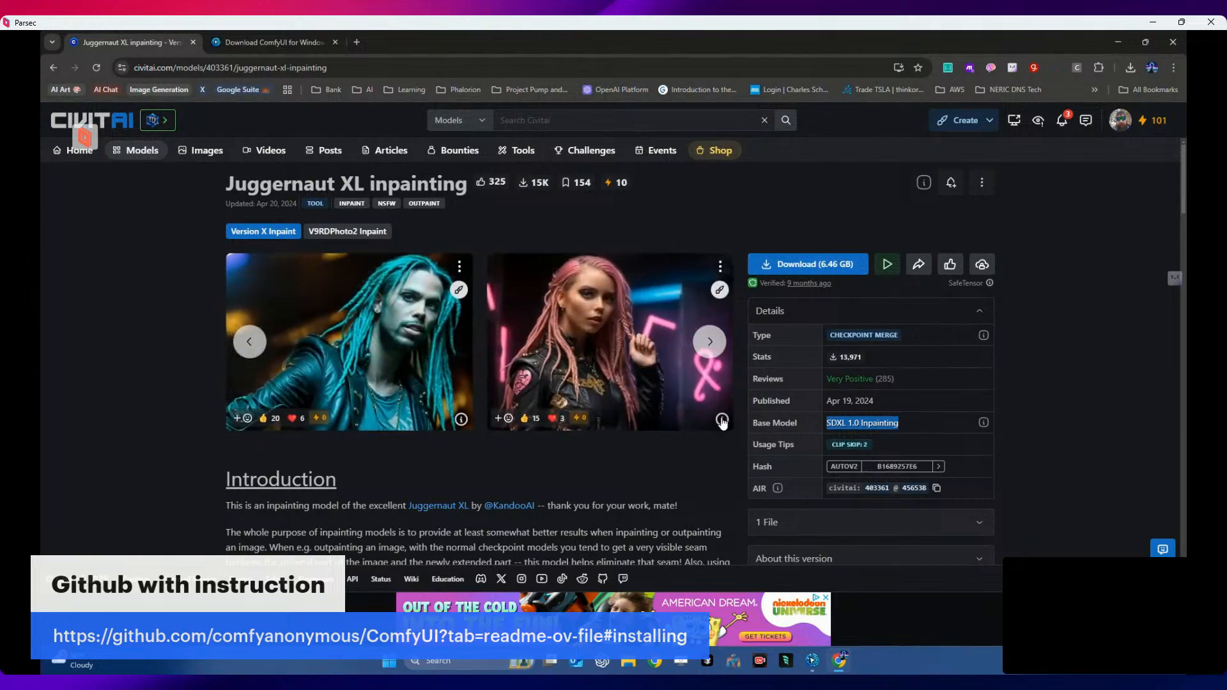
{"action": "left_click", "coordinate": [722, 420]}
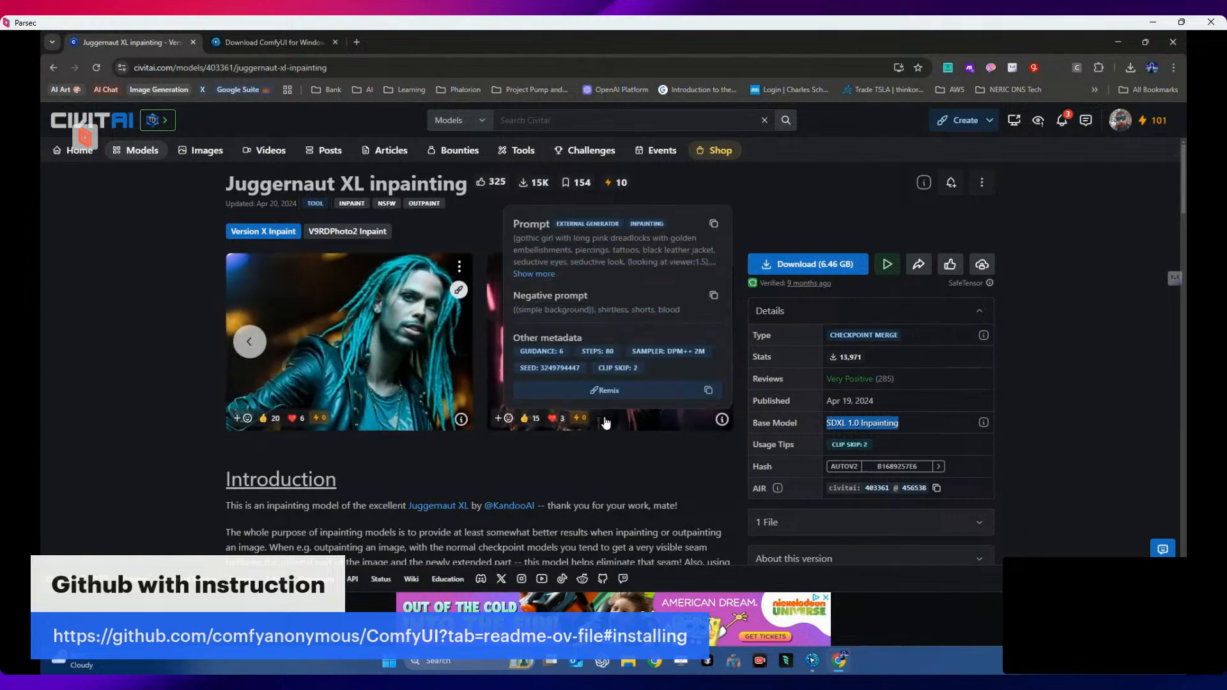
{"action": "left_click", "coordinate": [554, 277]}
{"action": "left_click", "coordinate": [719, 182]}
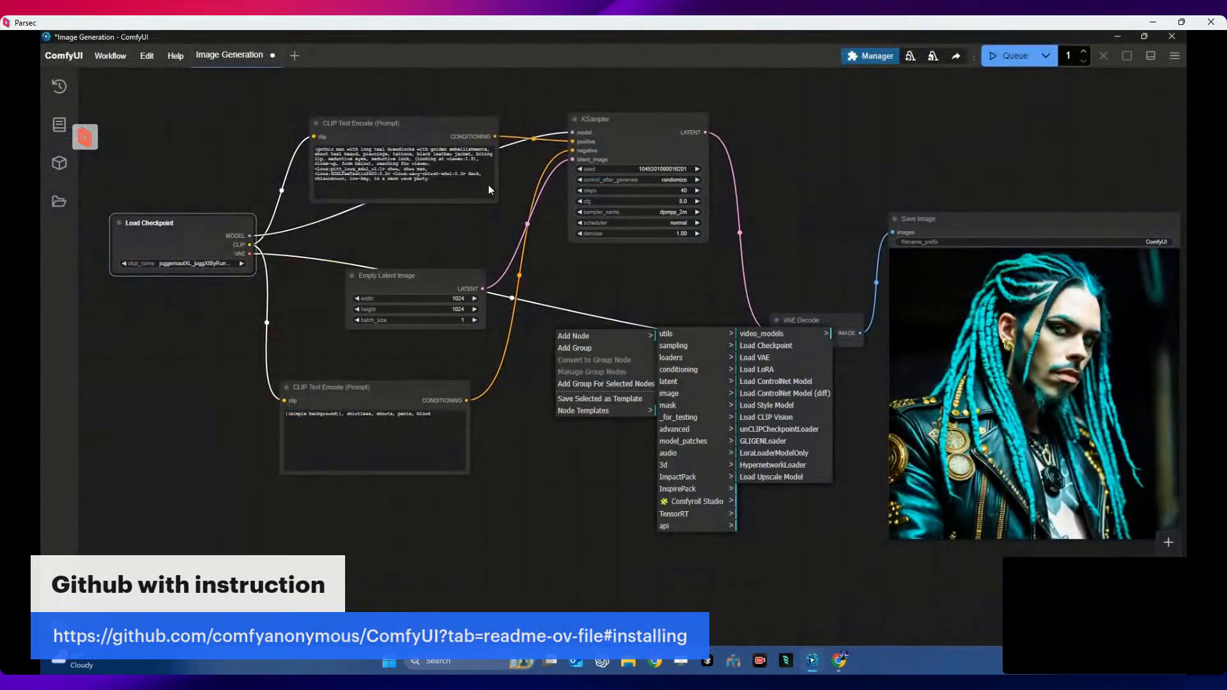
{"action": "left_click_drag", "start_coordinate": [489, 190], "coordinate": [257, 142]}
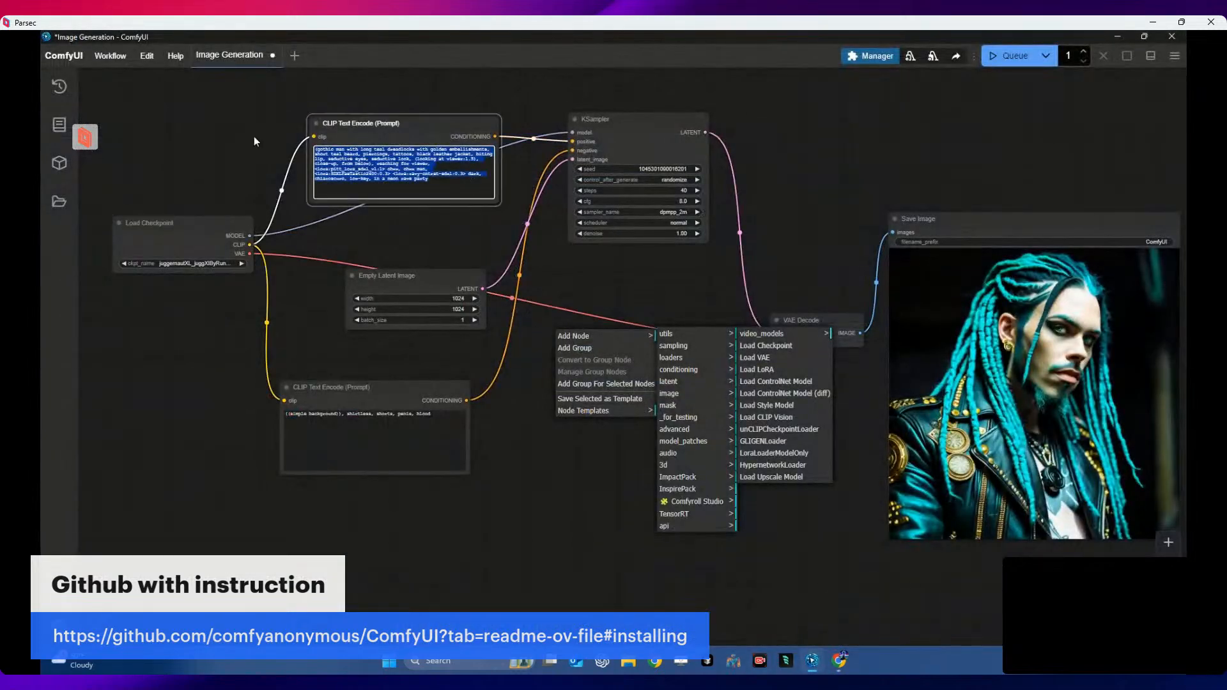
{"action": "key", "text": "ctrl+v"}
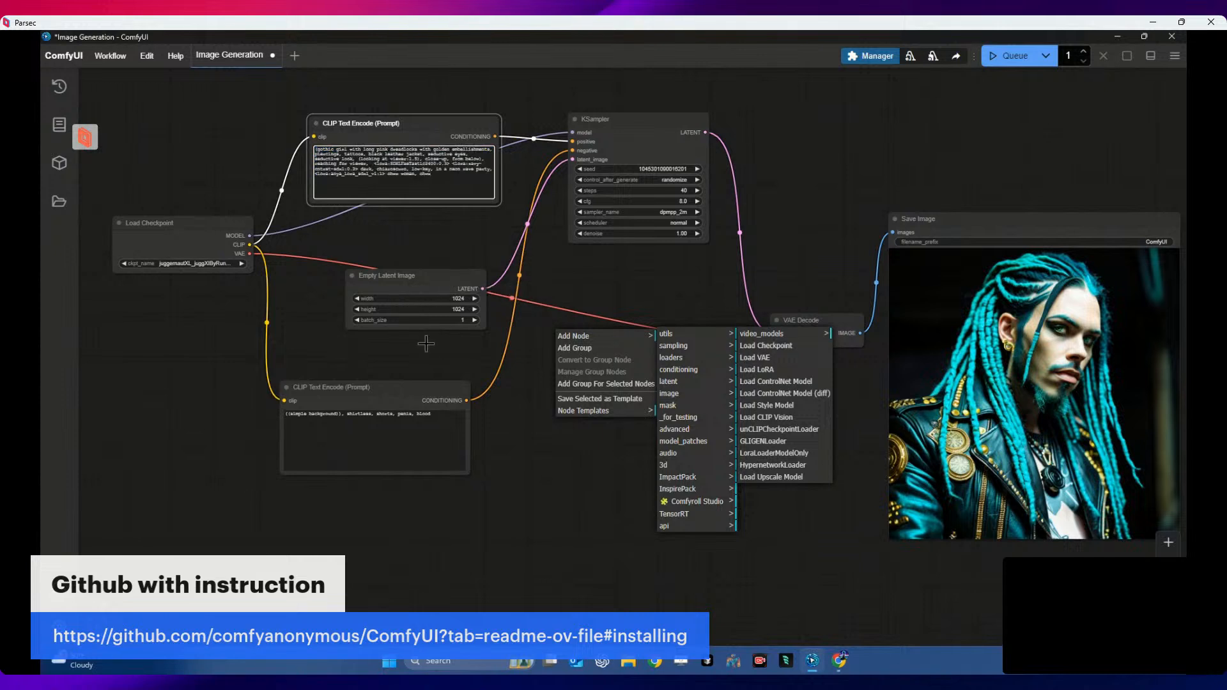
- Copy the same Civitai sample's negative prompt and replace the text in ComfyUI's negative CLIP Text Encode node with it
{"action": "left_click", "coordinate": [448, 422]}
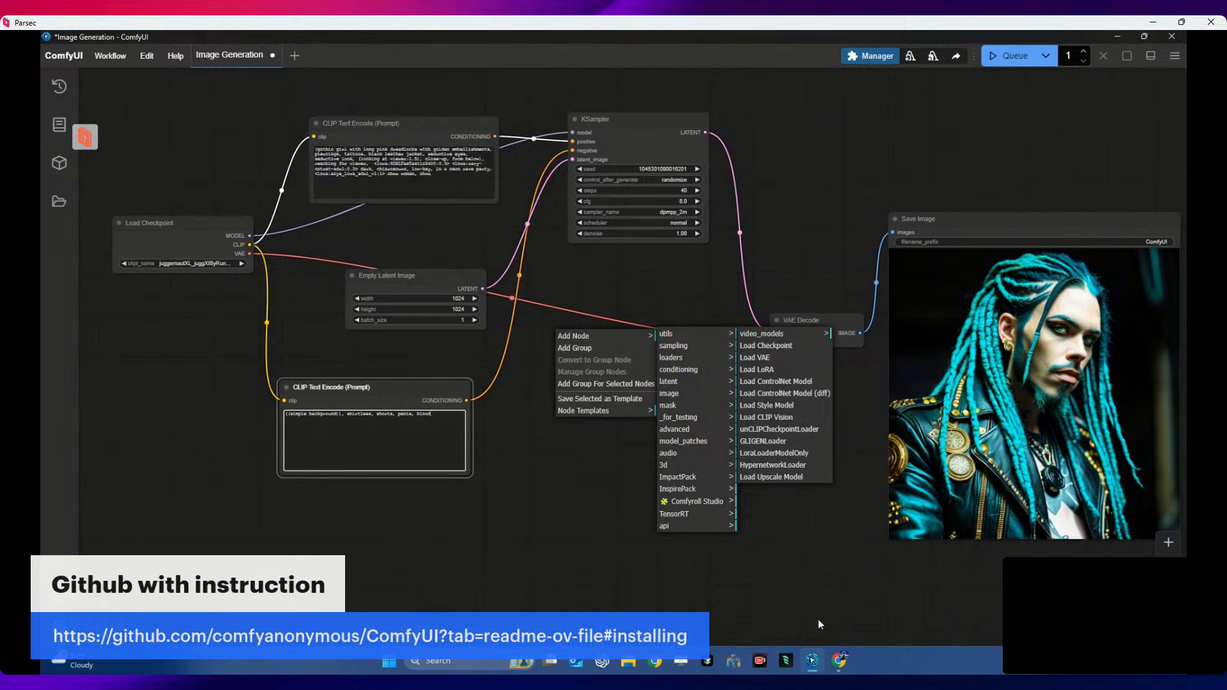
{"action": "mouse_move", "coordinate": [817, 668]}
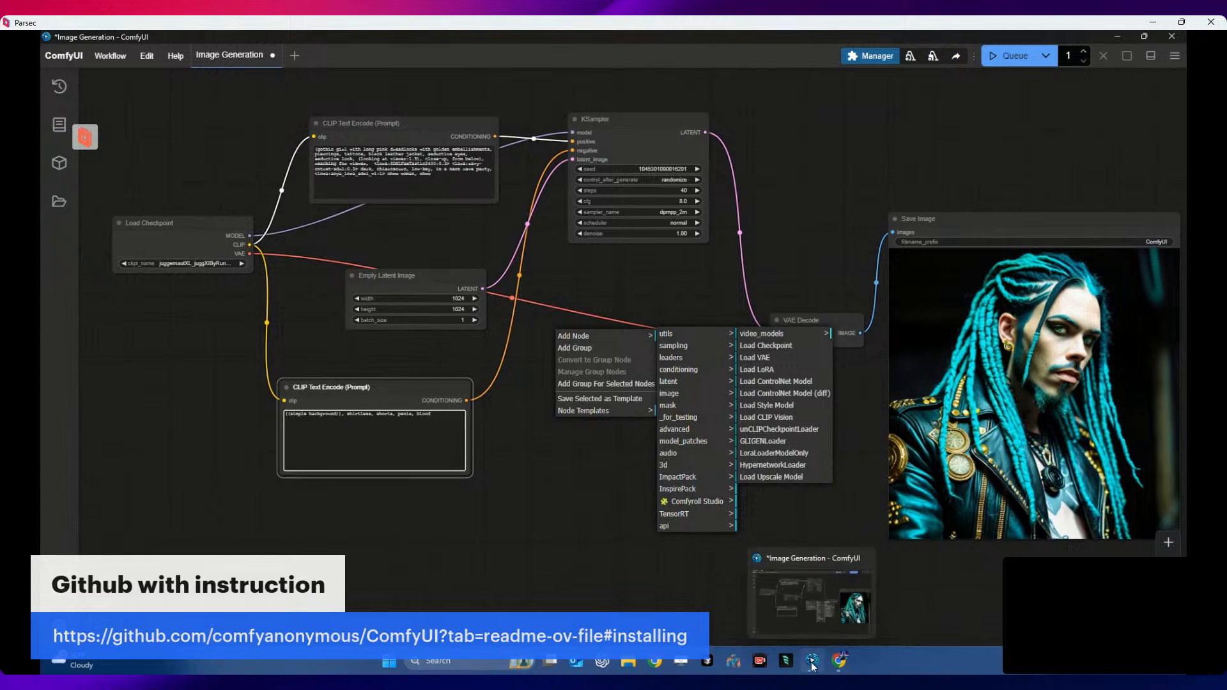
{"action": "left_click", "coordinate": [839, 660]}
{"action": "left_click", "coordinate": [714, 295]}
{"action": "left_click", "coordinate": [814, 665]}
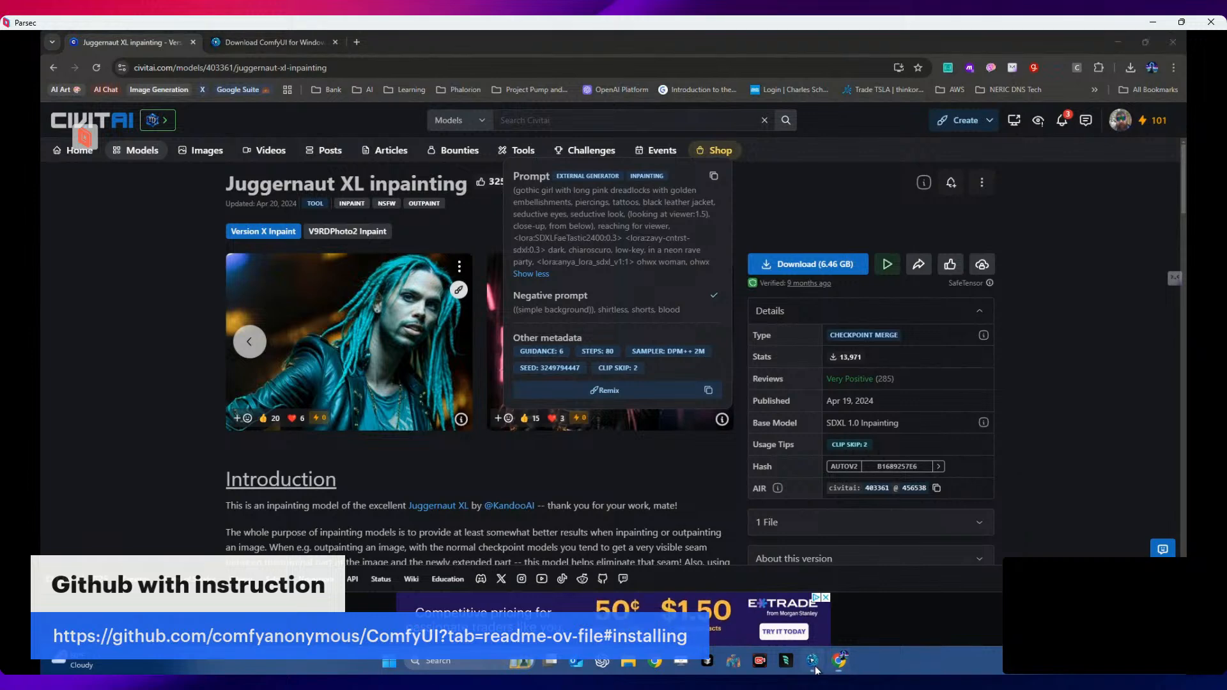
{"action": "triple_click", "coordinate": [447, 427]}
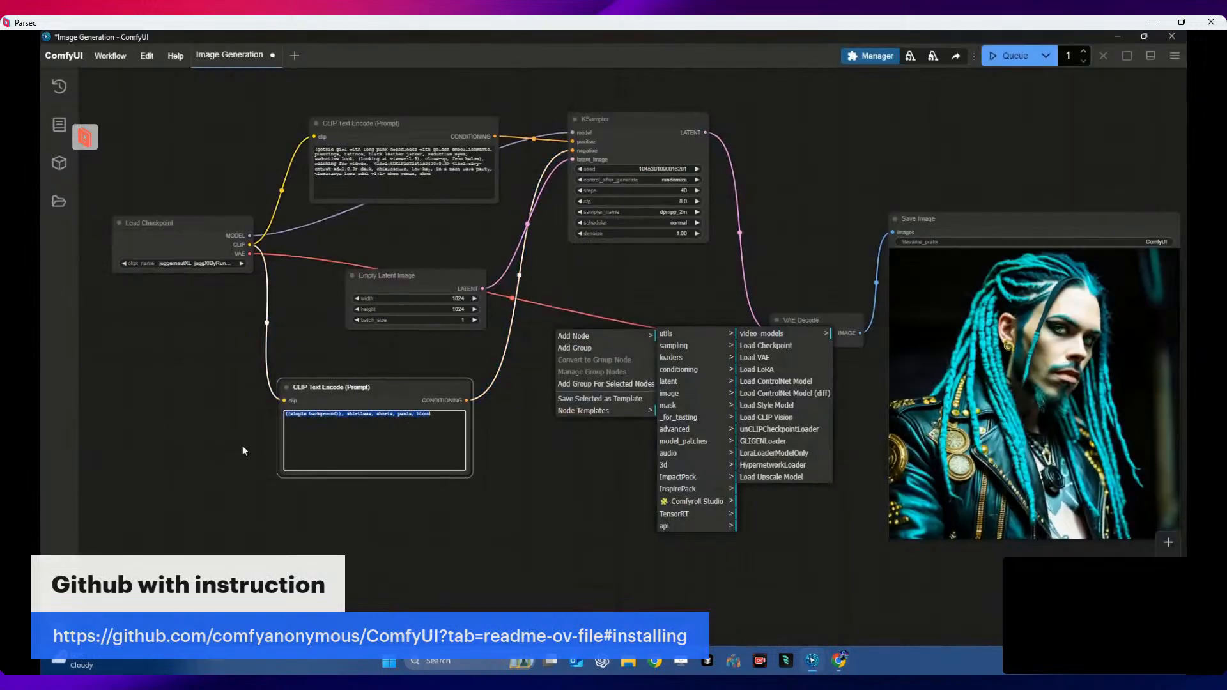
{"action": "key", "text": "ctrl+v"}
- Queue three image generations with the gothic girl prompt, dismissing the open node list on the canvas
{"action": "left_click", "coordinate": [995, 58]}
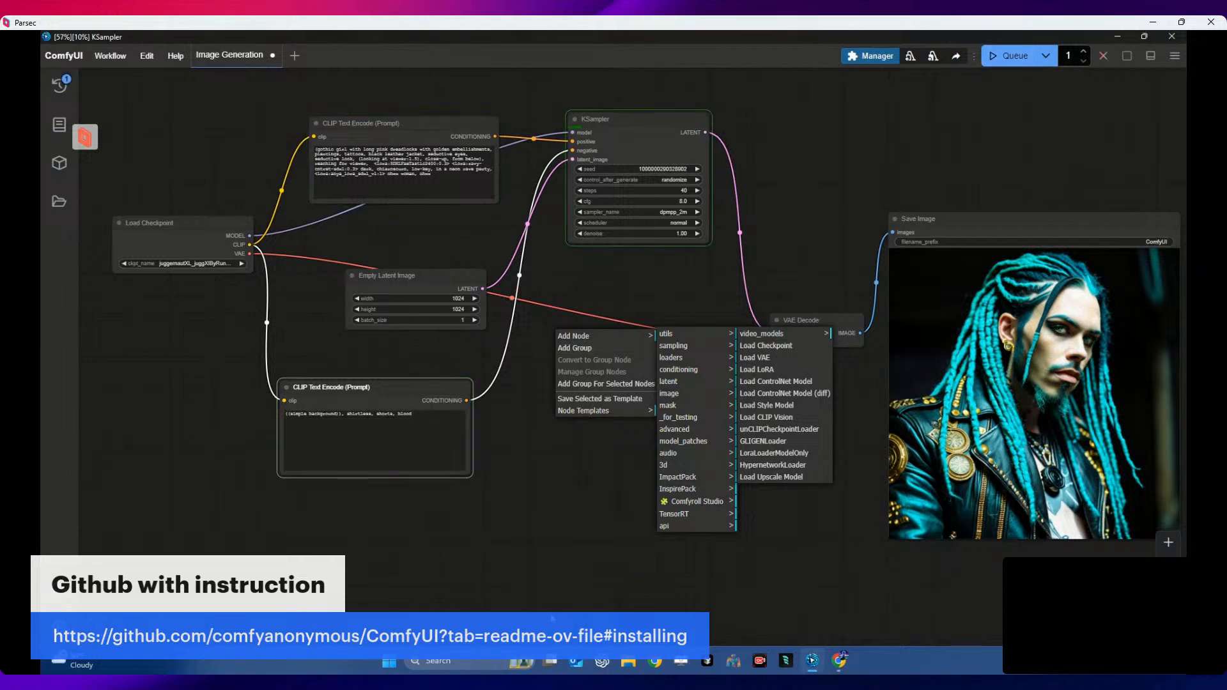
{"action": "left_click", "coordinate": [616, 574]}
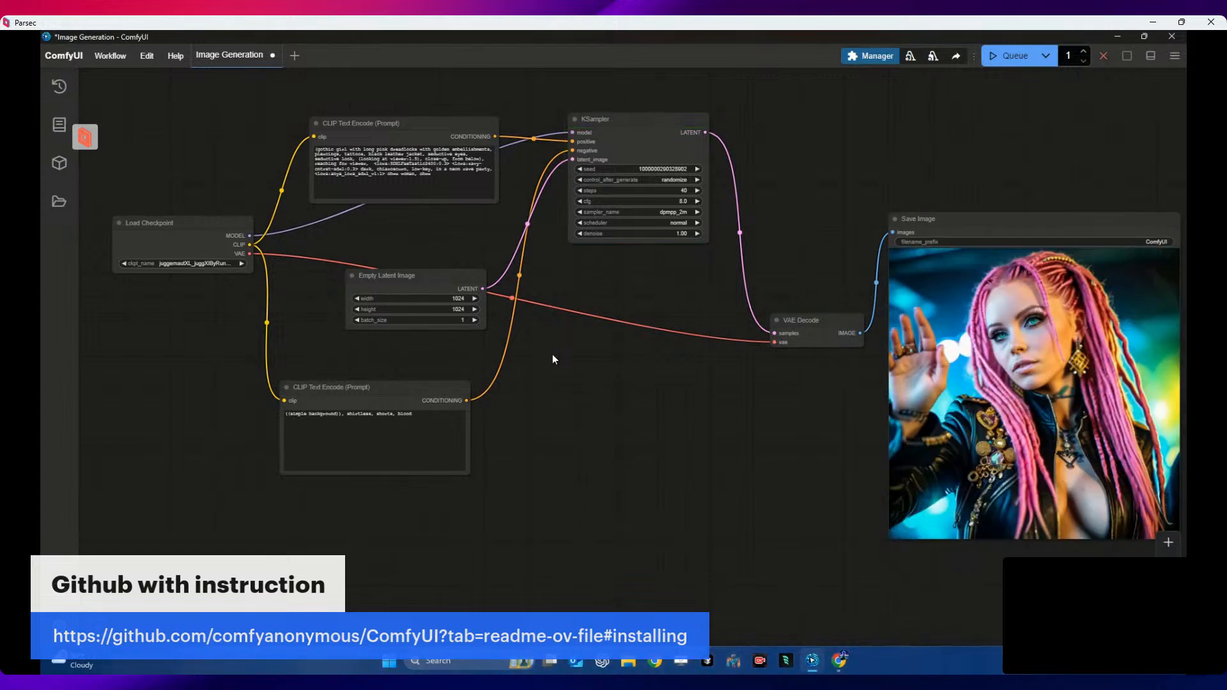
{"action": "left_click", "coordinate": [1018, 52]}
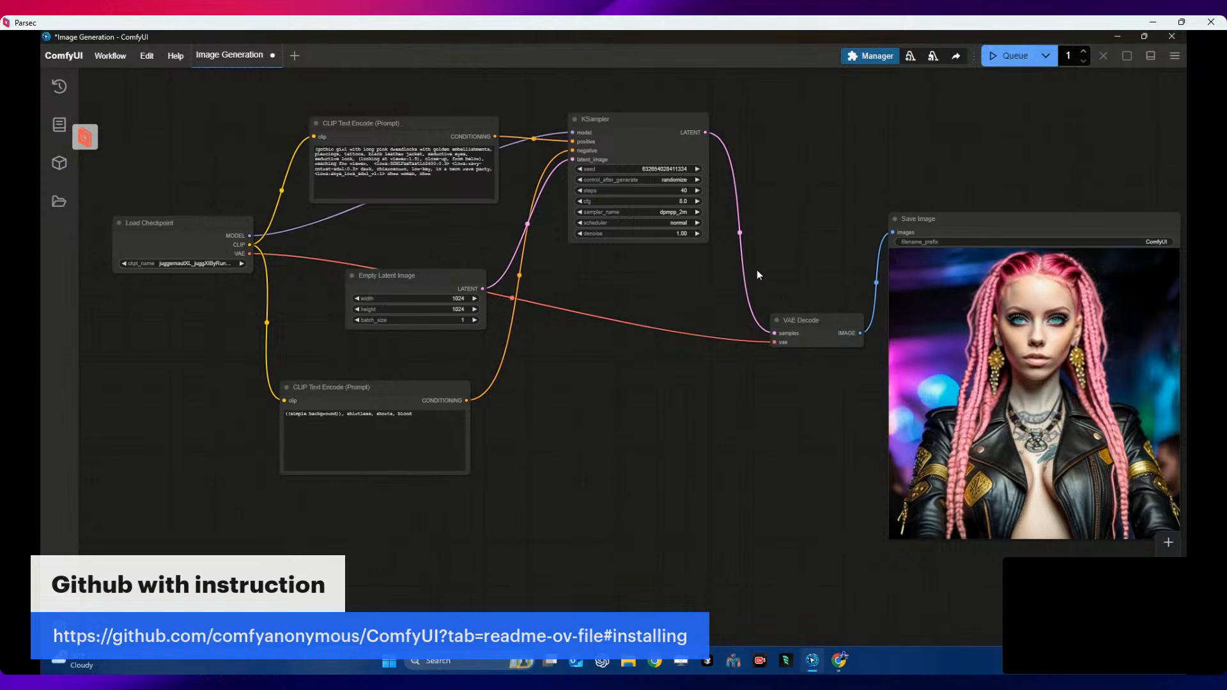
{"action": "left_click", "coordinate": [1010, 56]}
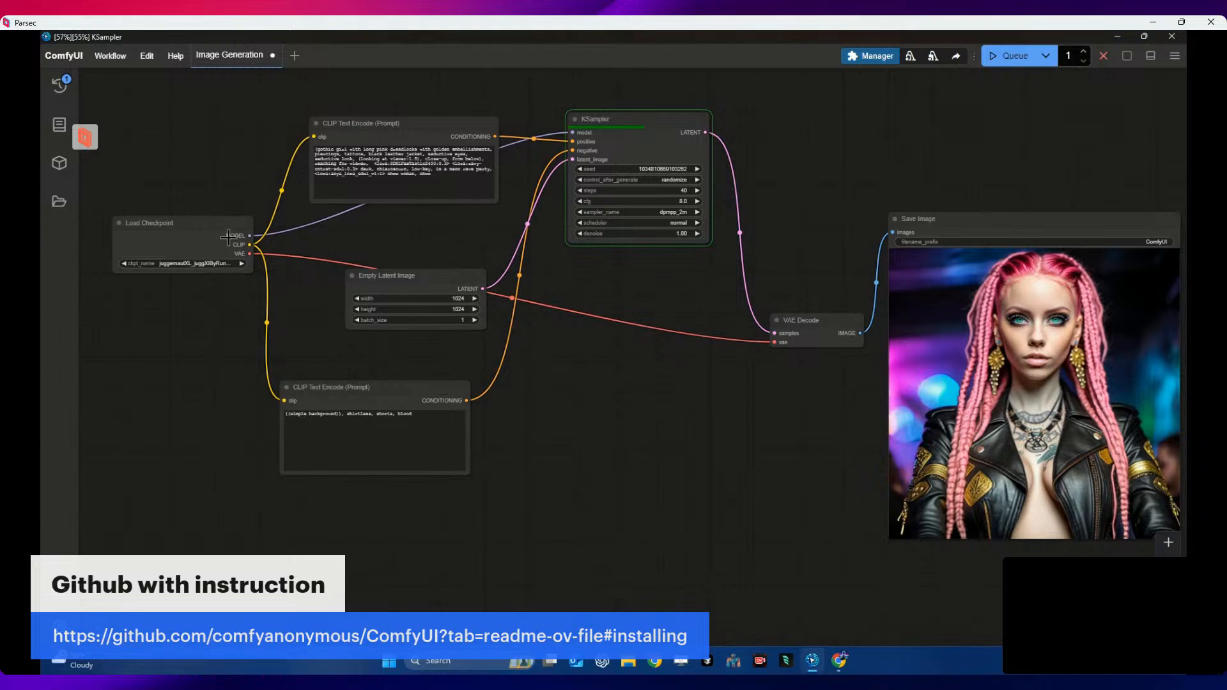
- Switch to the browser, skim the inpainting model's introduction, and search Google for "comfyui inpainting" in a new tab
{"action": "left_click", "coordinate": [839, 665]}
{"action": "scroll", "coordinate": [595, 511], "scroll_direction": "down", "scroll_amount": 2}
{"action": "scroll", "coordinate": [620, 510], "scroll_direction": "down", "scroll_amount": 2}
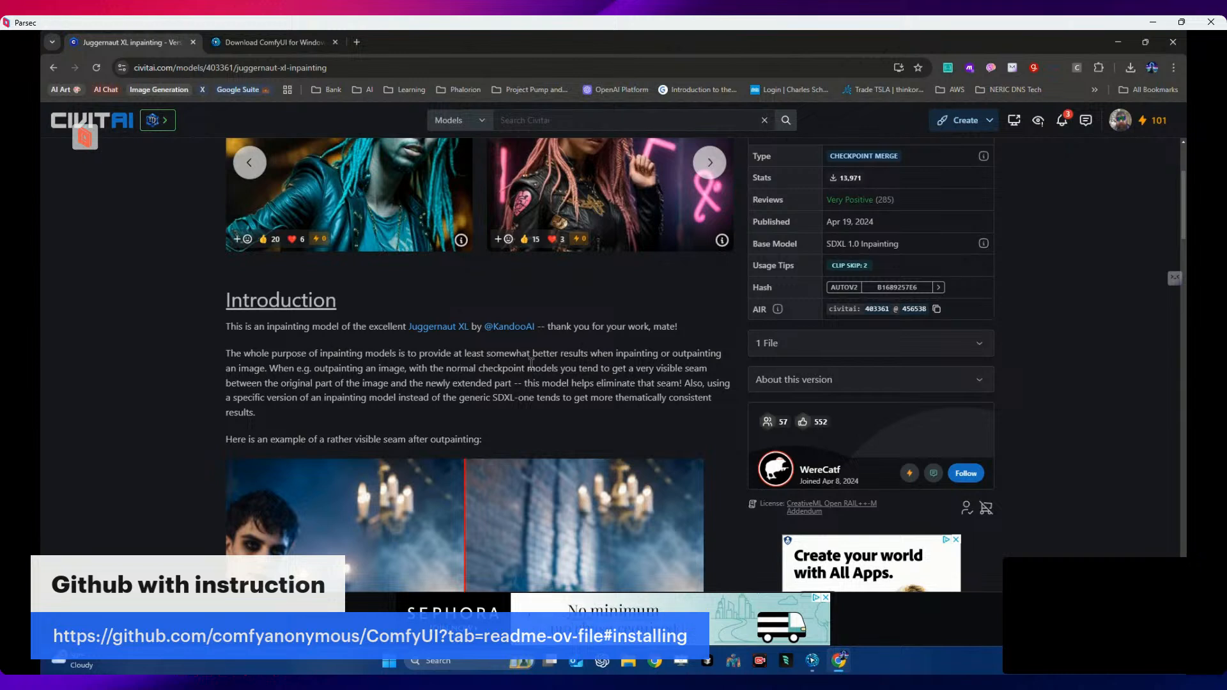
{"action": "left_click", "coordinate": [360, 44]}
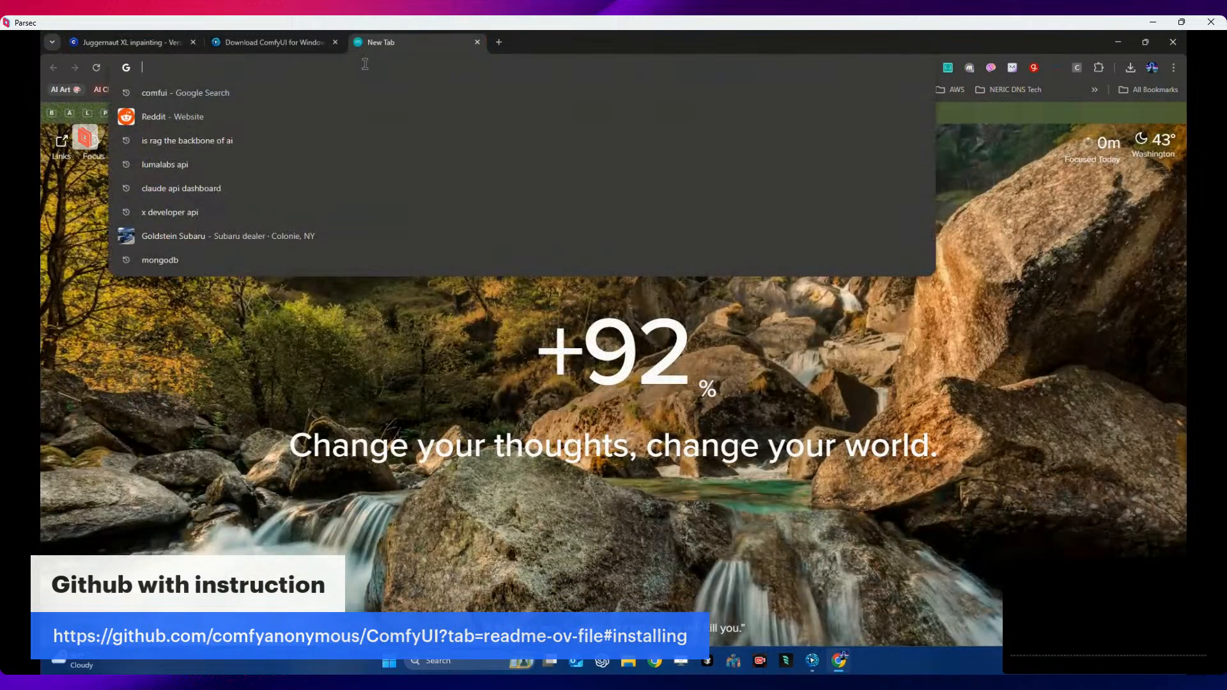
{"action": "type", "text": "comfyui inpainting"}
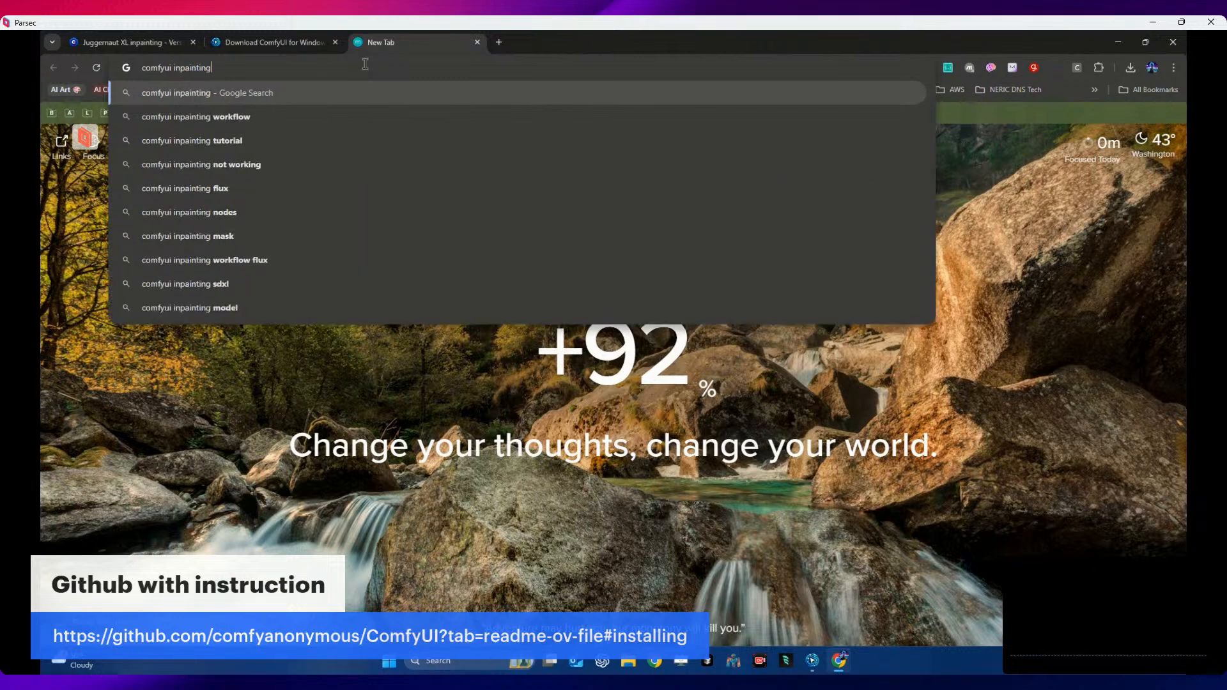
{"action": "key", "text": "Return"}
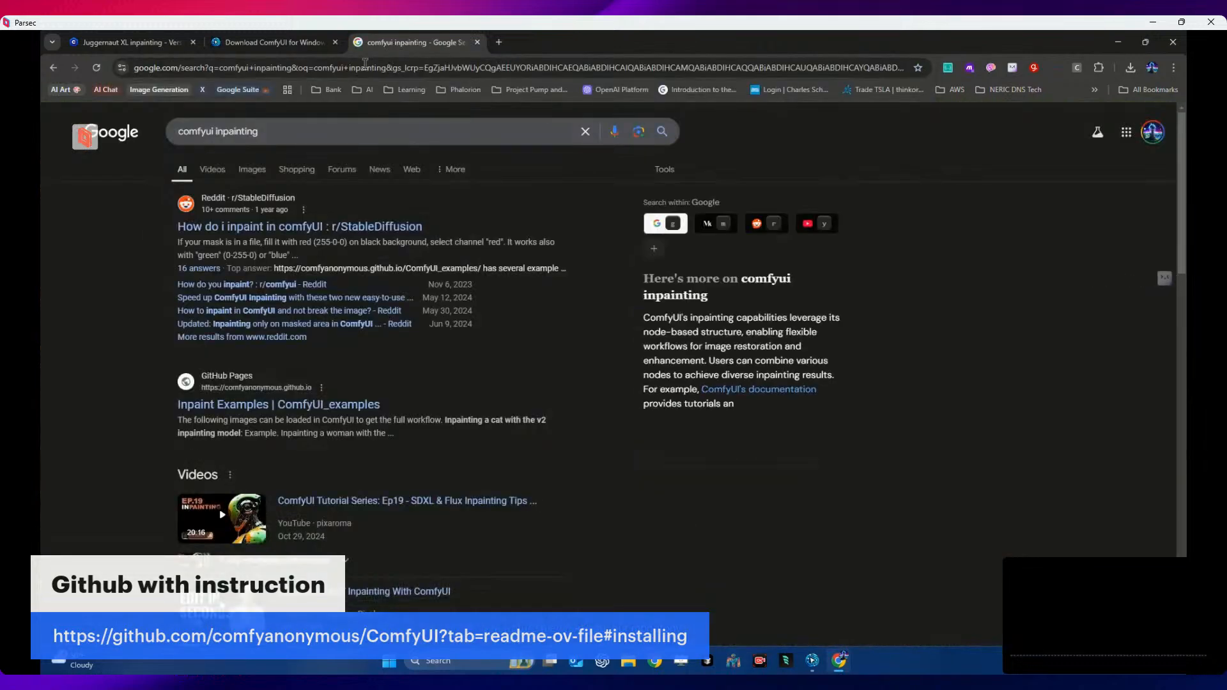
- Open the Reddit thread "How do i inpaint in comfyUI" and examine the inpainting workflow screenshot in its first comment
{"action": "left_click", "coordinate": [301, 227]}
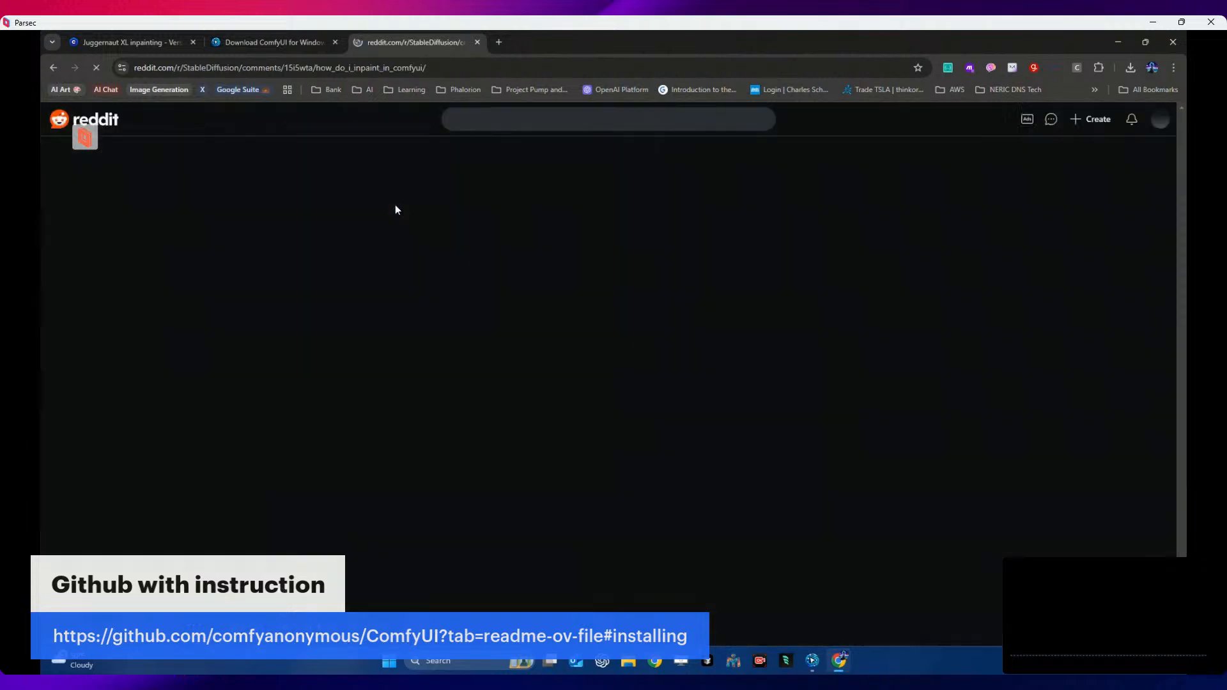
{"action": "scroll", "coordinate": [355, 206], "scroll_direction": "down", "scroll_amount": 1}
{"action": "scroll", "coordinate": [352, 211], "scroll_direction": "down", "scroll_amount": 1}
{"action": "left_click", "coordinate": [482, 314]}
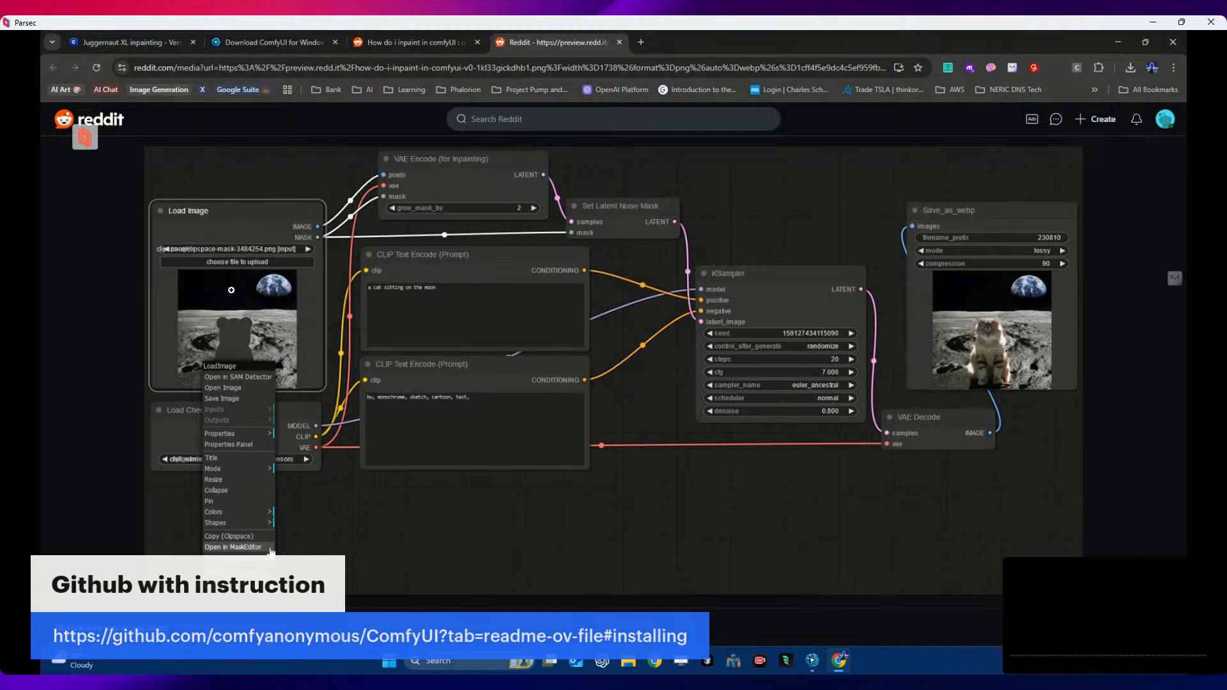
- Return to the Reddit thread, follow its ComfyUI_examples link, and open the Inpainting examples page
{"action": "left_click", "coordinate": [406, 40]}
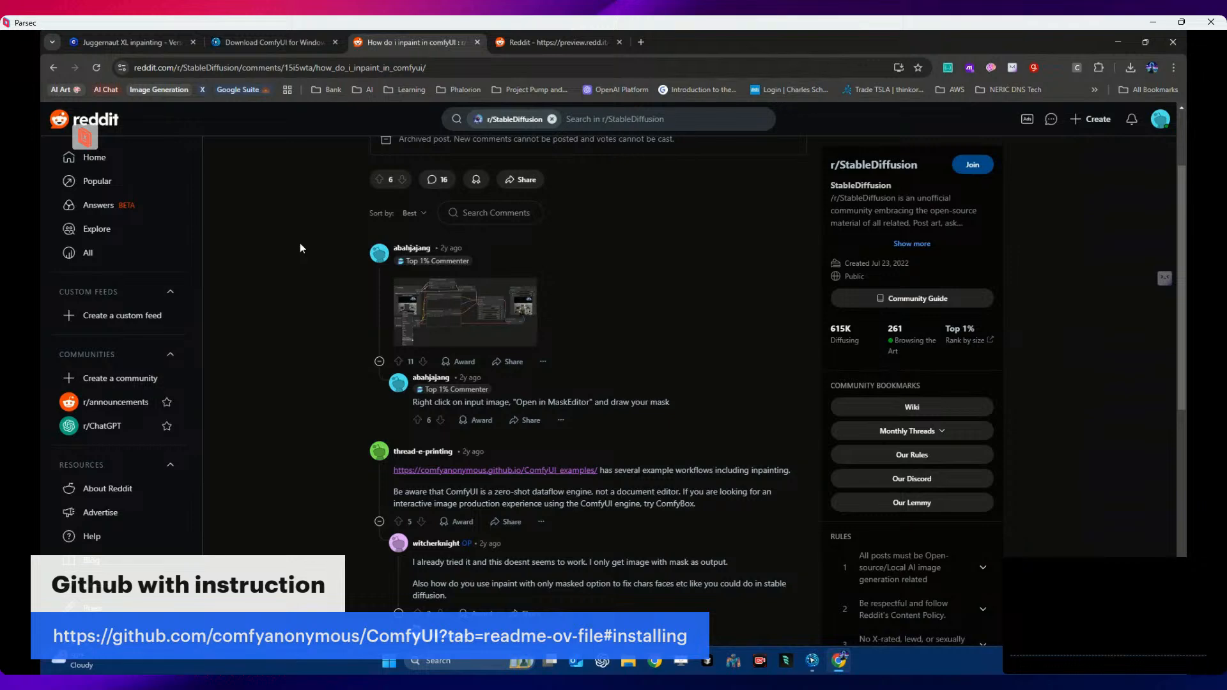
{"action": "scroll", "coordinate": [301, 248], "scroll_direction": "down", "scroll_amount": 1}
{"action": "left_click", "coordinate": [509, 411]}
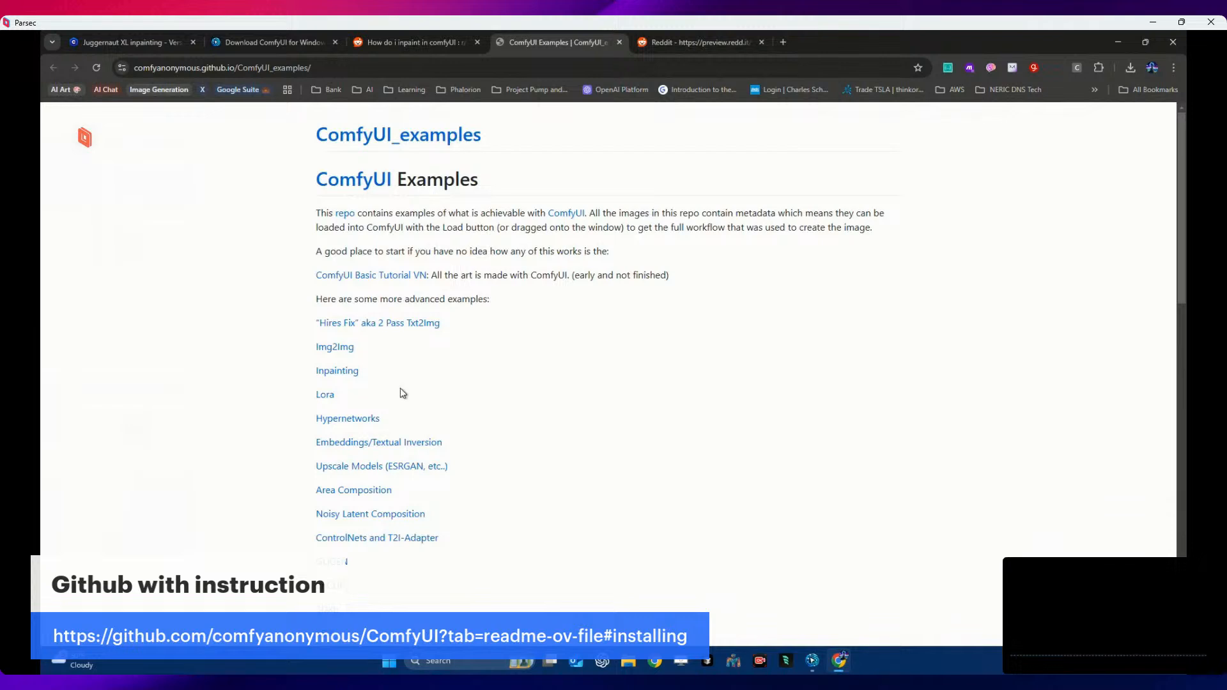
{"action": "left_click", "coordinate": [335, 372]}
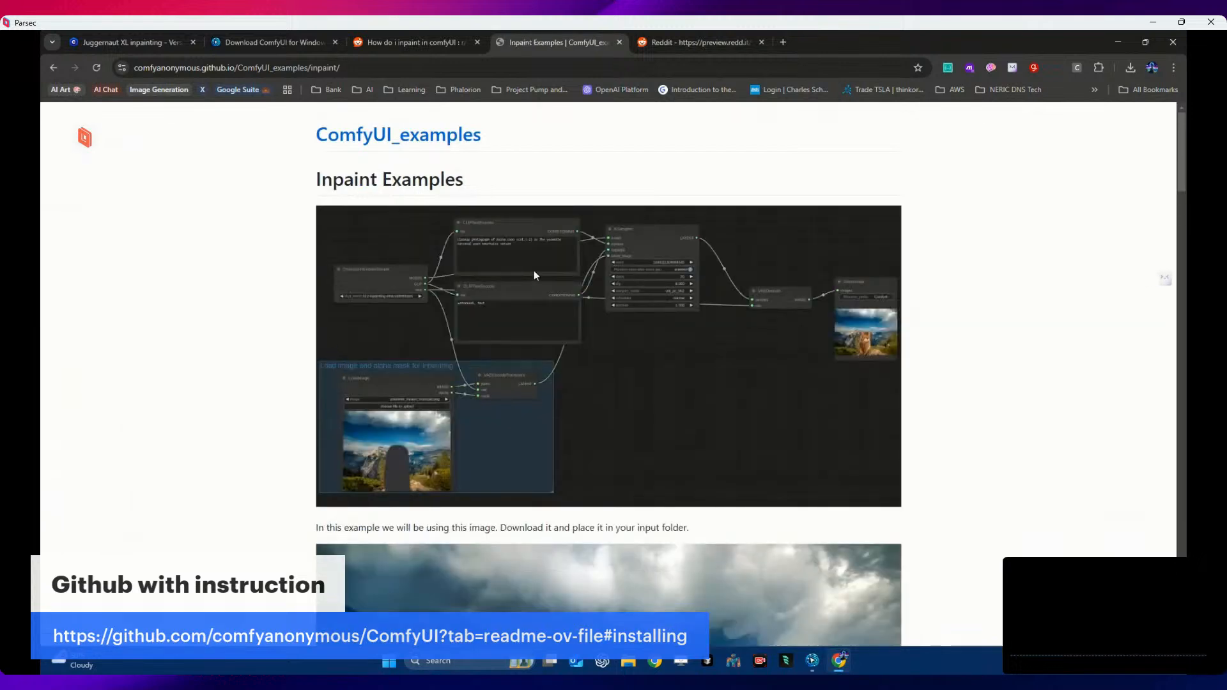
- Examine the inpainting and outpainting examples on the ComfyUI_examples Inpaint Examples page, then return to its workflow image
{"action": "scroll", "coordinate": [535, 270], "scroll_direction": "down", "scroll_amount": 7}
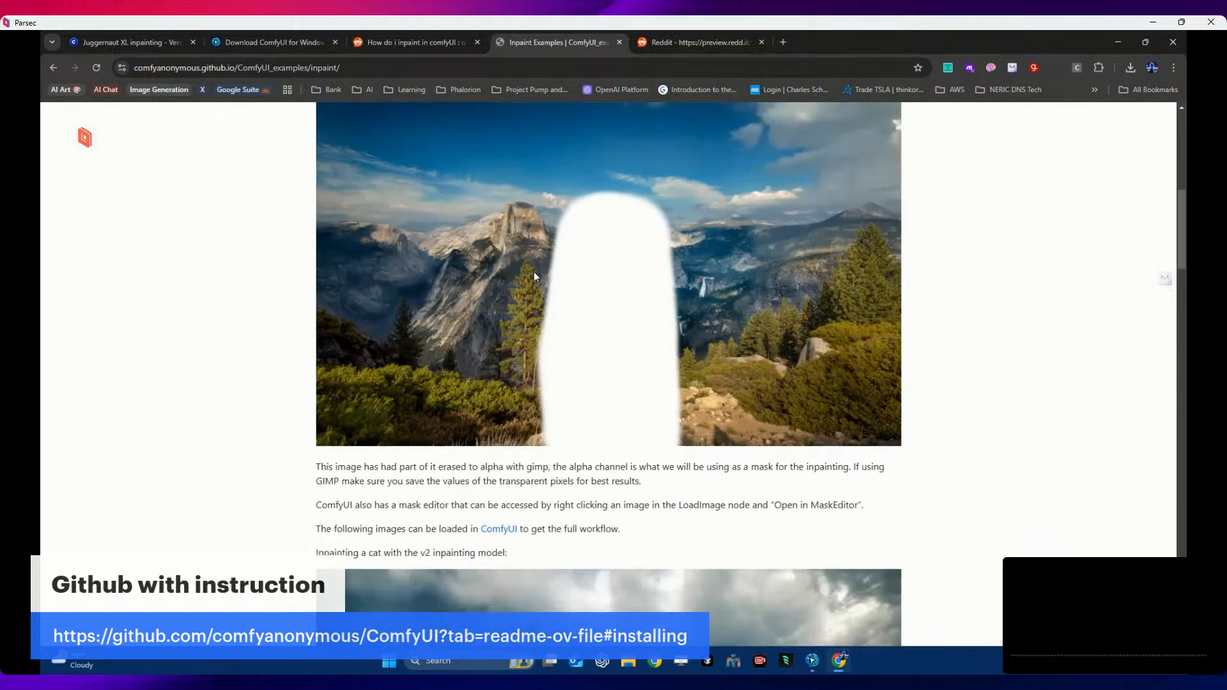
{"action": "scroll", "coordinate": [535, 276], "scroll_direction": "down", "scroll_amount": 3}
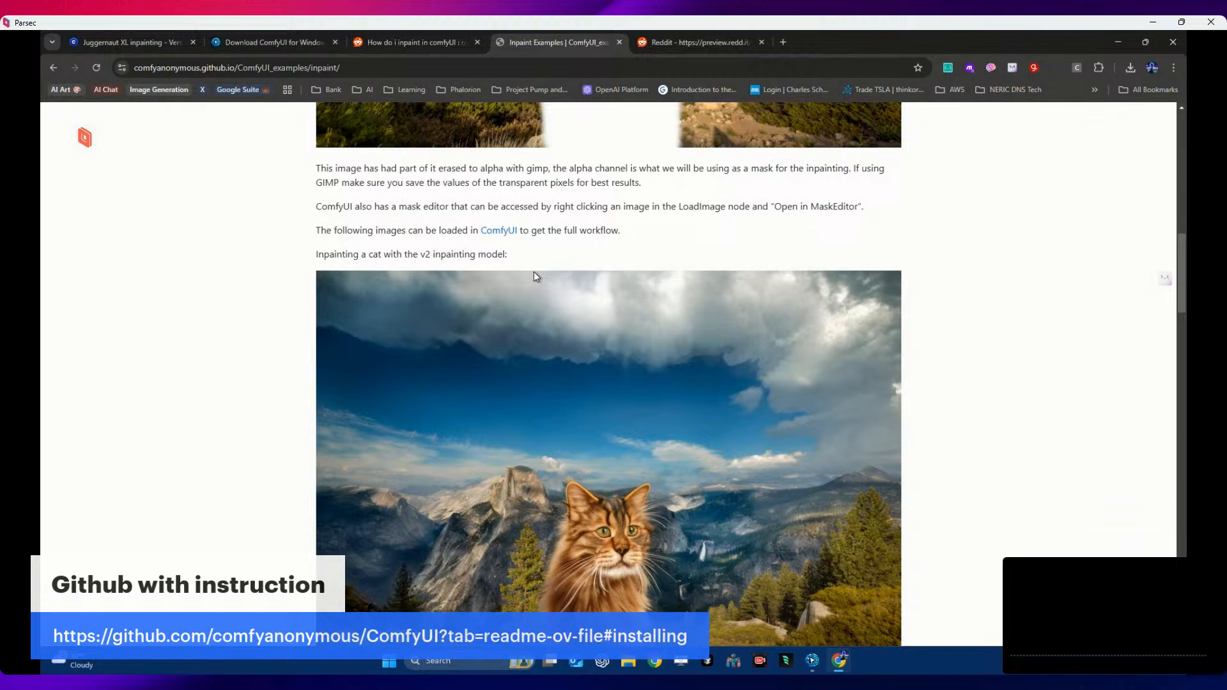
{"action": "scroll", "coordinate": [534, 276], "scroll_direction": "down", "scroll_amount": 4}
{"action": "scroll", "coordinate": [534, 275], "scroll_direction": "down", "scroll_amount": 5}
{"action": "scroll", "coordinate": [535, 274], "scroll_direction": "down", "scroll_amount": 5}
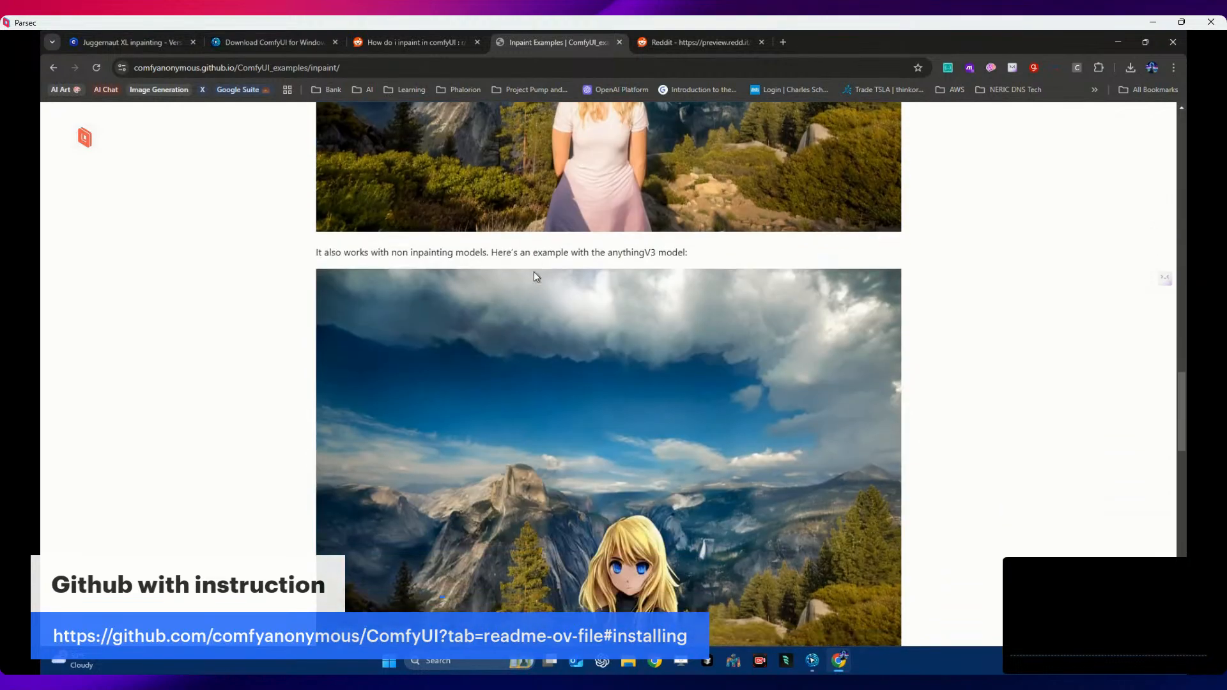
{"action": "scroll", "coordinate": [534, 276], "scroll_direction": "down", "scroll_amount": 15}
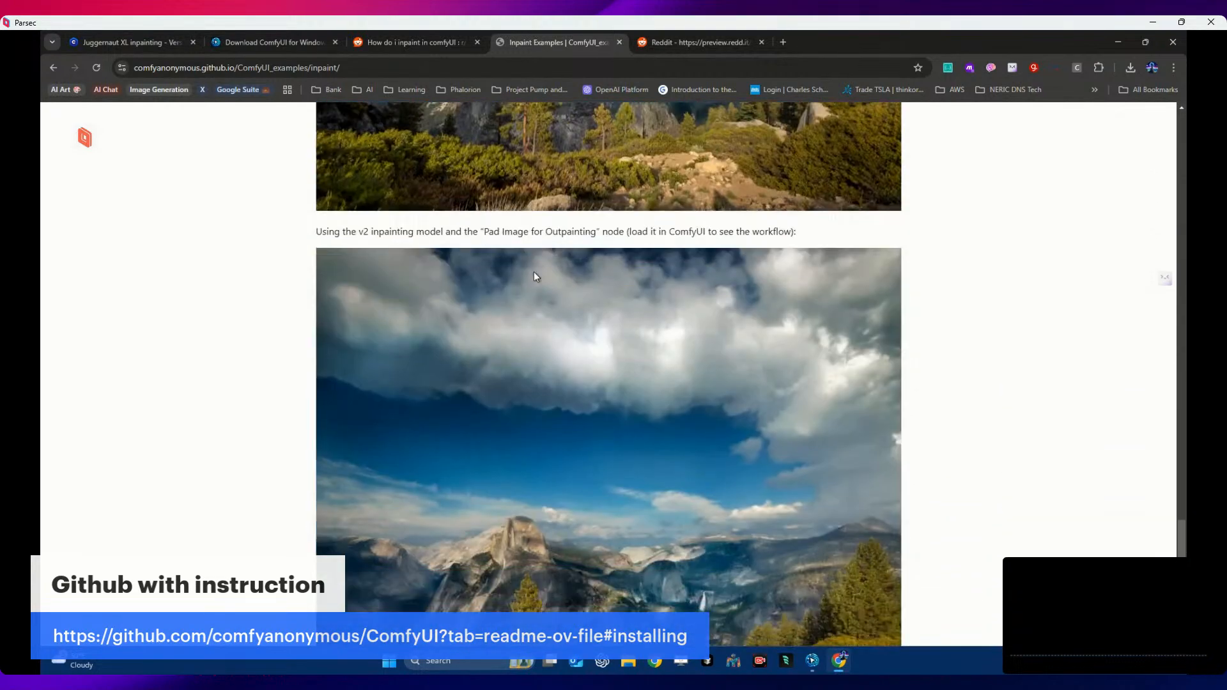
{"action": "scroll", "coordinate": [578, 417], "scroll_direction": "up", "scroll_amount": 10}
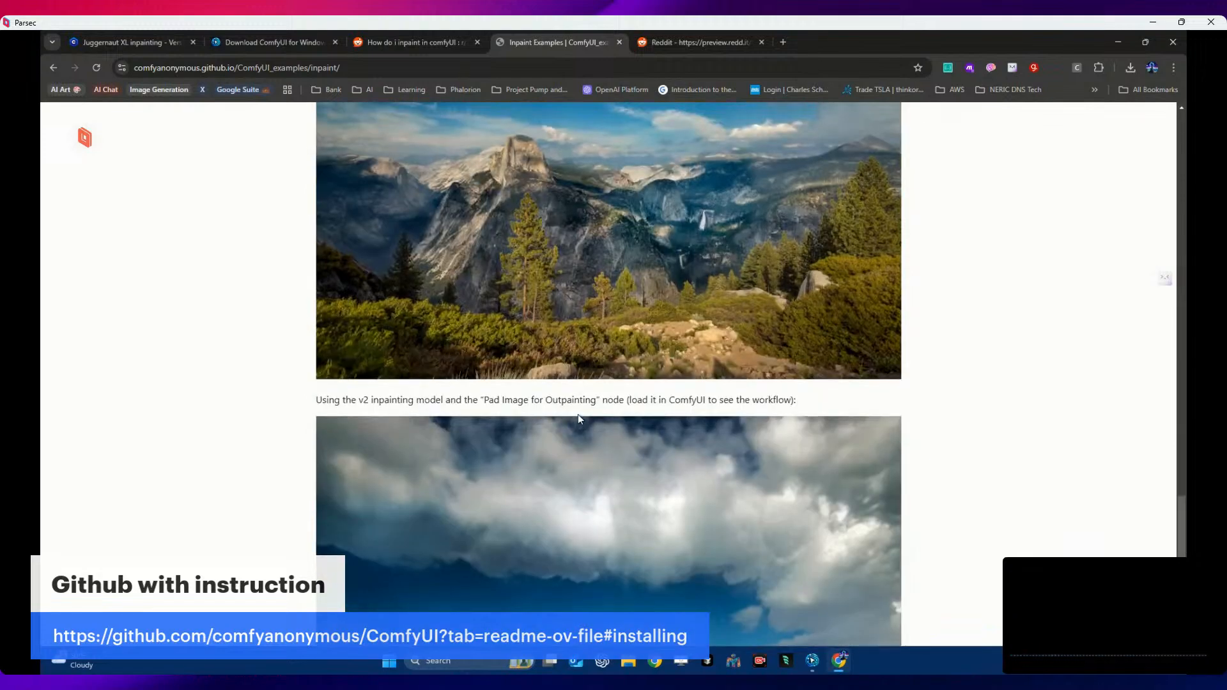
{"action": "scroll", "coordinate": [580, 415], "scroll_direction": "up", "scroll_amount": 10}
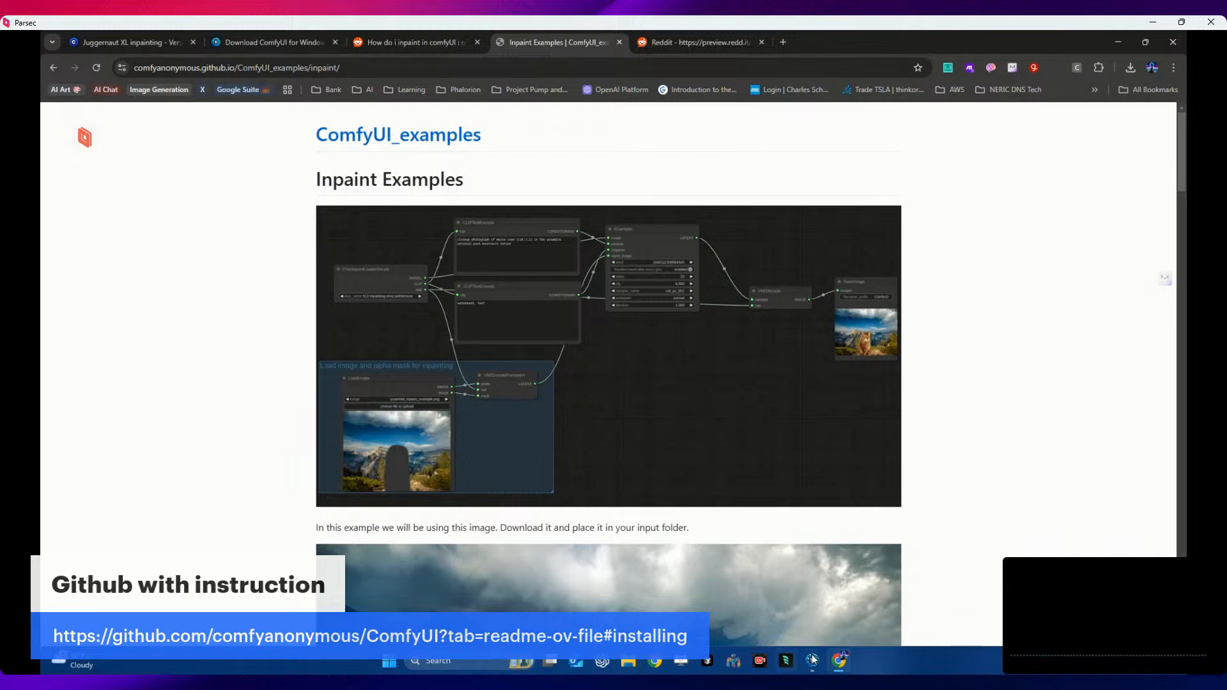
- Switch to ComfyUI and move the negative prompt node beneath the KSampler node
{"action": "mouse_move", "coordinate": [841, 664]}
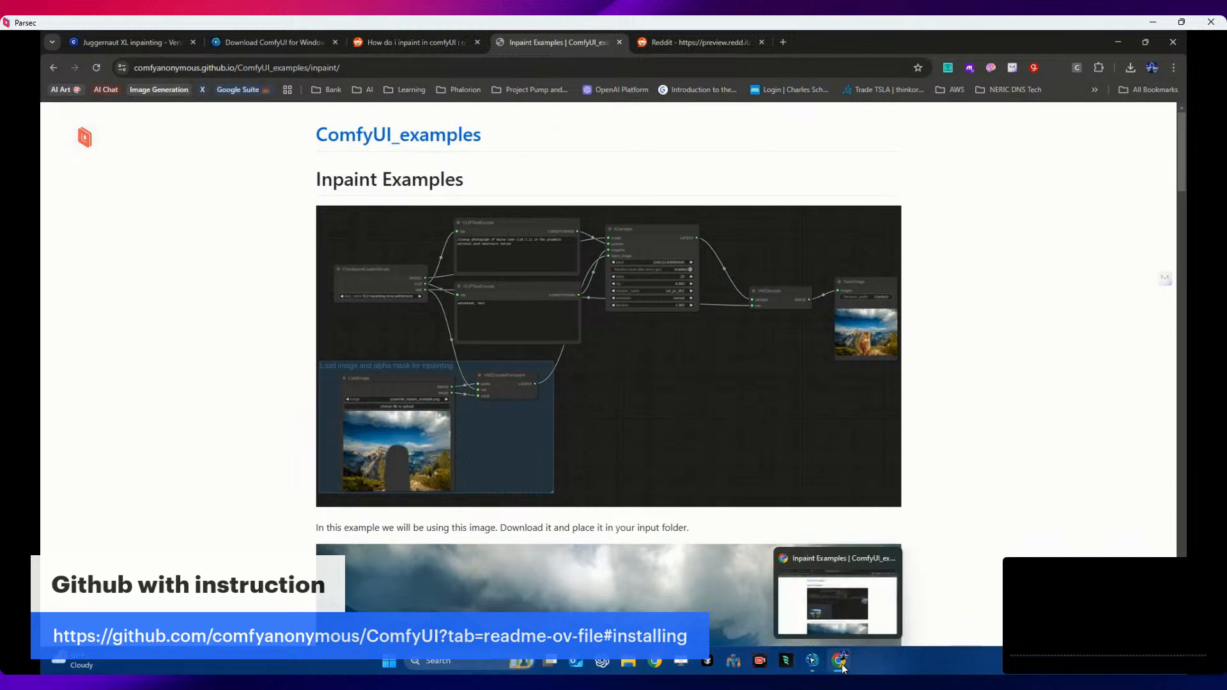
{"action": "left_click", "coordinate": [812, 662]}
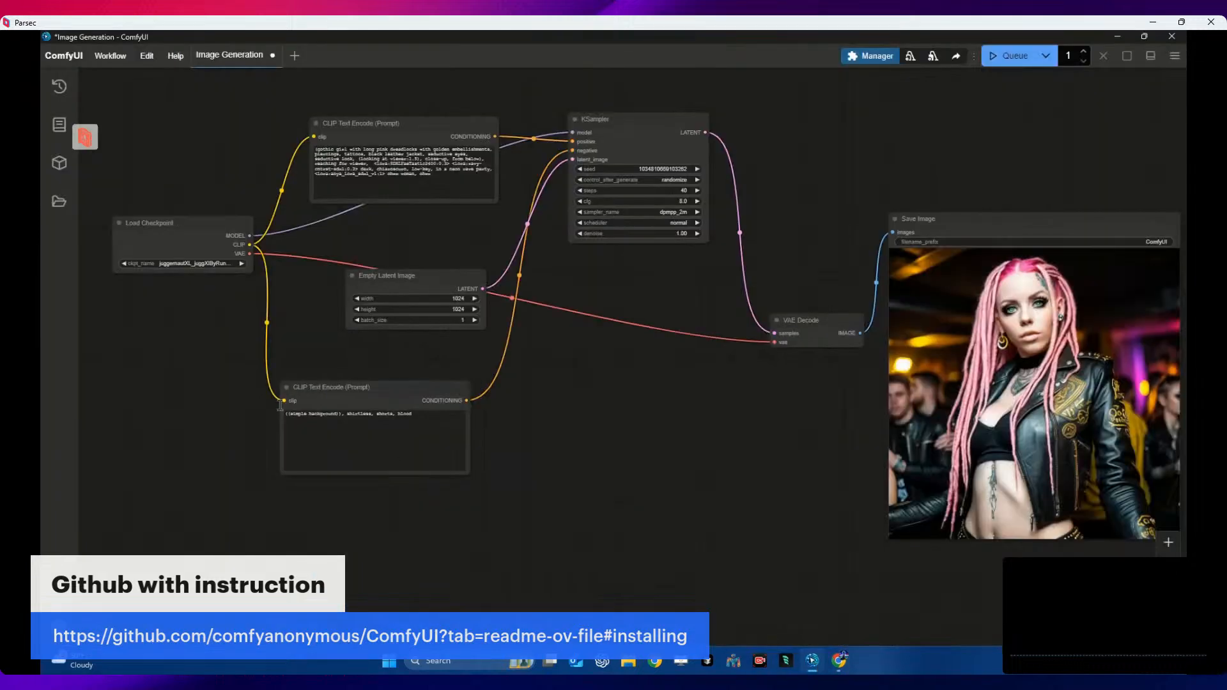
{"action": "left_click_drag", "start_coordinate": [390, 388], "coordinate": [625, 313]}
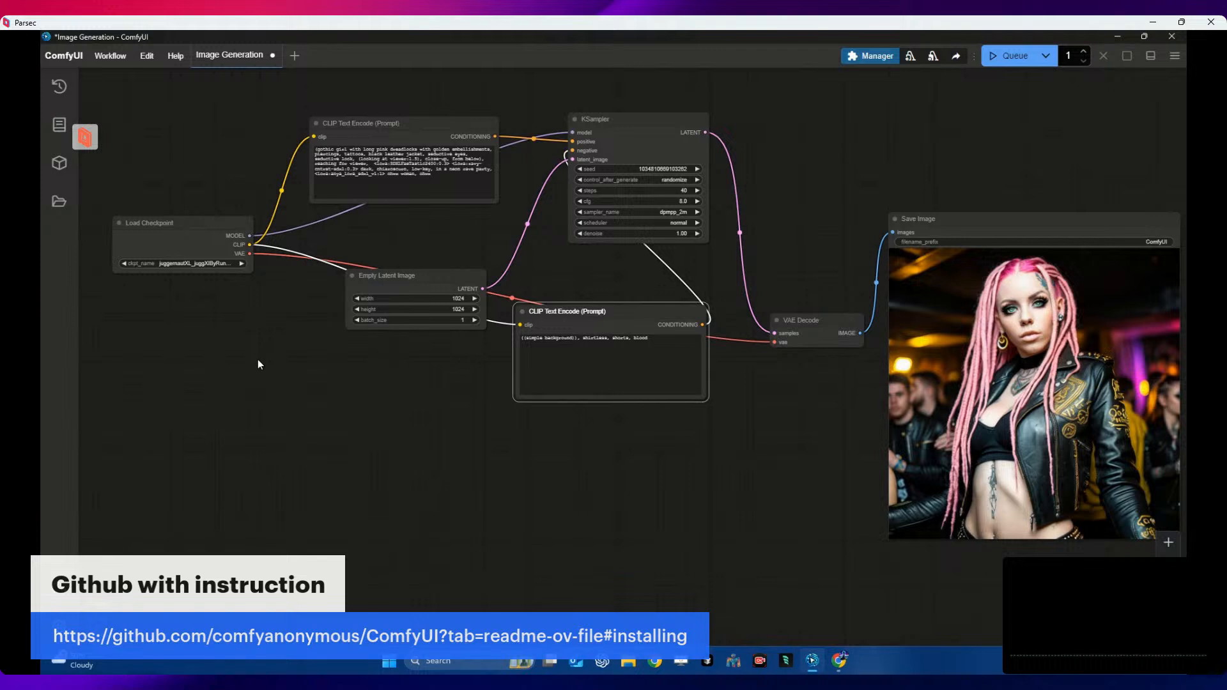
- Browse the node types available to add, including the loaders, sampling and InspirePack categories
{"action": "right_click", "coordinate": [258, 356]}
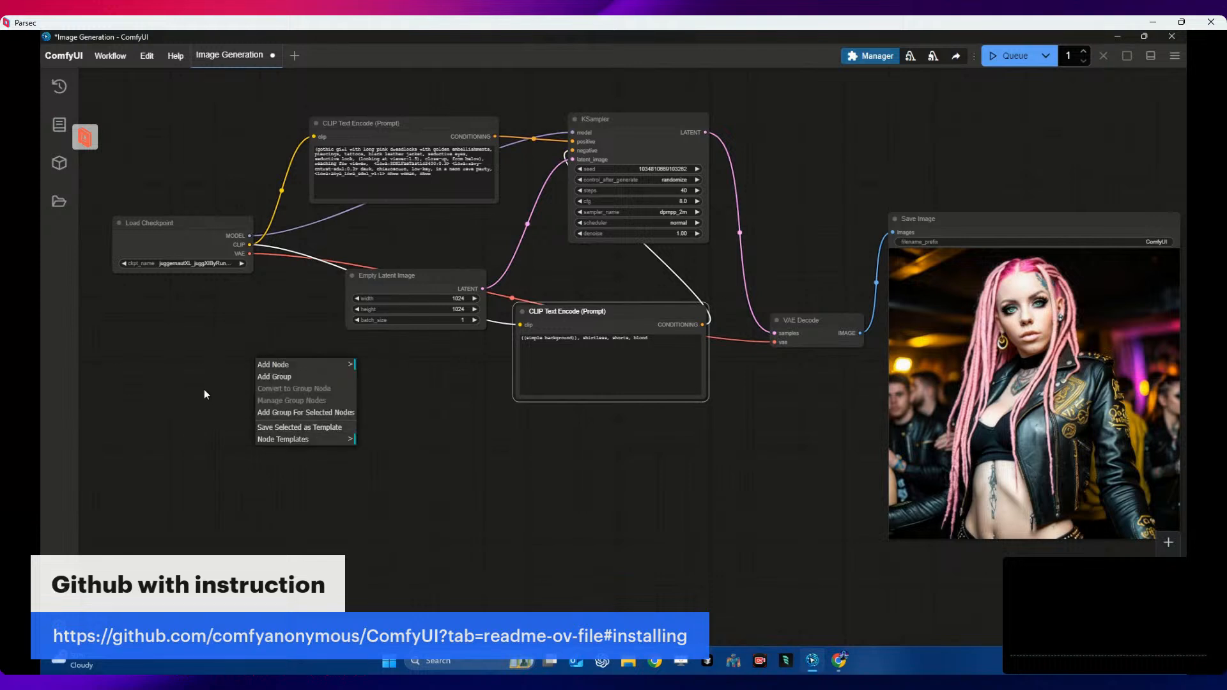
{"action": "left_click", "coordinate": [273, 369]}
{"action": "left_click", "coordinate": [377, 391]}
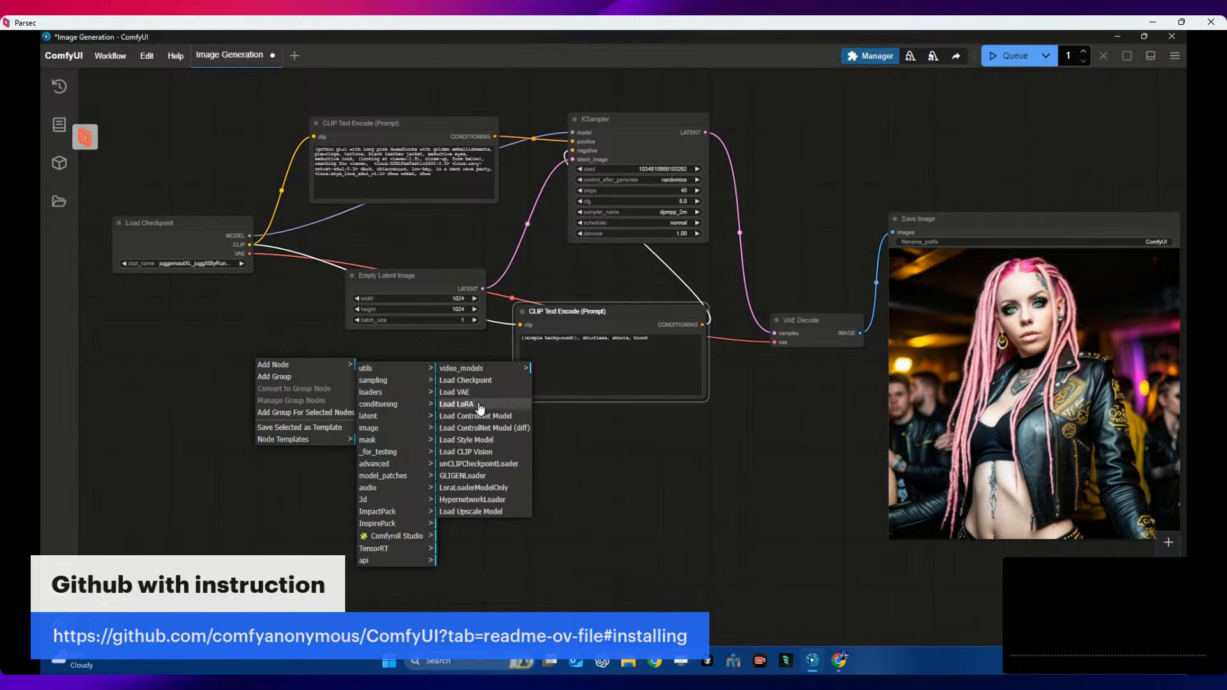
{"action": "left_click", "coordinate": [470, 373]}
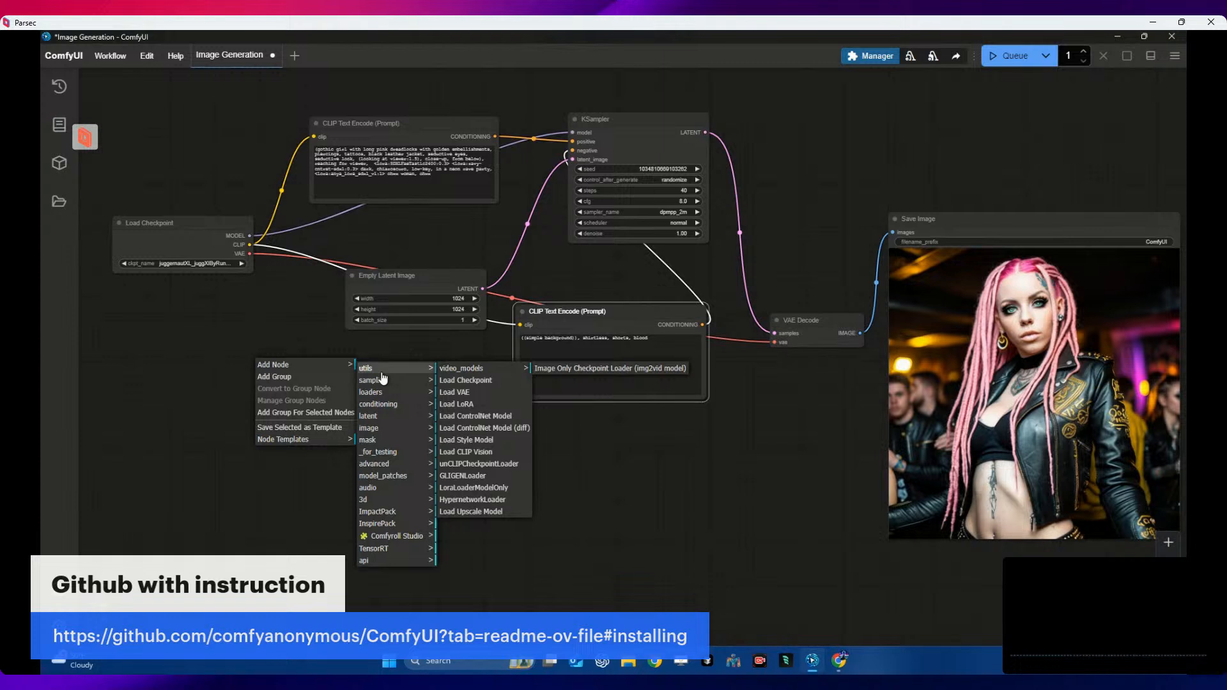
{"action": "left_click", "coordinate": [389, 397]}
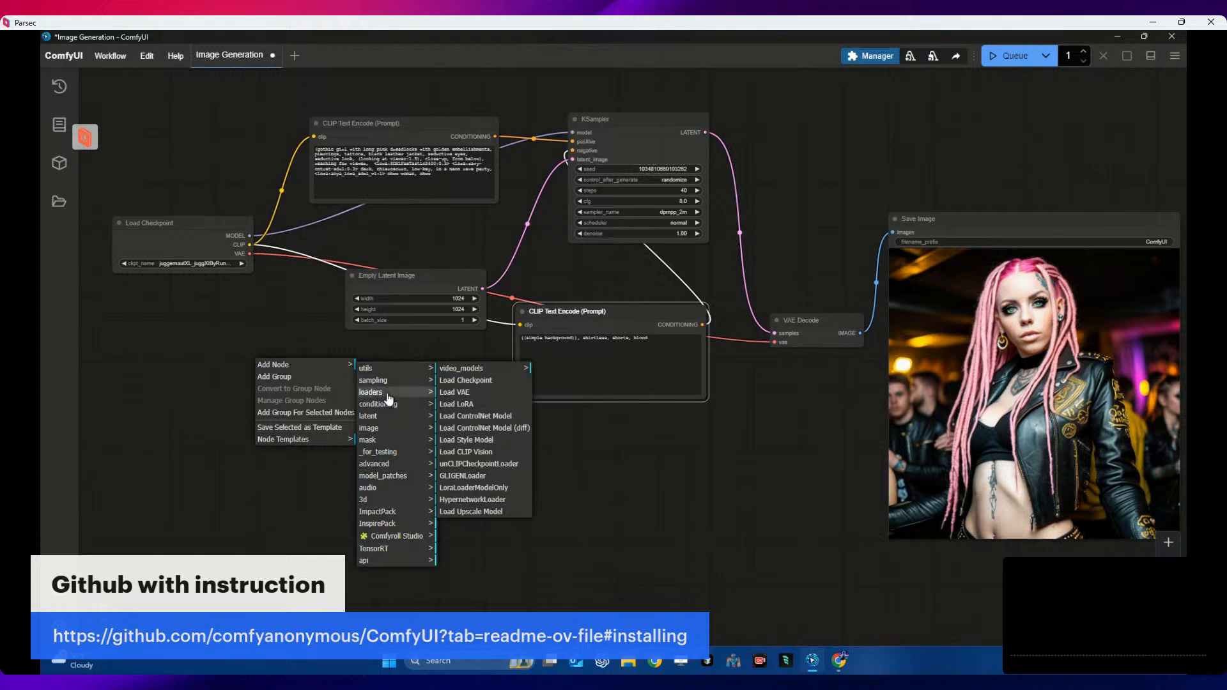
{"action": "left_click", "coordinate": [389, 371]}
{"action": "left_click", "coordinate": [383, 381]}
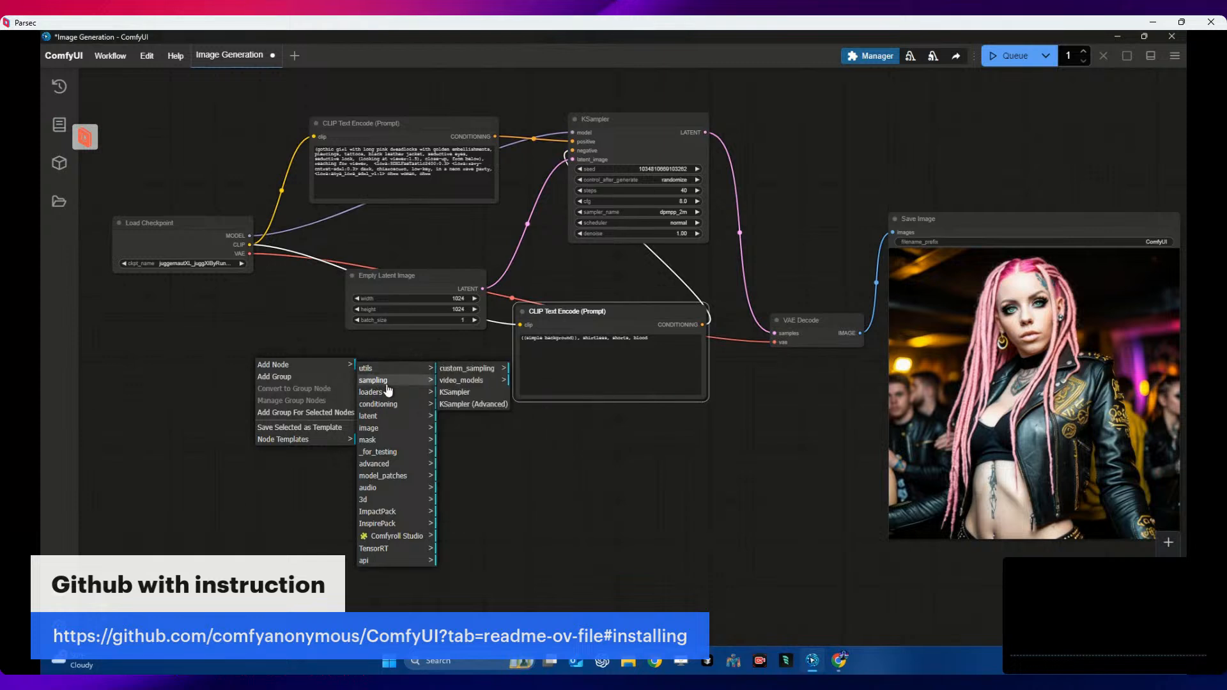
{"action": "left_click", "coordinate": [389, 395]}
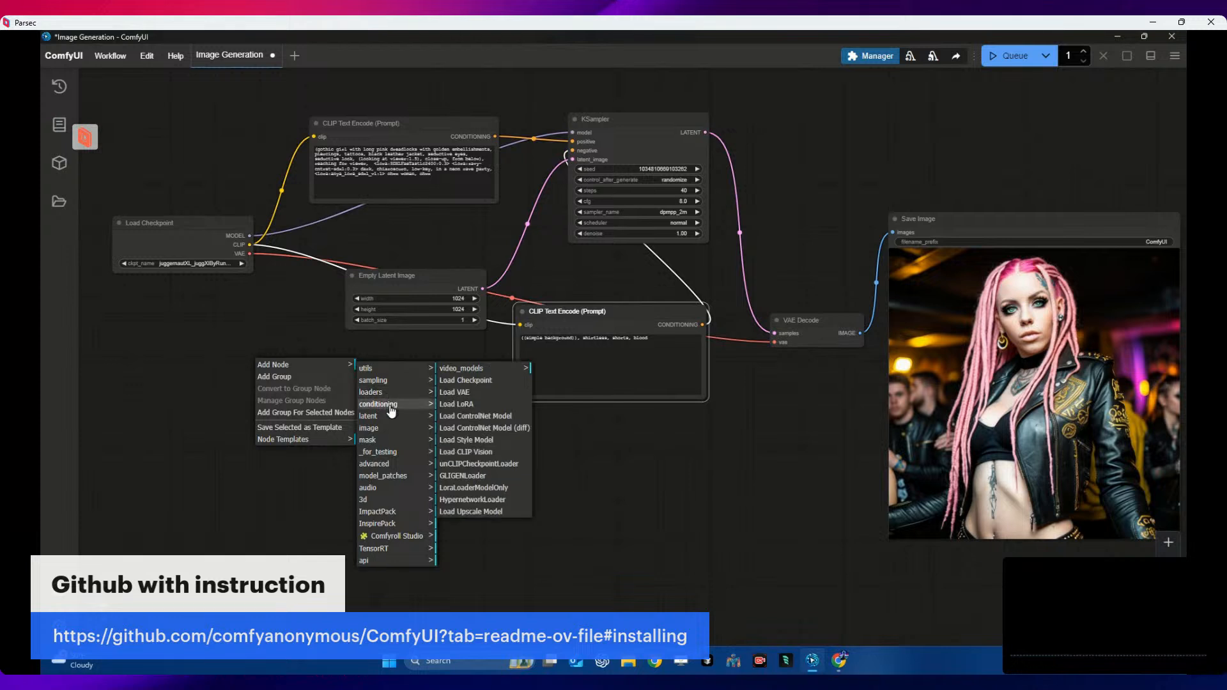
{"action": "left_click", "coordinate": [390, 524]}
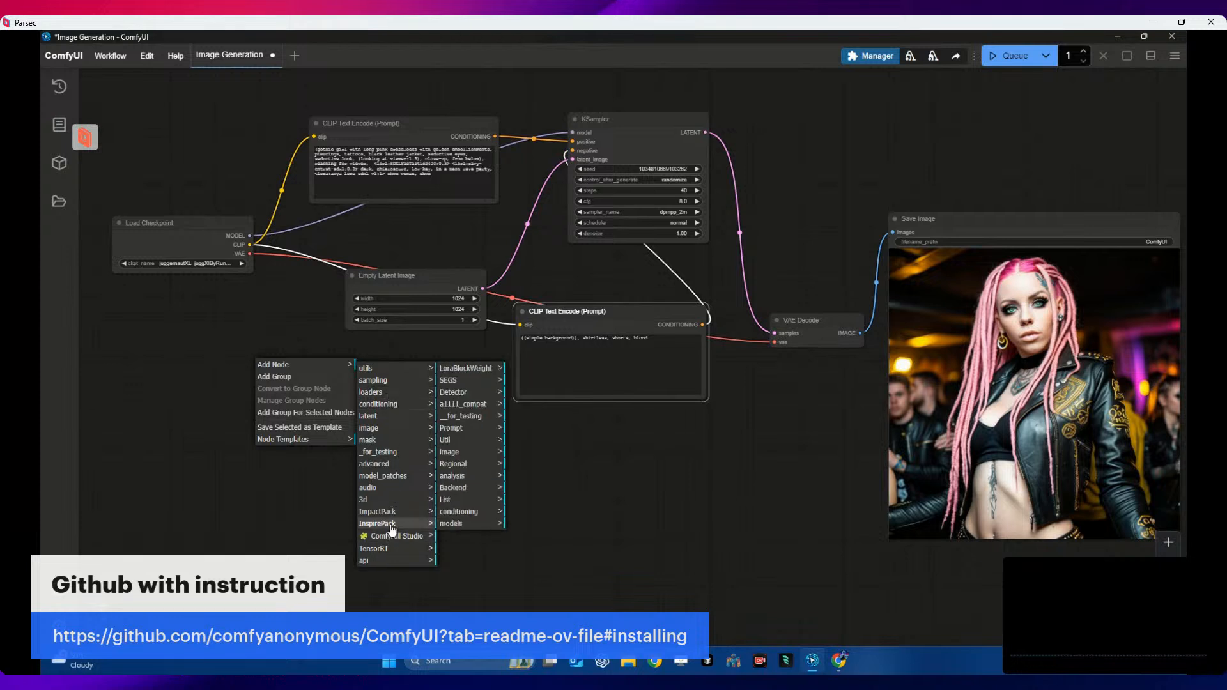
{"action": "left_click", "coordinate": [458, 442]}
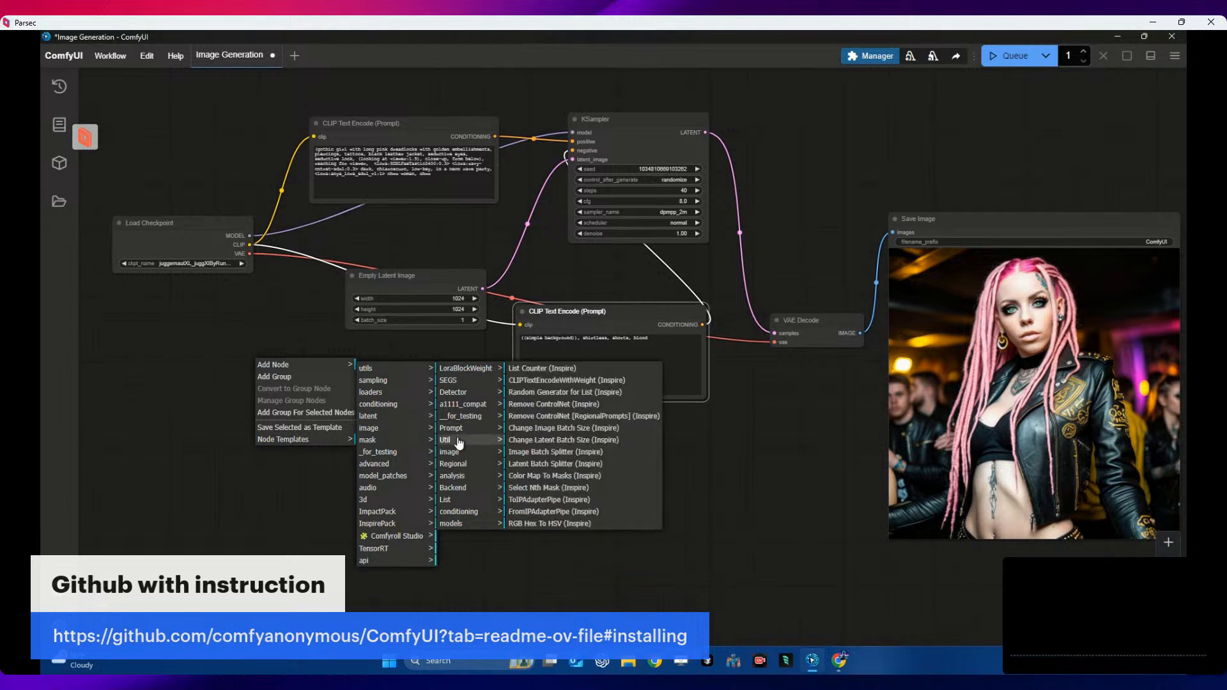
{"action": "left_click", "coordinate": [452, 513]}
{"action": "left_click", "coordinate": [452, 524]}
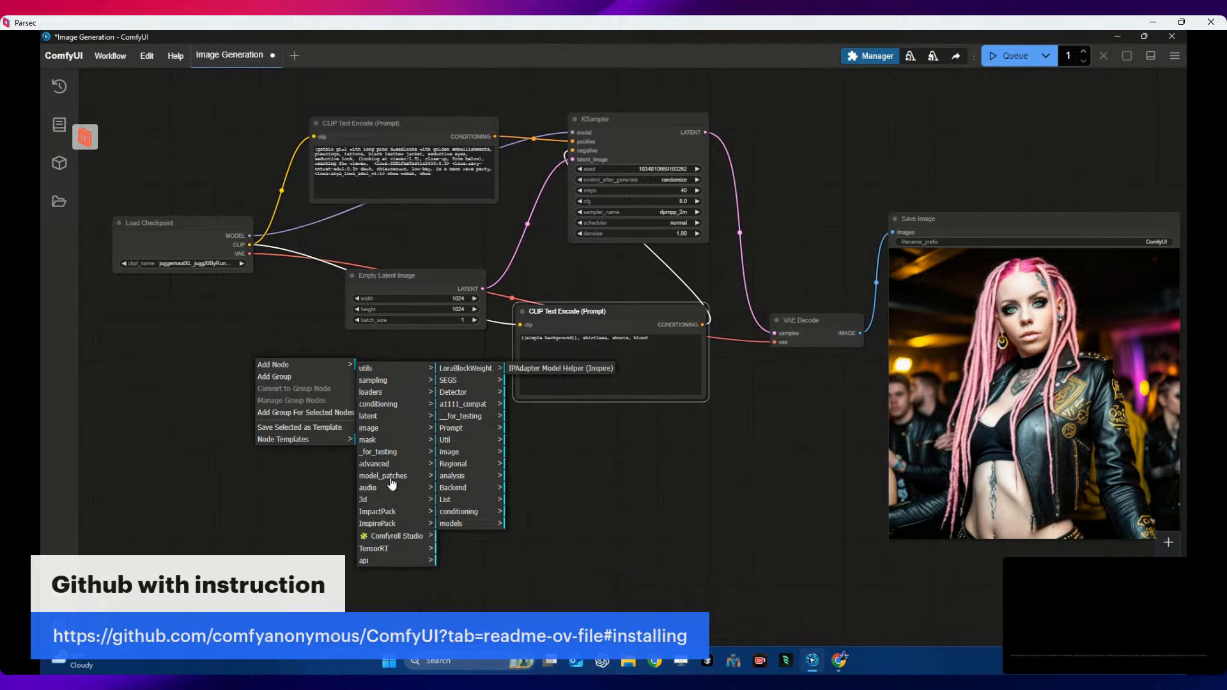
- Add a Load Image node from the image category and place it below the Load Checkpoint node
{"action": "left_click", "coordinate": [396, 430]}
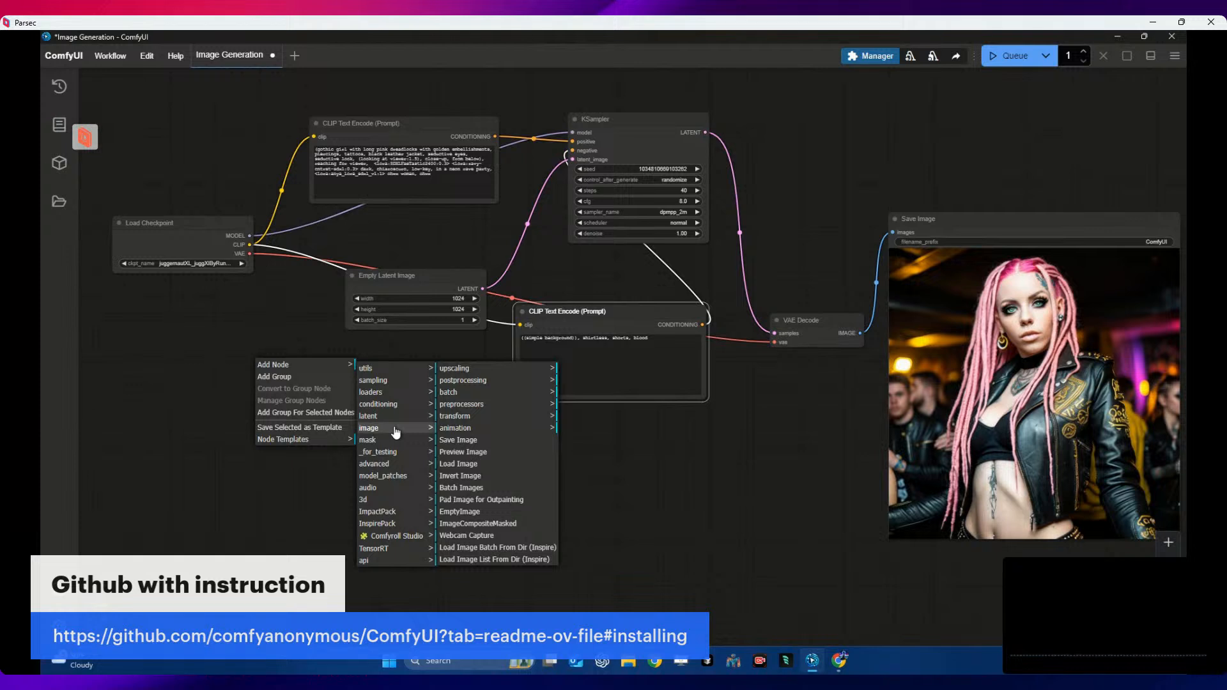
{"action": "left_click", "coordinate": [455, 464]}
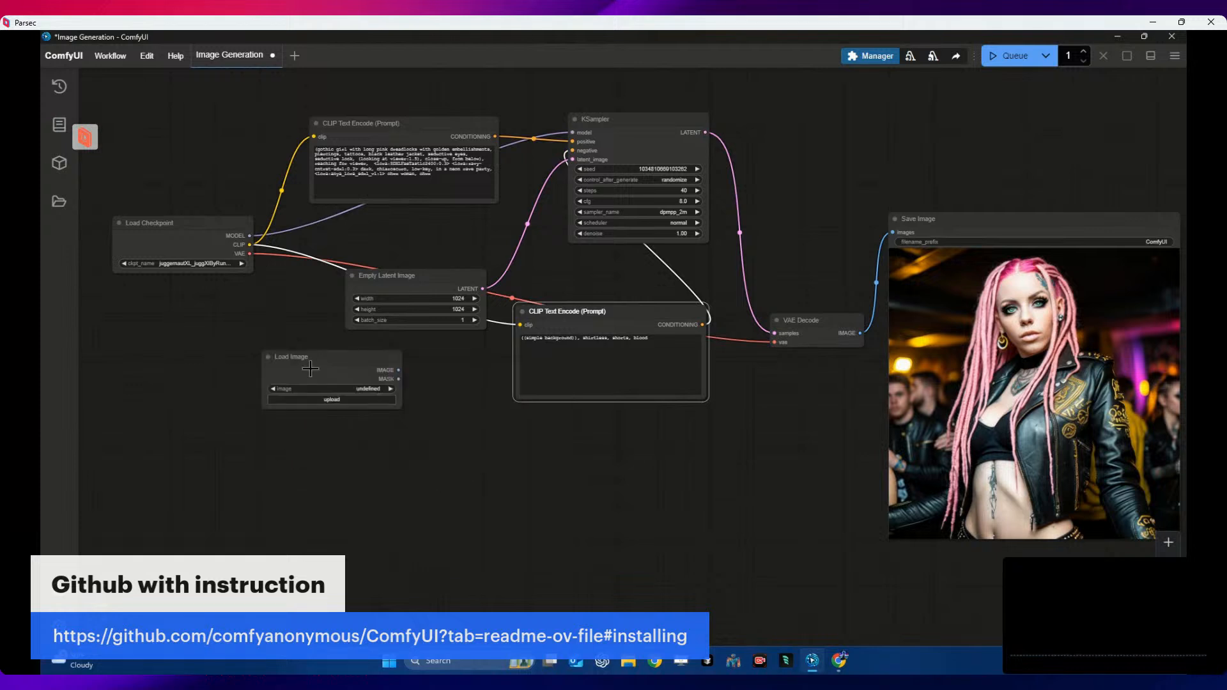
{"action": "left_click_drag", "start_coordinate": [301, 365], "coordinate": [230, 416]}
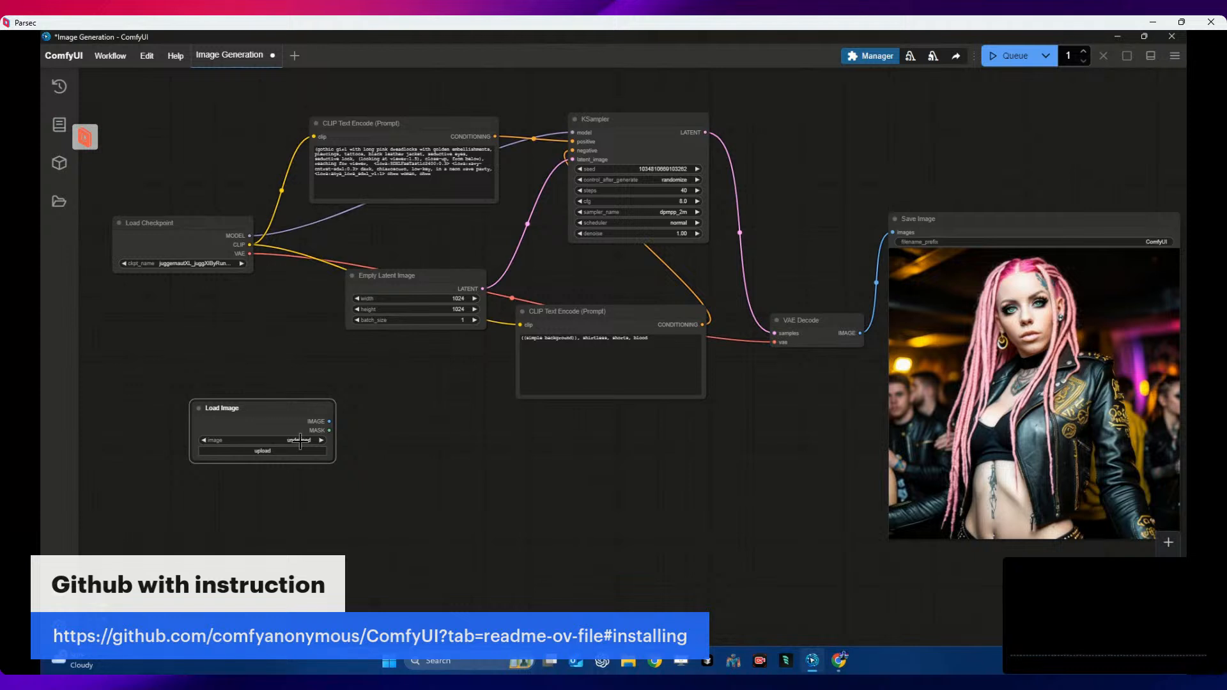
- Upload dhqmnsb-6a0bd603-c876-47d5-afdb (1).jpg from the Pictures folder into the Load Image node
{"action": "left_click", "coordinate": [281, 450]}
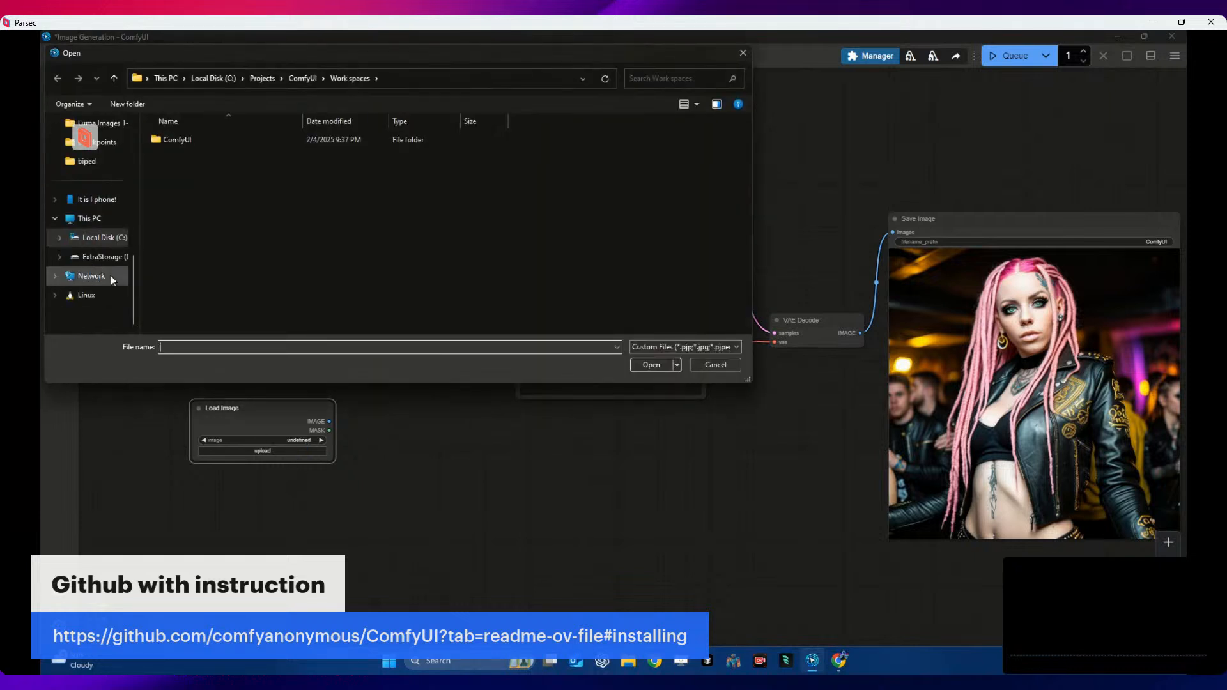
{"action": "scroll", "coordinate": [96, 281], "scroll_direction": "up", "scroll_amount": 3}
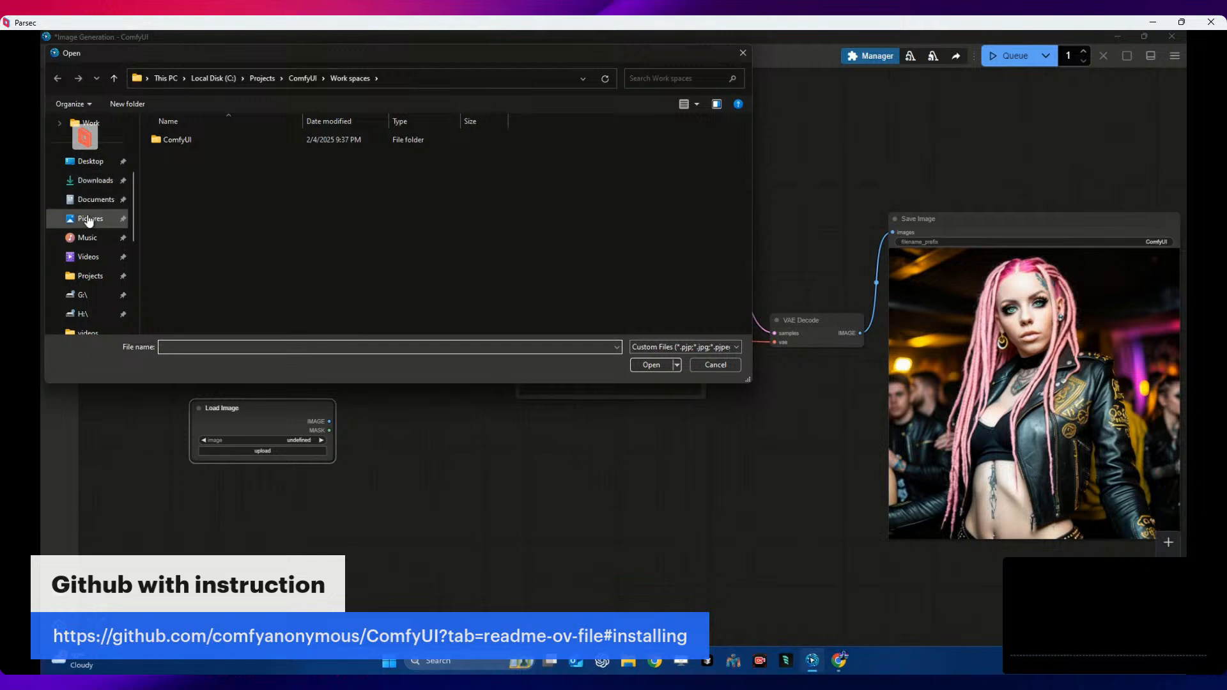
{"action": "left_click", "coordinate": [84, 219]}
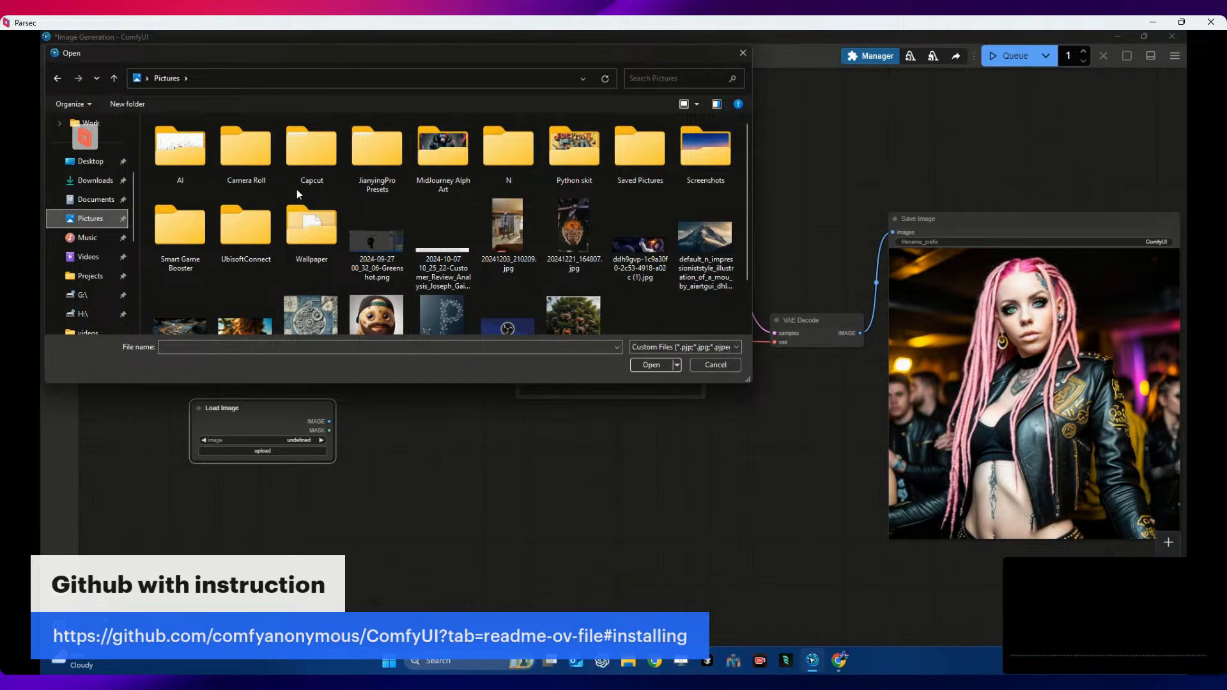
{"action": "scroll", "coordinate": [353, 186], "scroll_direction": "down", "scroll_amount": 1}
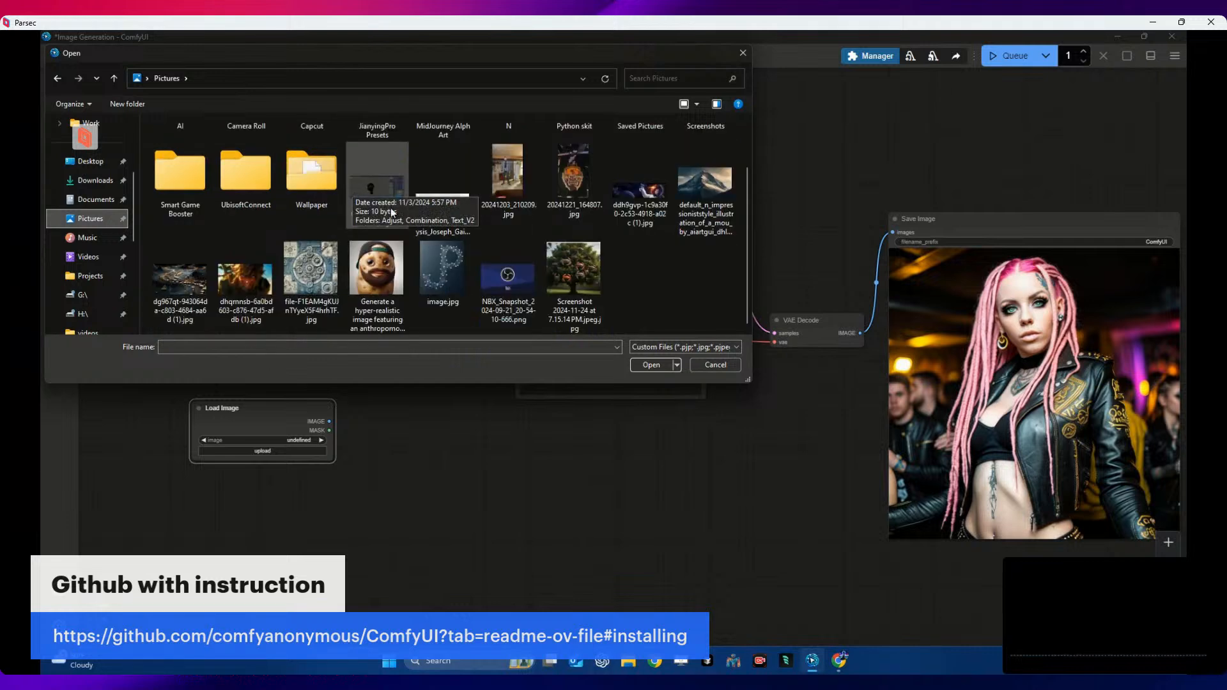
{"action": "scroll", "coordinate": [355, 187], "scroll_direction": "up", "scroll_amount": 1}
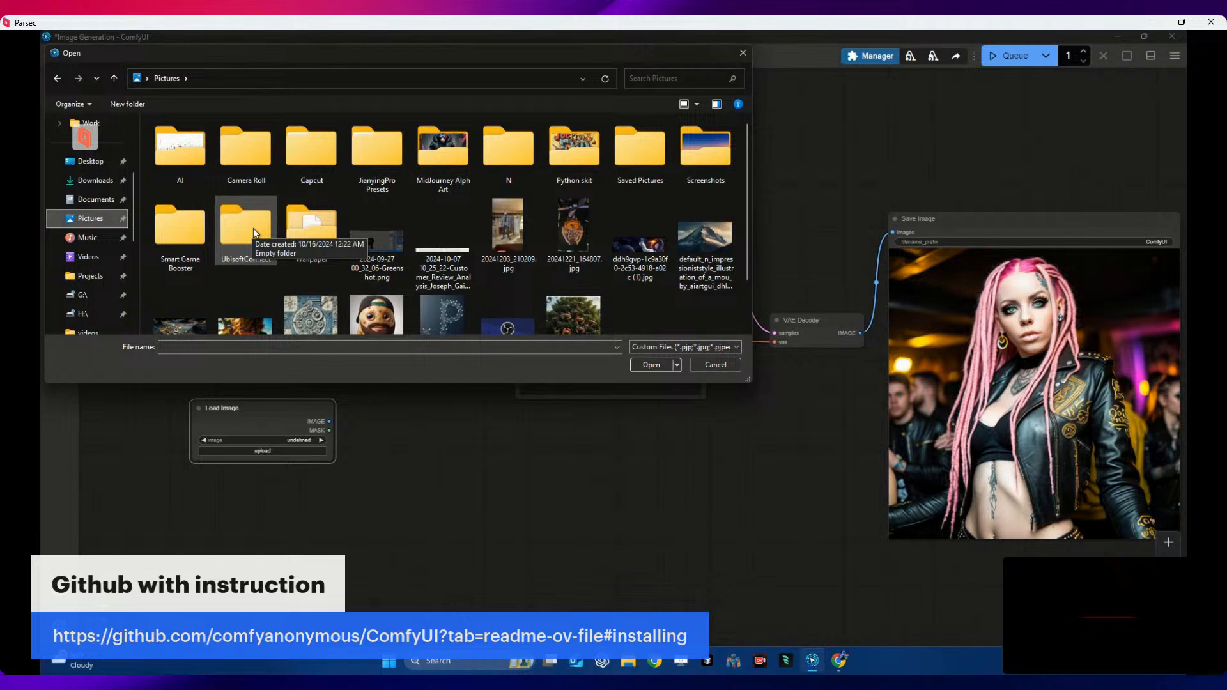
{"action": "scroll", "coordinate": [249, 236], "scroll_direction": "down", "scroll_amount": 1}
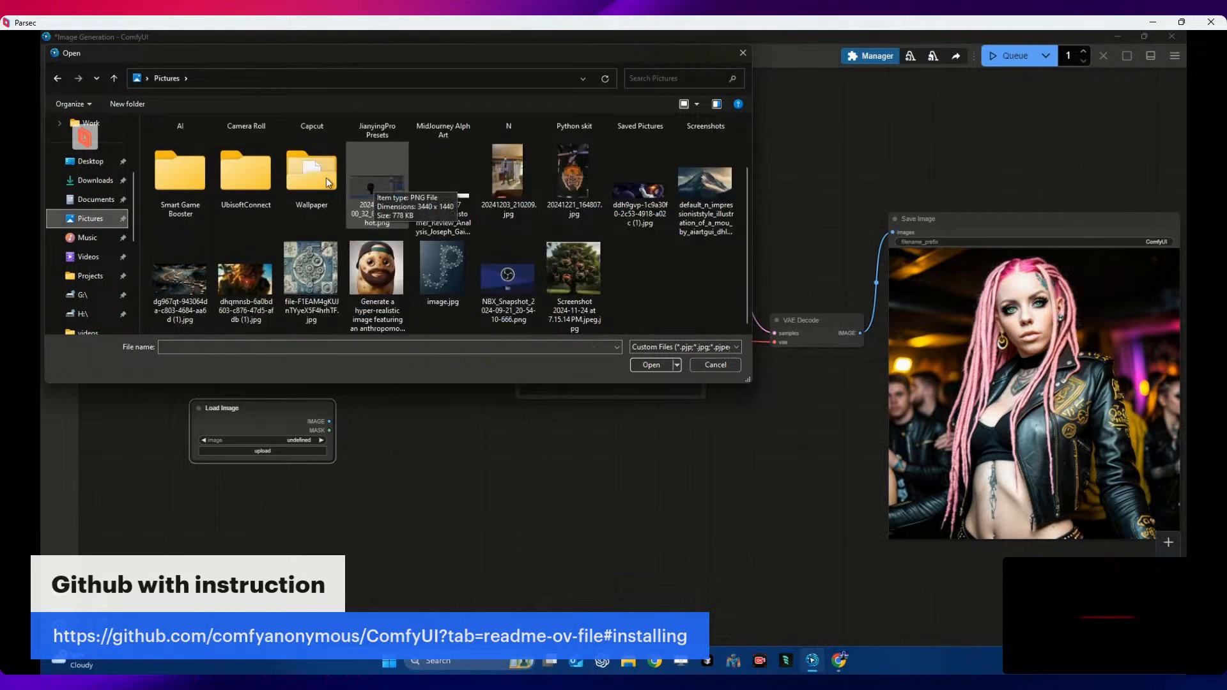
{"action": "double_click", "coordinate": [245, 284]}
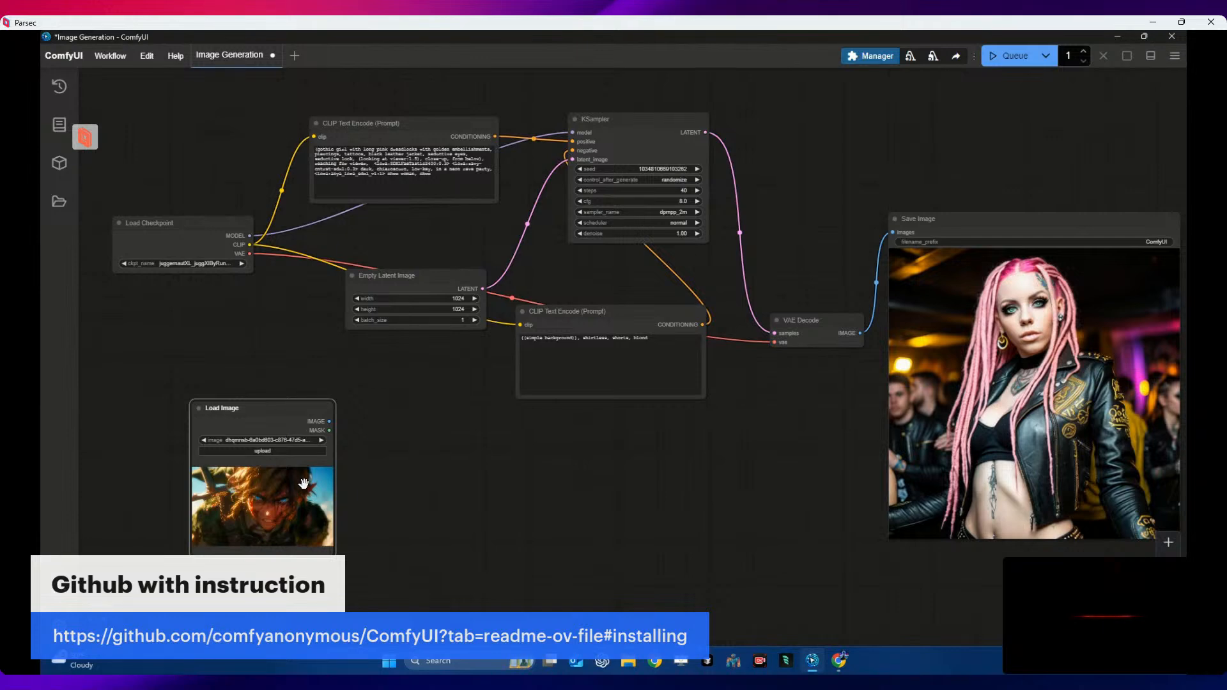
{"action": "scroll", "coordinate": [281, 403], "scroll_direction": "down", "scroll_amount": 2}
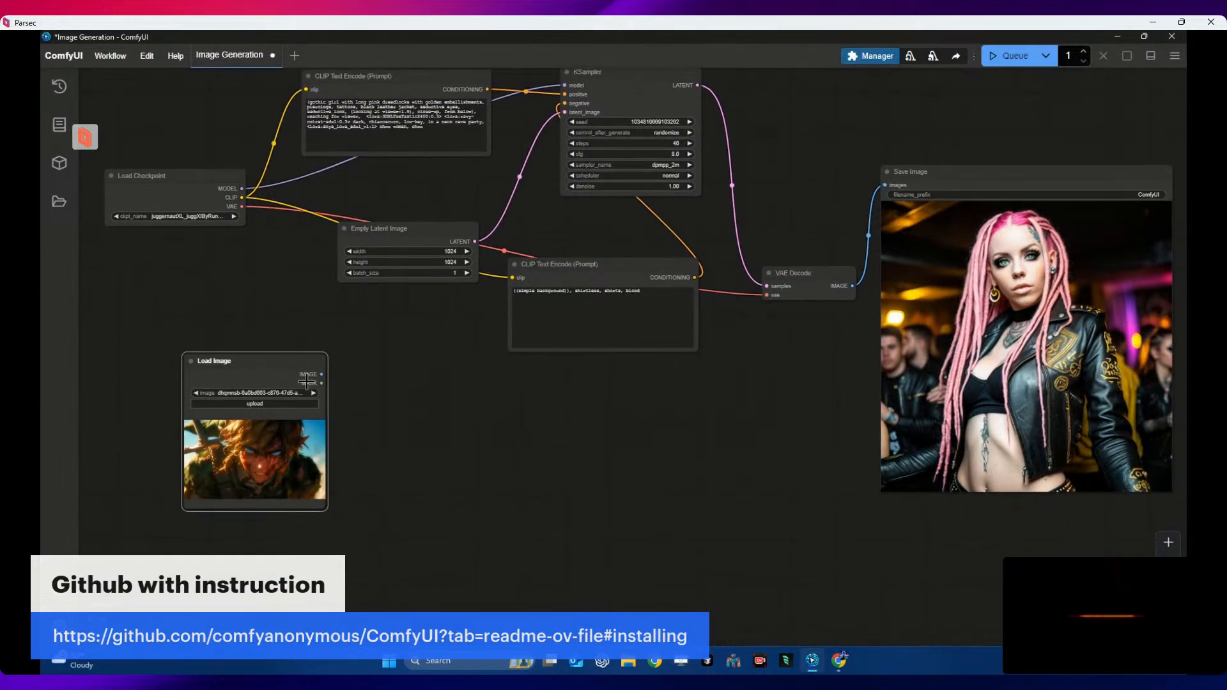
{"action": "scroll", "coordinate": [295, 374], "scroll_direction": "down", "scroll_amount": 2}
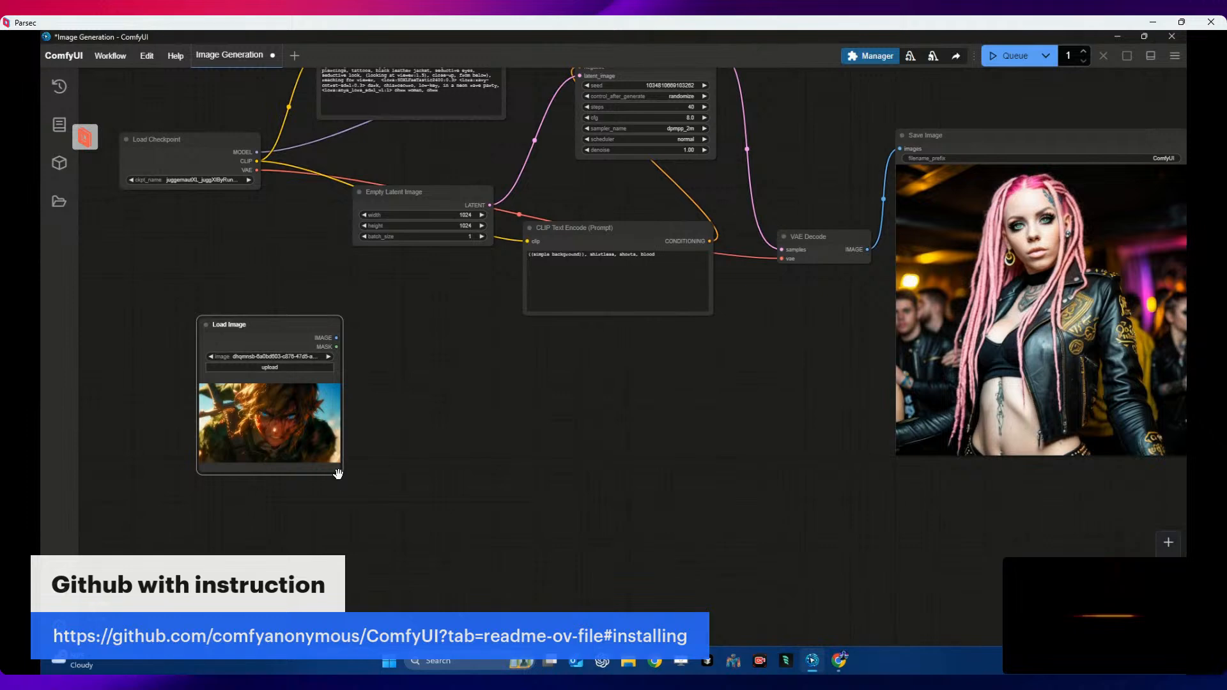
{"action": "left_click_drag", "start_coordinate": [268, 477], "coordinate": [245, 508]}
{"action": "scroll", "coordinate": [293, 466], "scroll_direction": "up", "scroll_amount": 4}
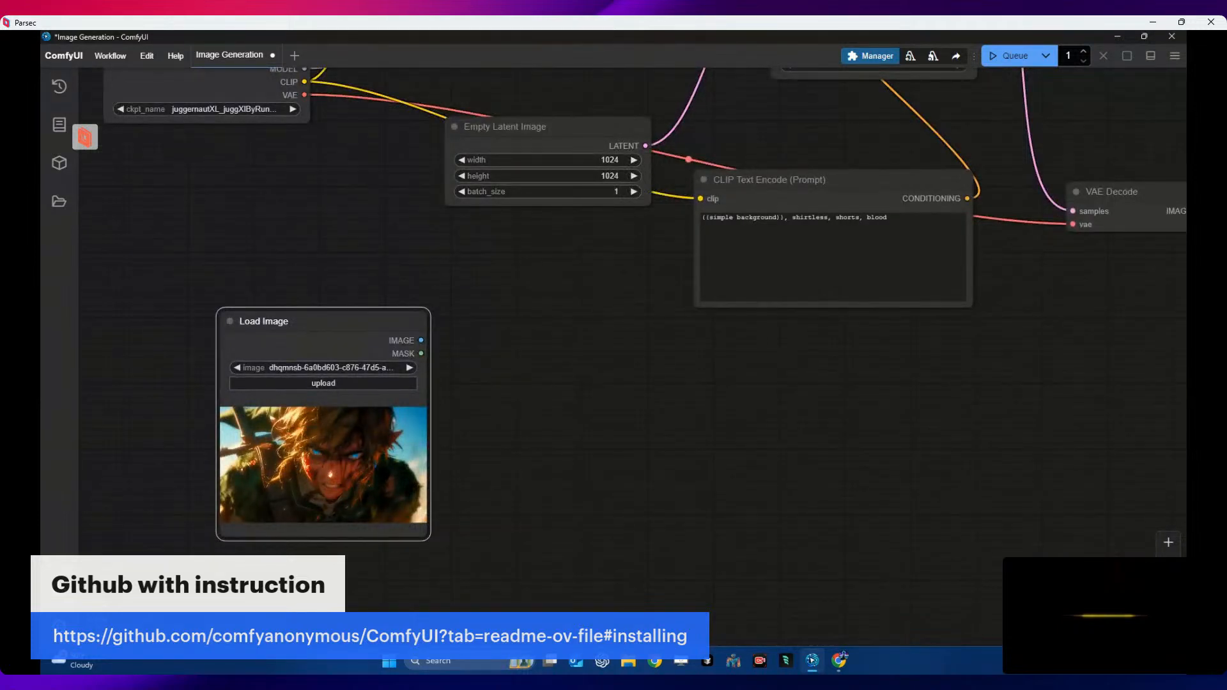
{"action": "left_click_drag", "start_coordinate": [344, 328], "coordinate": [400, 339]}
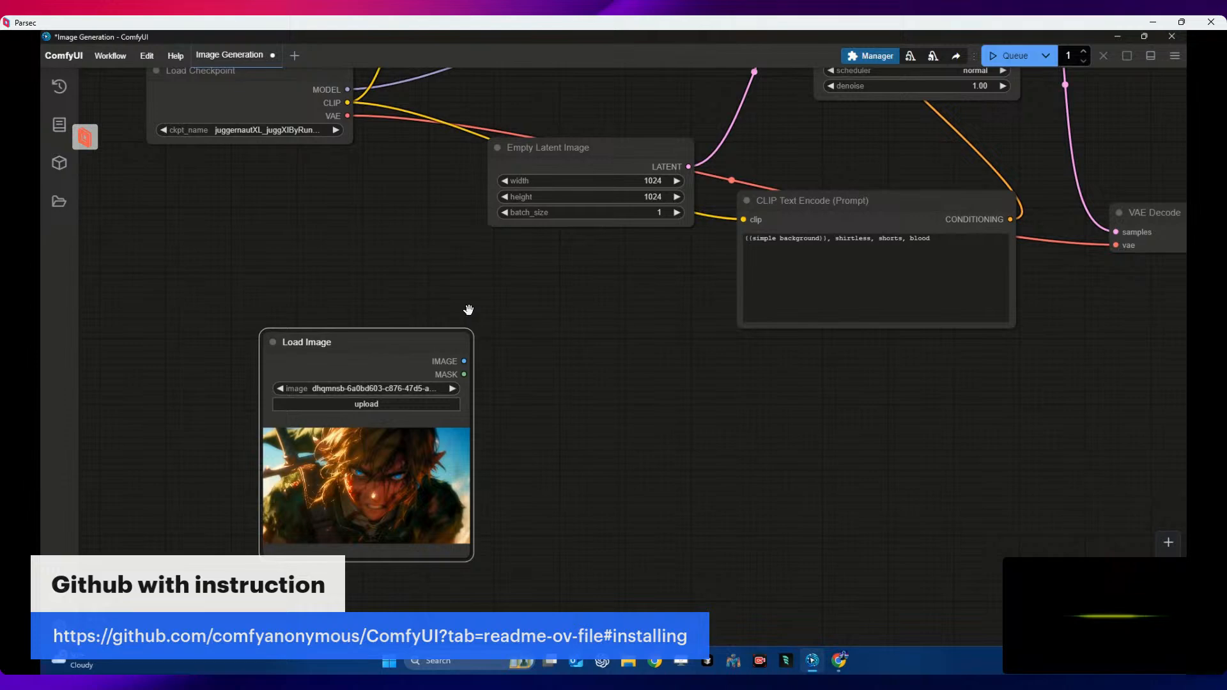
{"action": "left_click_drag", "start_coordinate": [508, 154], "coordinate": [486, 283]}
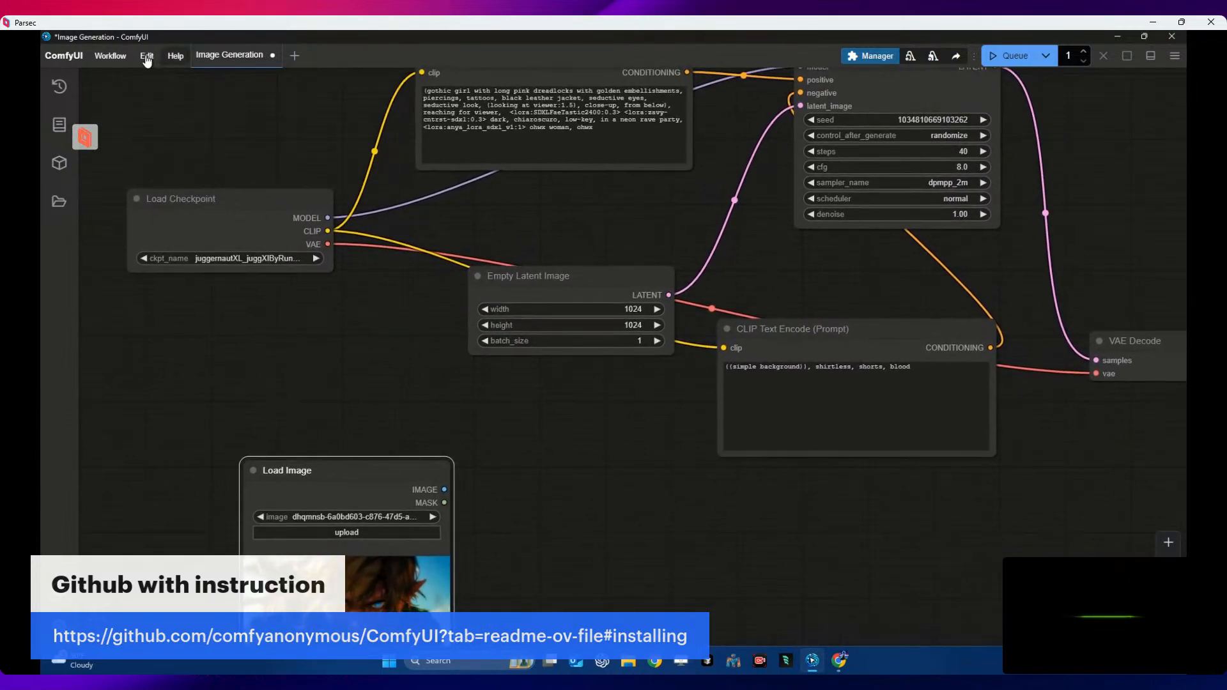
- Create two new blank workflows alongside the Image Generation workflow
{"action": "left_click", "coordinate": [176, 57]}
{"action": "mouse_move", "coordinate": [148, 57]}
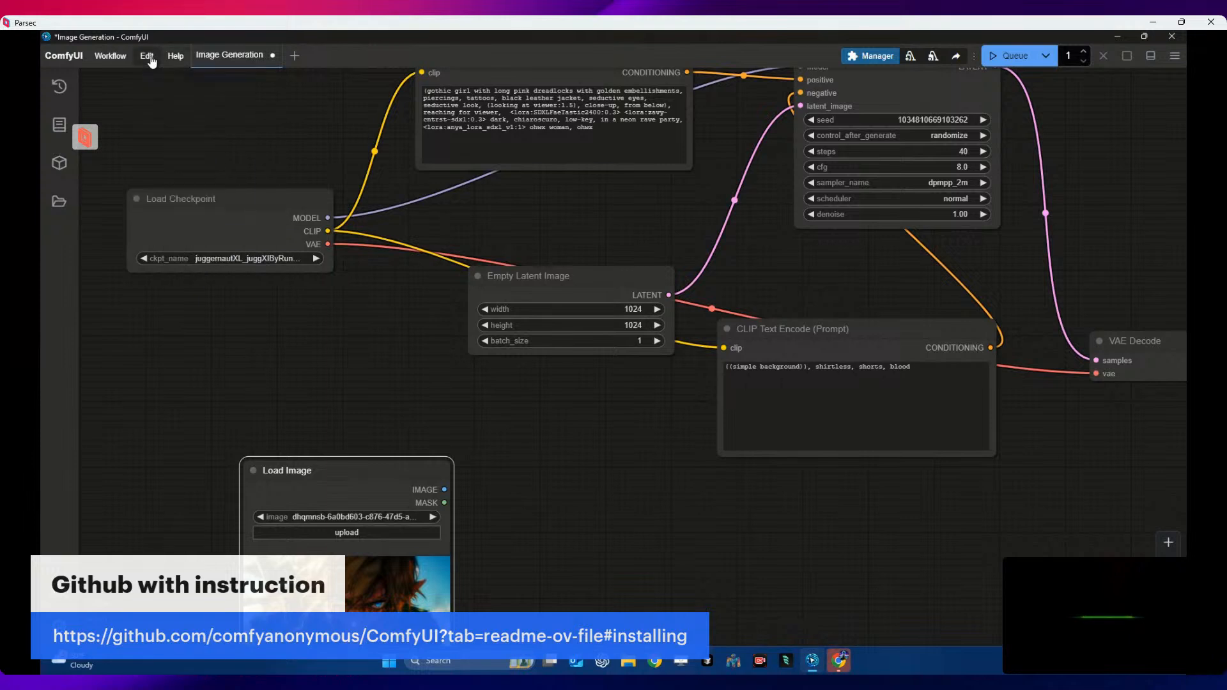
{"action": "left_click", "coordinate": [153, 83]}
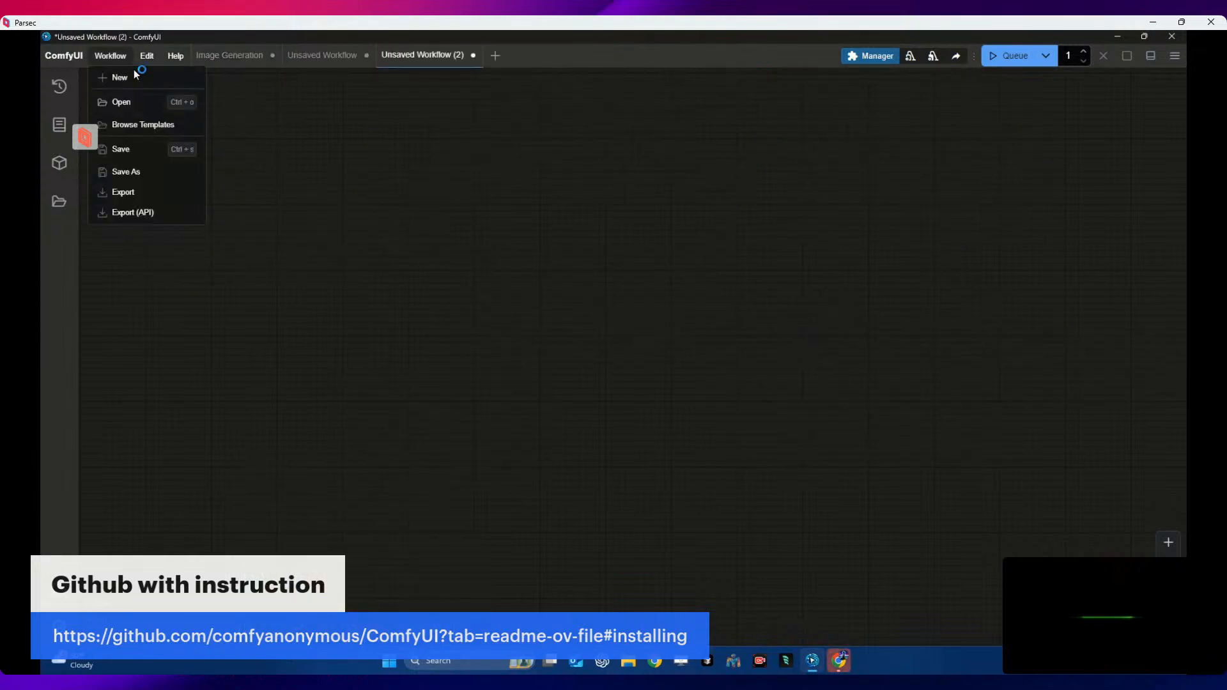
{"action": "left_click", "coordinate": [150, 62]}
{"action": "left_click", "coordinate": [151, 60]}
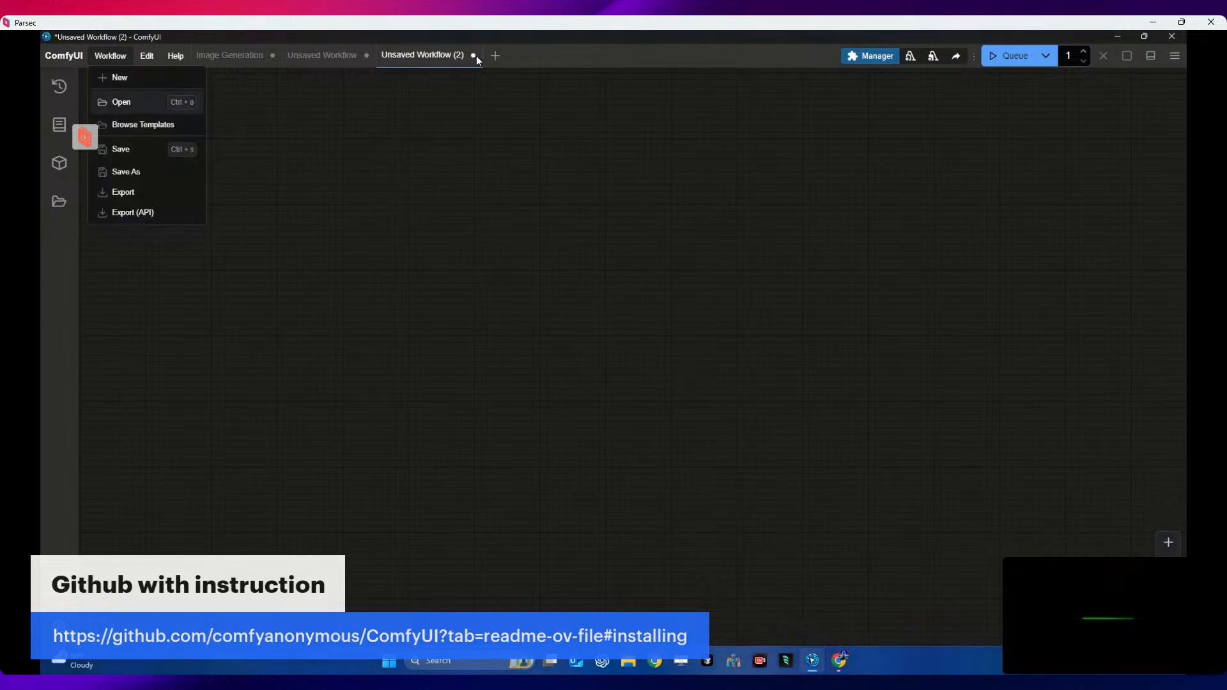
{"action": "key", "text": "ctrl+o"}
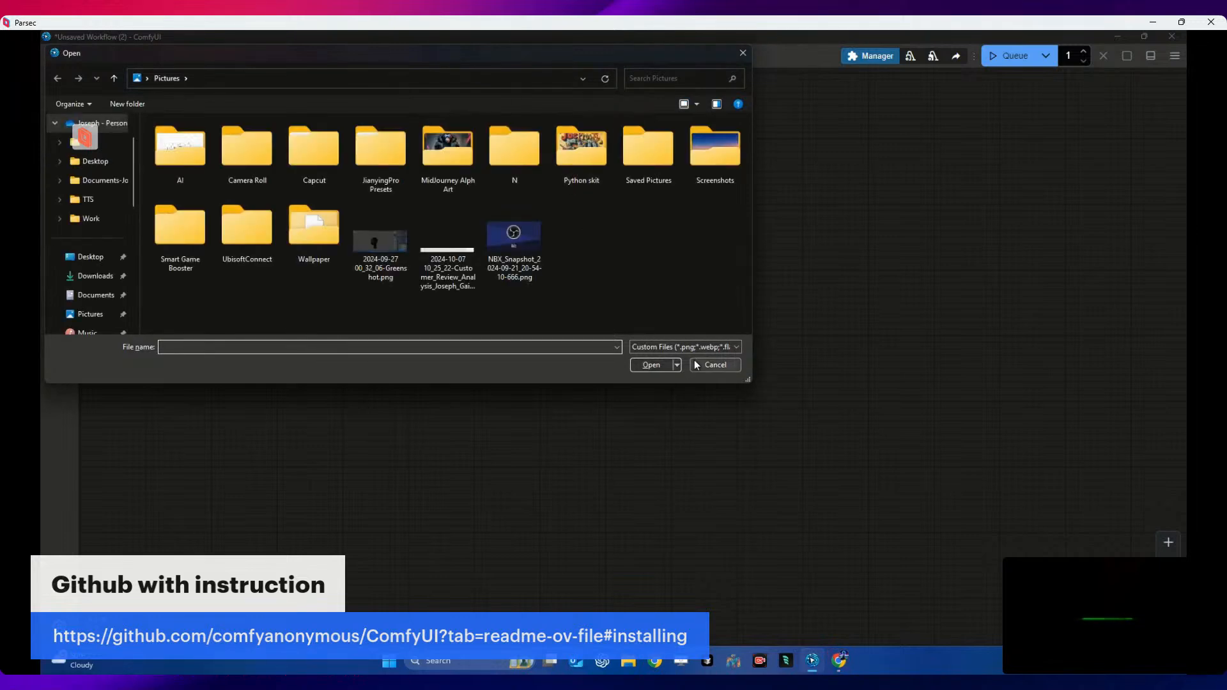
{"action": "left_click", "coordinate": [716, 363]}
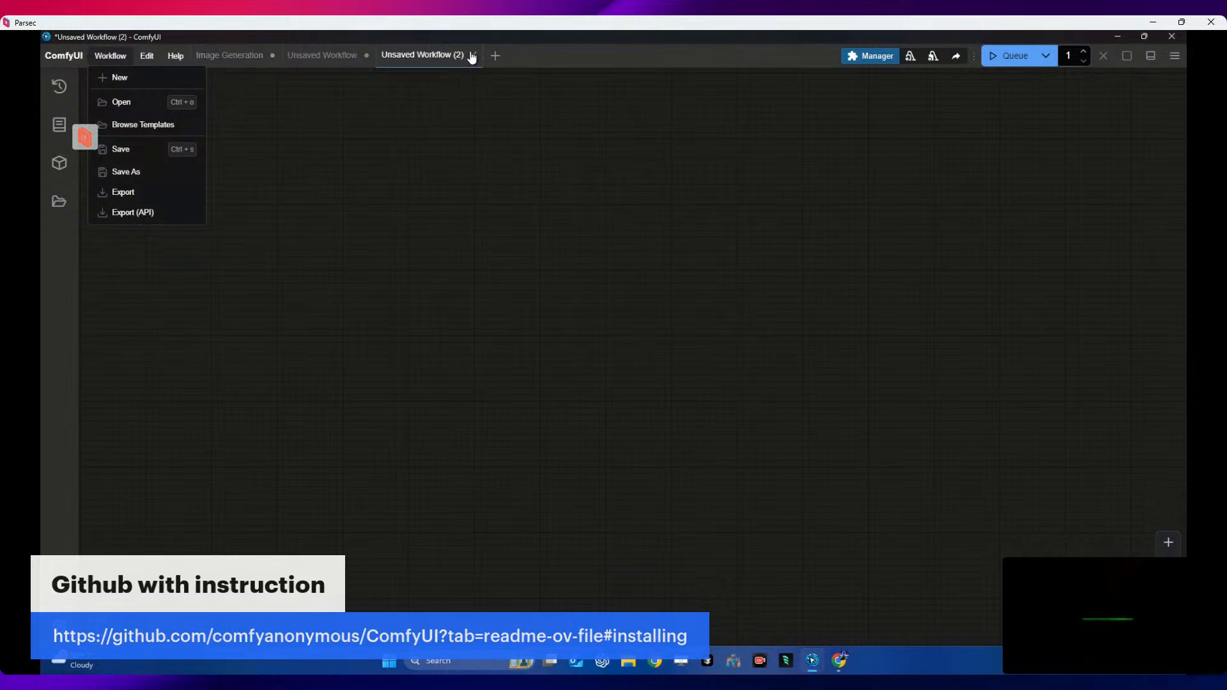
- Close both blank unsaved workflows and return to the Image Generation workflow
{"action": "left_click", "coordinate": [473, 55]}
{"action": "left_click", "coordinate": [367, 57]}
{"action": "left_click", "coordinate": [208, 59]}
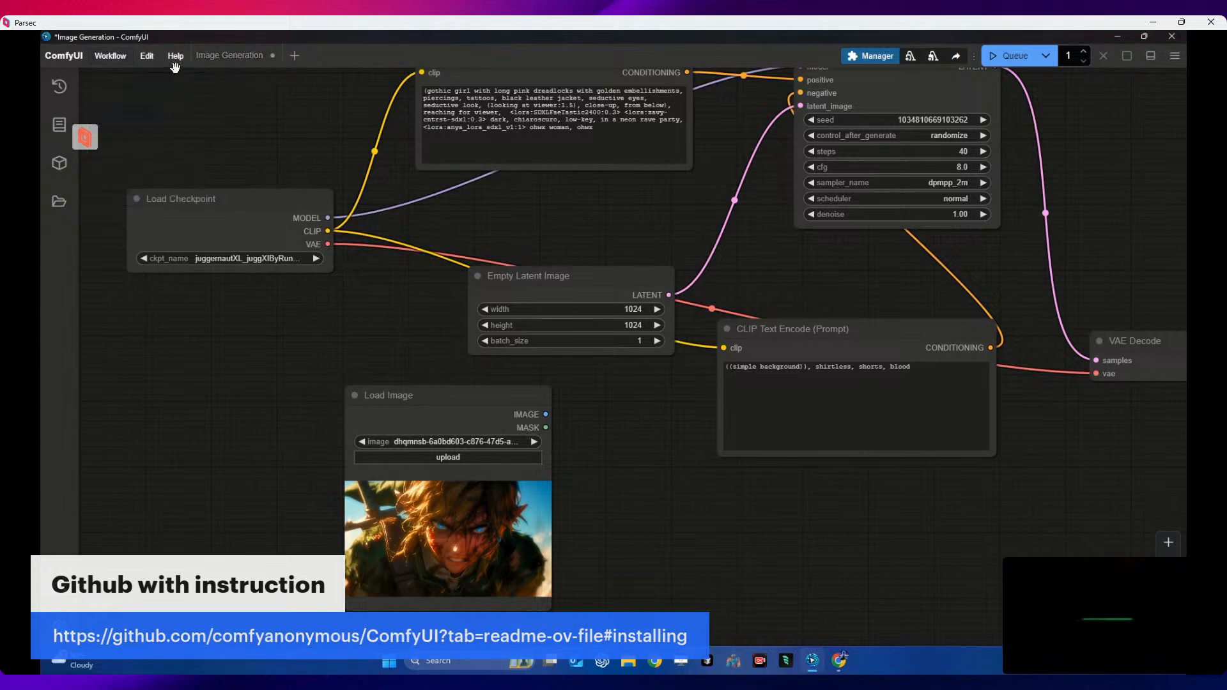
- Refresh the node definitions of the Image Generation workflow
{"action": "left_click_drag", "start_coordinate": [463, 405], "coordinate": [544, 416]}
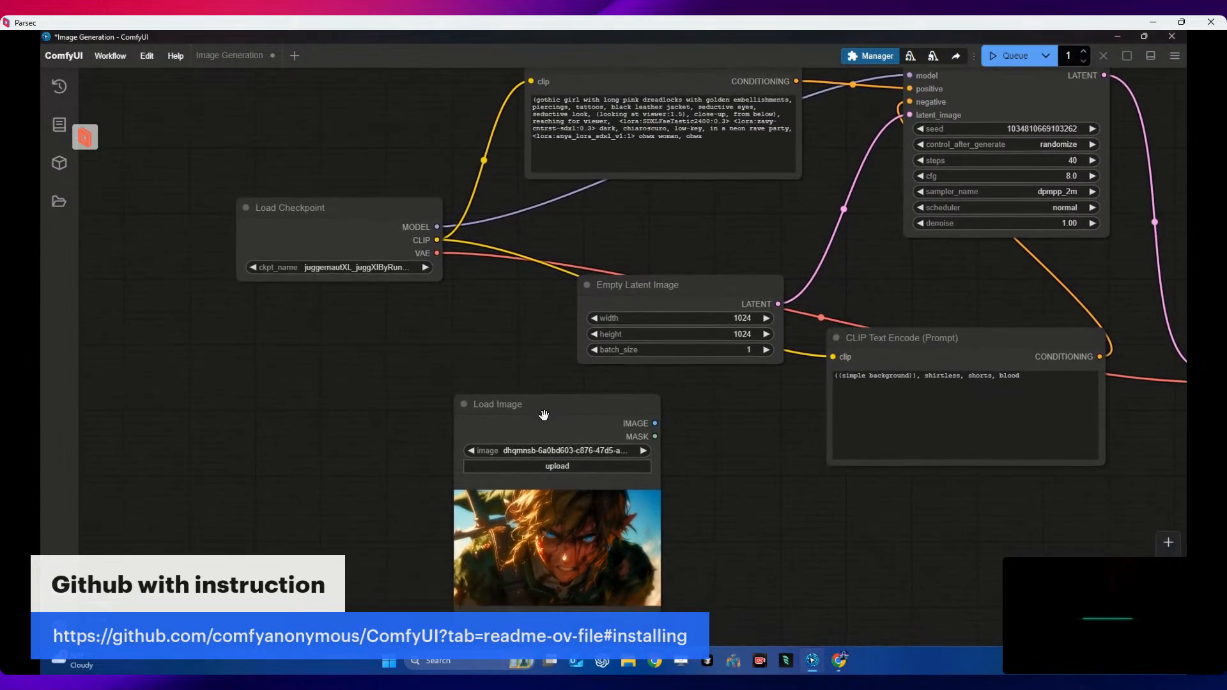
{"action": "left_click", "coordinate": [147, 58]}
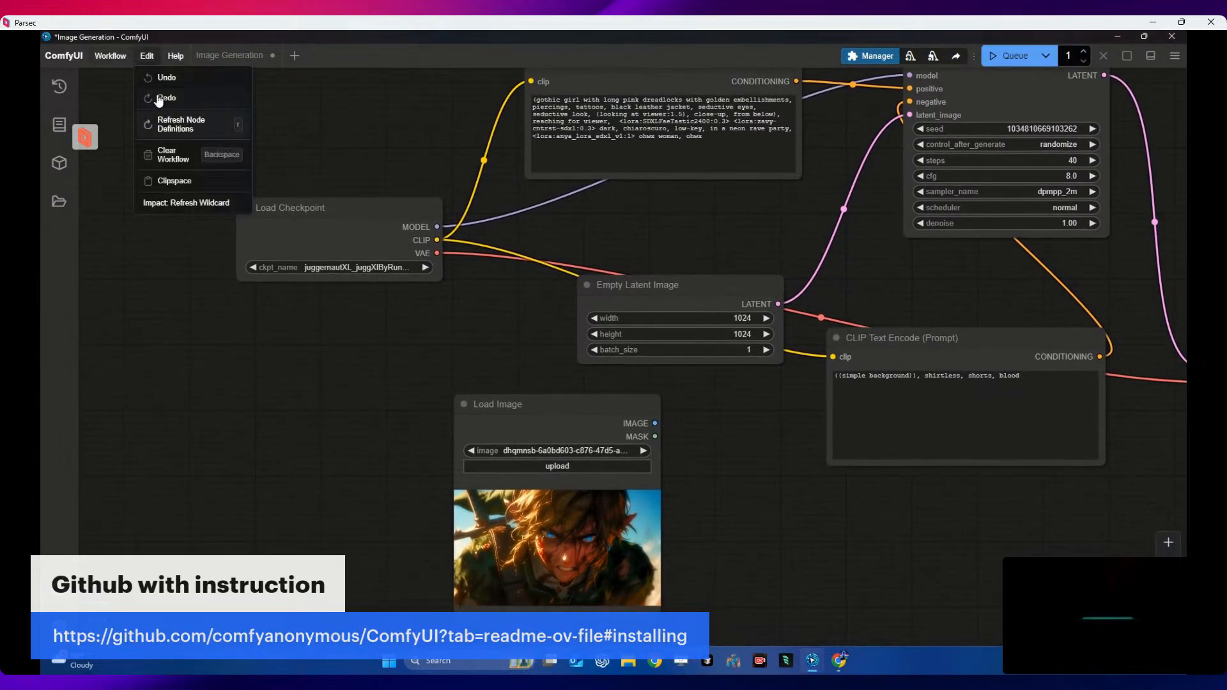
{"action": "left_click", "coordinate": [183, 125]}
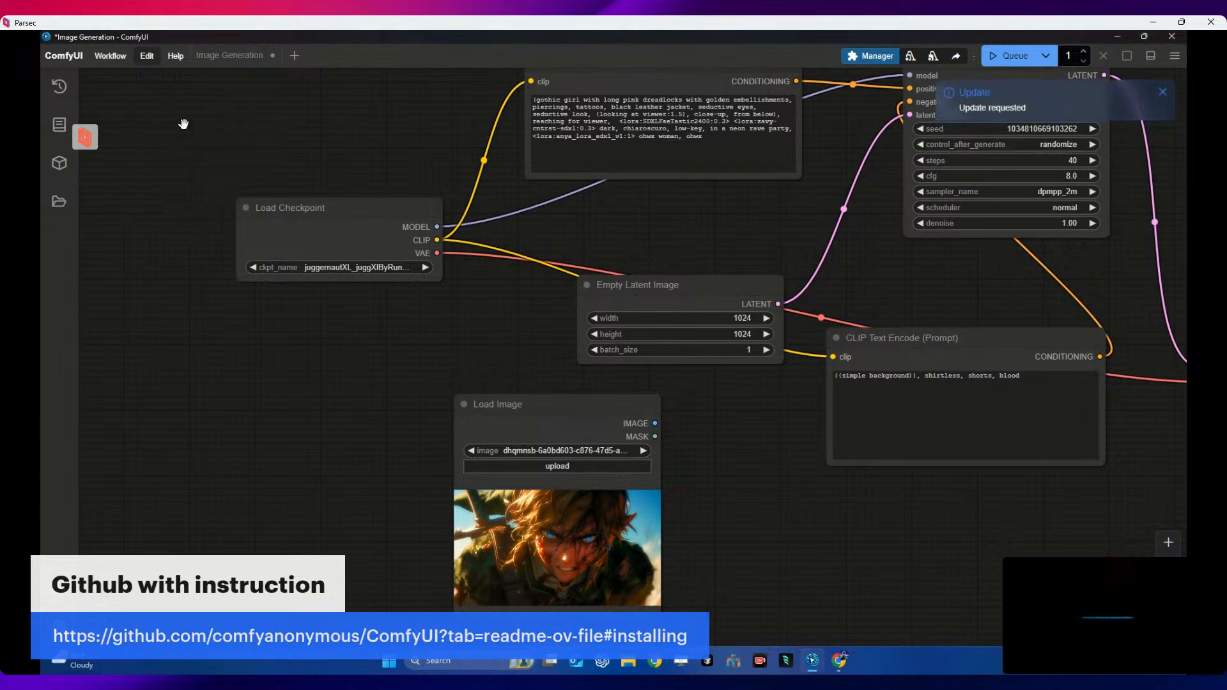
- Move the Load Image node so it sits directly beneath the Load Checkpoint node, clear of Empty Latent Image
{"action": "left_click_drag", "start_coordinate": [487, 411], "coordinate": [375, 399]}
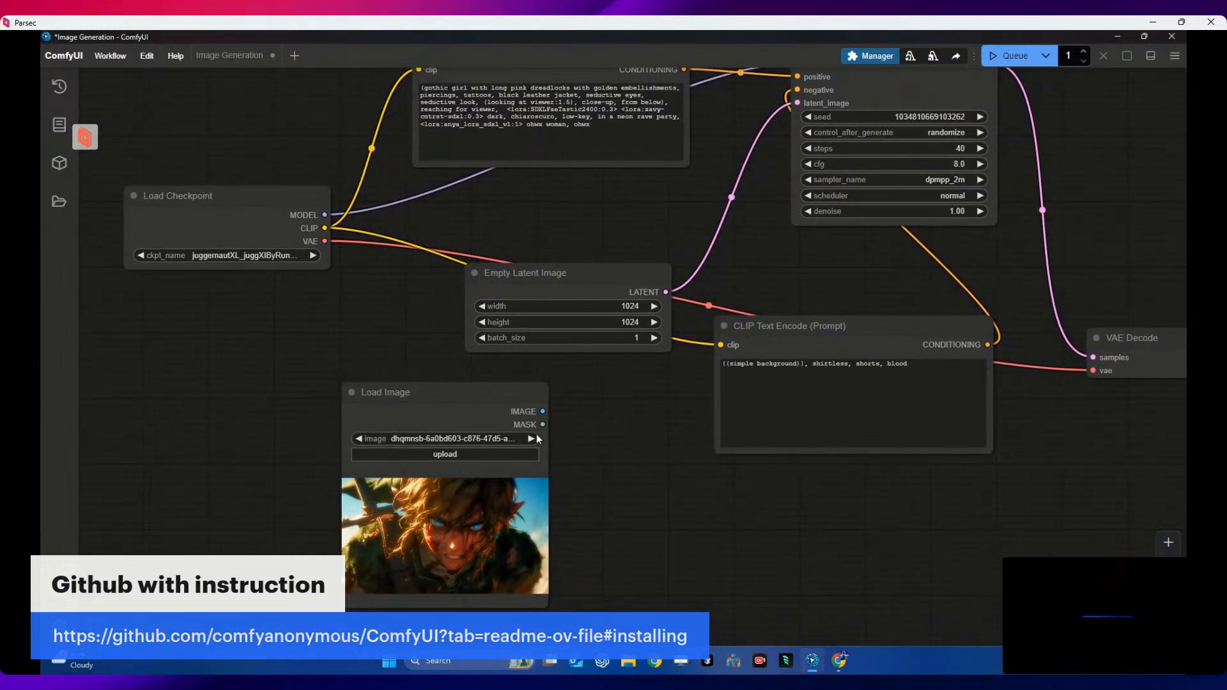
{"action": "left_click_drag", "start_coordinate": [462, 407], "coordinate": [272, 388]}
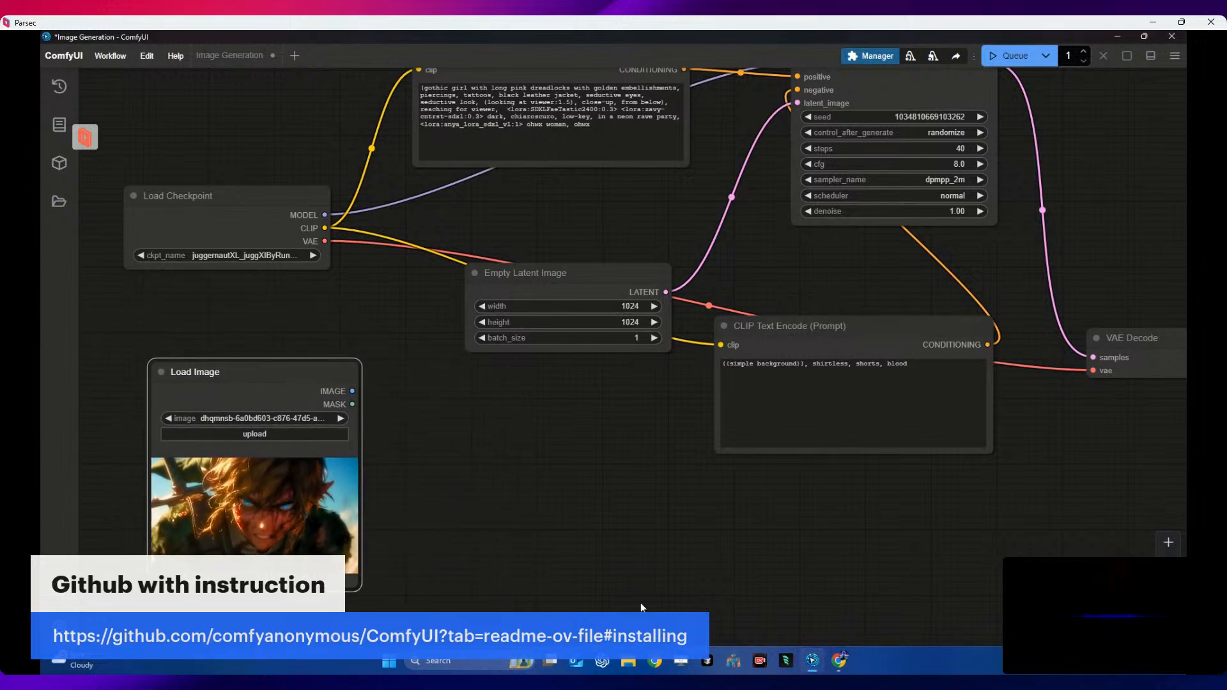
{"action": "left_click_drag", "start_coordinate": [136, 353], "coordinate": [216, 391]}
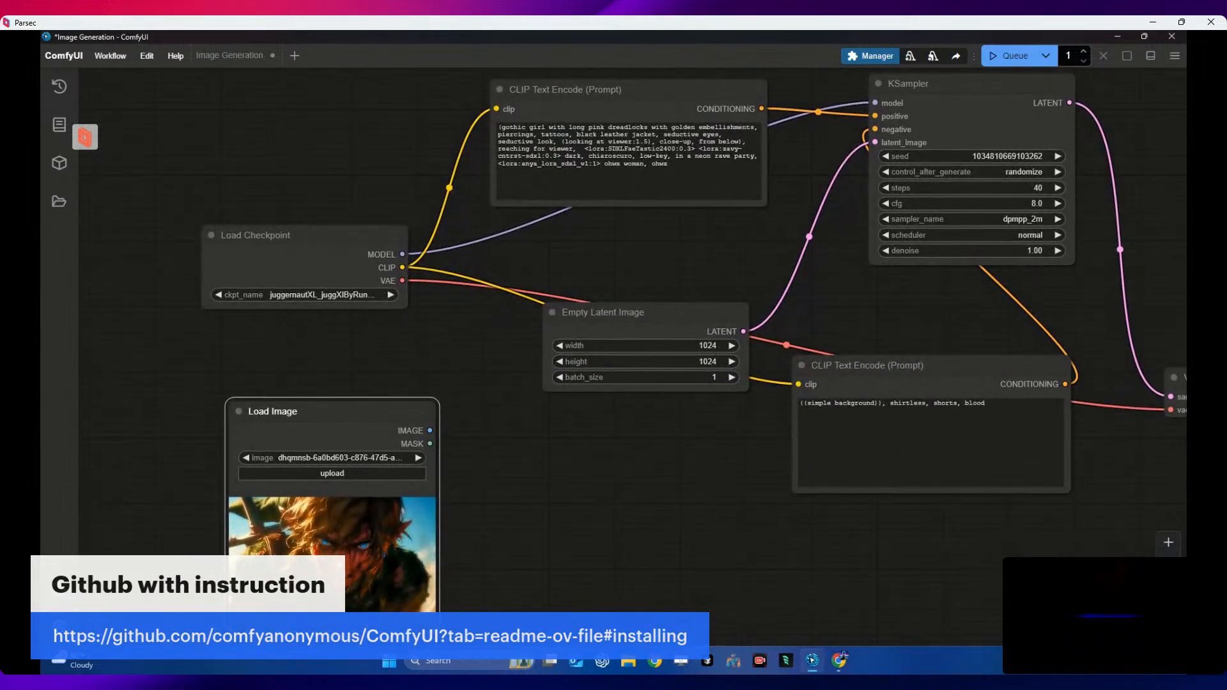
{"action": "left_click", "coordinate": [1169, 542]}
{"action": "left_click", "coordinate": [1169, 542]}
{"action": "scroll", "coordinate": [823, 585], "scroll_direction": "down", "scroll_amount": 4}
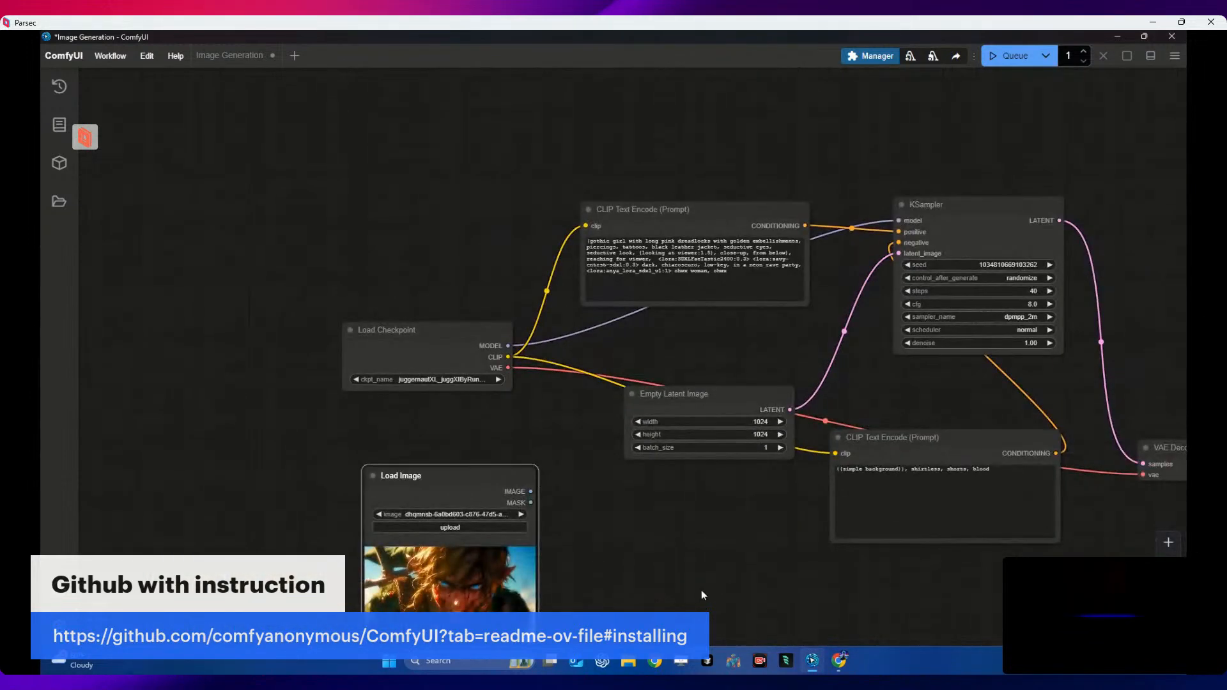
{"action": "left_click_drag", "start_coordinate": [350, 463], "coordinate": [363, 430]}
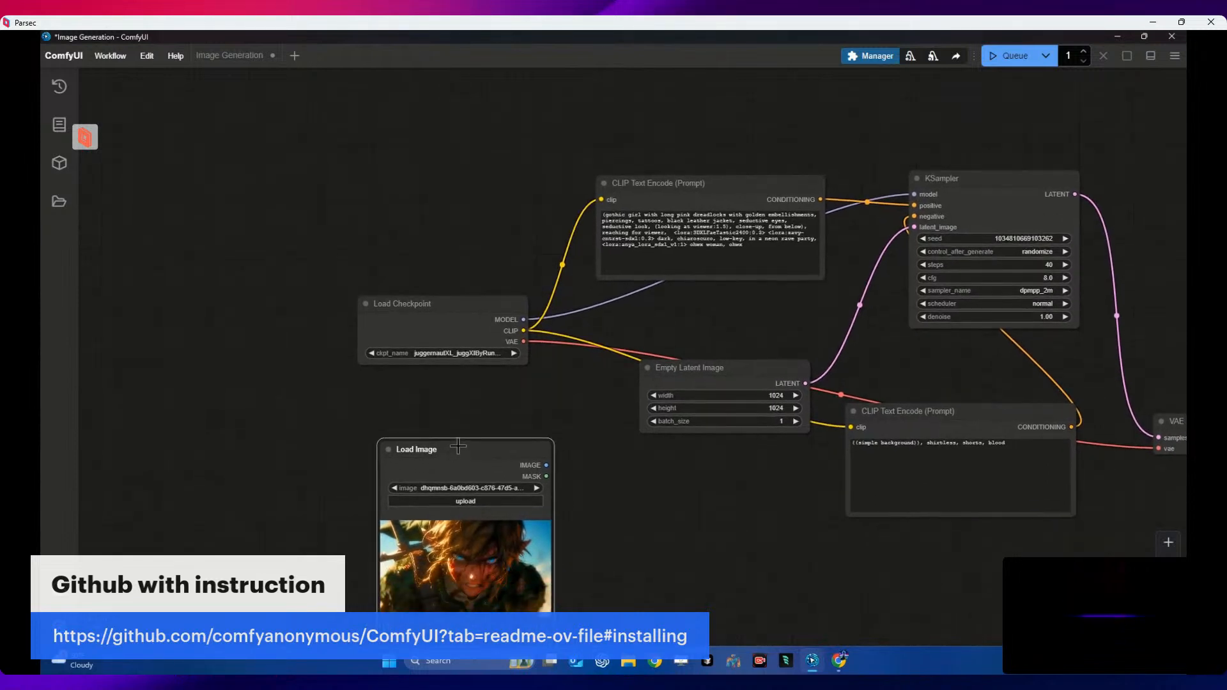
- Add a new empty group to the canvas and place it at the upper-left corner of the Load Image node
{"action": "right_click", "coordinate": [420, 428]}
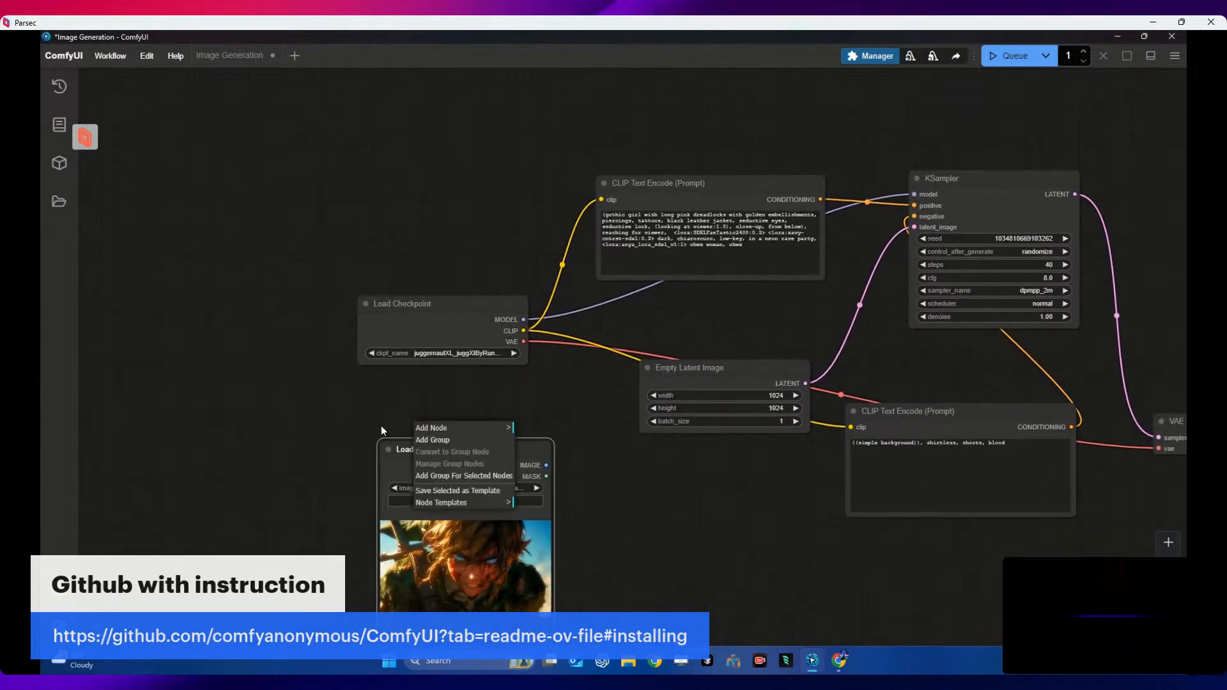
{"action": "left_click", "coordinate": [394, 476]}
{"action": "right_click", "coordinate": [452, 457]}
{"action": "right_click", "coordinate": [416, 423]}
{"action": "left_click", "coordinate": [421, 428]}
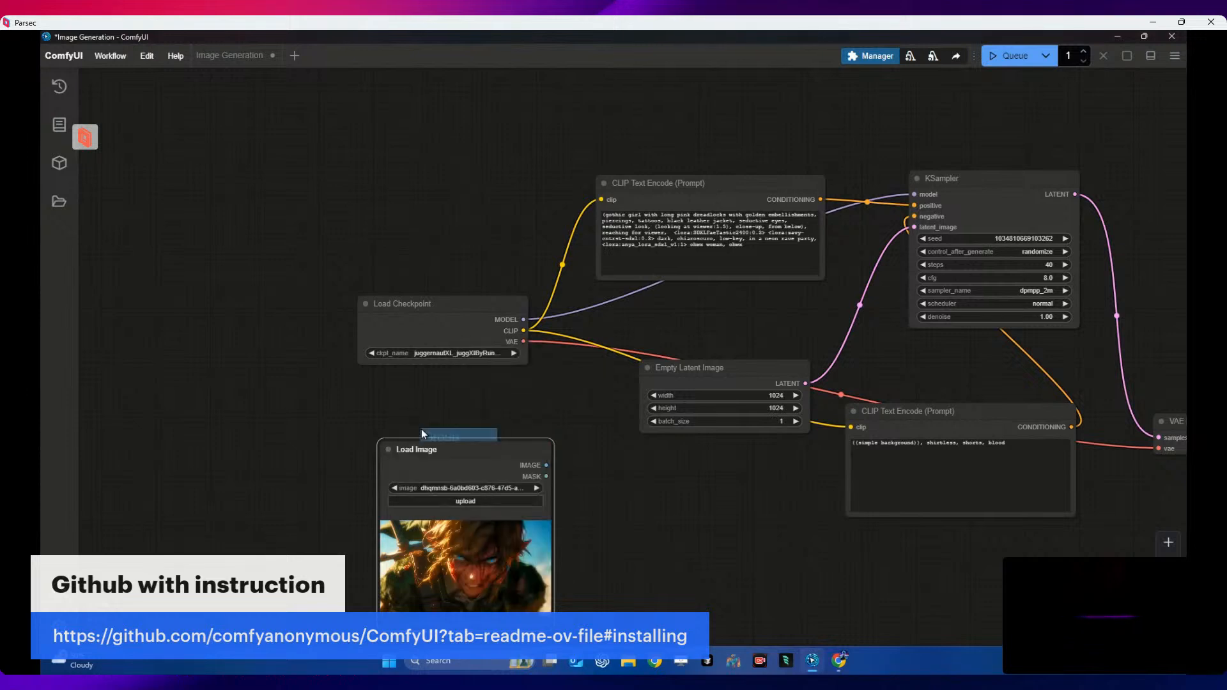
{"action": "left_click_drag", "start_coordinate": [433, 433], "coordinate": [330, 409]}
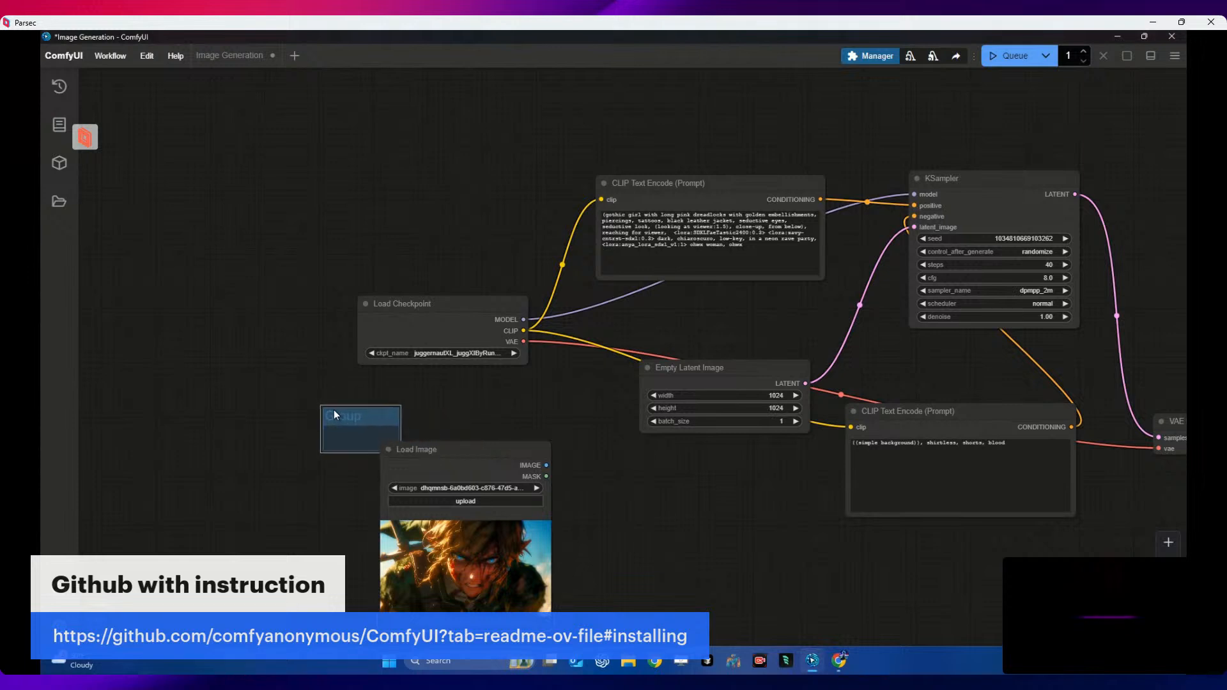
- Enlarge the group so that it encloses the whole Load Image node with free space around it
{"action": "left_click_drag", "start_coordinate": [355, 453], "coordinate": [374, 464]}
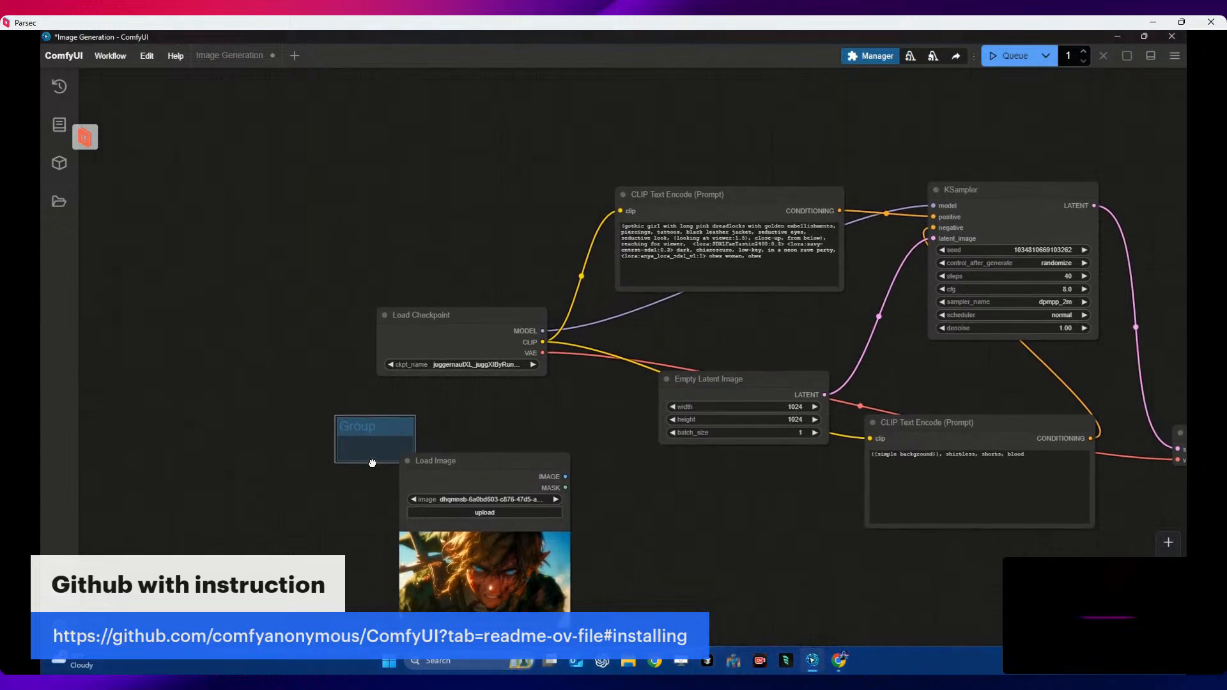
{"action": "right_click", "coordinate": [336, 461]}
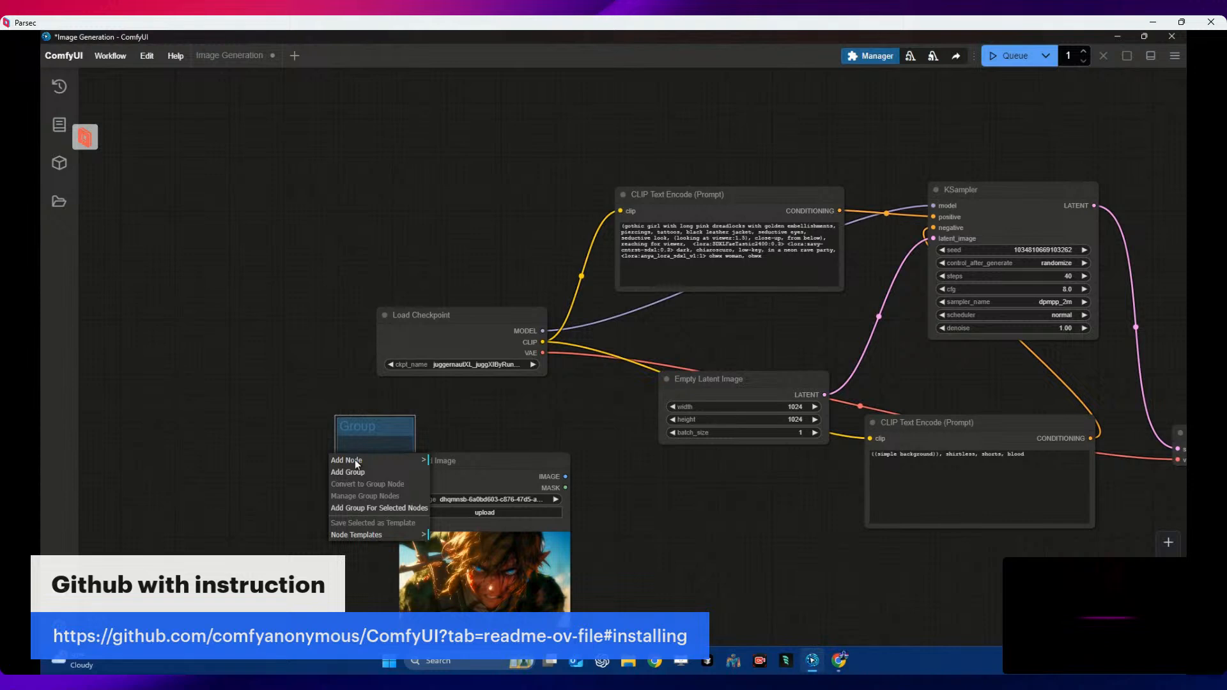
{"action": "left_click_drag", "start_coordinate": [407, 422], "coordinate": [316, 397]}
{"action": "left_click_drag", "start_coordinate": [341, 436], "coordinate": [665, 632]}
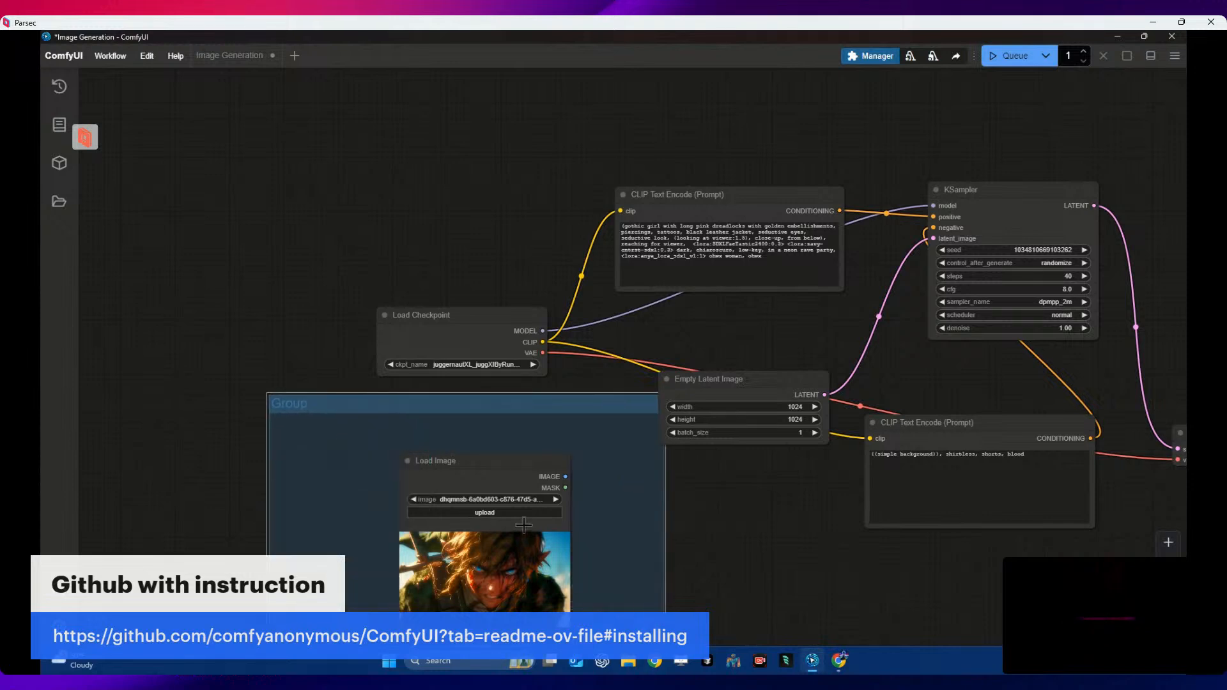
- Shift Load Image to the left side of its group, raise Load Checkpoint, and place the group beneath it, clear of Empty Latent Image
{"action": "left_click_drag", "start_coordinate": [448, 465], "coordinate": [345, 443]}
{"action": "left_click_drag", "start_coordinate": [418, 412], "coordinate": [392, 395]}
{"action": "left_click_drag", "start_coordinate": [502, 394], "coordinate": [437, 239]}
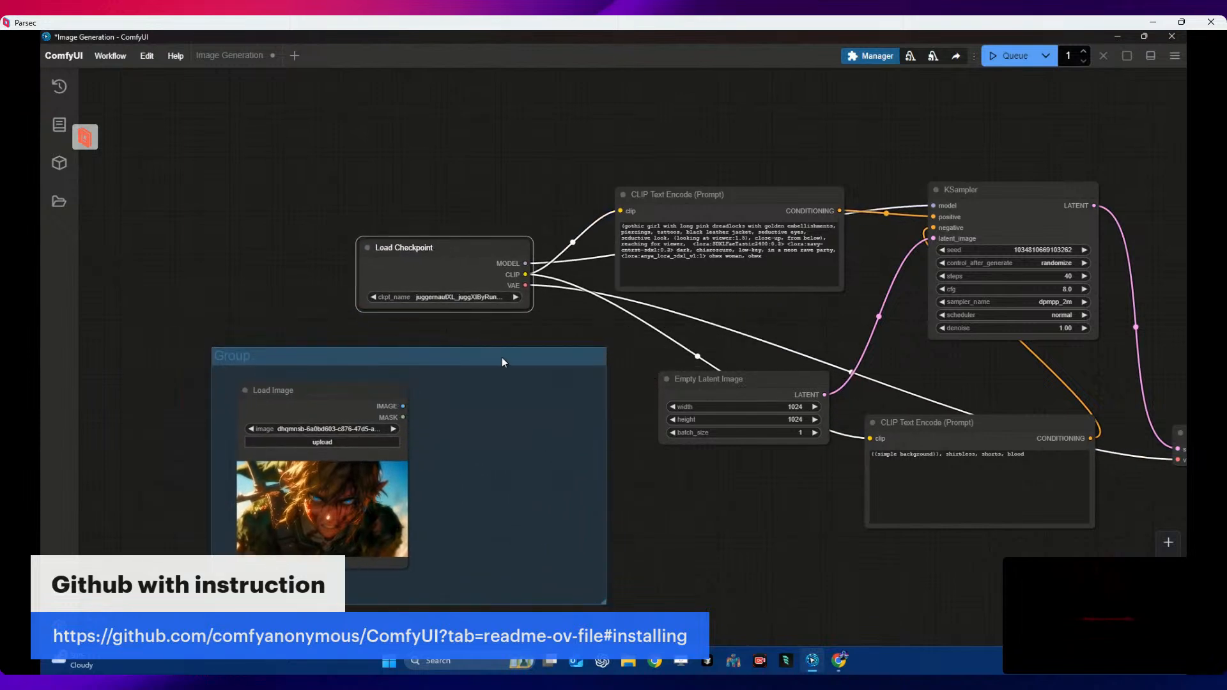
{"action": "left_click_drag", "start_coordinate": [501, 358], "coordinate": [478, 355]}
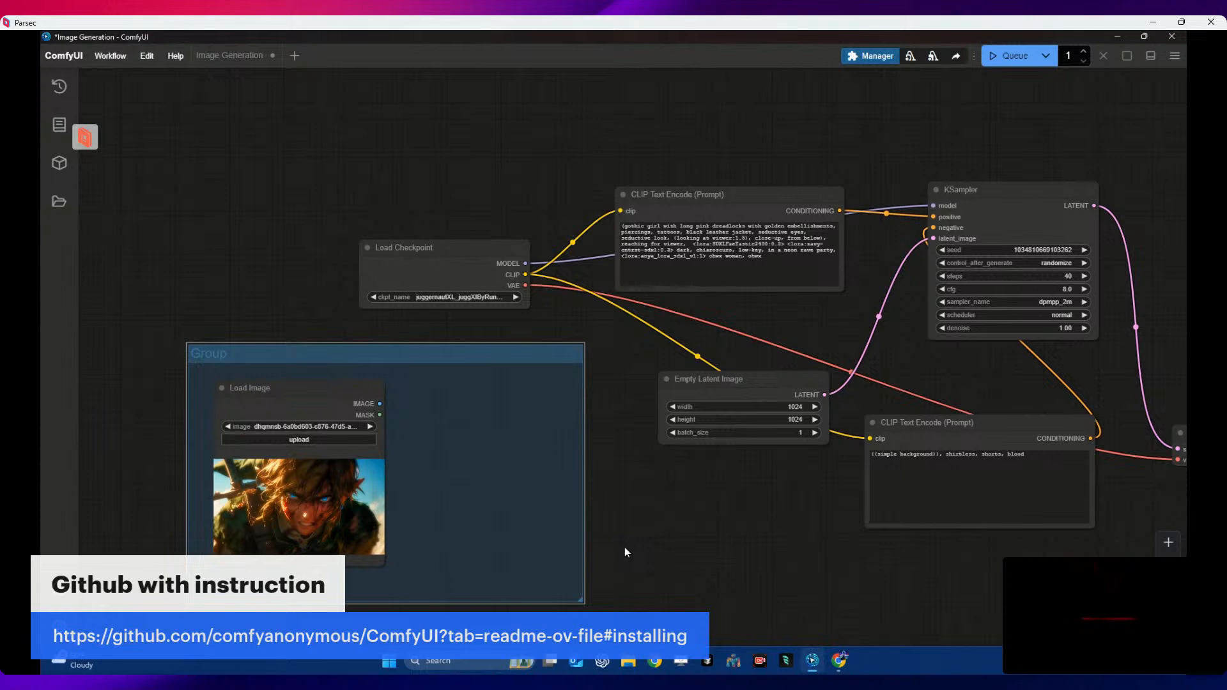
- Switch to Chrome and close the two adjacent Discord tabs between the ComfyUI Introduction pages
{"action": "left_click", "coordinate": [834, 669]}
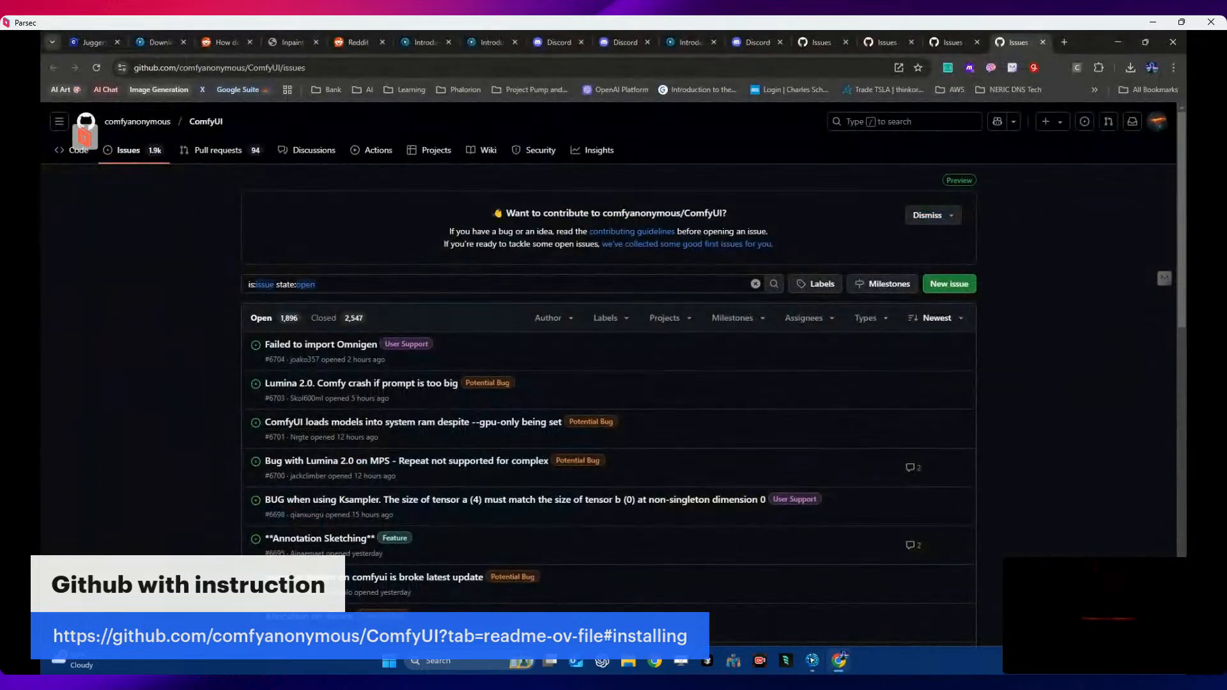
{"action": "left_click", "coordinate": [837, 669]}
{"action": "left_click", "coordinate": [836, 669]}
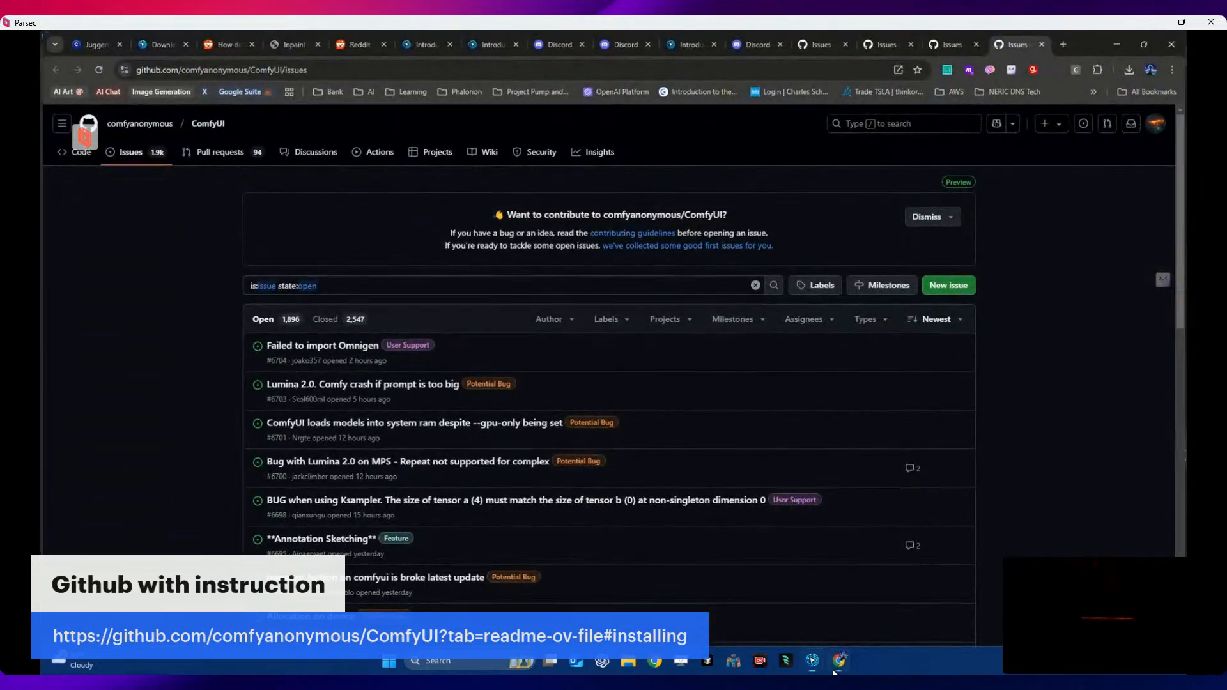
{"action": "left_click", "coordinate": [838, 668]}
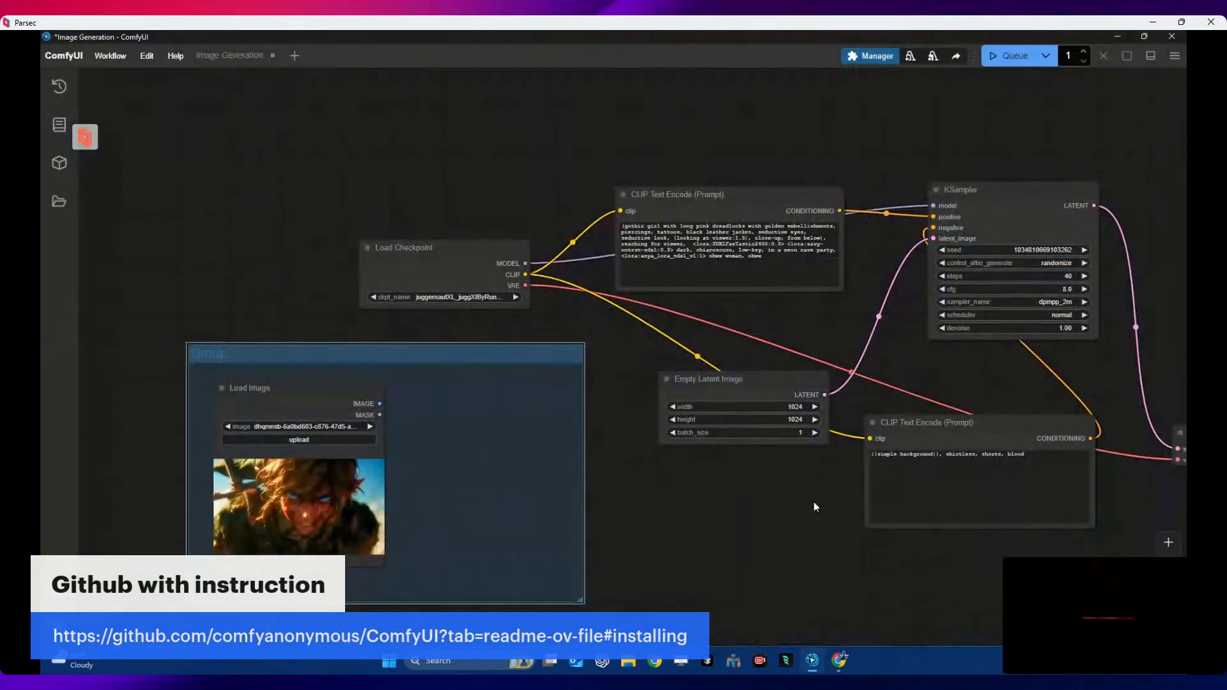
{"action": "left_click", "coordinate": [837, 667]}
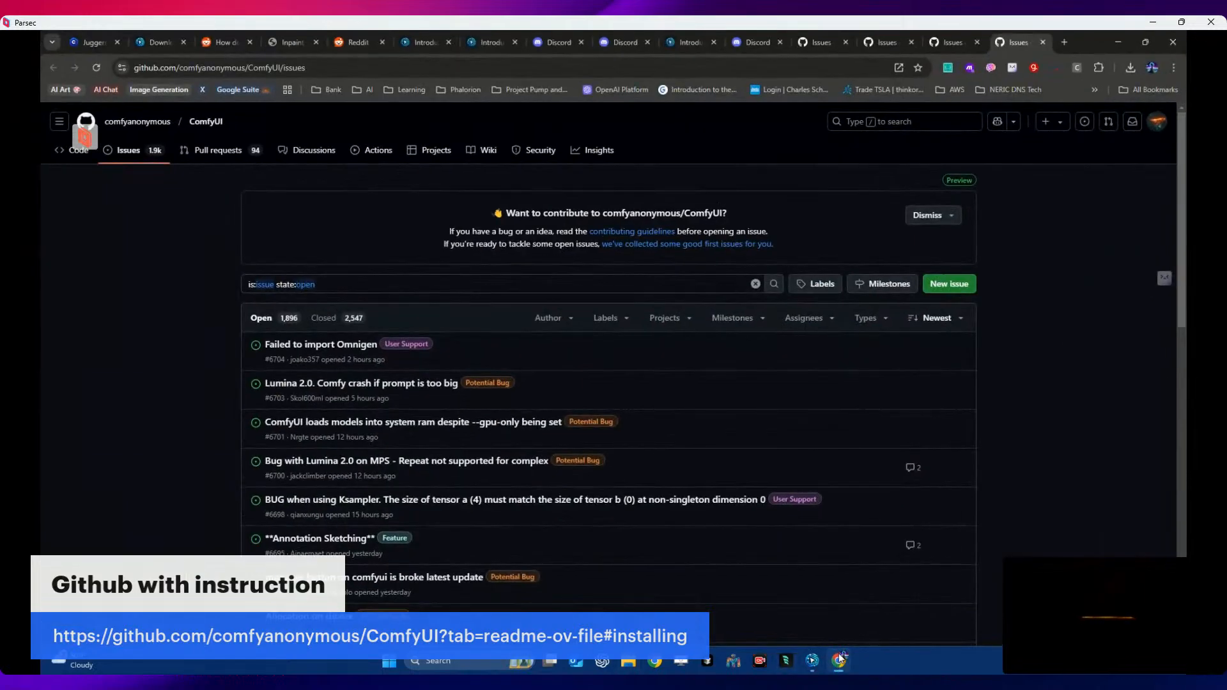
{"action": "left_click", "coordinate": [941, 44]}
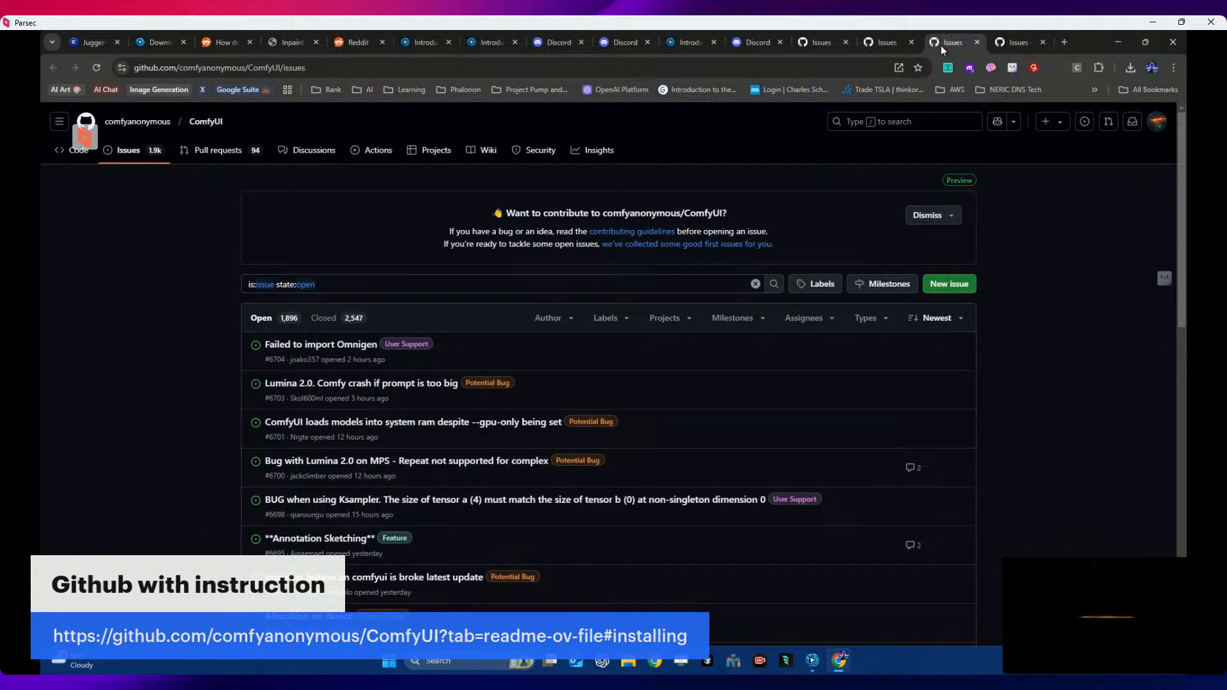
{"action": "left_click", "coordinate": [582, 40]}
{"action": "left_click", "coordinate": [578, 43]}
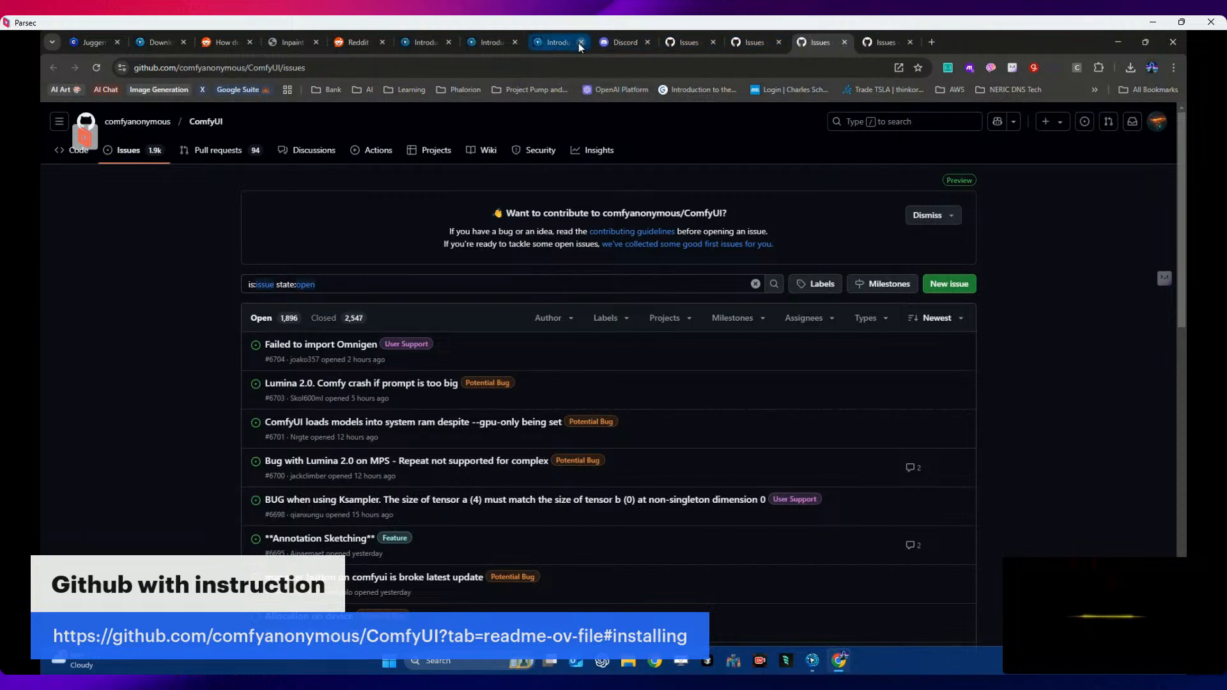
- Close the three ComfyUI Introduction documentation tabs and the remaining Discord invite tab
{"action": "left_click", "coordinate": [552, 45]}
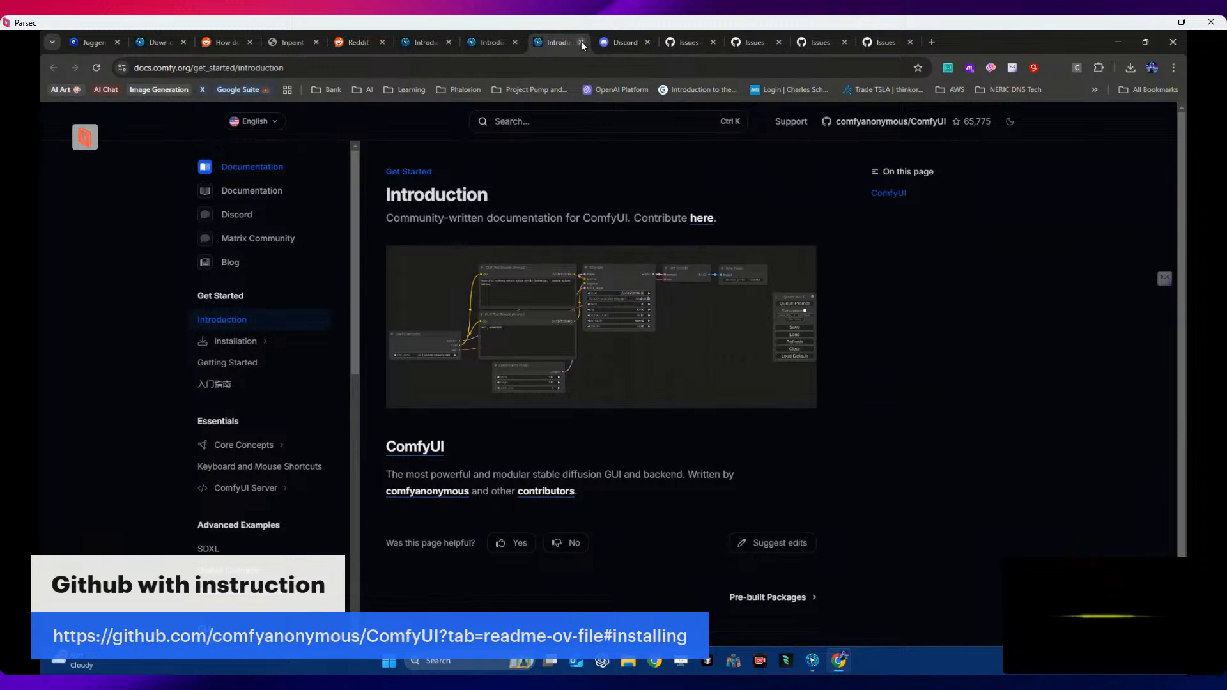
{"action": "left_click", "coordinate": [581, 42]}
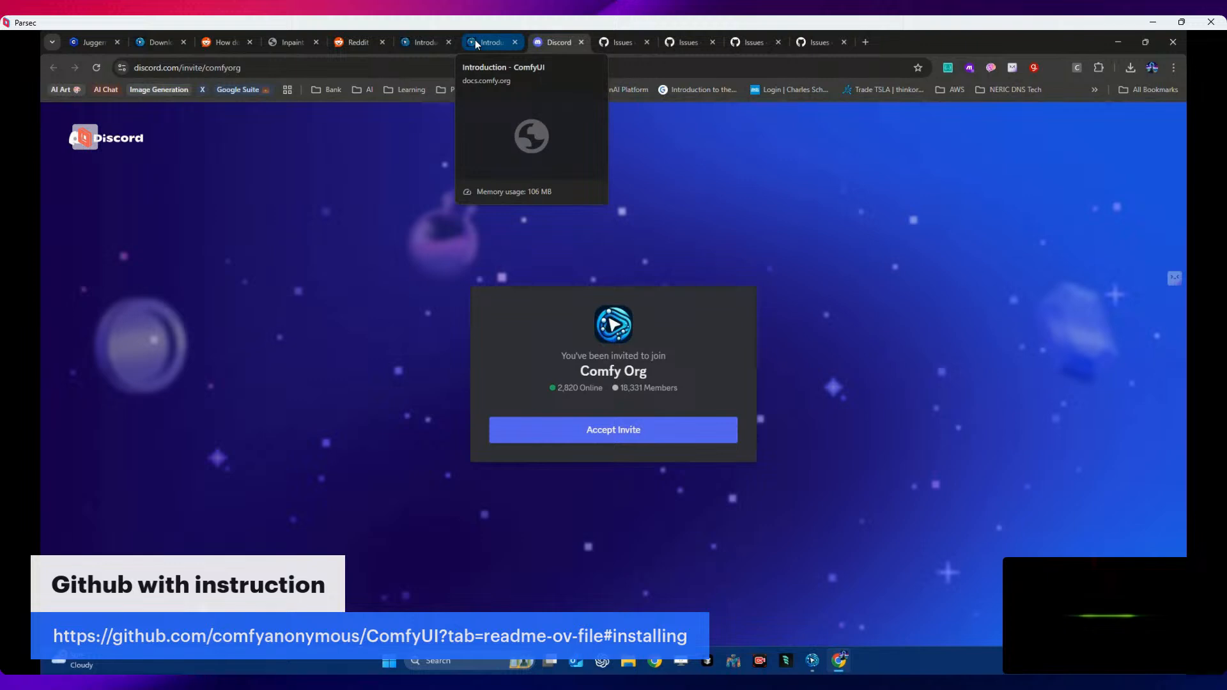
{"action": "middle_click", "coordinate": [497, 43]}
{"action": "left_click", "coordinate": [454, 42]}
{"action": "left_click", "coordinate": [450, 43]}
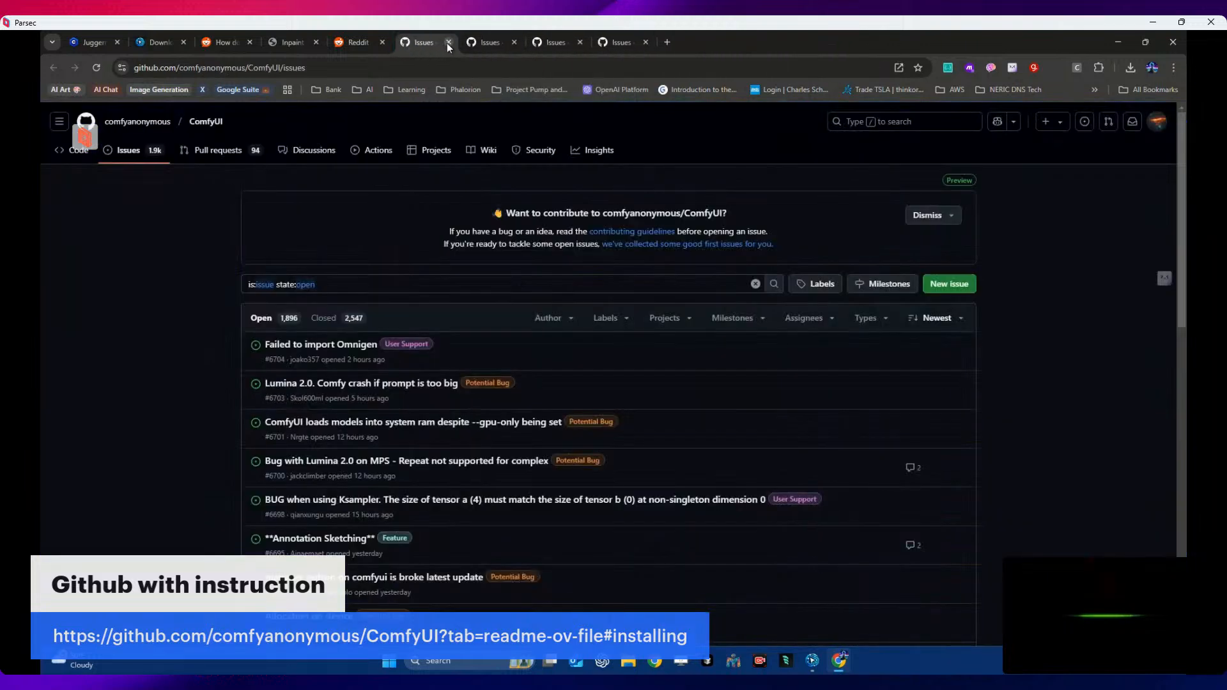
- Close all the GitHub Issues tabs and bring up the ComfyUI Inpaint Examples page
{"action": "left_click", "coordinate": [450, 44]}
{"action": "left_click", "coordinate": [371, 40]}
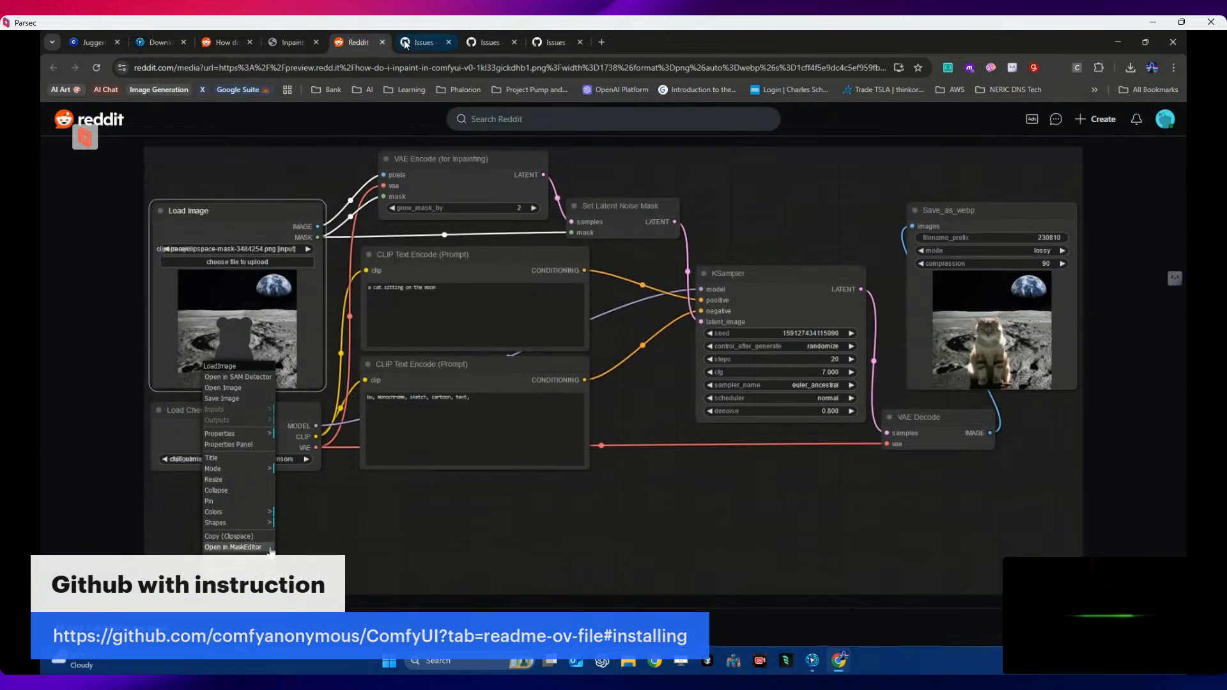
{"action": "left_click", "coordinate": [450, 43]}
{"action": "left_click", "coordinate": [450, 43]}
{"action": "left_click", "coordinate": [450, 43]}
{"action": "left_click", "coordinate": [336, 44]}
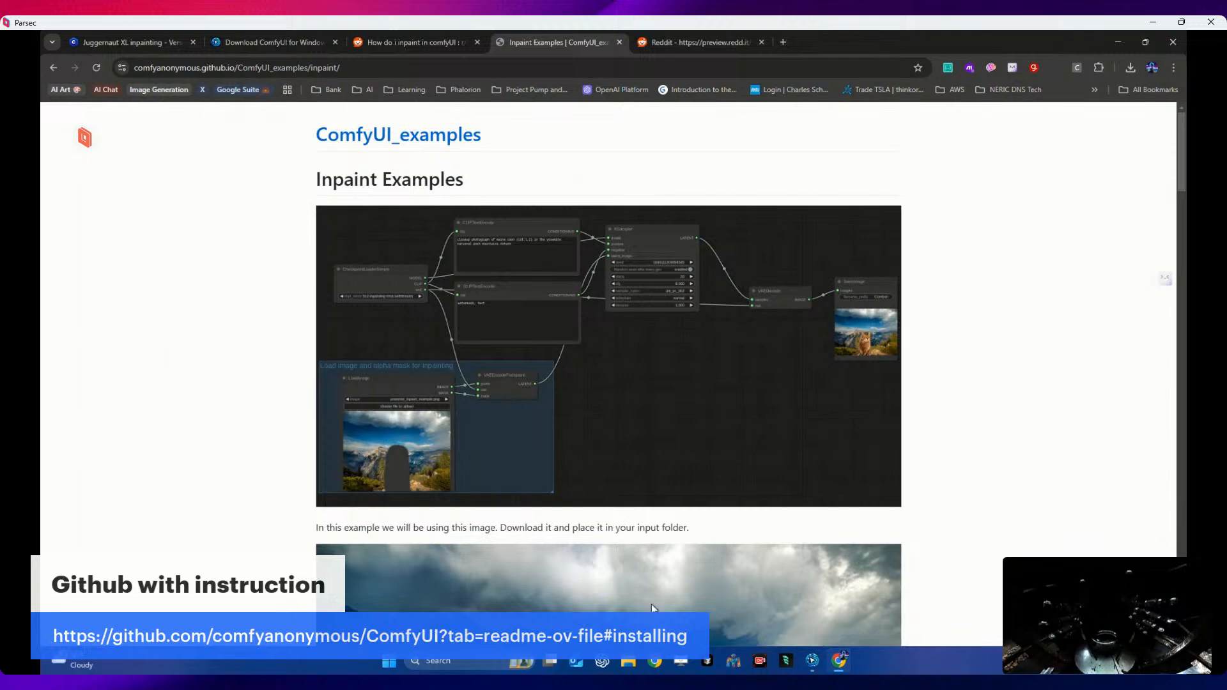
- Switch to ComfyUI and browse the node categories available inside the group, including image, utils, InspirePack, loaders, conditioning and latent
{"action": "left_click", "coordinate": [810, 665]}
{"action": "right_click", "coordinate": [438, 423]}
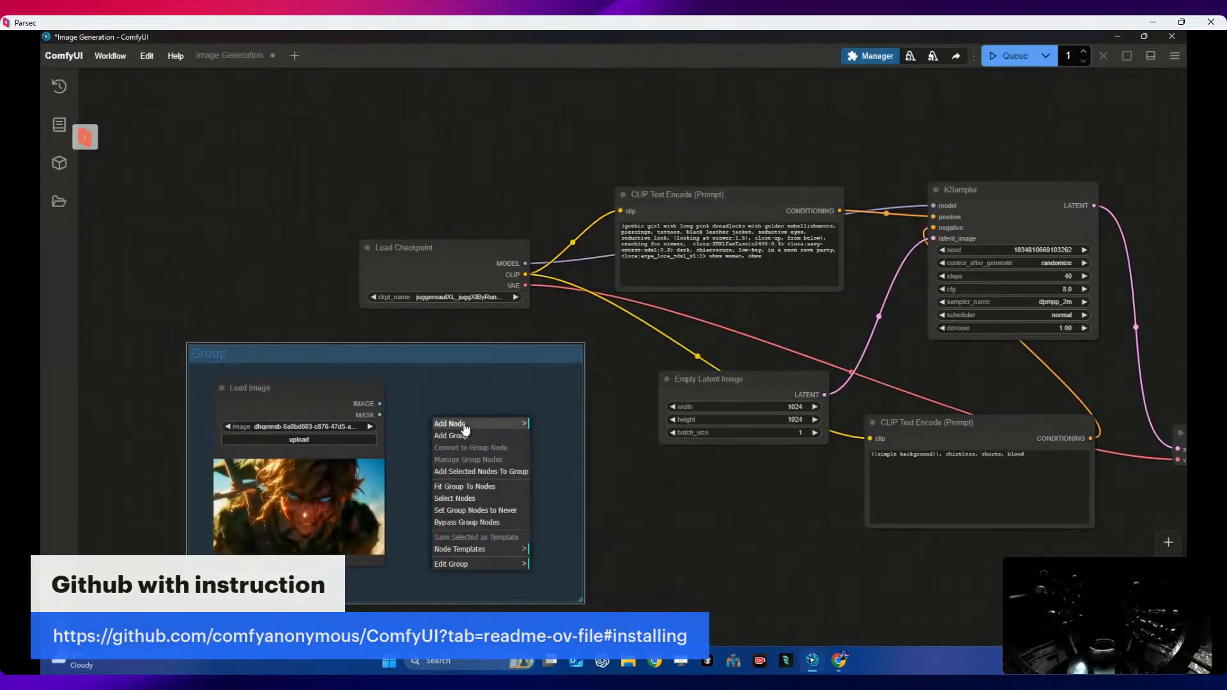
{"action": "left_click", "coordinate": [465, 427]}
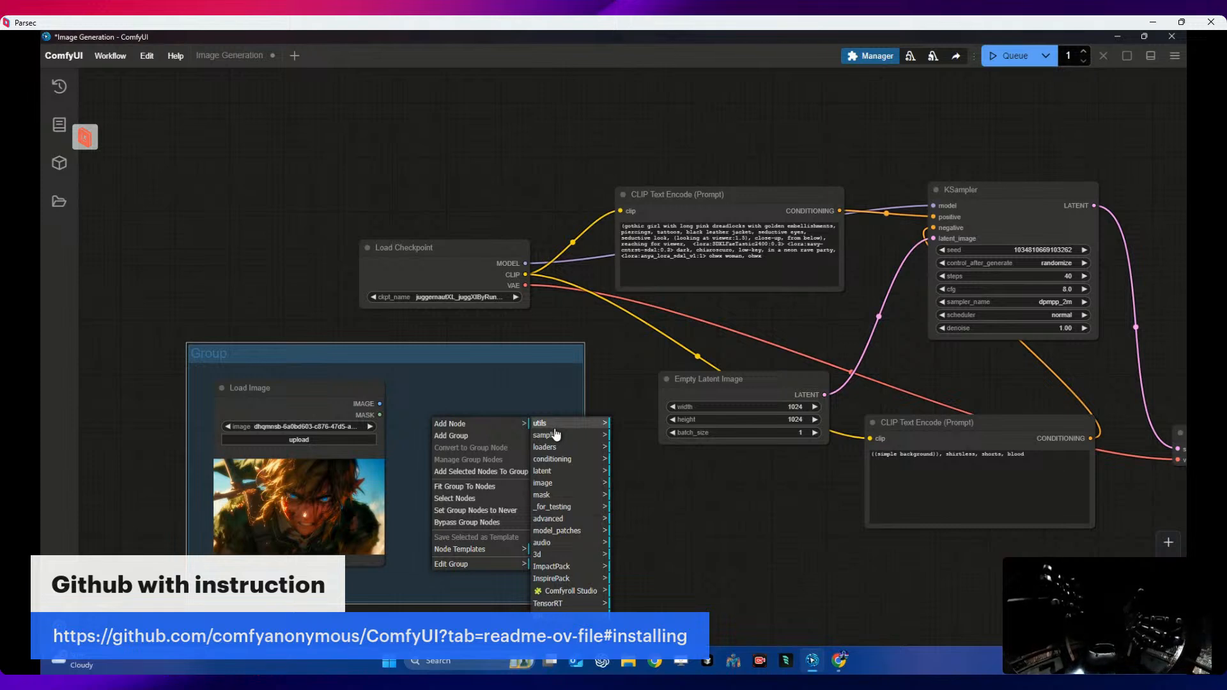
{"action": "left_click", "coordinate": [558, 486]}
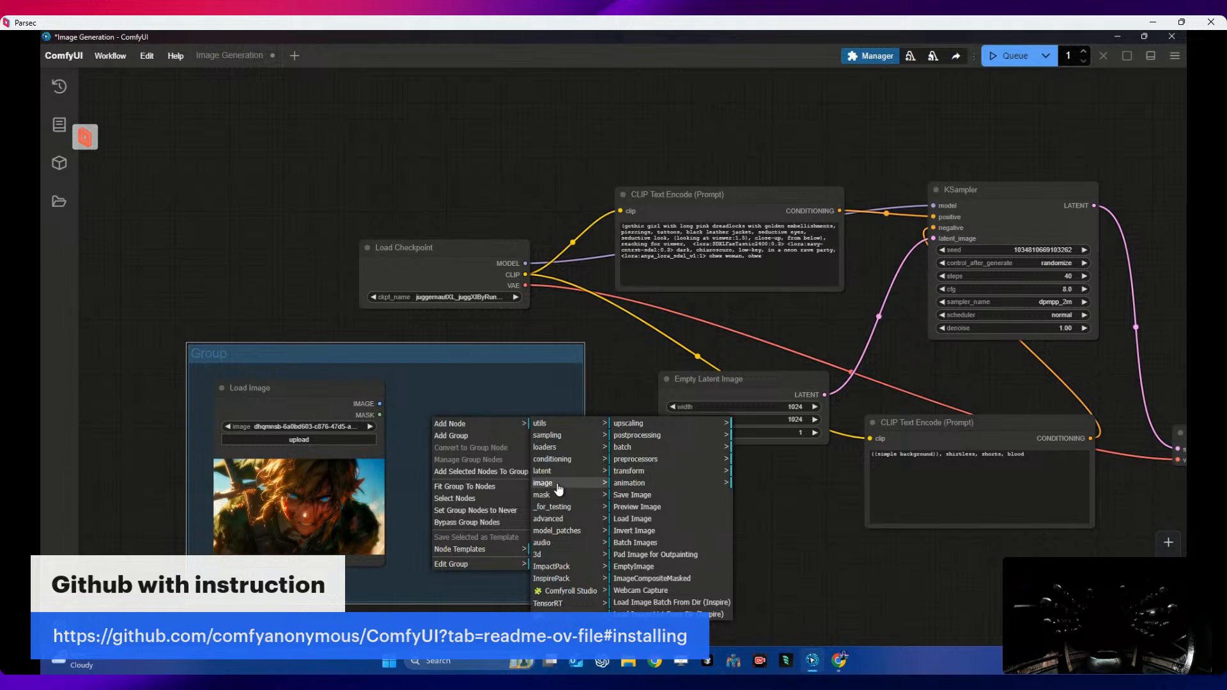
{"action": "left_click", "coordinate": [545, 424]}
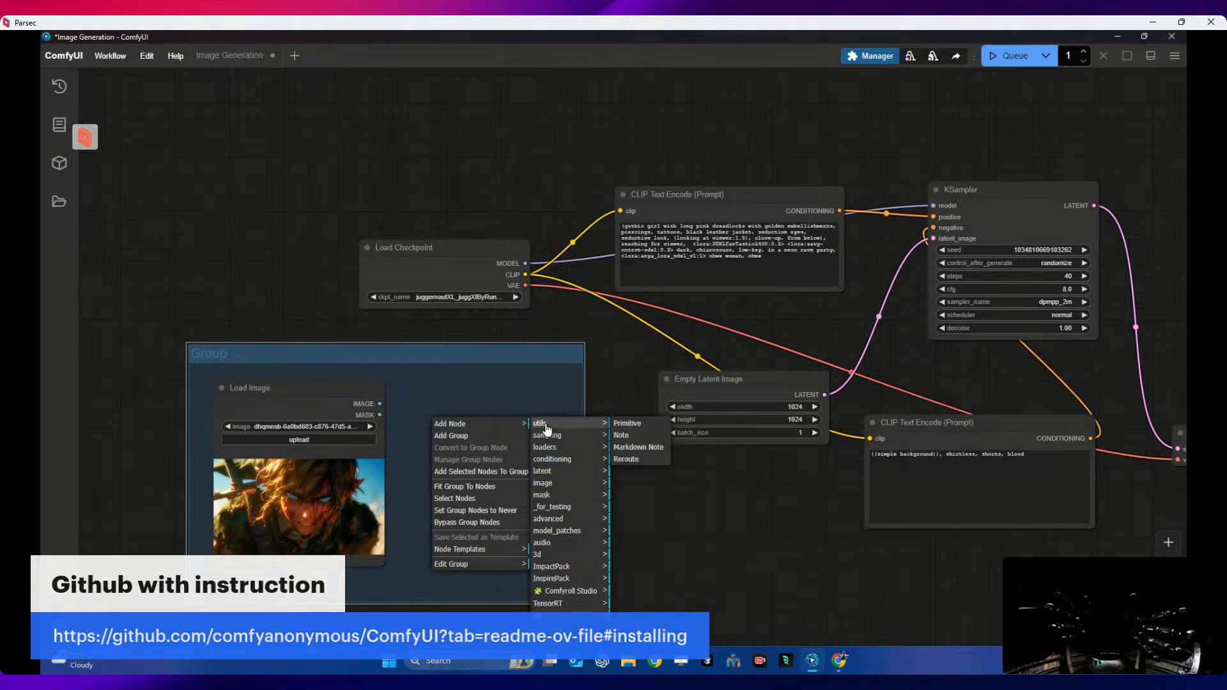
{"action": "left_click", "coordinate": [551, 579]}
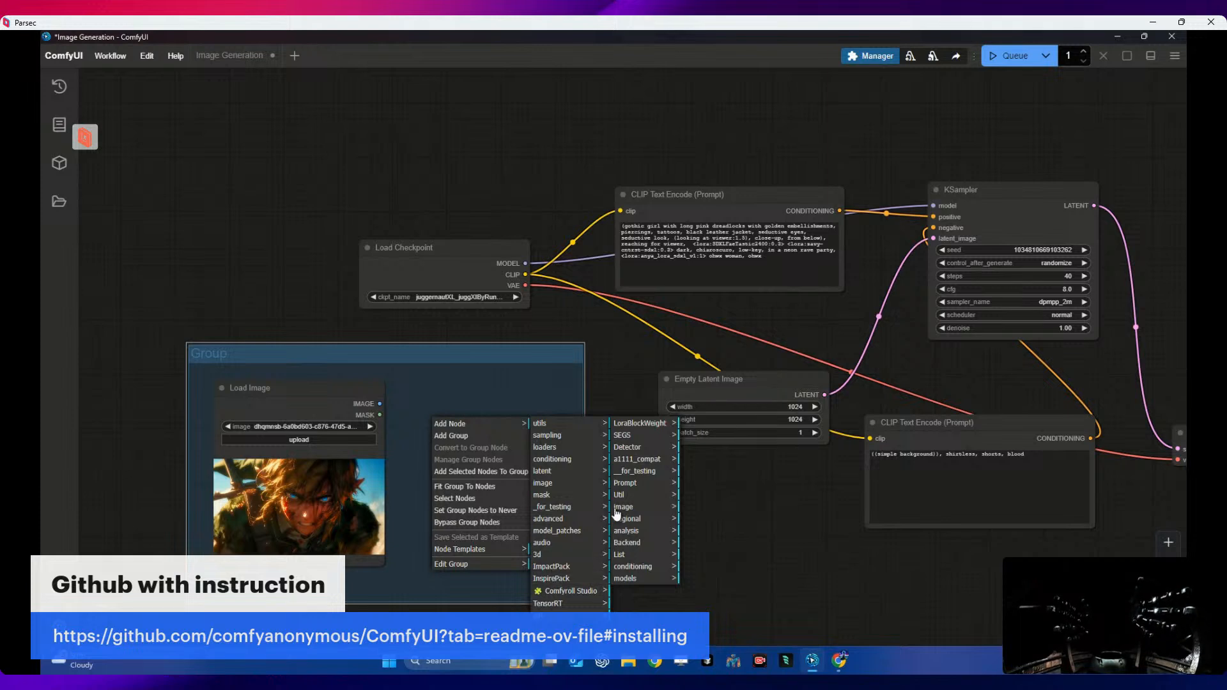
{"action": "left_click", "coordinate": [634, 496]}
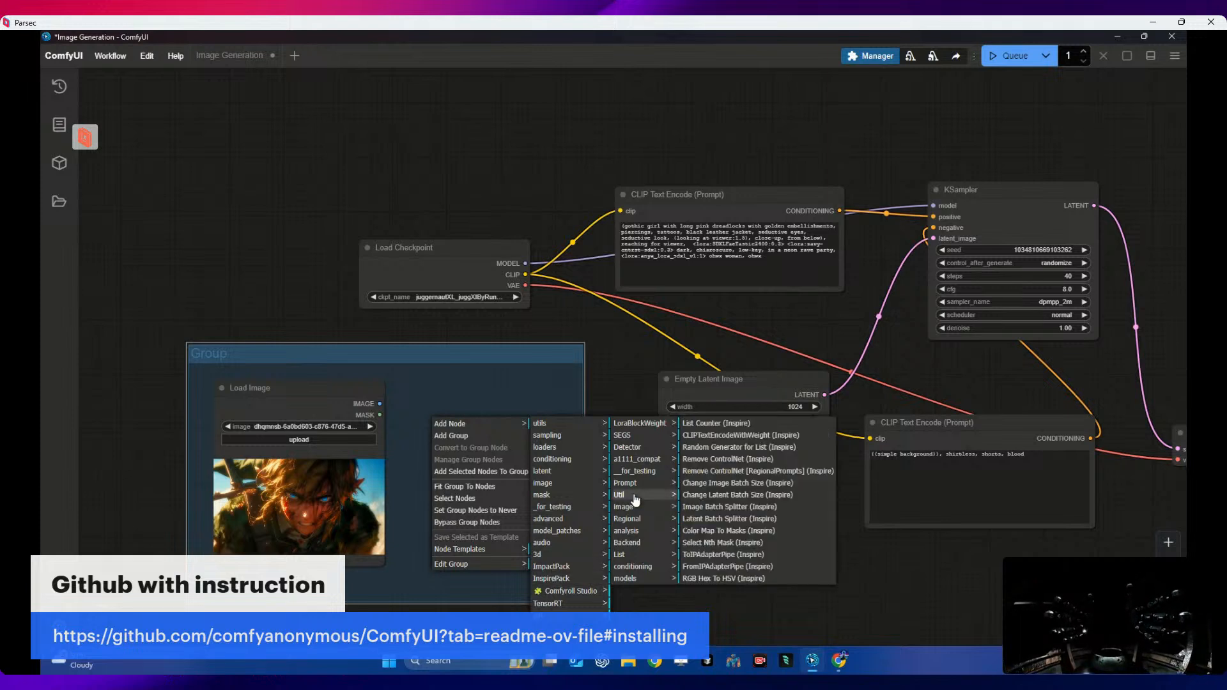
{"action": "left_click", "coordinate": [558, 448]}
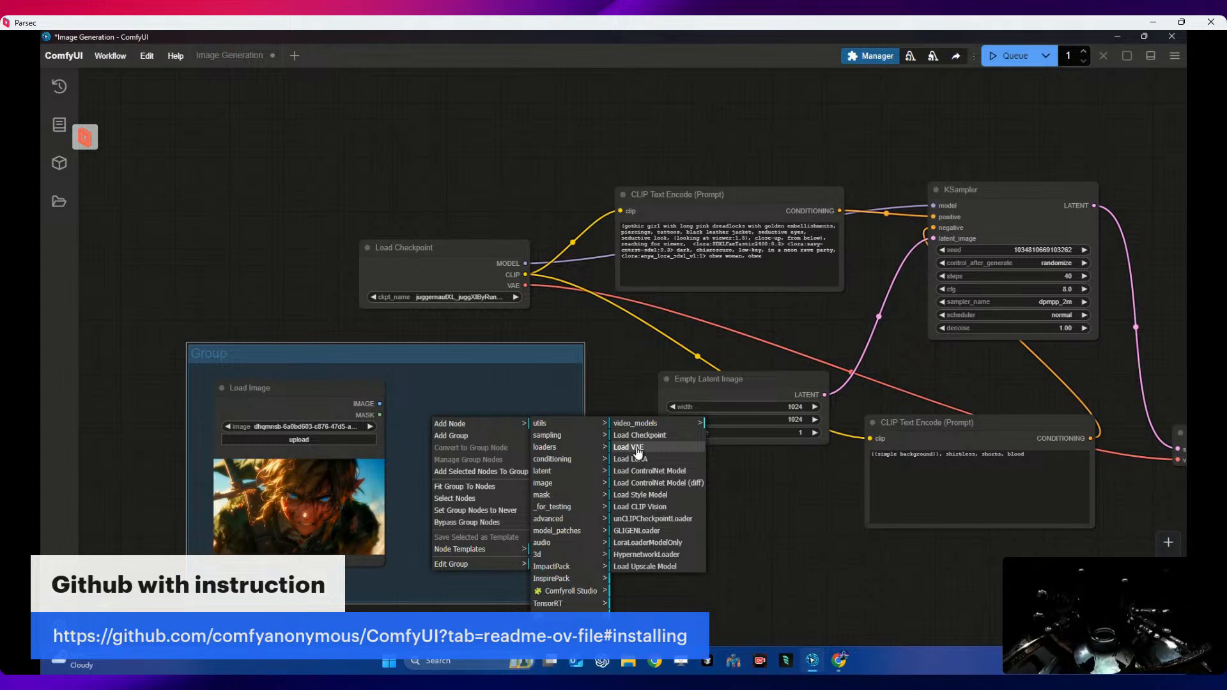
{"action": "left_click", "coordinate": [564, 435]}
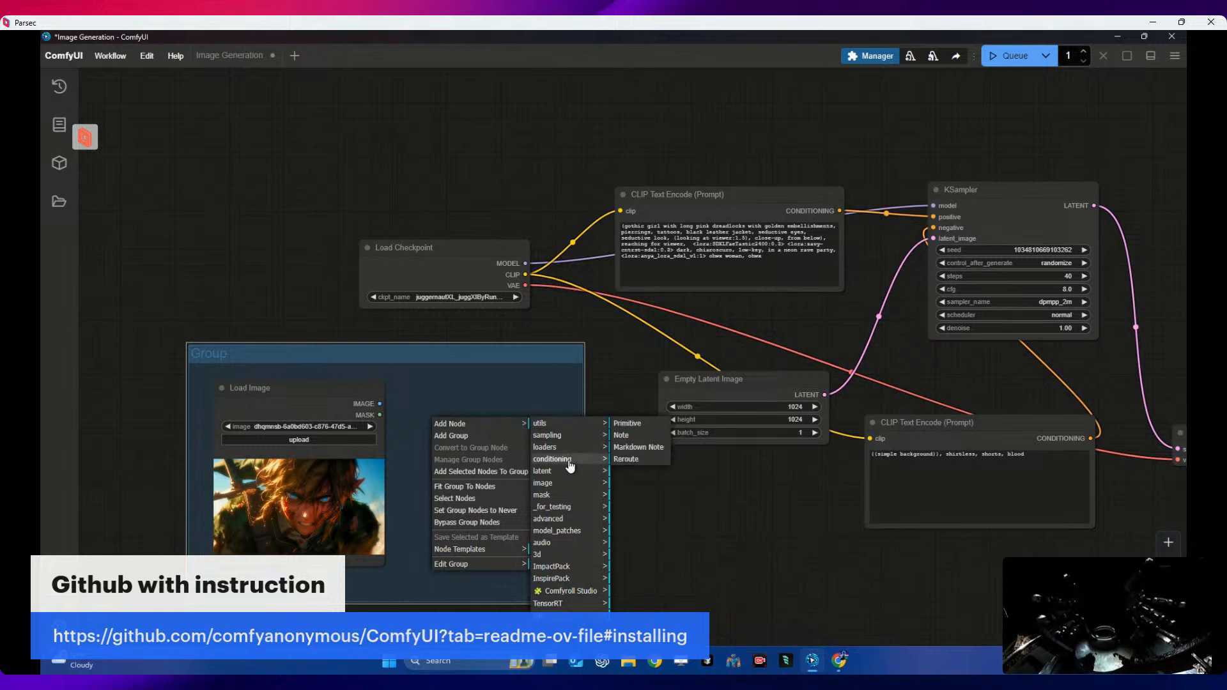
{"action": "left_click", "coordinate": [570, 461]}
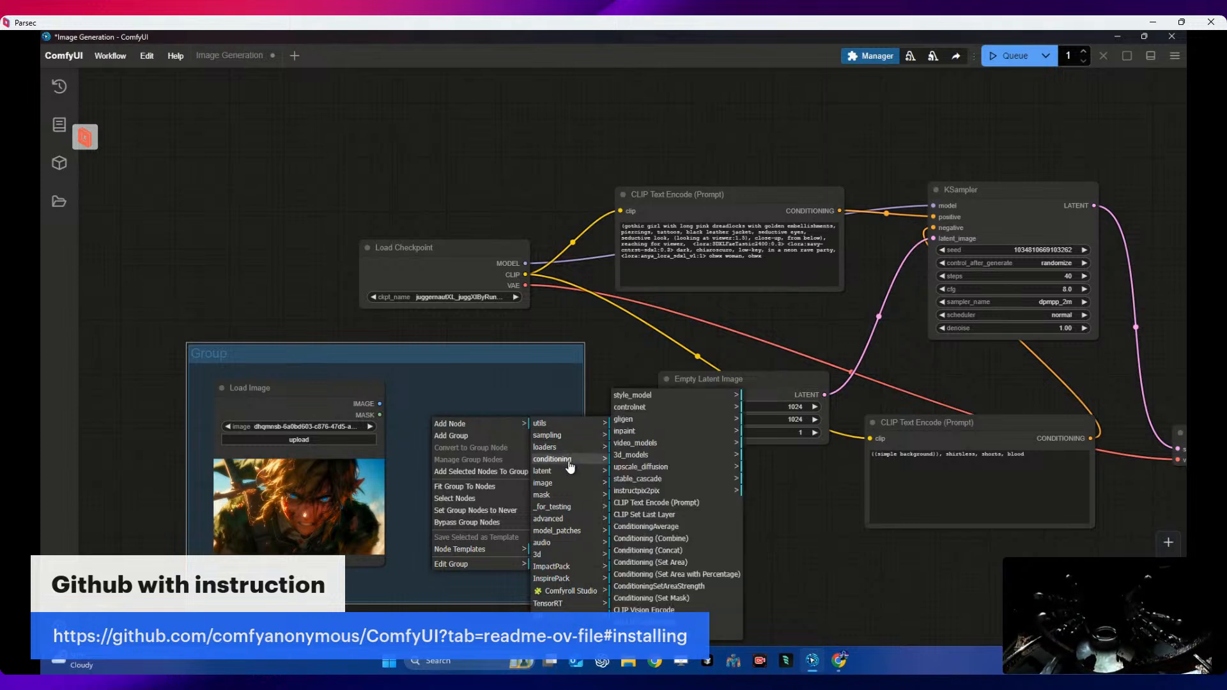
{"action": "left_click", "coordinate": [569, 472]}
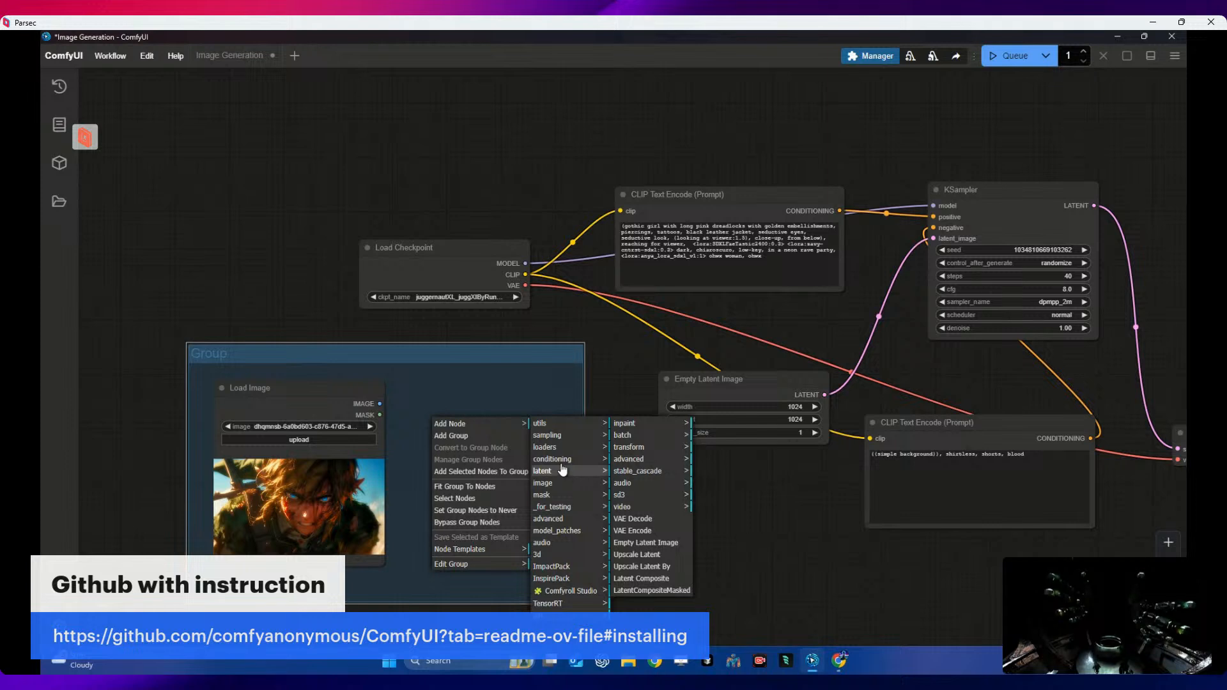
{"action": "left_click", "coordinate": [487, 427]}
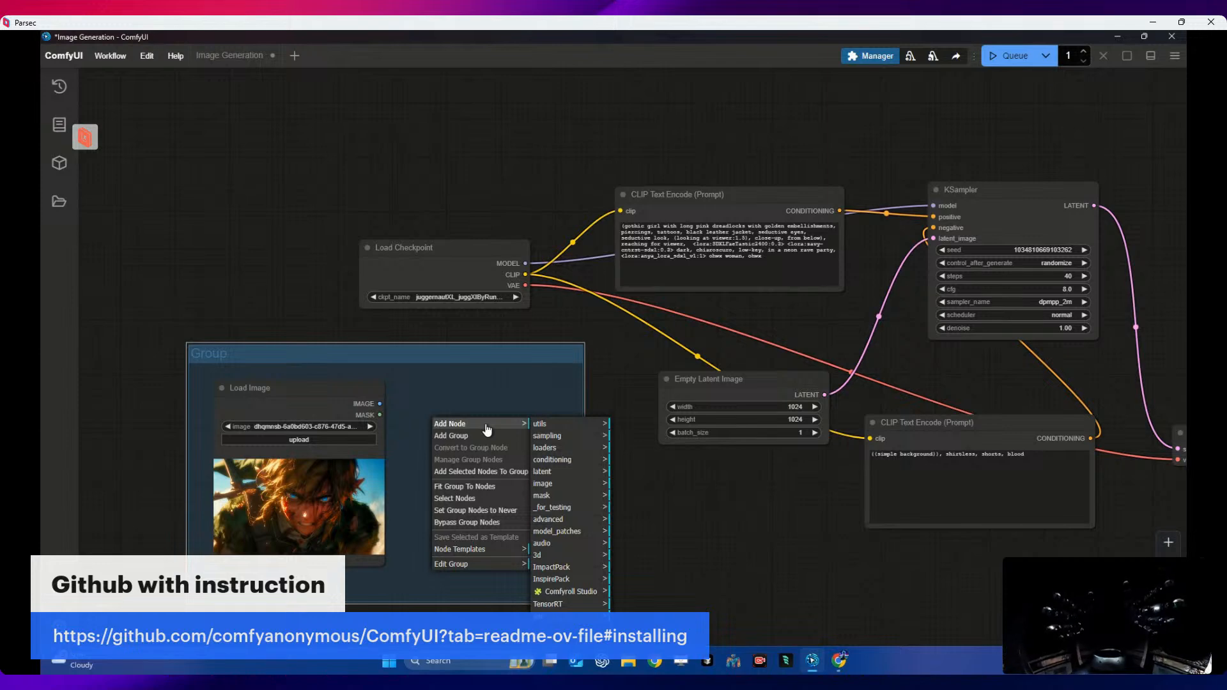
{"action": "left_click", "coordinate": [493, 393]}
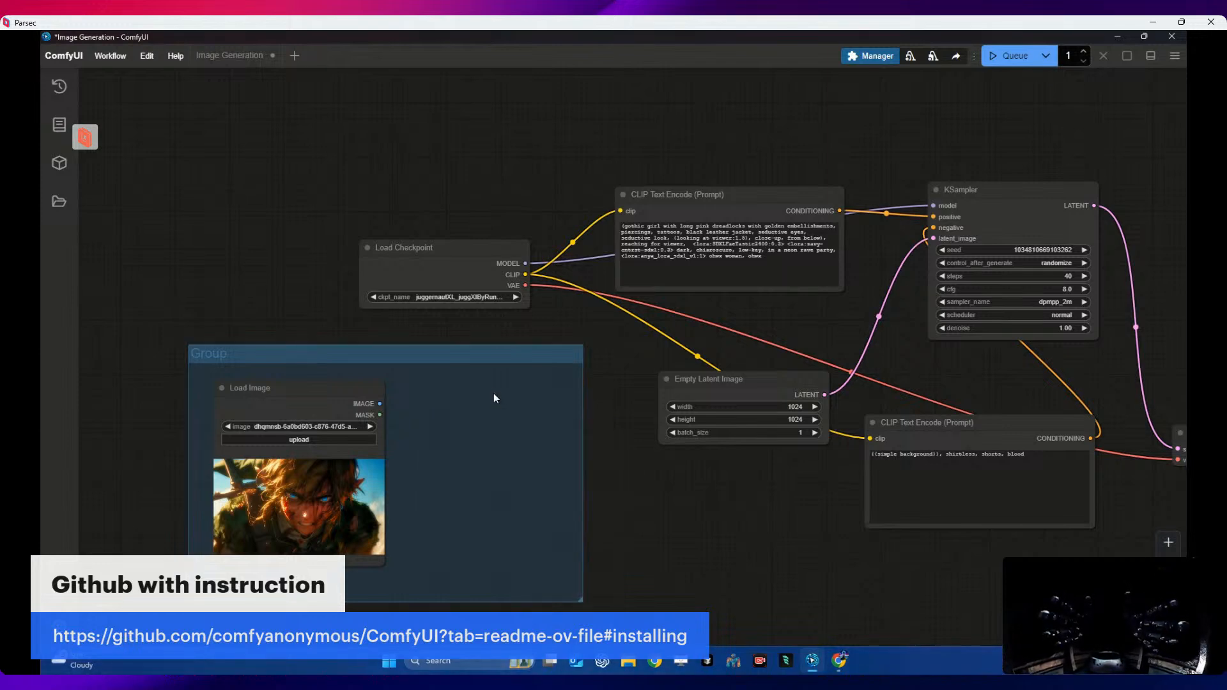
- Search the node library for "vae", add VAE Encode (for Inpainting), and place it beside Load Image
{"action": "double_click", "coordinate": [494, 393]}
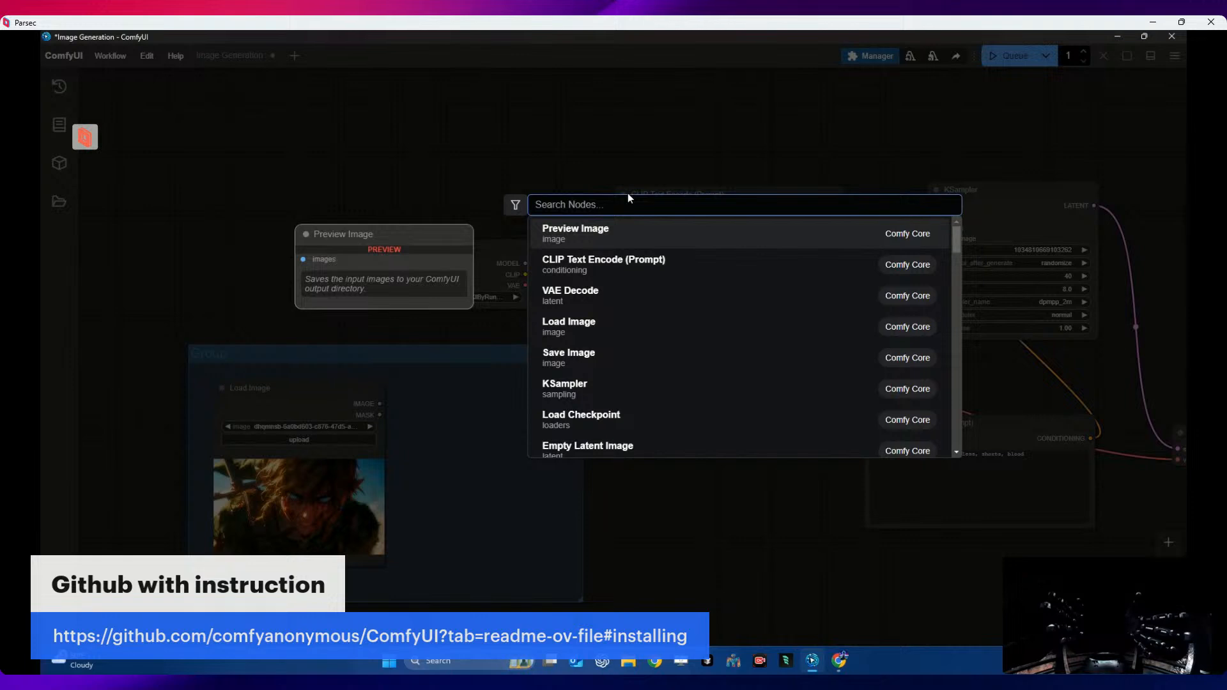
{"action": "type", "text": "vae"}
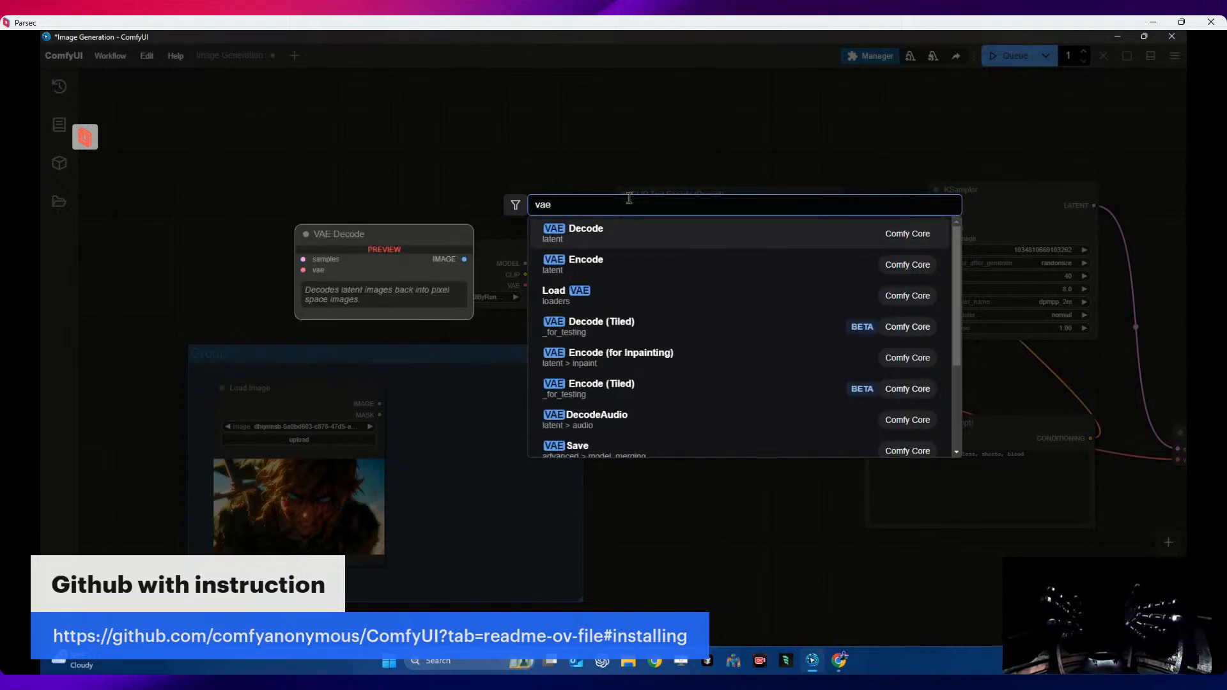
{"action": "scroll", "coordinate": [639, 332], "scroll_direction": "down", "scroll_amount": 1}
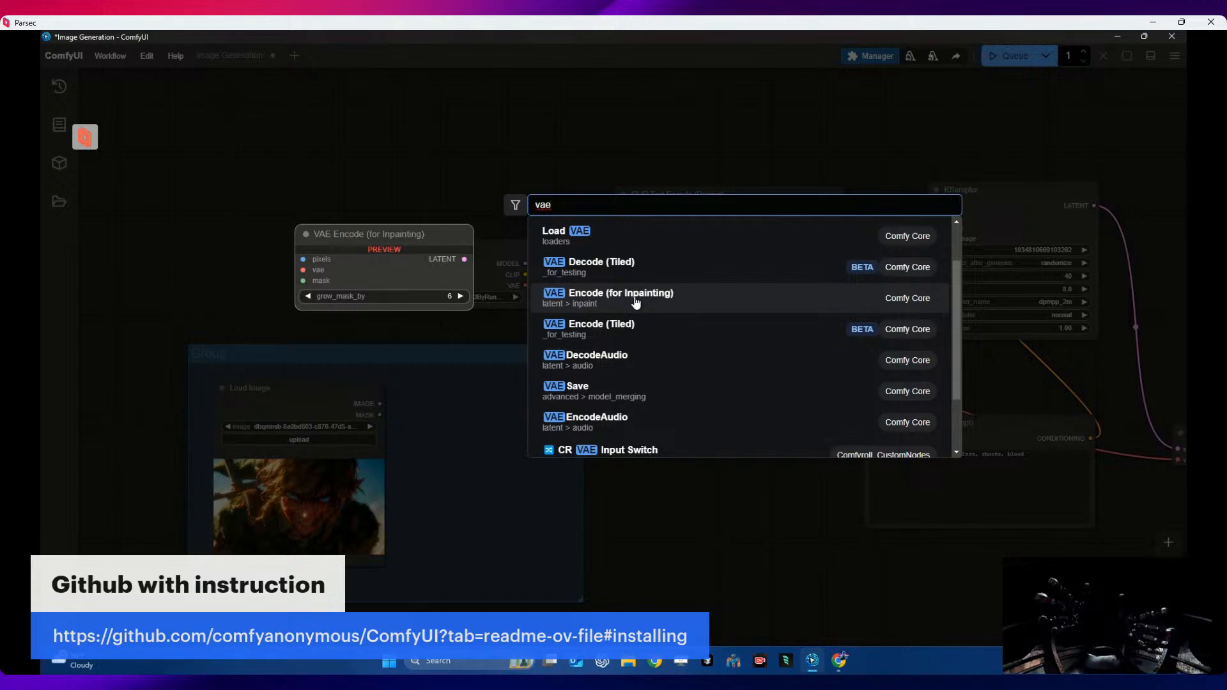
{"action": "left_click", "coordinate": [636, 301]}
{"action": "left_click_drag", "start_coordinate": [607, 388], "coordinate": [561, 389]}
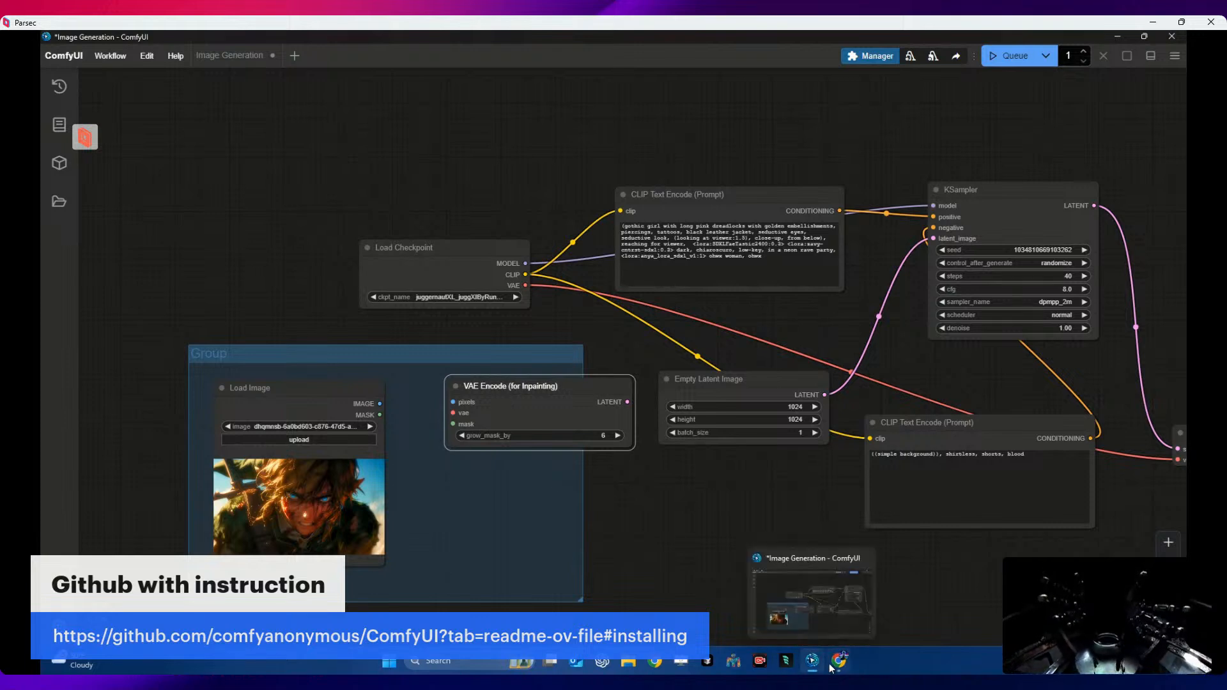
{"action": "mouse_move", "coordinate": [836, 666]}
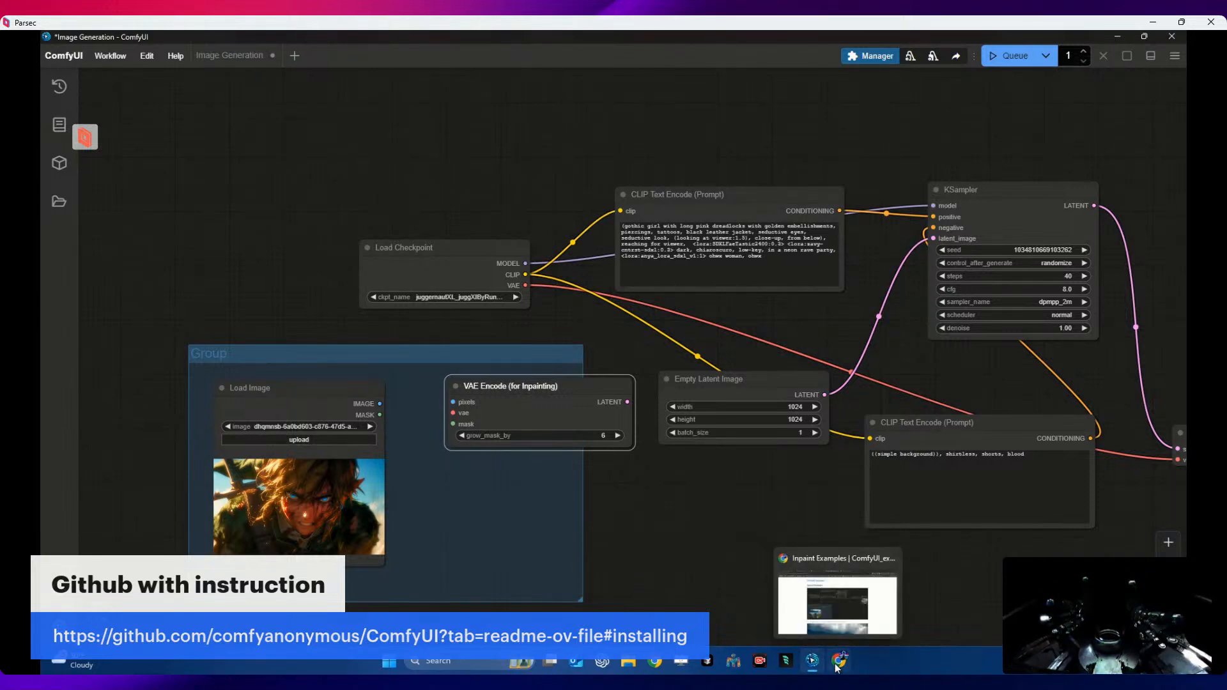
{"action": "left_click", "coordinate": [449, 343]}
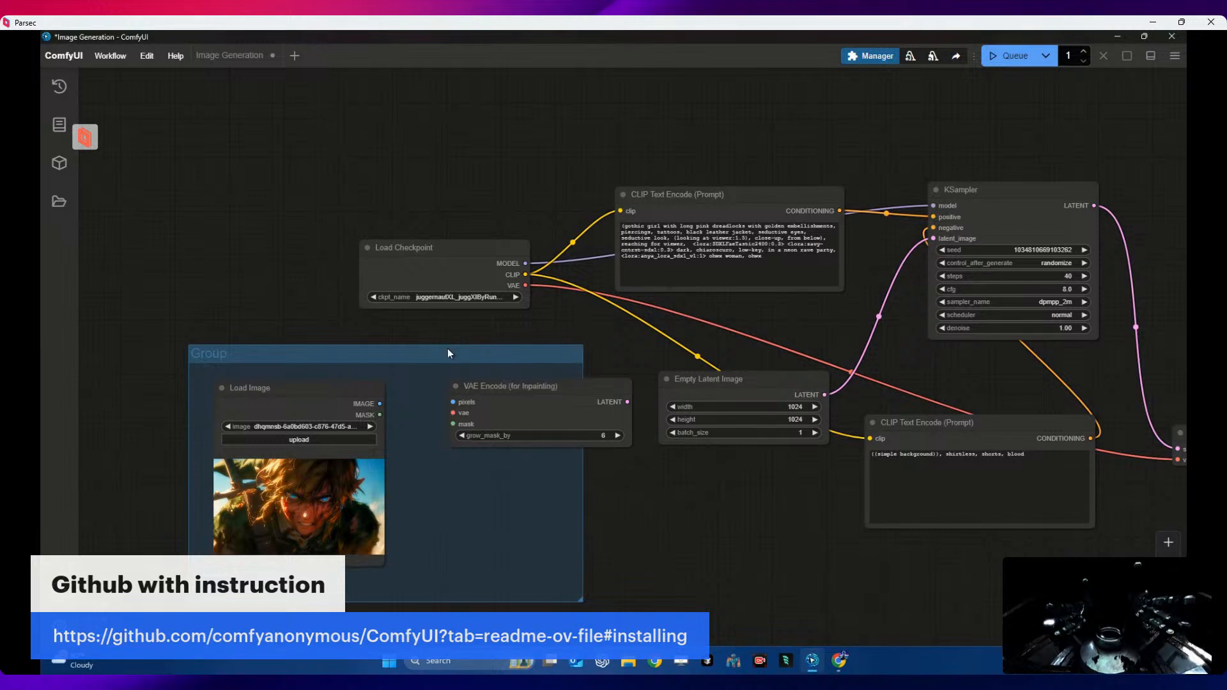
{"action": "right_click", "coordinate": [450, 339]}
{"action": "left_click", "coordinate": [407, 332]}
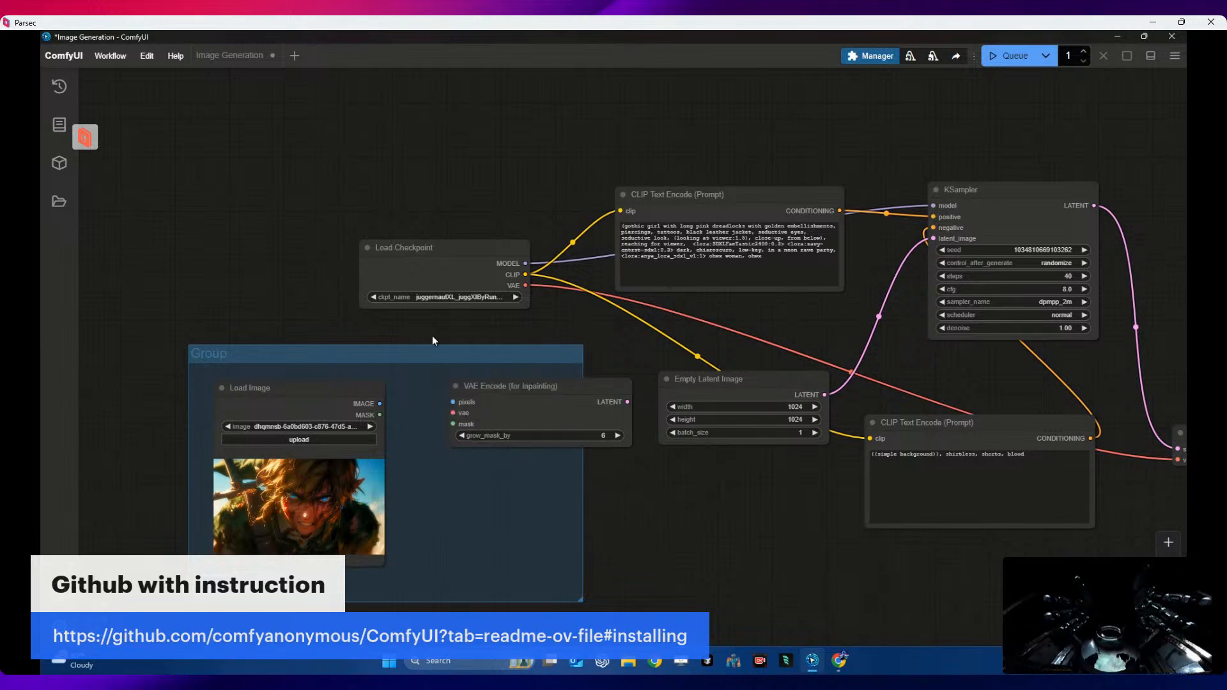
{"action": "right_click", "coordinate": [449, 326]}
{"action": "left_click", "coordinate": [416, 332]}
{"action": "double_click", "coordinate": [415, 330]}
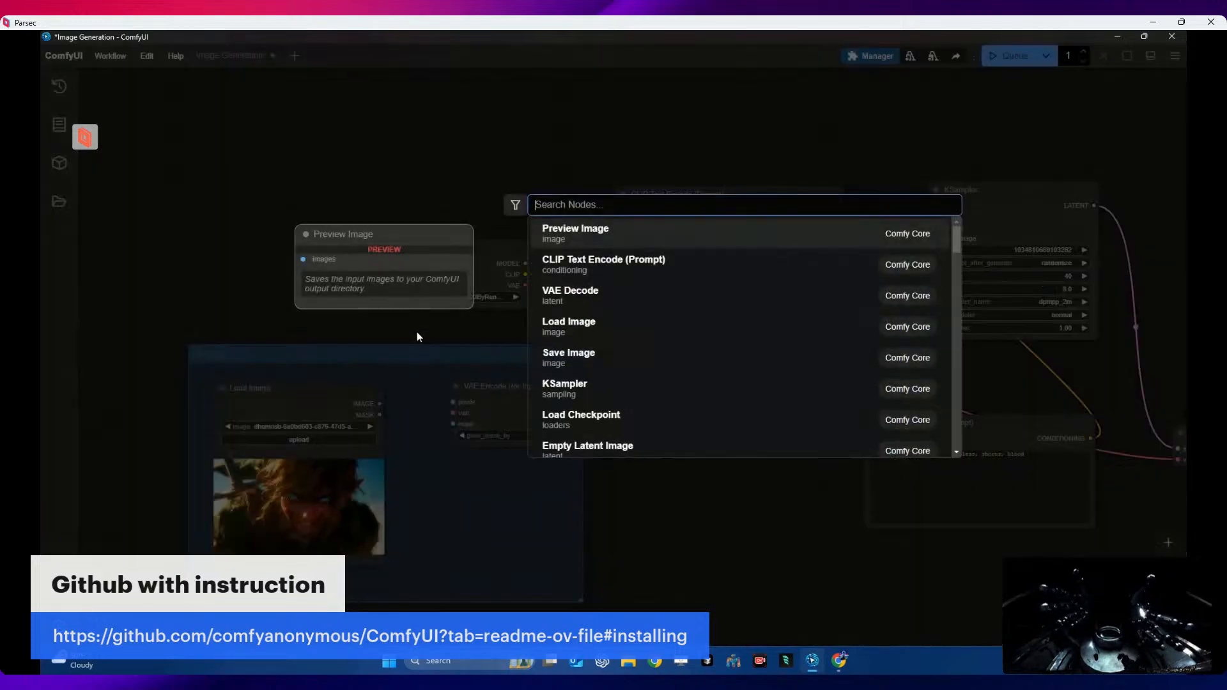
{"action": "left_click", "coordinate": [474, 338]}
- Move VAE Encode (for Inpainting) closer to Load Image inside the group and check the wiring on the Inpaint Examples page in Chrome
{"action": "left_click", "coordinate": [513, 404]}
{"action": "left_click_drag", "start_coordinate": [513, 404], "coordinate": [469, 415]}
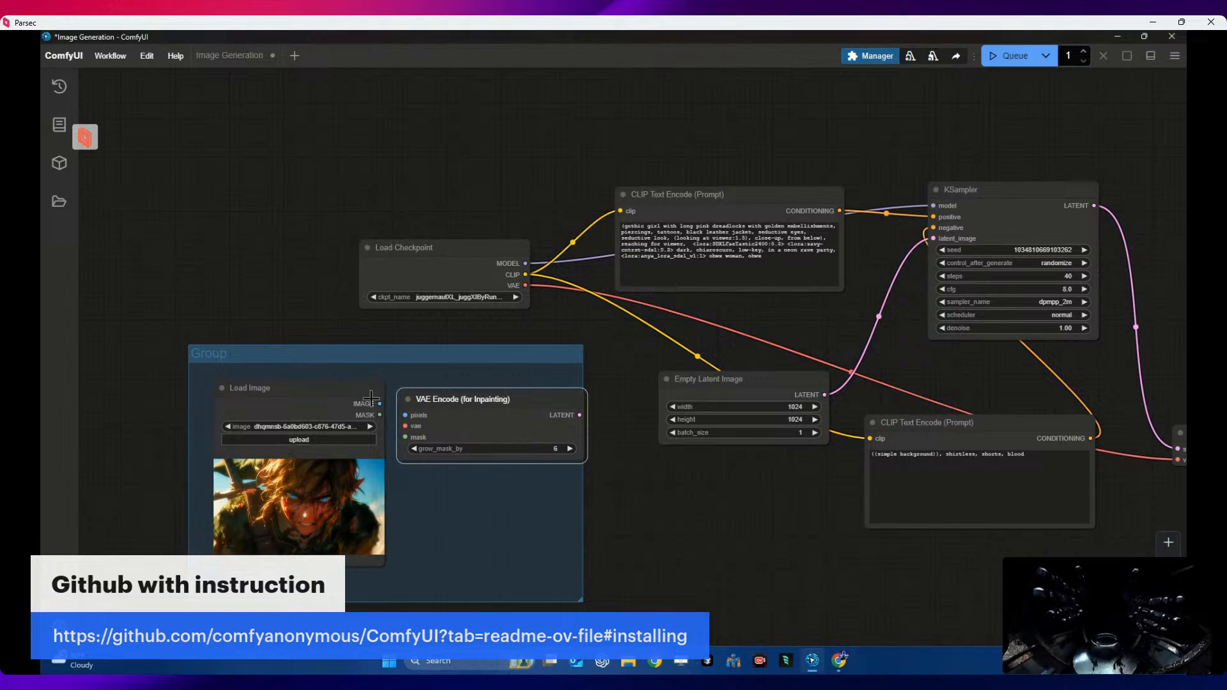
{"action": "left_click", "coordinate": [839, 661]}
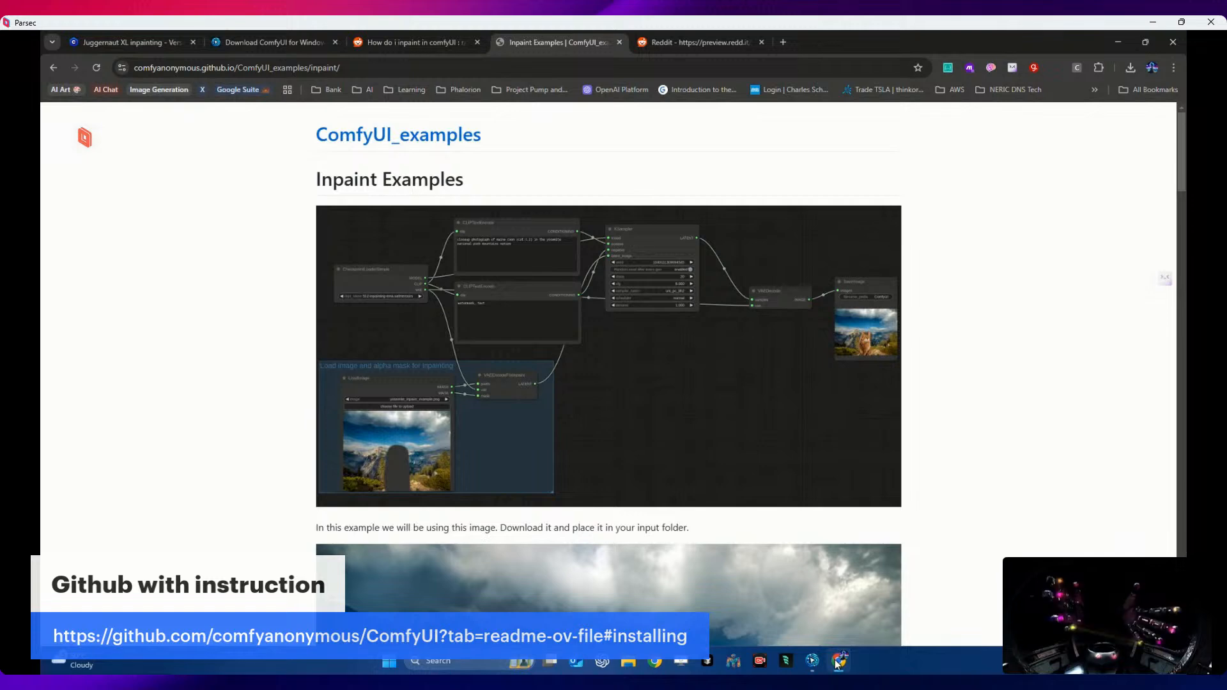
{"action": "left_click", "coordinate": [839, 661]}
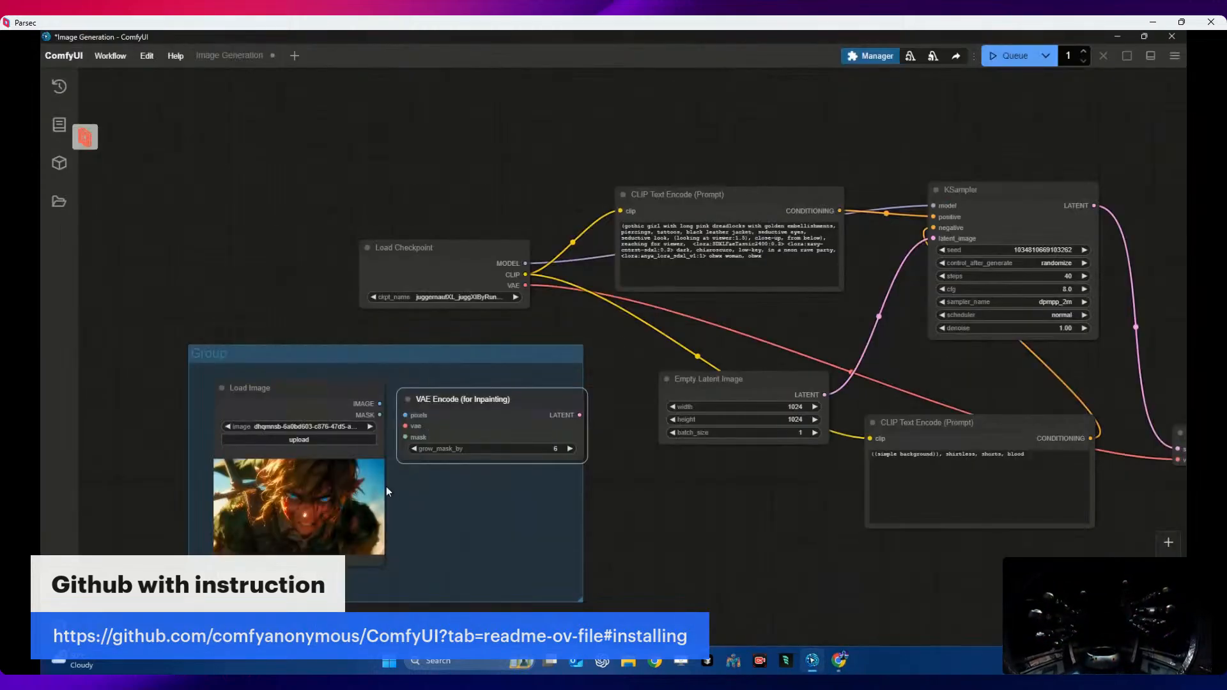
- Connect Load Image's IMAGE to pixels and MASK to mask, link VAE Encode's LATENT to KSampler's latent_image, and compare with the Inpaint Examples page
{"action": "left_click_drag", "start_coordinate": [389, 410], "coordinate": [405, 437]}
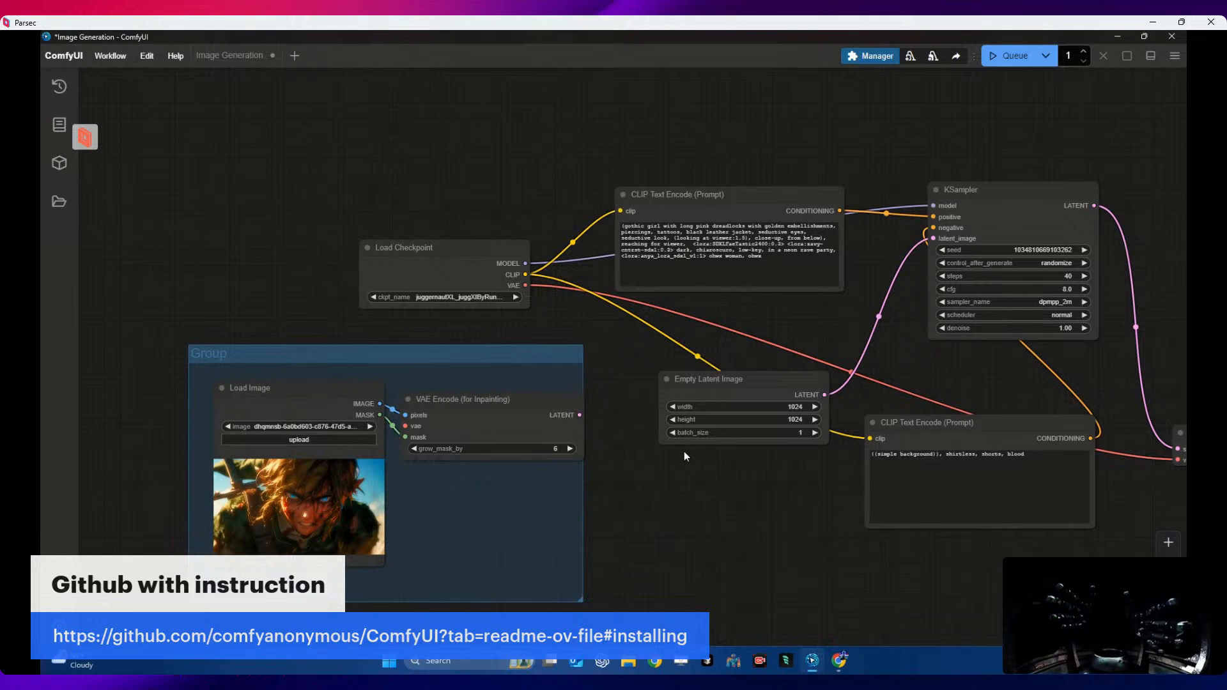
{"action": "left_click_drag", "start_coordinate": [580, 413], "coordinate": [934, 237]}
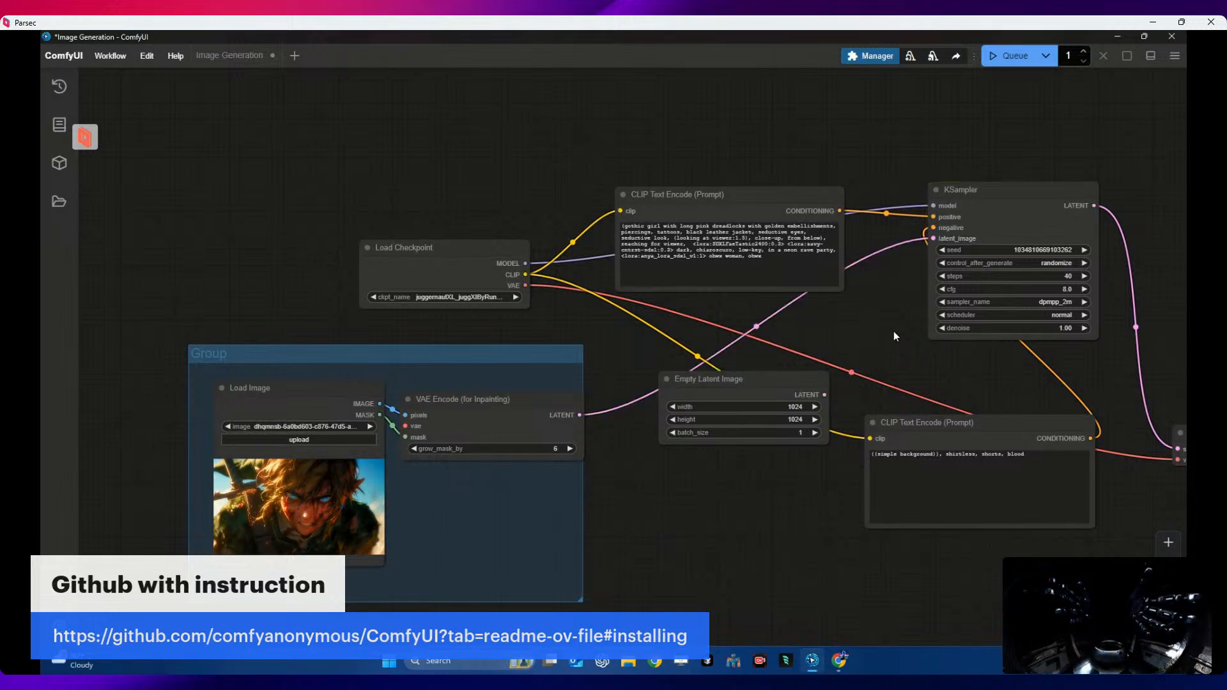
{"action": "left_click", "coordinate": [840, 663]}
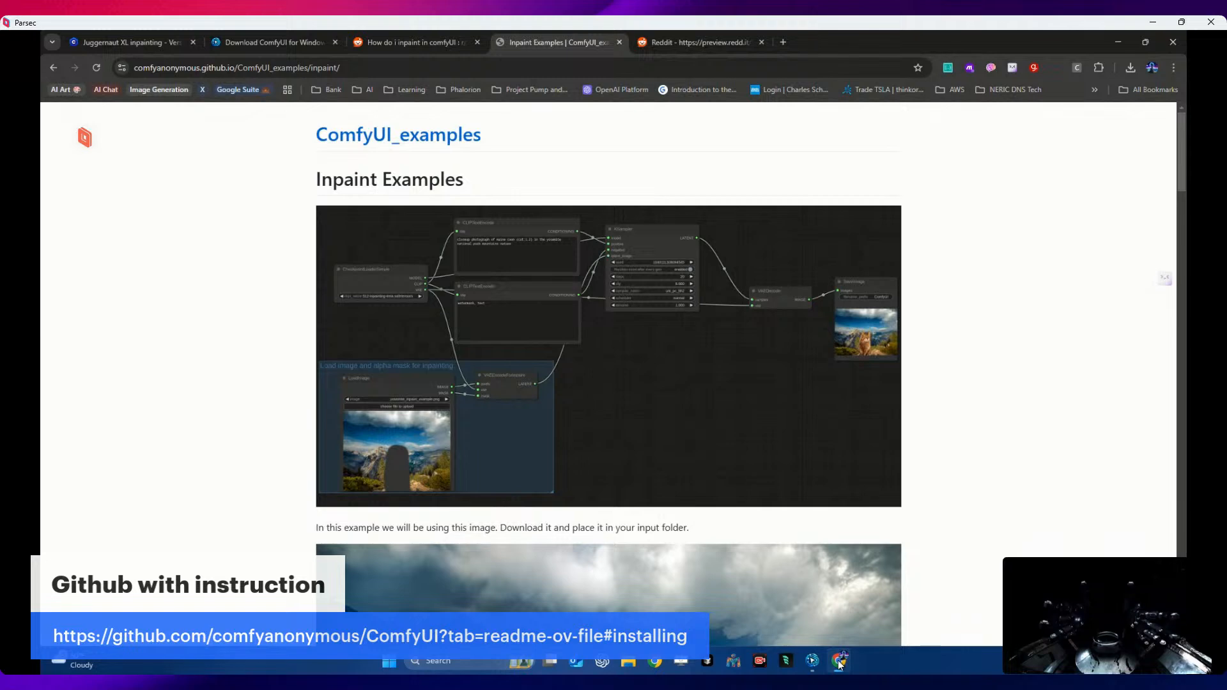
{"action": "left_click", "coordinate": [839, 662]}
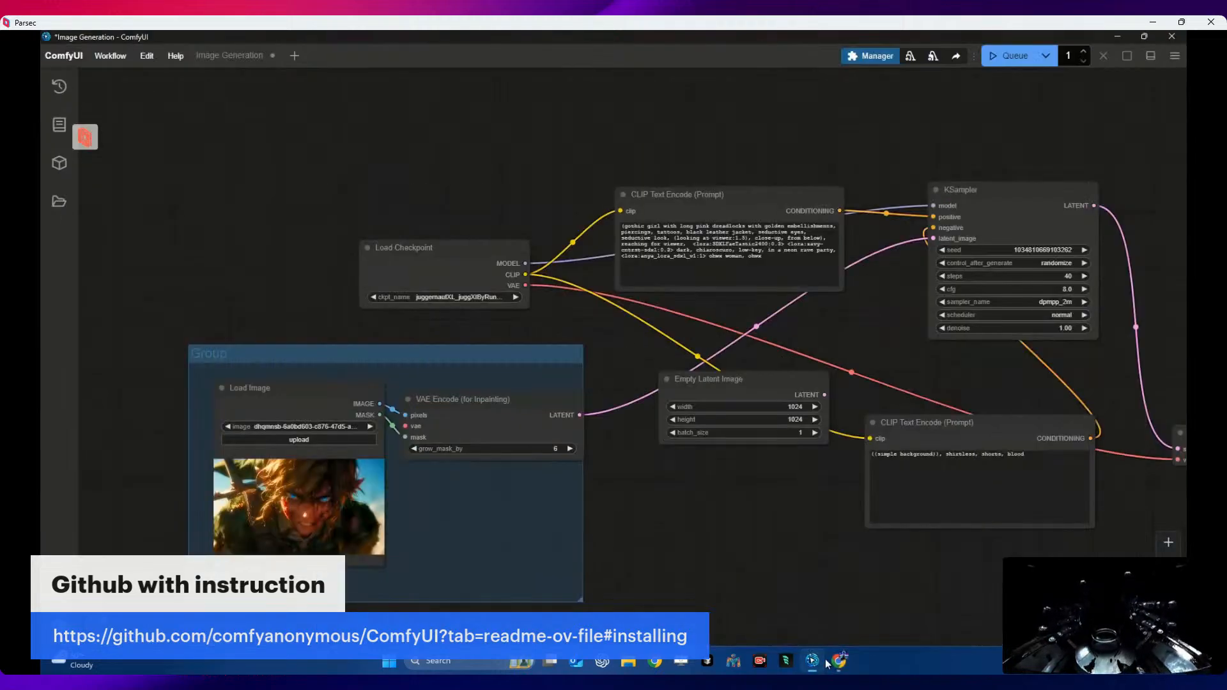
- Switch Load Checkpoint to the juggernautXL_versionXInpai... model and try to queue the workflow
{"action": "left_click", "coordinate": [515, 297]}
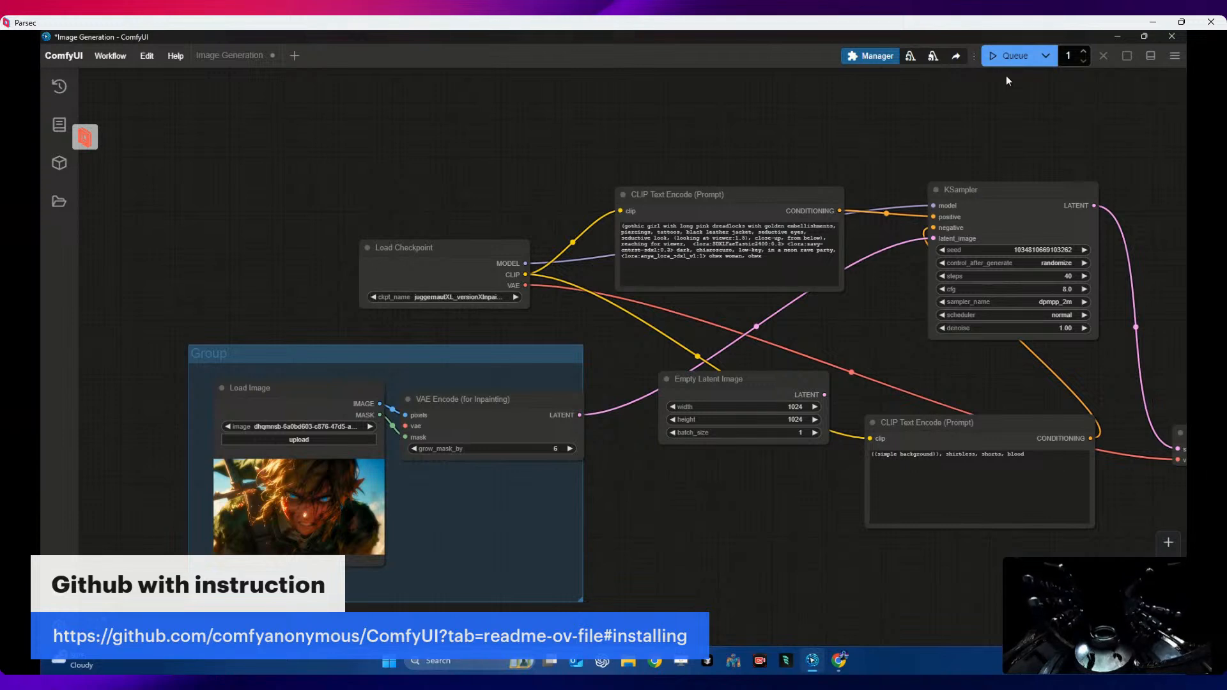
{"action": "left_click", "coordinate": [1009, 56]}
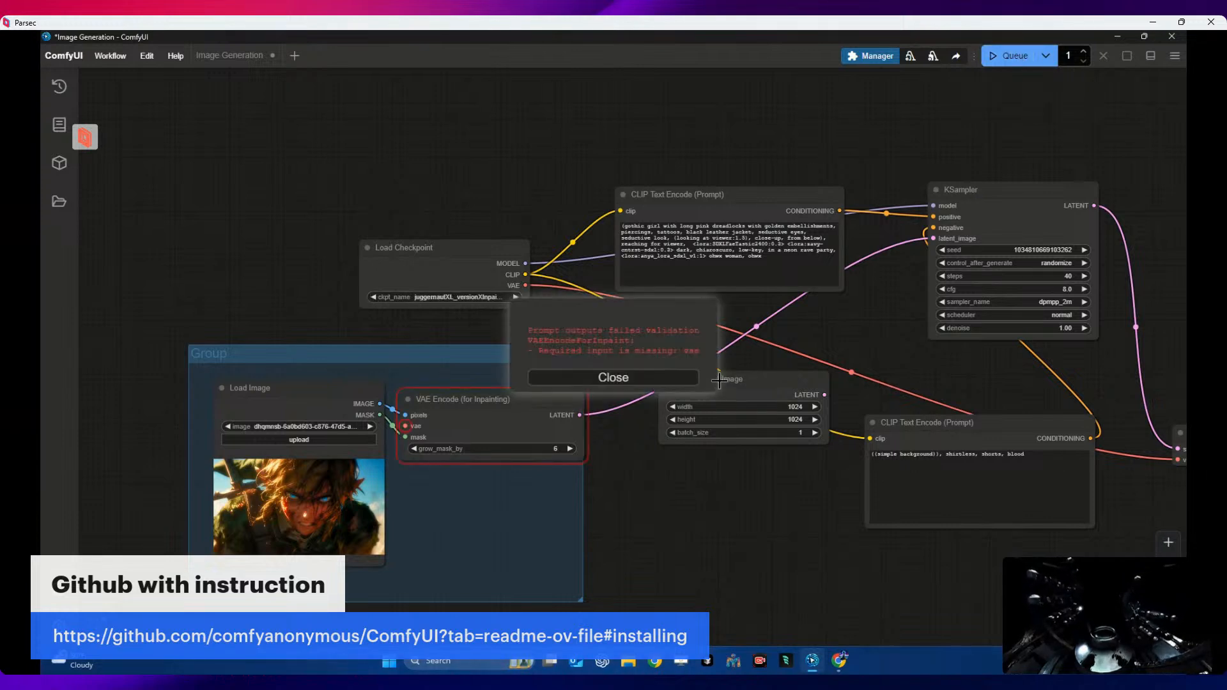
{"action": "left_click", "coordinate": [662, 381]}
- Connect Load Checkpoint's VAE output to the vae input of VAE Encode (for Inpainting) and queue the workflow
{"action": "left_click_drag", "start_coordinate": [525, 285], "coordinate": [405, 425]}
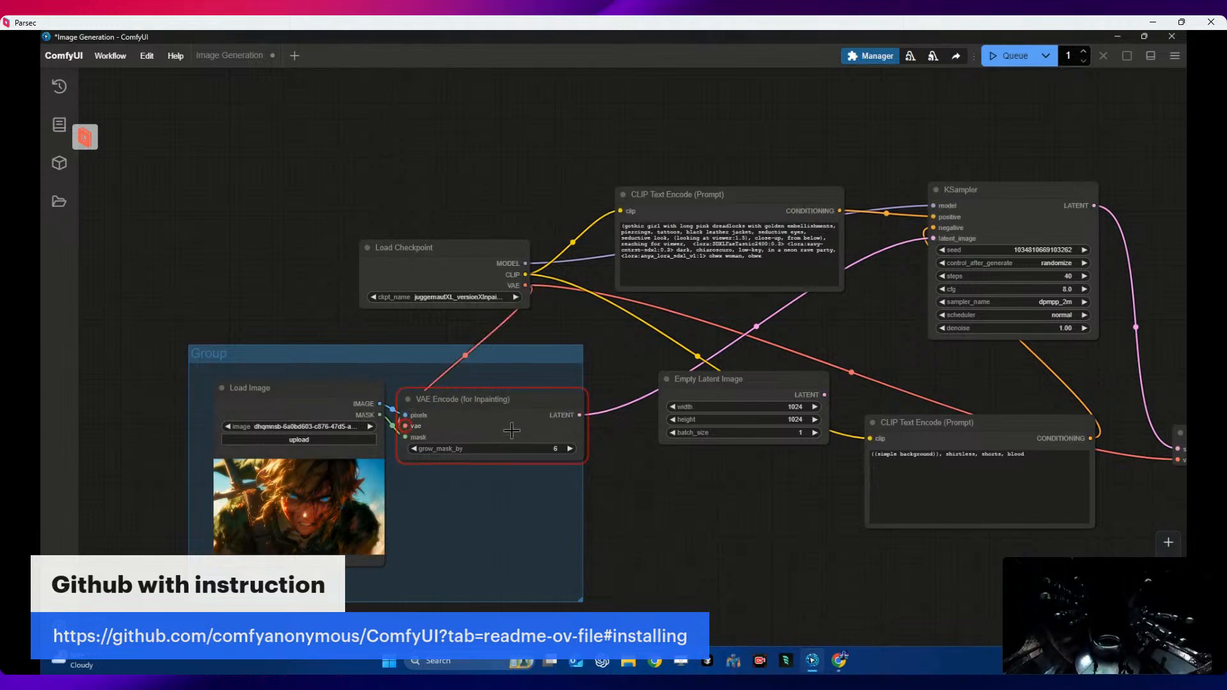
{"action": "left_click", "coordinate": [1012, 55]}
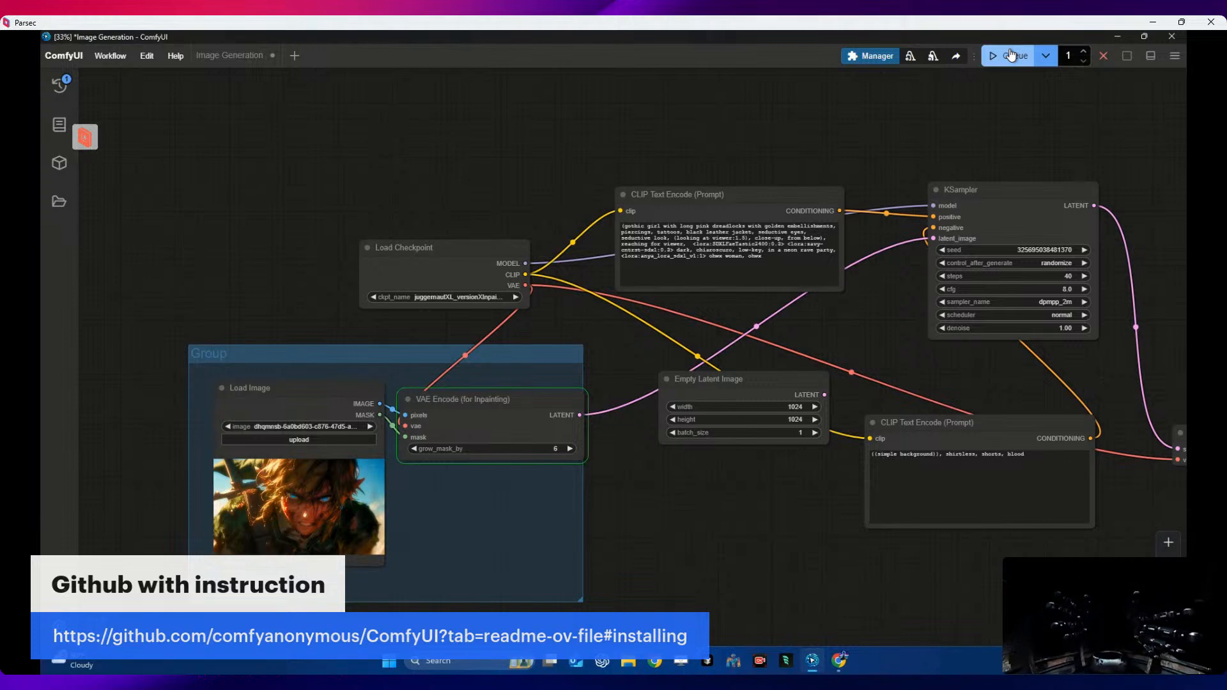
{"action": "scroll", "coordinate": [1032, 268], "scroll_direction": "down", "scroll_amount": 2}
{"action": "left_click_drag", "start_coordinate": [1011, 527], "coordinate": [734, 446]}
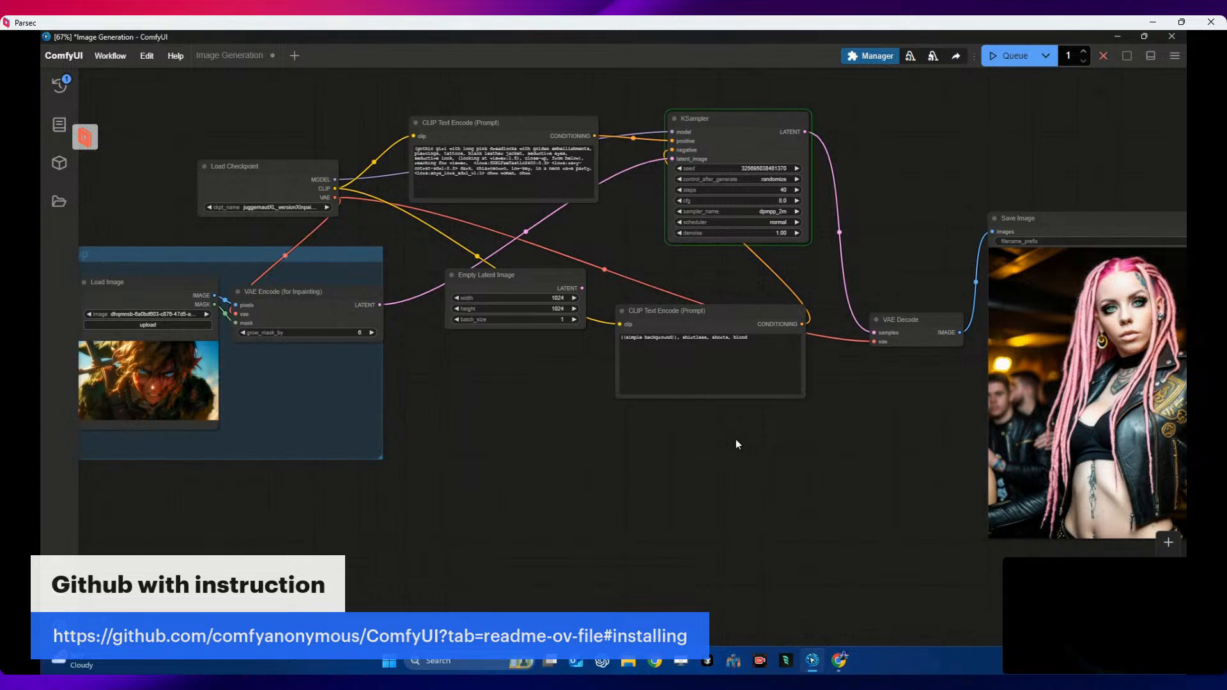
{"action": "left_click_drag", "start_coordinate": [835, 465], "coordinate": [815, 466]}
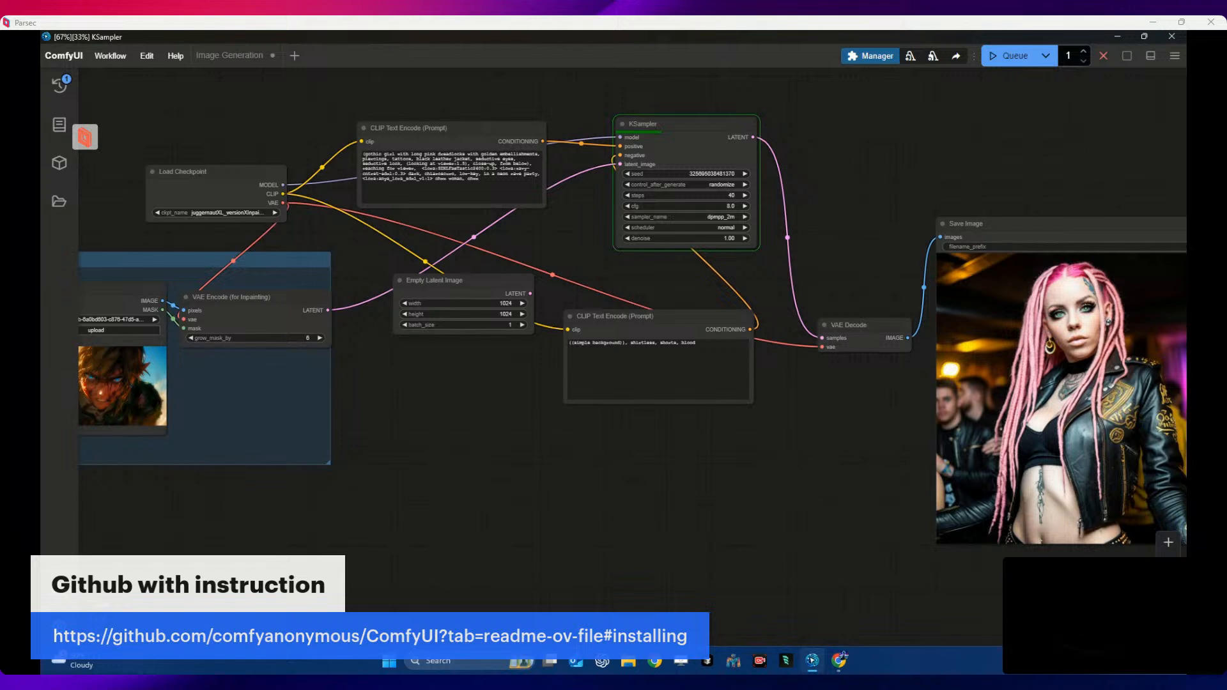
- Move the image-loading group below Load Checkpoint and add a Reroute node beside Empty Latent Image
{"action": "left_click_drag", "start_coordinate": [274, 259], "coordinate": [453, 452]}
{"action": "left_click_drag", "start_coordinate": [410, 419], "coordinate": [366, 394]}
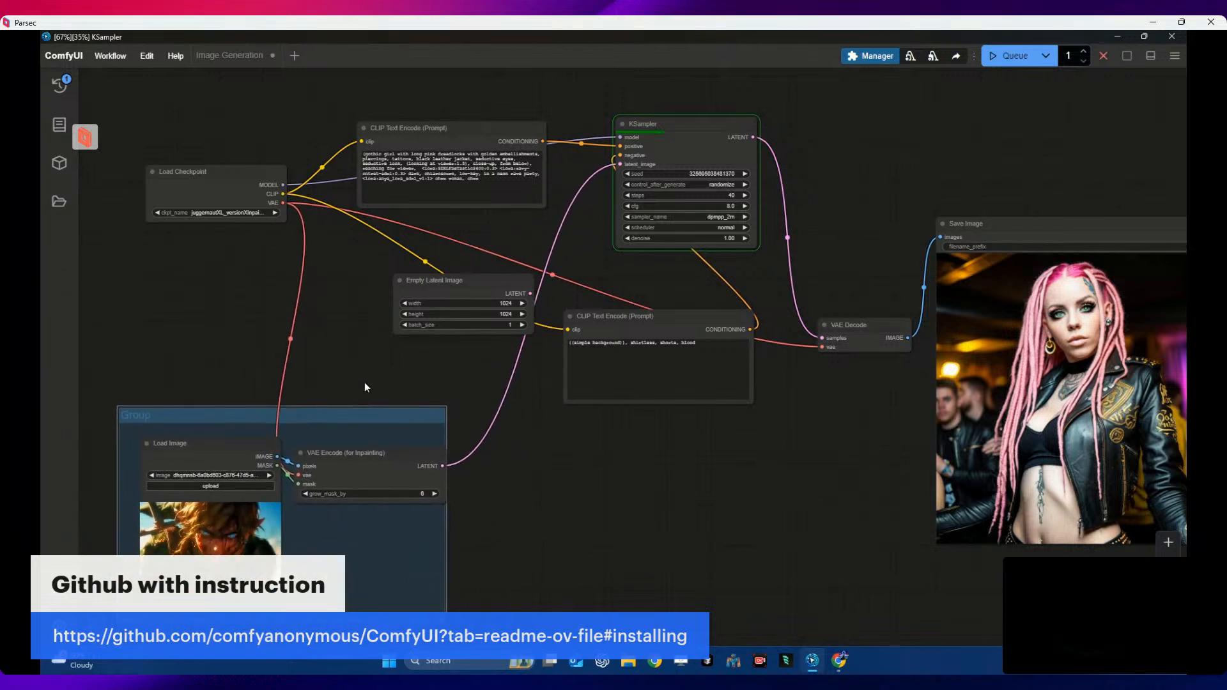
{"action": "right_click", "coordinate": [362, 340]}
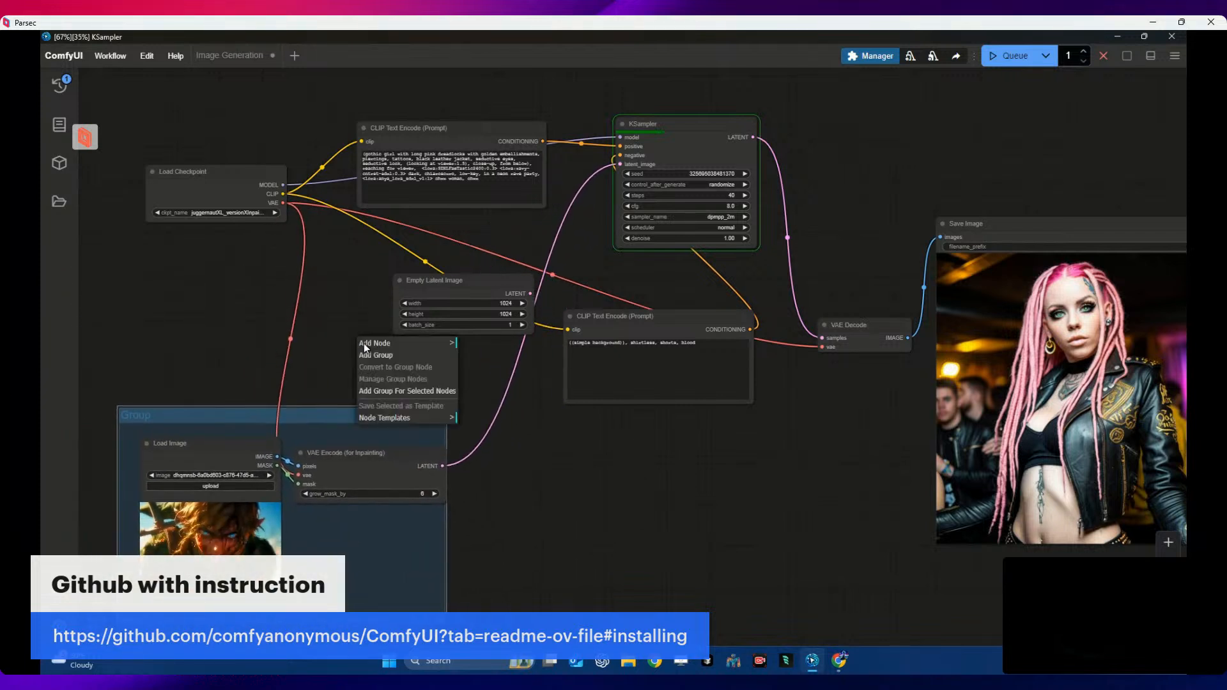
{"action": "left_click", "coordinate": [407, 348]}
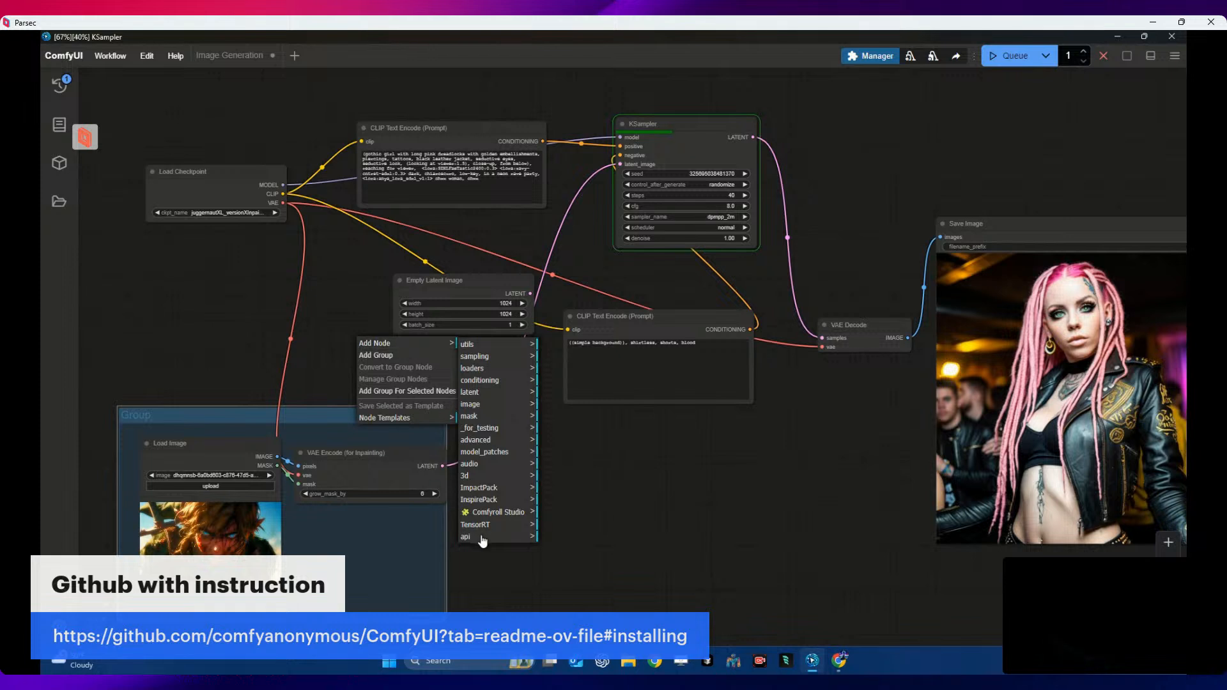
{"action": "left_click", "coordinate": [480, 348]}
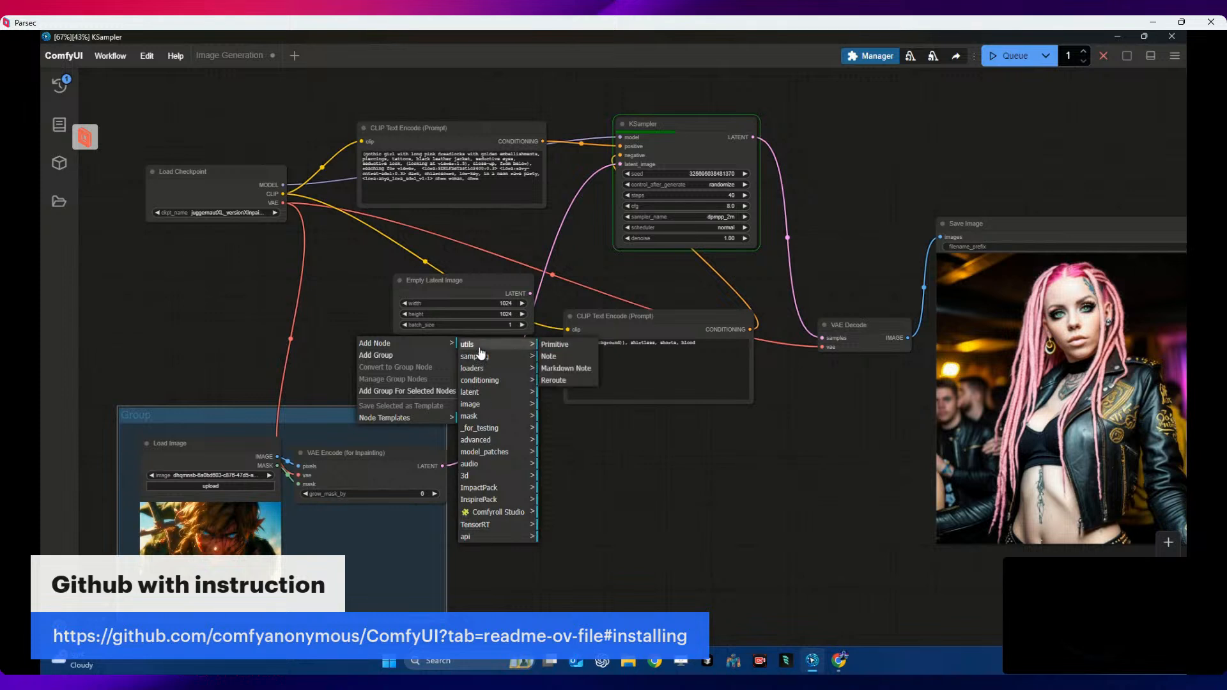
{"action": "left_click", "coordinate": [554, 380]}
{"action": "left_click_drag", "start_coordinate": [382, 353], "coordinate": [321, 317]}
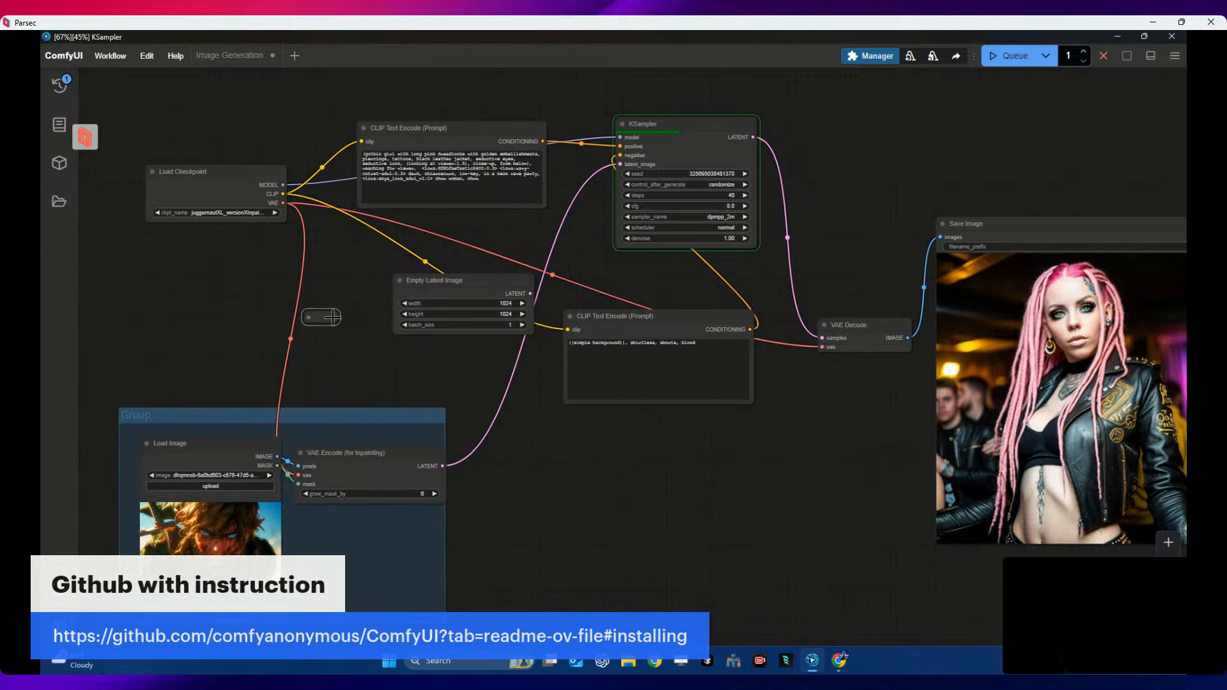
{"action": "left_click_drag", "start_coordinate": [325, 318], "coordinate": [356, 330]}
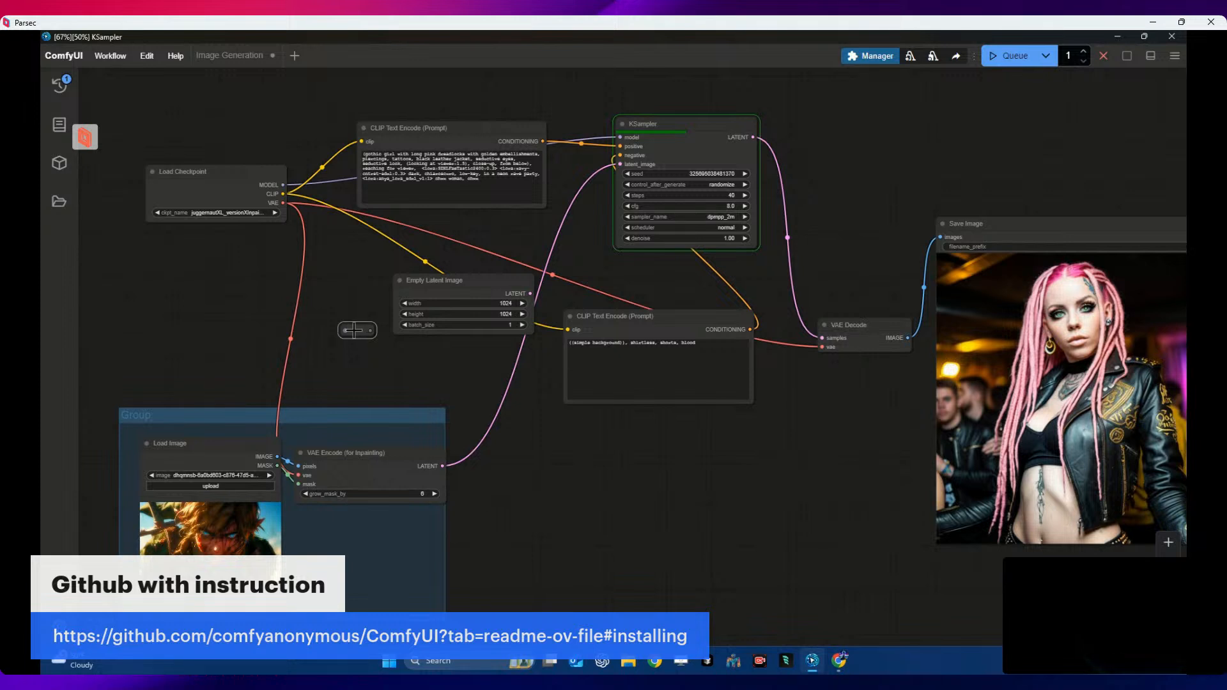
- Move Empty Latent Image below the negative prompt node and connect its LATENT output to the Reroute node placed beneath it
{"action": "left_click_drag", "start_coordinate": [473, 283], "coordinate": [637, 434]}
{"action": "left_click_drag", "start_coordinate": [361, 329], "coordinate": [703, 528]}
{"action": "left_click_drag", "start_coordinate": [699, 447], "coordinate": [700, 528]}
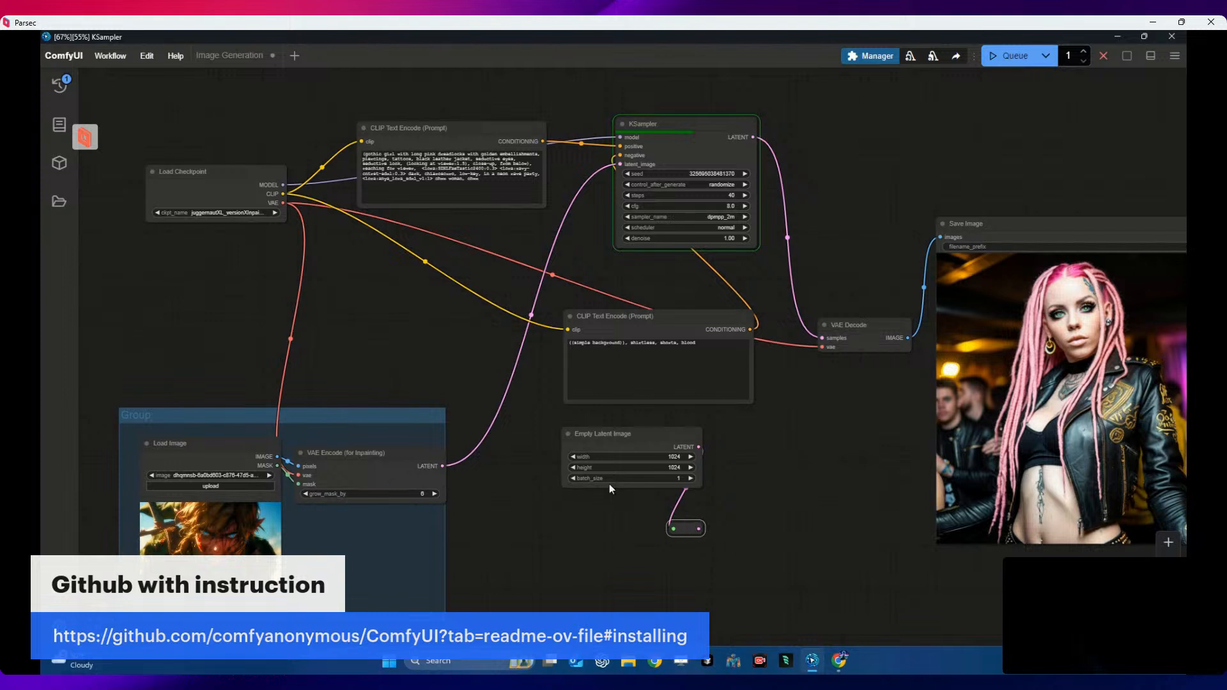
- Add a group sized around Empty Latent Image and the Reroute node, placing the Reroute beside the LATENT output
{"action": "left_click_drag", "start_coordinate": [618, 436], "coordinate": [628, 477]}
{"action": "right_click", "coordinate": [607, 440]}
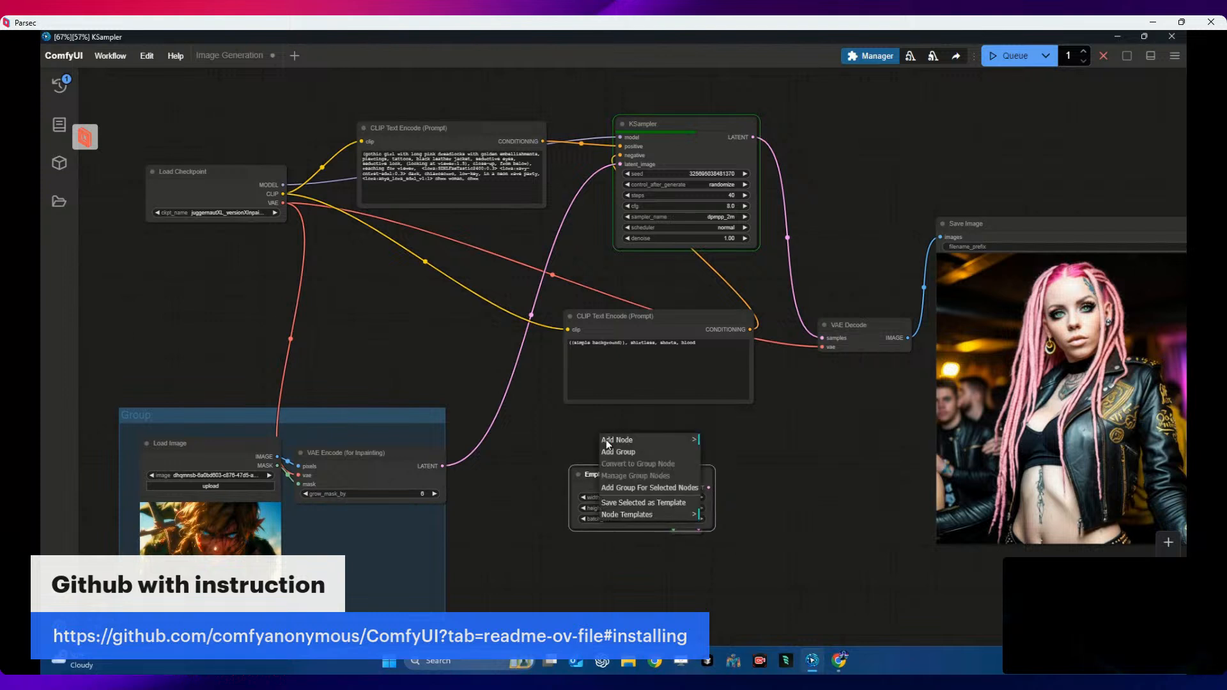
{"action": "left_click", "coordinate": [630, 452]}
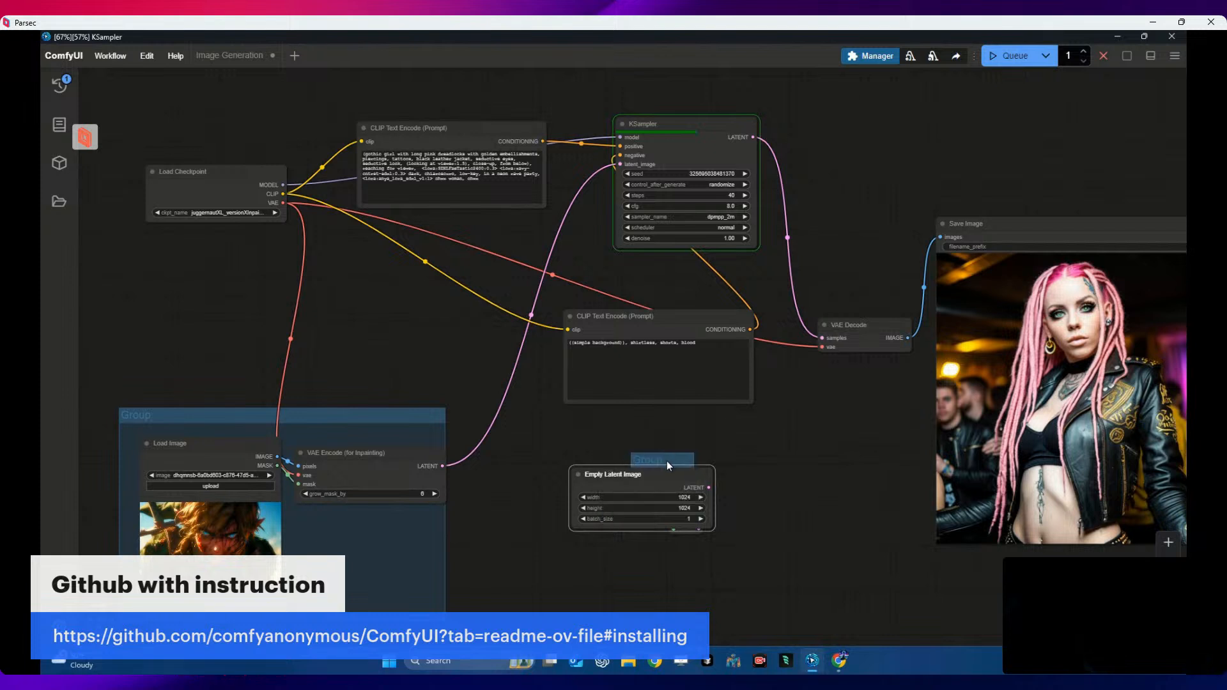
{"action": "left_click_drag", "start_coordinate": [647, 459], "coordinate": [569, 429]}
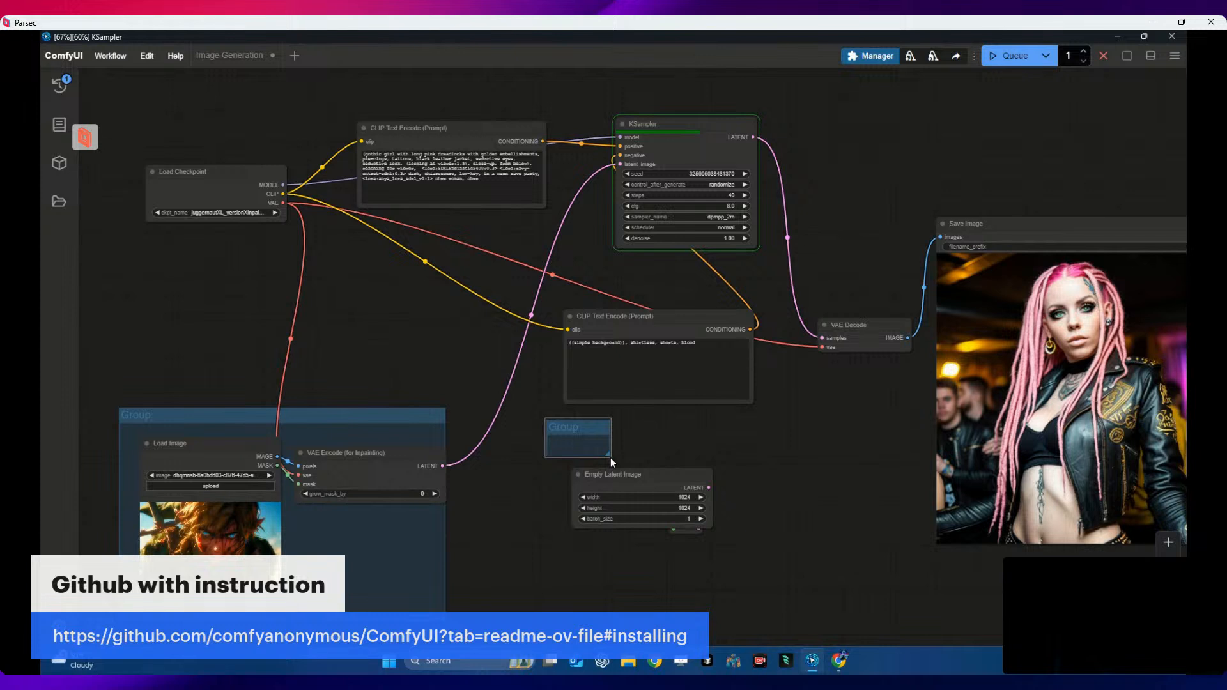
{"action": "left_click_drag", "start_coordinate": [609, 456], "coordinate": [799, 617]}
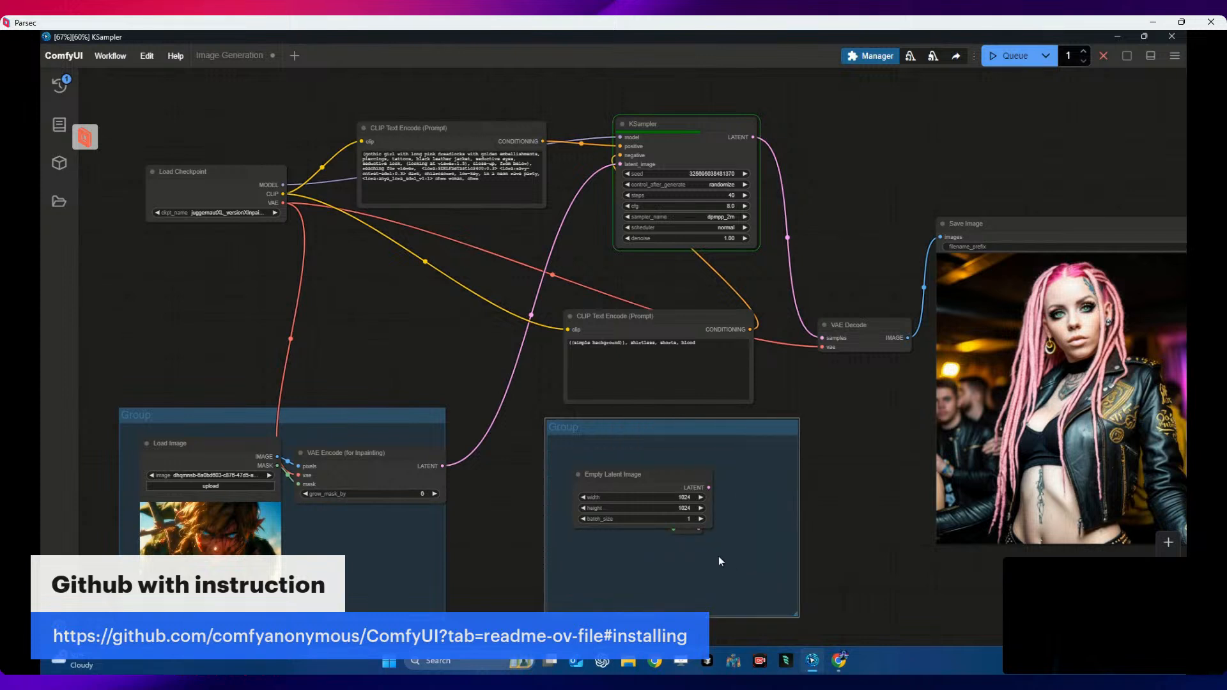
{"action": "left_click_drag", "start_coordinate": [686, 532], "coordinate": [763, 499]}
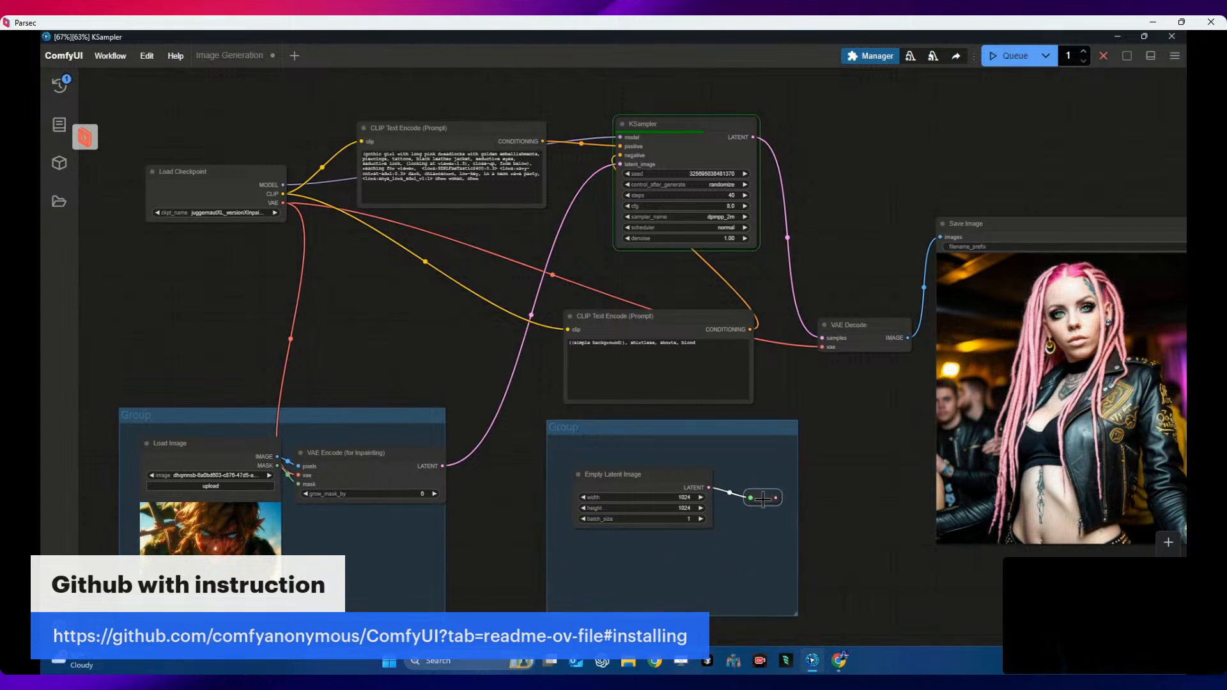
- Title the group around Empty Latent Image "Not used"
{"action": "left_click", "coordinate": [589, 426]}
{"action": "right_click", "coordinate": [567, 432]}
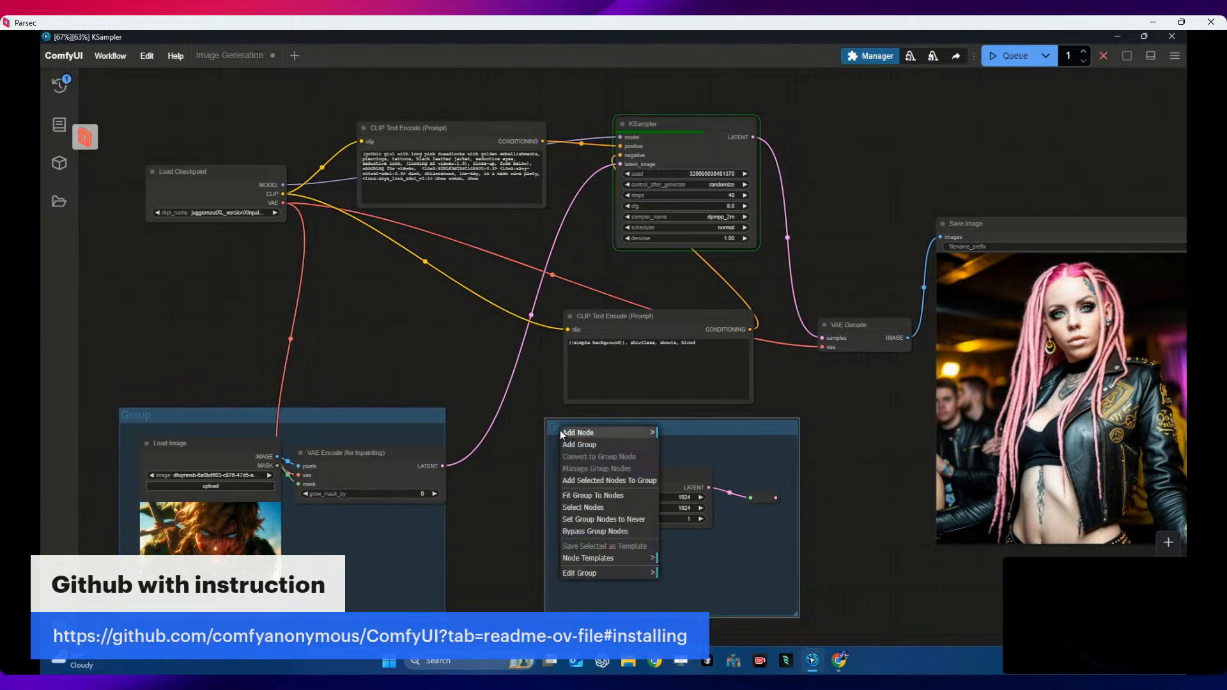
{"action": "left_click", "coordinate": [613, 574]}
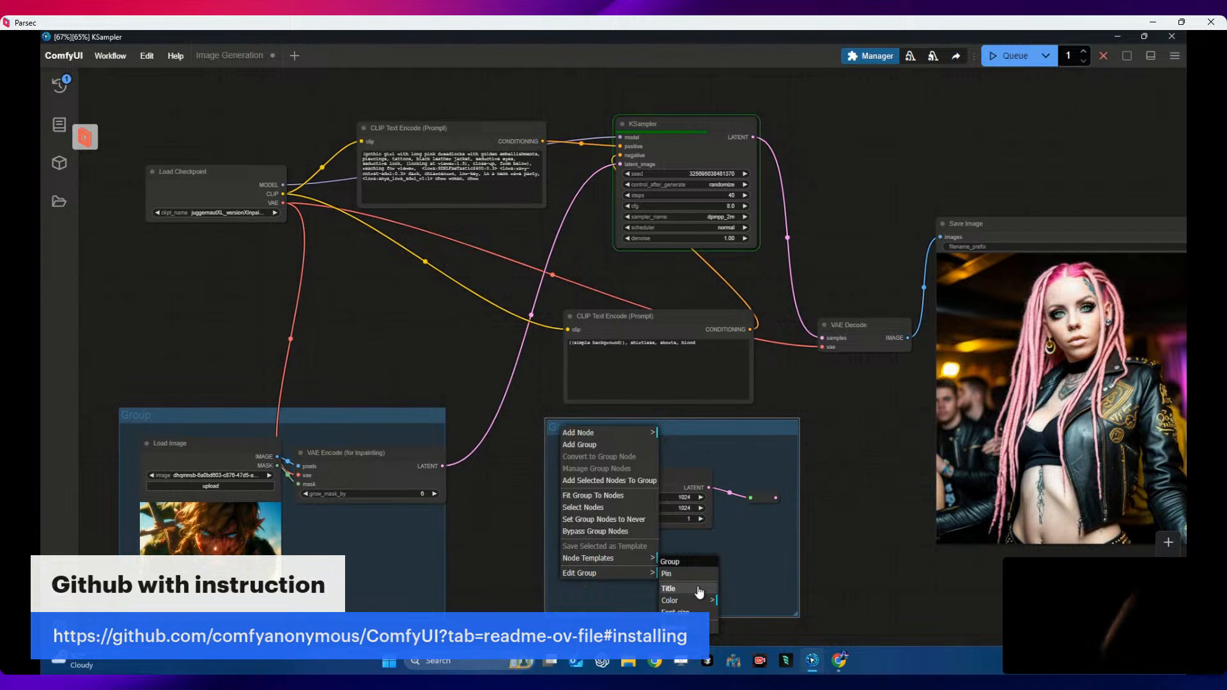
{"action": "left_click", "coordinate": [691, 588]}
{"action": "key", "text": "ctrl+a"}
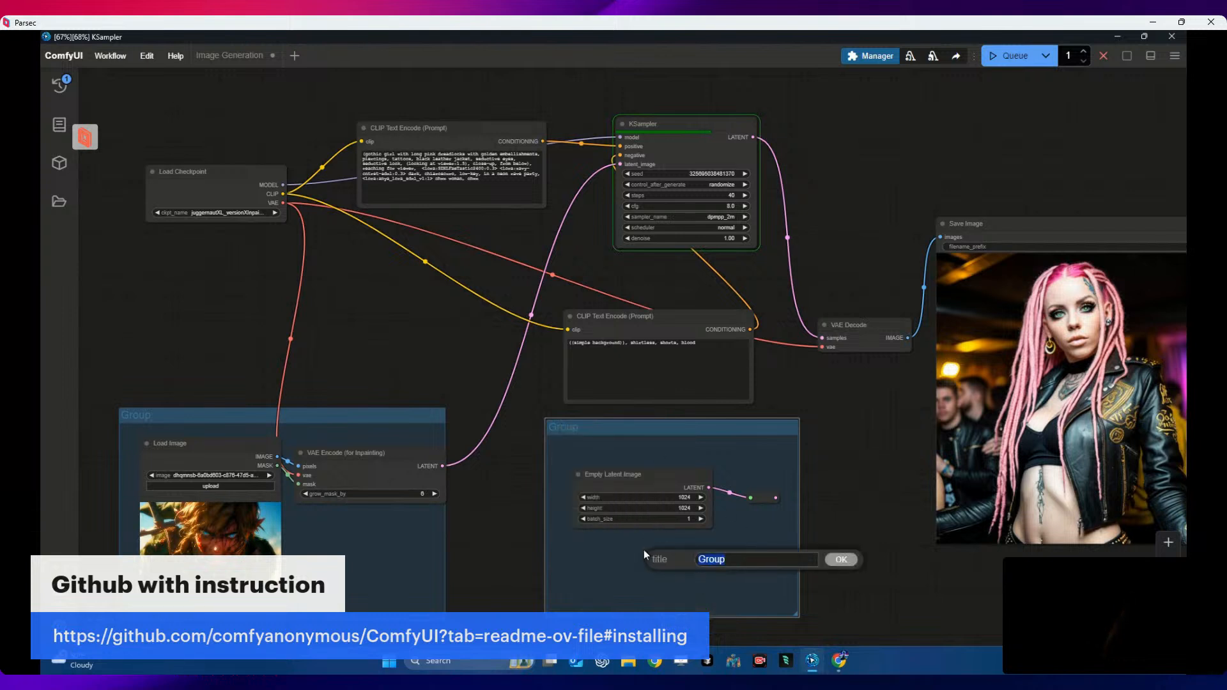
{"action": "type", "text": "Not used"}
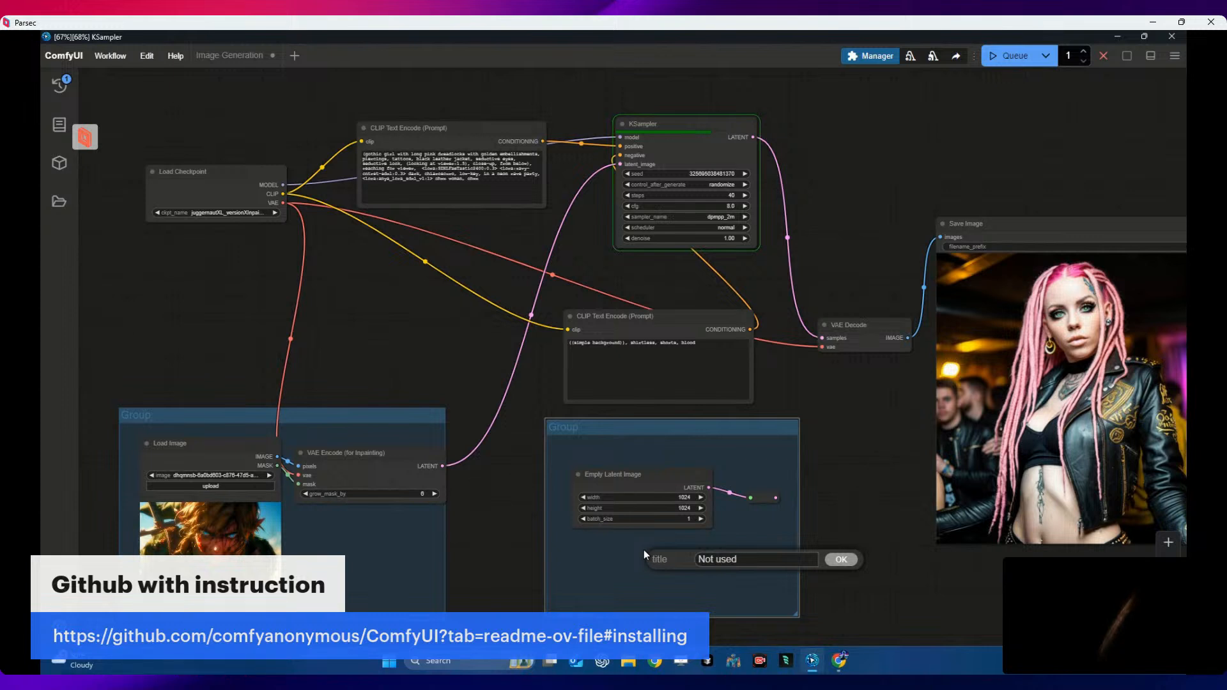
{"action": "left_click", "coordinate": [842, 559]}
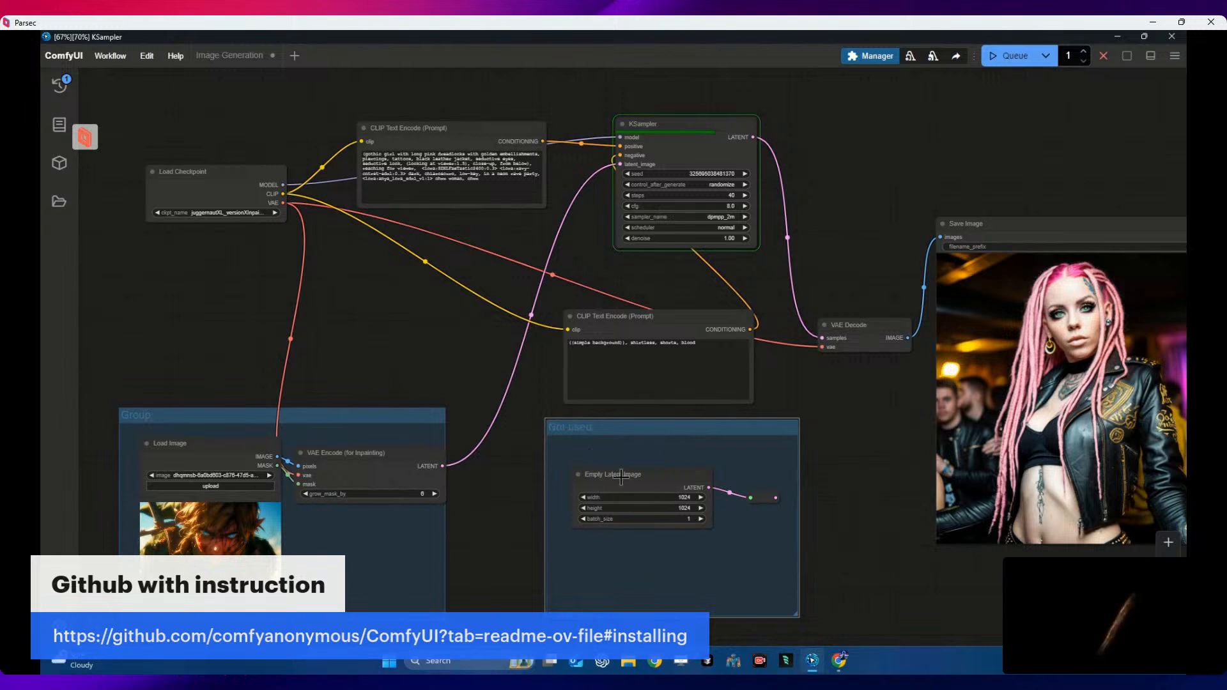
- Color the "Not used" group red and move it slightly lower, closer to the image-loading group
{"action": "right_click", "coordinate": [616, 431]}
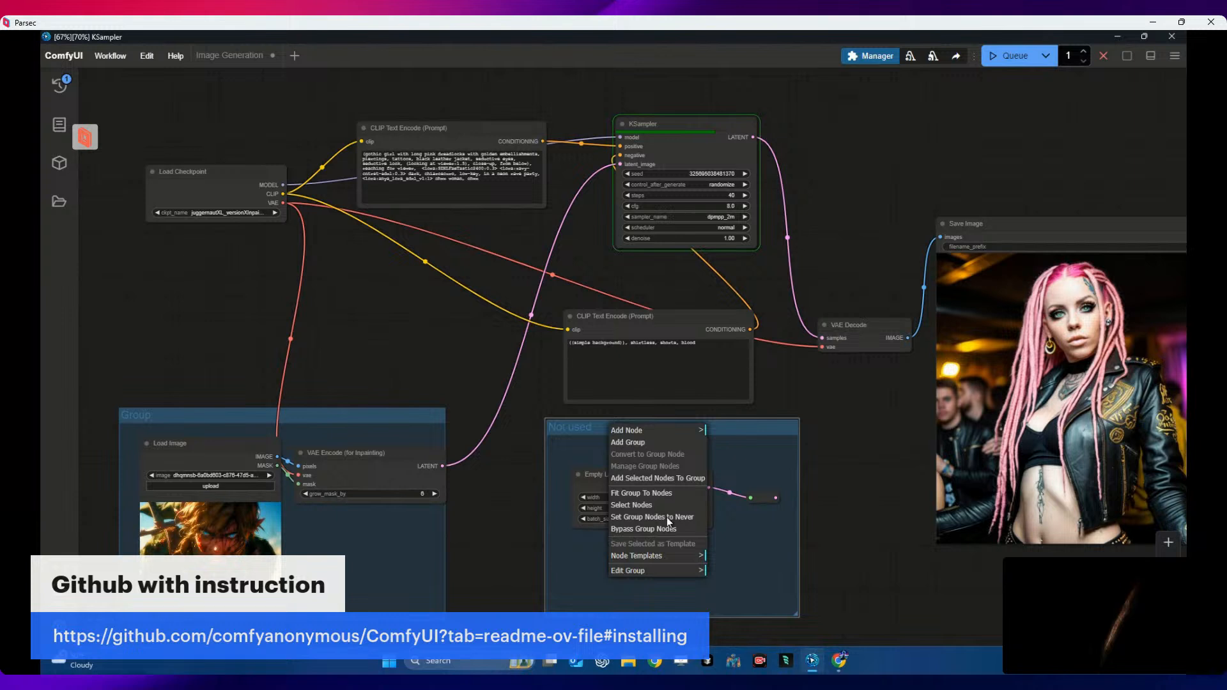
{"action": "left_click", "coordinate": [695, 573]}
{"action": "left_click", "coordinate": [722, 599]}
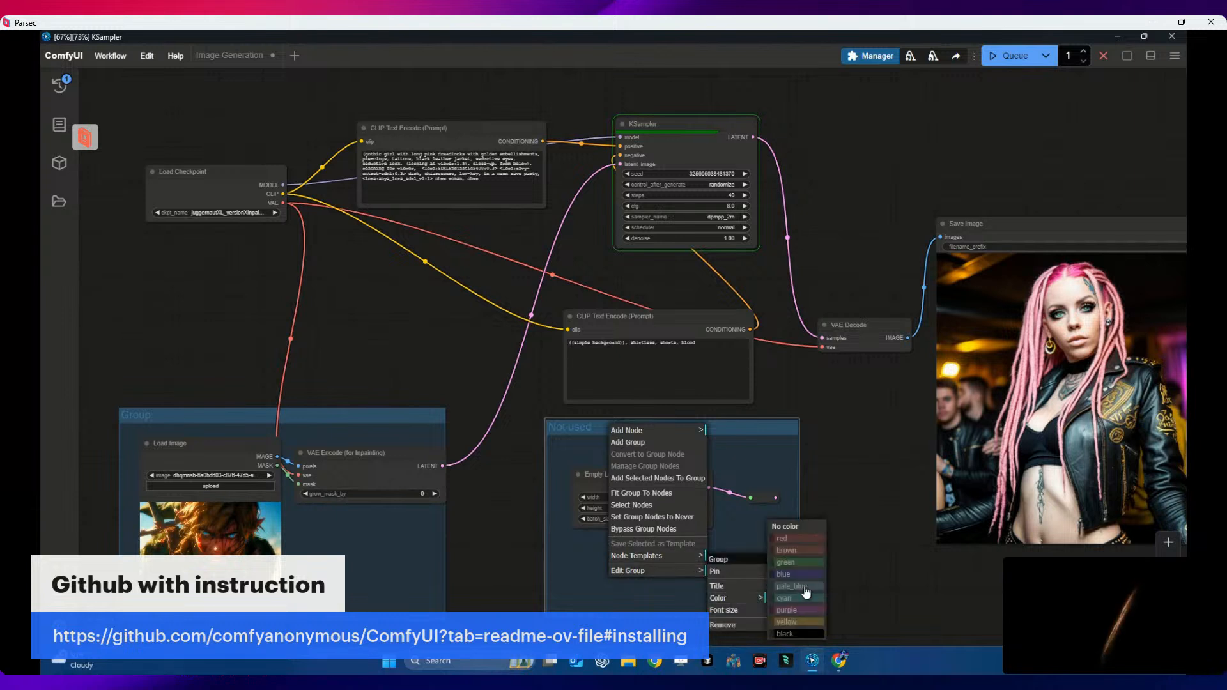
{"action": "left_click", "coordinate": [807, 537]}
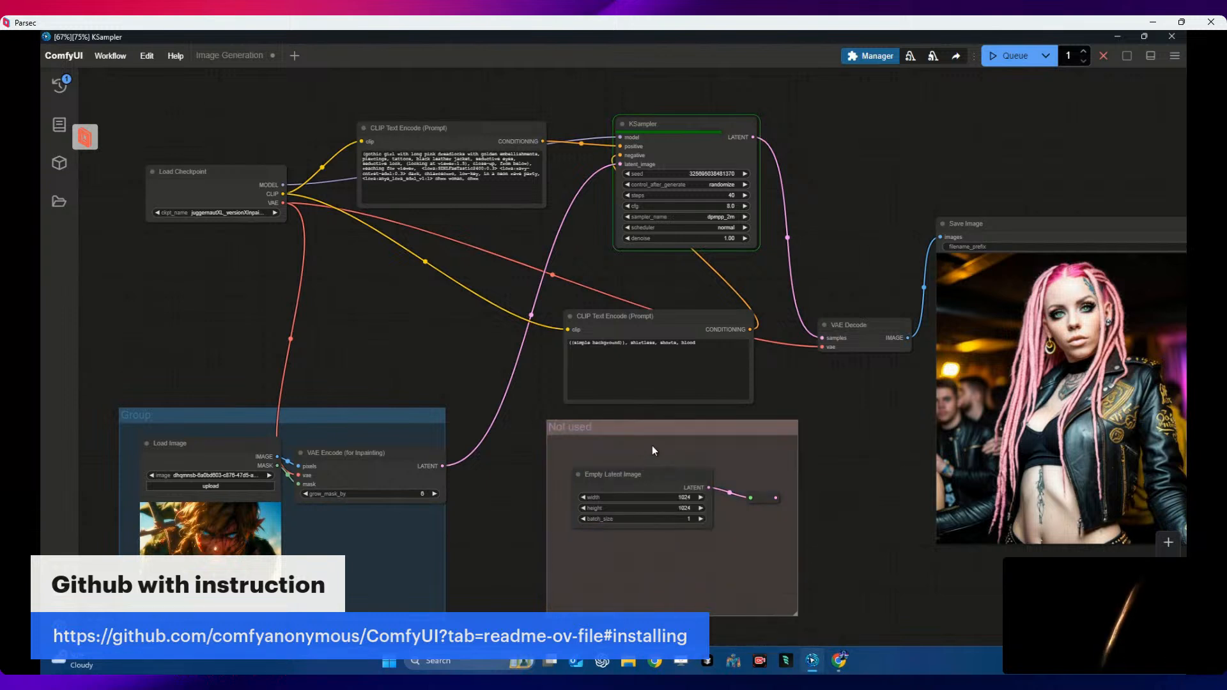
{"action": "left_click_drag", "start_coordinate": [661, 440], "coordinate": [620, 455]}
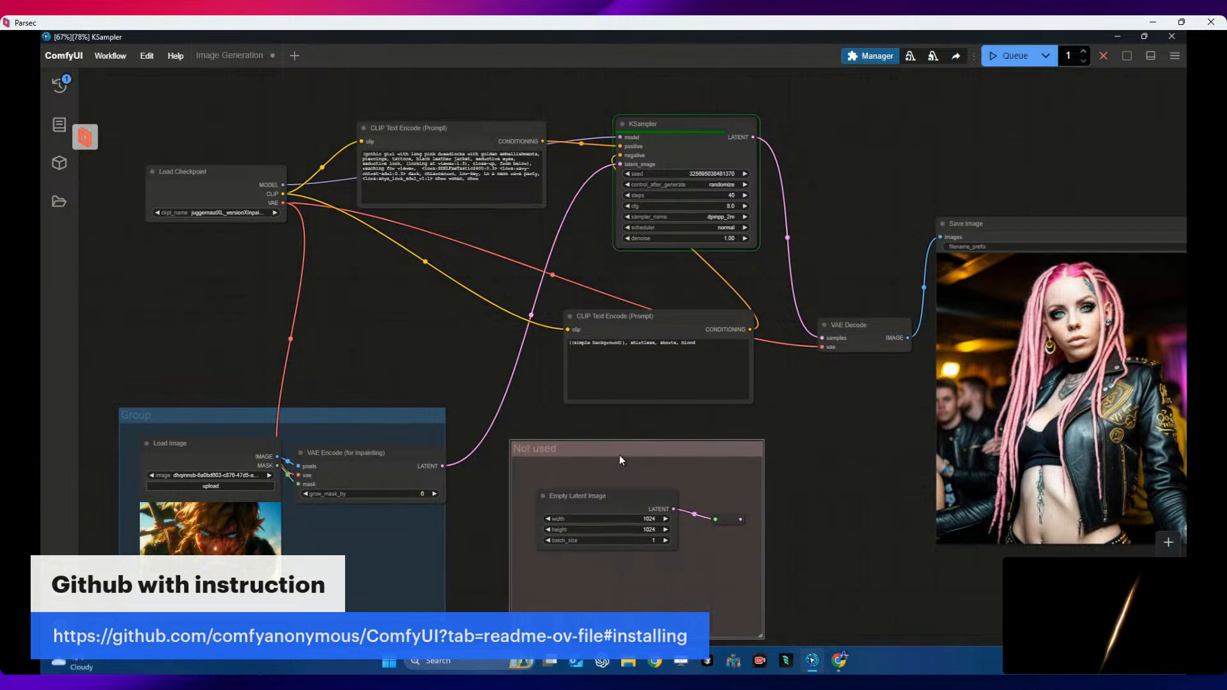
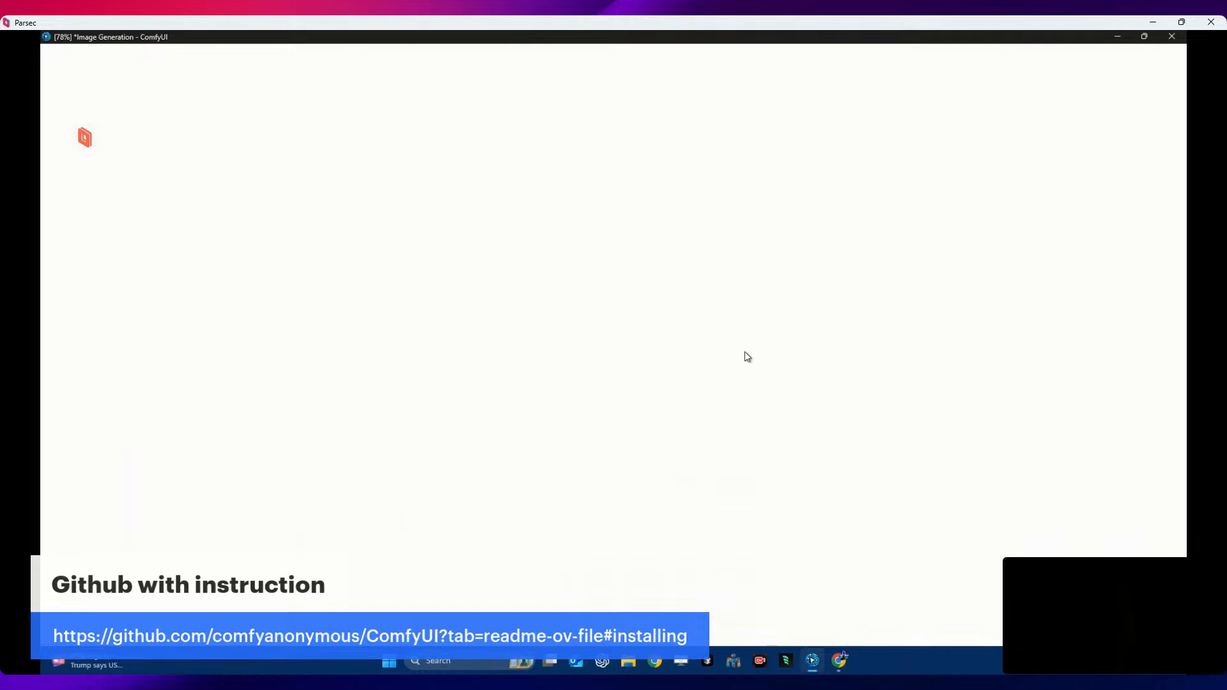
- Try to refresh the blank ComfyUI window by minimizing, restoring, moving and maximizing it
{"action": "left_click", "coordinate": [813, 662]}
{"action": "left_click", "coordinate": [815, 664]}
{"action": "double_click", "coordinate": [54, 40]}
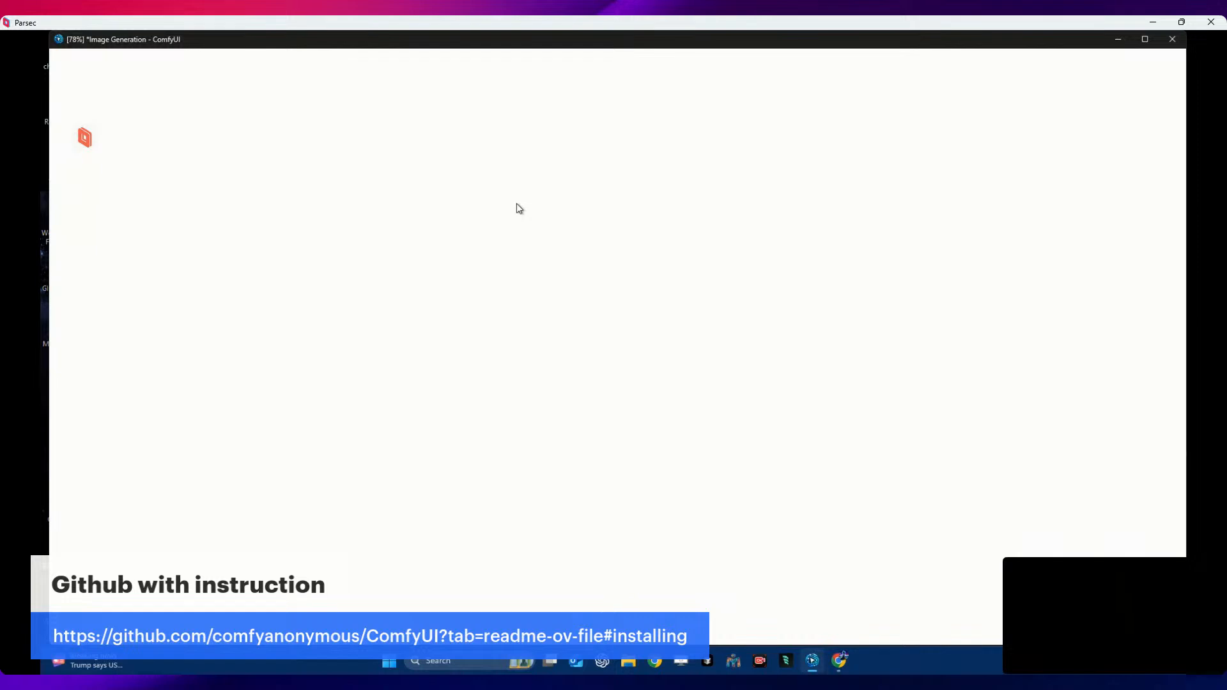
{"action": "mouse_move", "coordinate": [499, 48]}
{"action": "left_mouse_down"}
{"action": "mouse_move", "coordinate": [439, 60]}
{"action": "mouse_move", "coordinate": [512, 49]}
{"action": "left_mouse_up"}
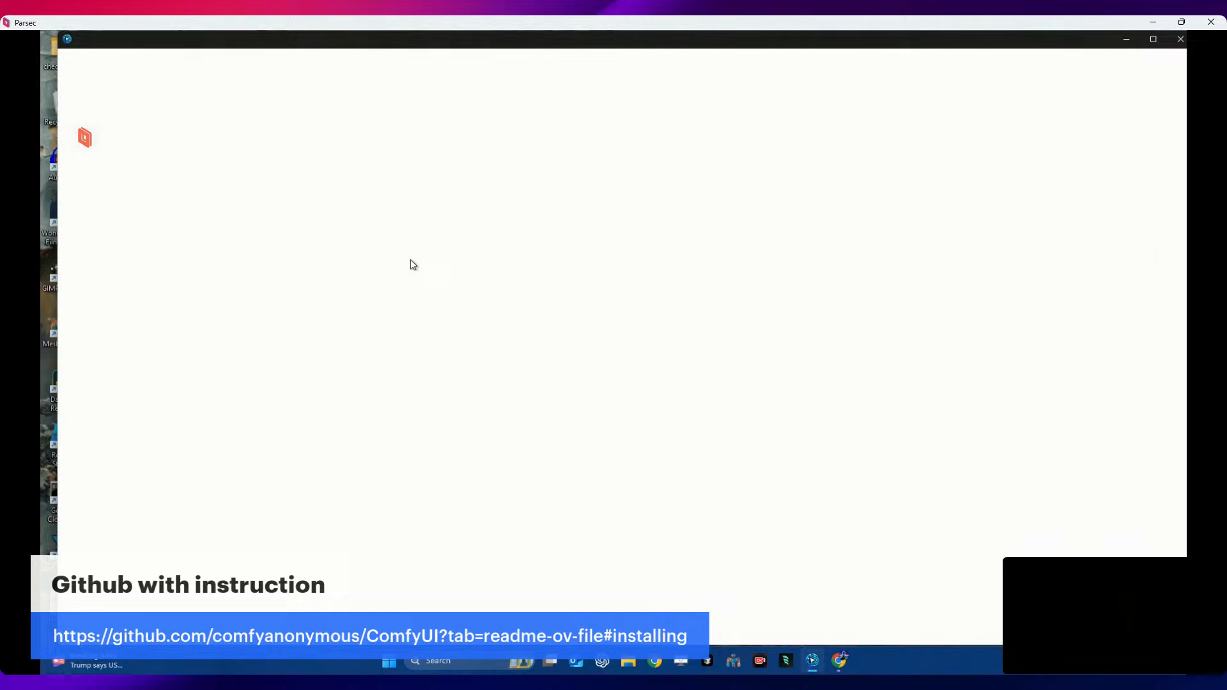
{"action": "mouse_move", "coordinate": [219, 46]}
{"action": "left_mouse_down"}
{"action": "mouse_move", "coordinate": [205, 85]}
{"action": "mouse_move", "coordinate": [231, 64]}
{"action": "left_mouse_up"}
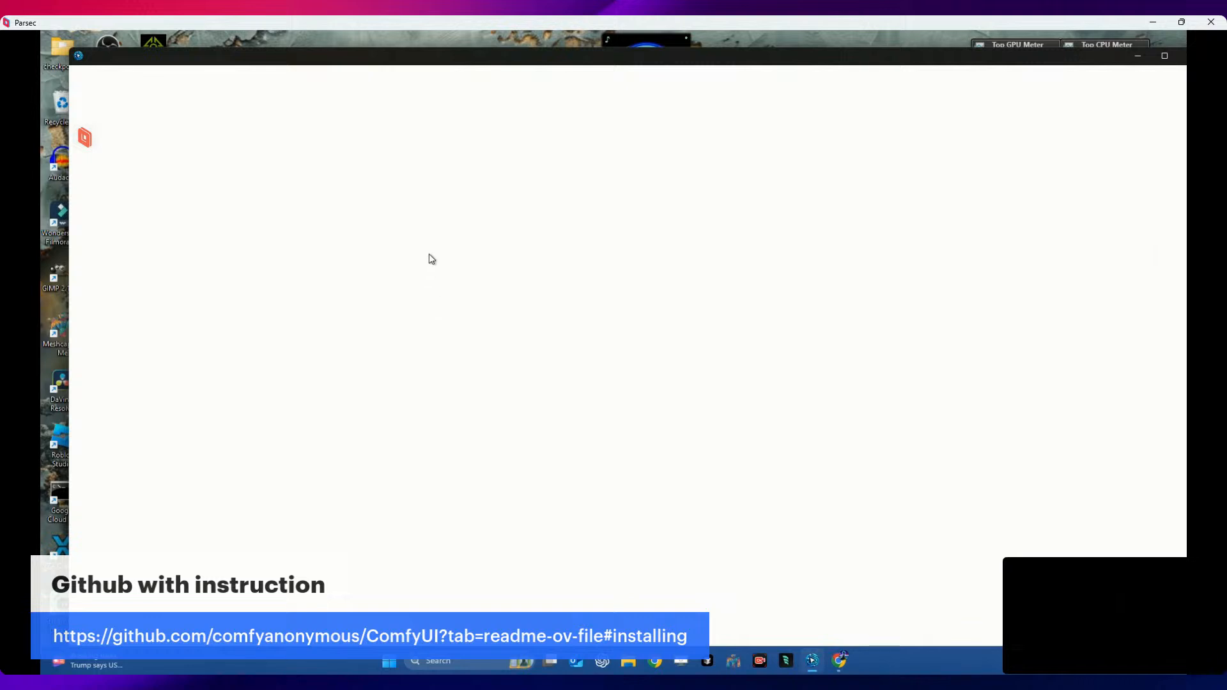
{"action": "left_click_drag", "start_coordinate": [452, 56], "coordinate": [436, 37]}
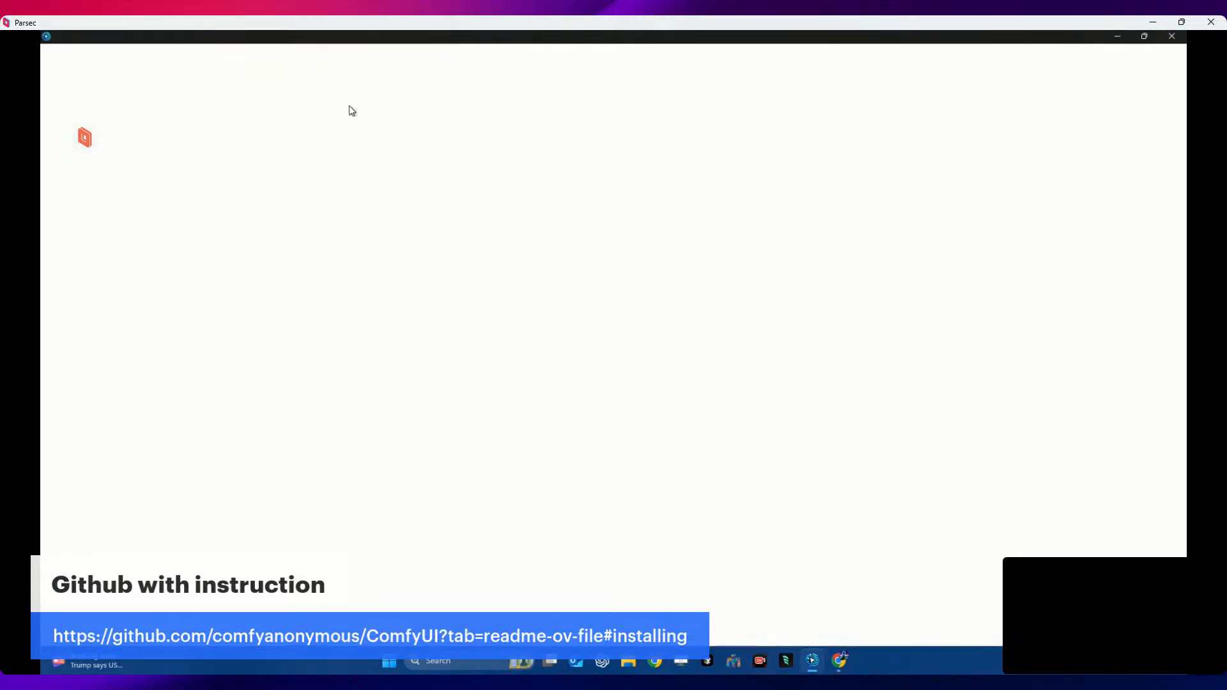
{"action": "left_click", "coordinate": [809, 658]}
{"action": "left_click", "coordinate": [809, 658]}
- Close the unresponsive ComfyUI window, relaunch ComfyUI from the desktop and queue the Image Generation workflow
{"action": "left_click", "coordinate": [1170, 40]}
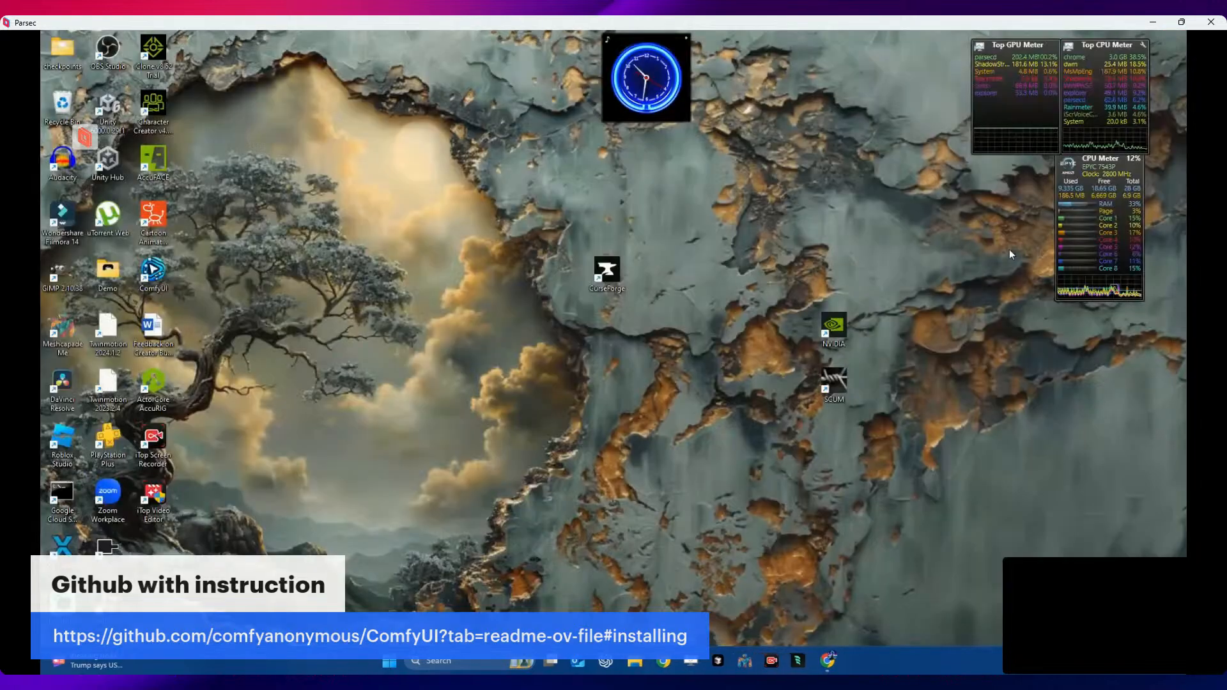
{"action": "double_click", "coordinate": [161, 270]}
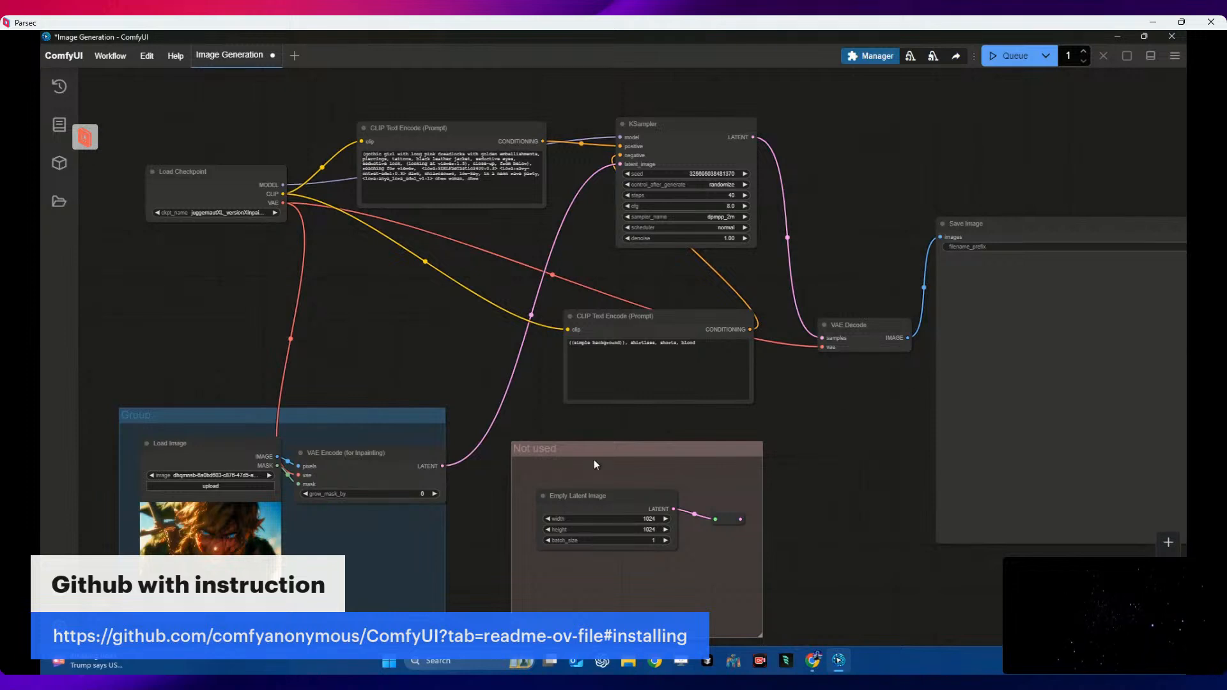
{"action": "left_click_drag", "start_coordinate": [757, 423], "coordinate": [719, 385]}
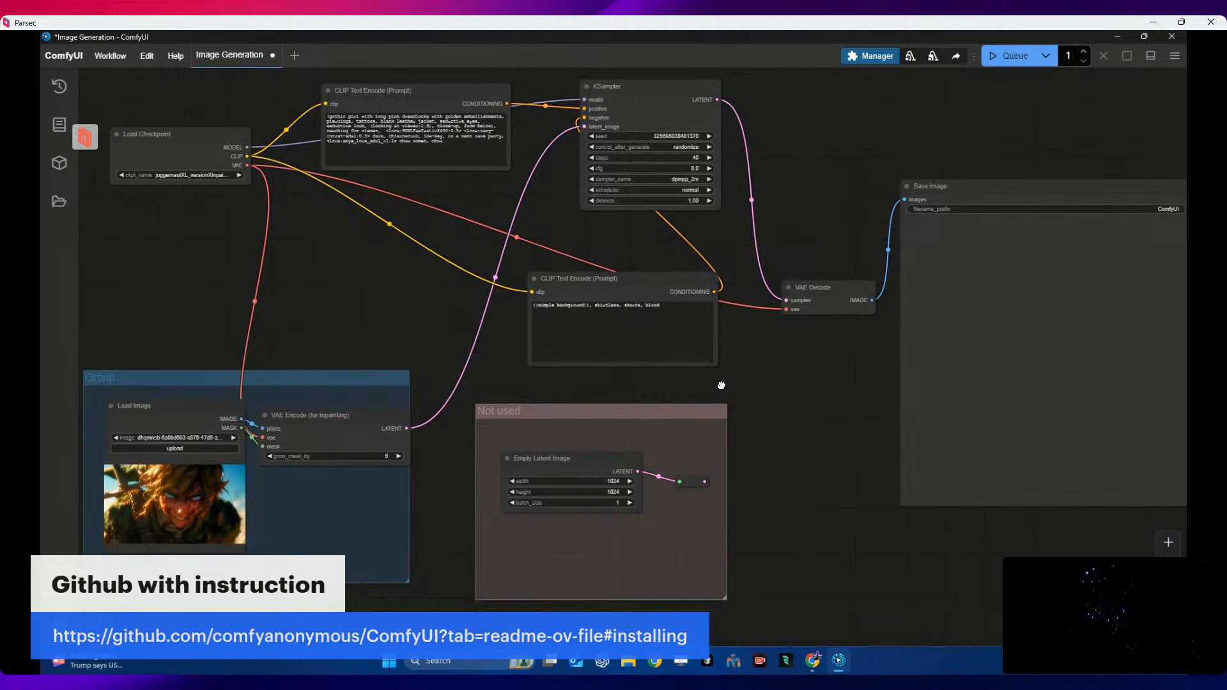
{"action": "left_click", "coordinate": [1015, 57]}
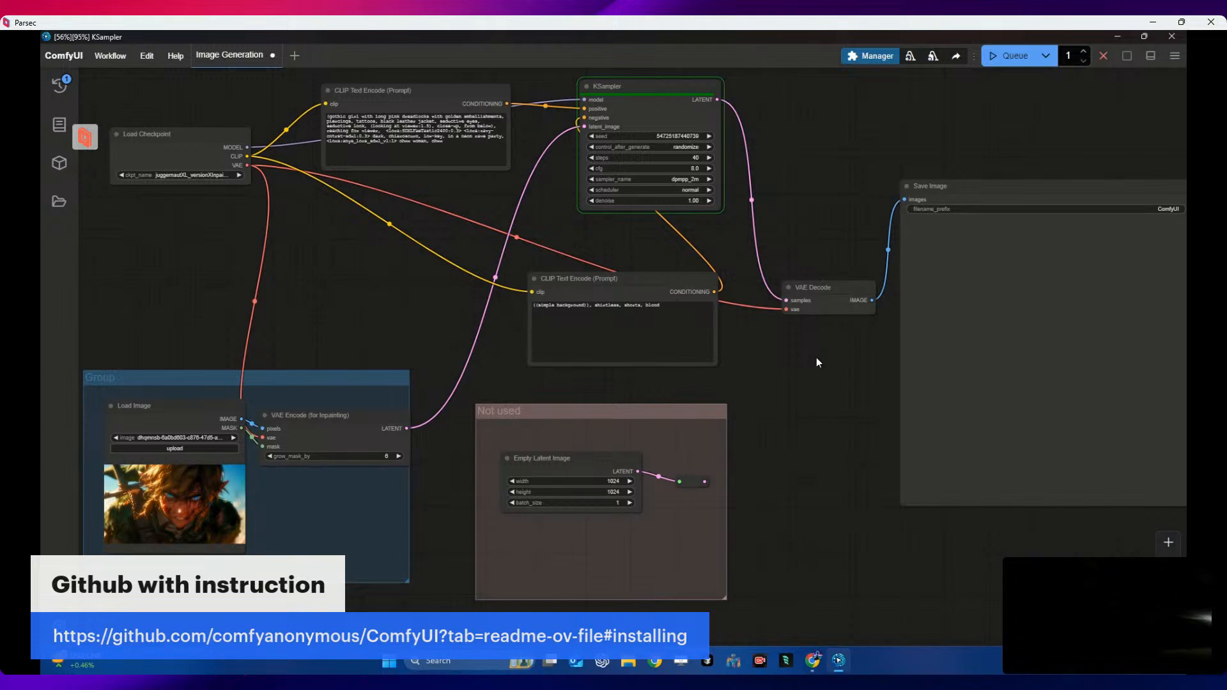
- Switch to Chrome to view the Juggernaut XL inpainting page on Civitai, and return to ComfyUI to check the queued workflow
{"action": "left_click", "coordinate": [815, 664]}
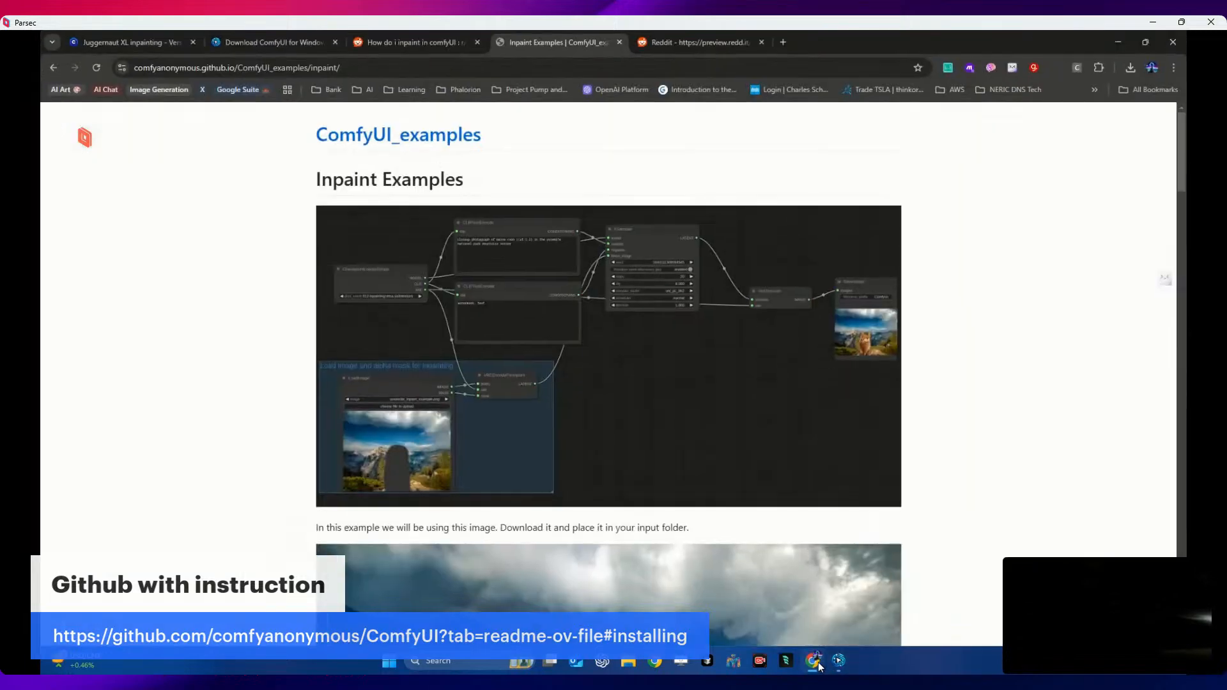
{"action": "left_click", "coordinate": [202, 44]}
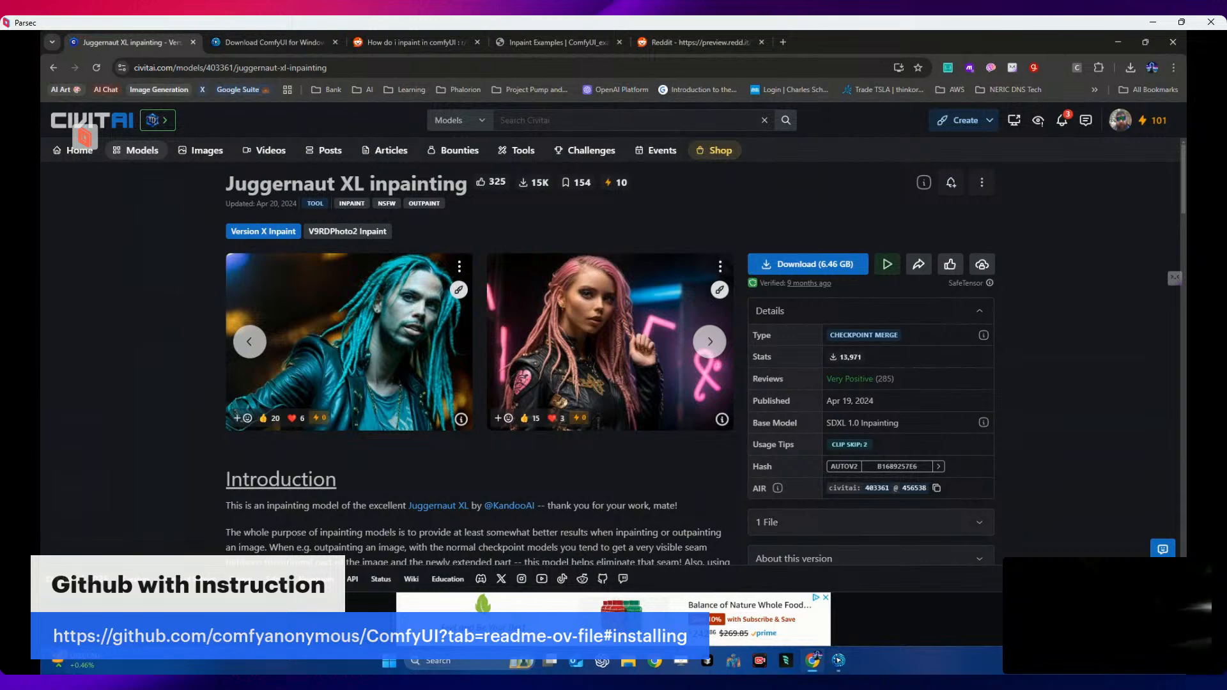
{"action": "left_click", "coordinate": [839, 659]}
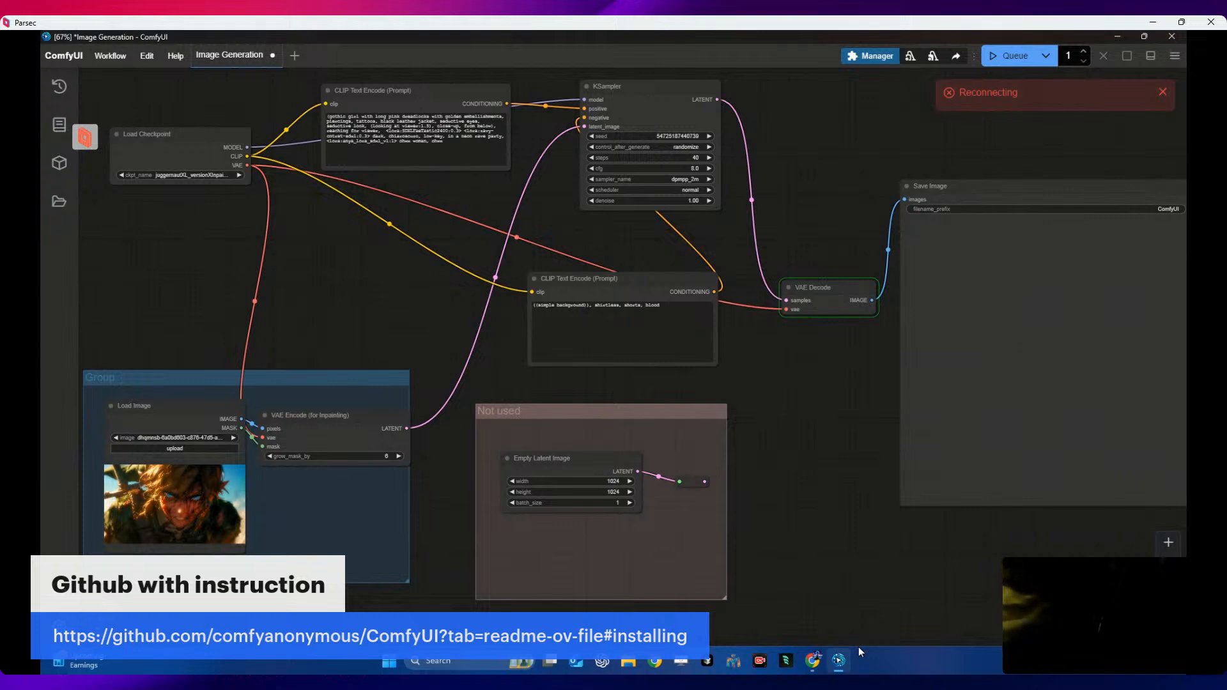
- Move Save Image up so it fits in view and bring VAE Decode closer to KSampler
{"action": "mouse_move", "coordinate": [811, 670]}
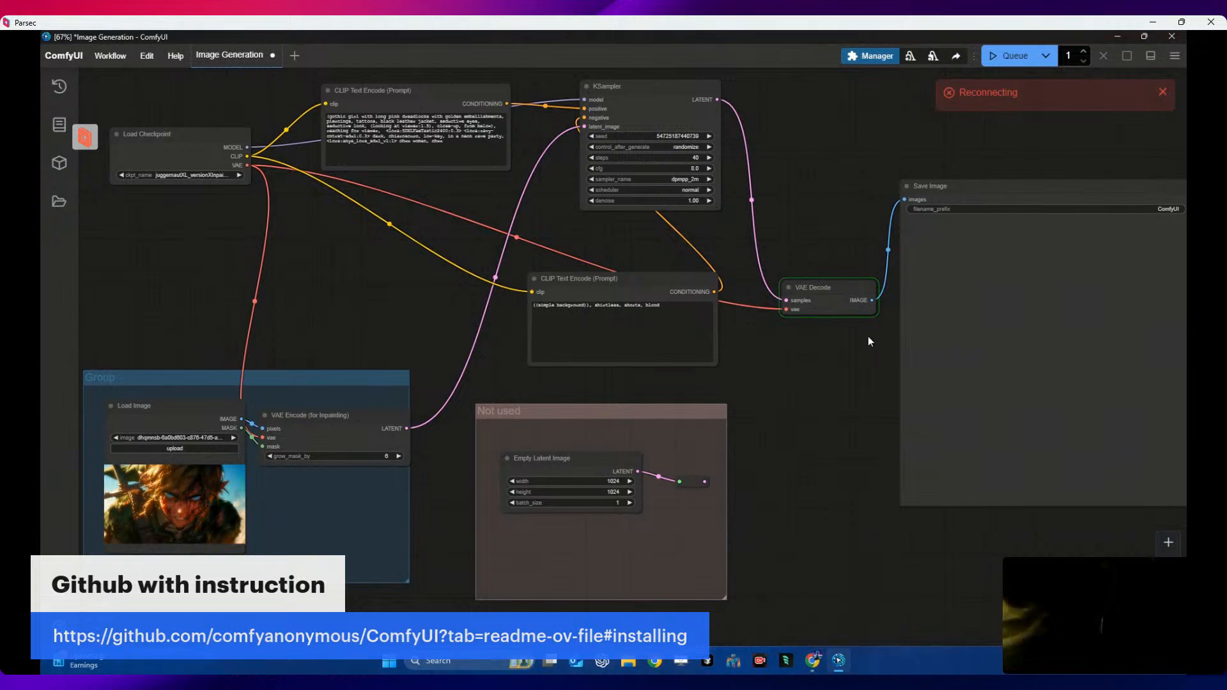
{"action": "left_click_drag", "start_coordinate": [981, 190], "coordinate": [955, 145]}
{"action": "left_click_drag", "start_coordinate": [842, 284], "coordinate": [806, 244]}
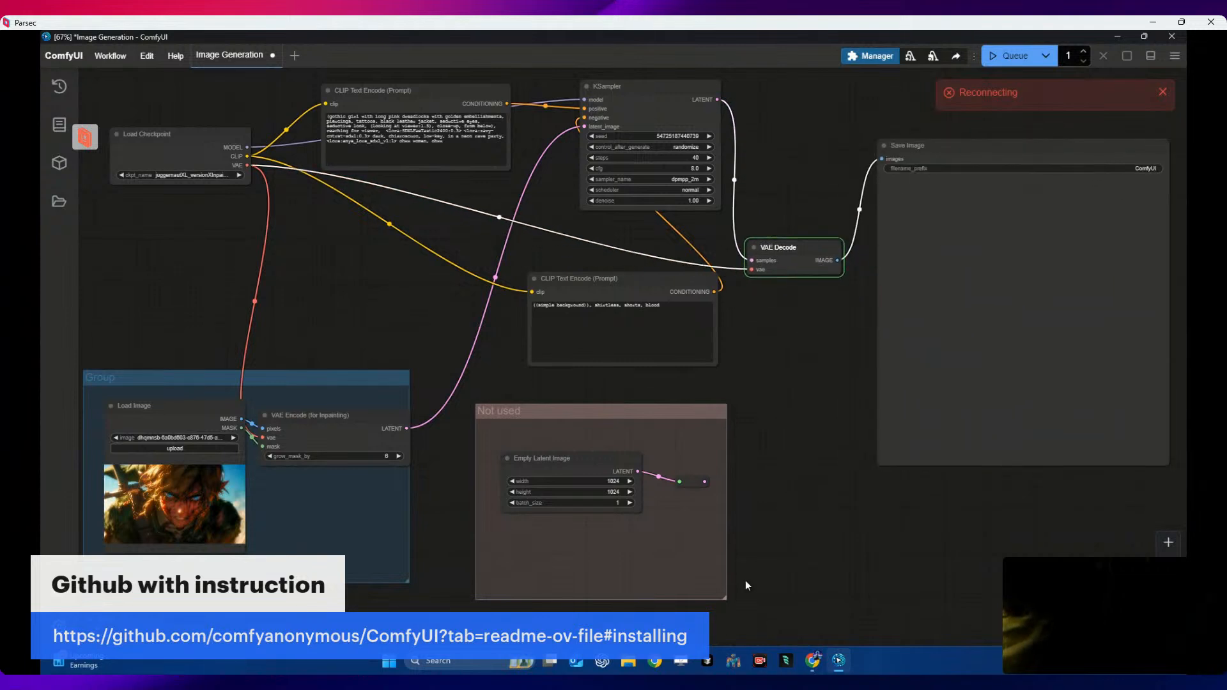
- Switch to Chrome, compare the Reddit, Inpaint Examples, ComfyUI download and Juggernaut XL inpainting pages, and return to ComfyUI
{"action": "left_click", "coordinate": [814, 657]}
{"action": "left_click", "coordinate": [671, 45]}
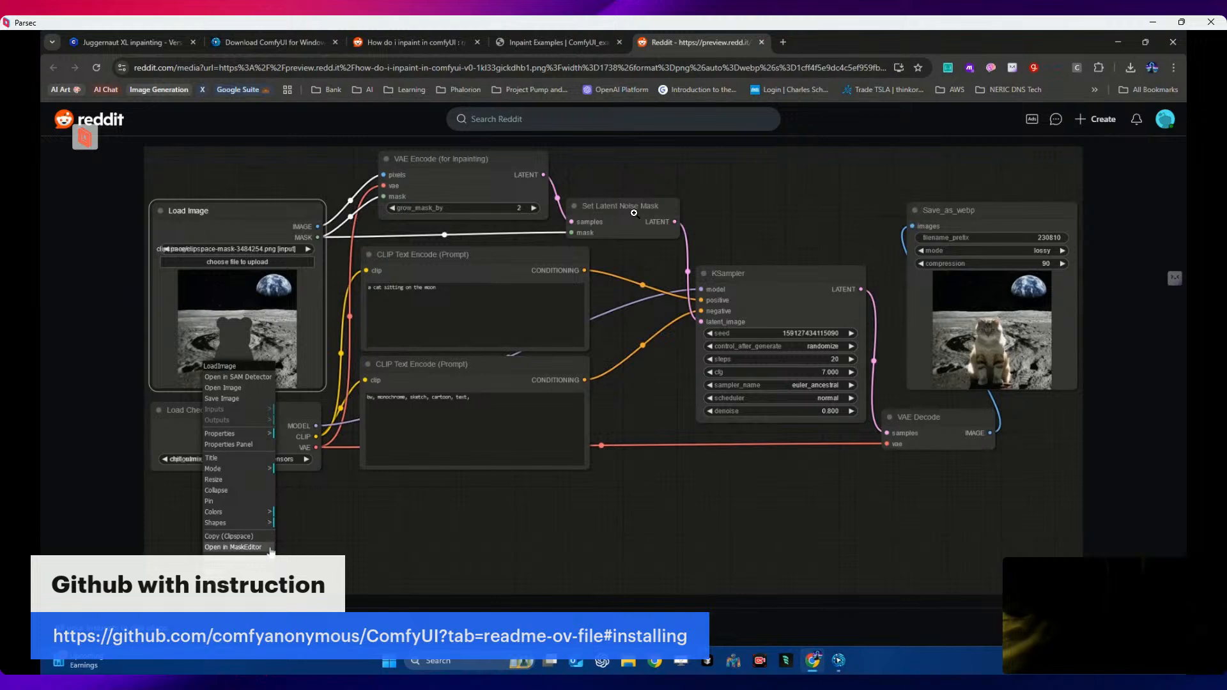
{"action": "left_click", "coordinate": [523, 44]}
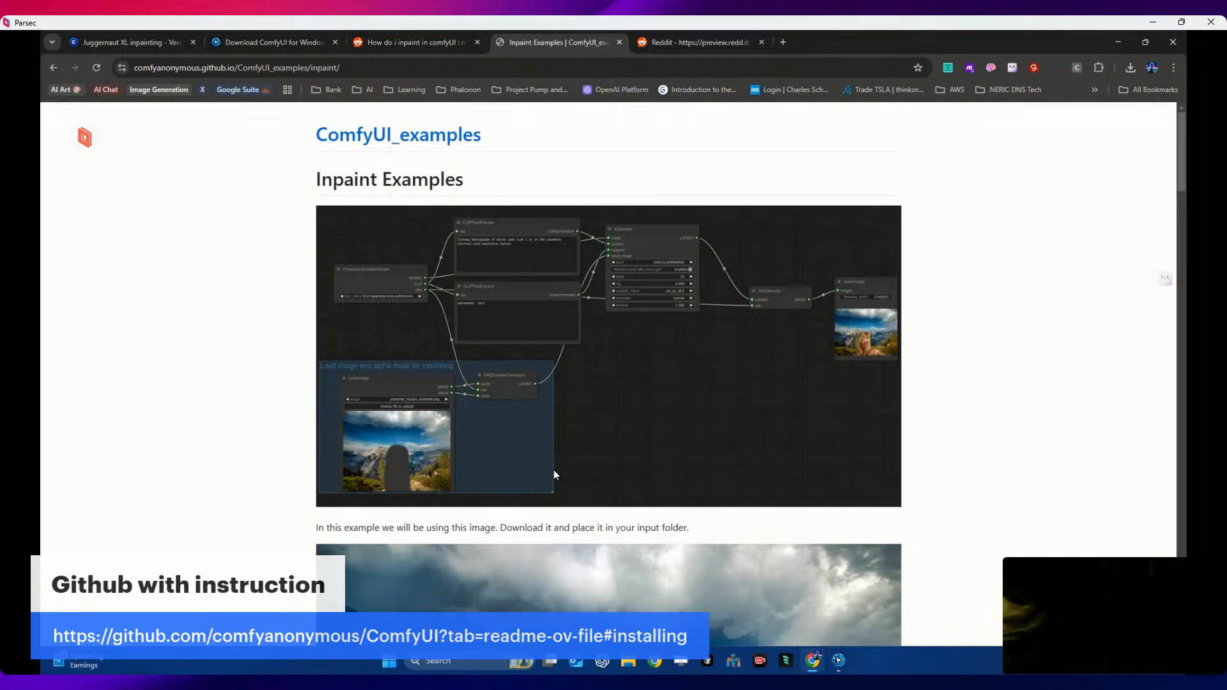
{"action": "left_click", "coordinate": [231, 44]}
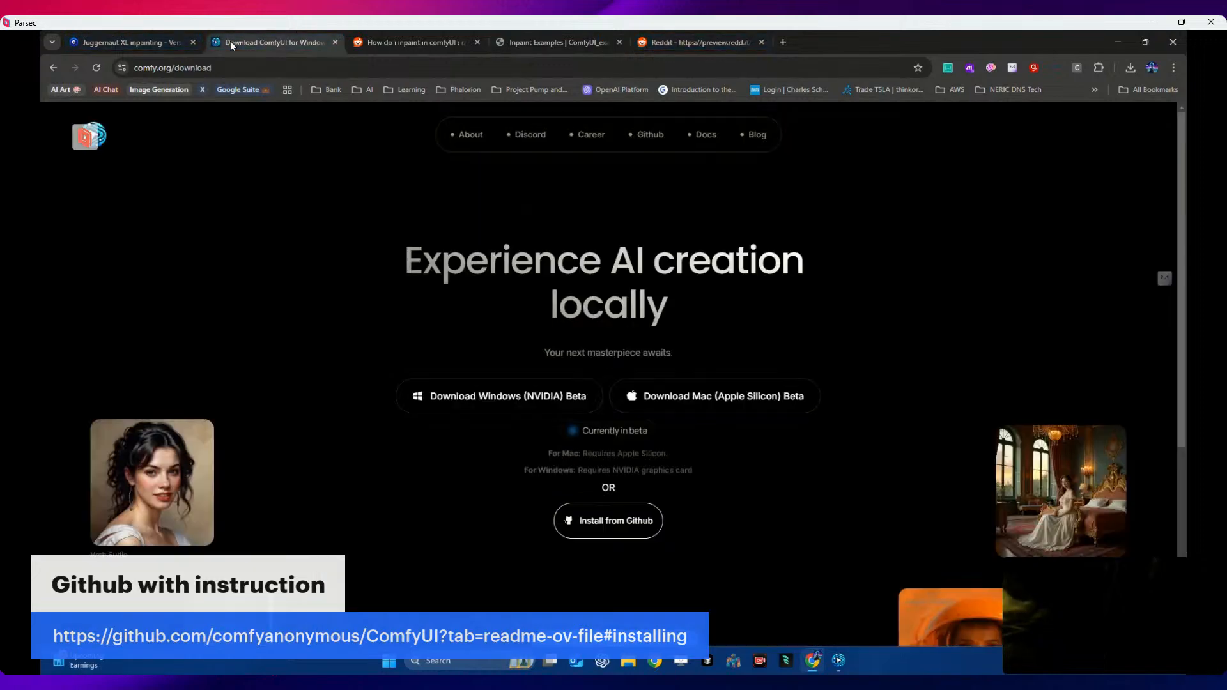
{"action": "left_click", "coordinate": [153, 43]}
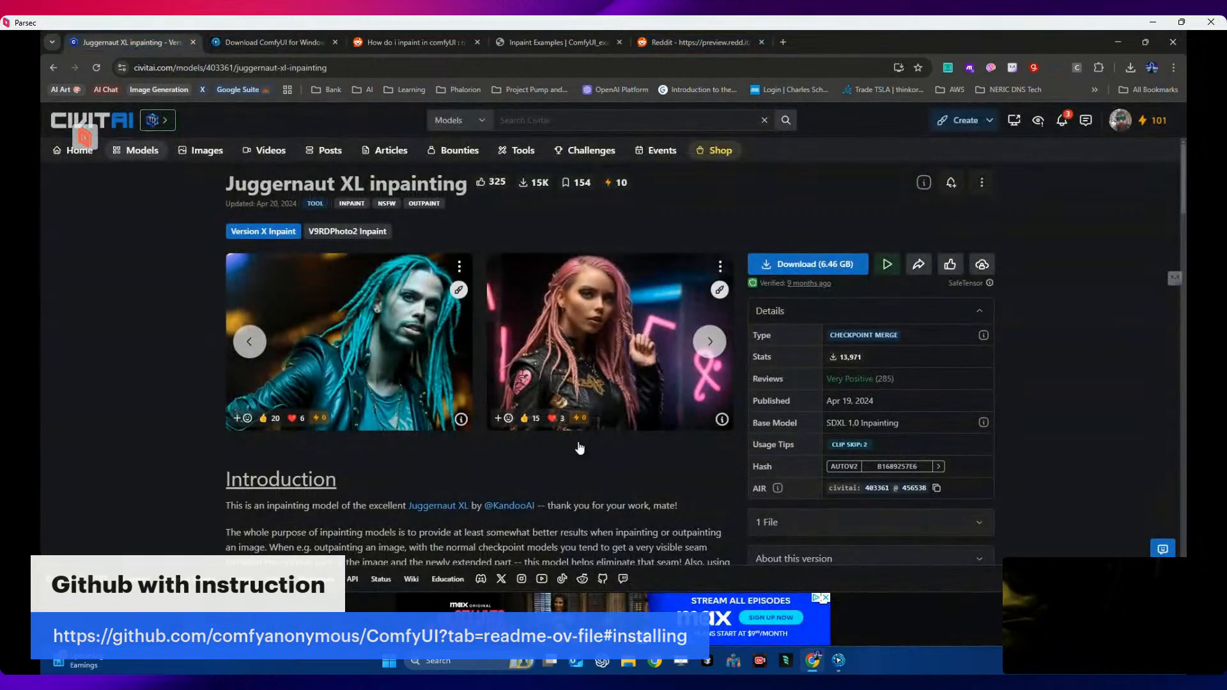
{"action": "mouse_move", "coordinate": [838, 662]}
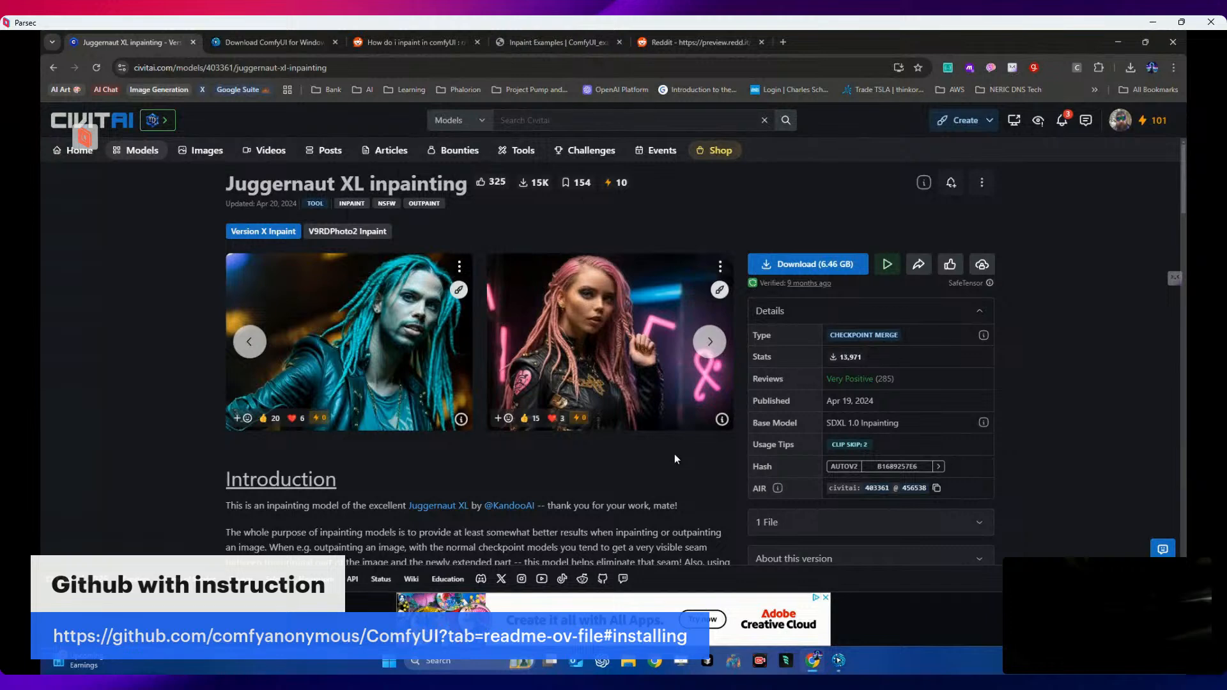
{"action": "left_click", "coordinate": [839, 660]}
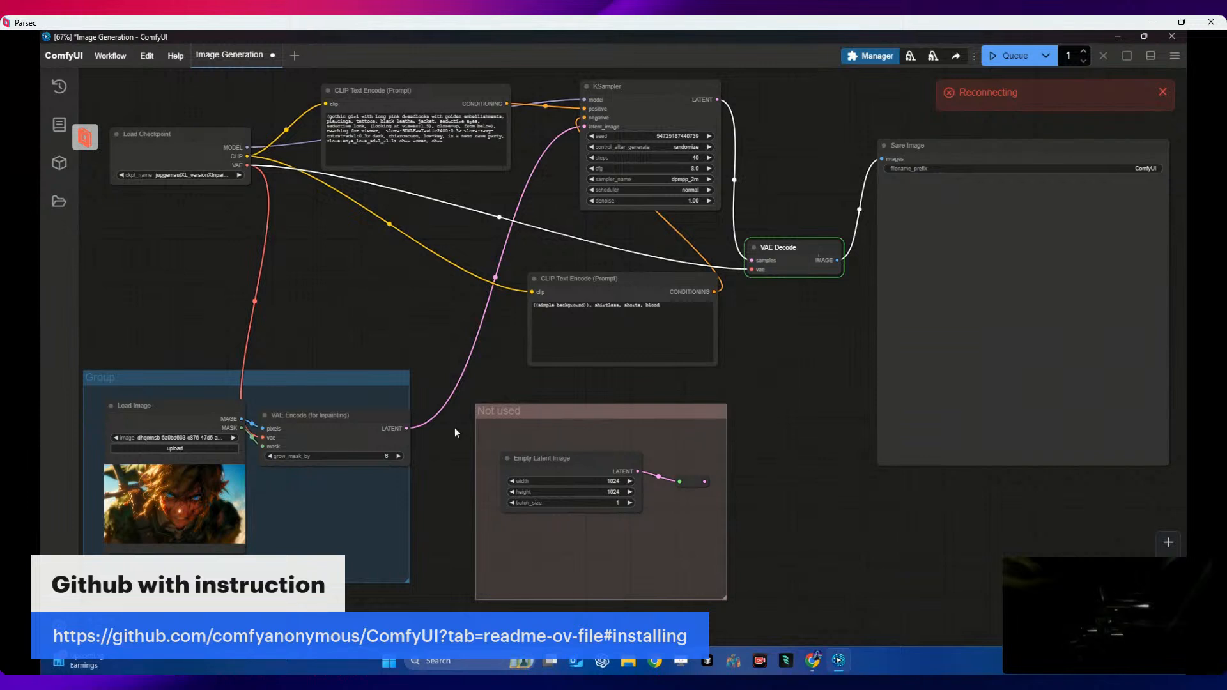
- Try to queue the Image Generation workflow again, and dismiss the error dialog
{"action": "left_click", "coordinate": [1017, 59]}
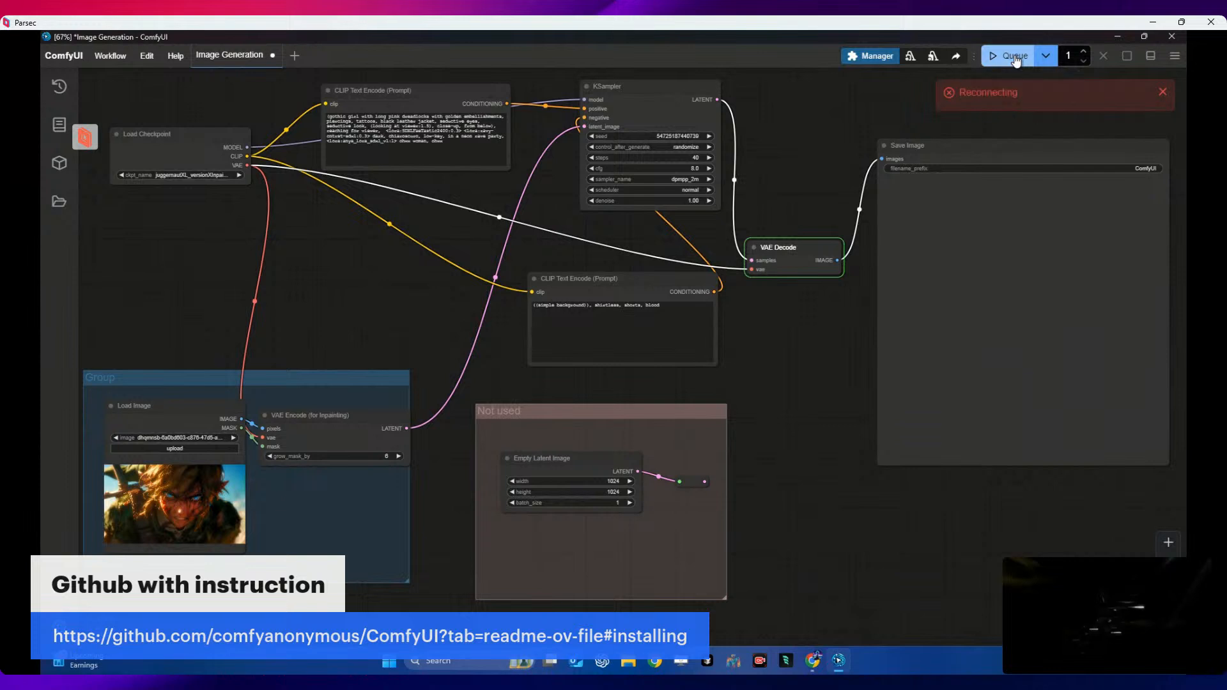
{"action": "left_click", "coordinate": [1048, 56]}
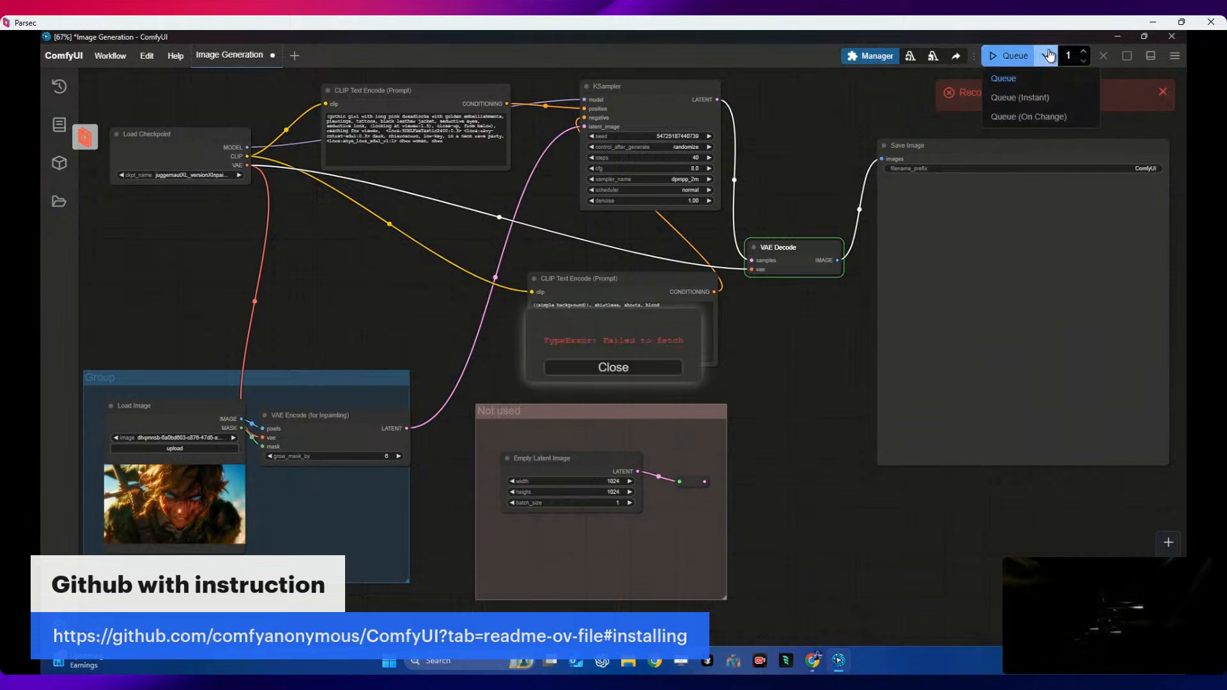
{"action": "left_click", "coordinate": [669, 366]}
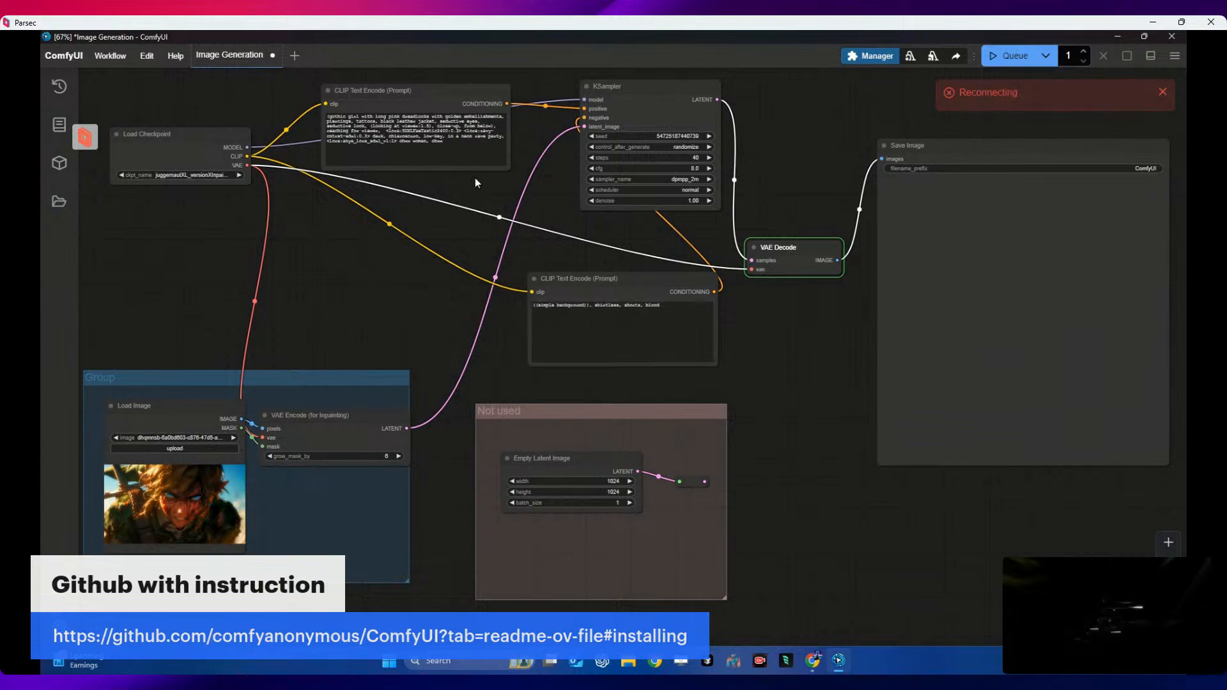
- Try to refresh the node definitions and the Impact wildcards to get the disconnected workflow working again
{"action": "left_click", "coordinate": [147, 57]}
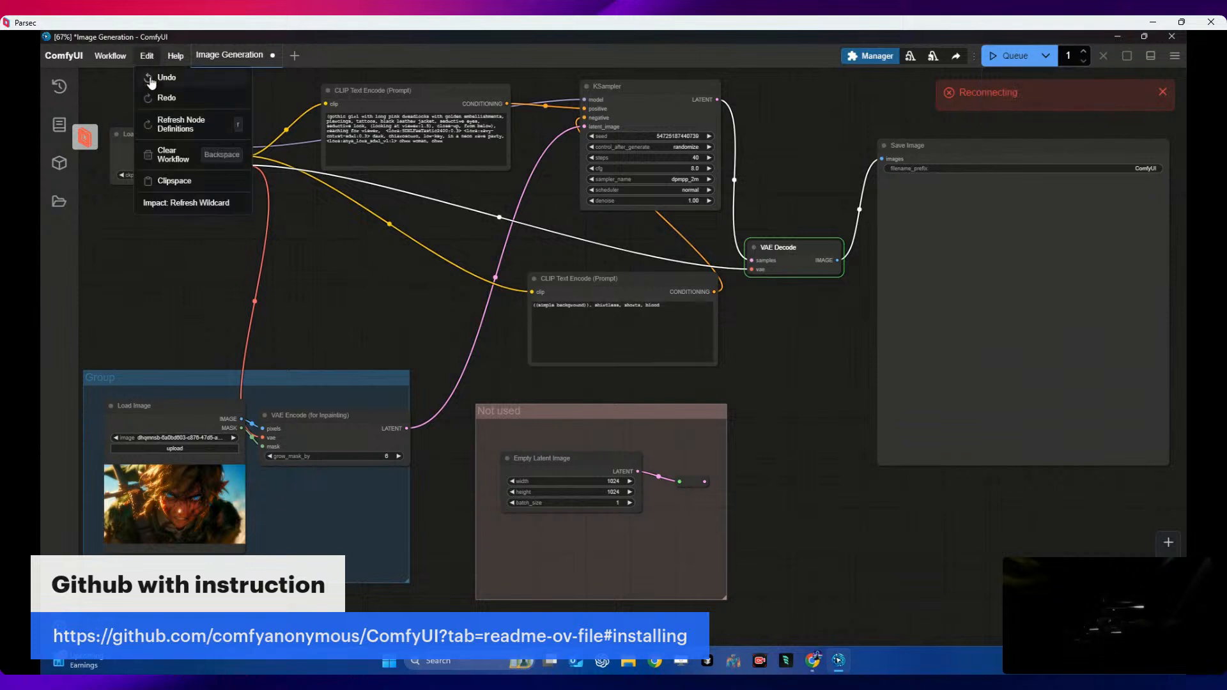
{"action": "left_click", "coordinate": [171, 128]}
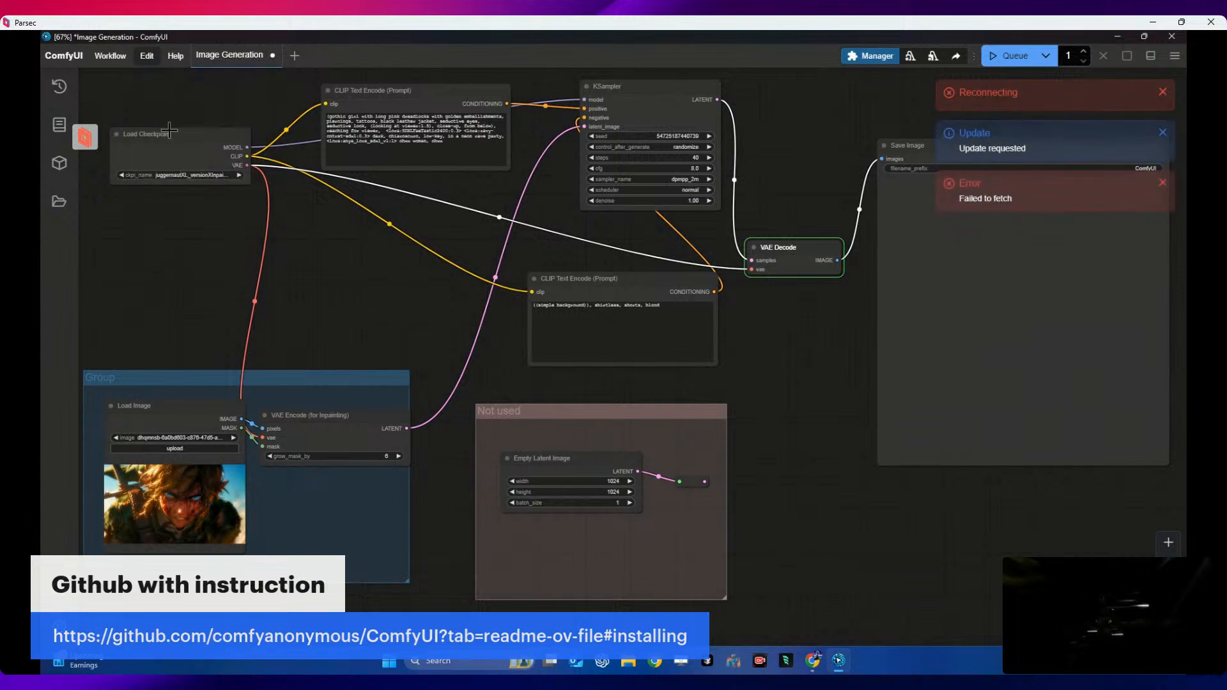
{"action": "left_click", "coordinate": [145, 57]}
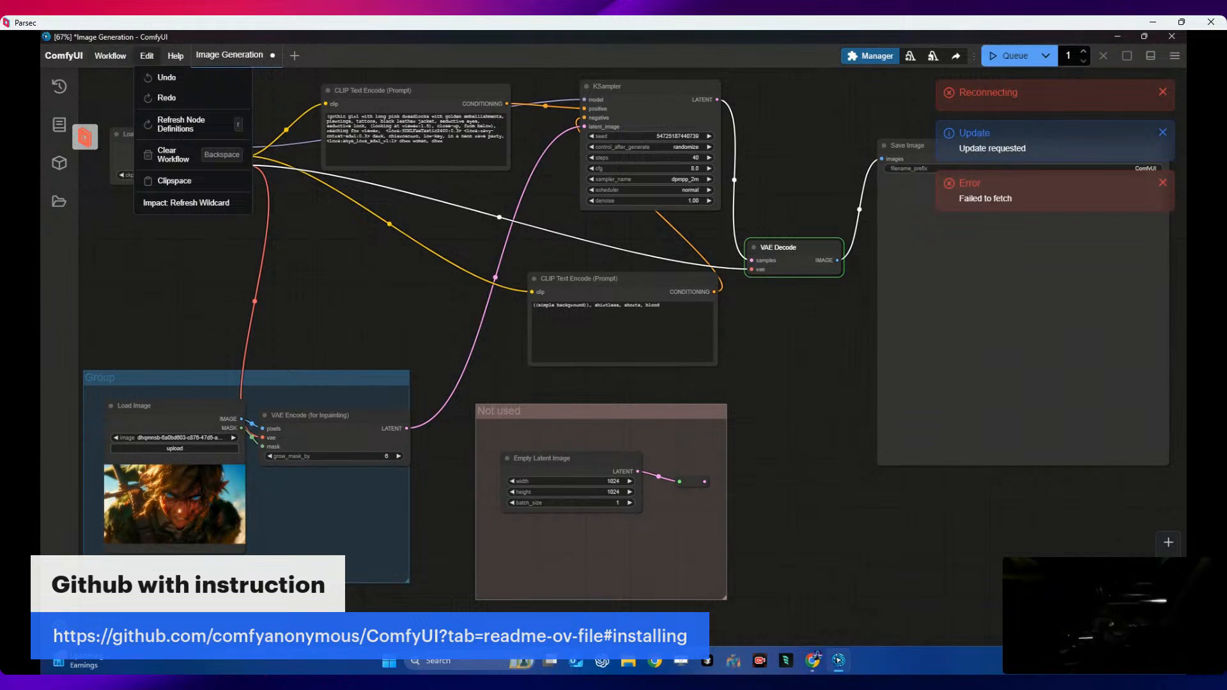
{"action": "left_click", "coordinate": [171, 214]}
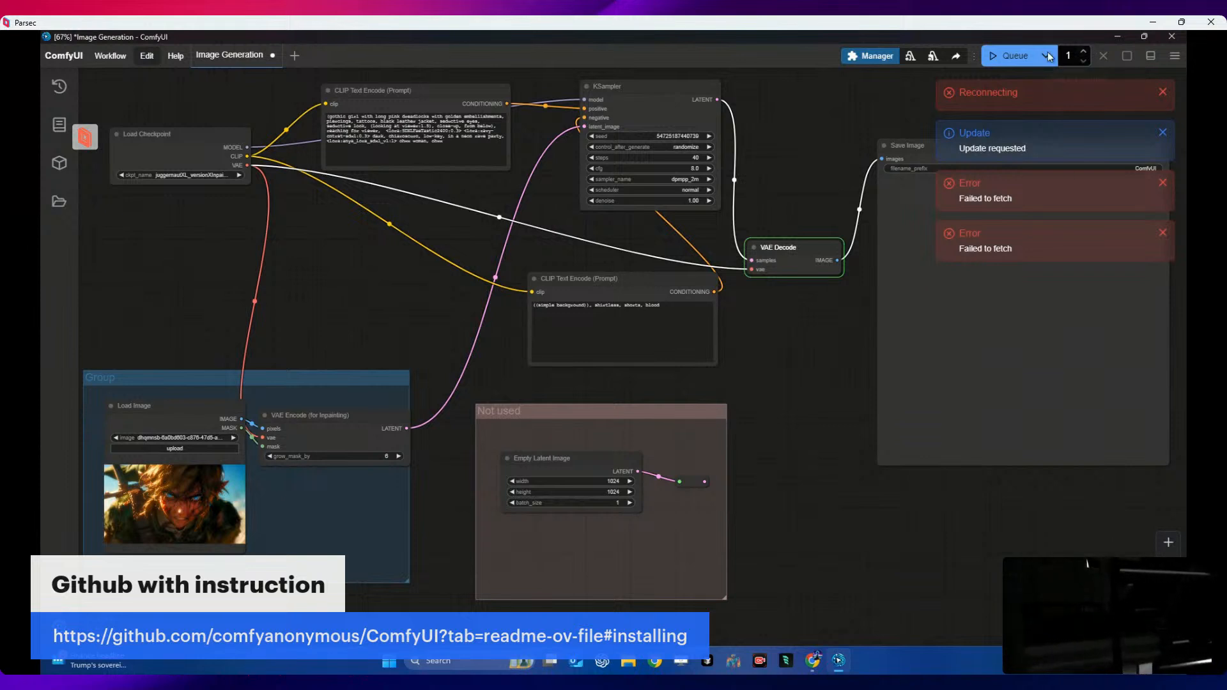
- Try to unload the models, look through the edit, workflow and help commands, and open the ComfyUI Manager
{"action": "left_click", "coordinate": [1073, 56]}
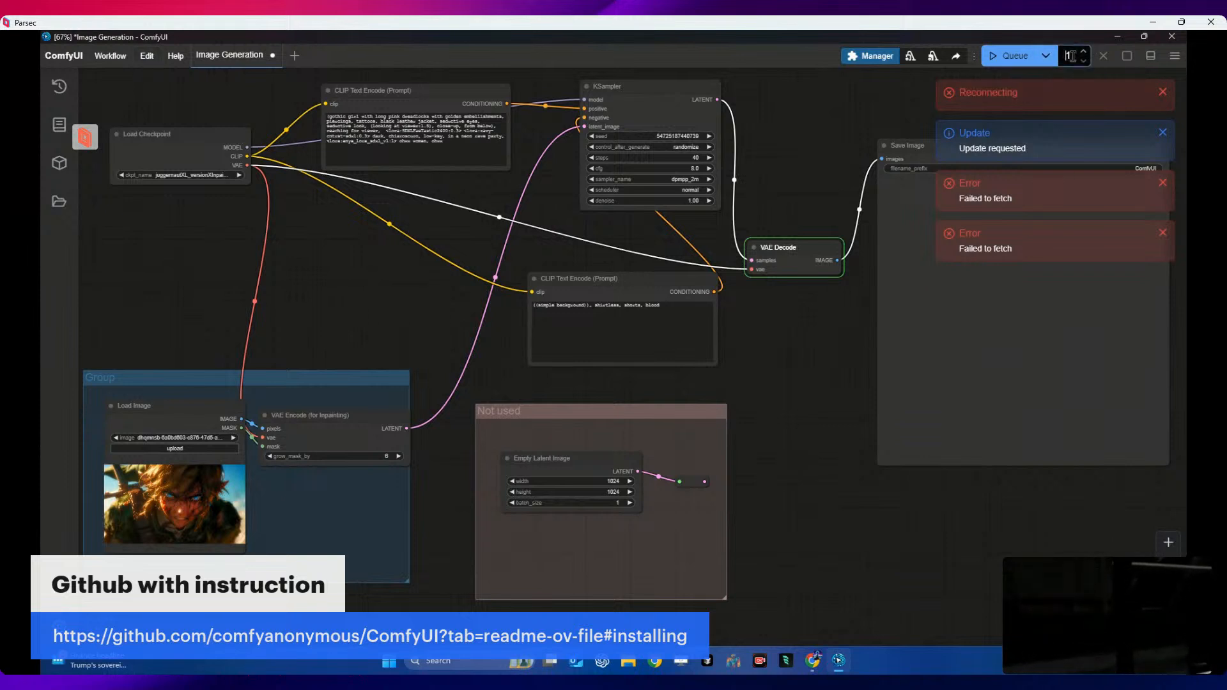
{"action": "left_click", "coordinate": [932, 59]}
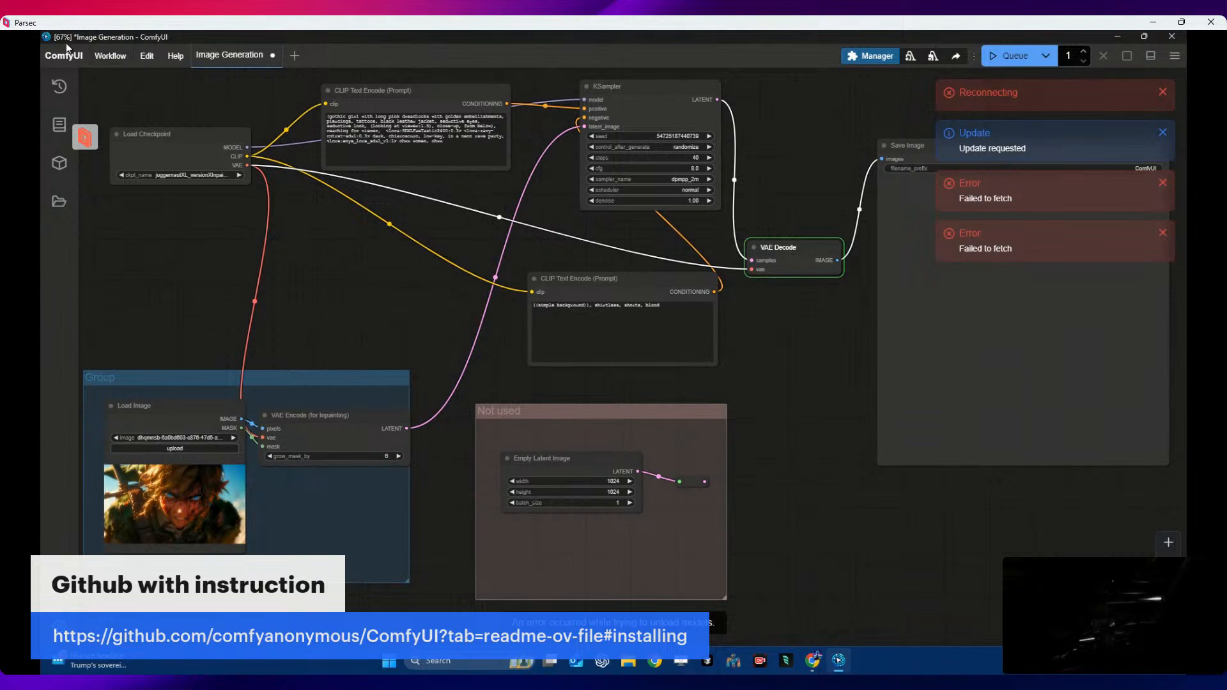
{"action": "left_click", "coordinate": [148, 57]}
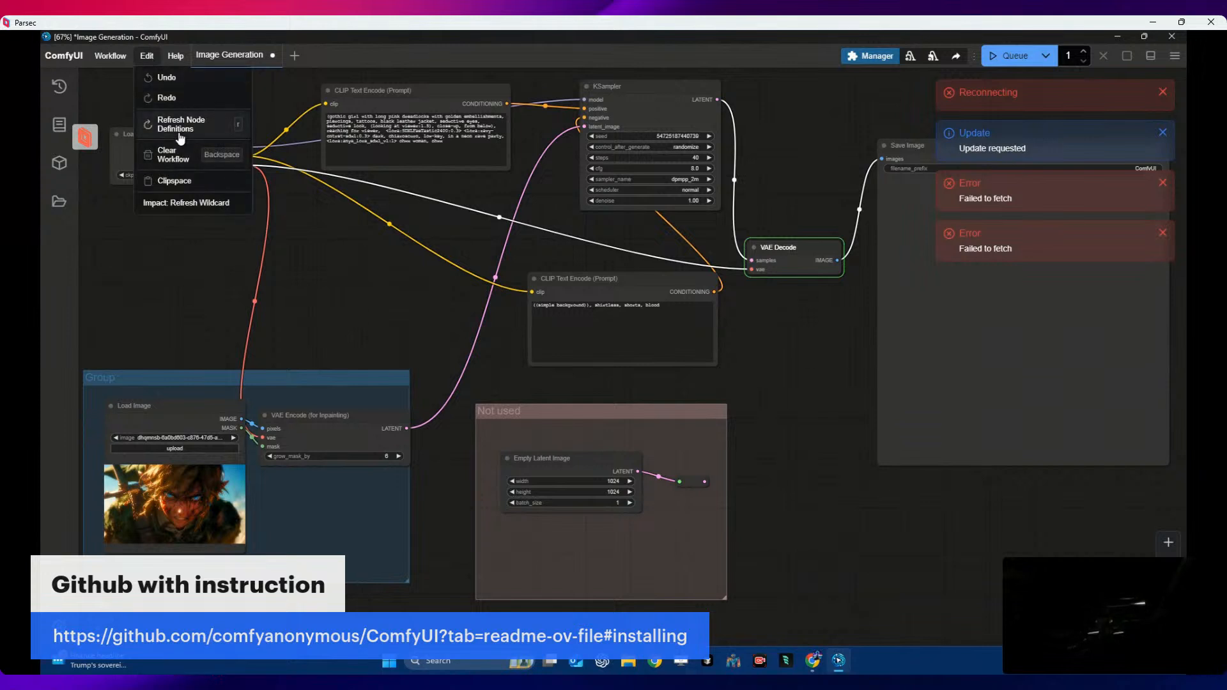
{"action": "left_click", "coordinate": [110, 61]}
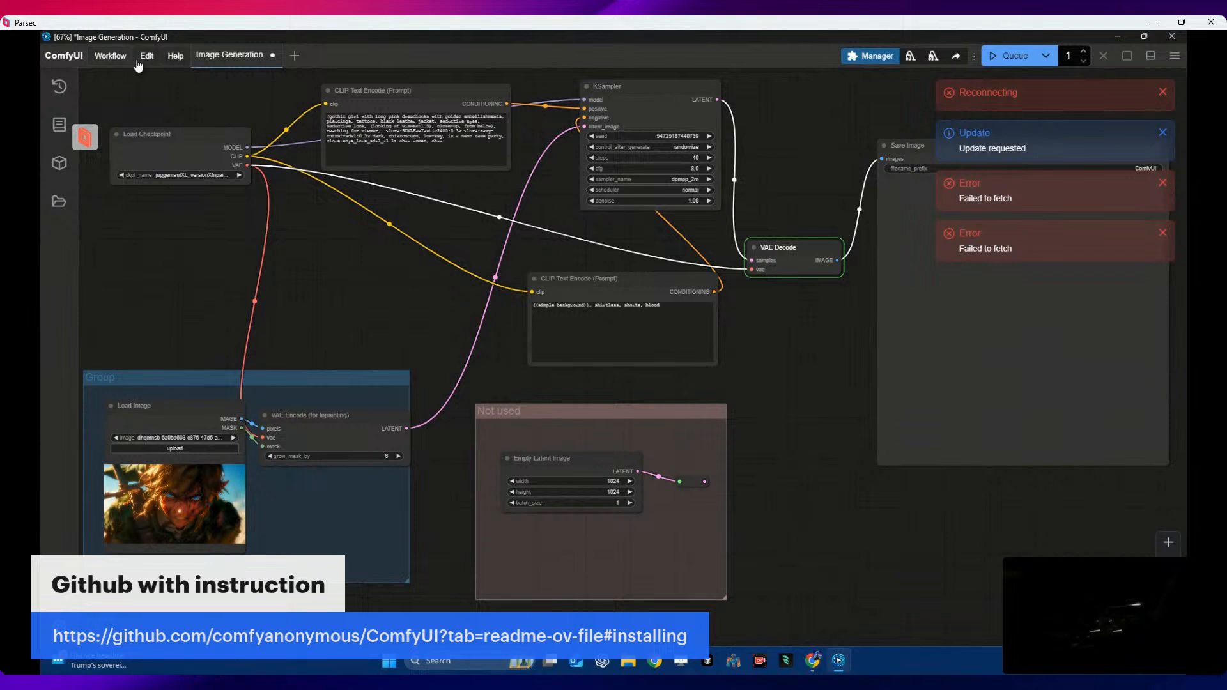
{"action": "left_click", "coordinate": [177, 59]}
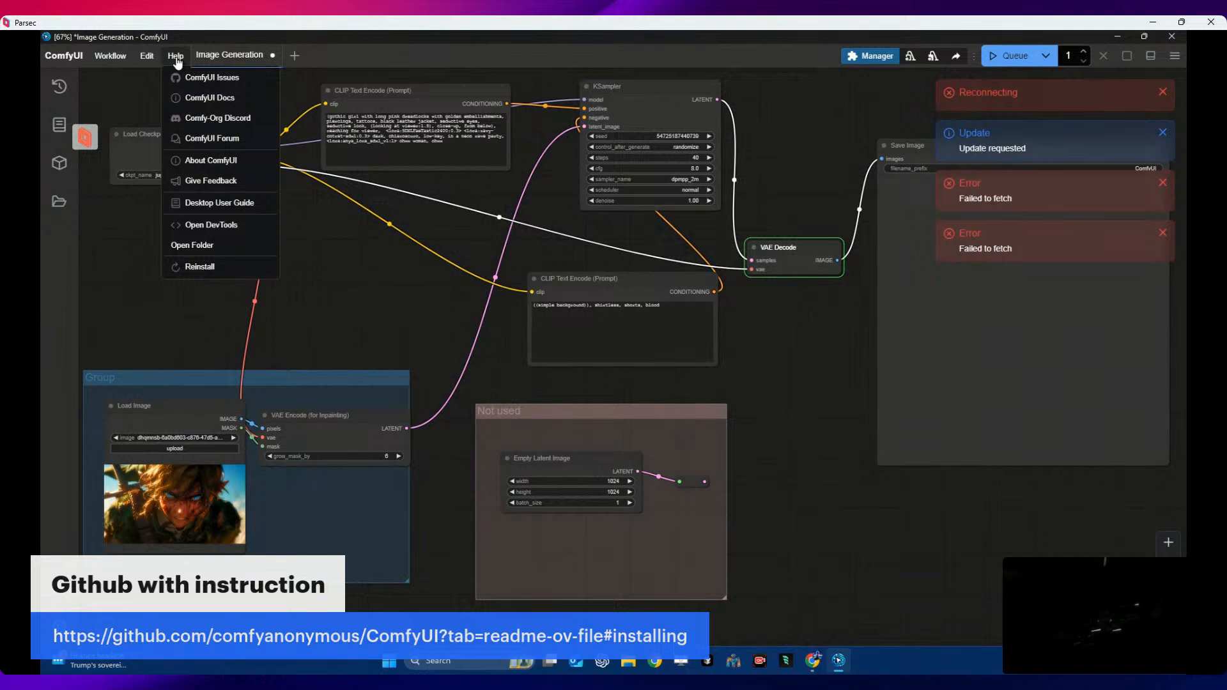
{"action": "left_click", "coordinate": [871, 56]}
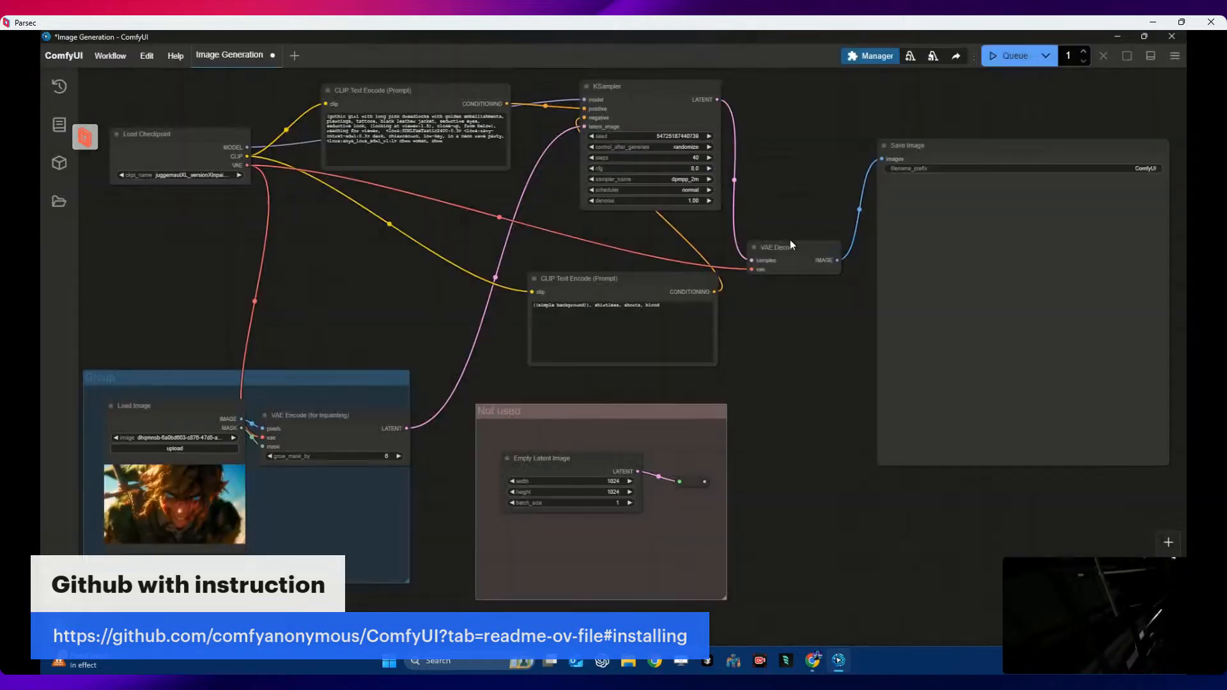
- Move the VAE Decode node slightly up between KSampler and Save Image
{"action": "mouse_move", "coordinate": [795, 243]}
{"action": "left_mouse_down"}
{"action": "mouse_move", "coordinate": [772, 223]}
{"action": "mouse_move", "coordinate": [762, 250]}
{"action": "mouse_move", "coordinate": [782, 243]}
{"action": "left_mouse_up"}
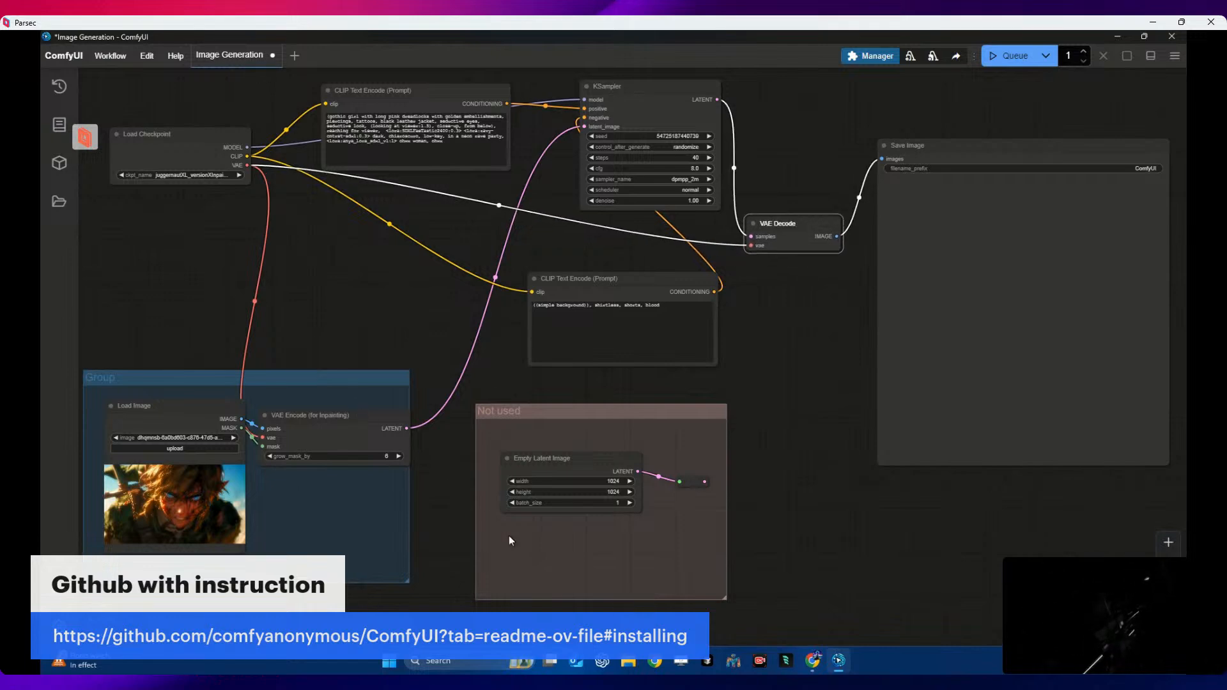
- Switch to Chrome and examine the ComfyUI Inpaint Examples page, including its workflow diagram, mask explanation and sample results
{"action": "left_click", "coordinate": [812, 661]}
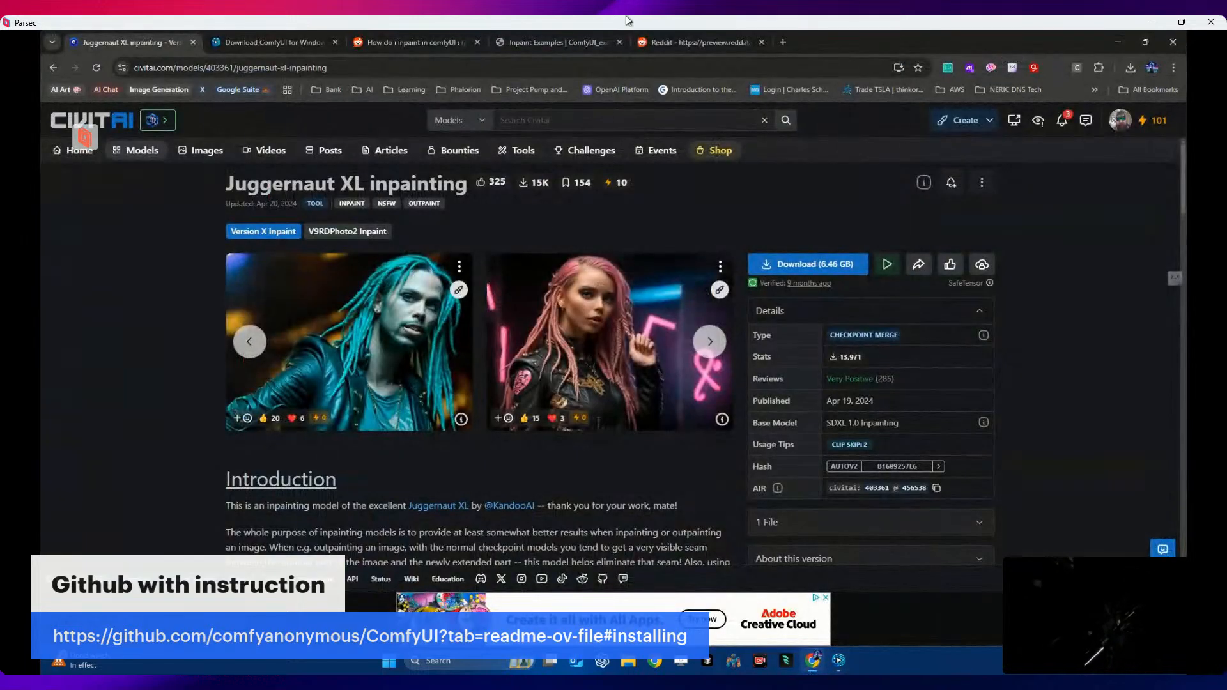
{"action": "left_click", "coordinate": [680, 42]}
{"action": "left_click", "coordinate": [285, 40]}
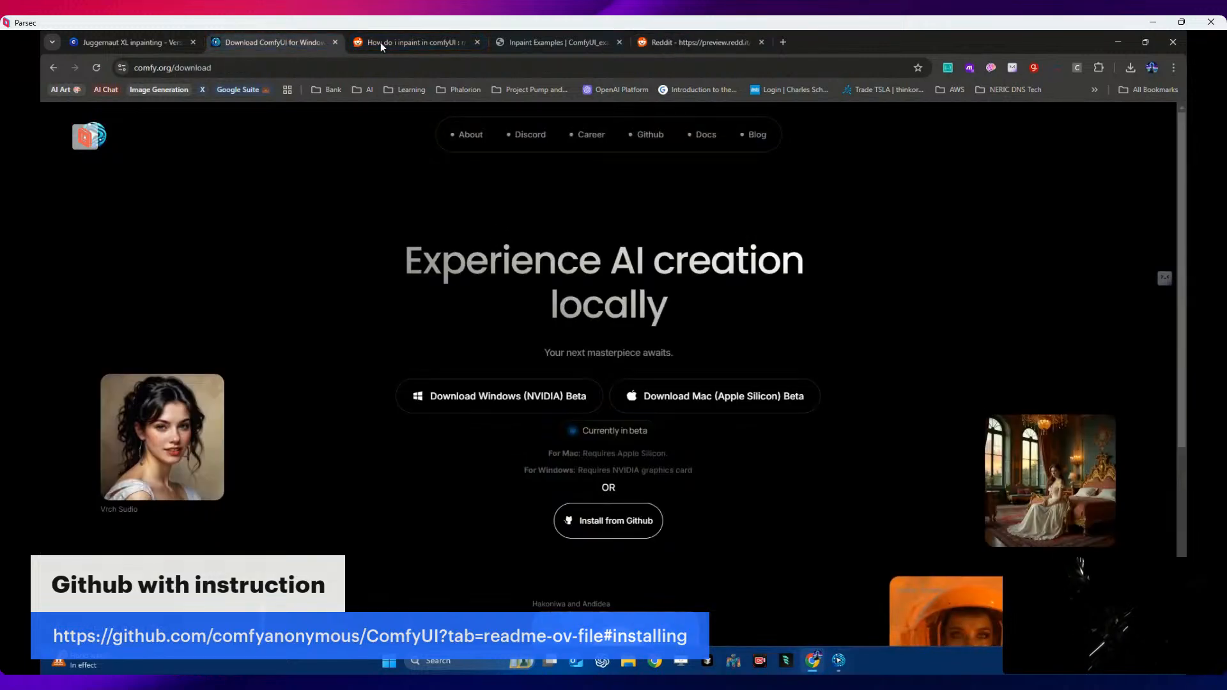
{"action": "left_click", "coordinate": [383, 42]}
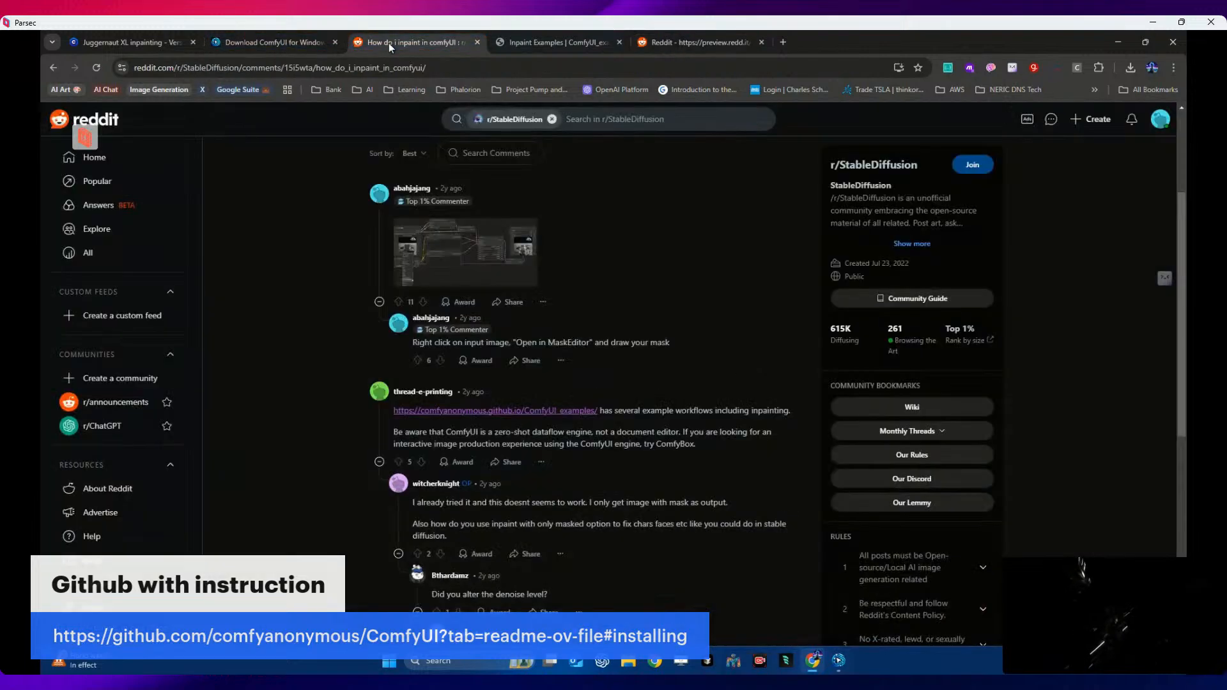
{"action": "left_click", "coordinate": [542, 41]}
{"action": "scroll", "coordinate": [361, 334], "scroll_direction": "down", "scroll_amount": 2}
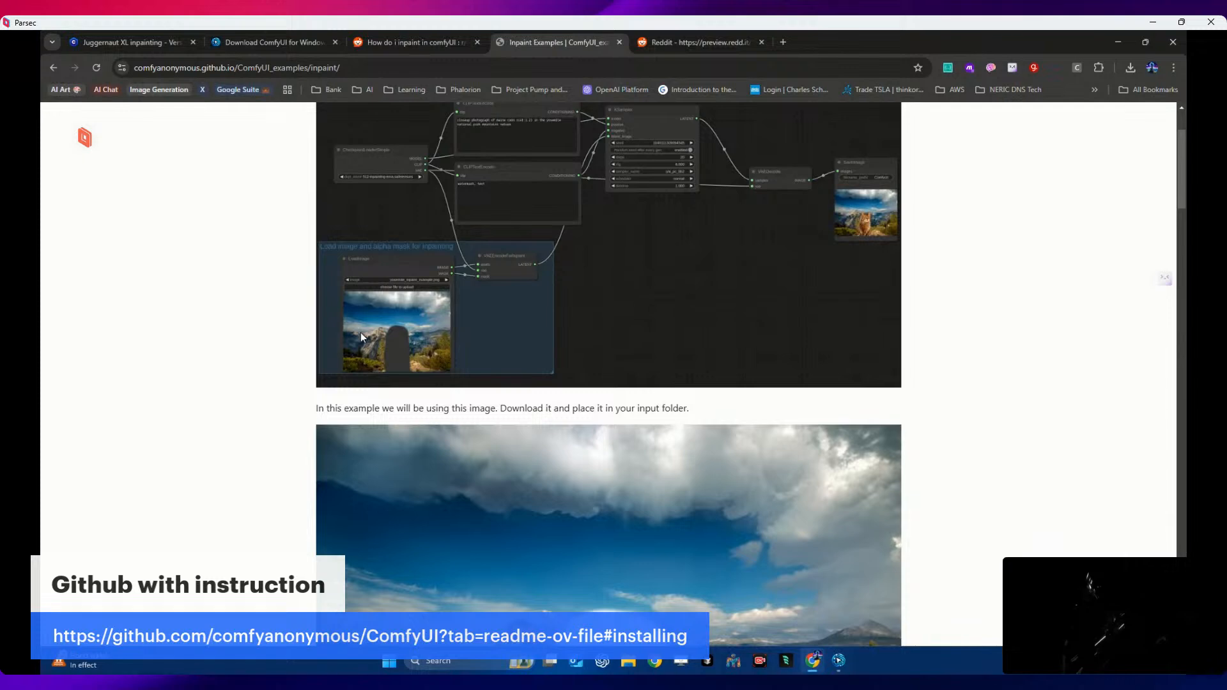
{"action": "scroll", "coordinate": [455, 291], "scroll_direction": "down", "scroll_amount": 10}
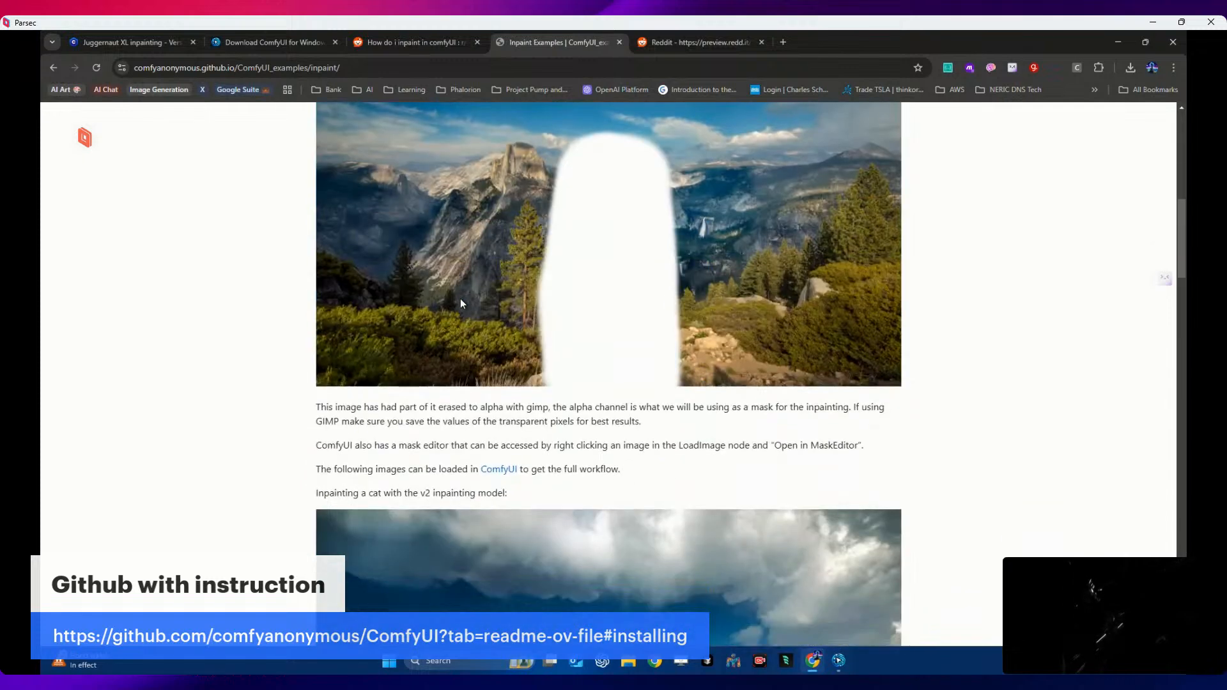
{"action": "scroll", "coordinate": [461, 298], "scroll_direction": "down", "scroll_amount": 7}
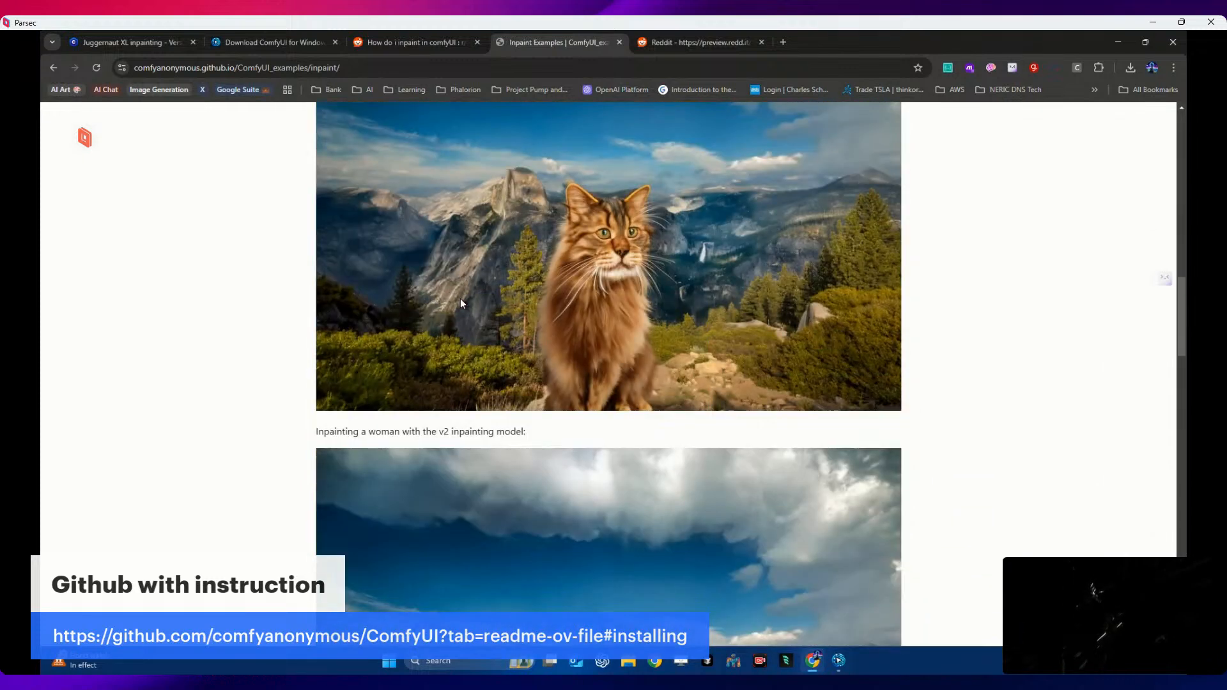
{"action": "scroll", "coordinate": [461, 300], "scroll_direction": "down", "scroll_amount": 12}
{"action": "scroll", "coordinate": [461, 298], "scroll_direction": "down", "scroll_amount": 5}
{"action": "scroll", "coordinate": [460, 298], "scroll_direction": "up", "scroll_amount": 10}
{"action": "scroll", "coordinate": [461, 302], "scroll_direction": "up", "scroll_amount": 10}
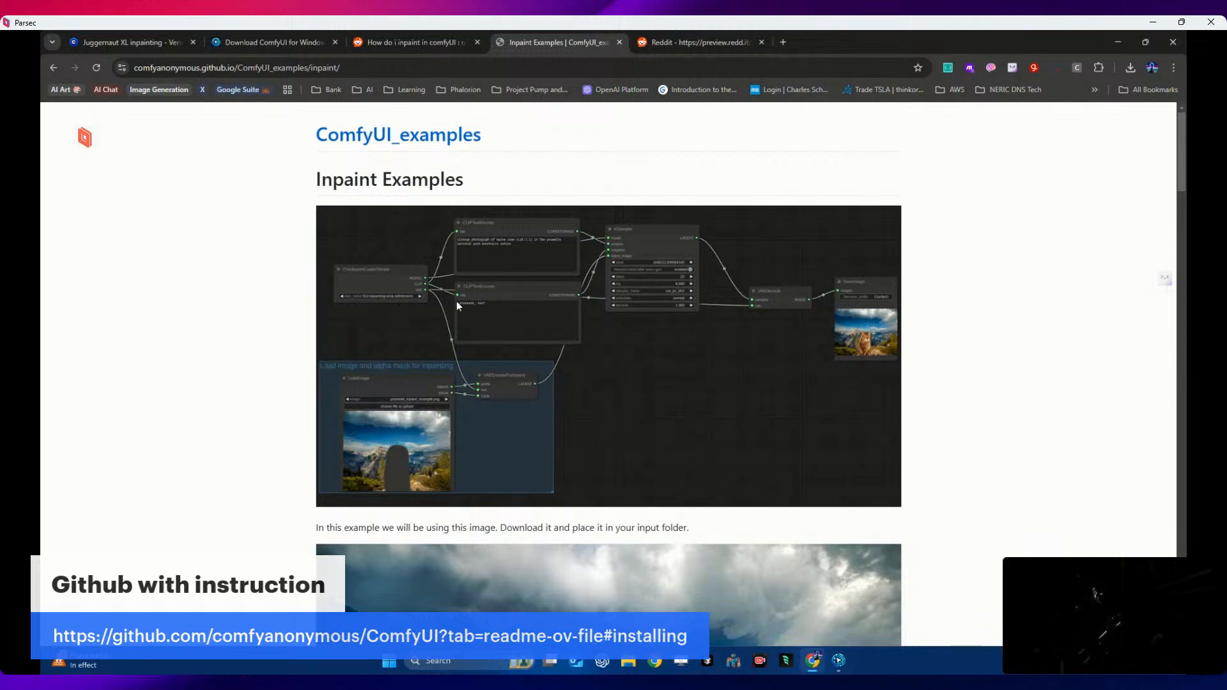
- Open the inpainting workflow screenshot from the Reddit thread in its own browser tab to examine the node layout
{"action": "left_click", "coordinate": [451, 45]}
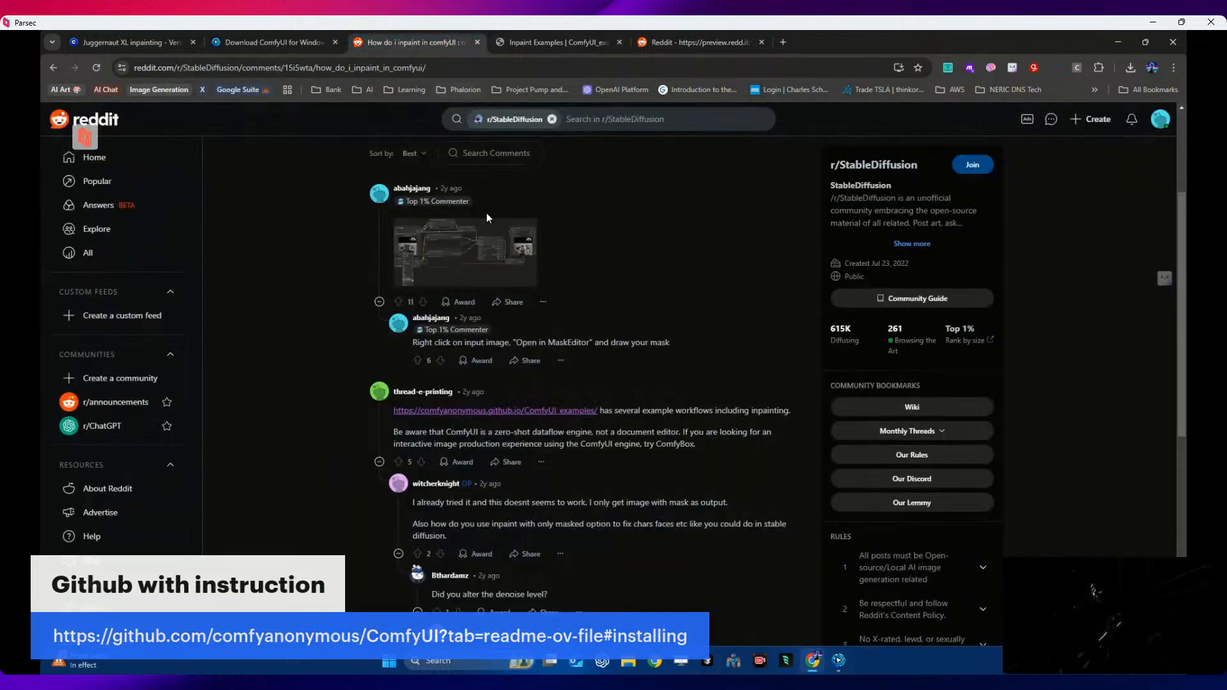
{"action": "left_click", "coordinate": [457, 256]}
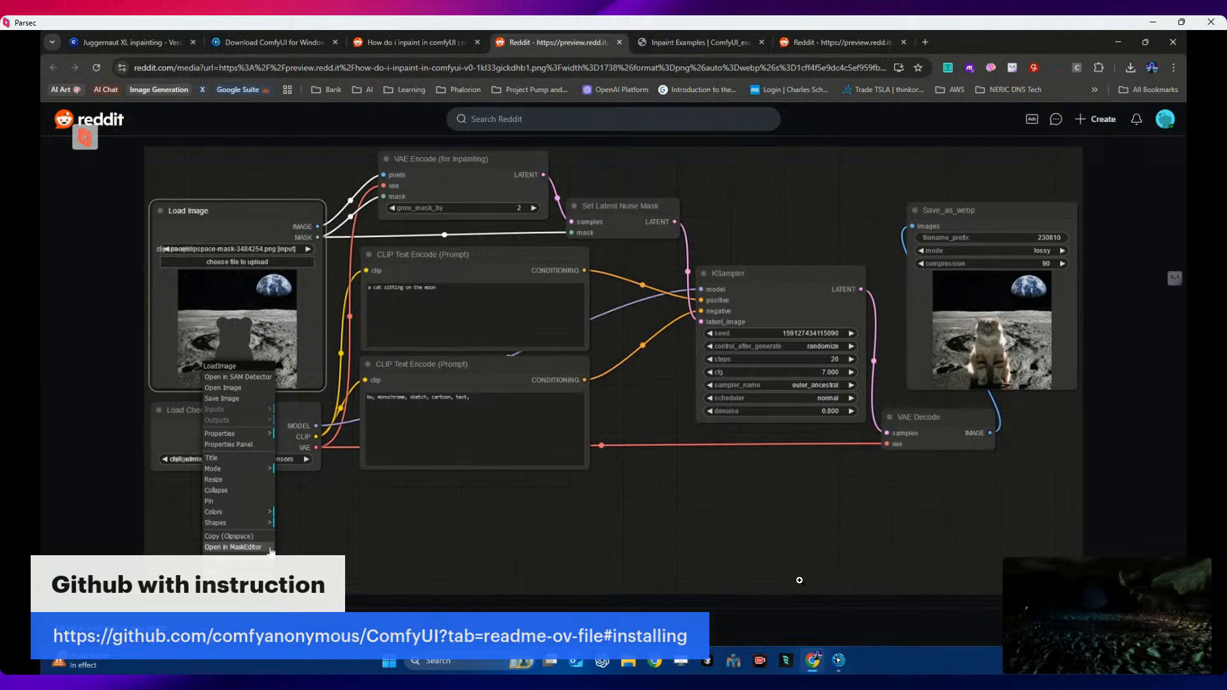
- Return to ComfyUI and add a second VAE Encode (for Inpainting) node above VAE Decode
{"action": "left_click", "coordinate": [838, 660]}
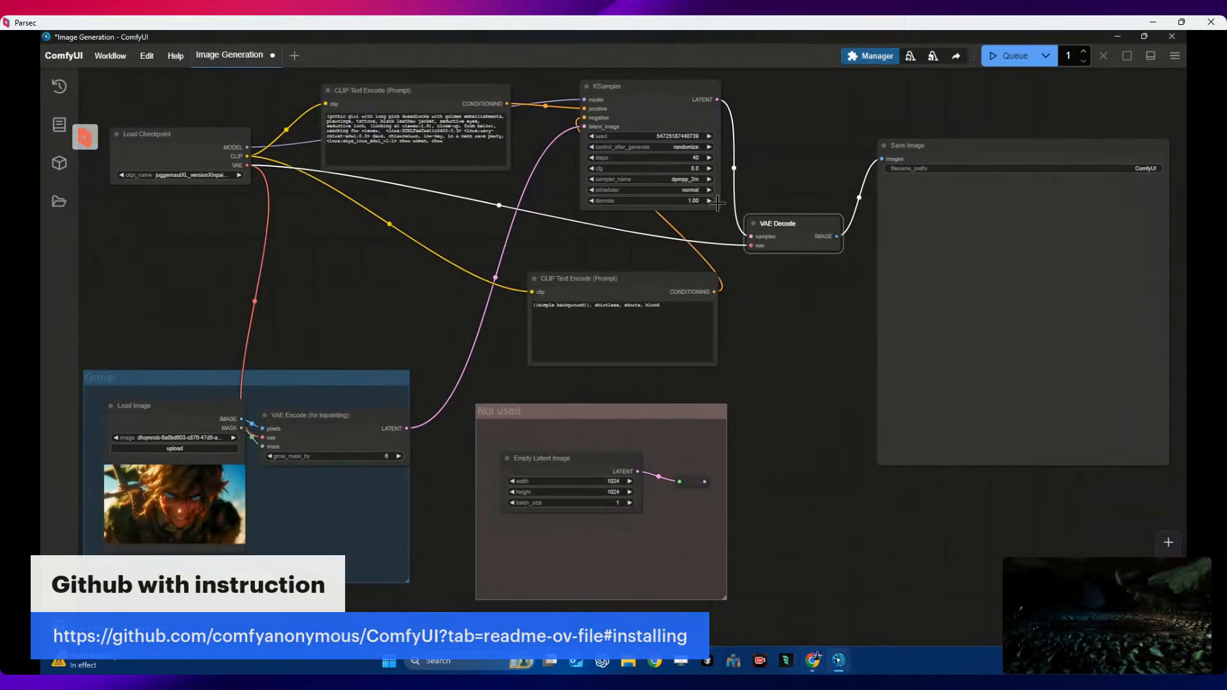
{"action": "right_click", "coordinate": [770, 140]}
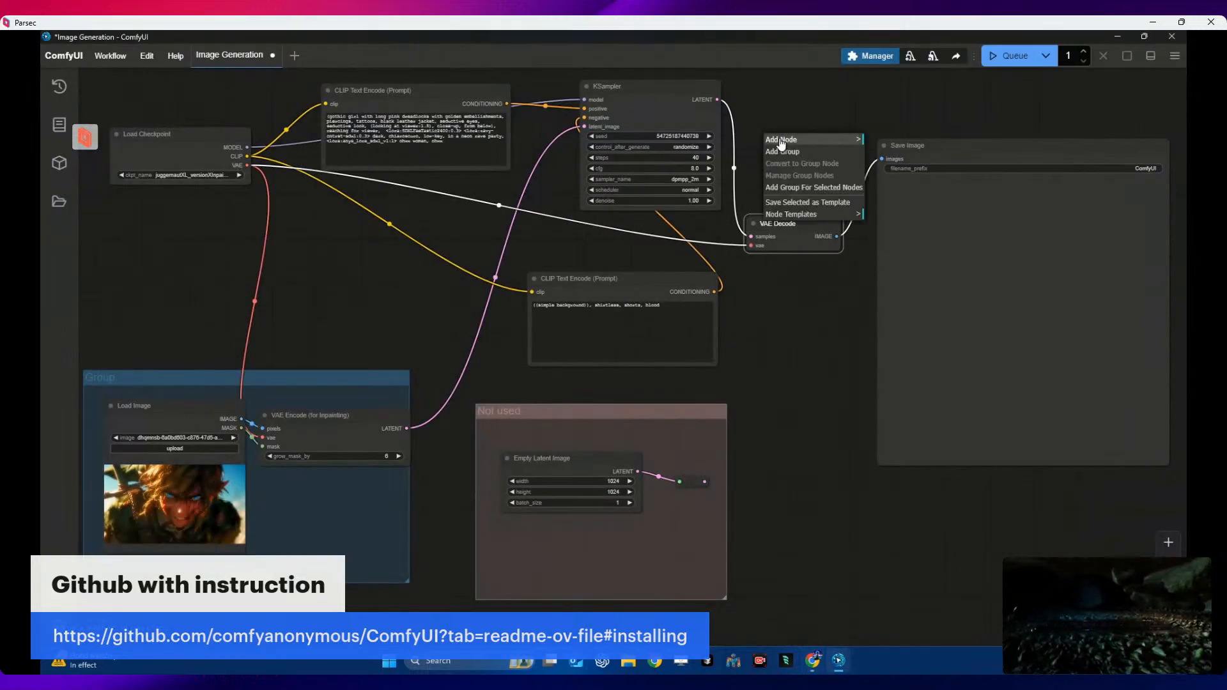
{"action": "left_click", "coordinate": [781, 142]}
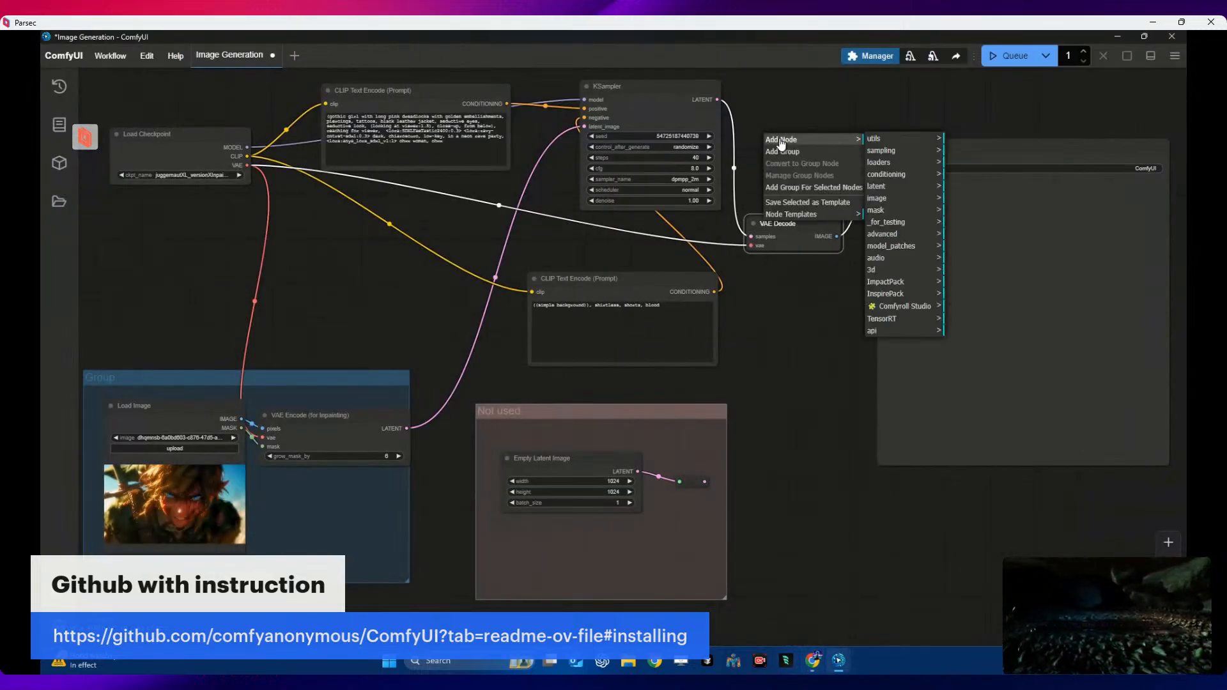
{"action": "left_click", "coordinate": [888, 189]}
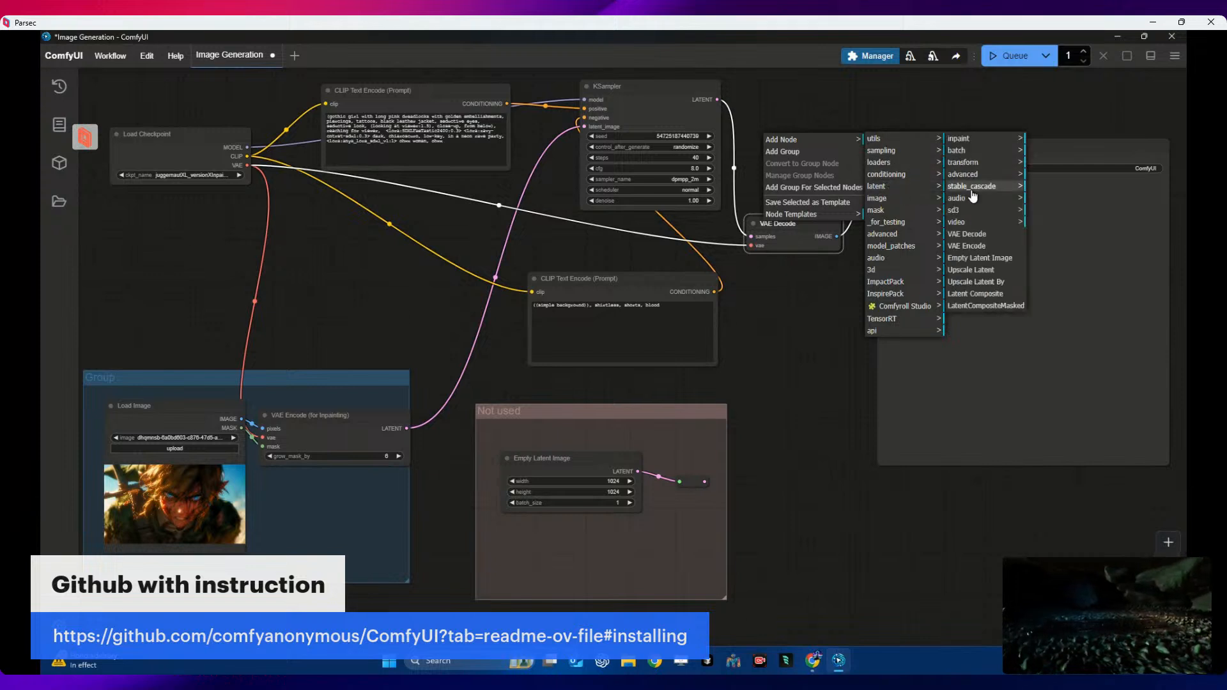
{"action": "left_click", "coordinate": [971, 139]}
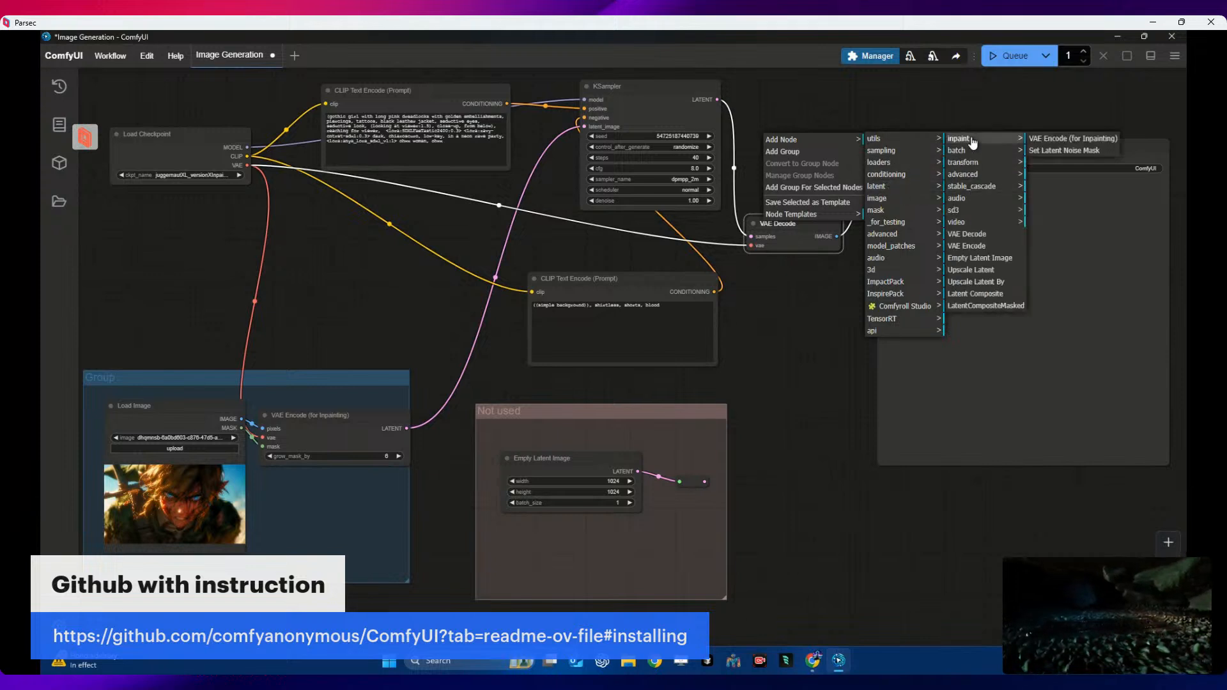
{"action": "left_click", "coordinate": [1043, 140]}
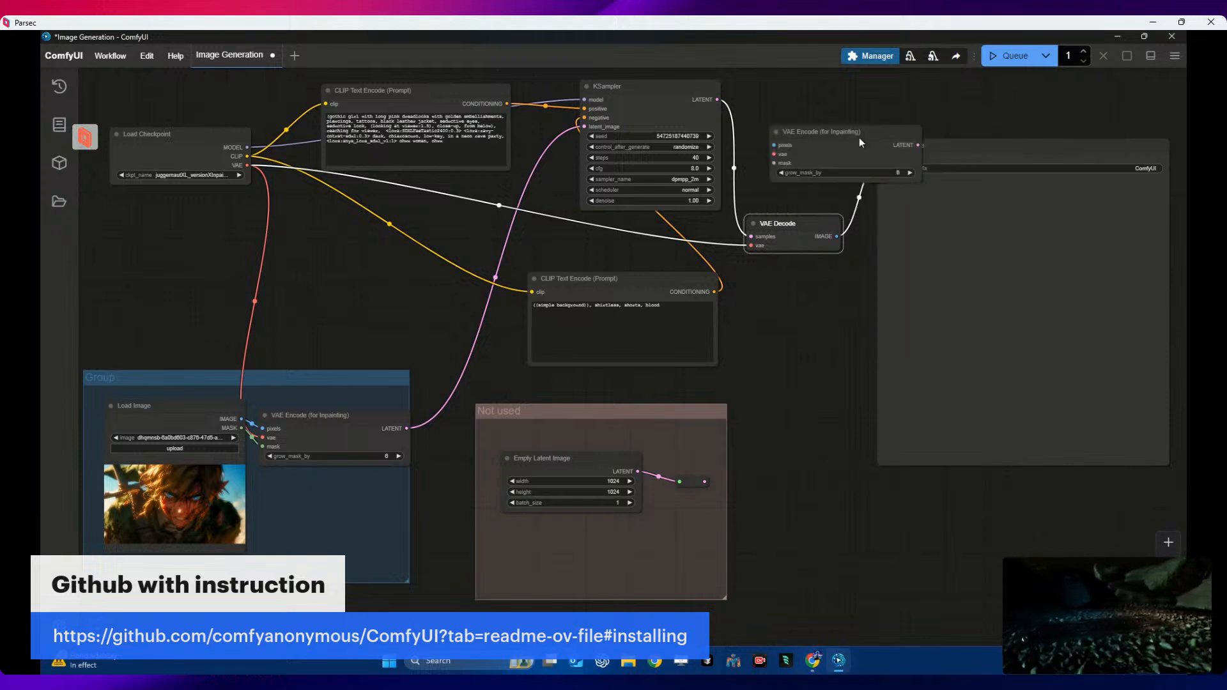
- Replace the old VAE Encode (for Inpainting) node in the blue group with the newly added one, placed beside Load Image
{"action": "left_click_drag", "start_coordinate": [856, 136], "coordinate": [366, 496]}
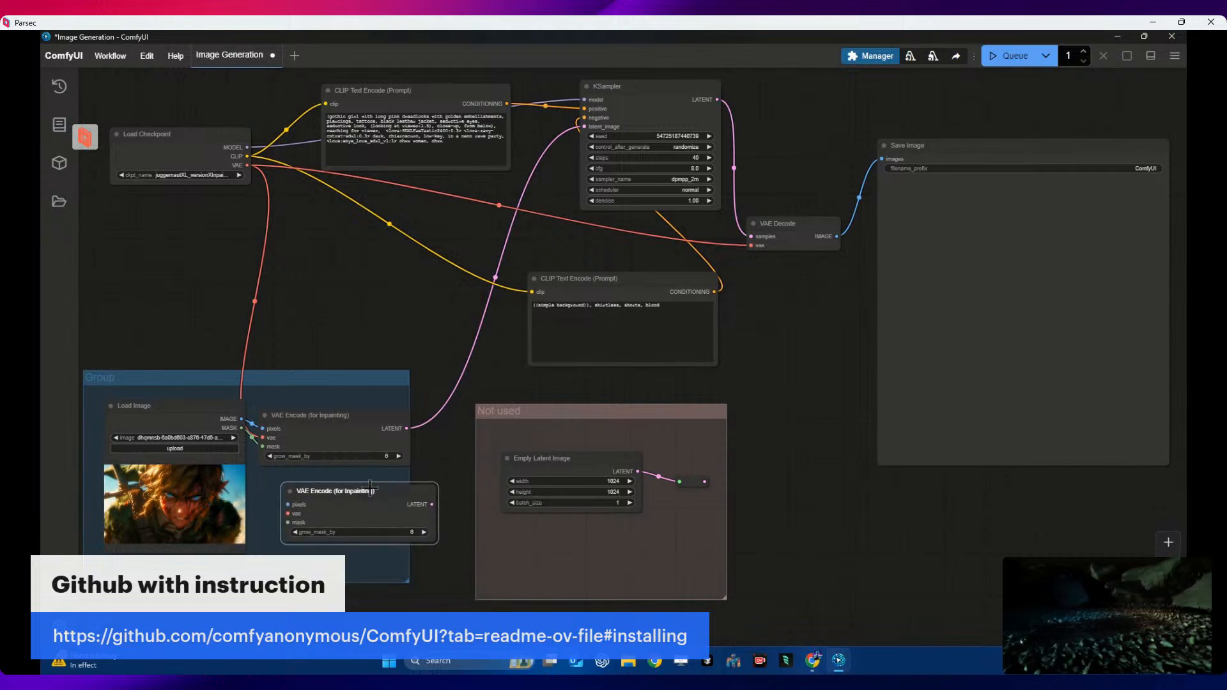
{"action": "left_click", "coordinate": [361, 416]}
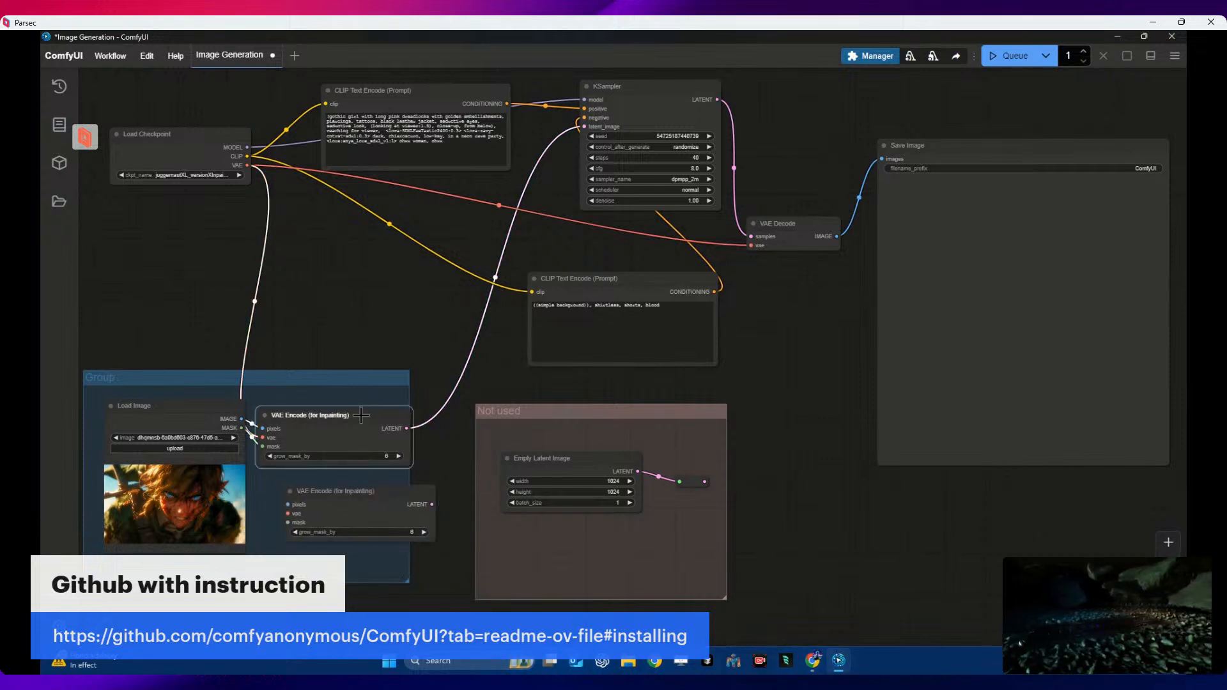
{"action": "key", "text": "Delete"}
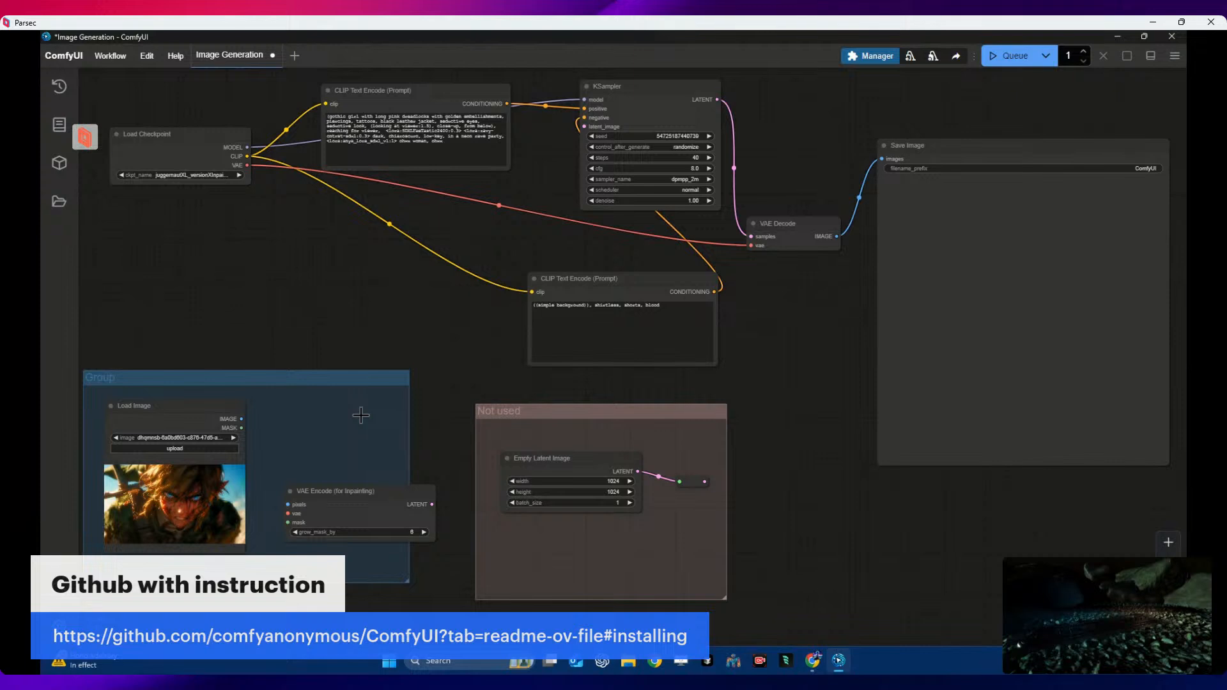
{"action": "left_click_drag", "start_coordinate": [362, 488], "coordinate": [346, 407]}
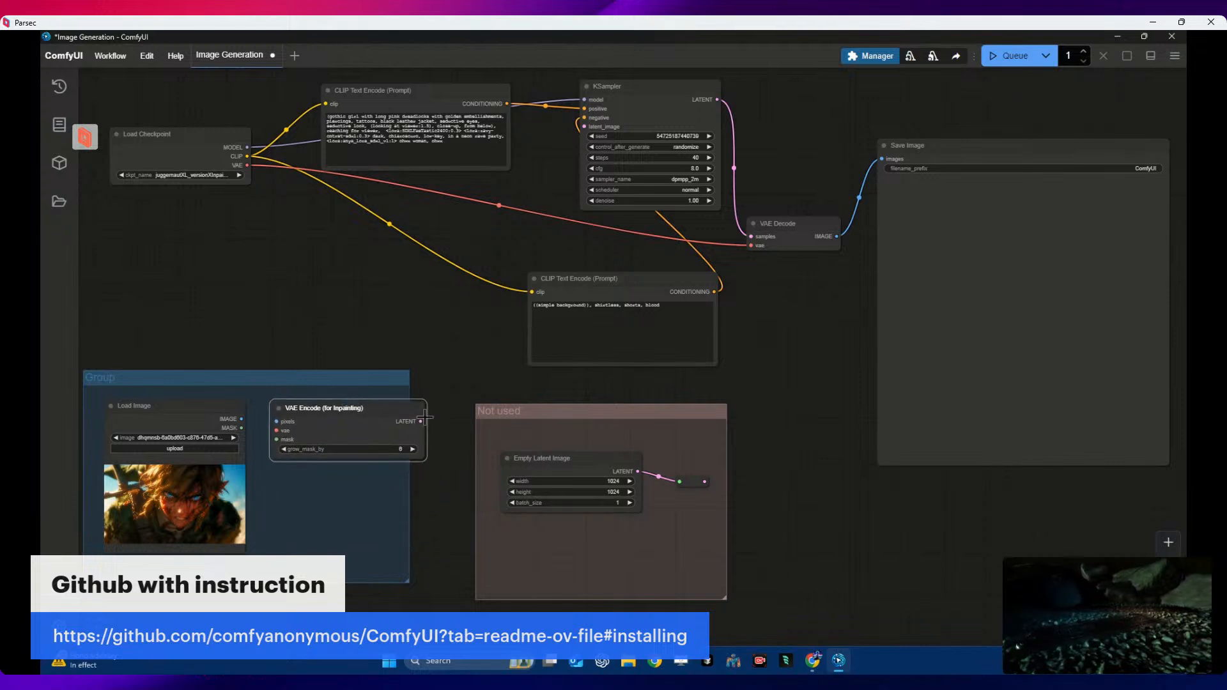
- Add a Set Latent Noise Mask node above the blue group and shift VAE Encode (for Inpainting) and Load Image slightly within the group
{"action": "right_click", "coordinate": [319, 335]}
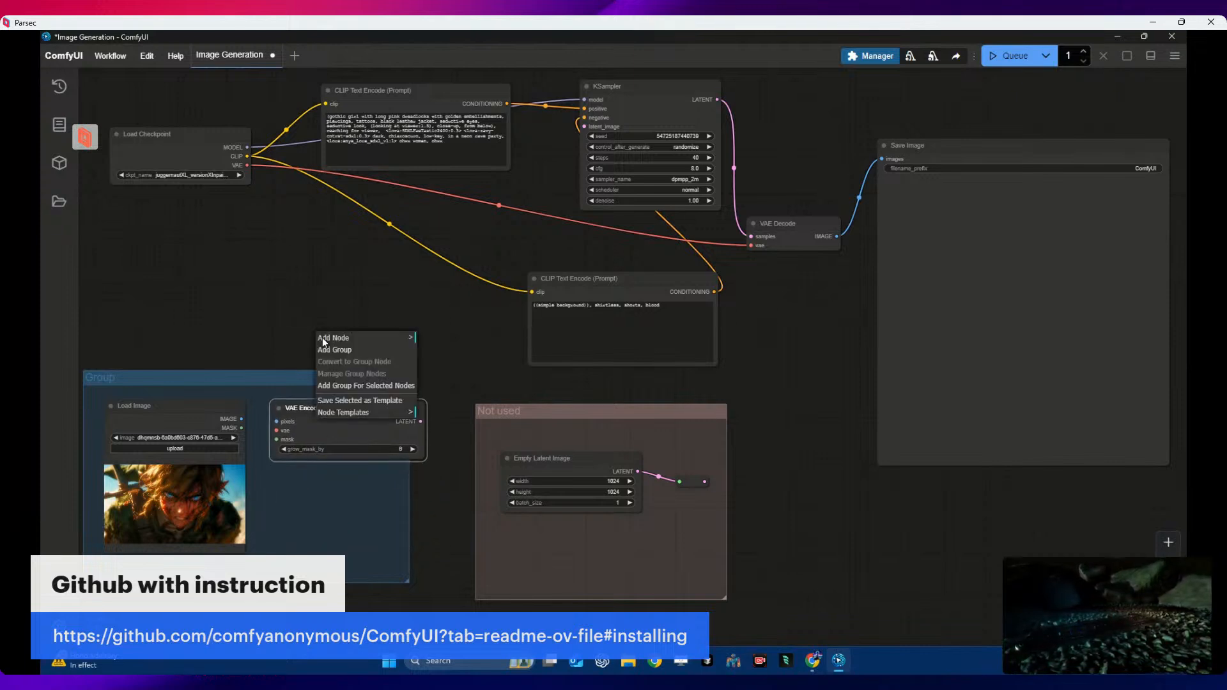
{"action": "left_click", "coordinate": [391, 339]}
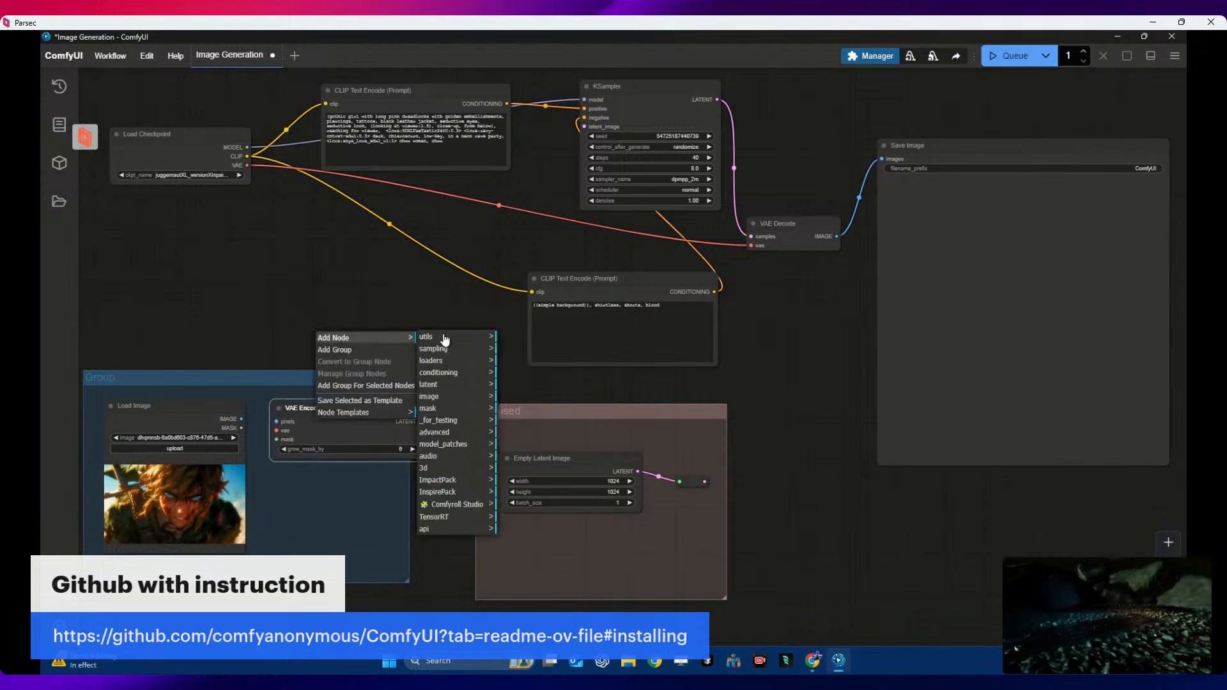
{"action": "left_click", "coordinate": [451, 386]}
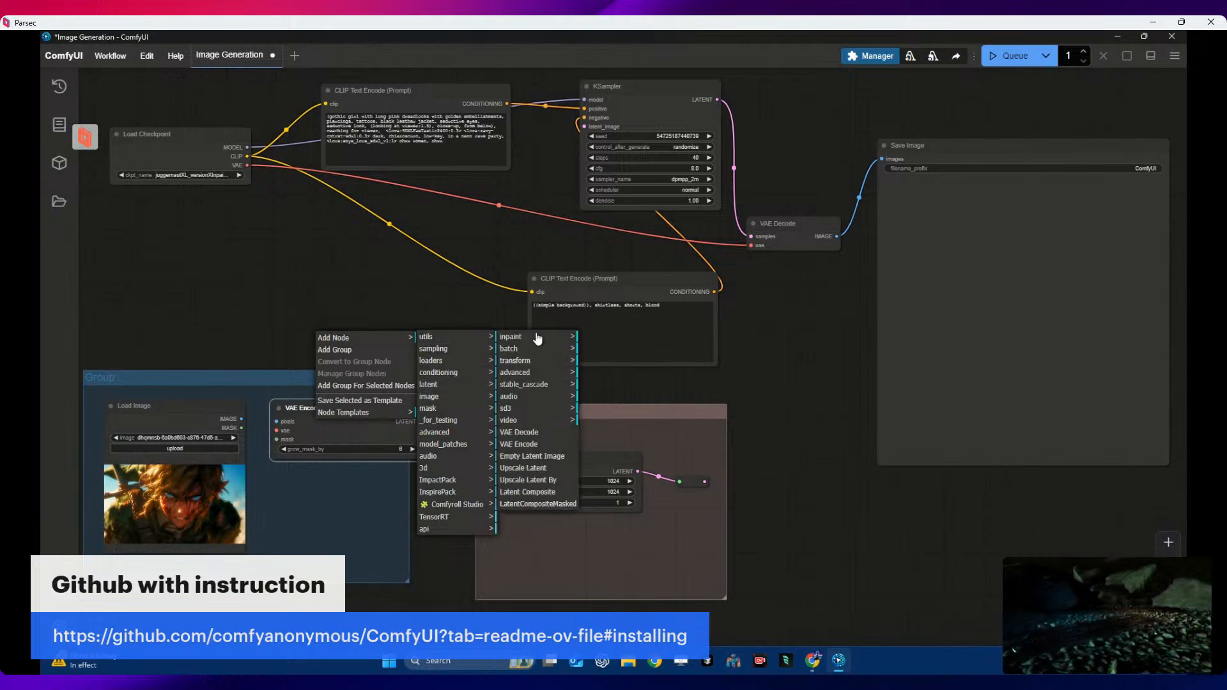
{"action": "left_click", "coordinate": [515, 337]}
{"action": "left_click", "coordinate": [604, 350]}
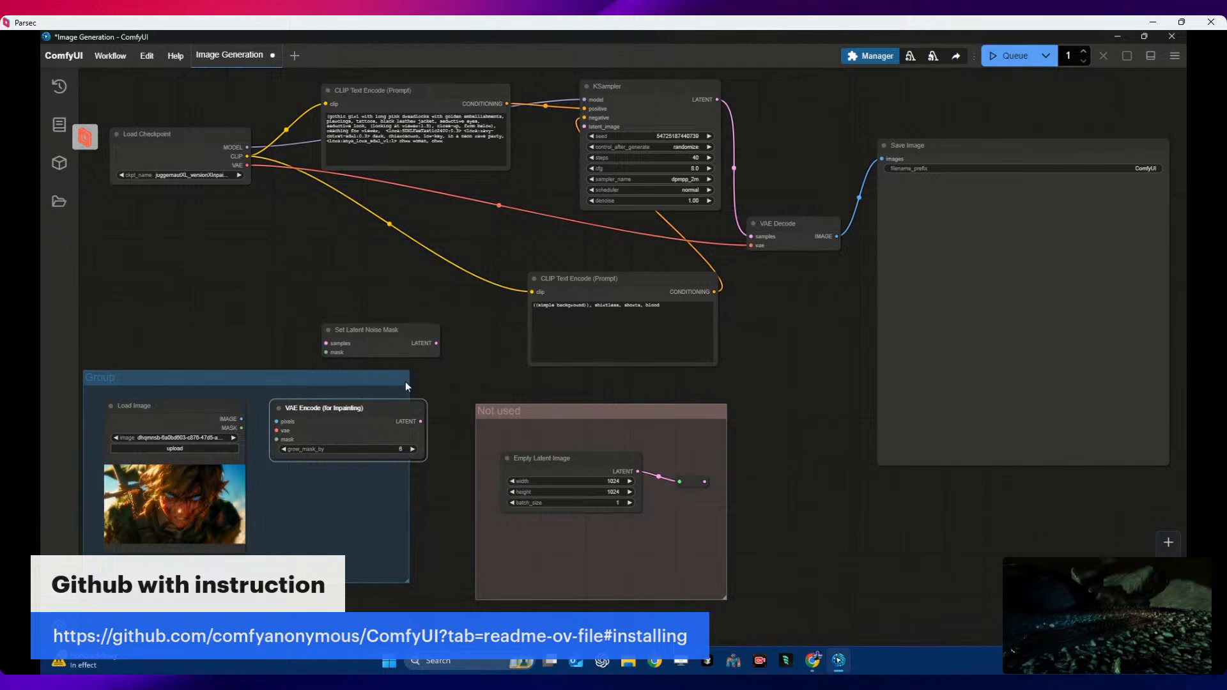
{"action": "left_click_drag", "start_coordinate": [374, 337], "coordinate": [365, 295]}
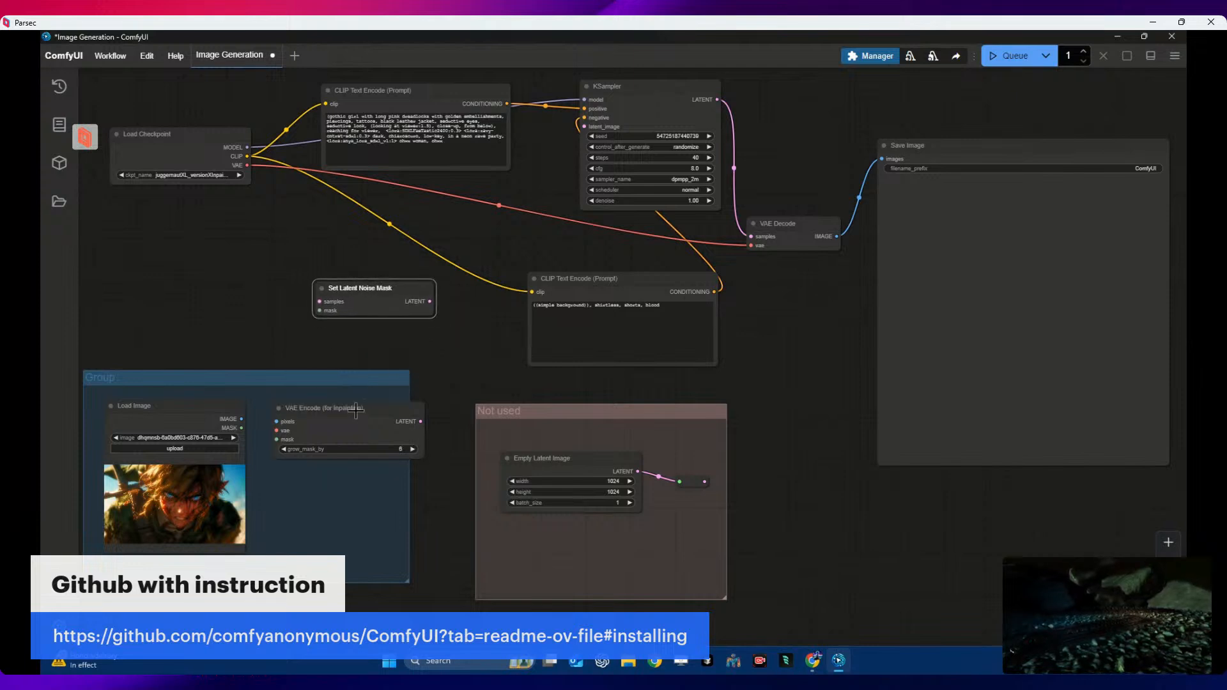
{"action": "left_click_drag", "start_coordinate": [356, 408], "coordinate": [338, 398]}
{"action": "mouse_move", "coordinate": [209, 405]}
{"action": "left_mouse_down"}
{"action": "mouse_move", "coordinate": [180, 401]}
{"action": "mouse_move", "coordinate": [196, 395]}
{"action": "left_mouse_up"}
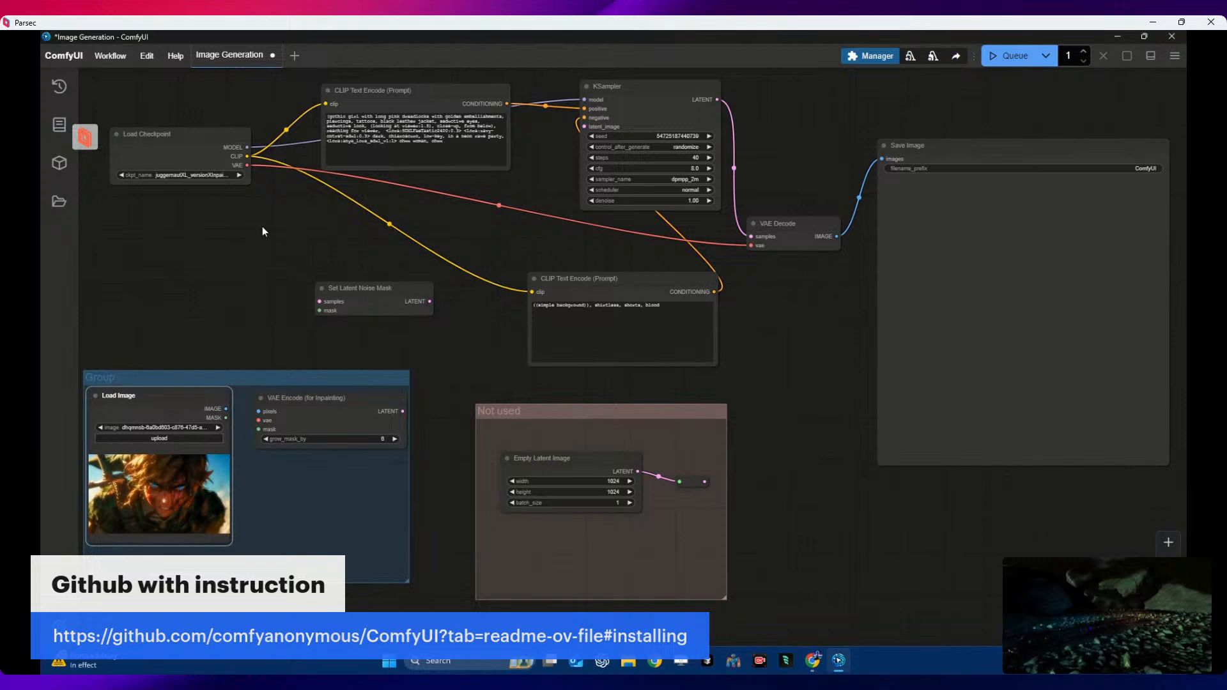
- Disconnect all VAE links from Load Checkpoint and connect its VAE output only to the vae input of VAE Encode (for Inpainting)
{"action": "left_click_drag", "start_coordinate": [246, 165], "coordinate": [259, 422]}
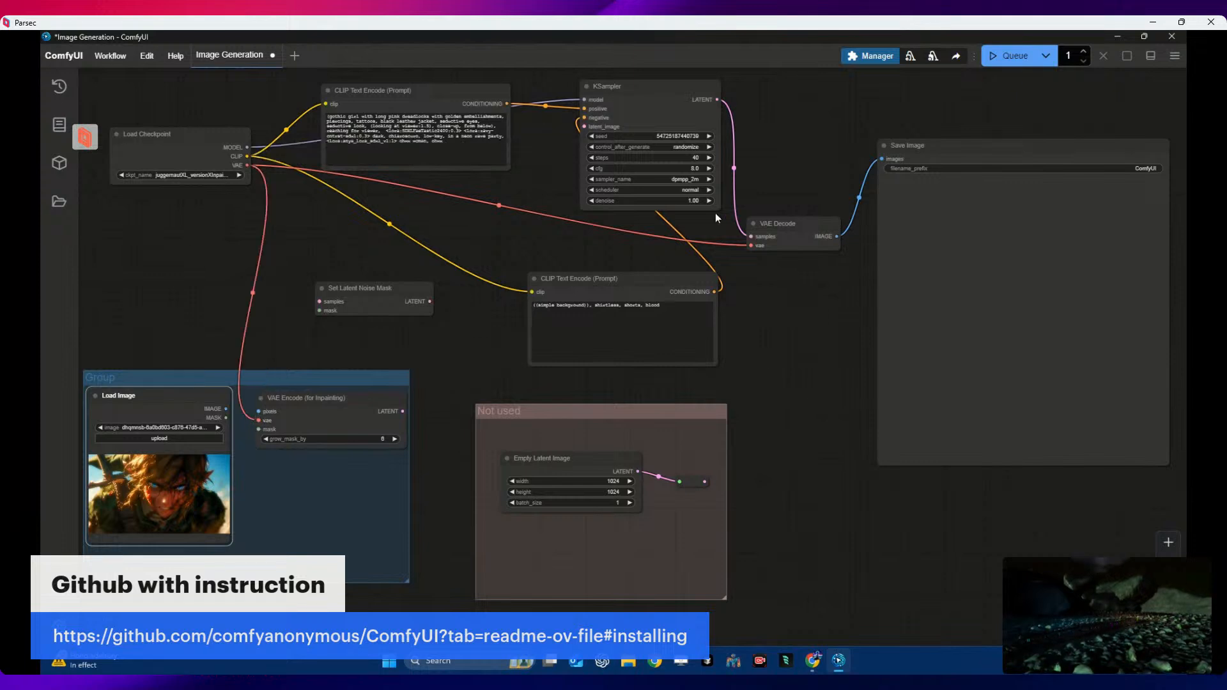
{"action": "right_click", "coordinate": [750, 245]}
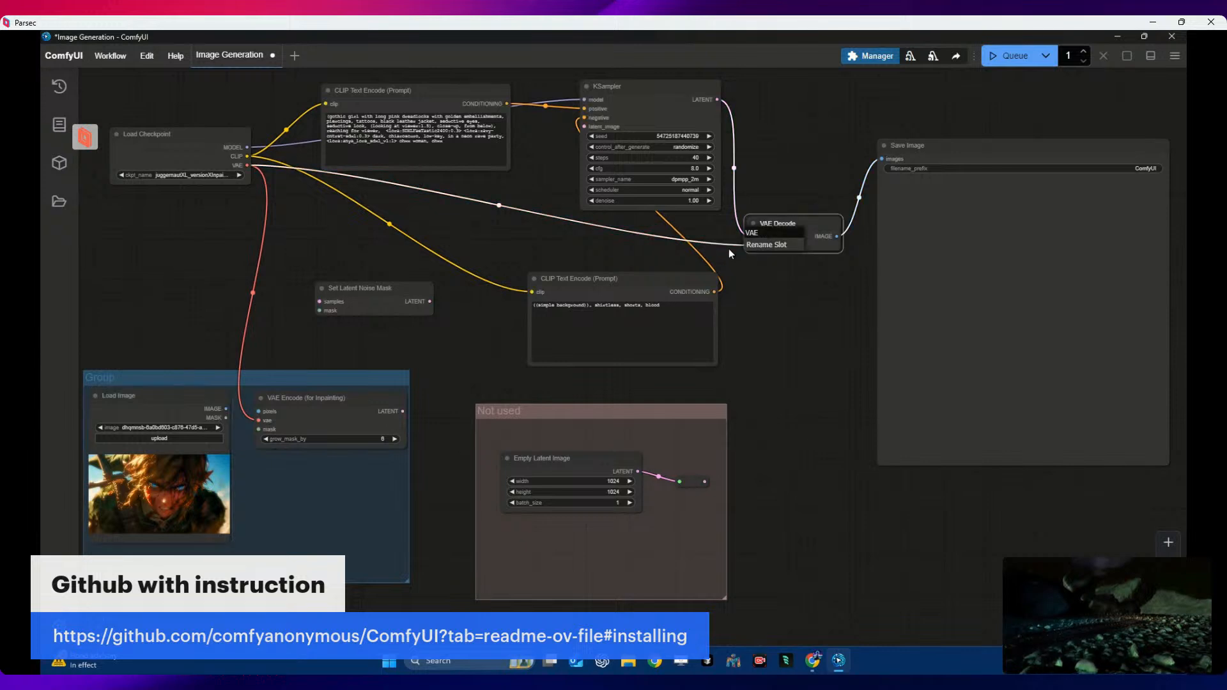
{"action": "right_click", "coordinate": [728, 244]}
{"action": "right_click", "coordinate": [255, 167]}
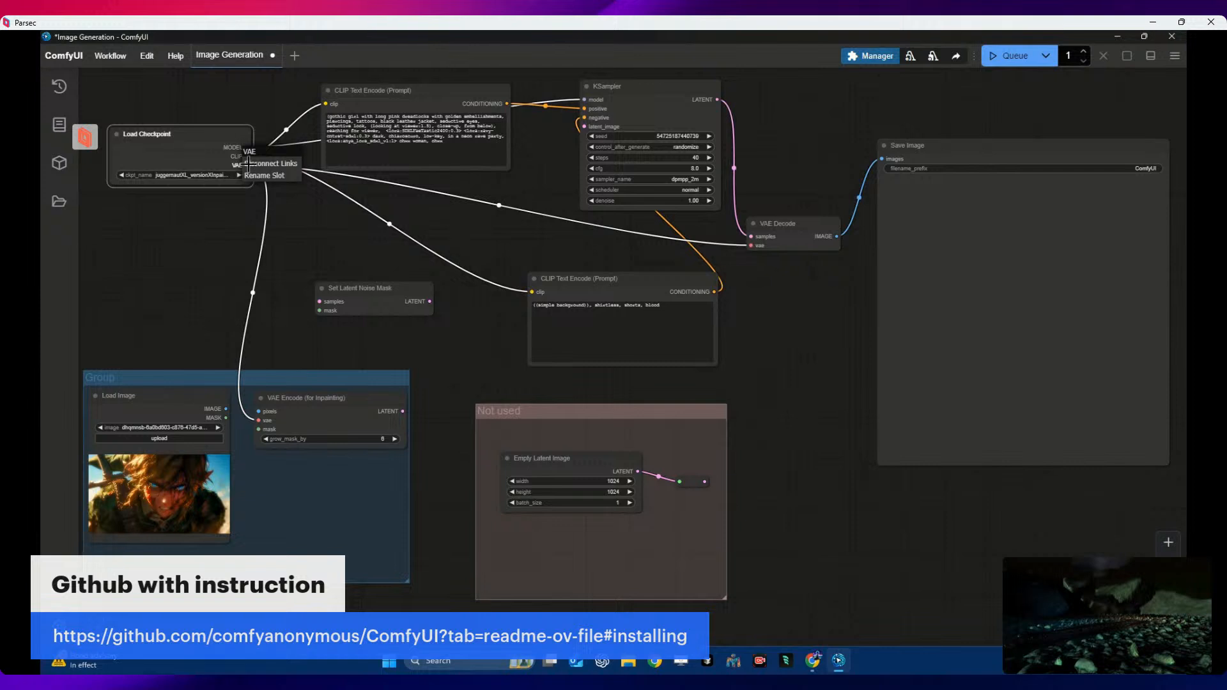
{"action": "left_click", "coordinate": [263, 165]}
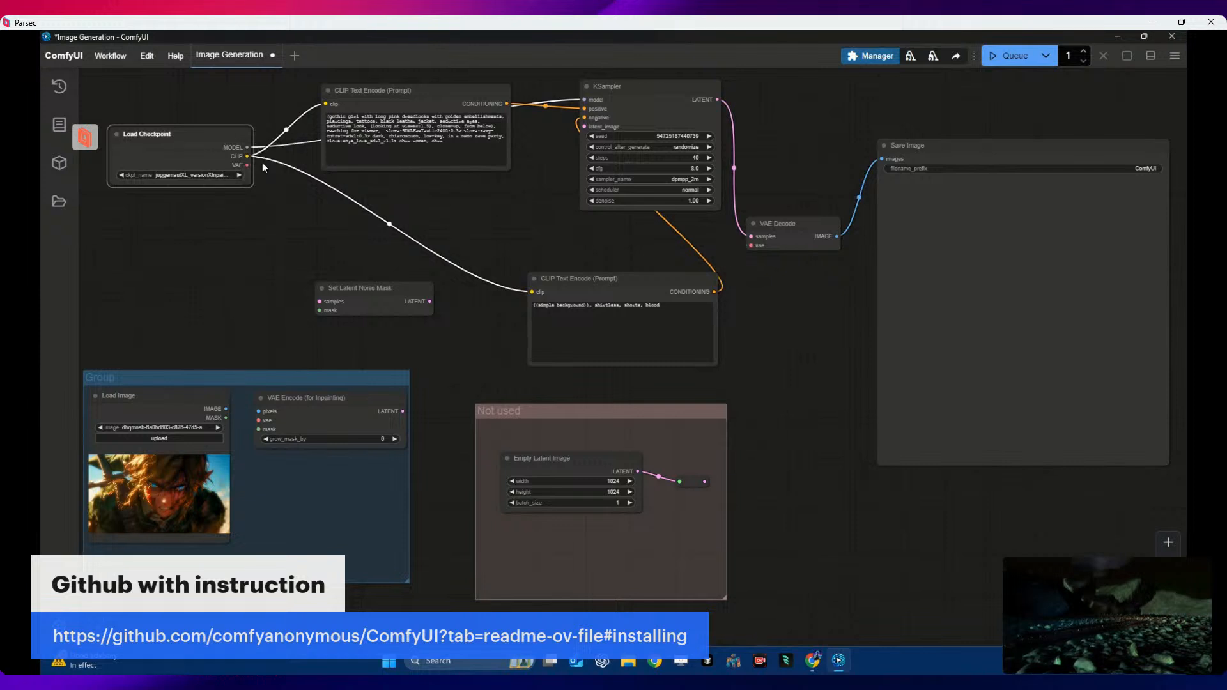
{"action": "left_click_drag", "start_coordinate": [249, 165], "coordinate": [259, 421]}
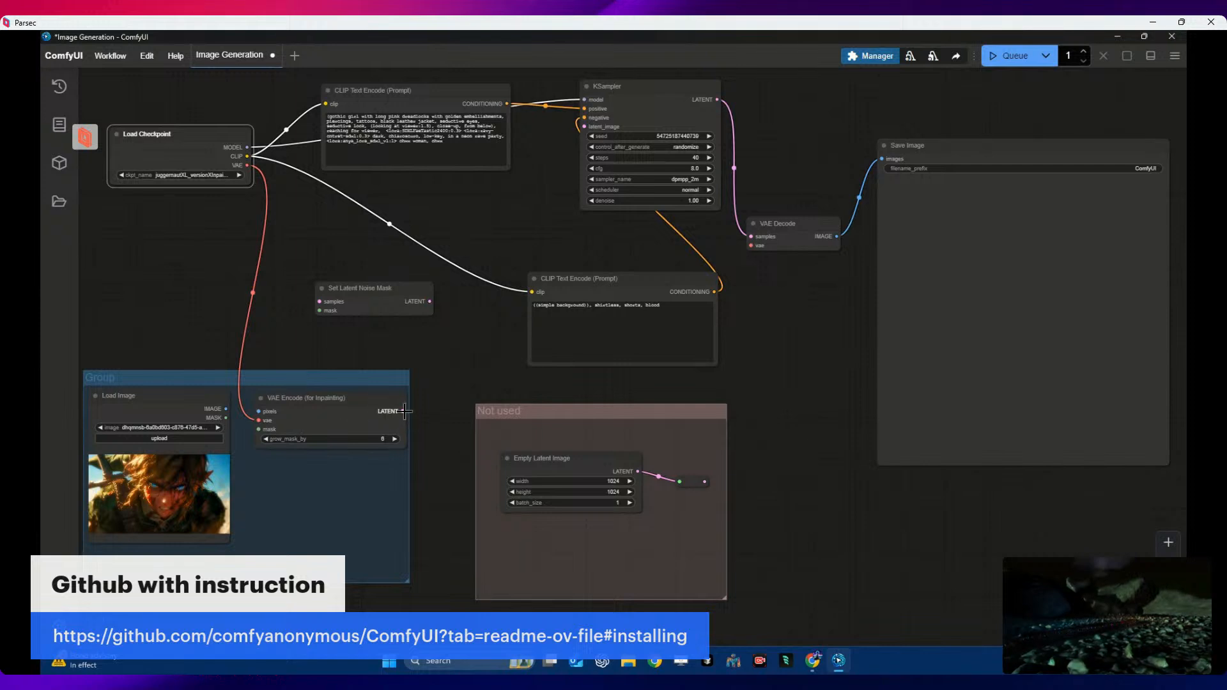
- Following the Reddit workflow, connect VAE Encode's LATENT to Set Latent Noise Mask's samples, and Load Image's MASK and IMAGE to VAE Encode's mask and pixels
{"action": "mouse_move", "coordinate": [405, 411]}
{"action": "left_mouse_down"}
{"action": "mouse_move", "coordinate": [332, 337]}
{"action": "mouse_move", "coordinate": [323, 299]}
{"action": "left_mouse_up"}
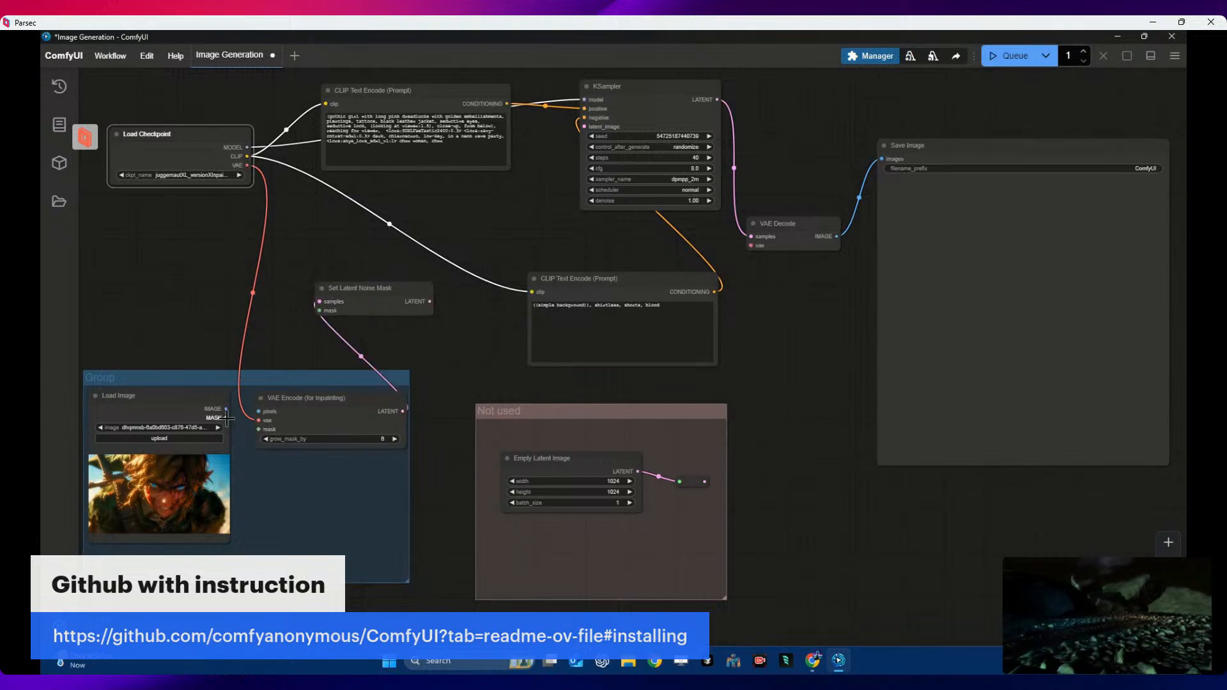
{"action": "left_click_drag", "start_coordinate": [227, 418], "coordinate": [259, 429]}
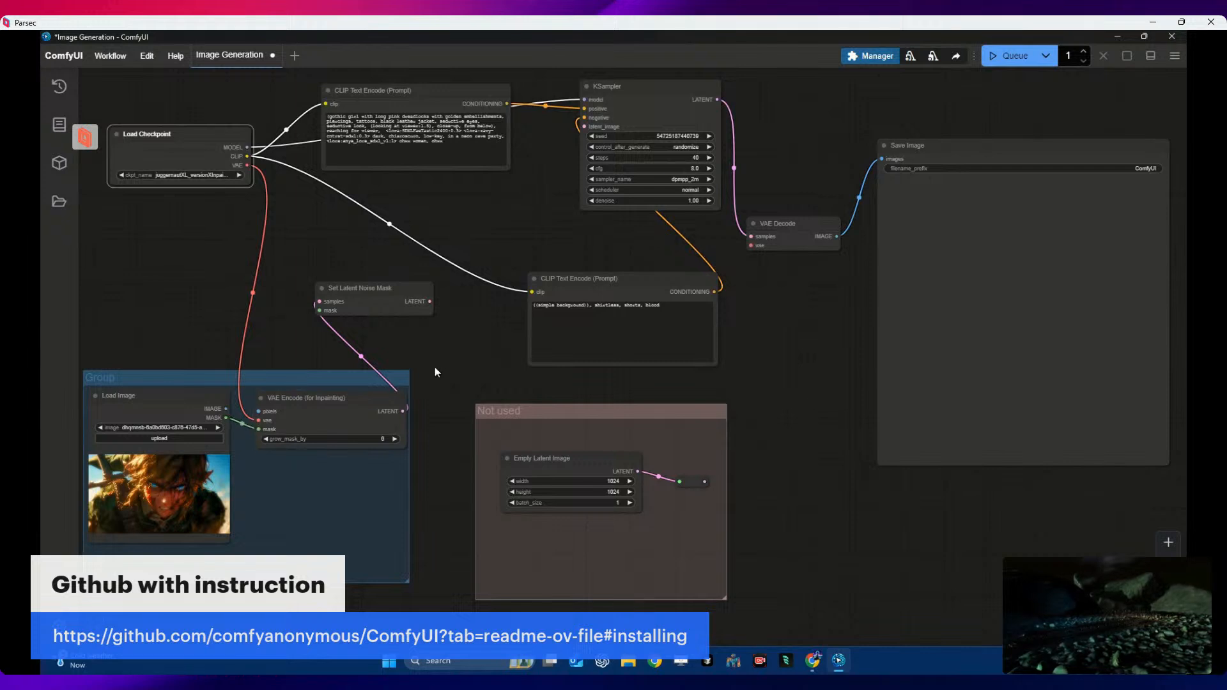
{"action": "left_click", "coordinate": [814, 665]}
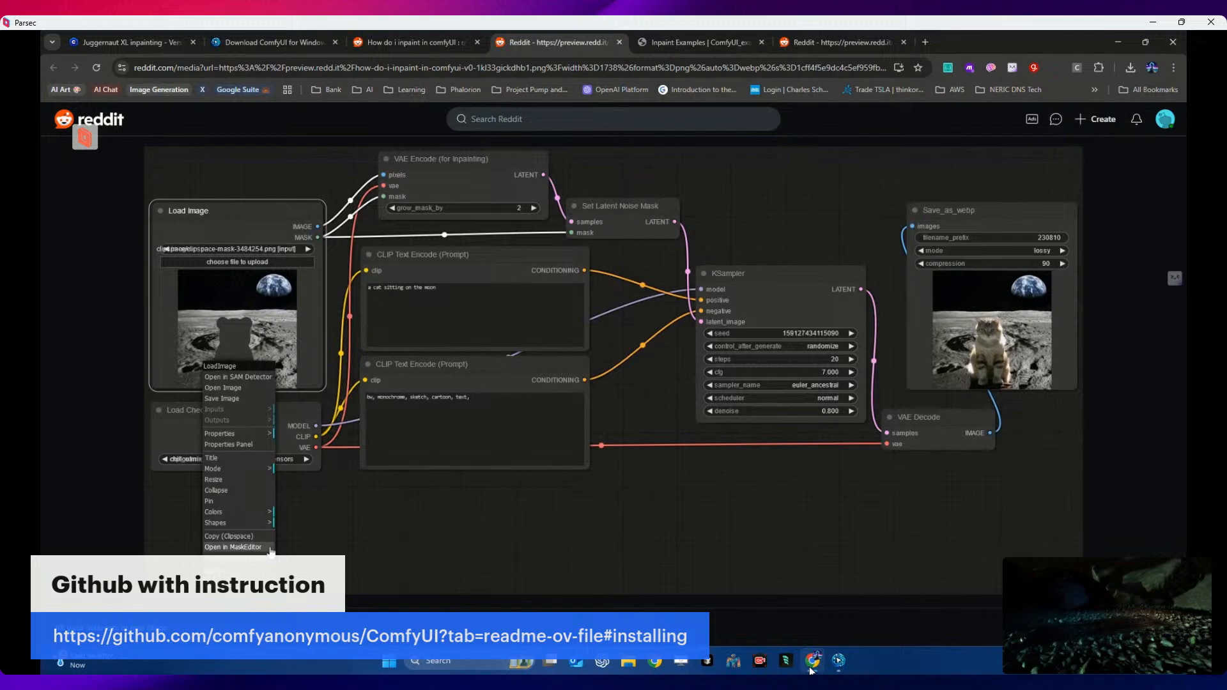
{"action": "left_click", "coordinate": [812, 665]}
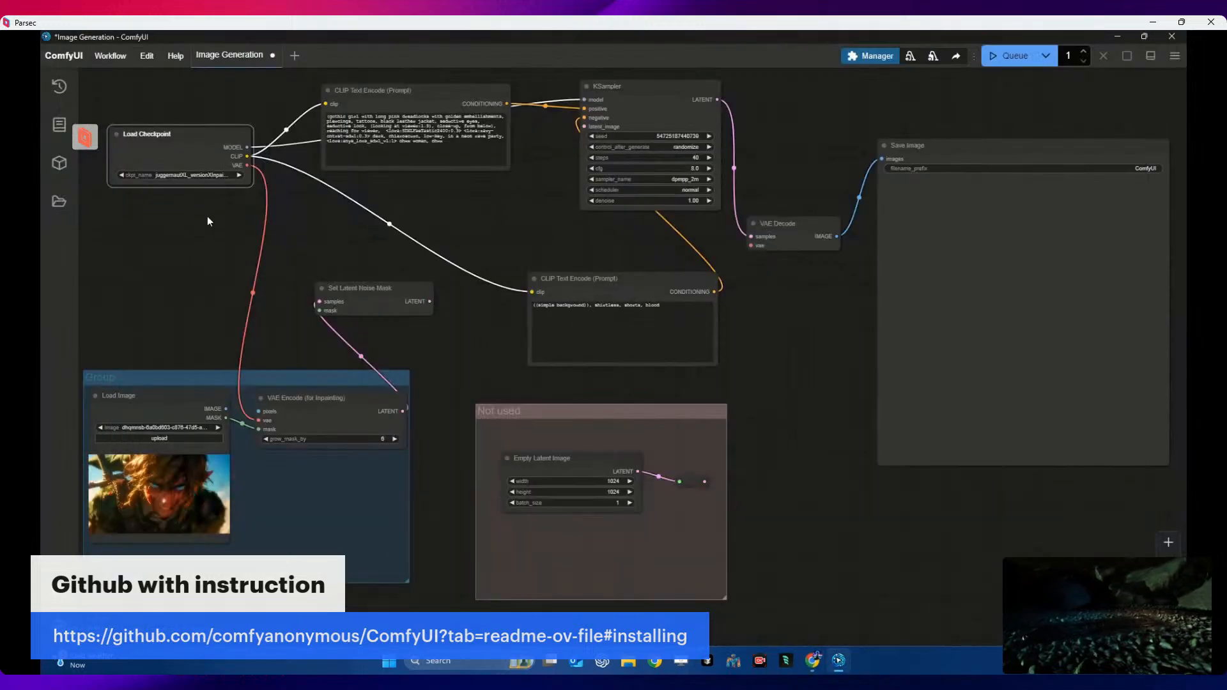
{"action": "left_click_drag", "start_coordinate": [227, 409], "coordinate": [259, 412]}
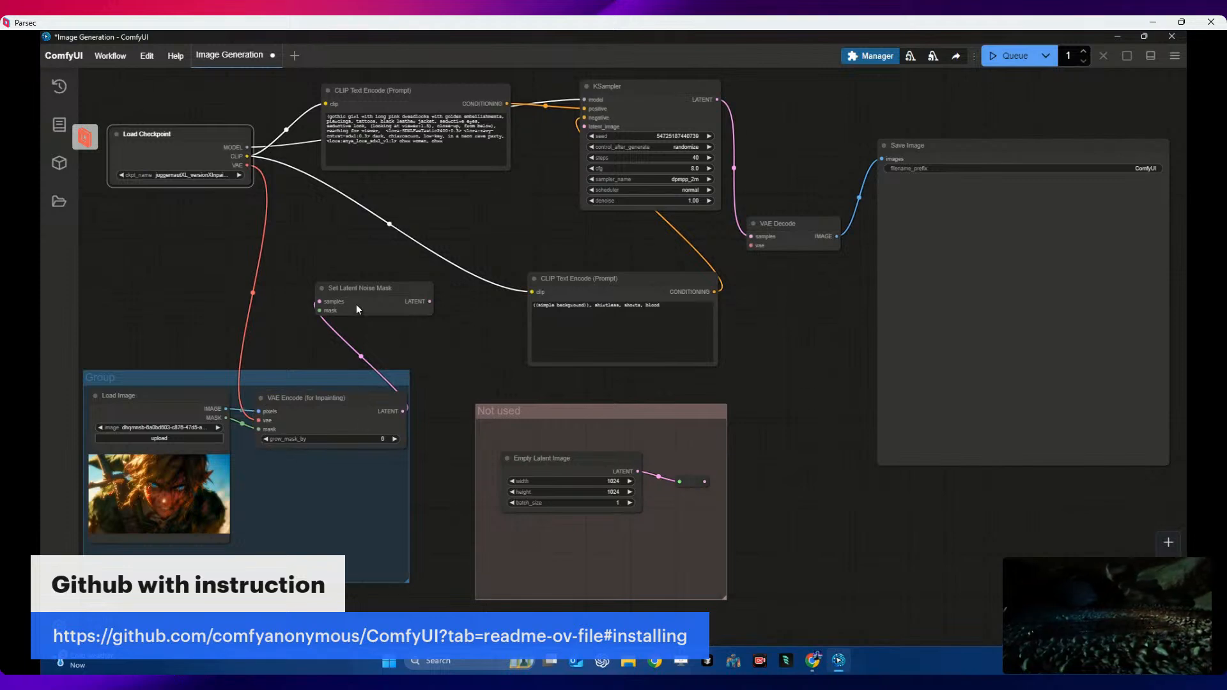
- Following the Reddit workflow, connect Load Image's MASK to Set Latent Noise Mask and that node's LATENT output to KSampler's latent_image
{"action": "left_click", "coordinate": [811, 661]}
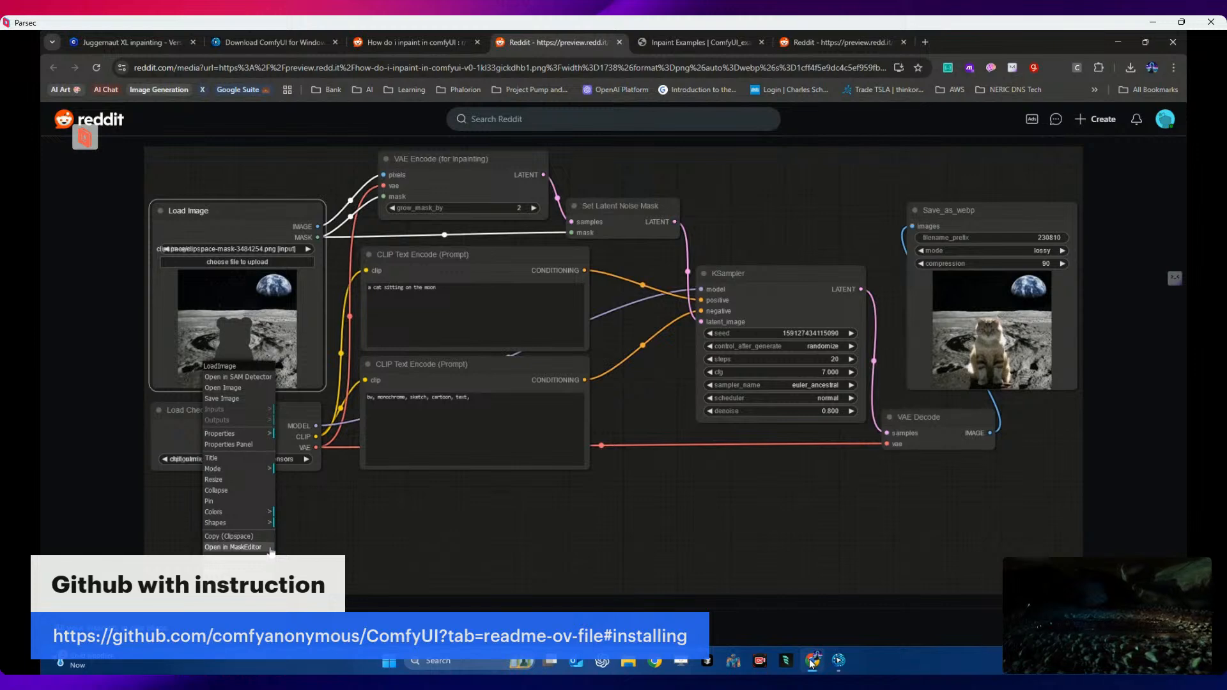
{"action": "left_click", "coordinate": [812, 661]}
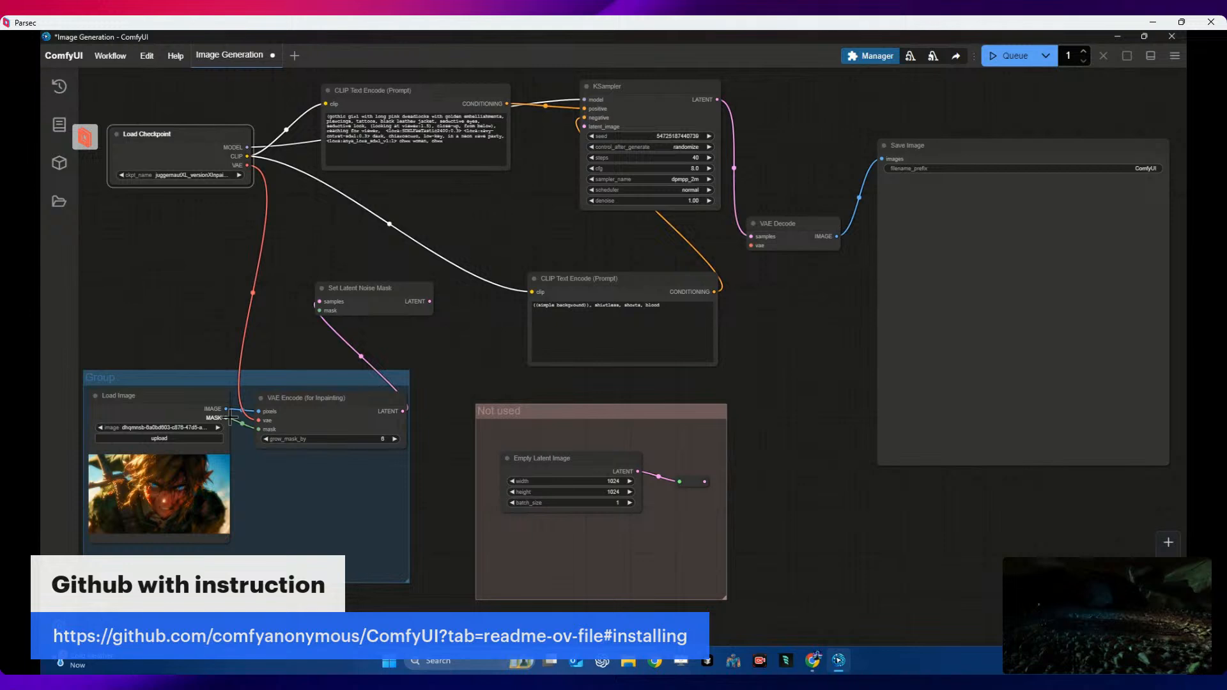
{"action": "left_click_drag", "start_coordinate": [258, 429], "coordinate": [358, 289]}
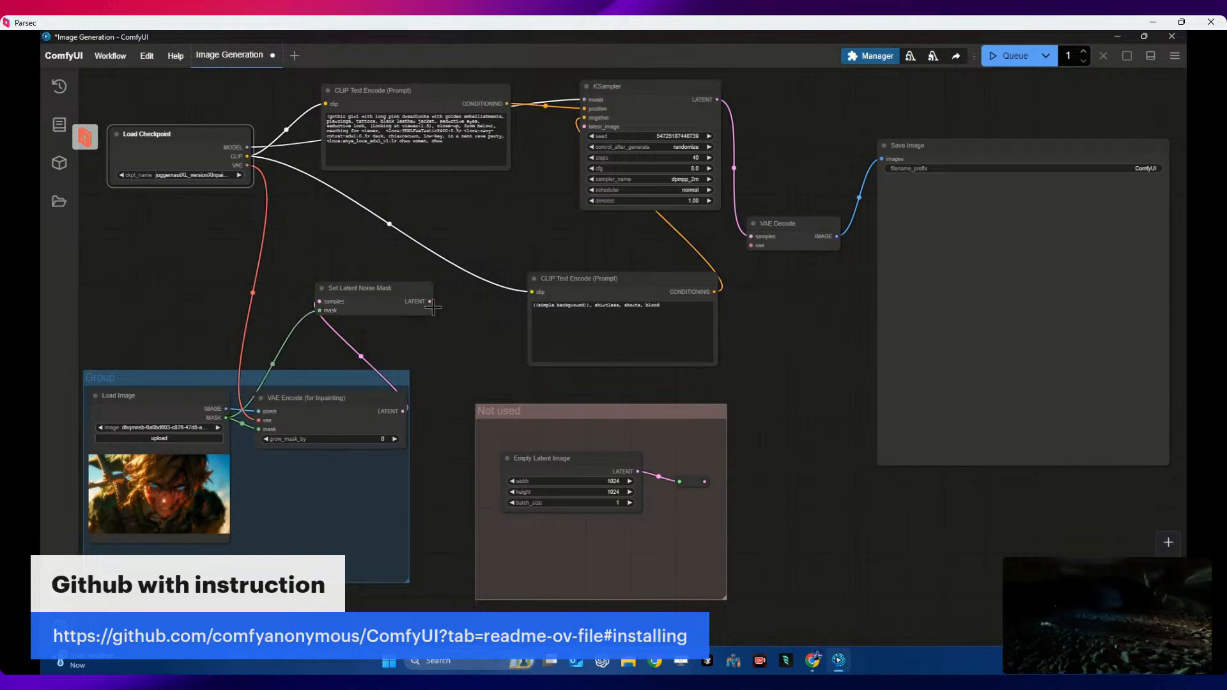
{"action": "left_click_drag", "start_coordinate": [433, 301], "coordinate": [583, 126]}
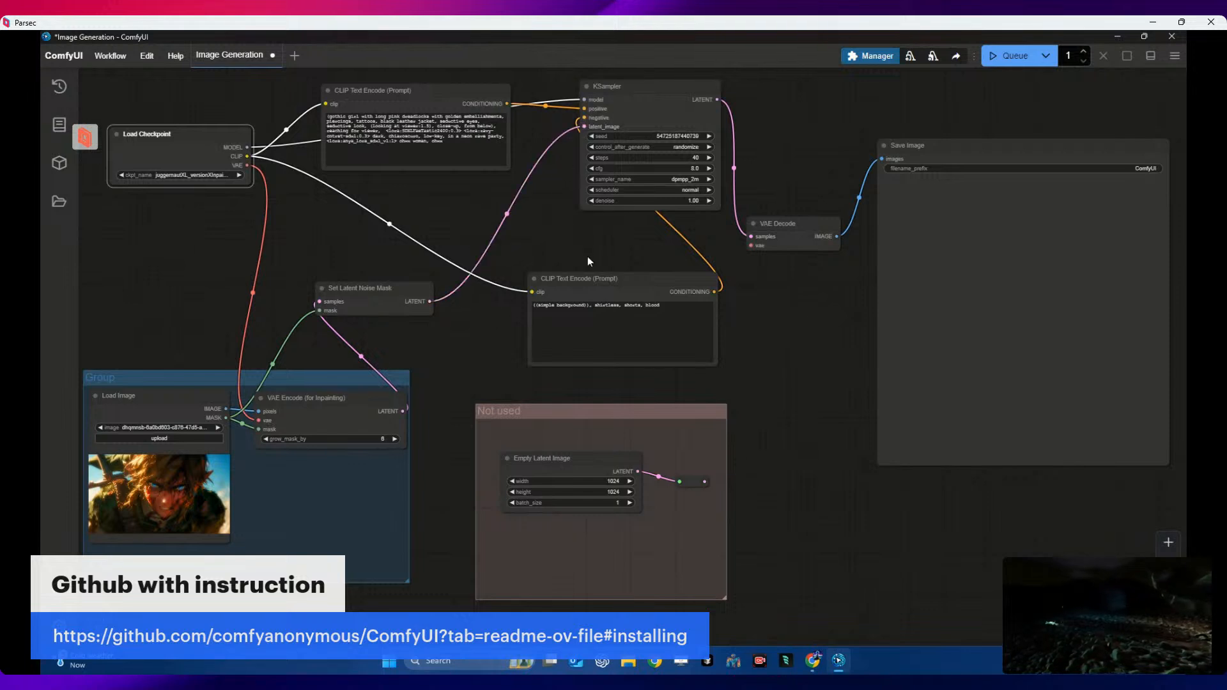
- Rearrange the canvas: negative prompt below the positive one, Set Latent Noise Mask above the Not used group, and the blue group farther up
{"action": "left_click_drag", "start_coordinate": [602, 275], "coordinate": [388, 192]}
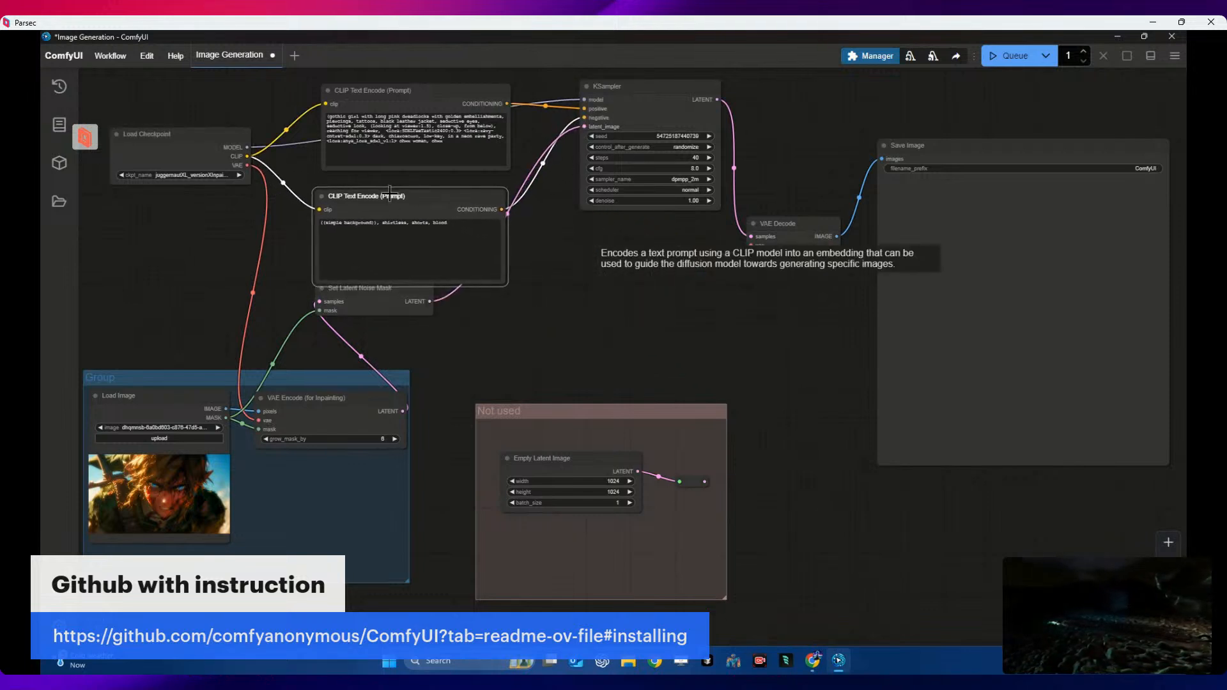
{"action": "left_click", "coordinate": [366, 299]}
{"action": "left_click_drag", "start_coordinate": [375, 287], "coordinate": [544, 333]}
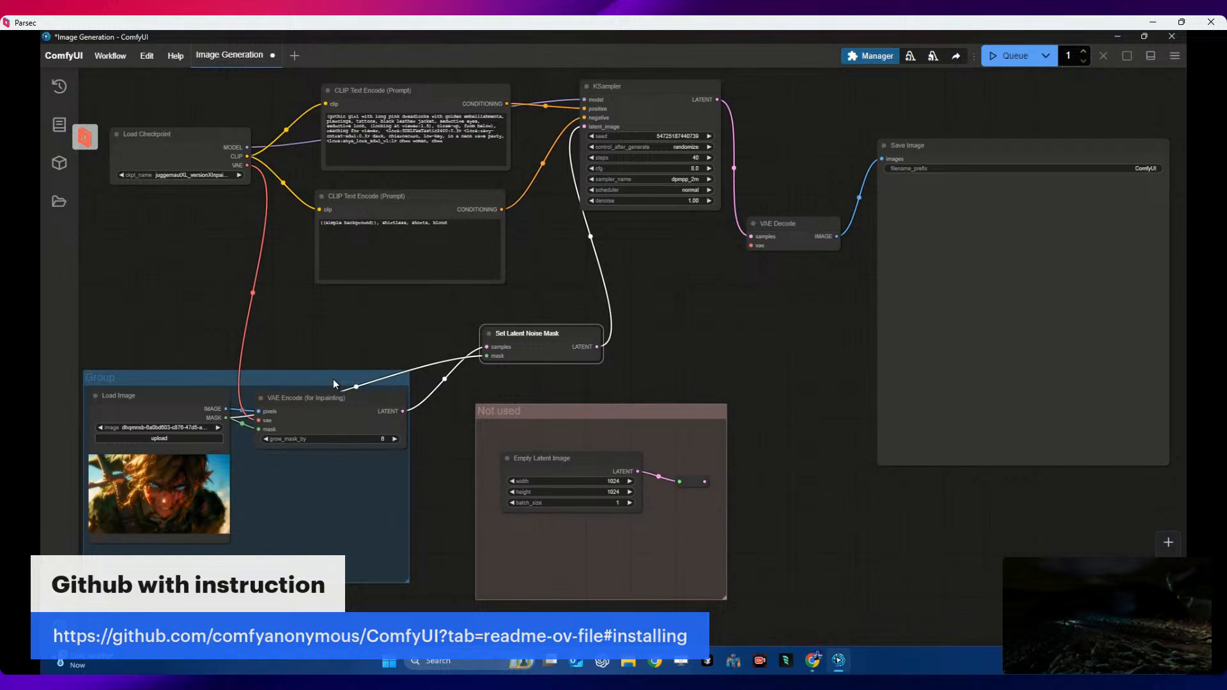
{"action": "left_click_drag", "start_coordinate": [328, 377], "coordinate": [306, 307]}
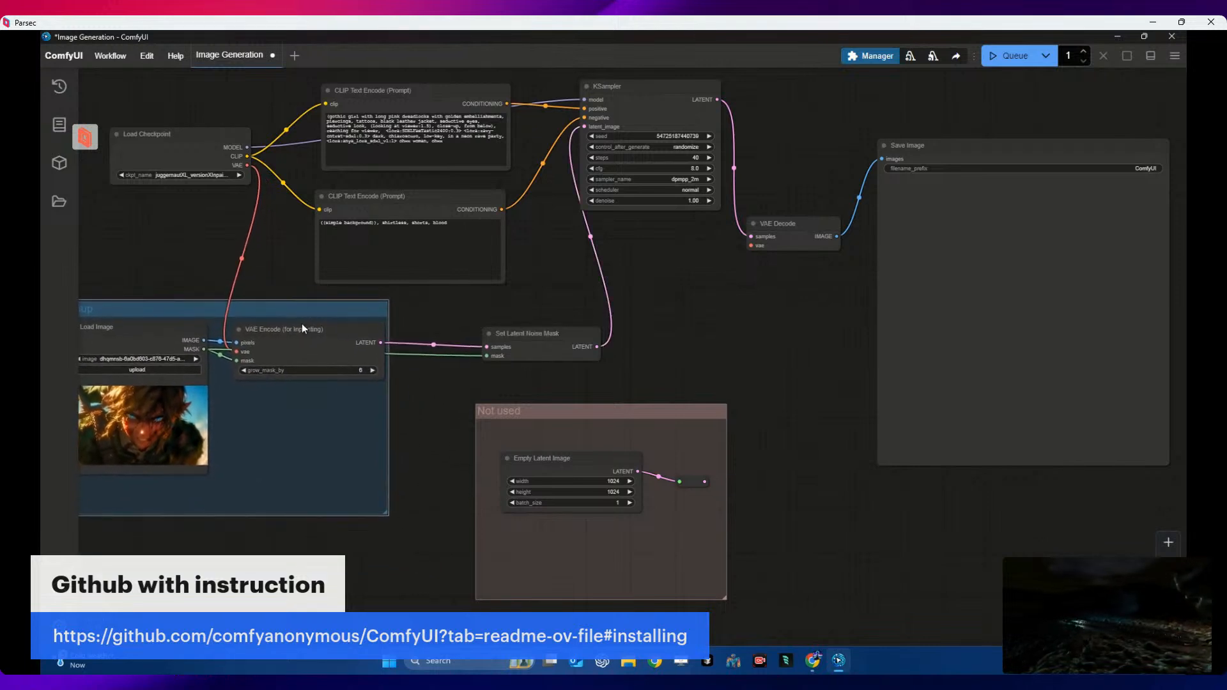
- Move the reroute node out of the Not used group and route Load Image's MASK through it to Set Latent Noise Mask's mask input
{"action": "left_click", "coordinate": [690, 483]}
{"action": "left_click_drag", "start_coordinate": [678, 483], "coordinate": [316, 293]}
{"action": "left_click", "coordinate": [601, 459]}
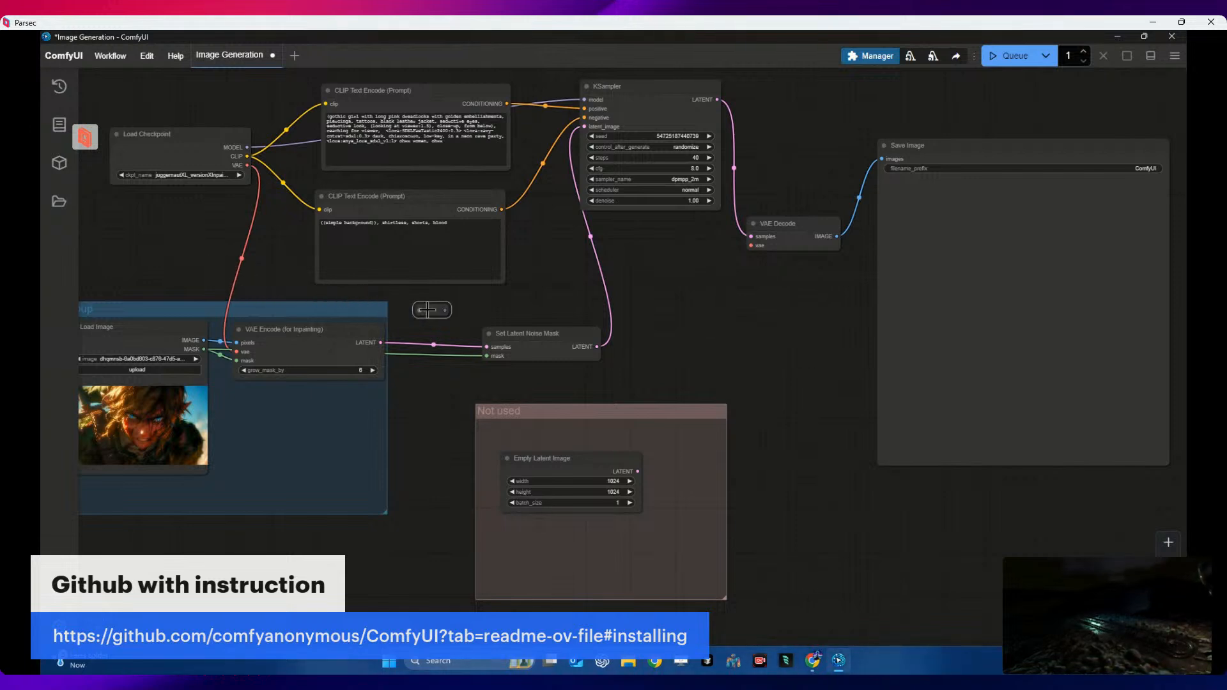
{"action": "left_click_drag", "start_coordinate": [332, 312], "coordinate": [342, 366]}
{"action": "left_click_drag", "start_coordinate": [428, 312], "coordinate": [316, 328]}
{"action": "left_click_drag", "start_coordinate": [209, 411], "coordinate": [486, 356]}
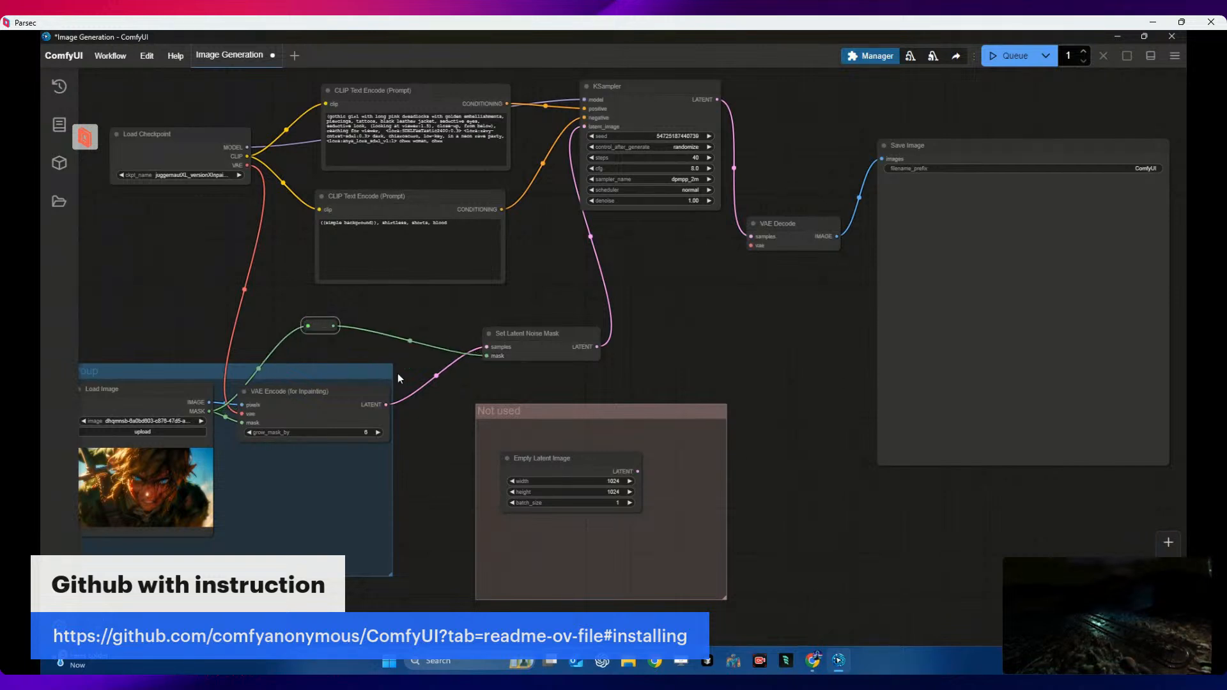
- Tidy the reroute, VAE Encode (for Inpainting) and Set Latent Noise Mask positions, and compare the connections with the Reddit workflow screenshot
{"action": "left_click_drag", "start_coordinate": [308, 326], "coordinate": [274, 308]}
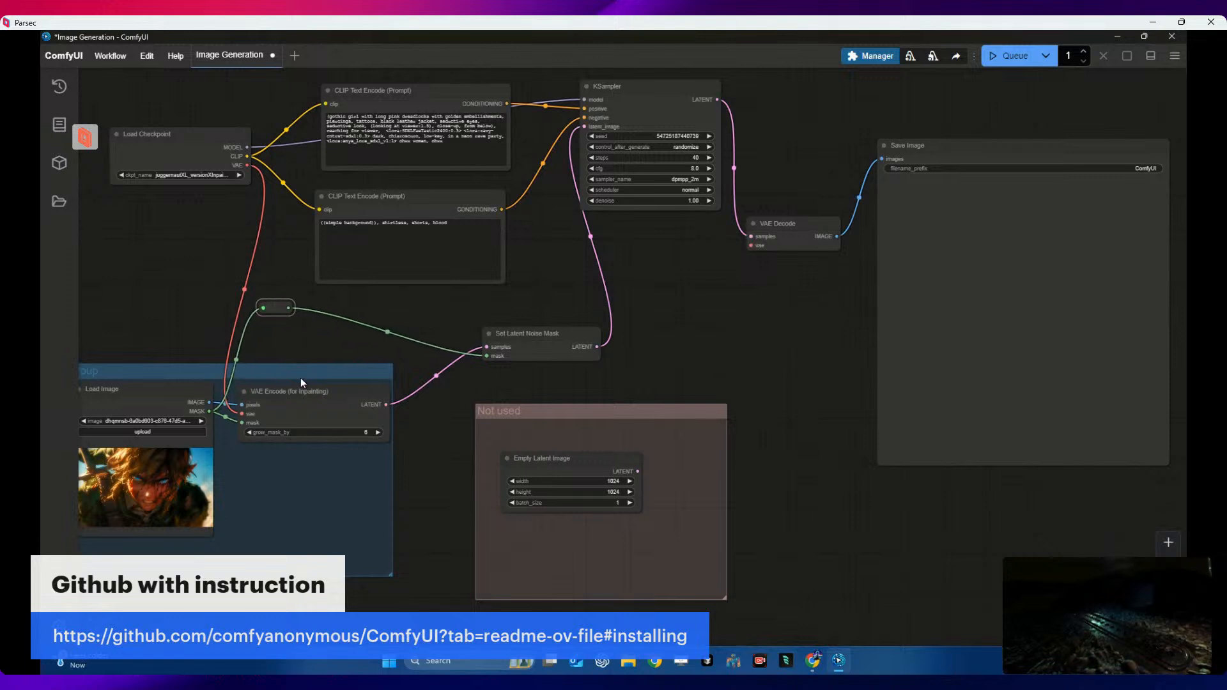
{"action": "mouse_move", "coordinate": [312, 396]}
{"action": "left_mouse_down"}
{"action": "mouse_move", "coordinate": [323, 438]}
{"action": "mouse_move", "coordinate": [309, 398]}
{"action": "left_mouse_up"}
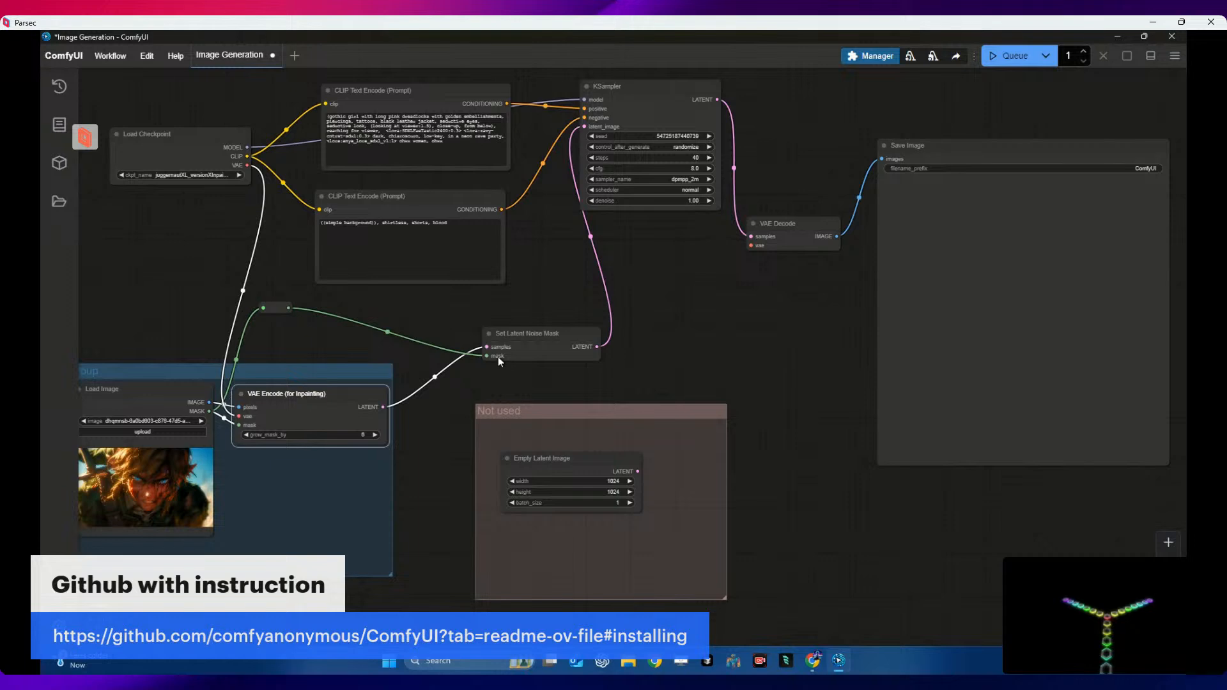
{"action": "left_click_drag", "start_coordinate": [540, 333], "coordinate": [467, 312]}
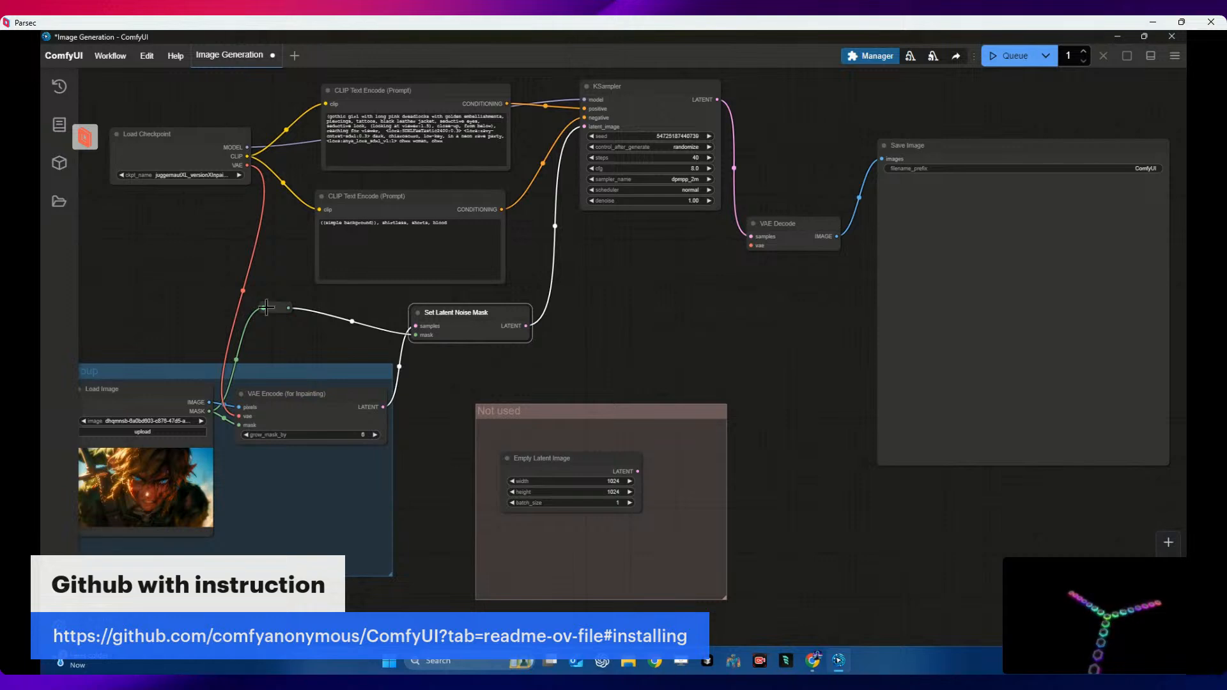
{"action": "left_click_drag", "start_coordinate": [275, 309], "coordinate": [278, 310]}
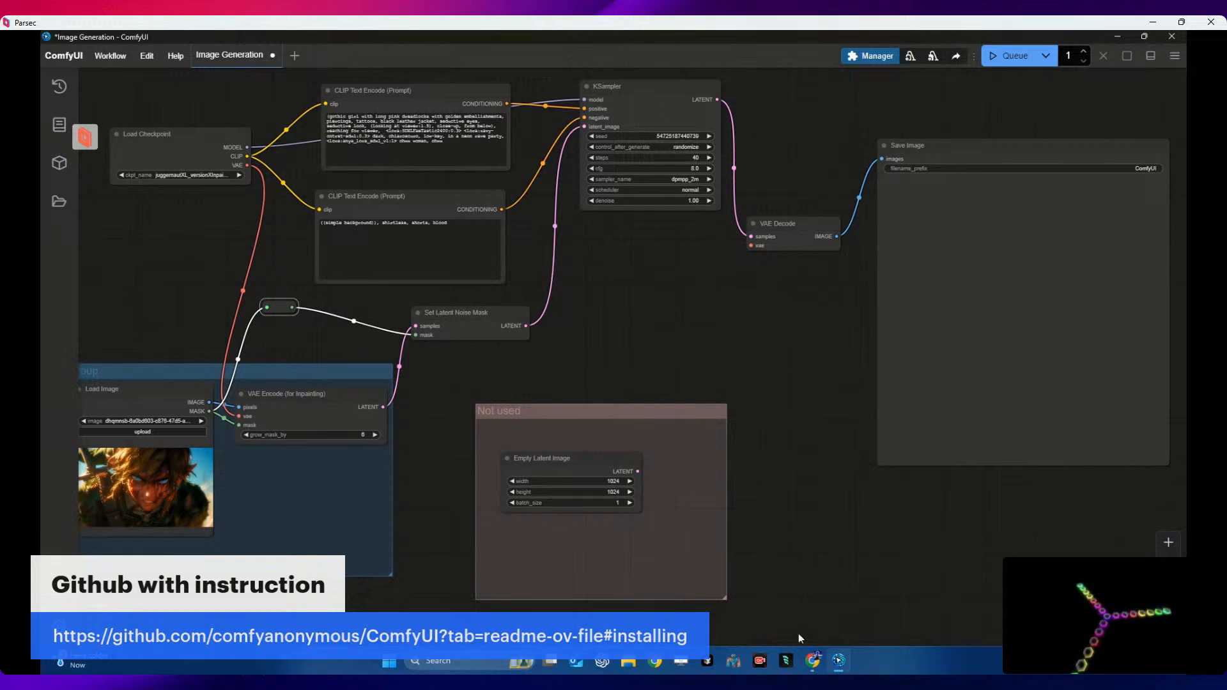
{"action": "left_click", "coordinate": [814, 663]}
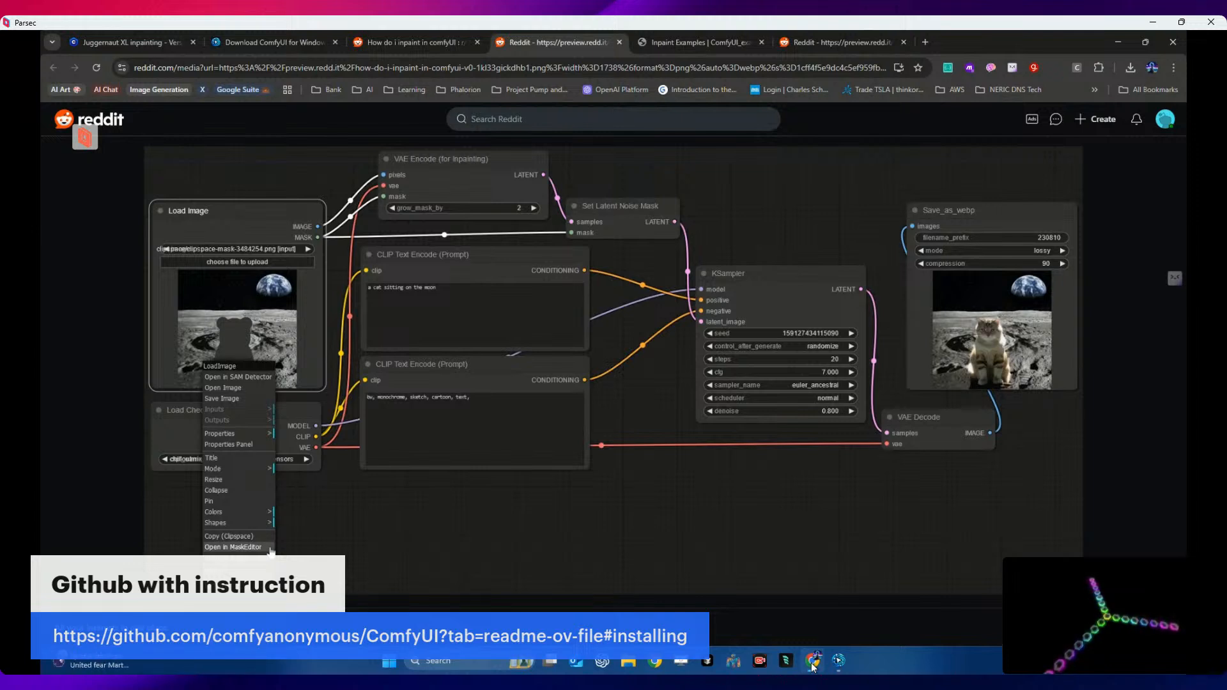
{"action": "left_click", "coordinate": [812, 667]}
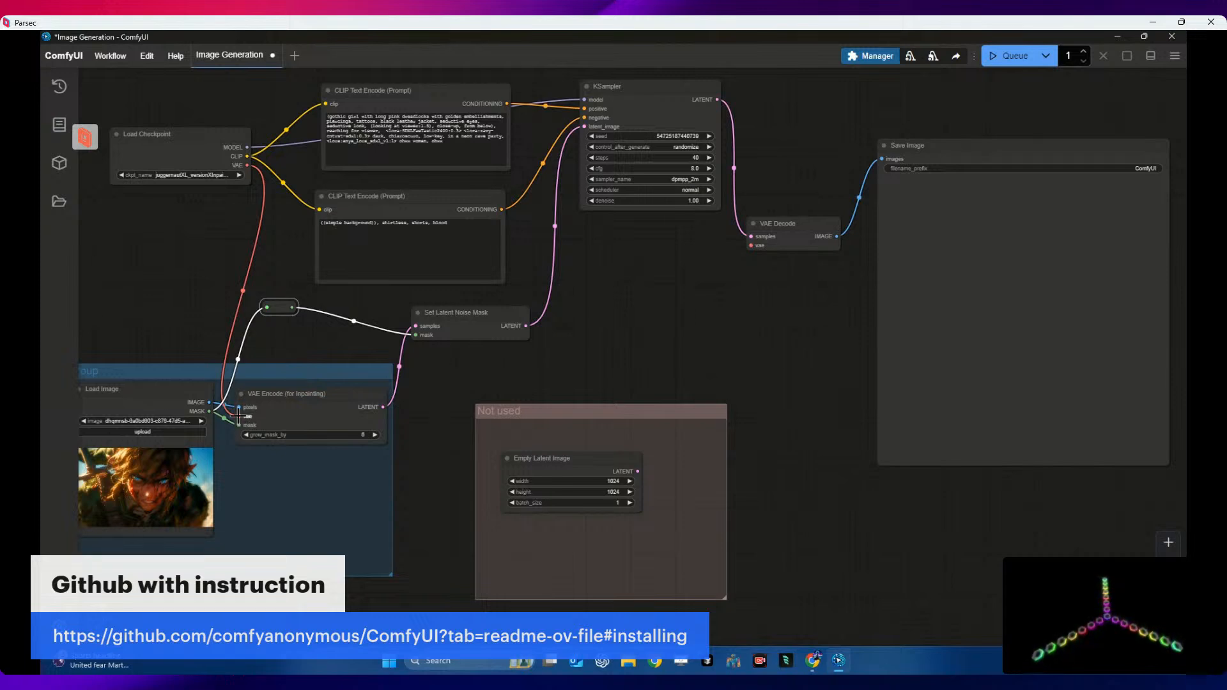
- Connect Load Checkpoint's VAE output to VAE Decode's vae input and check the wiring against the Reddit workflow screenshot
{"action": "left_click_drag", "start_coordinate": [238, 416], "coordinate": [753, 252]}
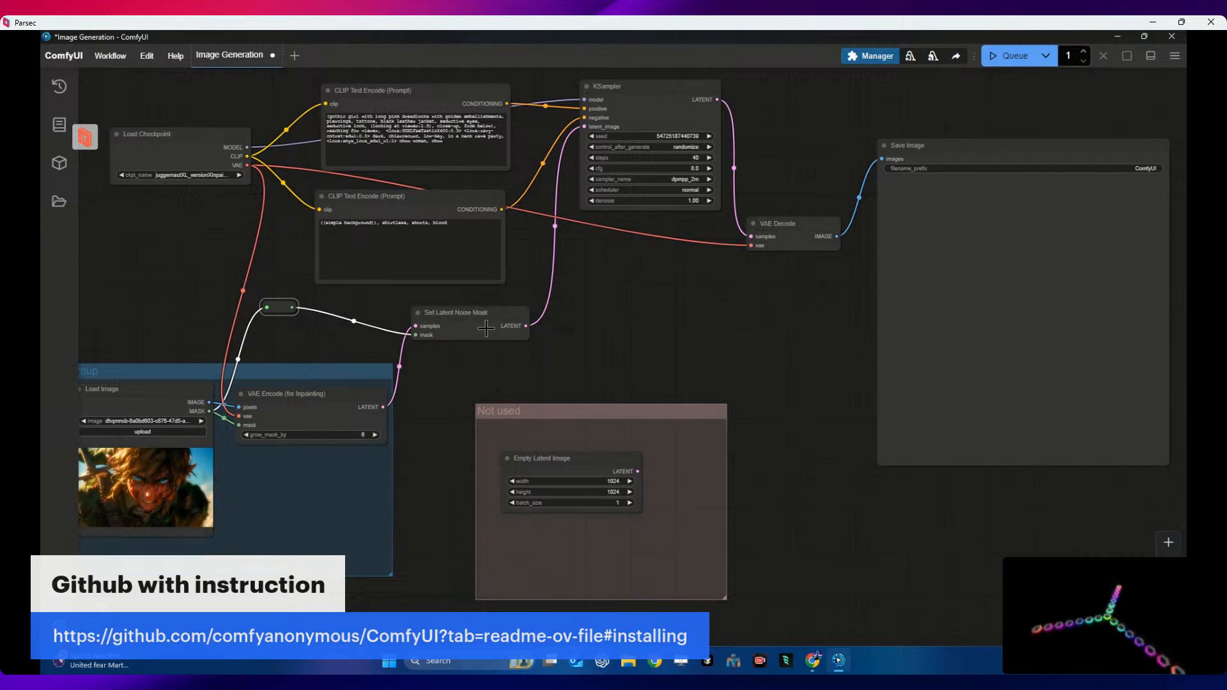
{"action": "mouse_move", "coordinate": [821, 667]}
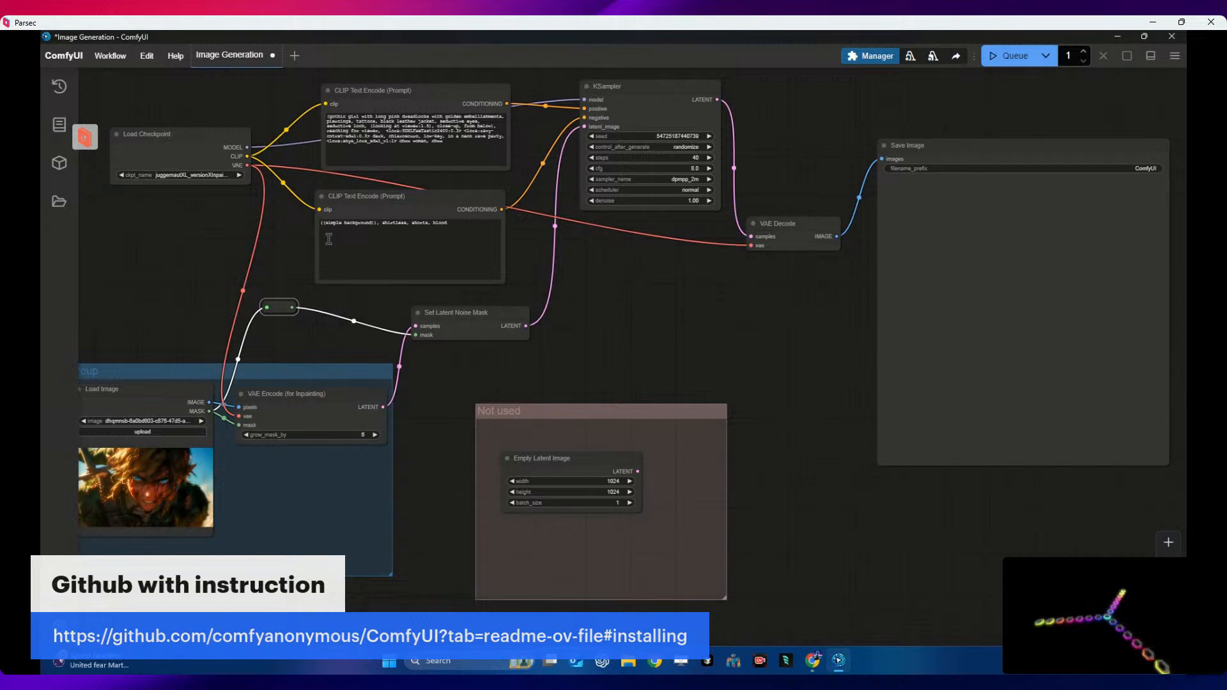
{"action": "left_click", "coordinate": [812, 660]}
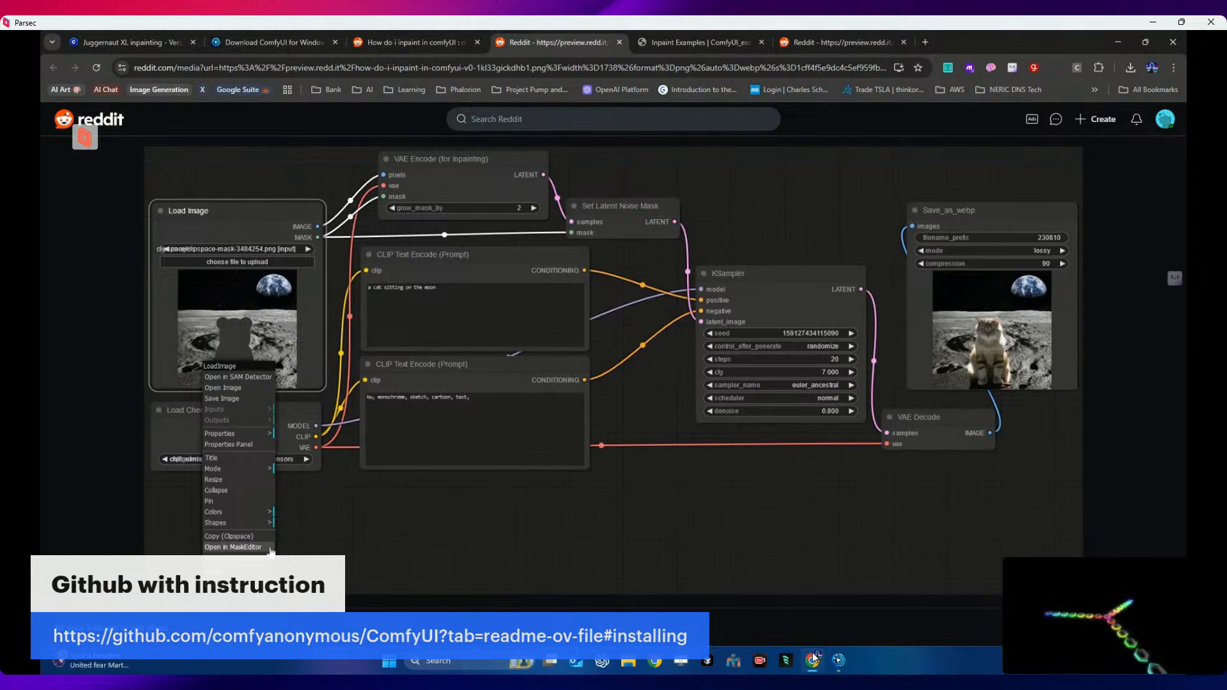
{"action": "left_click", "coordinate": [813, 660]}
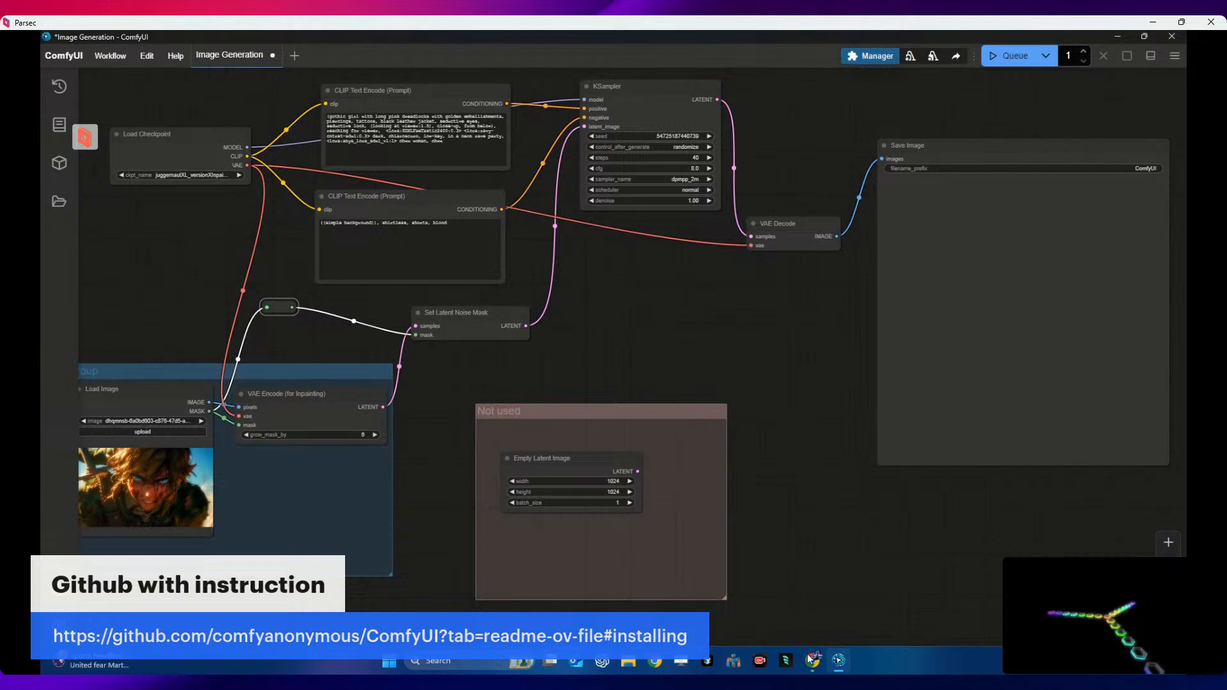
- In the browser, review the prompt and generation settings of the pink-dreadlocks sample on Civitai's Juggernaut XL inpainting page, and return to ComfyUI
{"action": "left_click", "coordinate": [812, 661]}
{"action": "left_click", "coordinate": [135, 42]}
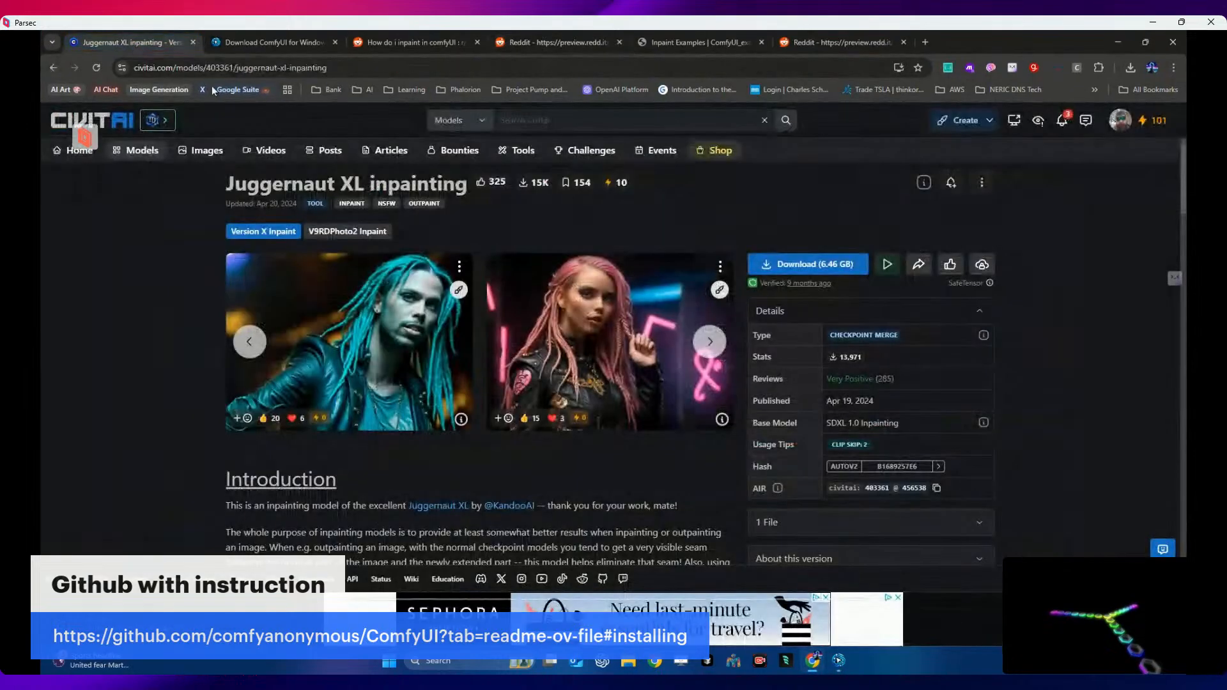
{"action": "left_click", "coordinate": [722, 420]}
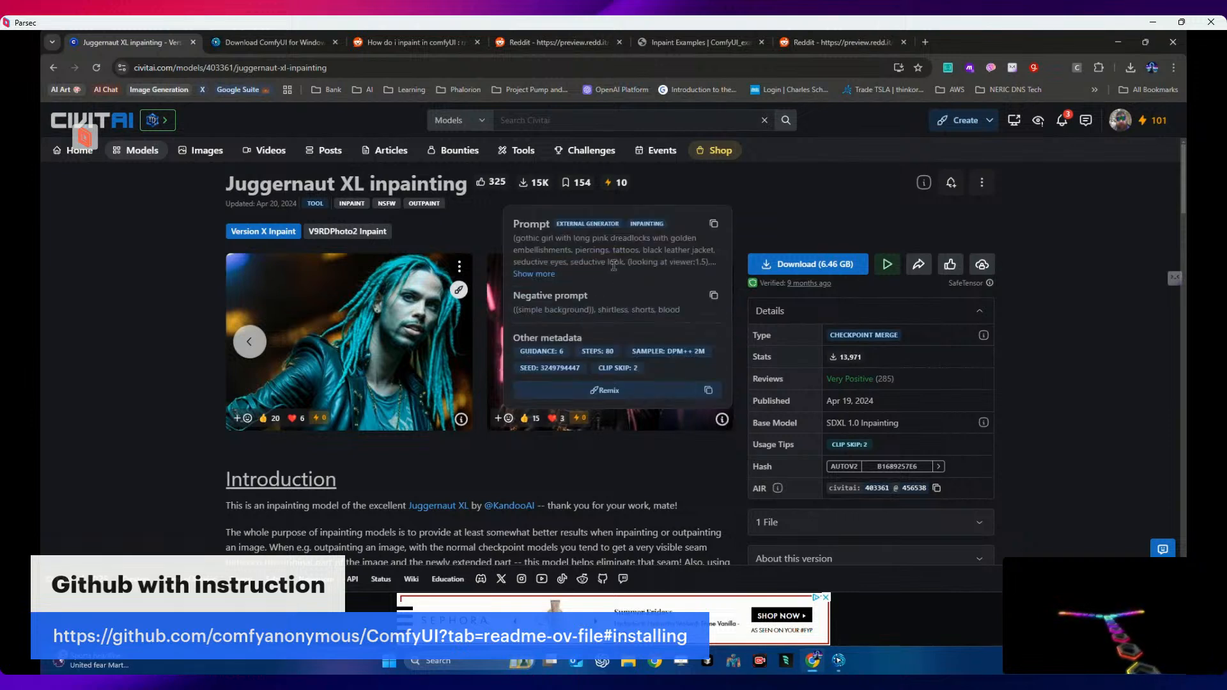
{"action": "left_click", "coordinate": [631, 520]}
{"action": "left_click", "coordinate": [840, 662]}
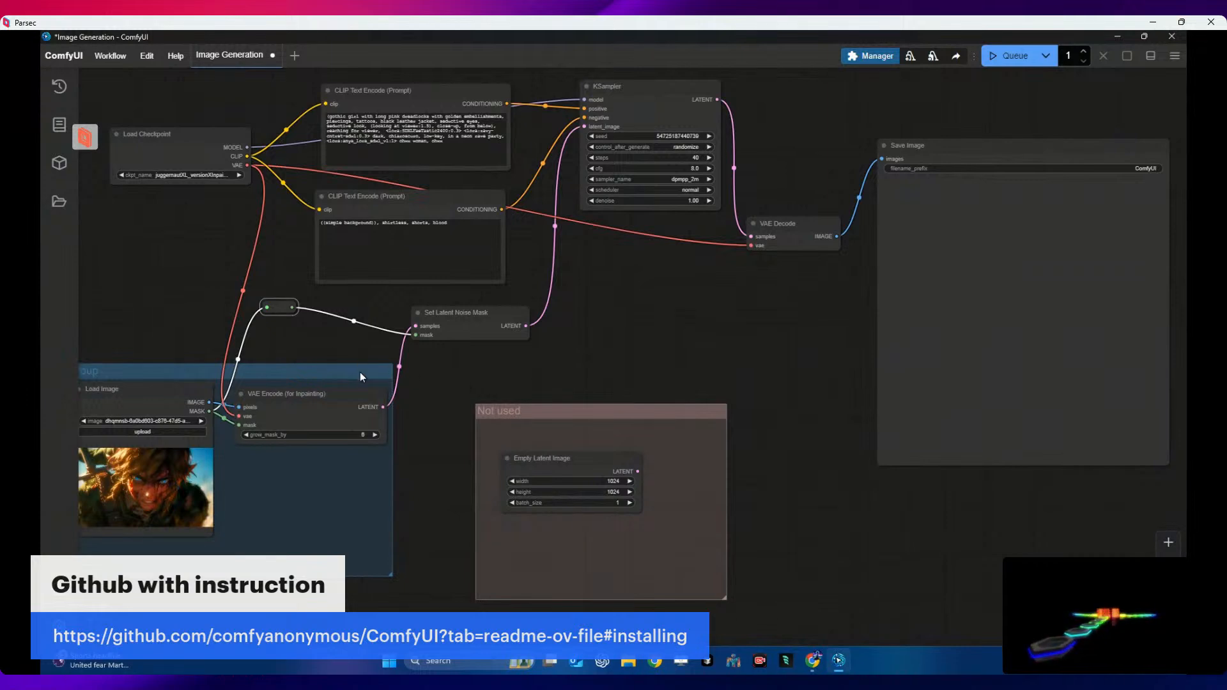
- Shift the blue Load Image group slightly to the right and queue the inpainting workflow
{"action": "left_click_drag", "start_coordinate": [359, 372], "coordinate": [369, 378]}
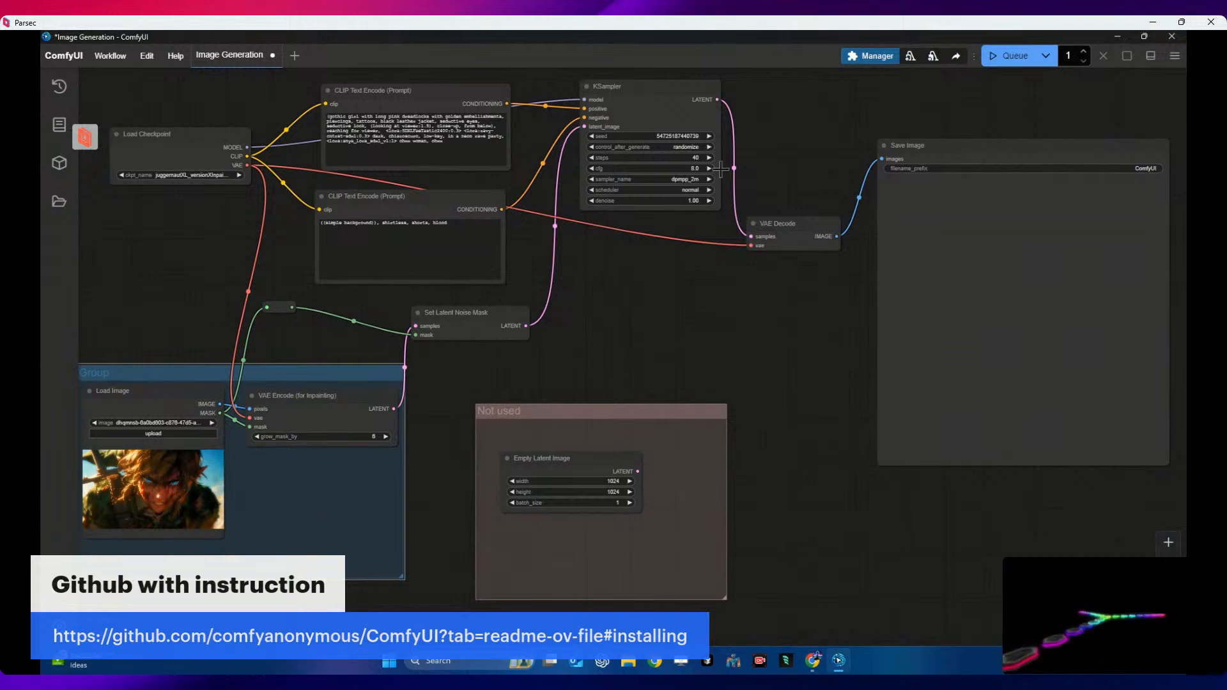
{"action": "left_click", "coordinate": [1007, 58]}
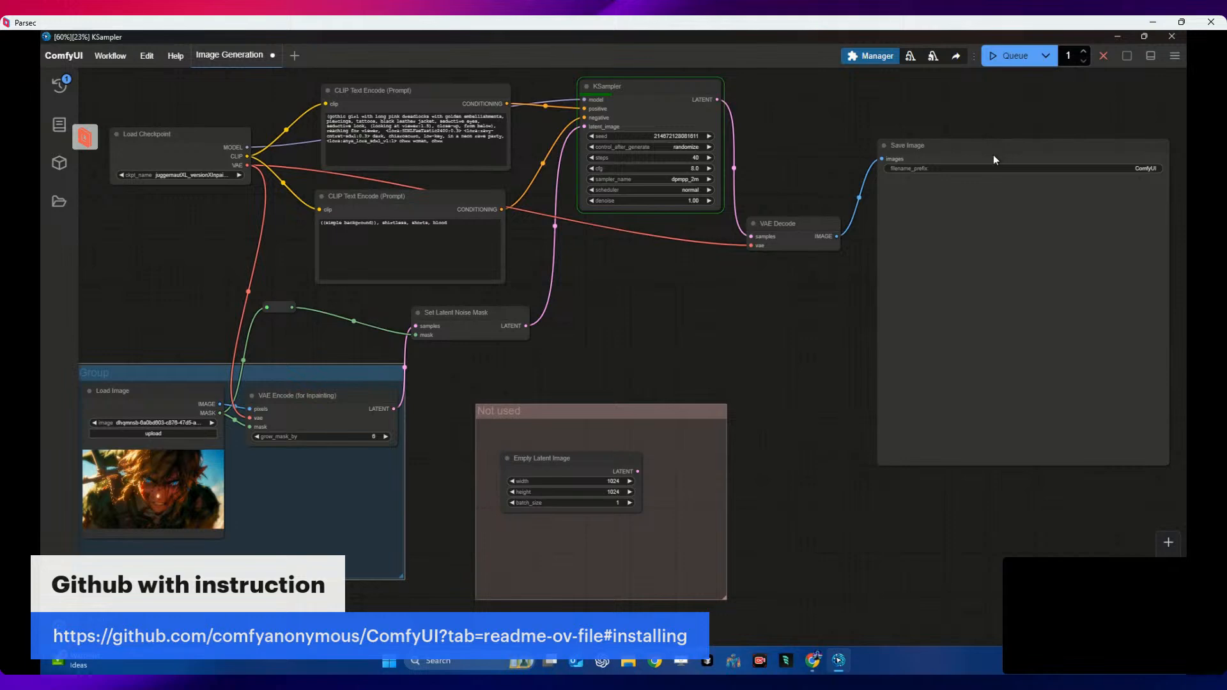
- Switch to Civitai in the browser, search its models for "workflow" and browse the results
{"action": "left_click", "coordinate": [814, 665]}
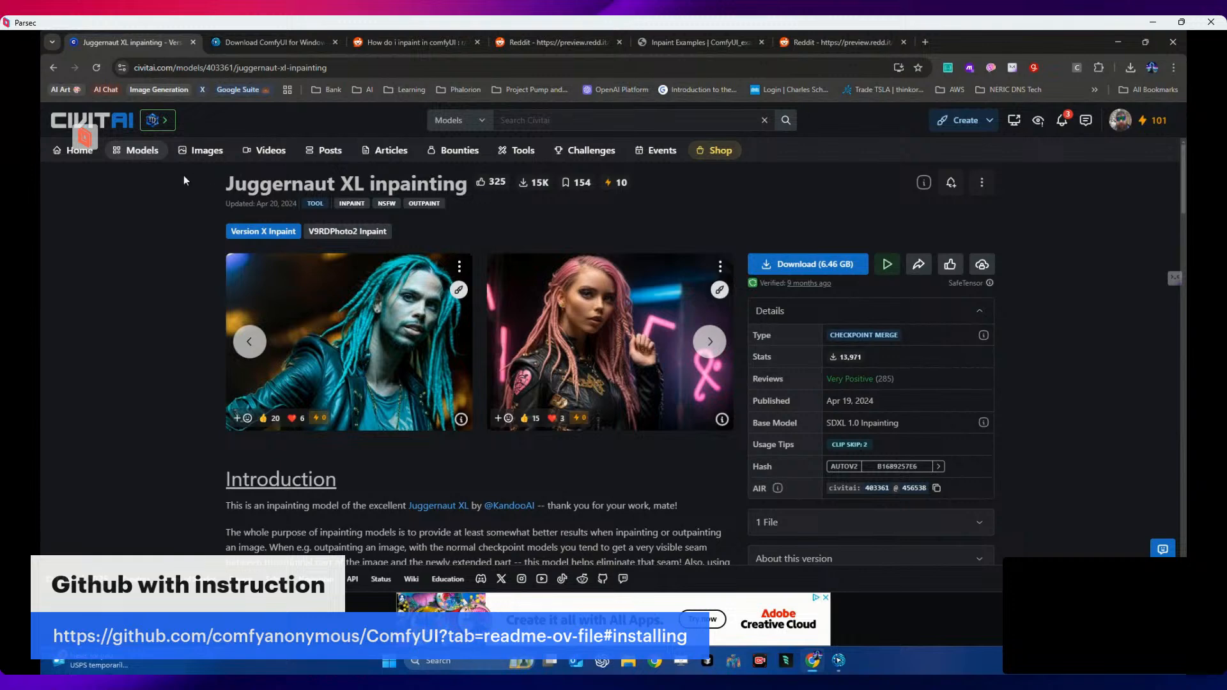
{"action": "left_click", "coordinate": [147, 157]}
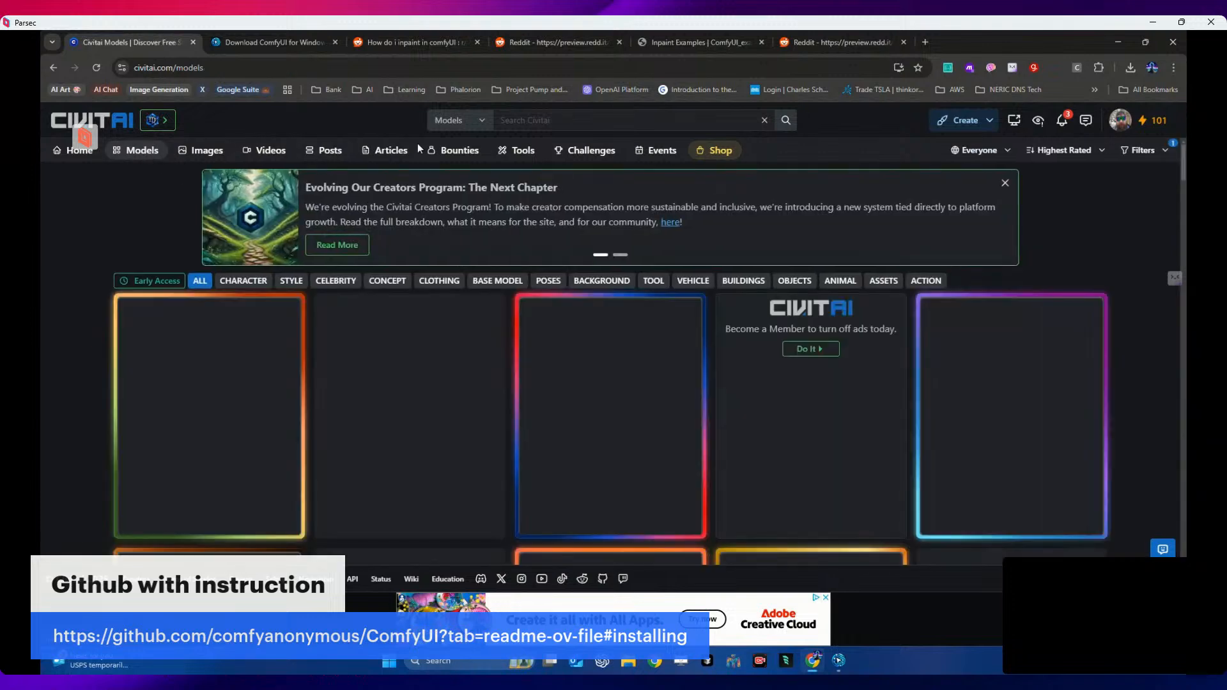
{"action": "left_click", "coordinate": [616, 120]}
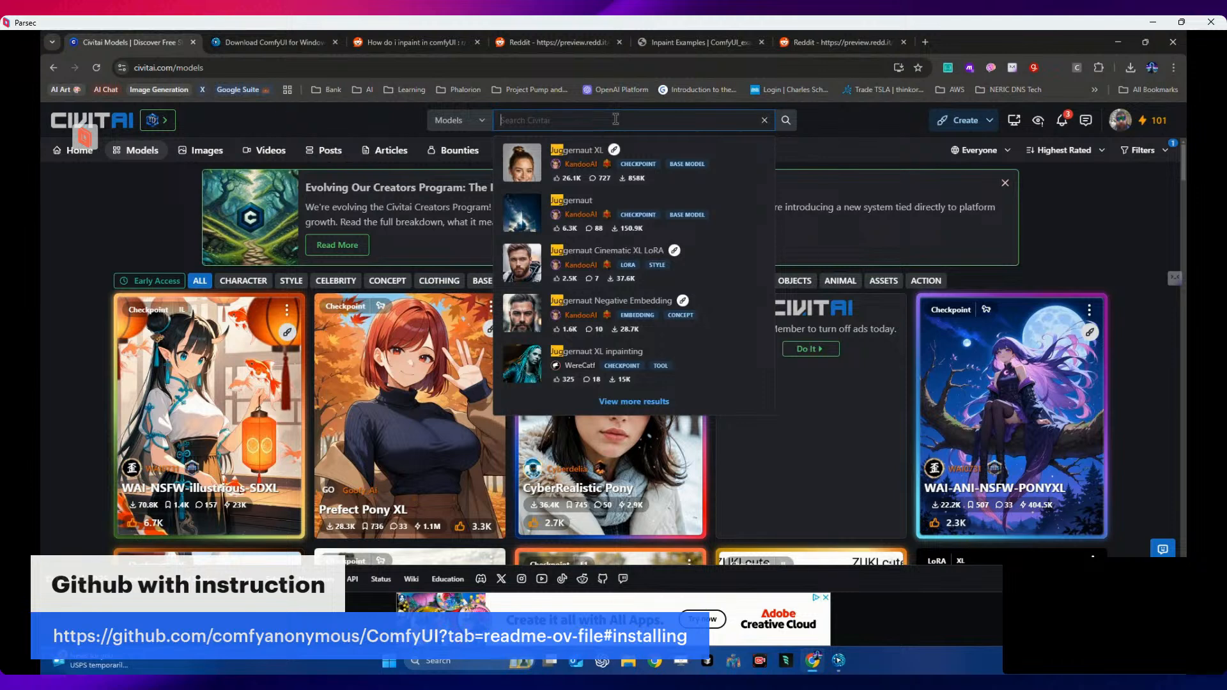
{"action": "type", "text": "work"}
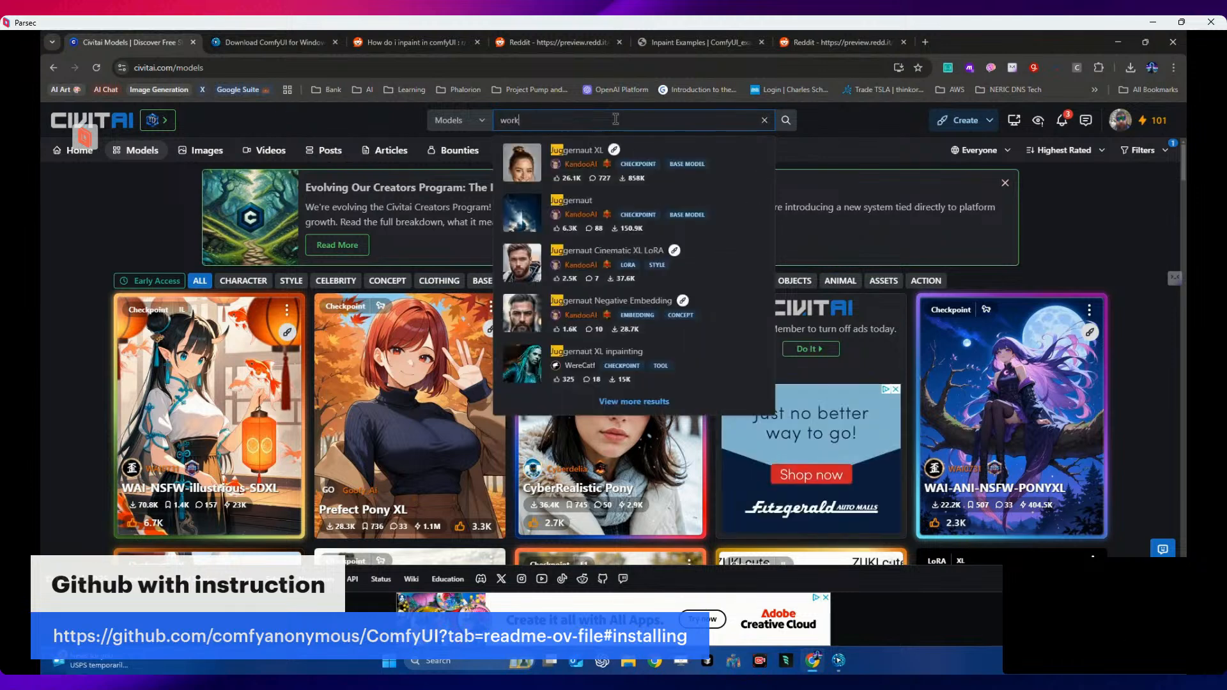
{"action": "type", "text": "fl"}
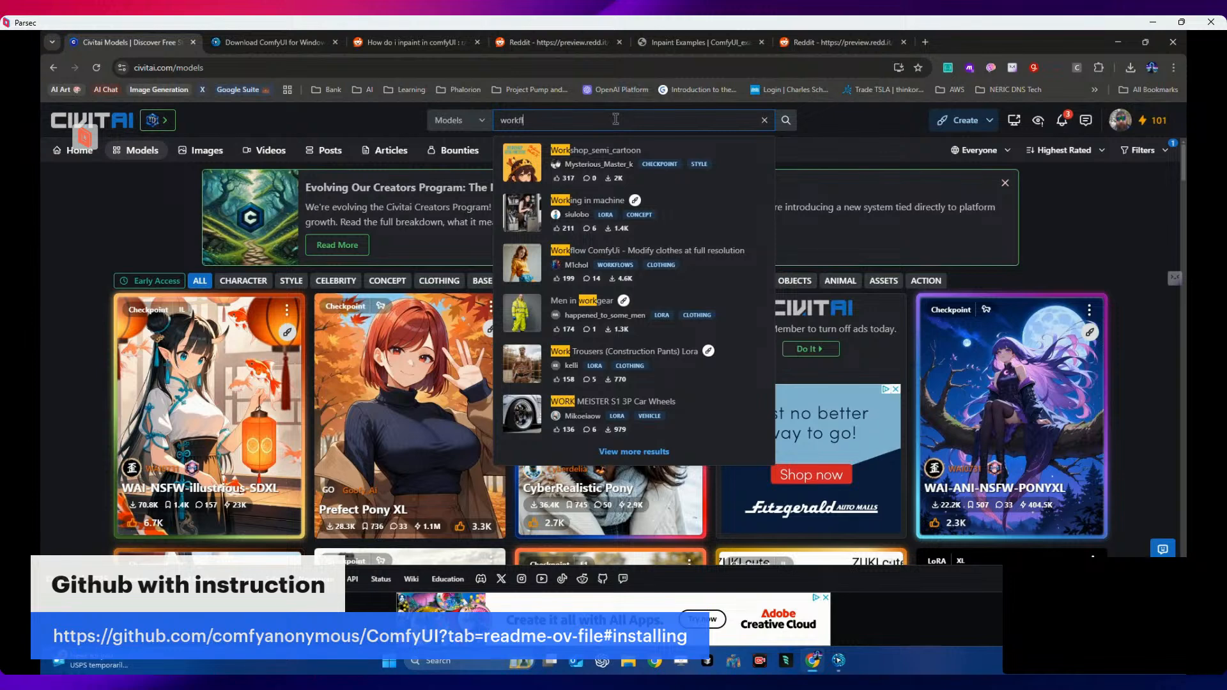
{"action": "type", "text": "ow"}
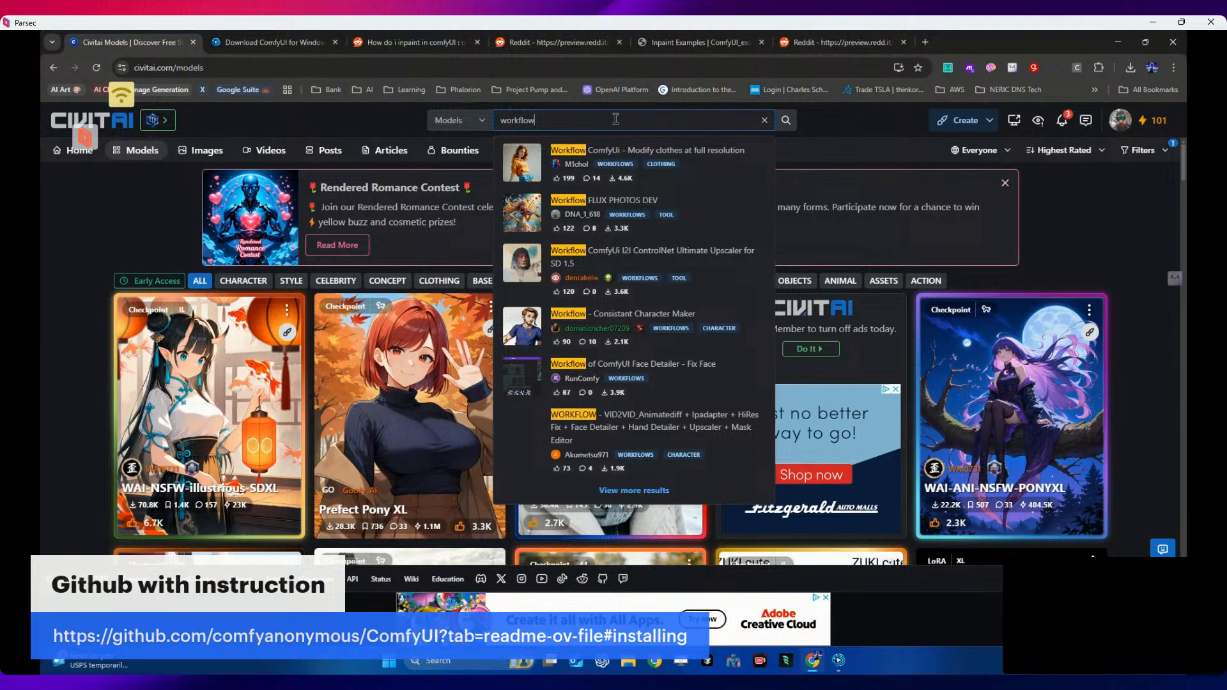
{"action": "key", "text": "Return"}
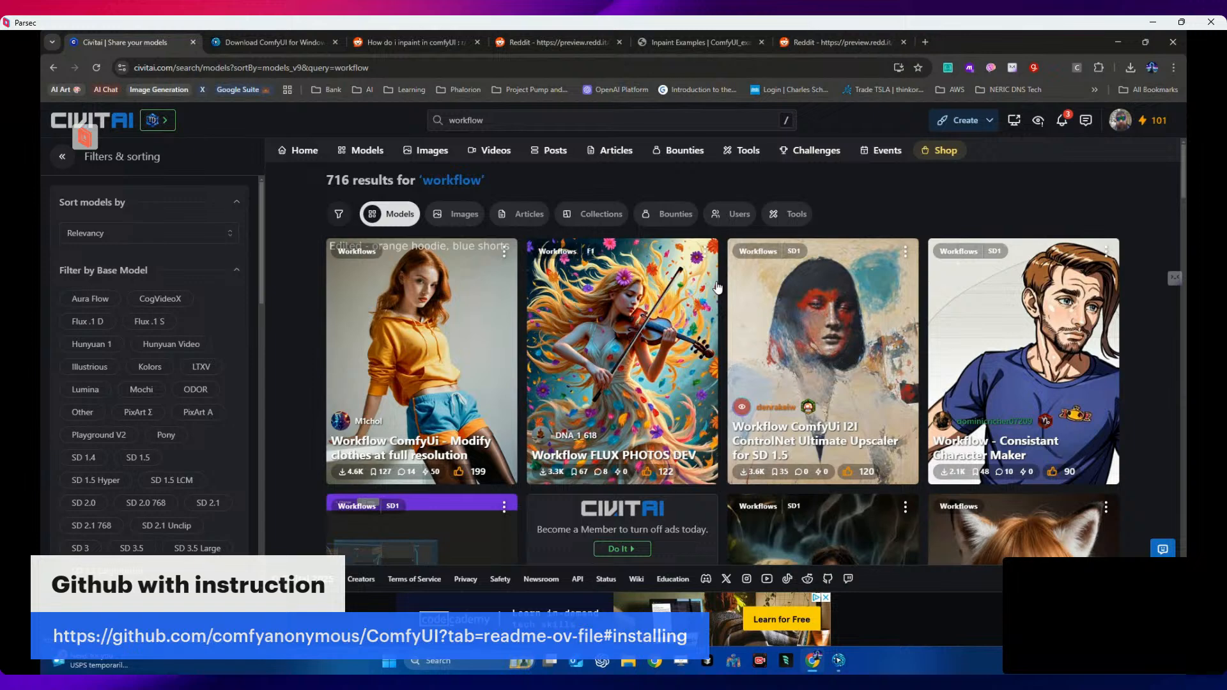
{"action": "scroll", "coordinate": [720, 275], "scroll_direction": "down", "scroll_amount": 4}
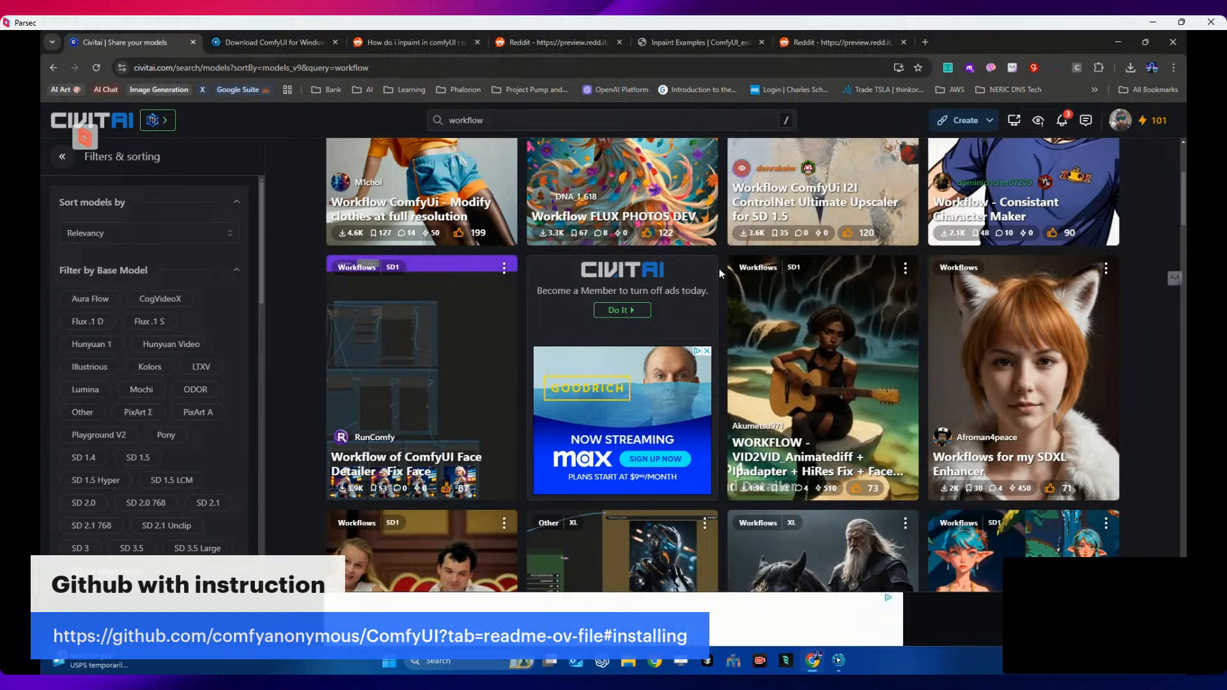
{"action": "scroll", "coordinate": [720, 273], "scroll_direction": "down", "scroll_amount": 2}
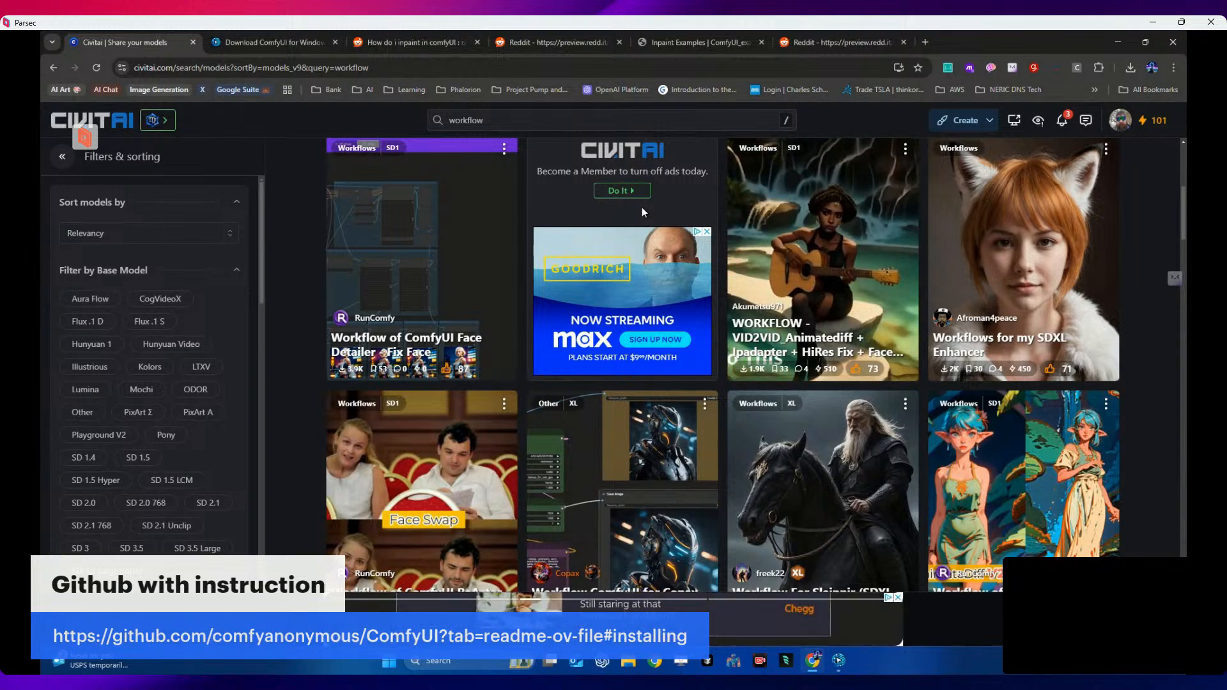
{"action": "scroll", "coordinate": [642, 207], "scroll_direction": "down", "scroll_amount": 5}
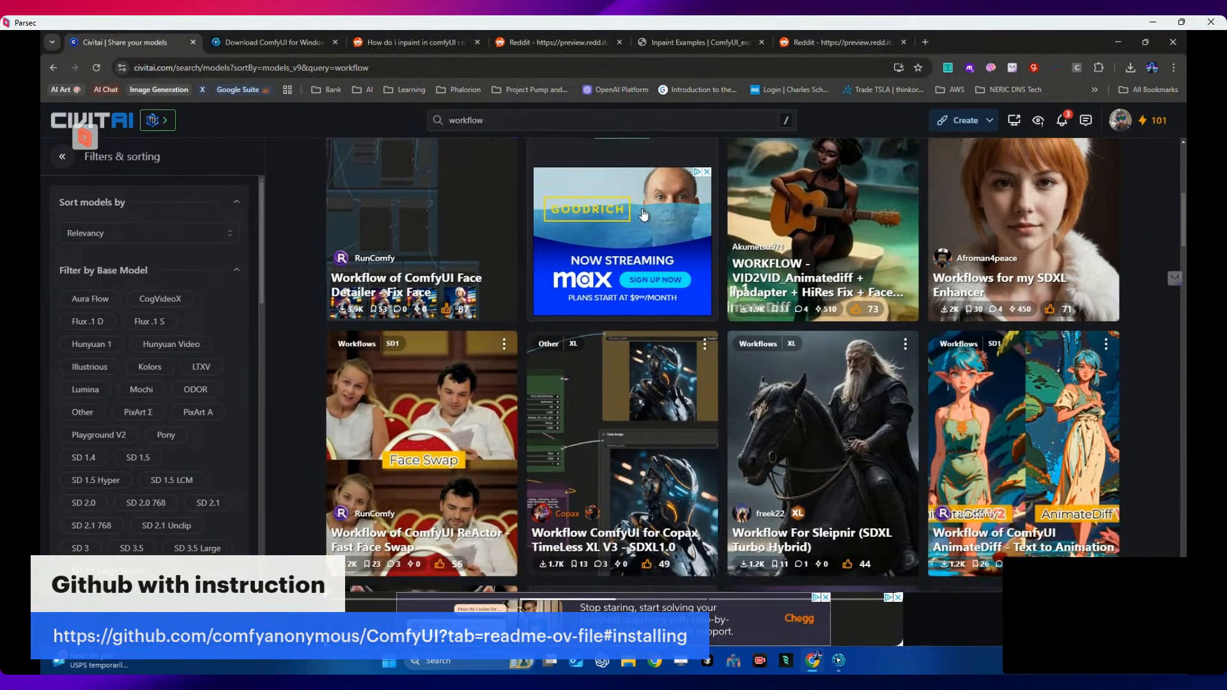
{"action": "scroll", "coordinate": [643, 214], "scroll_direction": "down", "scroll_amount": 5}
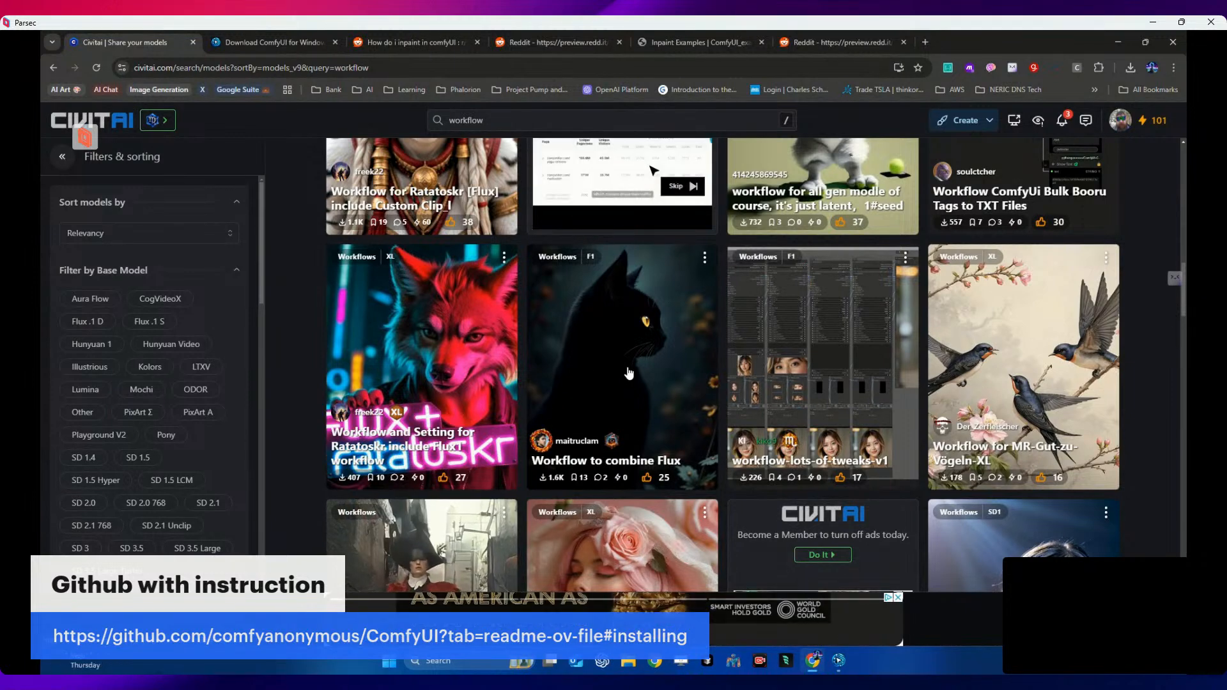
- Examine the workflow-lots-of-tweaks-v1 page on Civitai and browse the site's bounties and models listings
{"action": "left_click", "coordinate": [798, 337]}
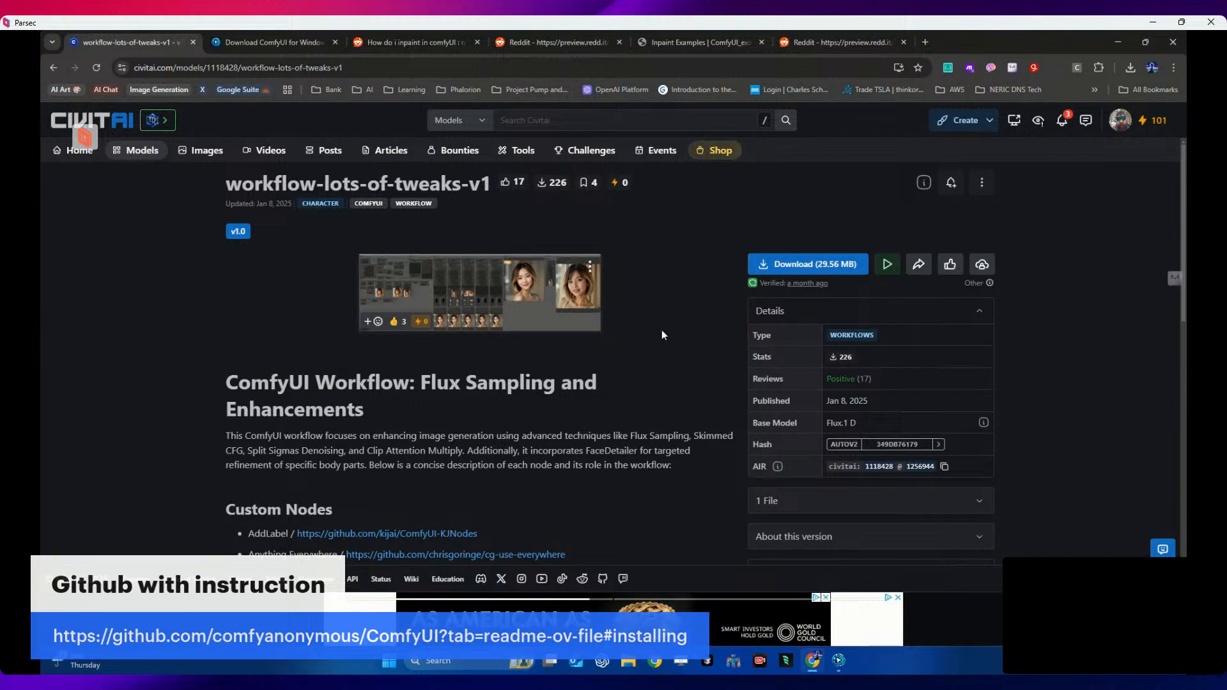
{"action": "scroll", "coordinate": [662, 331], "scroll_direction": "down", "scroll_amount": 1}
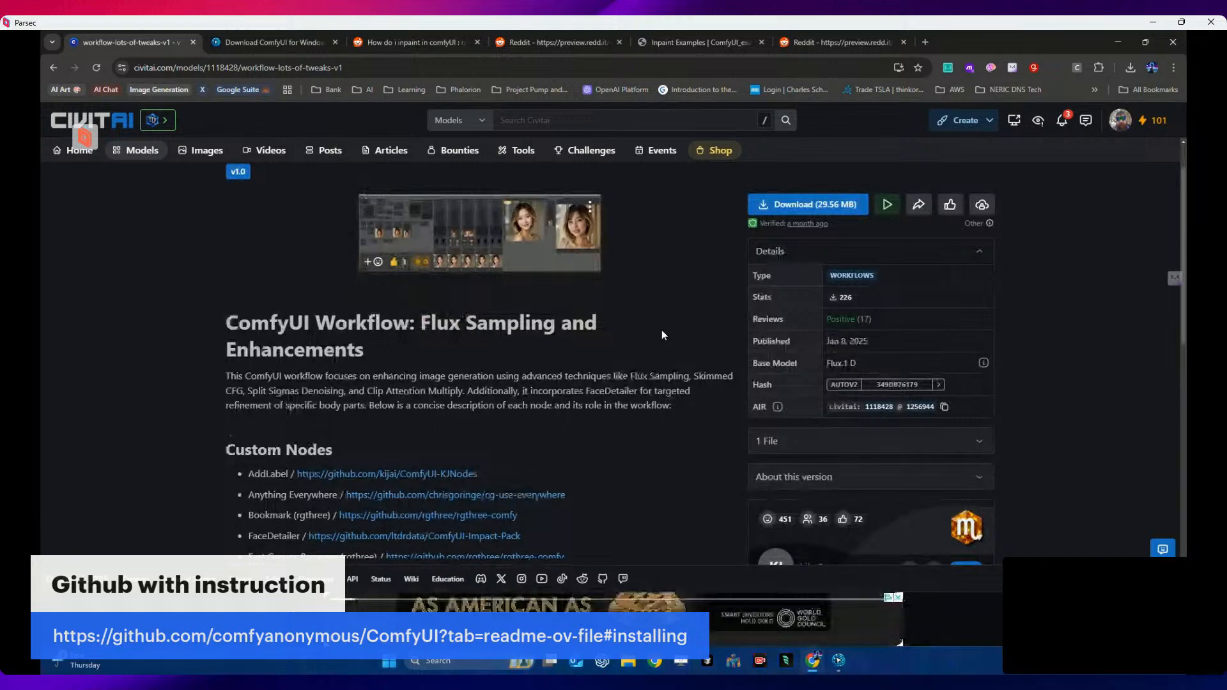
{"action": "scroll", "coordinate": [661, 330], "scroll_direction": "up", "scroll_amount": 1}
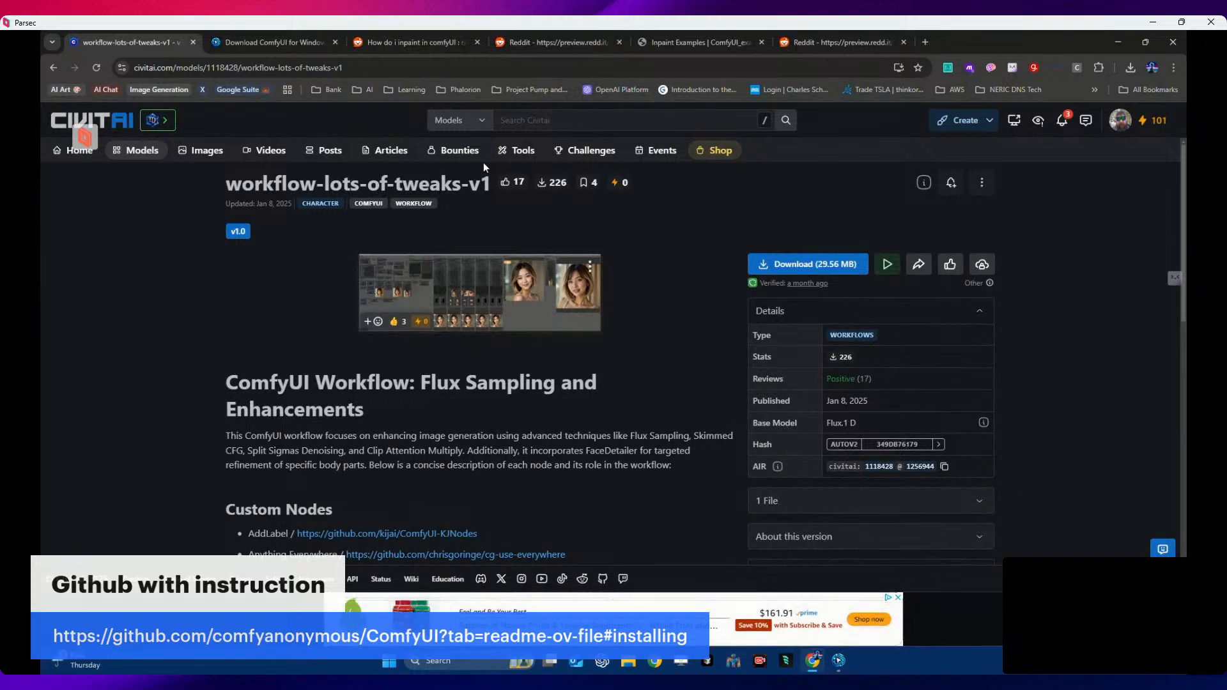
{"action": "left_click", "coordinate": [459, 152]}
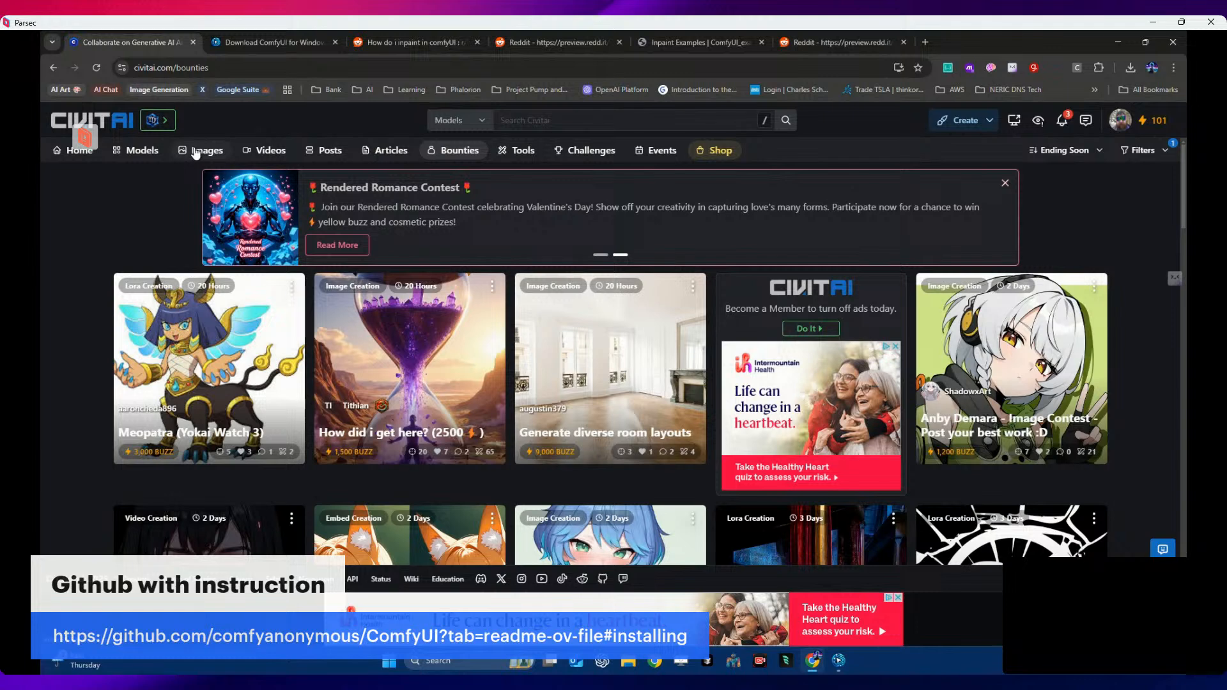
{"action": "left_click", "coordinate": [144, 155]}
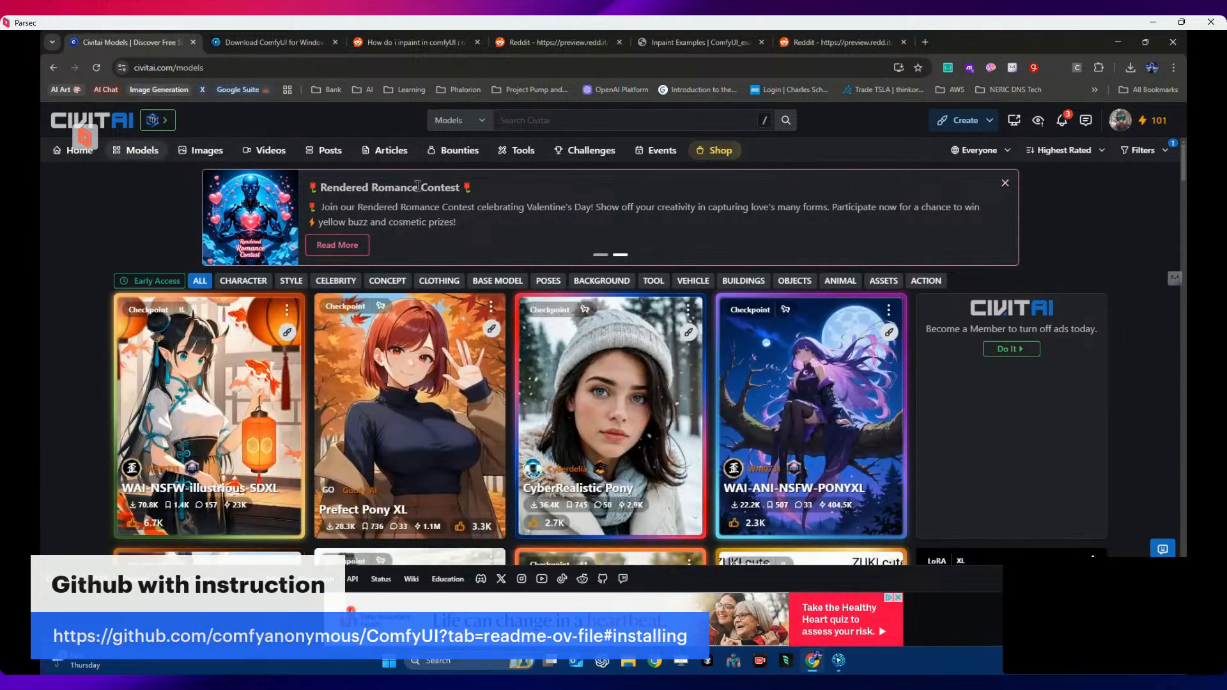
- Switch to ComfyUI and browse the recent files and the MidJourney Alph Art folder in Pictures for a source image
{"action": "left_click", "coordinate": [840, 665]}
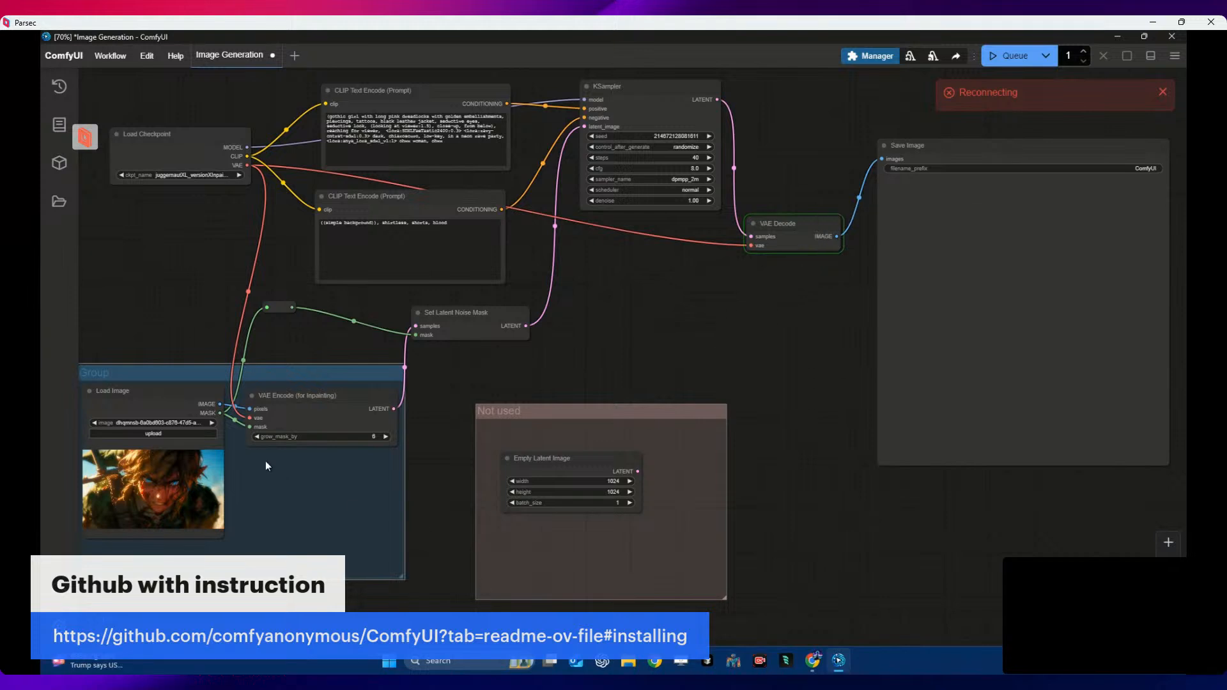
{"action": "left_click", "coordinate": [634, 665]}
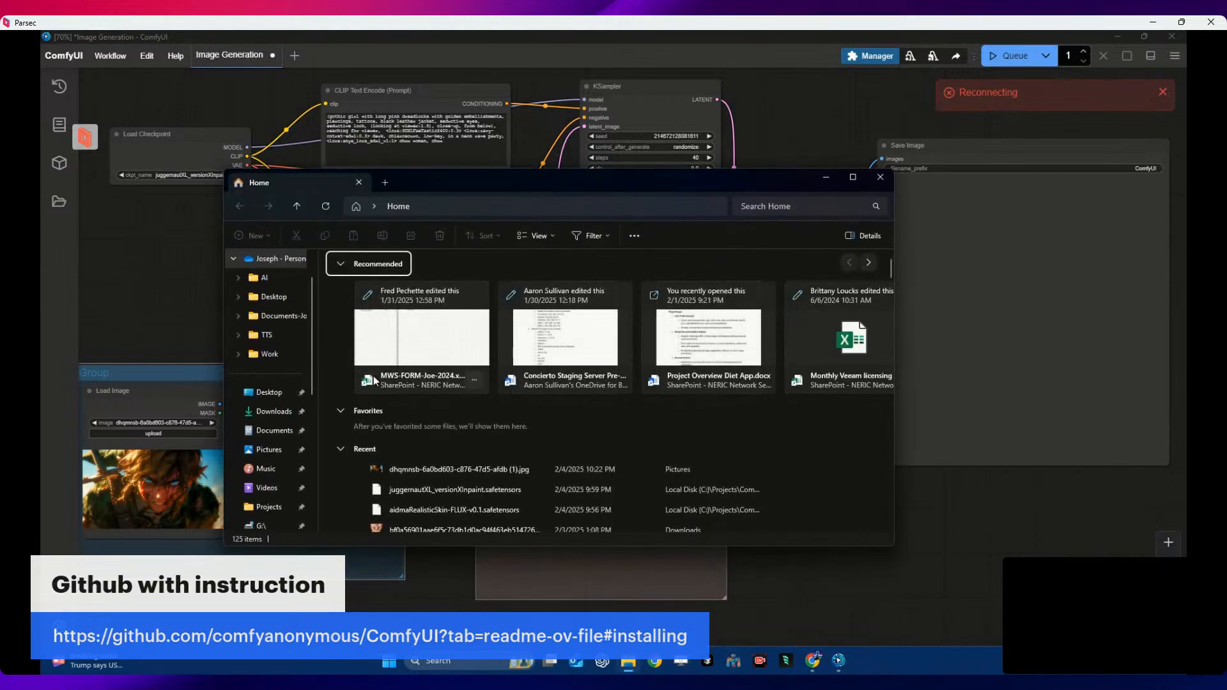
{"action": "scroll", "coordinate": [416, 398], "scroll_direction": "down", "scroll_amount": 1}
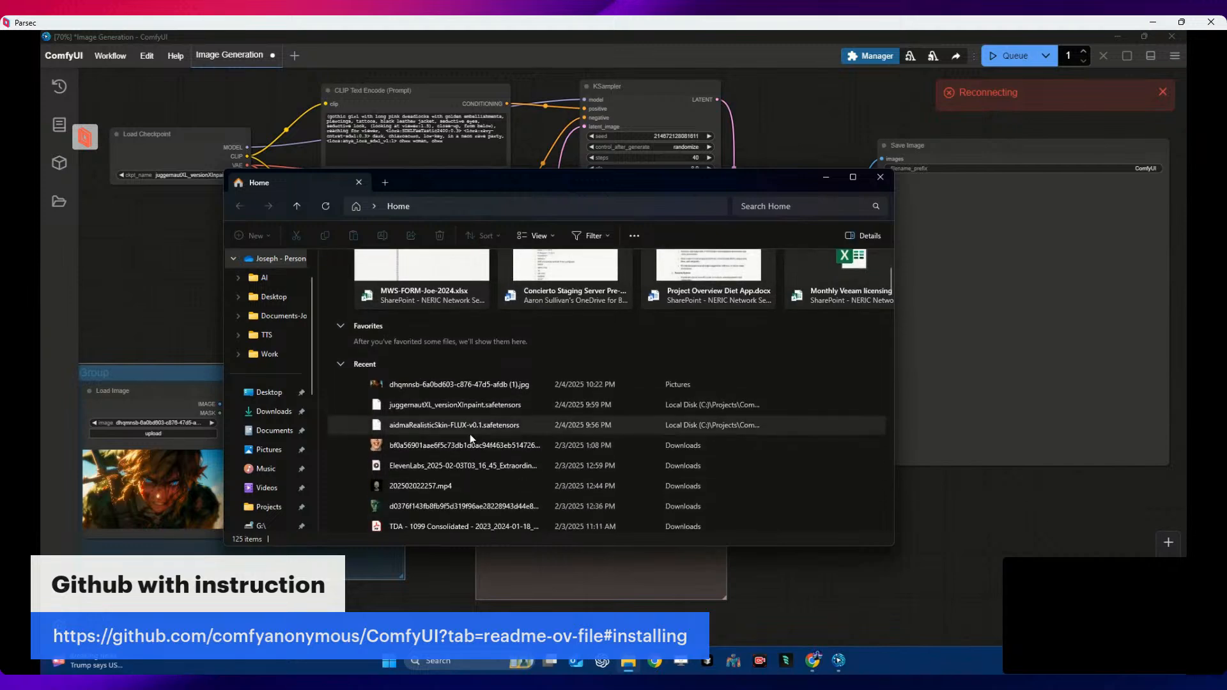
{"action": "scroll", "coordinate": [470, 434], "scroll_direction": "down", "scroll_amount": 1}
{"action": "scroll", "coordinate": [471, 438], "scroll_direction": "down", "scroll_amount": 1}
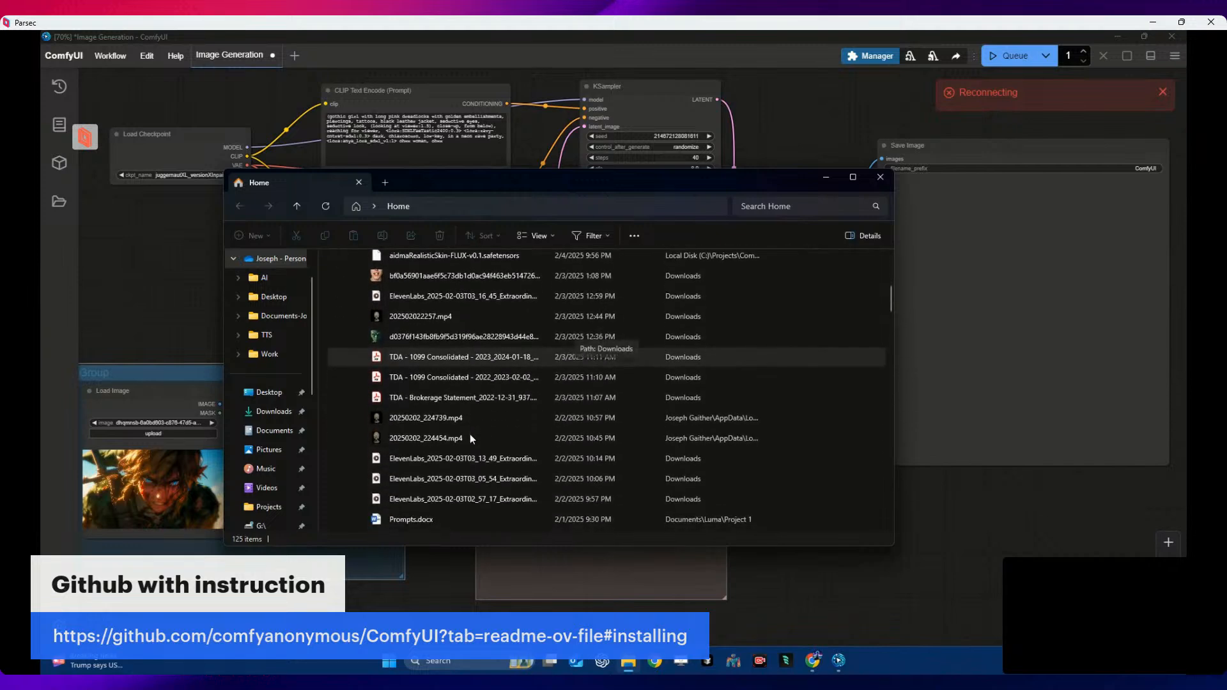
{"action": "scroll", "coordinate": [470, 436], "scroll_direction": "down", "scroll_amount": 4}
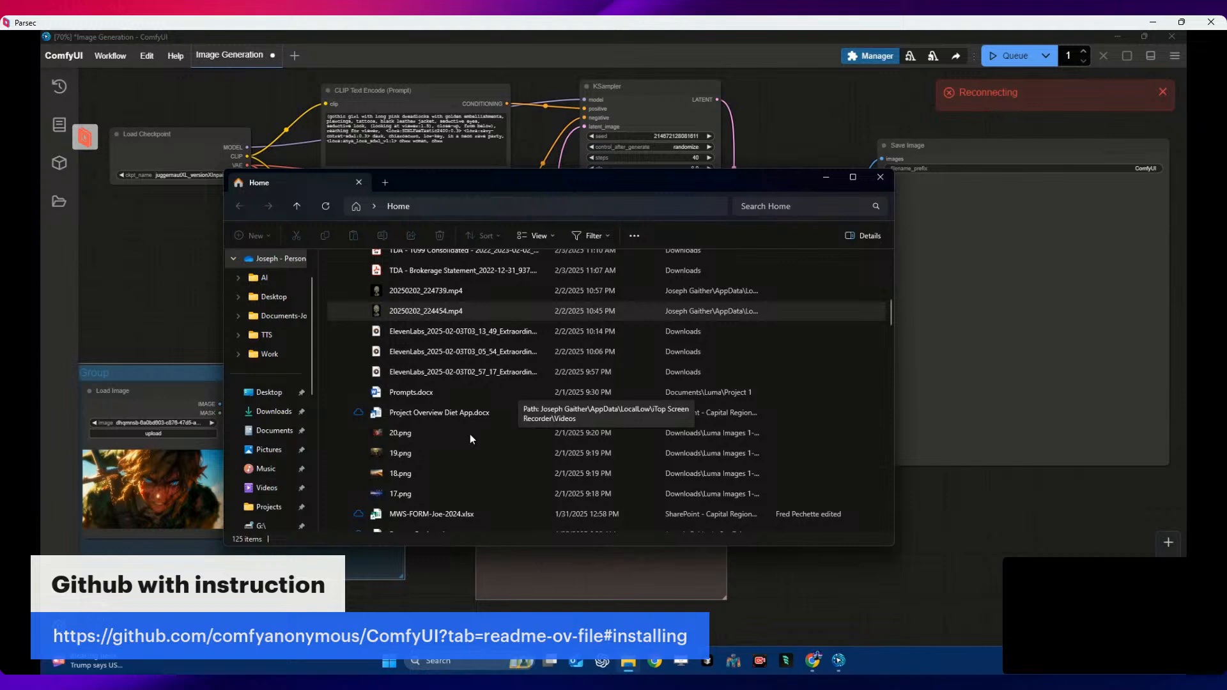
{"action": "scroll", "coordinate": [471, 439], "scroll_direction": "down", "scroll_amount": 10}
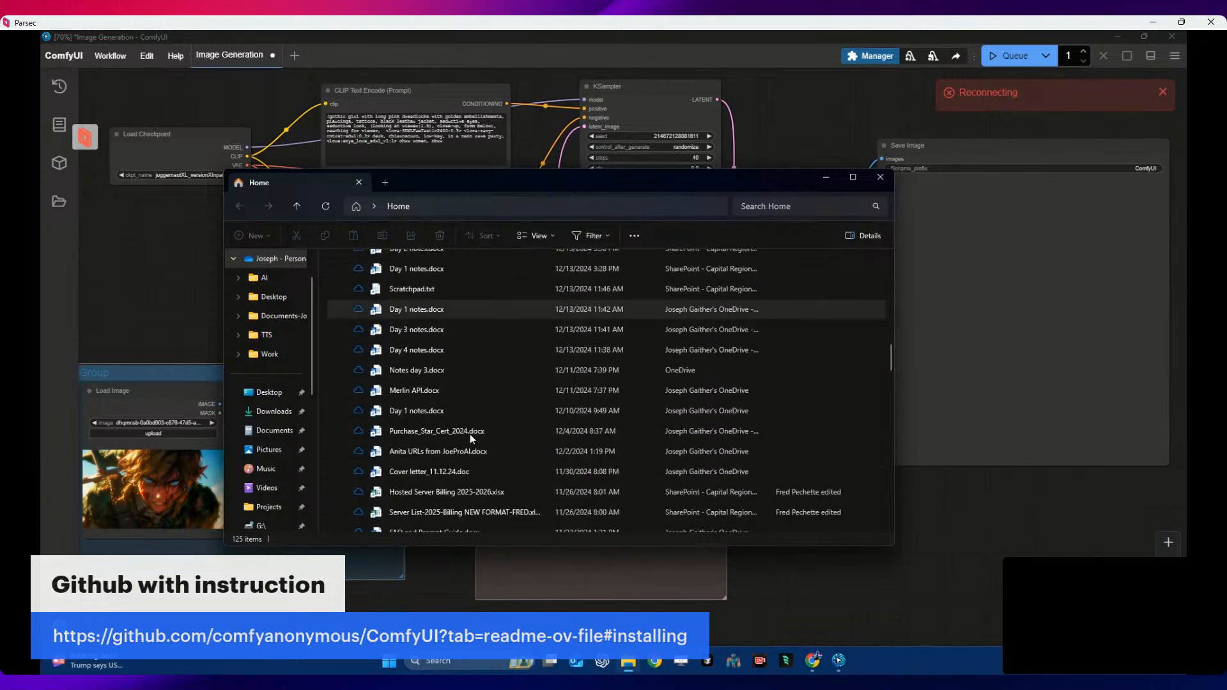
{"action": "scroll", "coordinate": [470, 435], "scroll_direction": "down", "scroll_amount": 6}
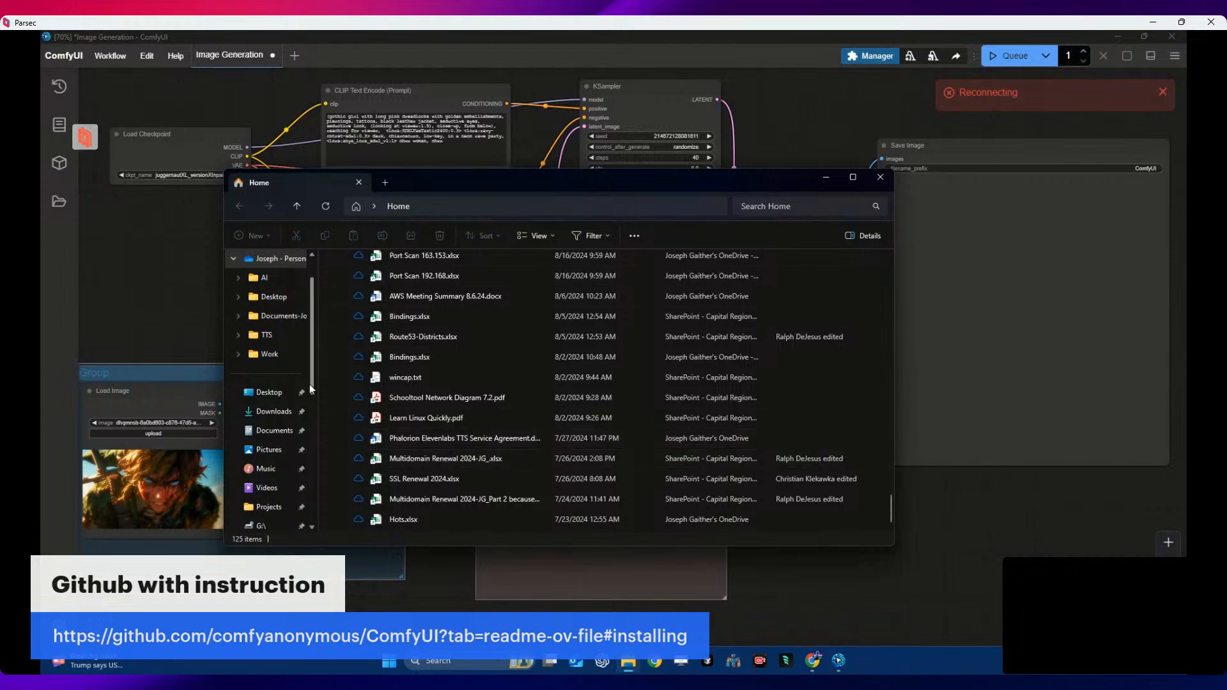
{"action": "left_click", "coordinate": [267, 452]}
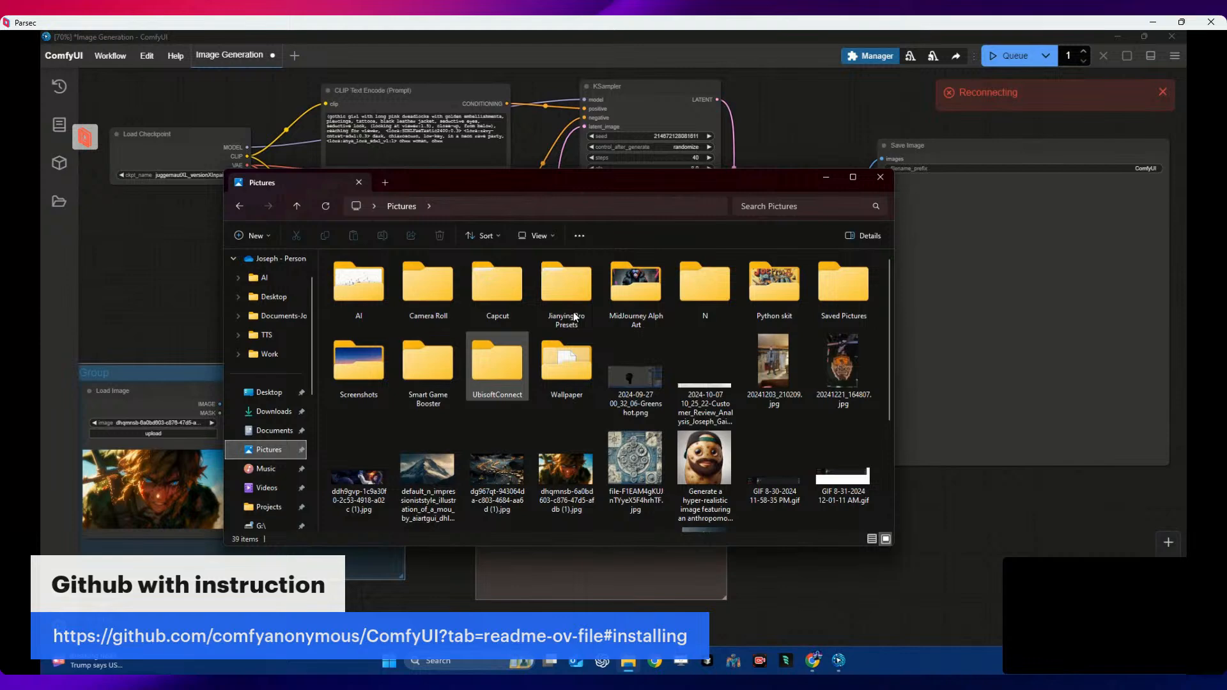
{"action": "double_click", "coordinate": [631, 294]}
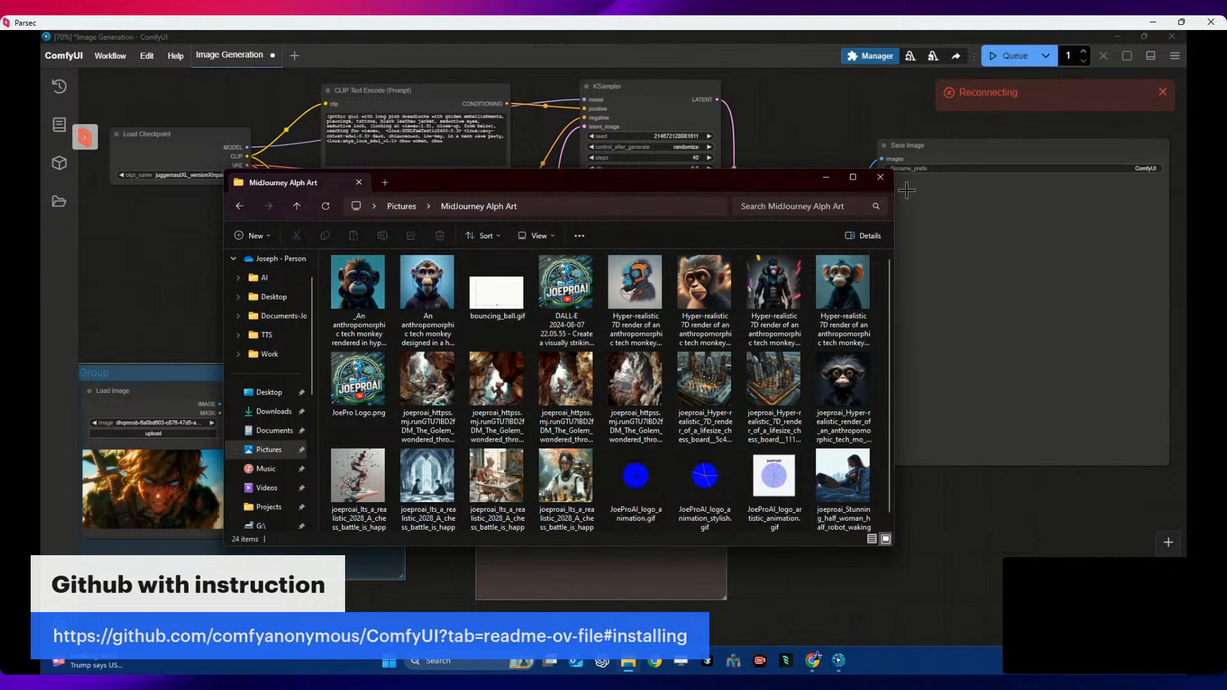
{"action": "left_click", "coordinate": [881, 177]}
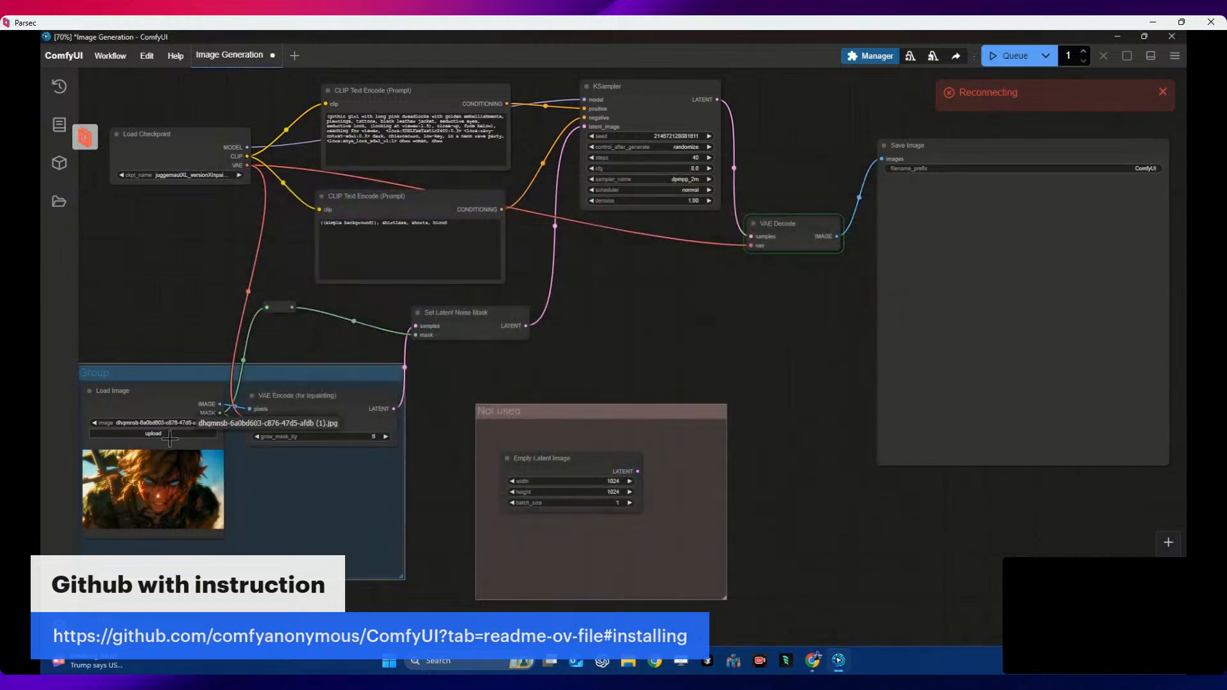
- Try to upload the anthropomorphic tech monkey picture from the MidJourney Alph Art folder into the Load Image node
{"action": "left_click", "coordinate": [173, 435]}
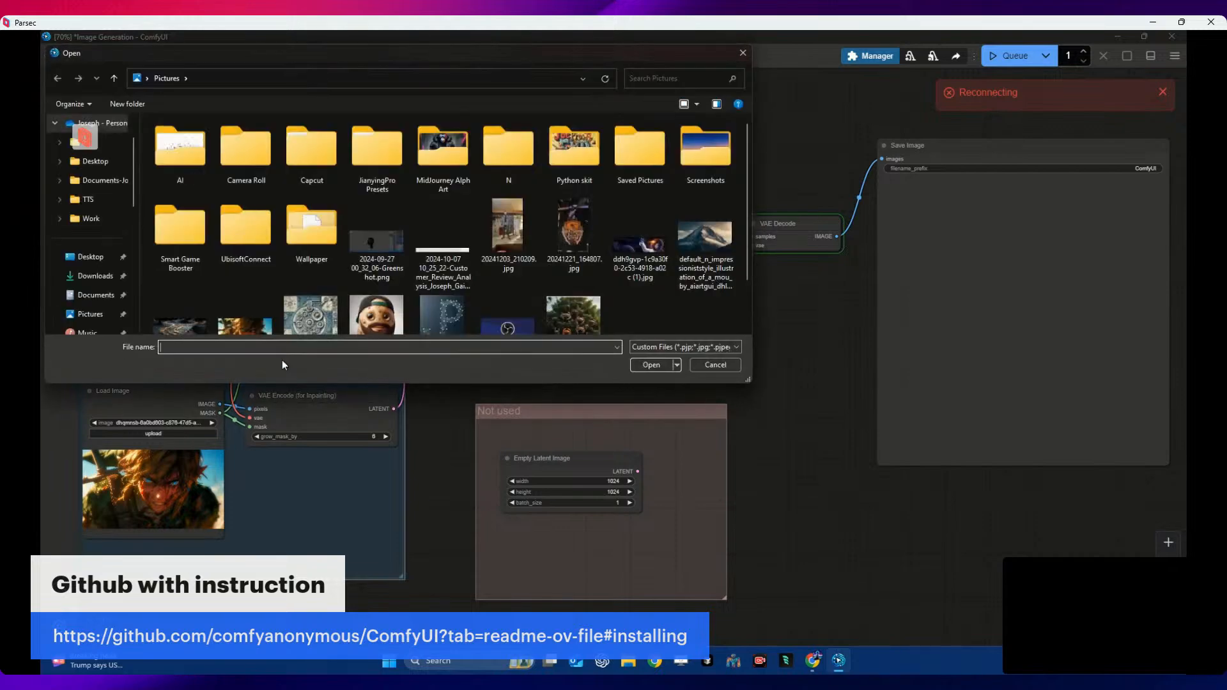
{"action": "double_click", "coordinate": [438, 153]}
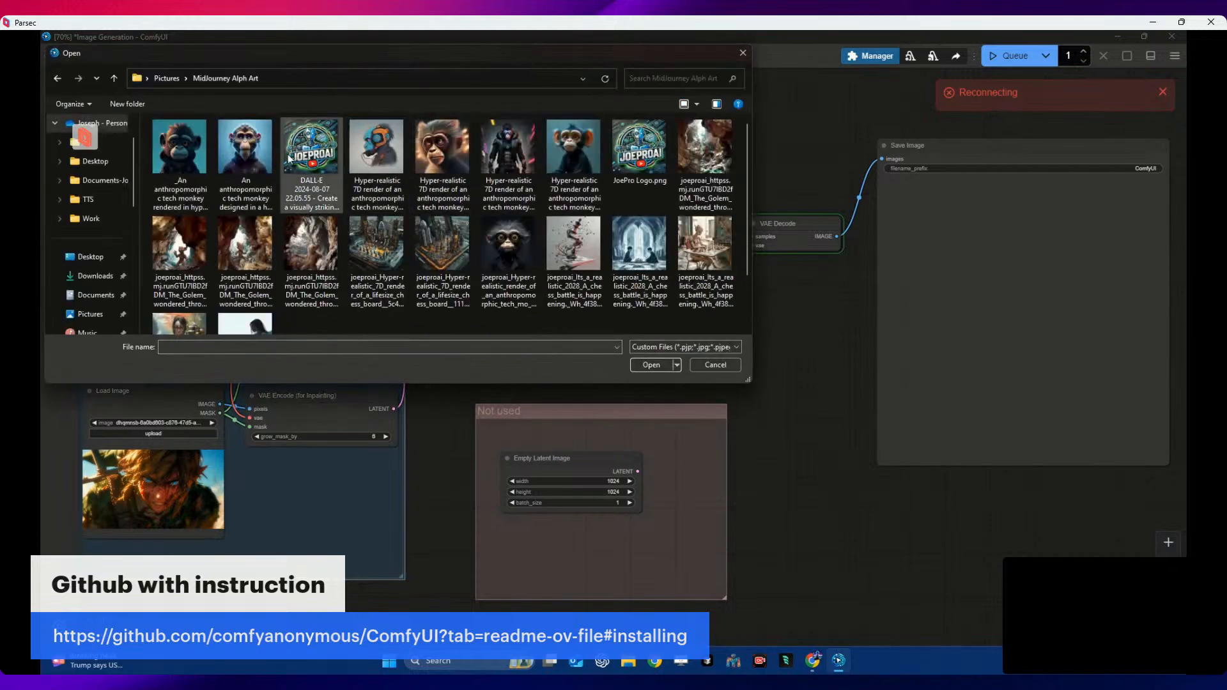
{"action": "double_click", "coordinate": [249, 165]}
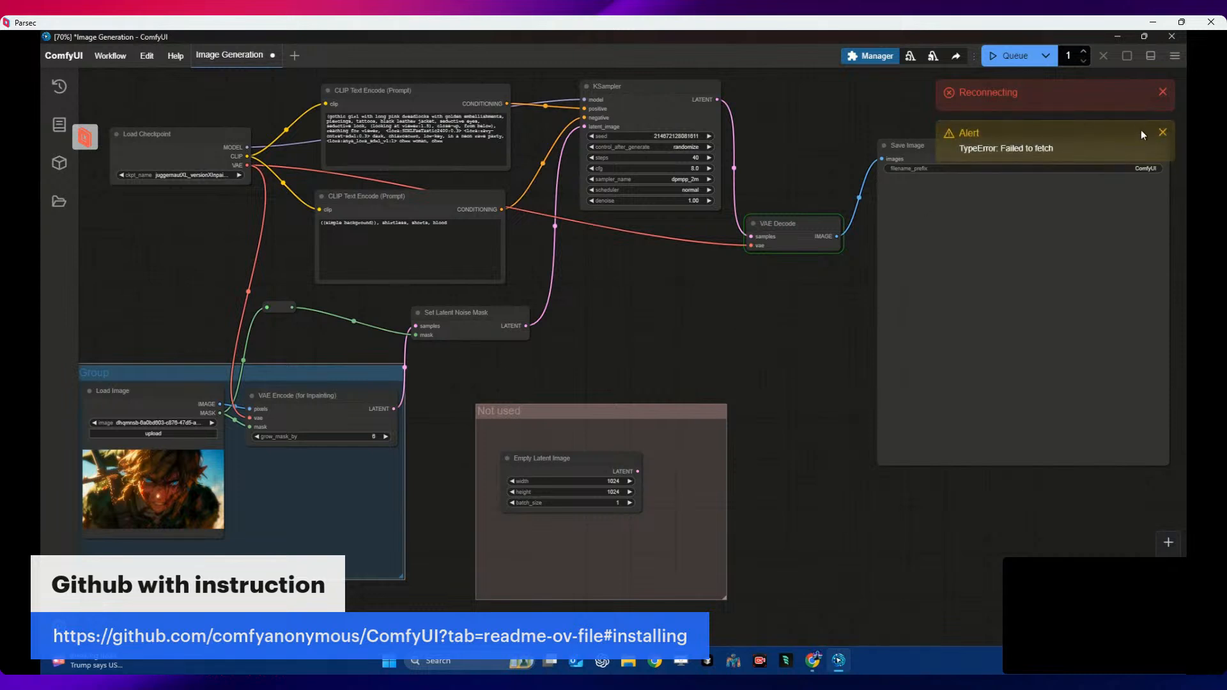
- Restore the ComfyUI server connection and load the anthropomorphic tech monkey picture into the Load Image node
{"action": "left_click", "coordinate": [871, 55]}
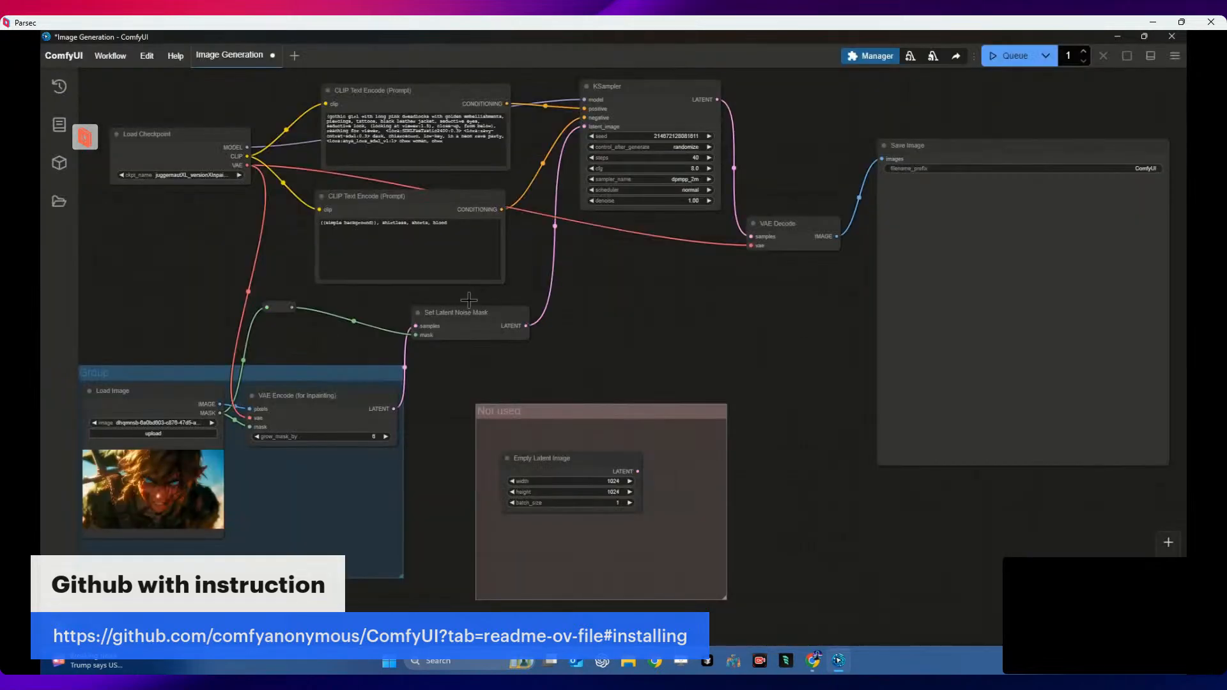
{"action": "left_click", "coordinate": [171, 434]}
{"action": "double_click", "coordinate": [245, 147]}
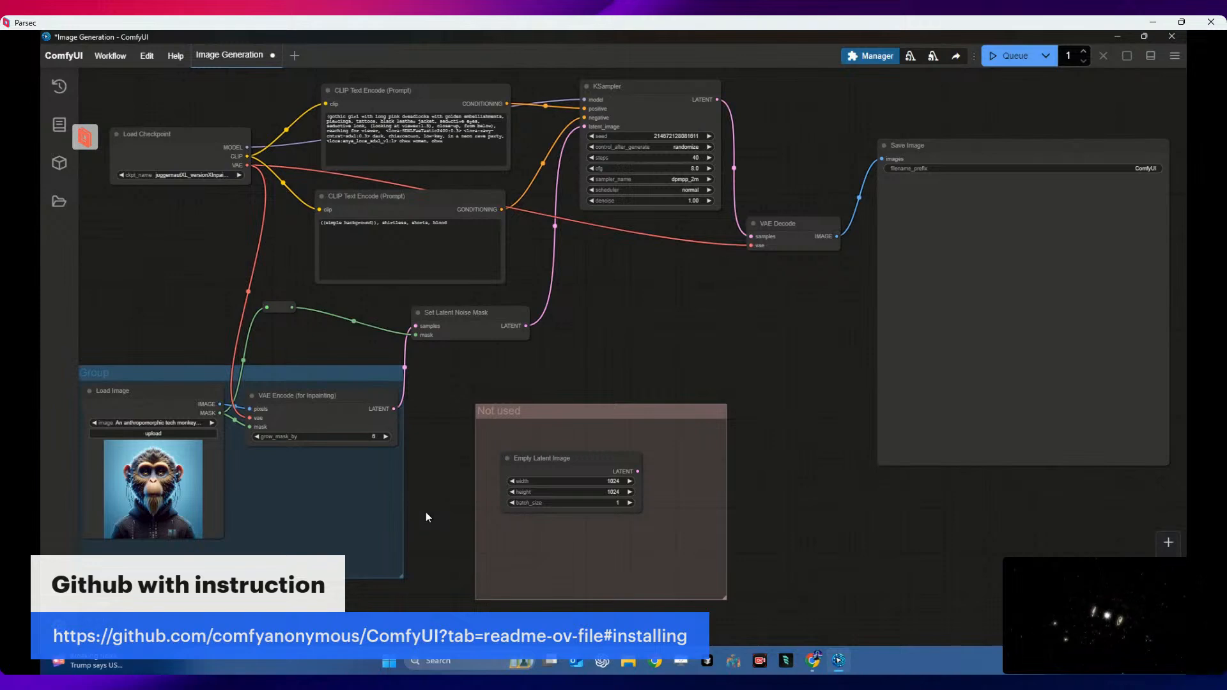
- Switch to Chrome and open the red-mask inpainting workflow screenshot from the Reddit thread on inpainting in ComfyUI
{"action": "left_click", "coordinate": [814, 661]}
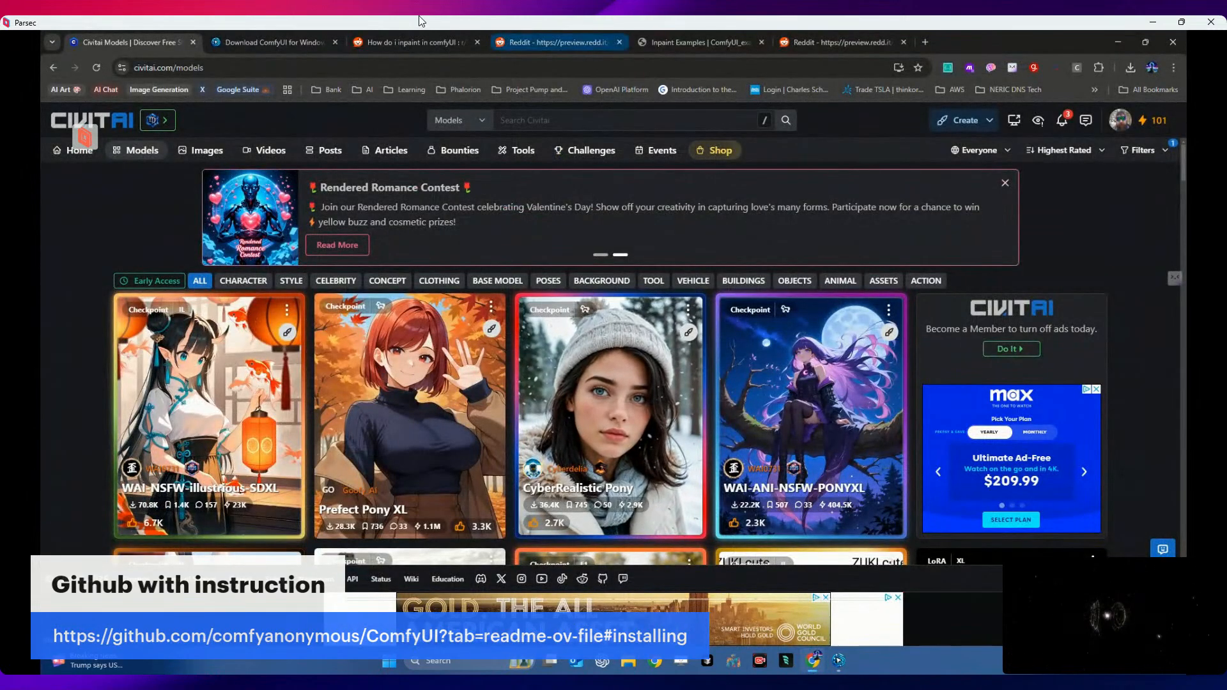
{"action": "left_click", "coordinate": [315, 41]}
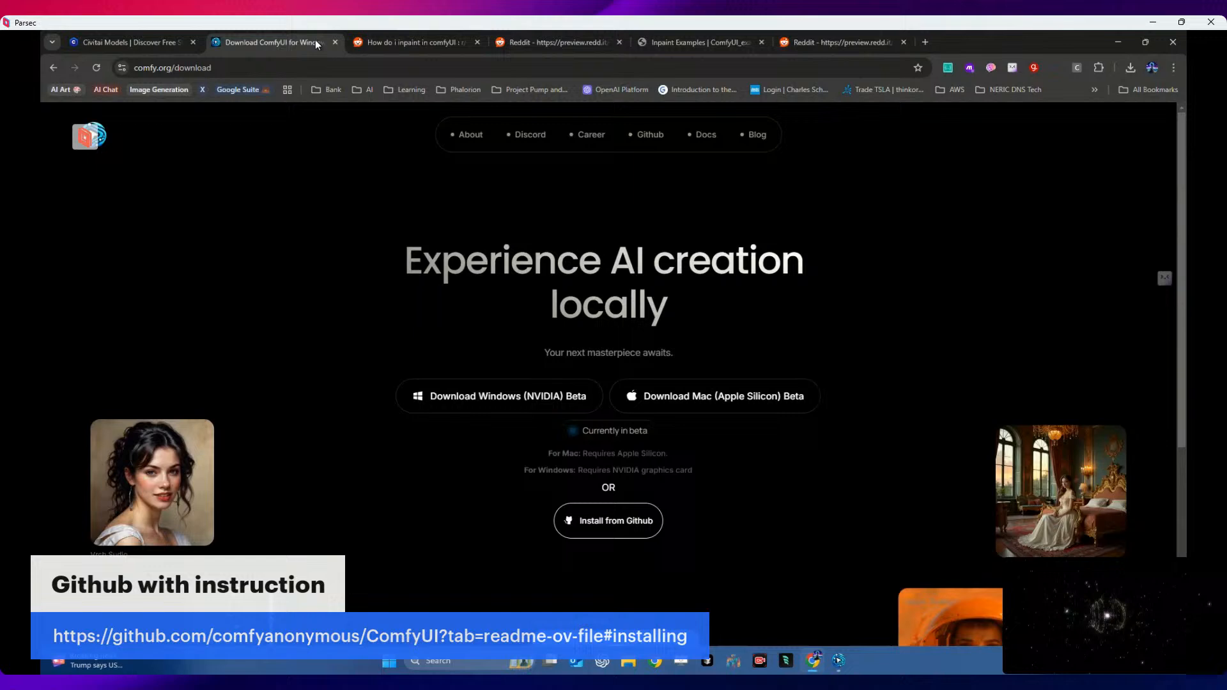
{"action": "left_click", "coordinate": [392, 41]}
{"action": "scroll", "coordinate": [421, 367], "scroll_direction": "down", "scroll_amount": 1}
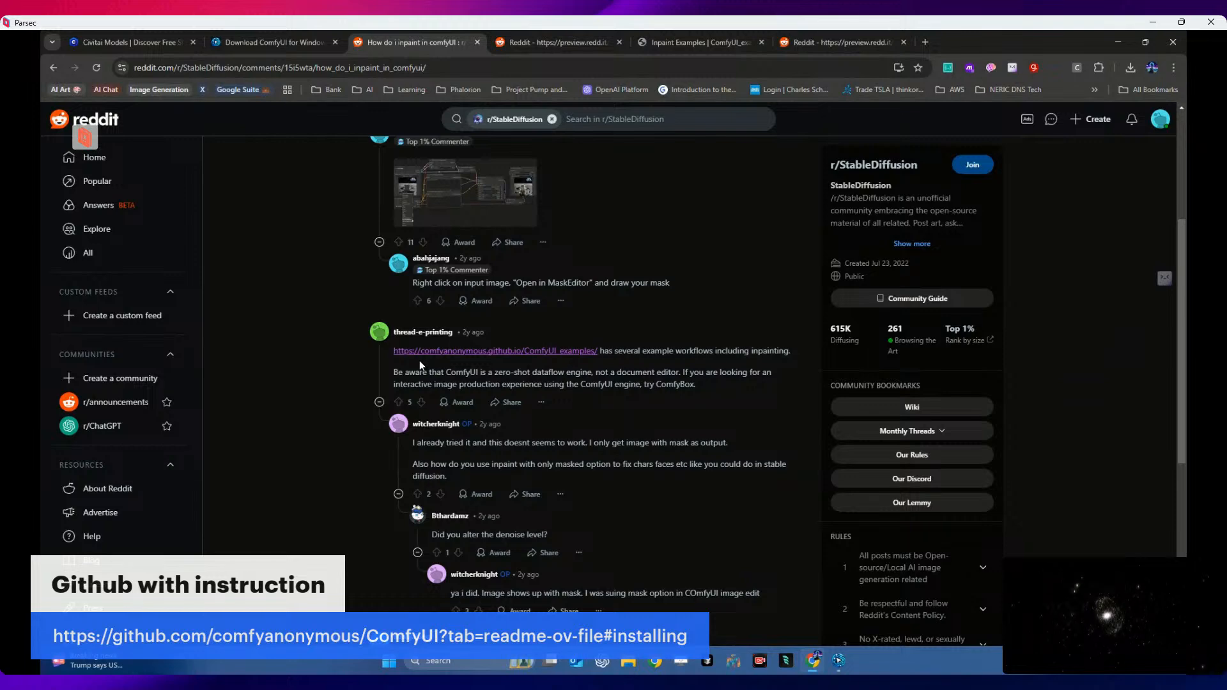
{"action": "scroll", "coordinate": [419, 359], "scroll_direction": "down", "scroll_amount": 5}
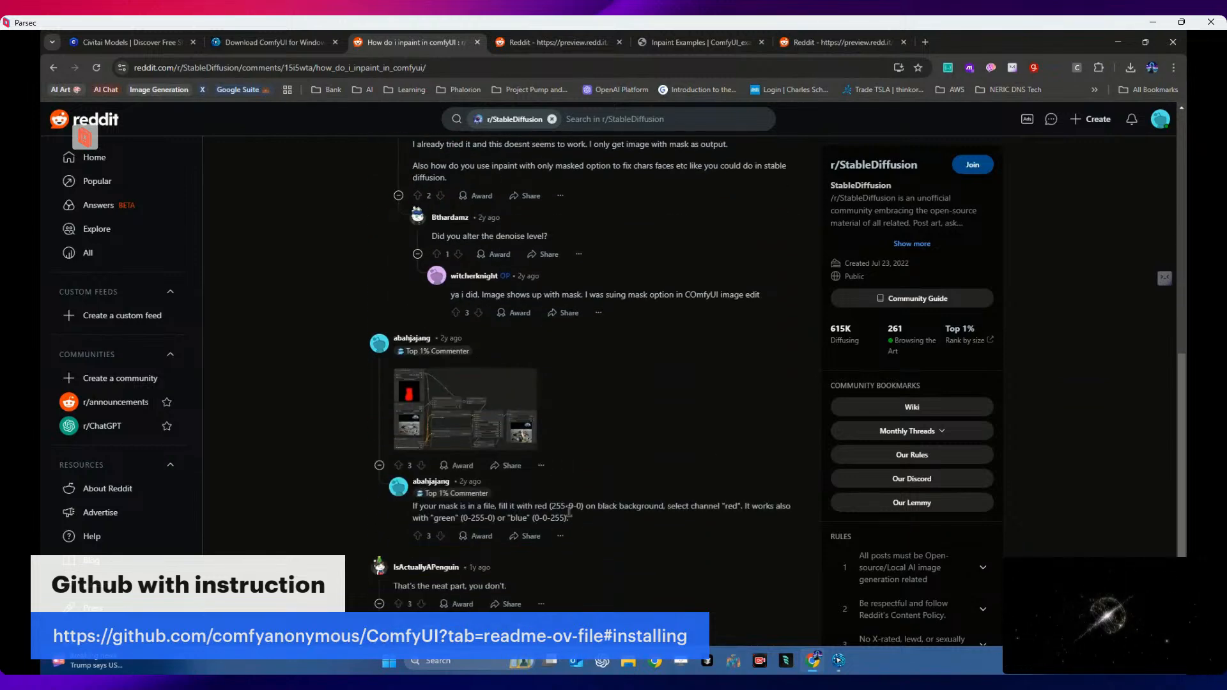
{"action": "left_click", "coordinate": [475, 402]}
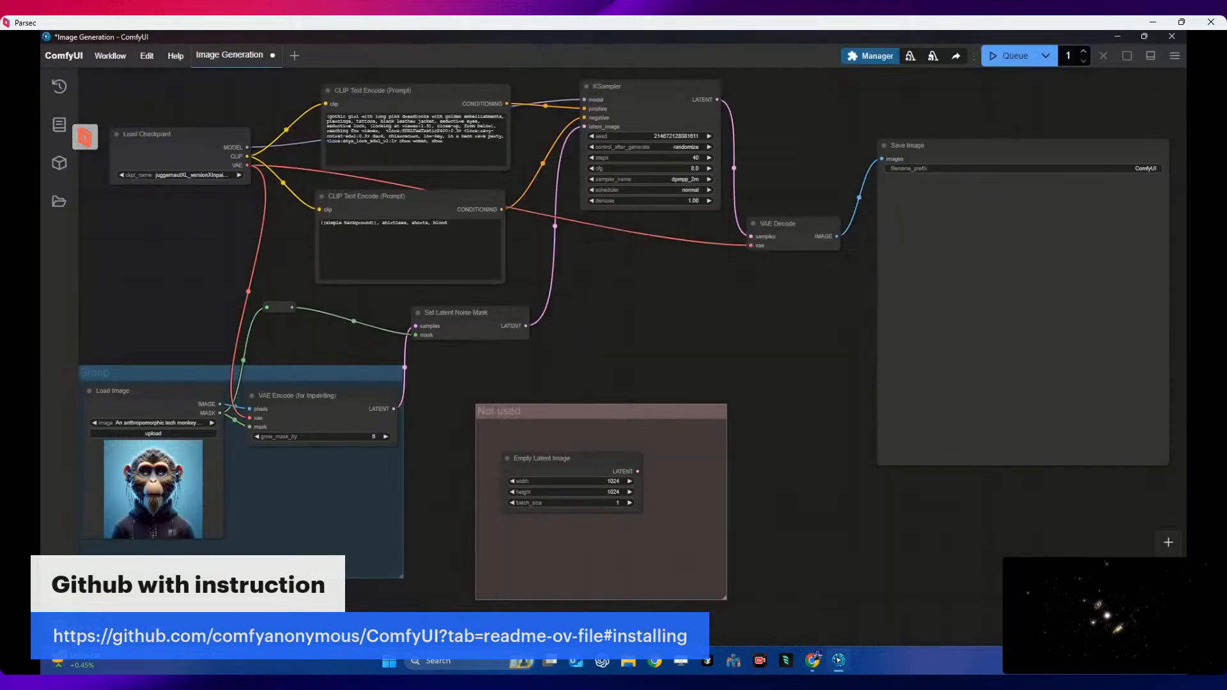
- Place the ComfyUI window beside the Reddit reference workflow so both node graphs can be compared
{"action": "left_click_drag", "start_coordinate": [529, 39], "coordinate": [766, 87]}
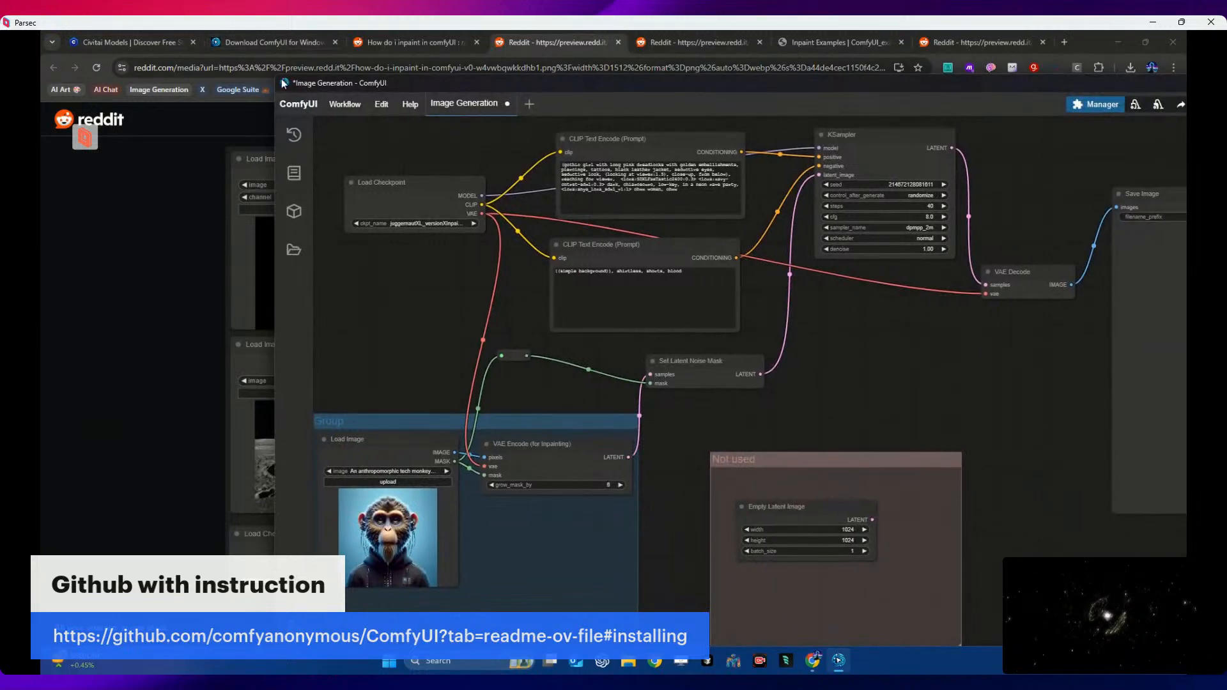
{"action": "left_click_drag", "start_coordinate": [311, 78], "coordinate": [715, 106]}
{"action": "left_click_drag", "start_coordinate": [968, 117], "coordinate": [819, 82]}
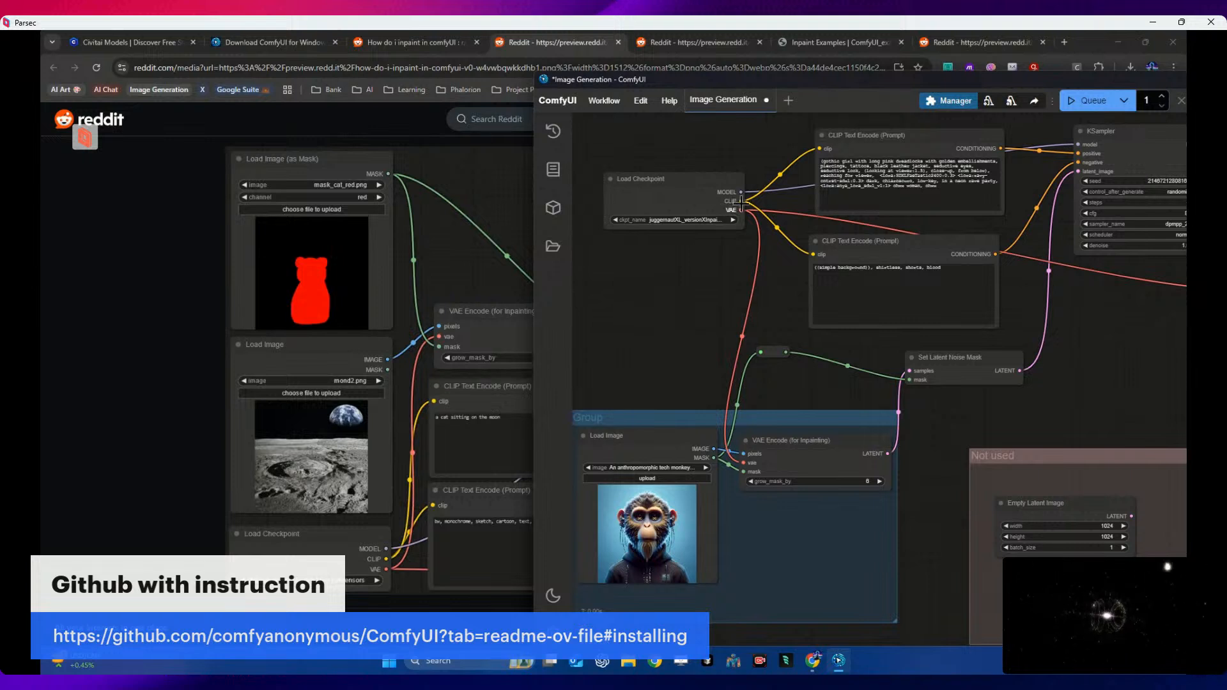
{"action": "mouse_move", "coordinate": [740, 192]}
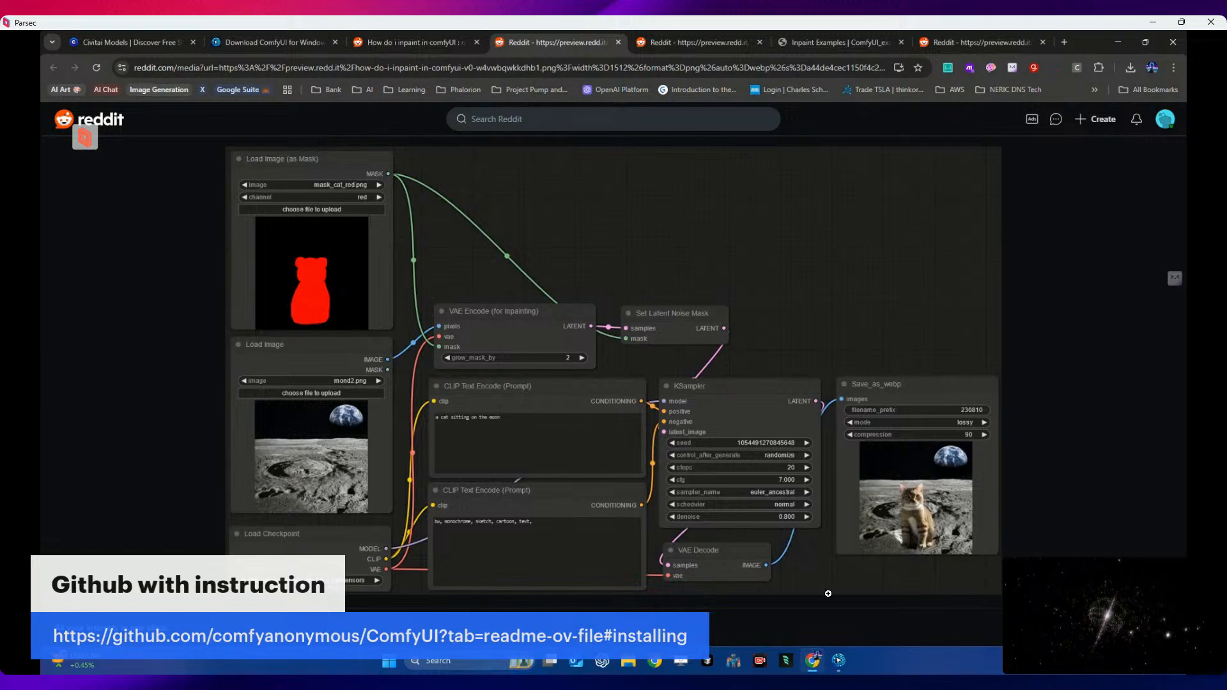
{"action": "left_click", "coordinate": [839, 662]}
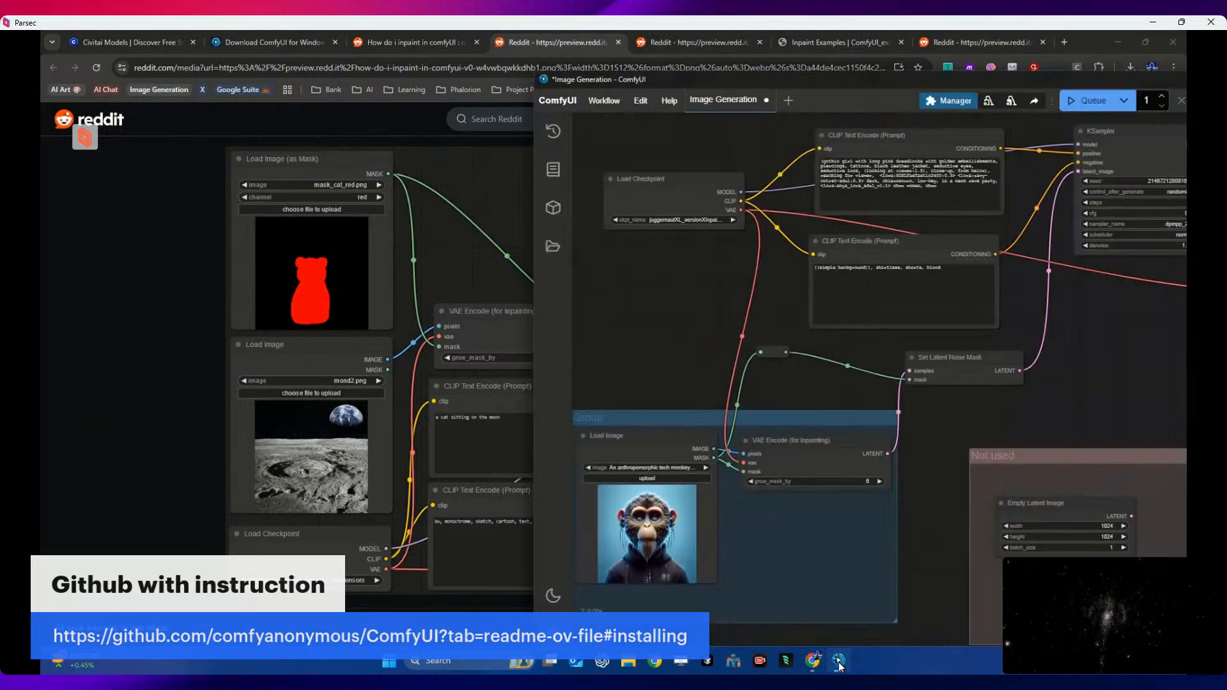
- Shift the Set Latent Noise Mask and VAE Encode nodes slightly and remove the reroute node on the mask link
{"action": "left_click_drag", "start_coordinate": [948, 359], "coordinate": [979, 357]}
{"action": "left_click_drag", "start_coordinate": [831, 441], "coordinate": [833, 447]}
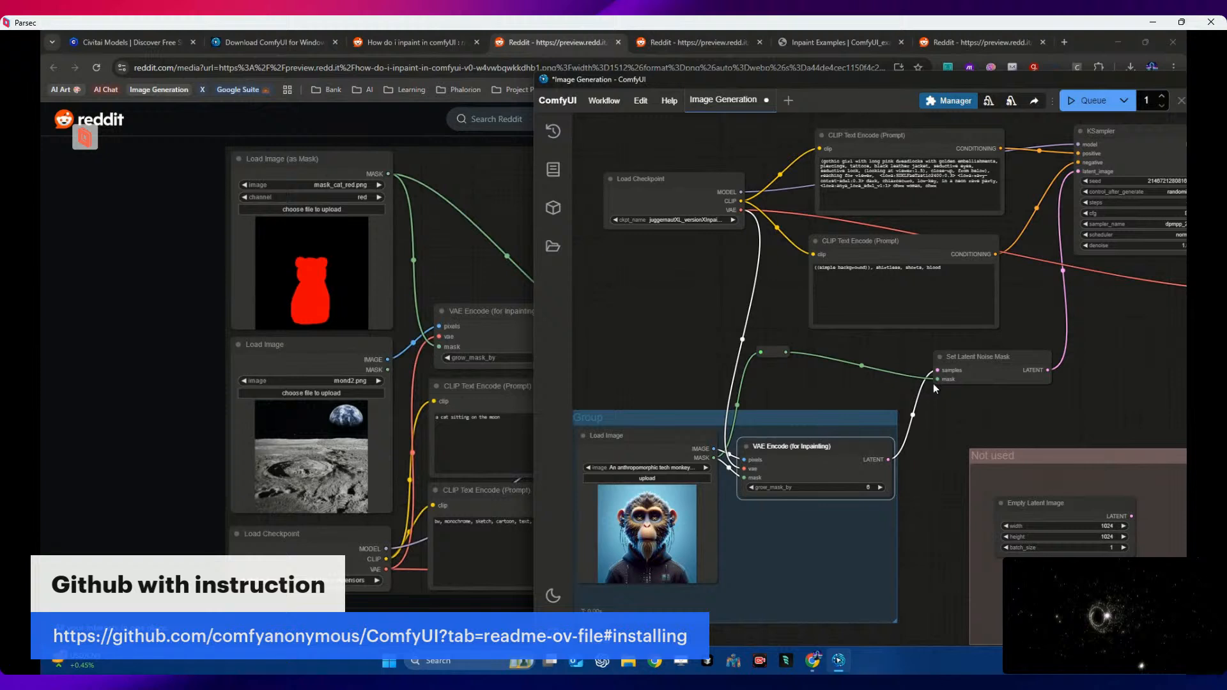
{"action": "right_click", "coordinate": [778, 352]}
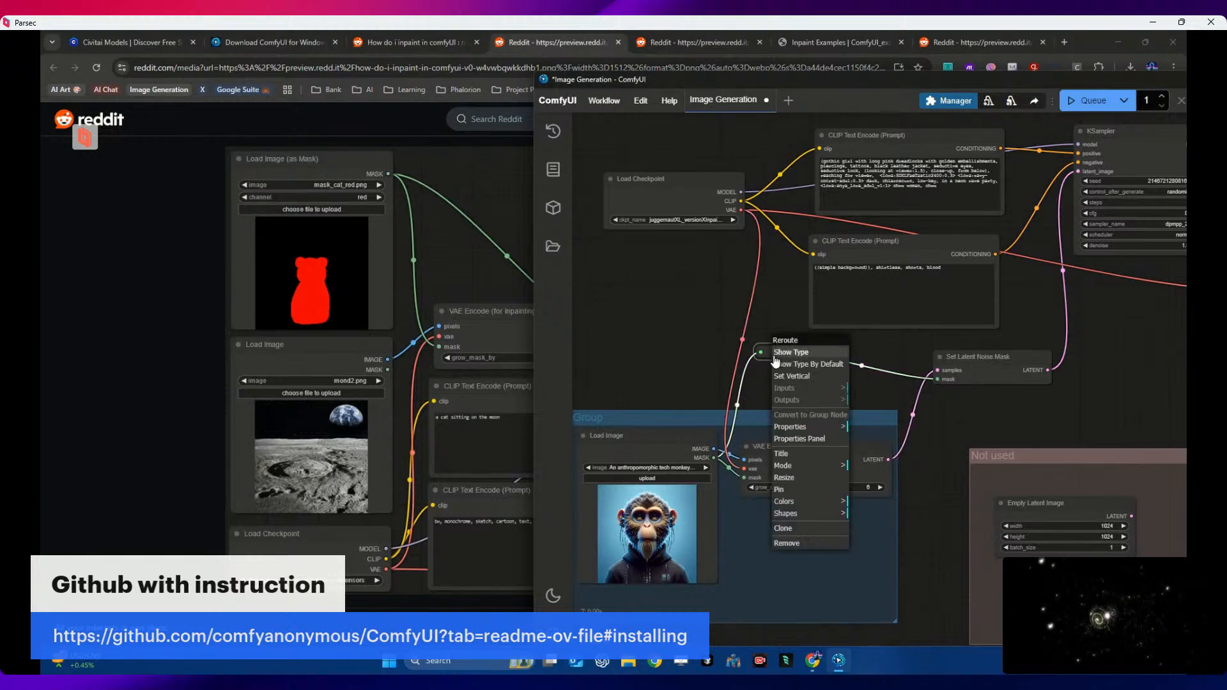
{"action": "left_click", "coordinate": [790, 544]}
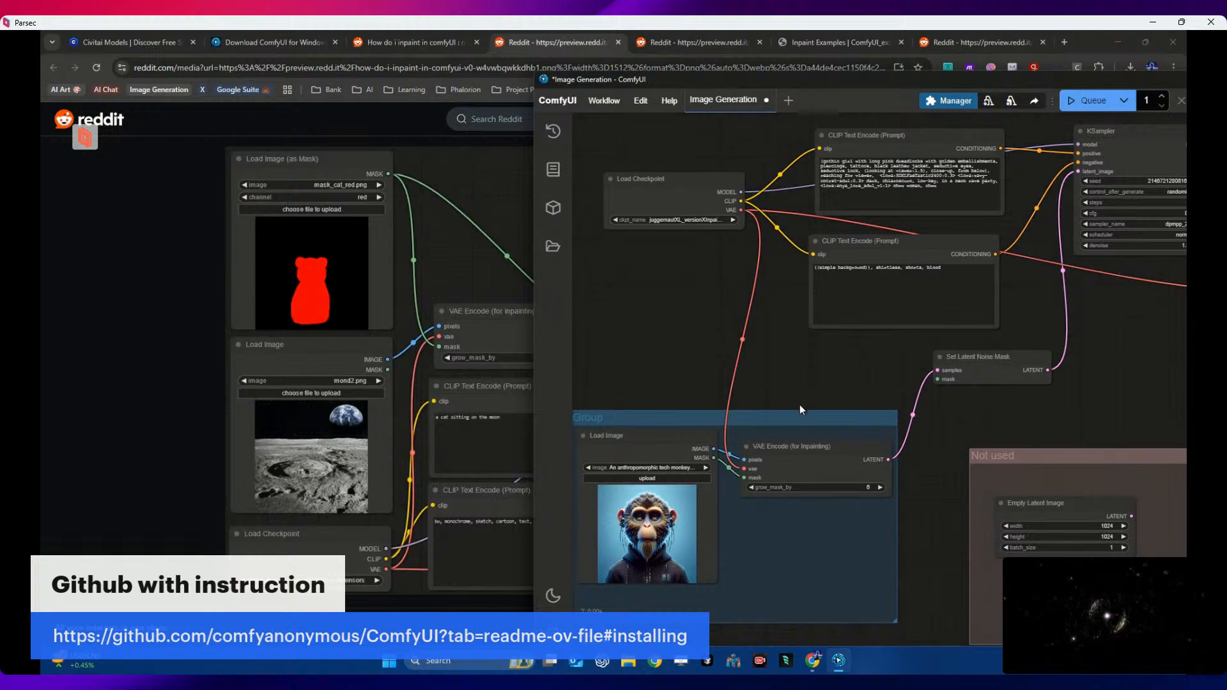
- Reposition the image group and Load Checkpoint node, and connect the Load Image mask to the Set Latent Noise Mask node's mask input
{"action": "left_click_drag", "start_coordinate": [799, 416], "coordinate": [812, 409]}
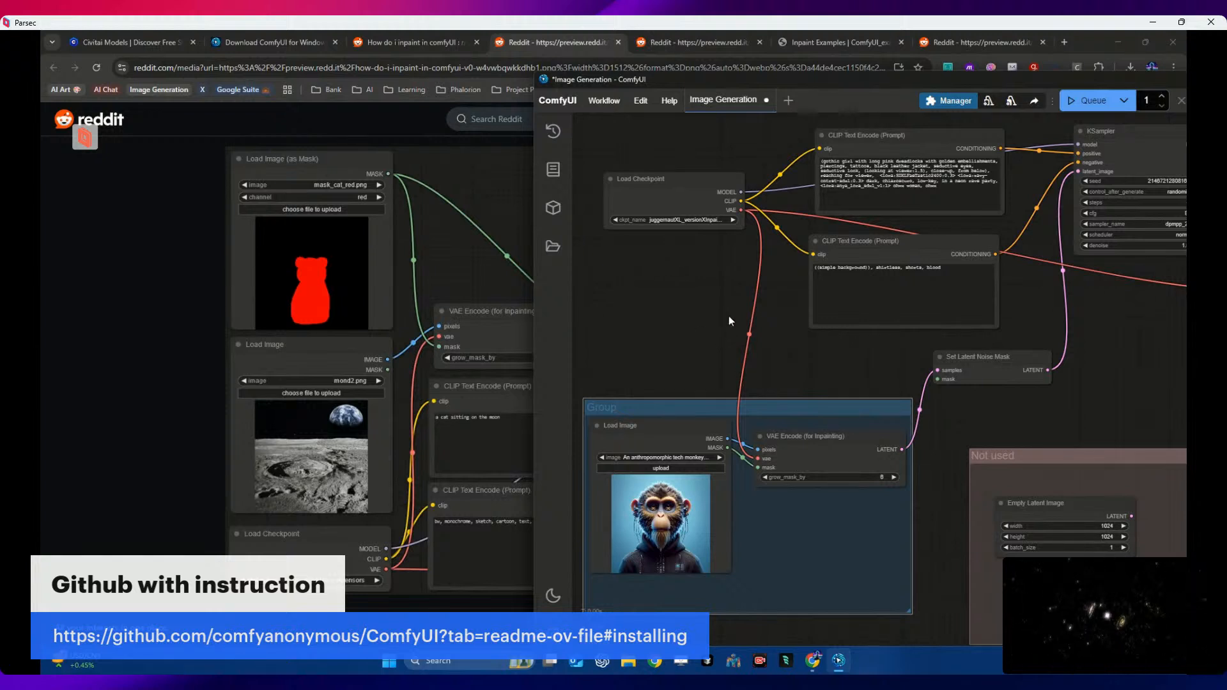
{"action": "left_click_drag", "start_coordinate": [704, 181], "coordinate": [694, 165]}
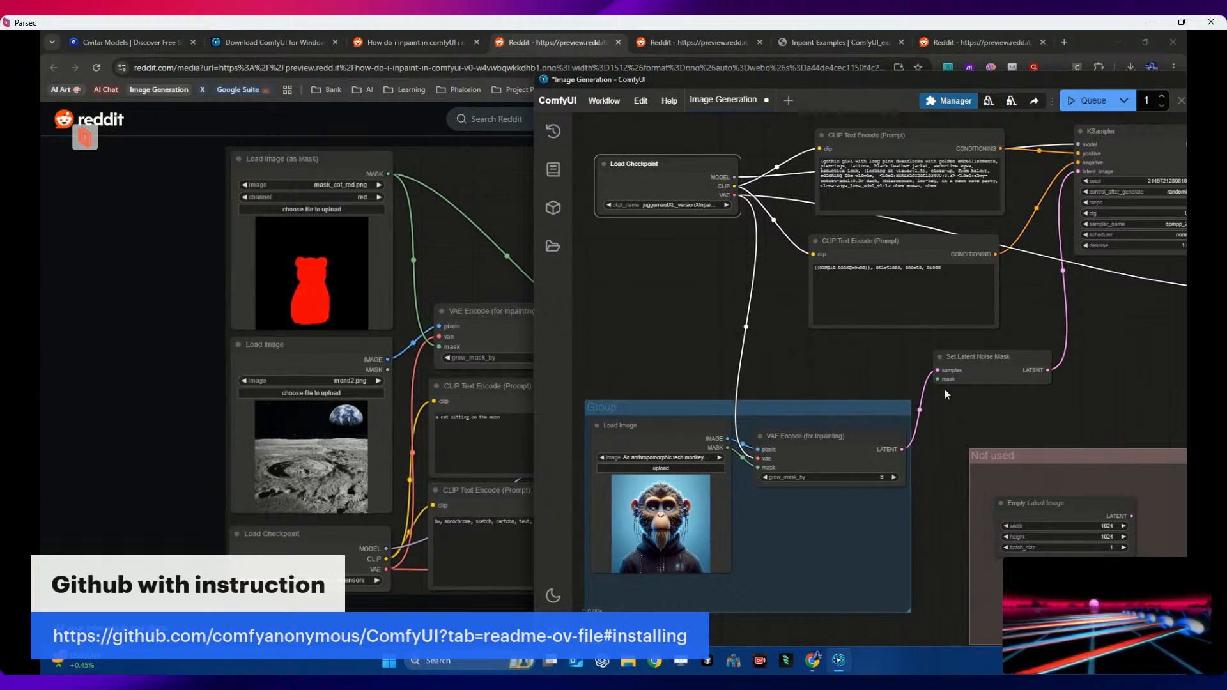
{"action": "left_click_drag", "start_coordinate": [938, 379], "coordinate": [759, 468]}
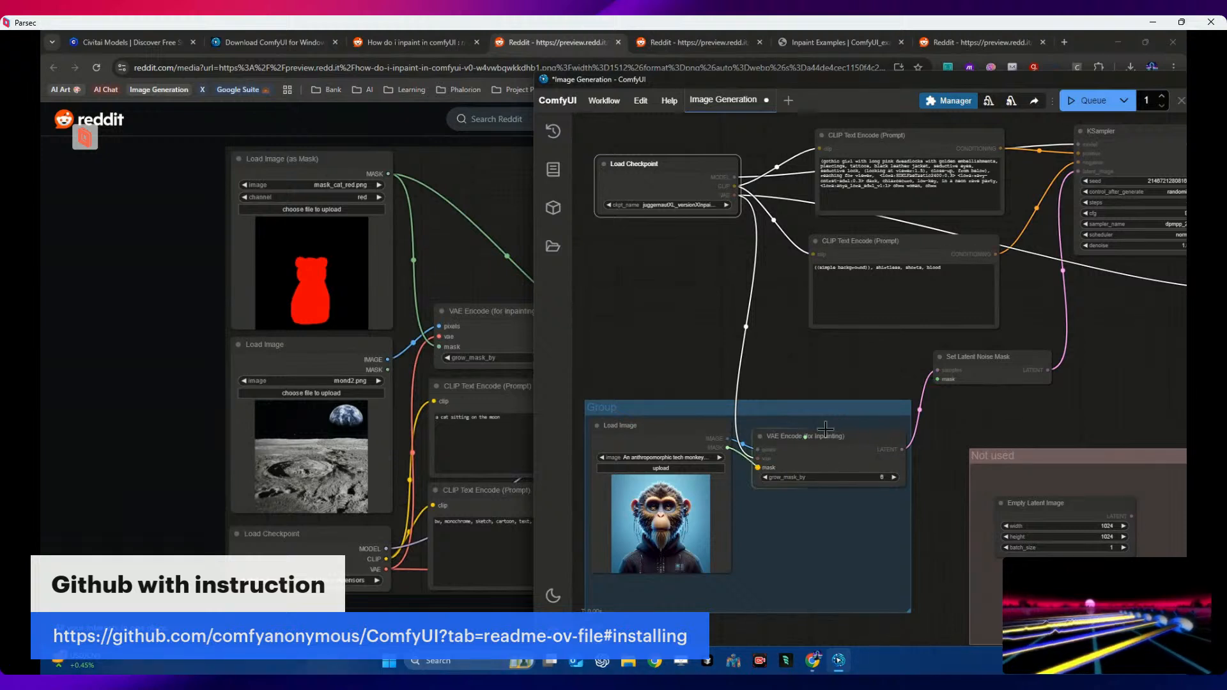
{"action": "left_click_drag", "start_coordinate": [761, 467], "coordinate": [940, 380]}
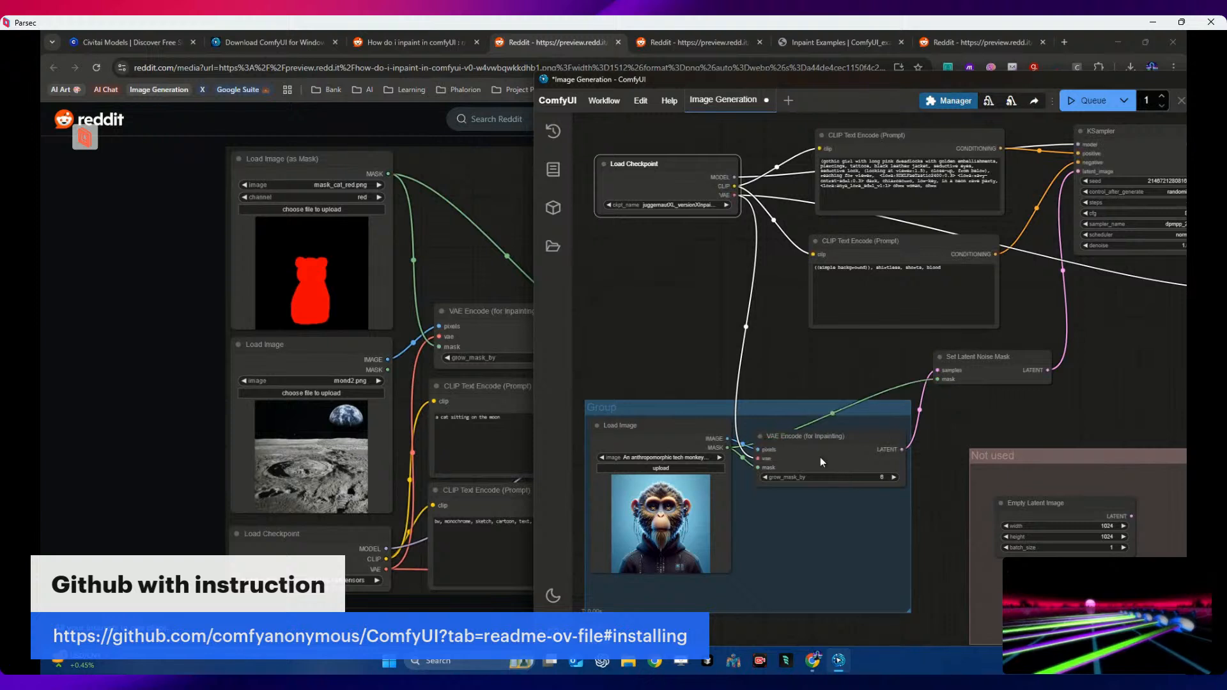
- Set grow_mask_by on the VAE Encode (for Inpainting) node to 5, and change it to 2 after checking the Reddit reference workflow
{"action": "left_click", "coordinate": [840, 477]}
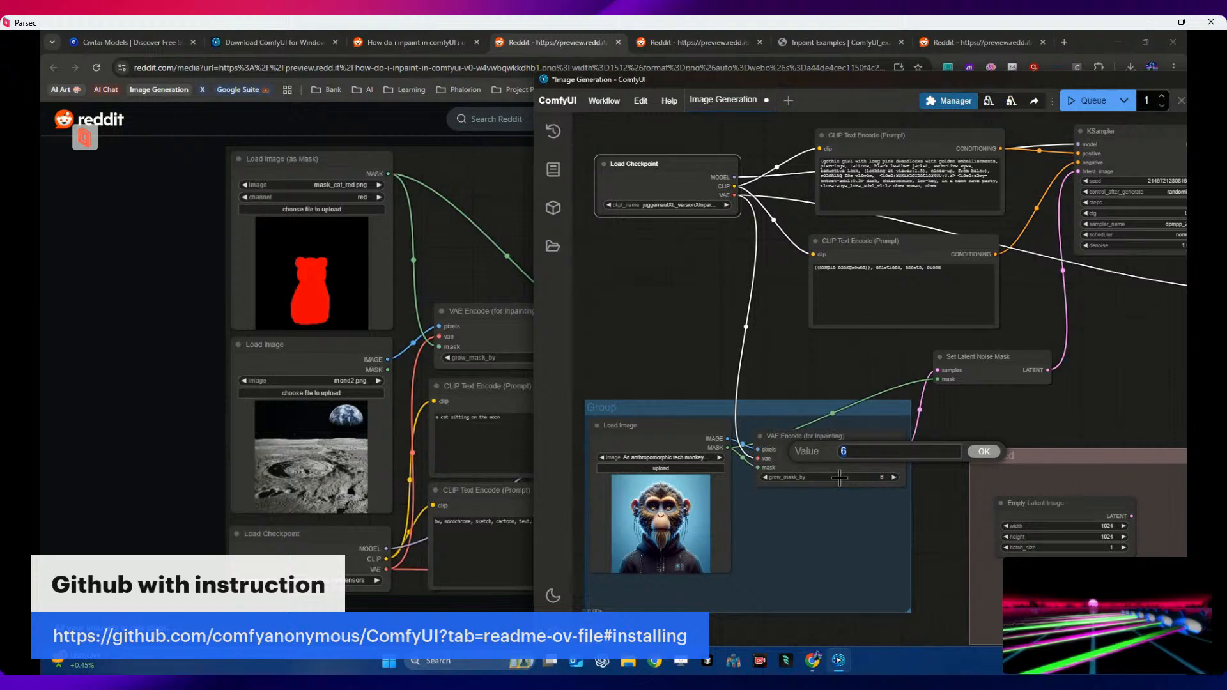
{"action": "type", "text": "5"}
{"action": "key", "text": "Return"}
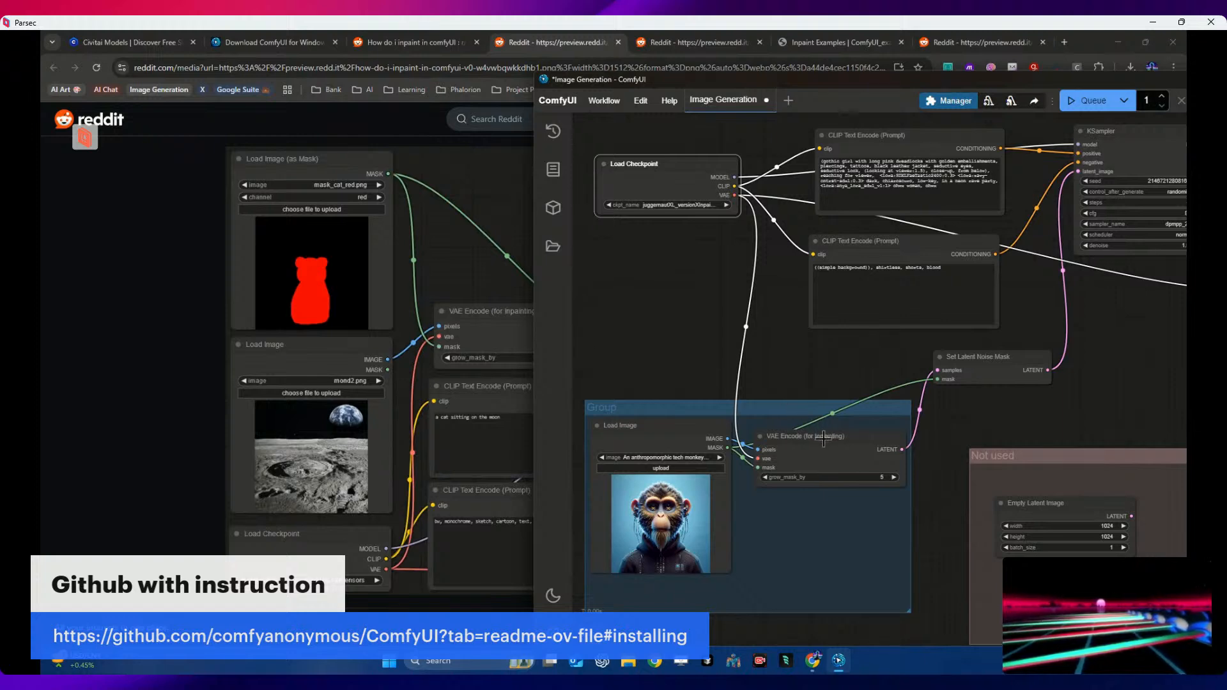
{"action": "left_click", "coordinate": [499, 324]}
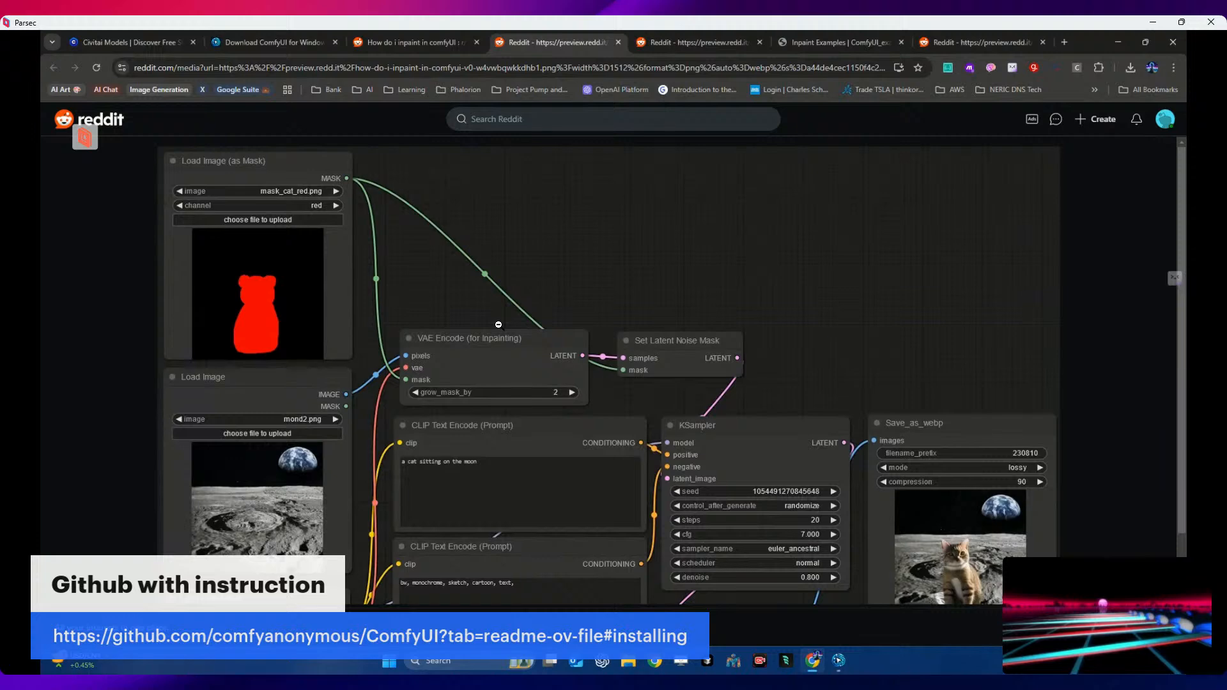
{"action": "left_click", "coordinate": [839, 661]}
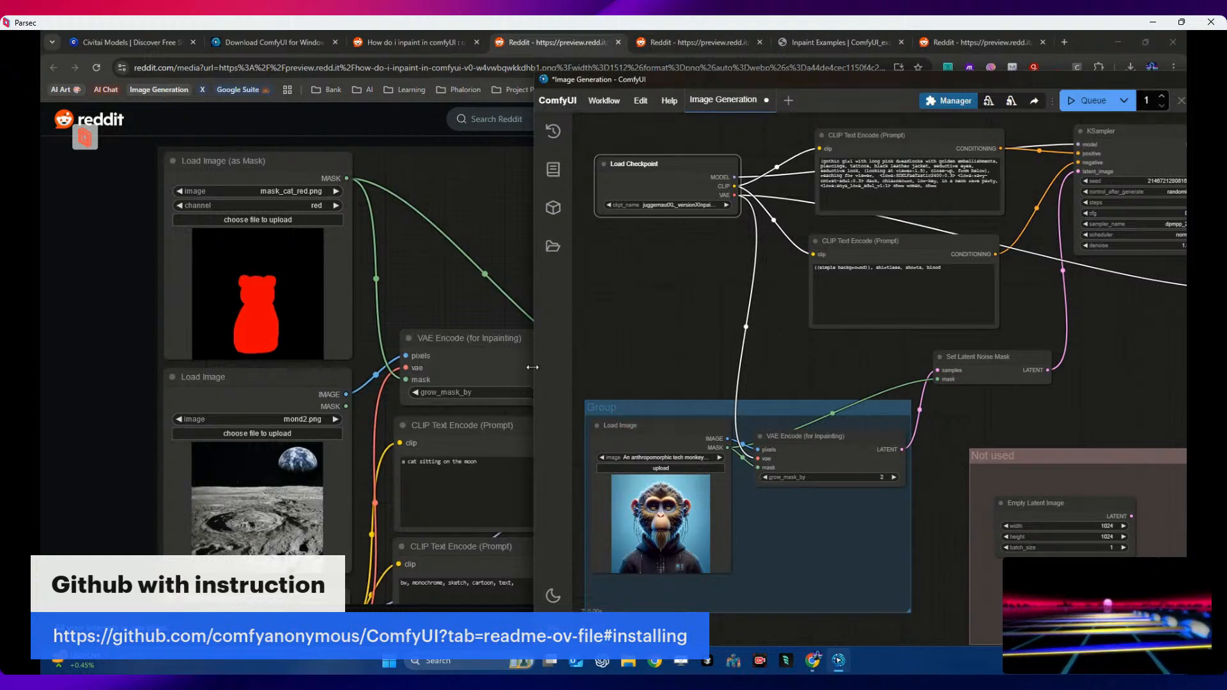
{"action": "left_click", "coordinate": [677, 417]}
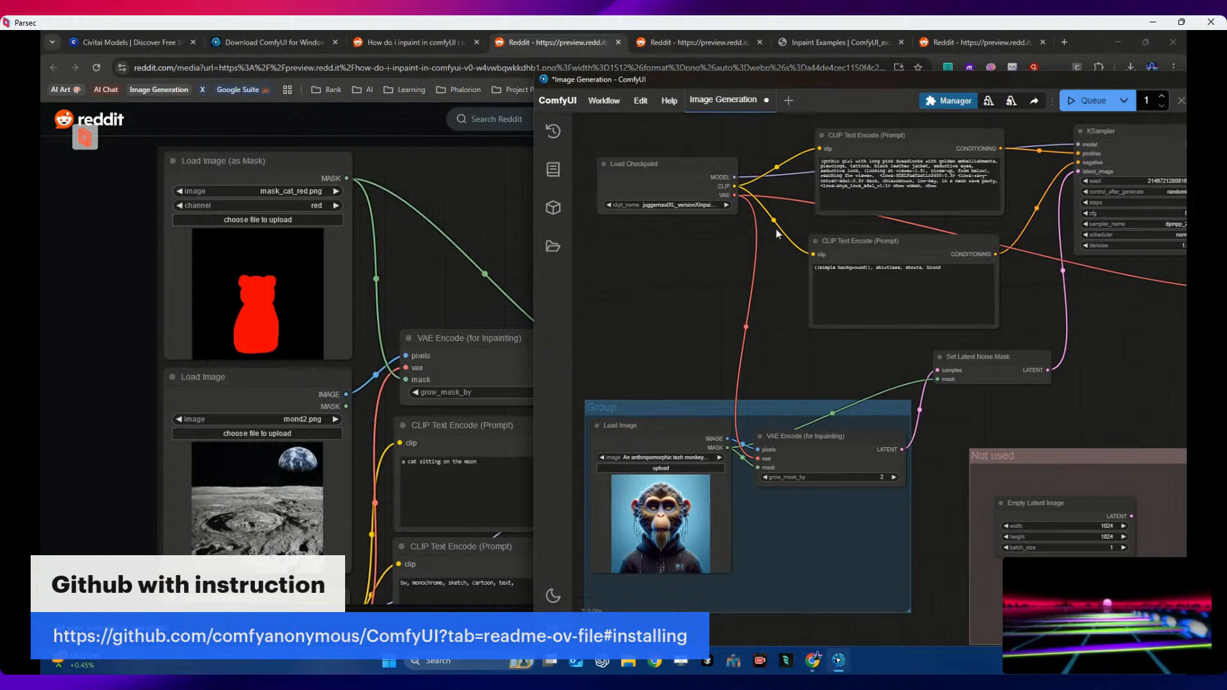
- Queue the inpainting workflow, maximize the ComfyUI window, and queue the workflow once more
{"action": "left_click", "coordinate": [1087, 101]}
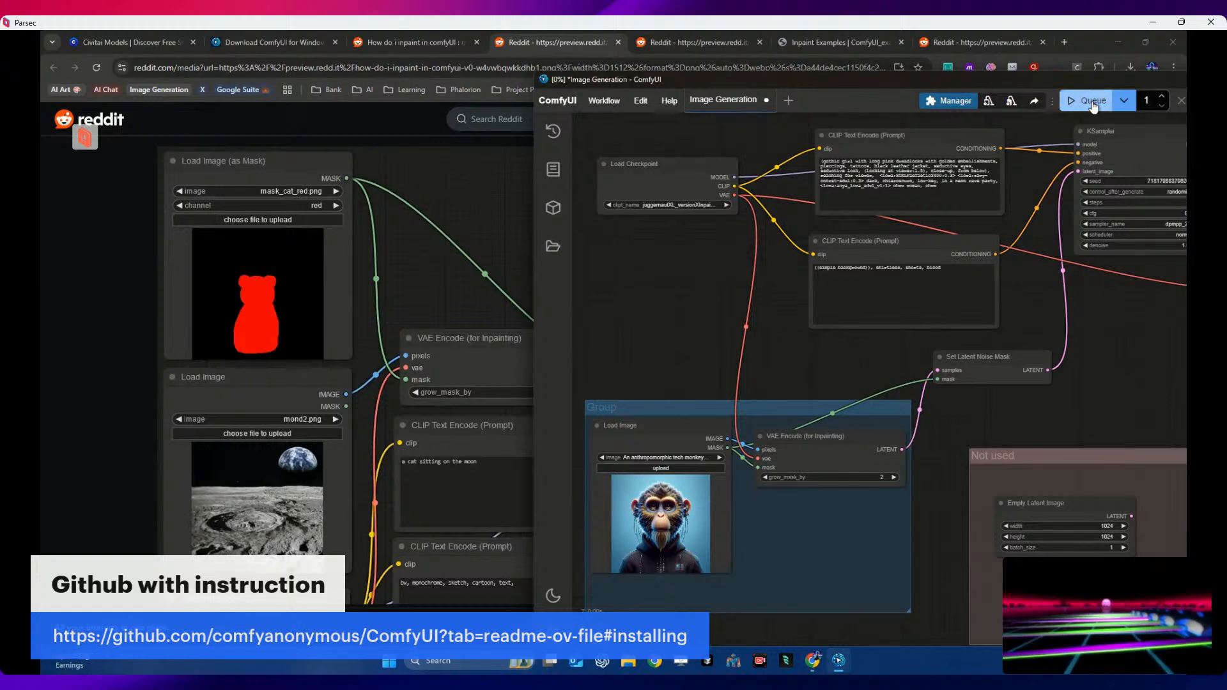
{"action": "left_click_drag", "start_coordinate": [1038, 83], "coordinate": [788, 41]}
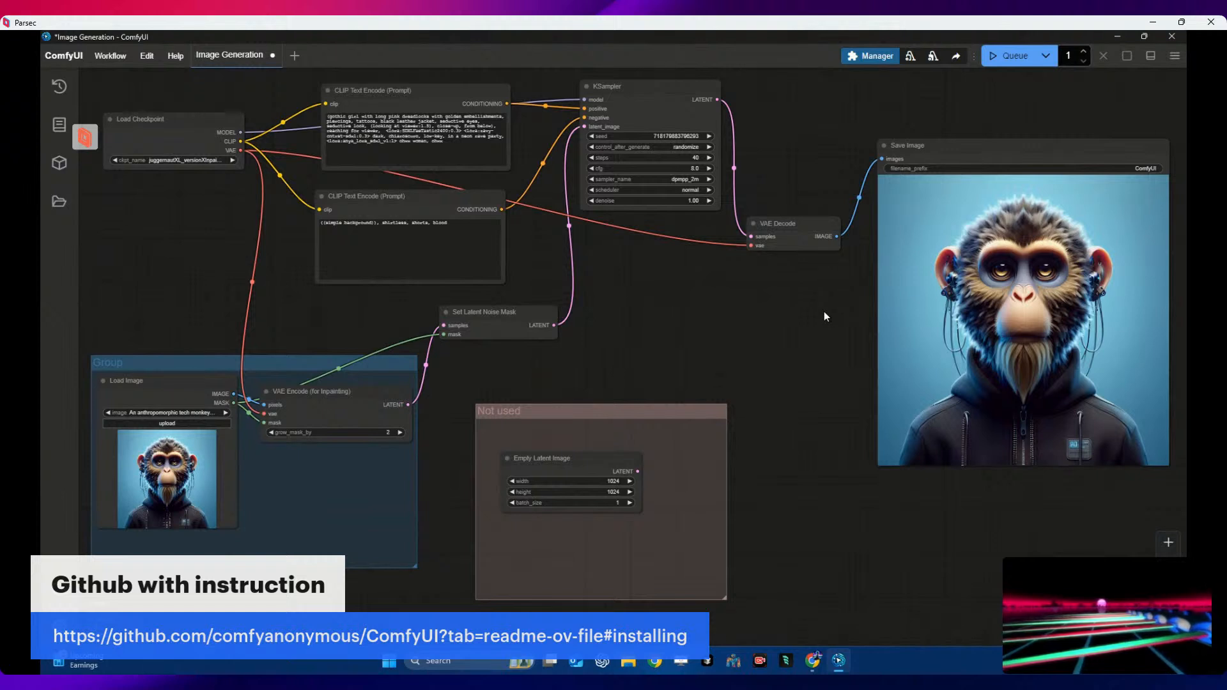
{"action": "left_click", "coordinate": [994, 59]}
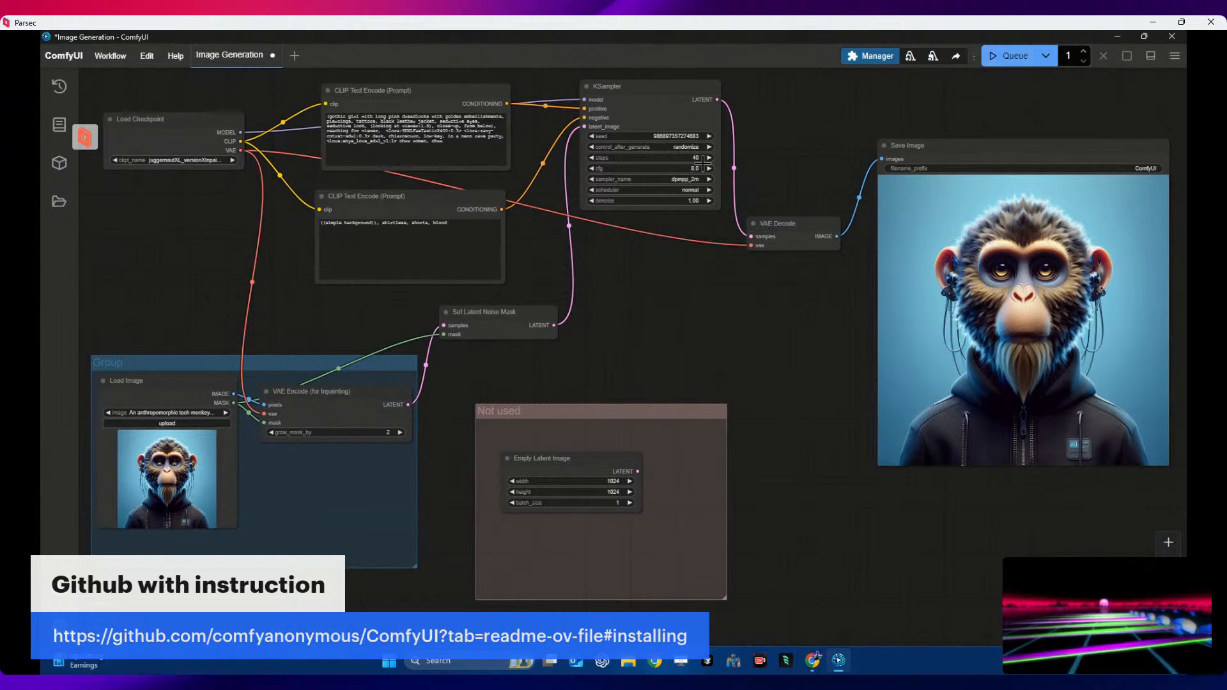
- Switch to Chrome and examine the node connections and KSampler settings in the Reddit reference workflow
{"action": "mouse_move", "coordinate": [839, 664]}
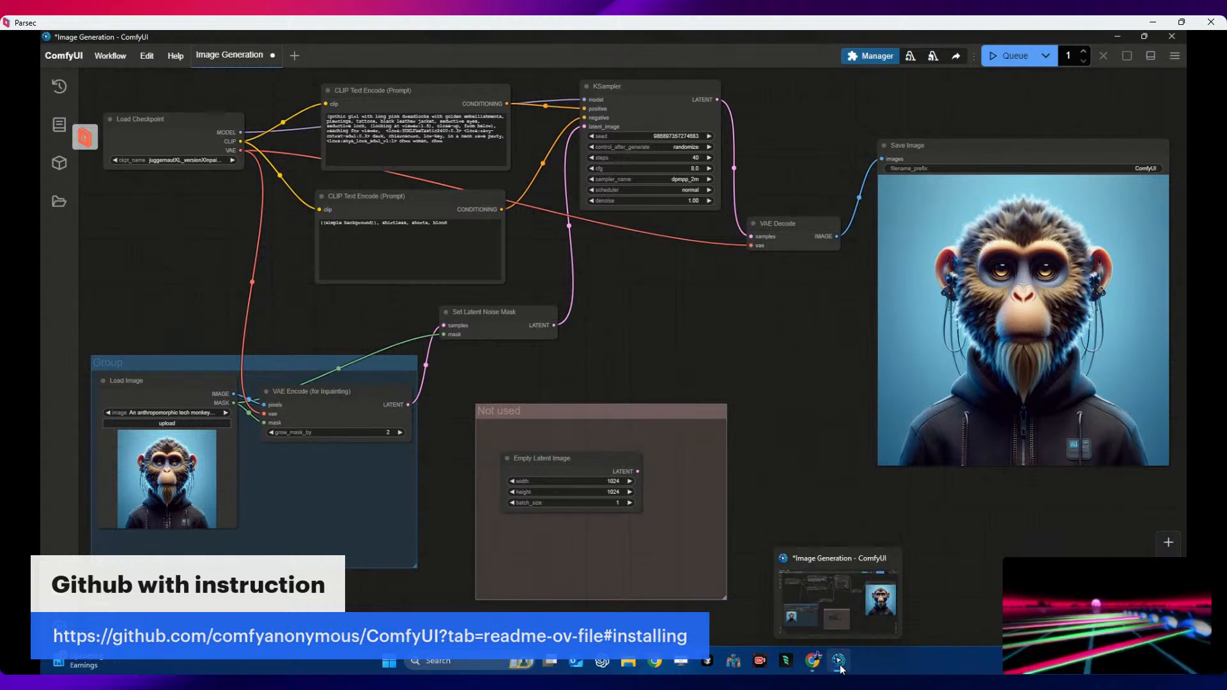
{"action": "left_click", "coordinate": [813, 661]}
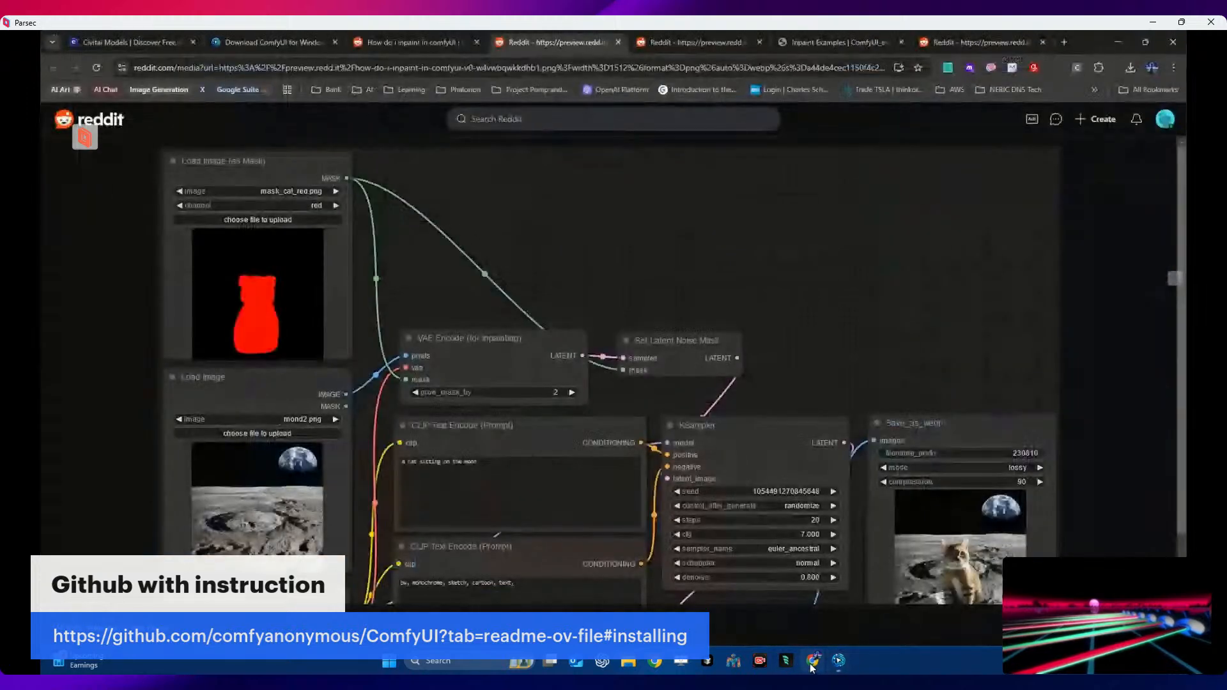
{"action": "scroll", "coordinate": [864, 404], "scroll_direction": "down", "scroll_amount": 1}
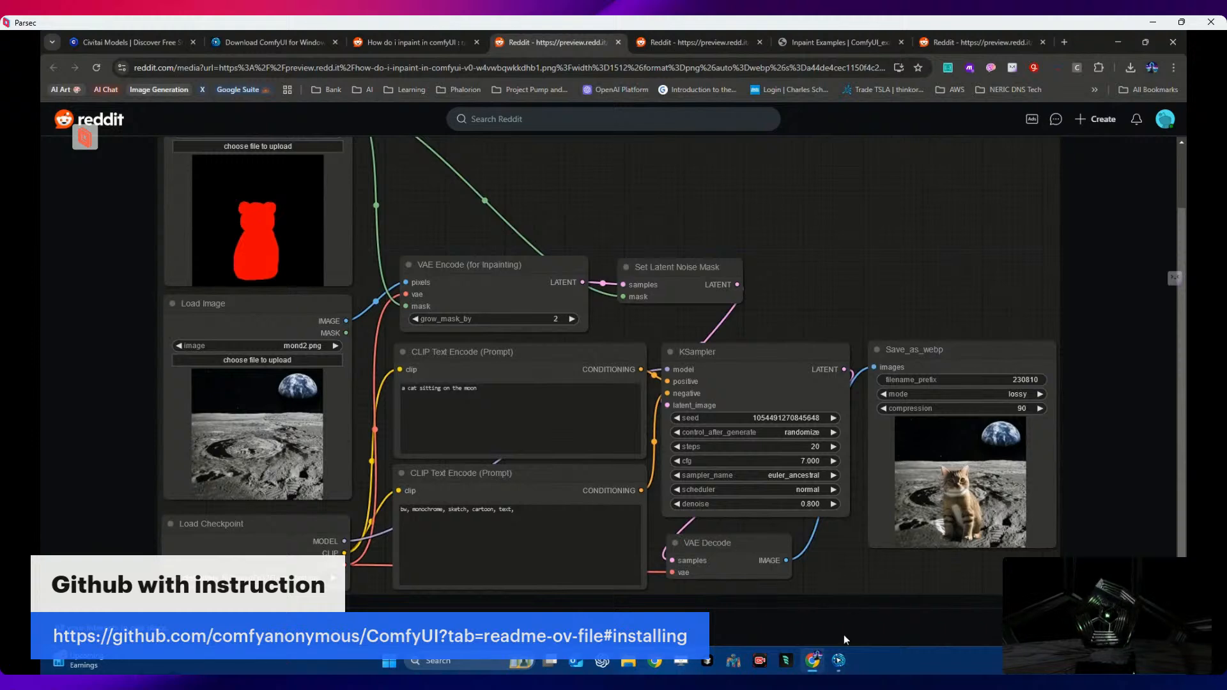
- Return to ComfyUI and queue the workflow with grow_mask_by set to 3, and again with it set to 1
{"action": "left_click", "coordinate": [840, 661]}
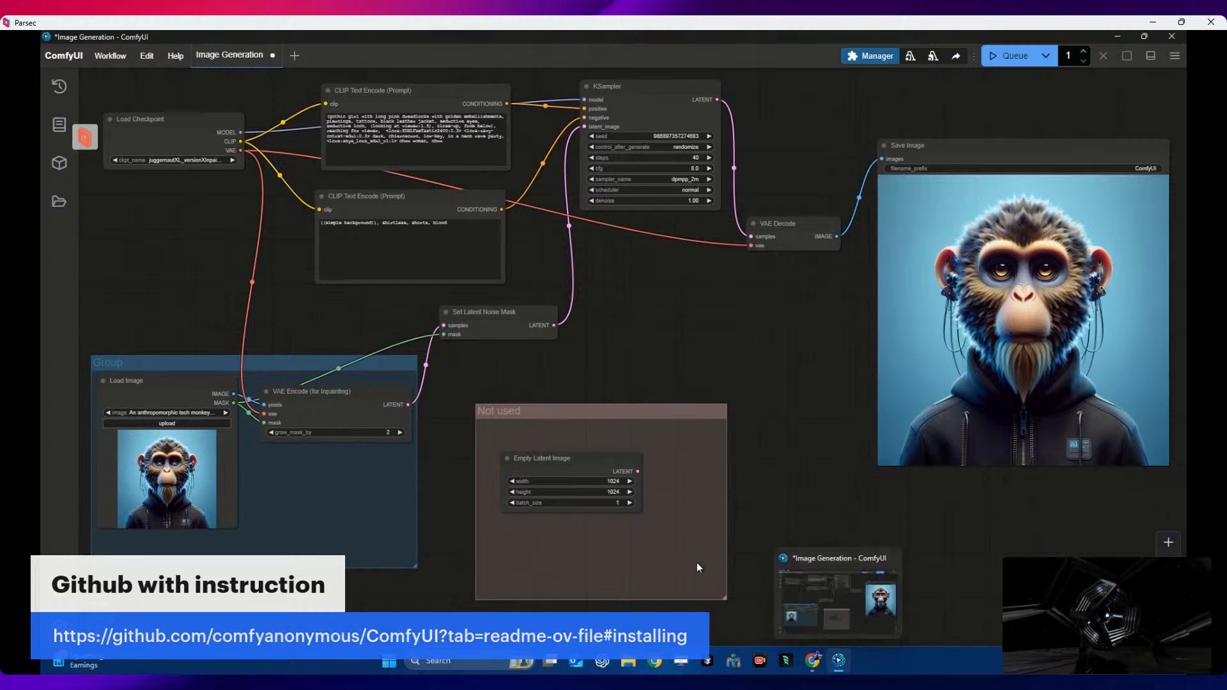
{"action": "left_click", "coordinate": [399, 433]}
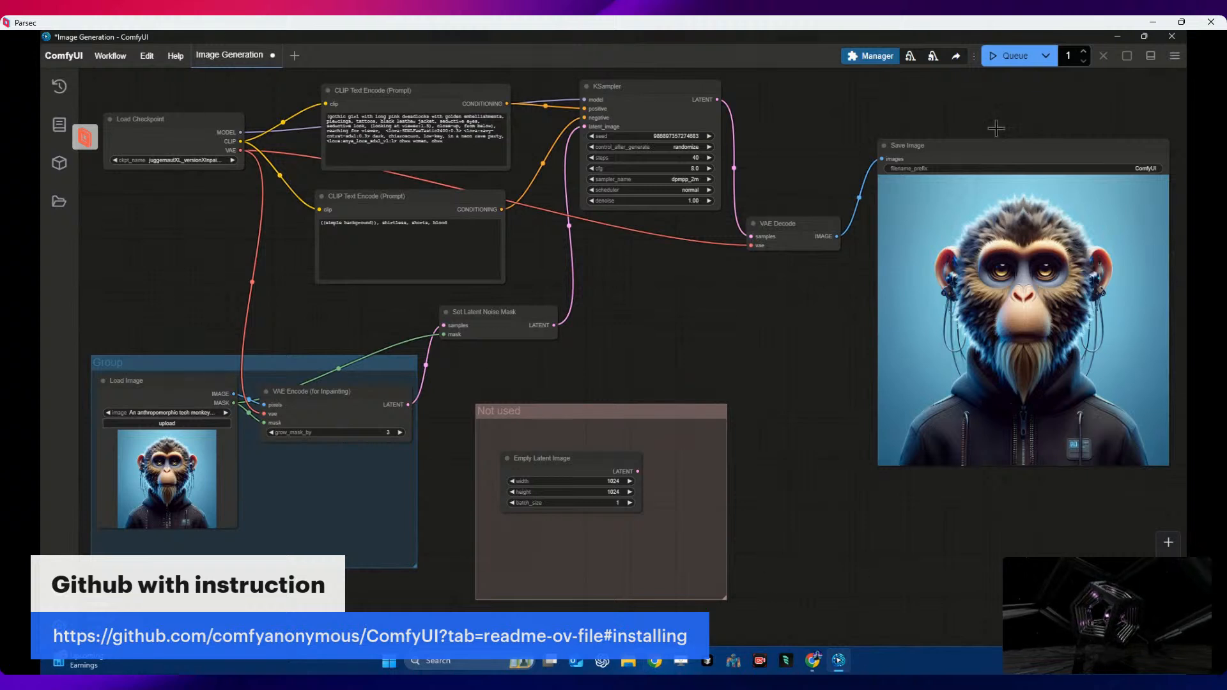
{"action": "left_click", "coordinate": [1011, 57]}
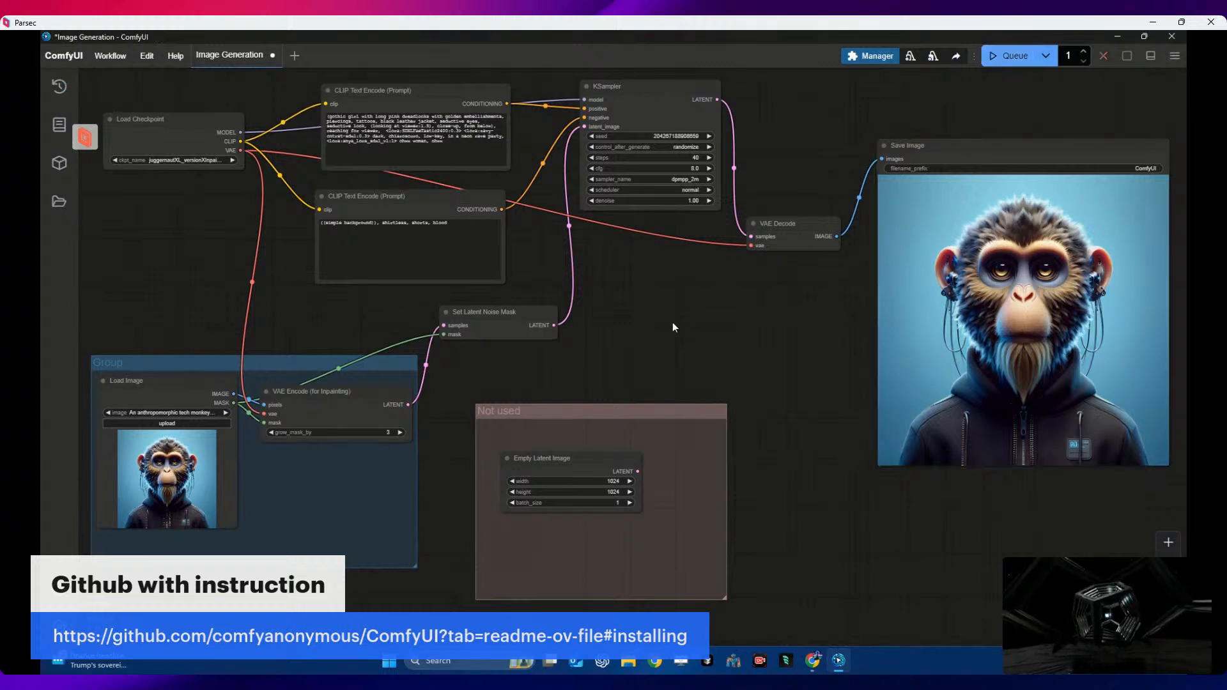
{"action": "left_click", "coordinate": [438, 160]}
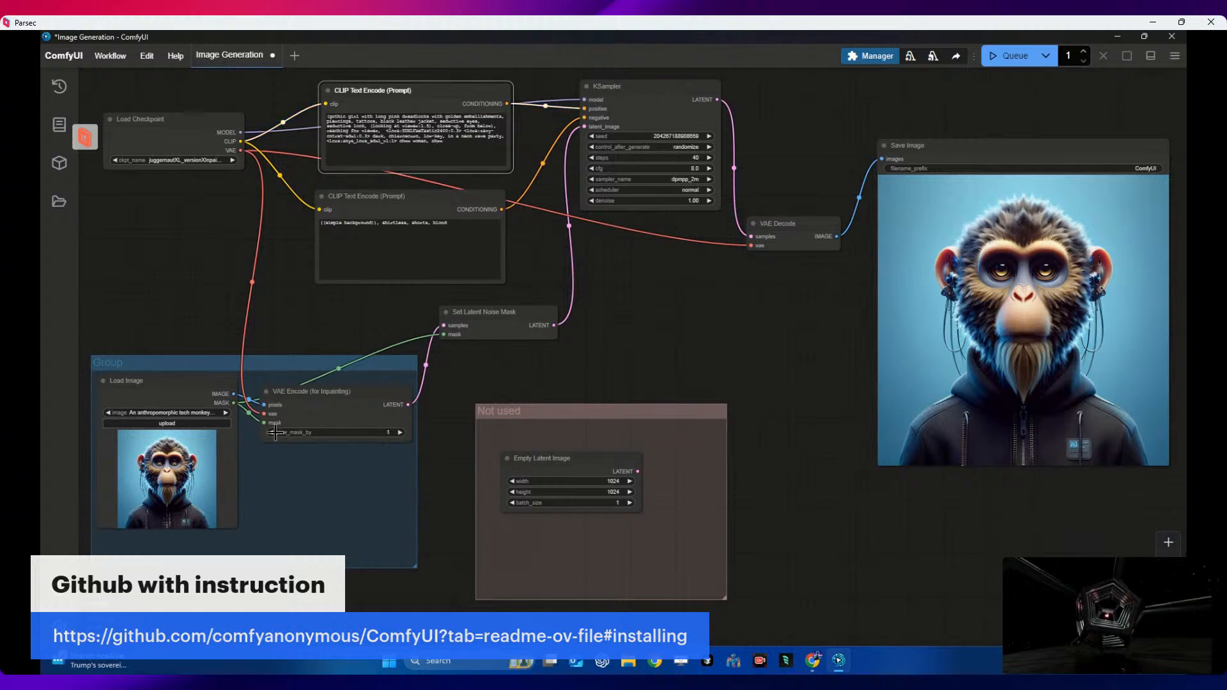
{"action": "left_click", "coordinate": [1008, 63]}
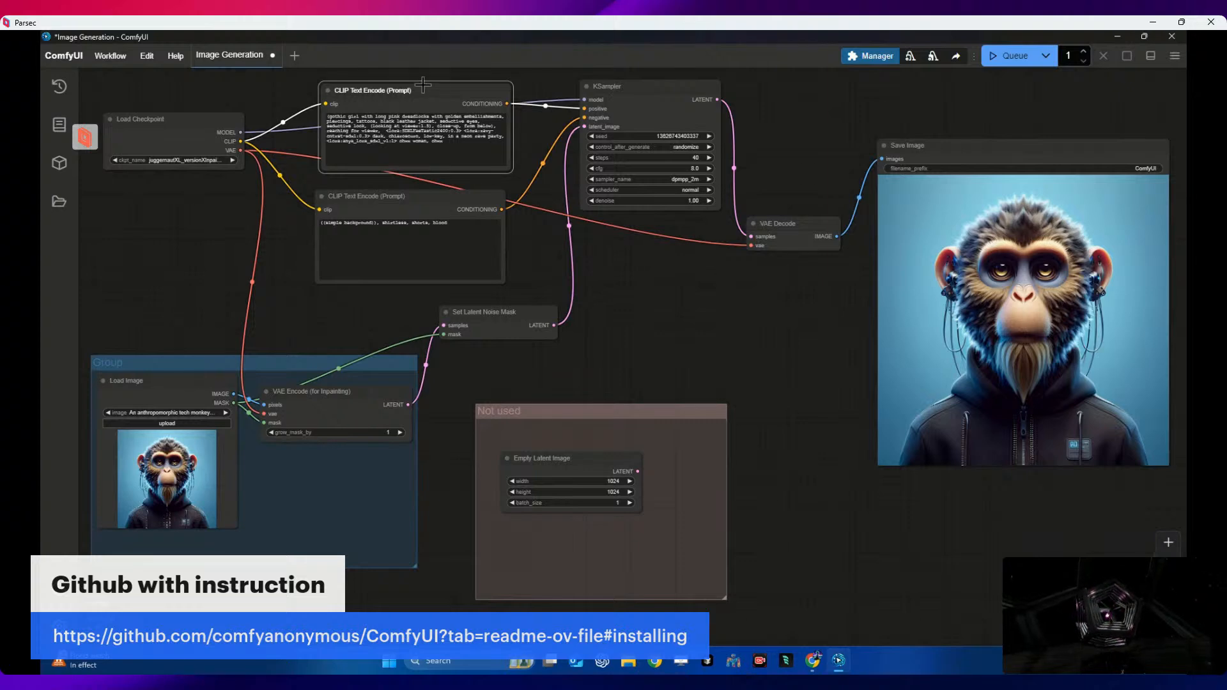
- Switch to Chrome, recheck the Reddit reference workflow, and browse the Civitai models page with the Early Access filter turned on and back off
{"action": "left_click", "coordinate": [814, 664]}
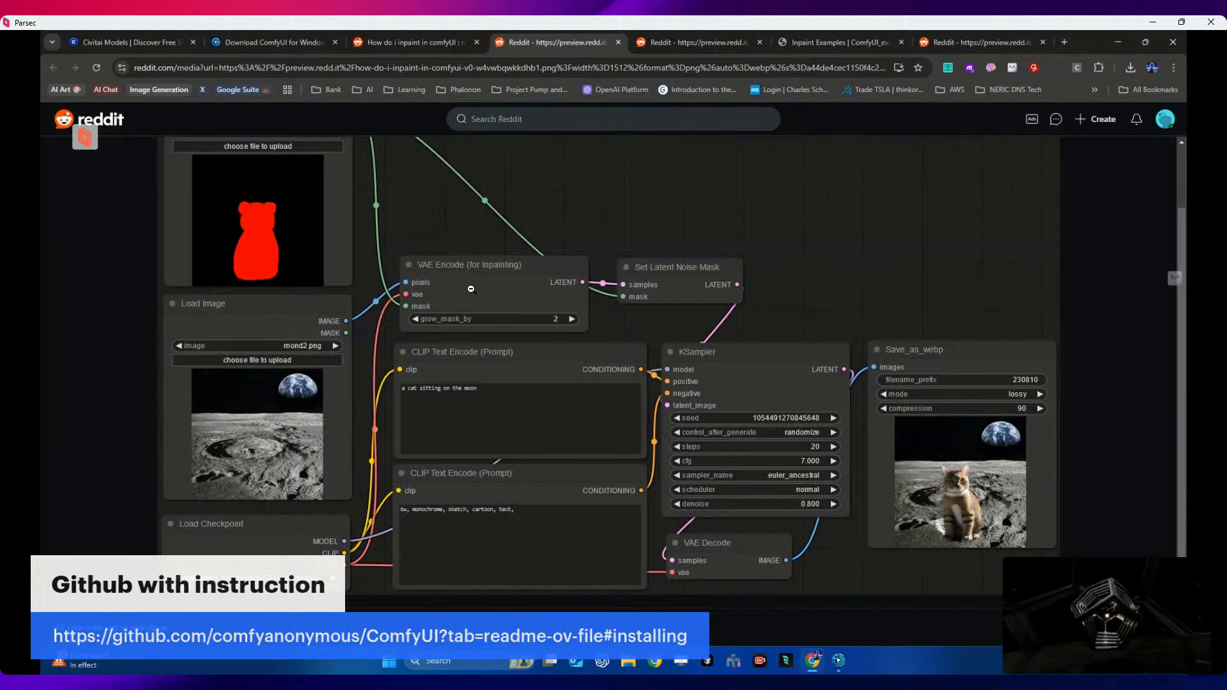
{"action": "scroll", "coordinate": [470, 307], "scroll_direction": "up", "scroll_amount": 1}
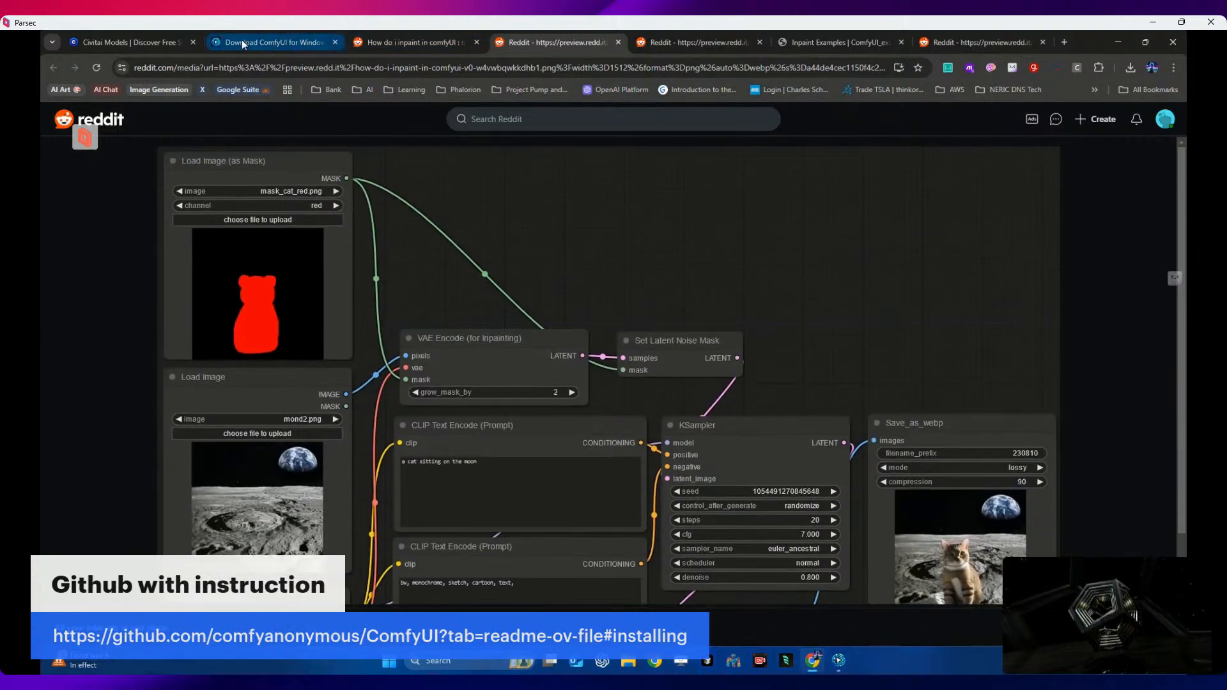
{"action": "left_click", "coordinate": [134, 42]}
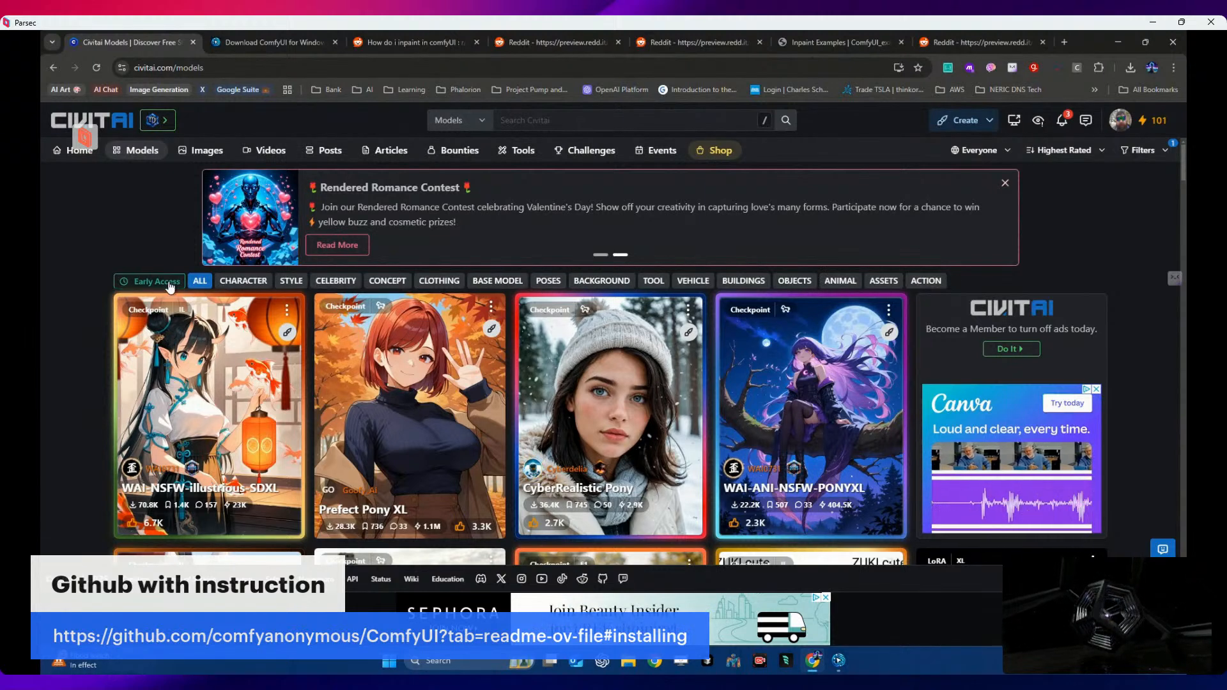
{"action": "left_click", "coordinate": [170, 285]}
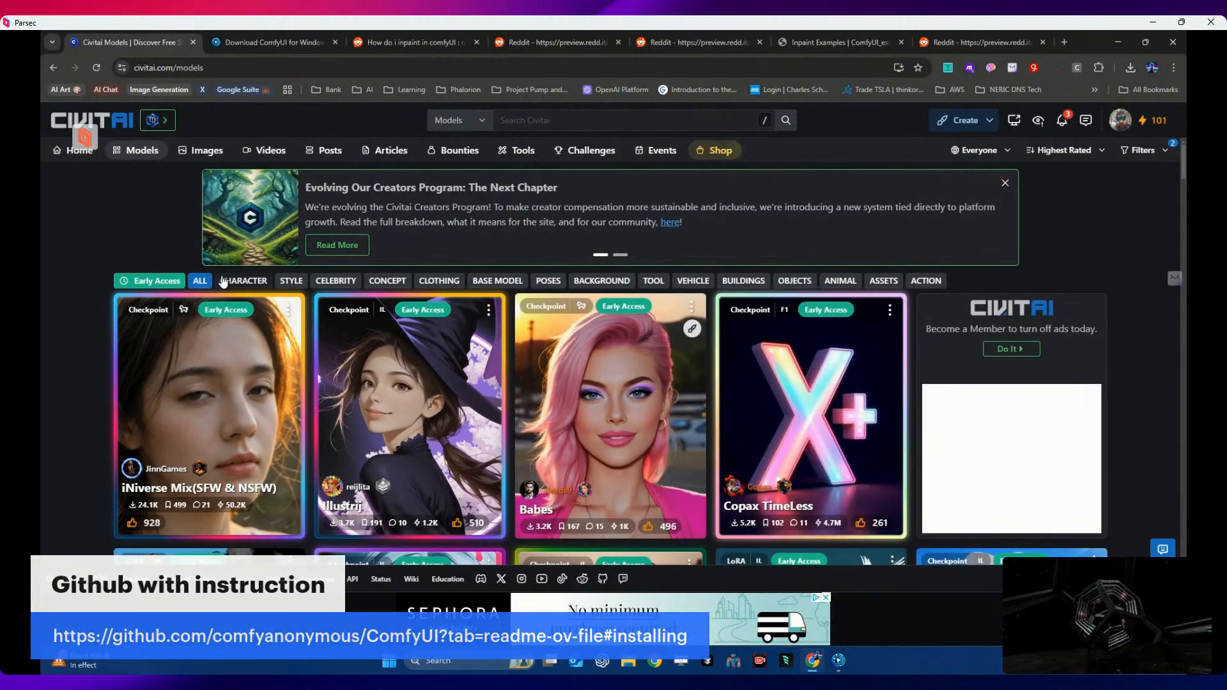
{"action": "scroll", "coordinate": [789, 395], "scroll_direction": "down", "scroll_amount": 3}
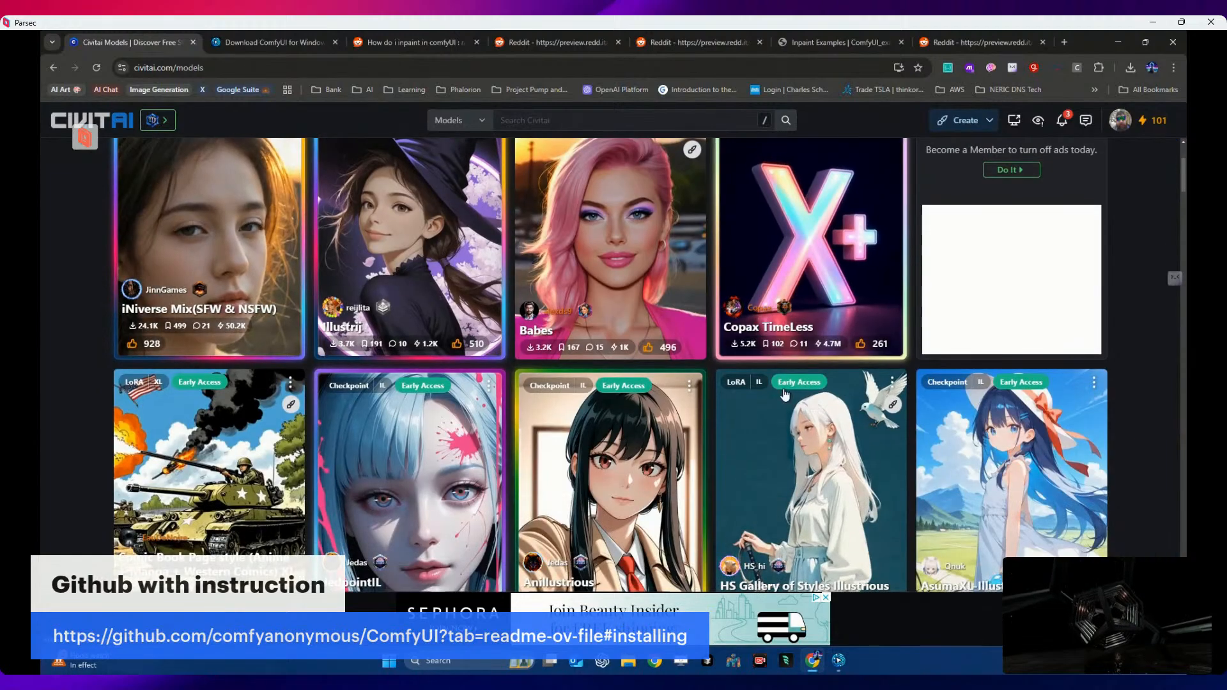
{"action": "scroll", "coordinate": [789, 394], "scroll_direction": "down", "scroll_amount": 3}
{"action": "scroll", "coordinate": [754, 385], "scroll_direction": "down", "scroll_amount": 3}
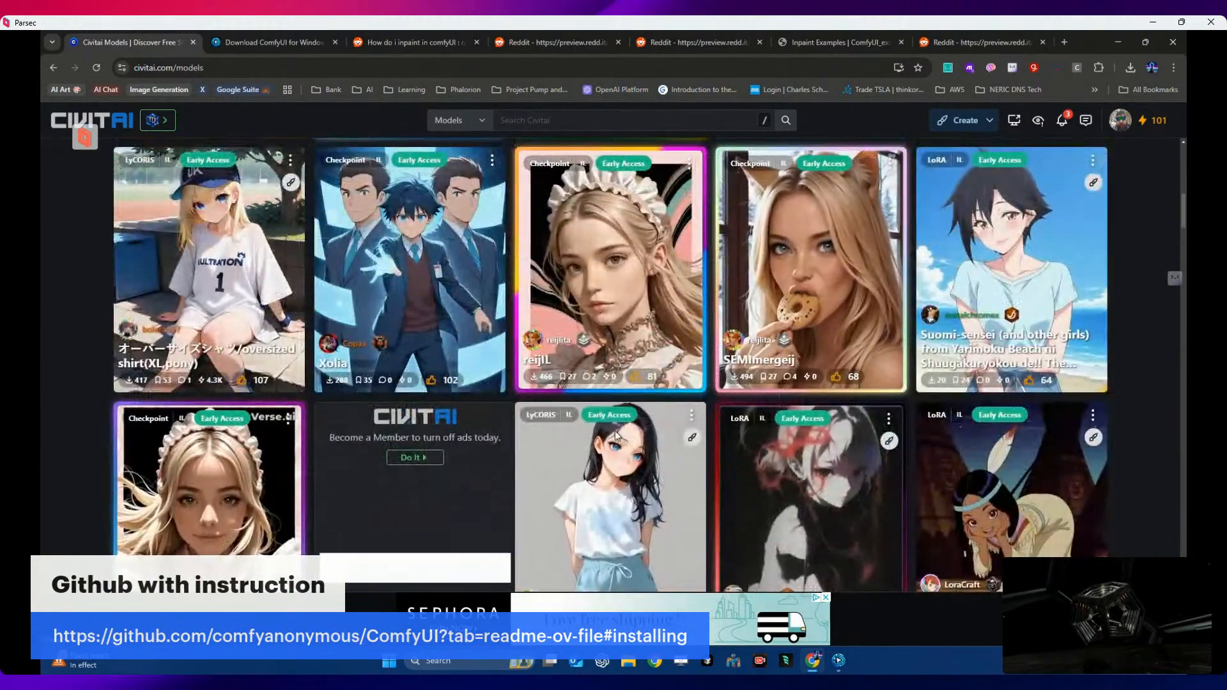
{"action": "scroll", "coordinate": [617, 436], "scroll_direction": "up", "scroll_amount": 10}
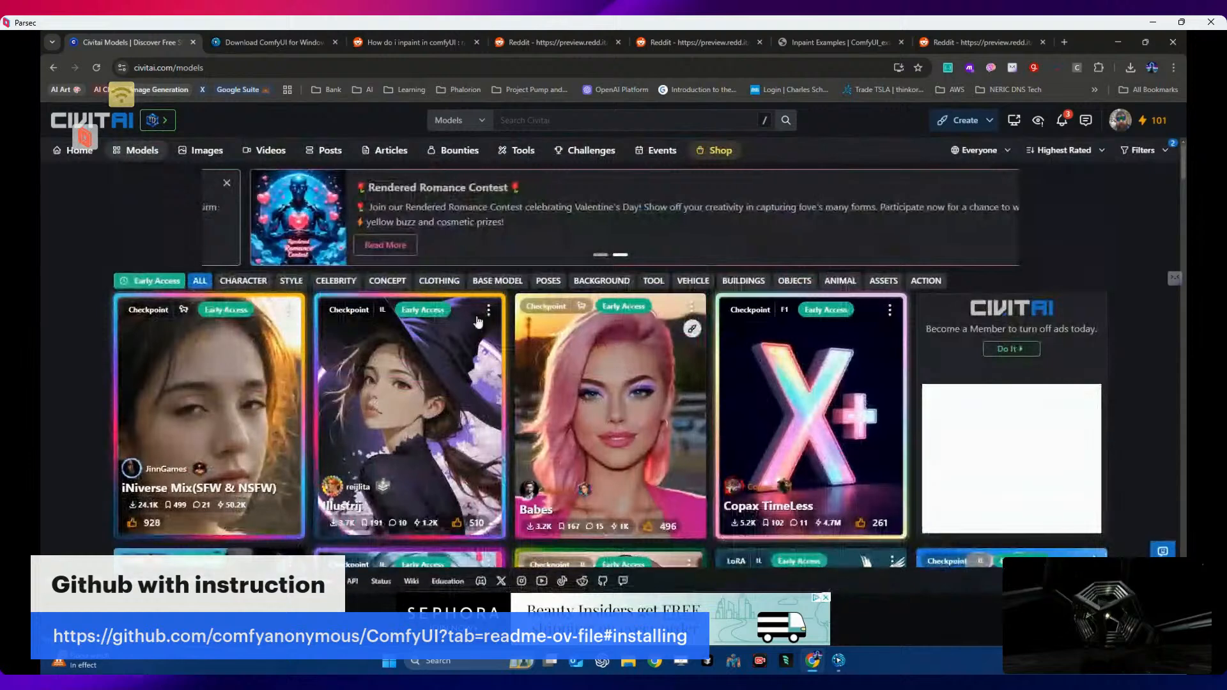
{"action": "left_click", "coordinate": [202, 285]}
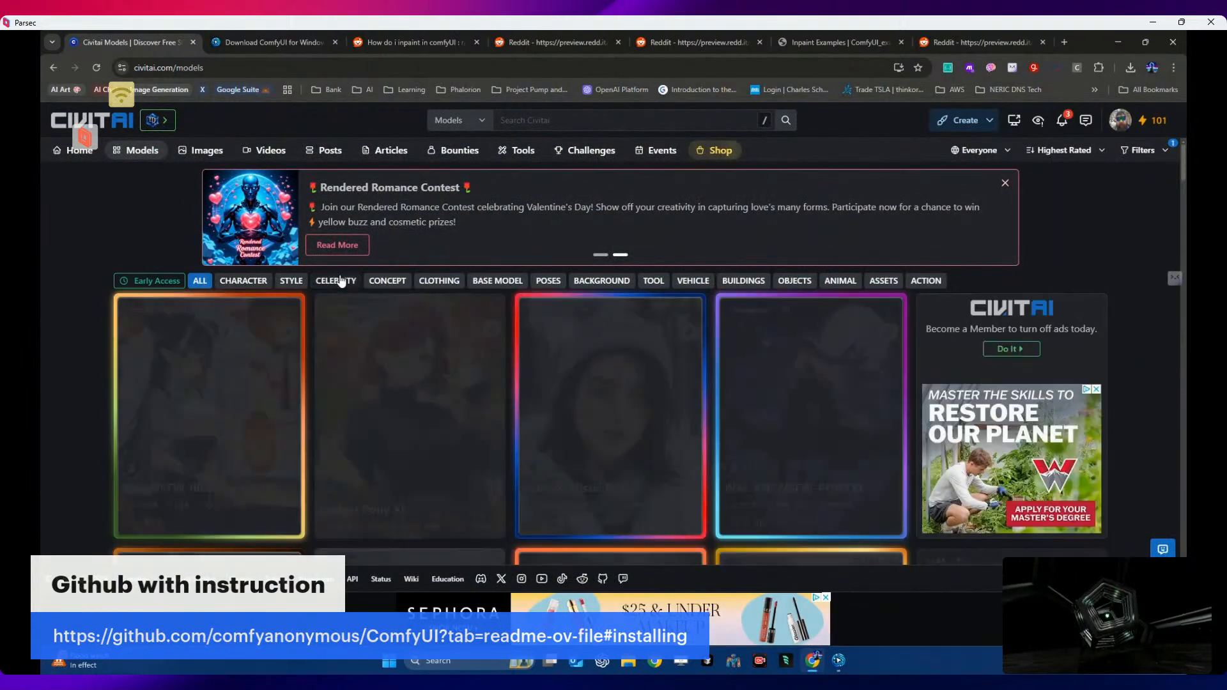
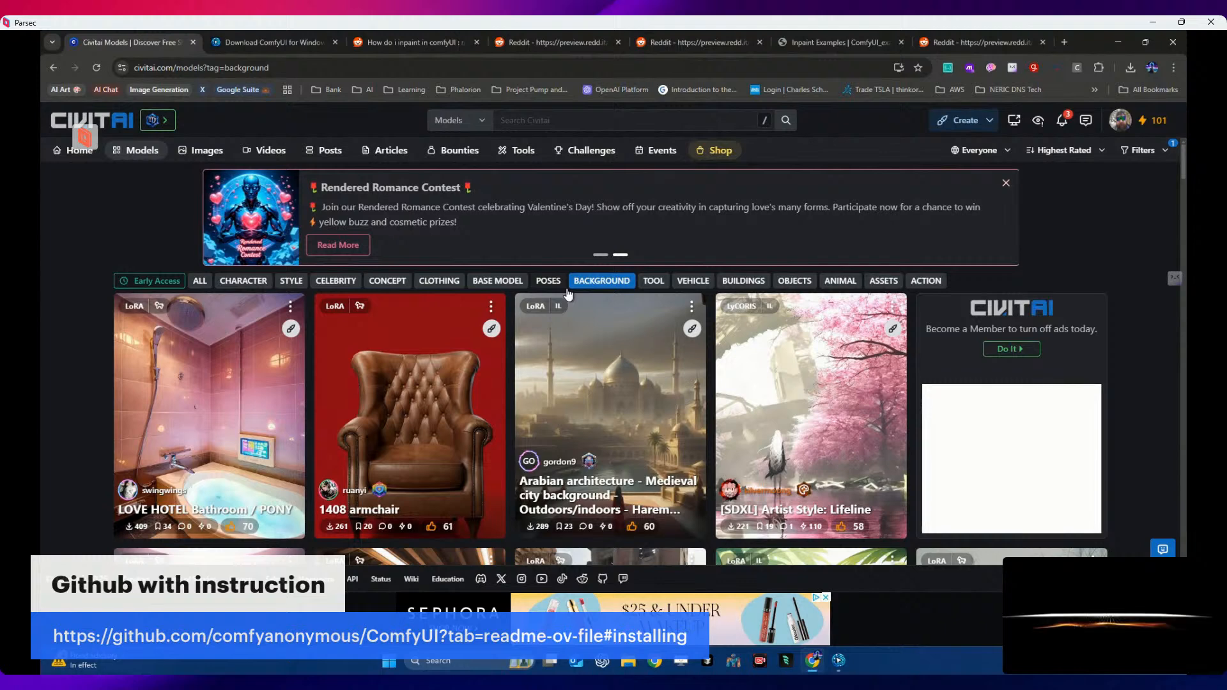
- Browse the Civitai models in the Background, Objects, Celebrity and Character categories
{"action": "scroll", "coordinate": [638, 318], "scroll_direction": "down", "scroll_amount": 2}
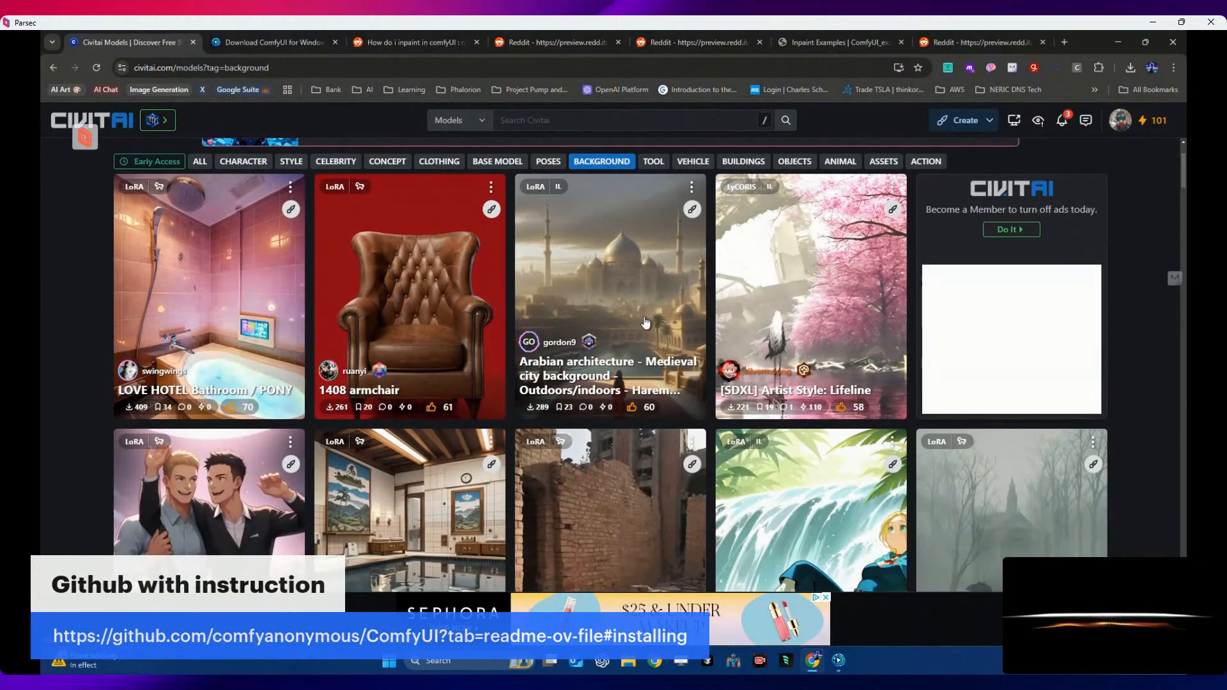
{"action": "scroll", "coordinate": [646, 322], "scroll_direction": "down", "scroll_amount": 1}
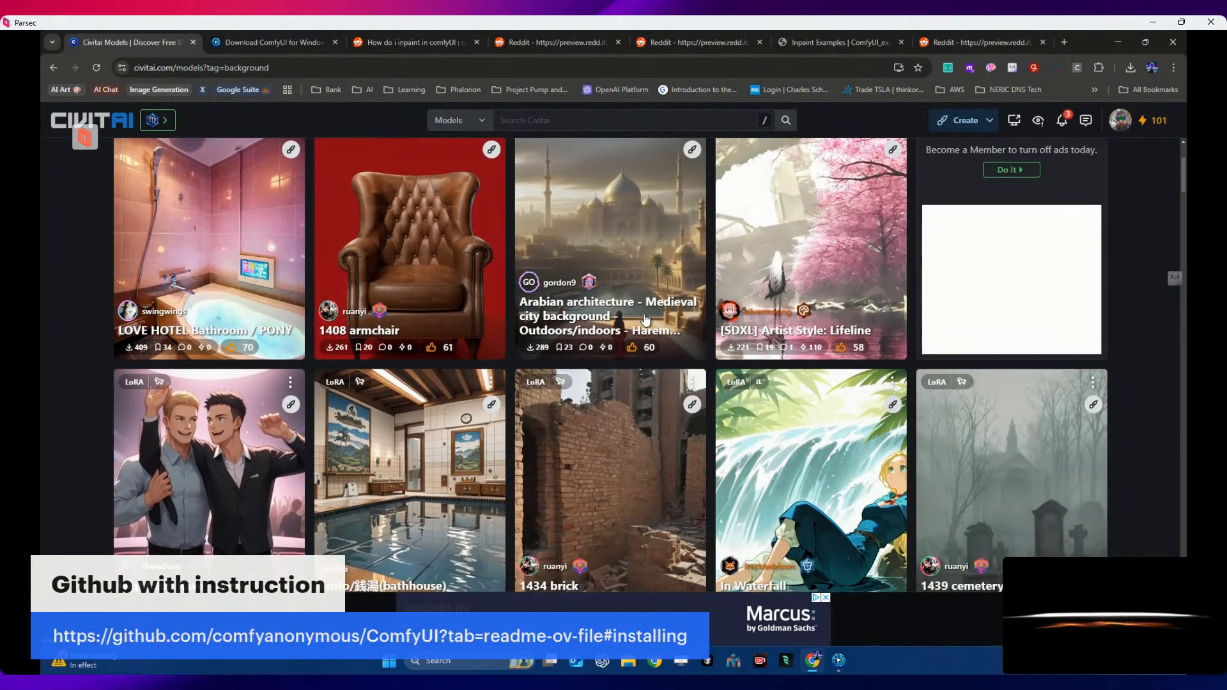
{"action": "scroll", "coordinate": [646, 322], "scroll_direction": "up", "scroll_amount": 3}
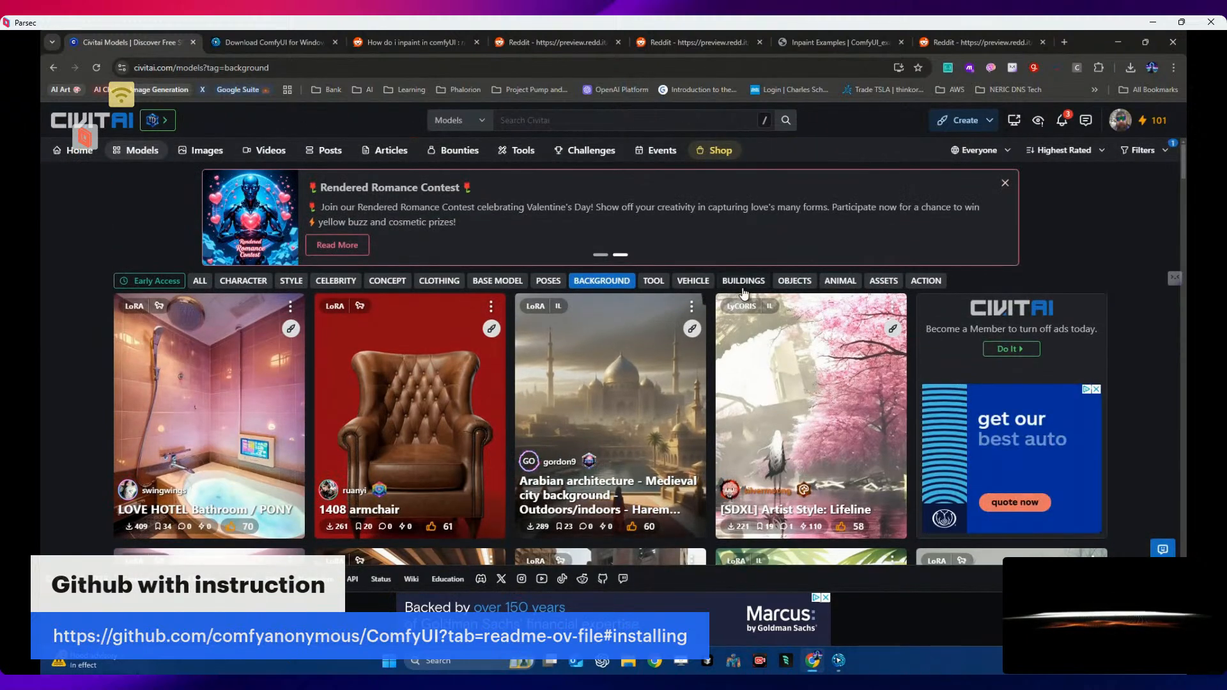
{"action": "left_click", "coordinate": [796, 286]}
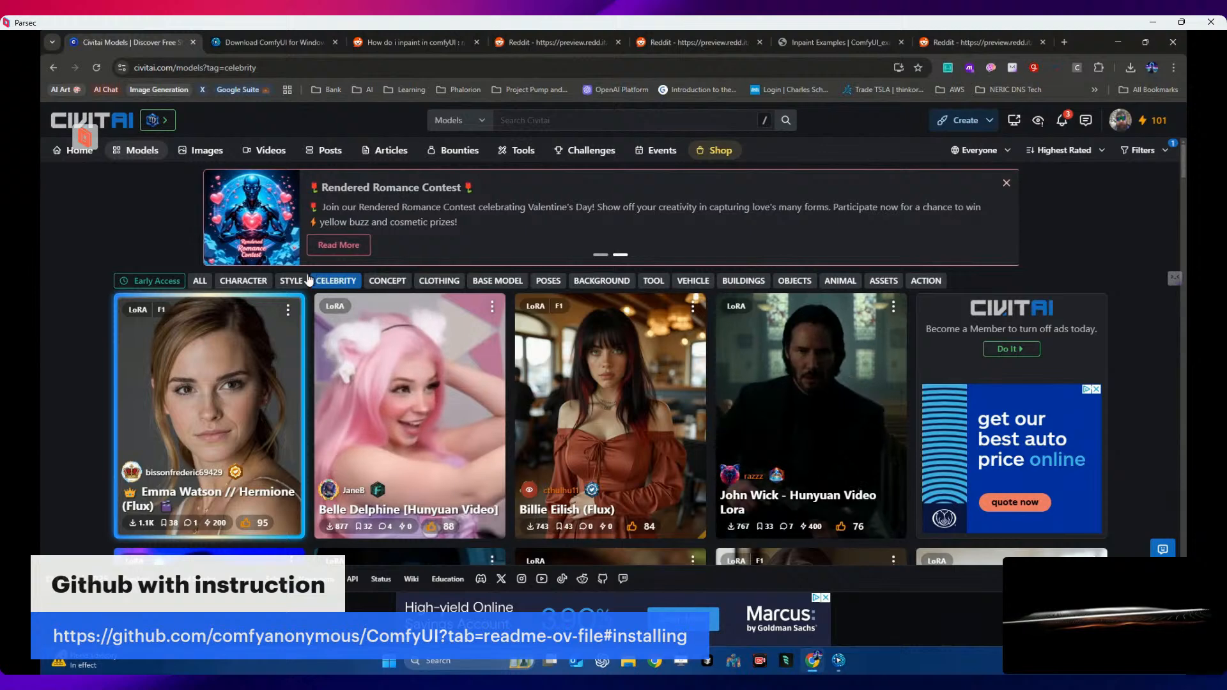
{"action": "left_click", "coordinate": [245, 287]}
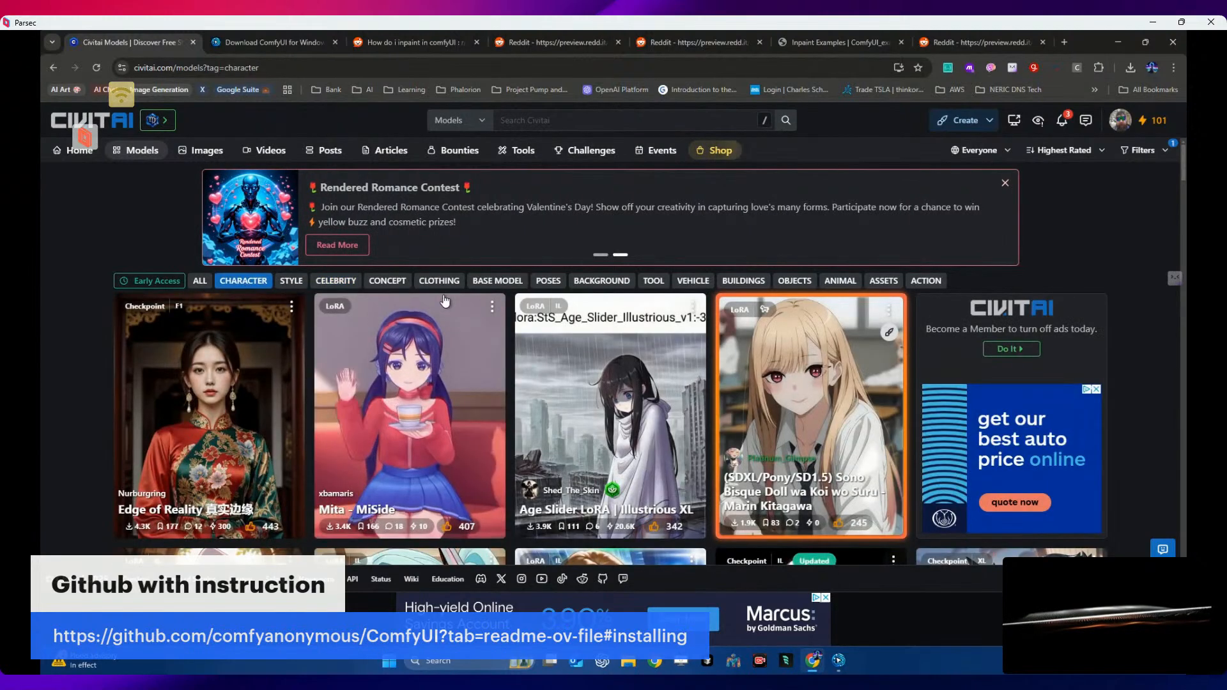
{"action": "scroll", "coordinate": [491, 306], "scroll_direction": "down", "scroll_amount": 1}
{"action": "scroll", "coordinate": [491, 306], "scroll_direction": "down", "scroll_amount": 5}
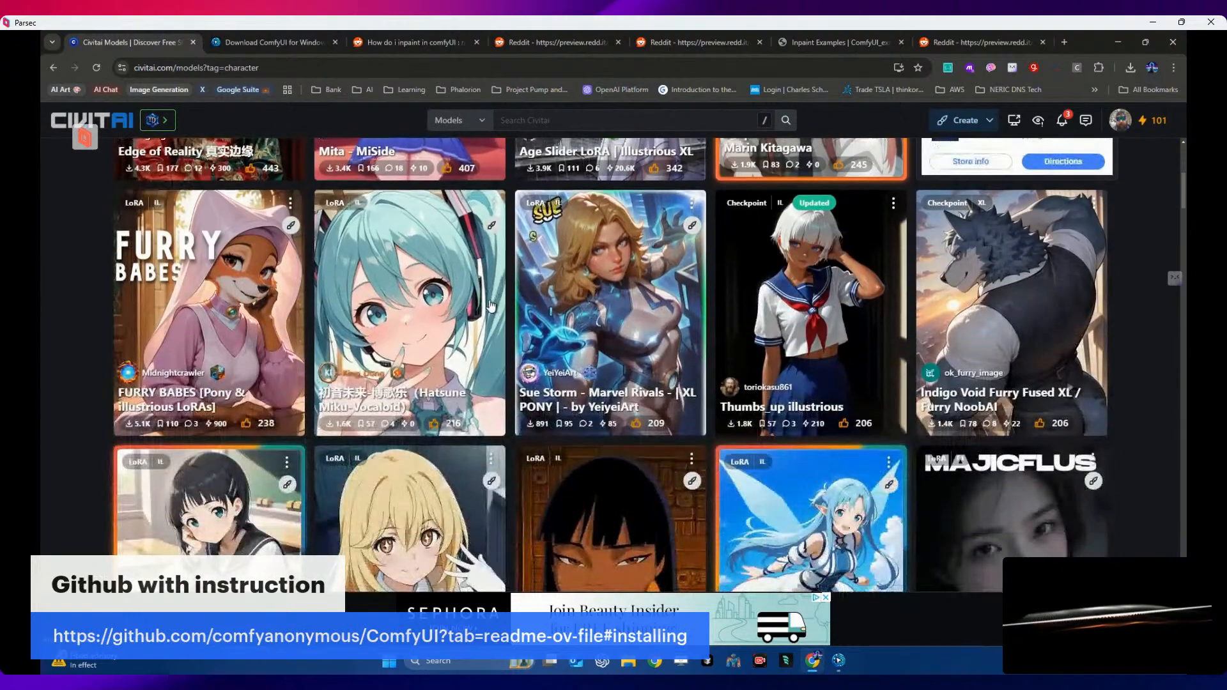
- Browse the Civitai models in the Character and All categories and open the Midjourney V6.1 meets FLUX model page
{"action": "scroll", "coordinate": [491, 305], "scroll_direction": "down", "scroll_amount": 10}
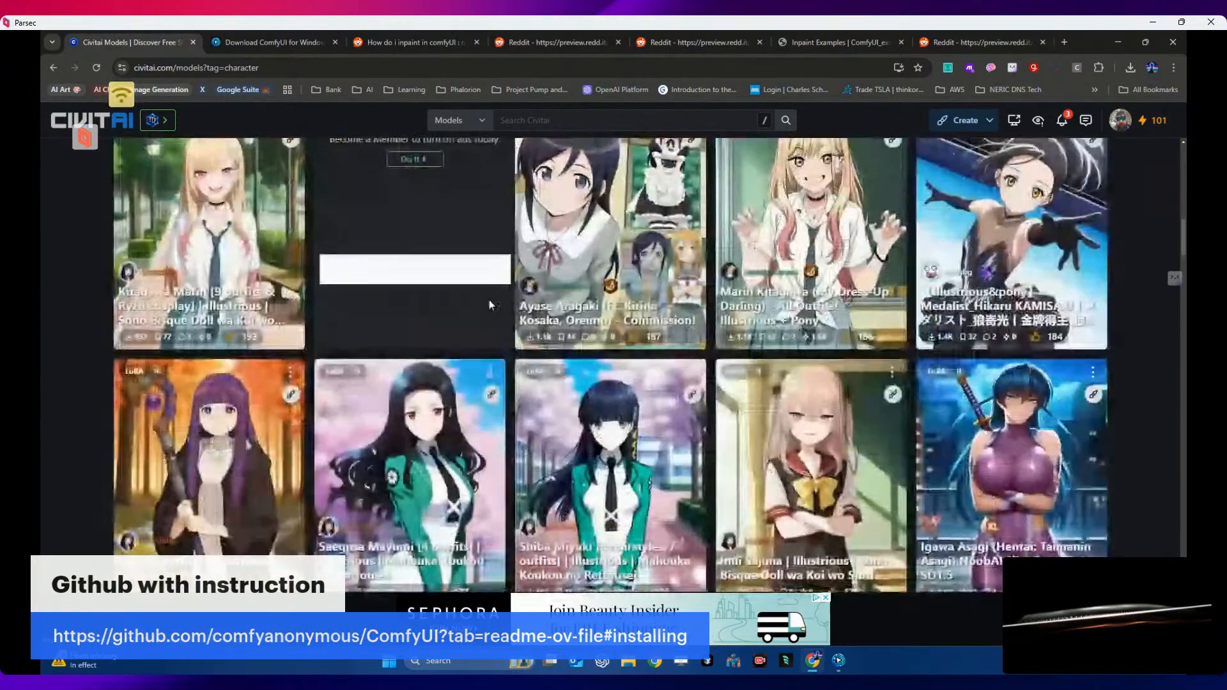
{"action": "scroll", "coordinate": [491, 306], "scroll_direction": "up", "scroll_amount": 12}
{"action": "scroll", "coordinate": [491, 305], "scroll_direction": "up", "scroll_amount": 5}
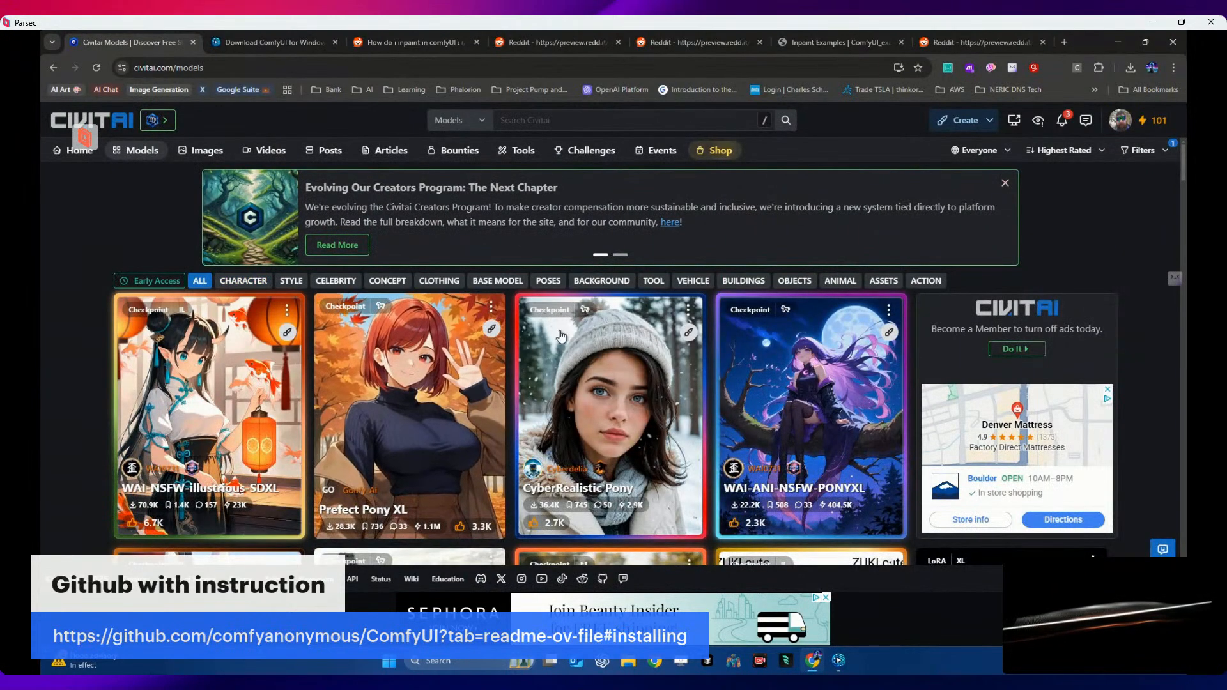
{"action": "scroll", "coordinate": [627, 371], "scroll_direction": "down", "scroll_amount": 10}
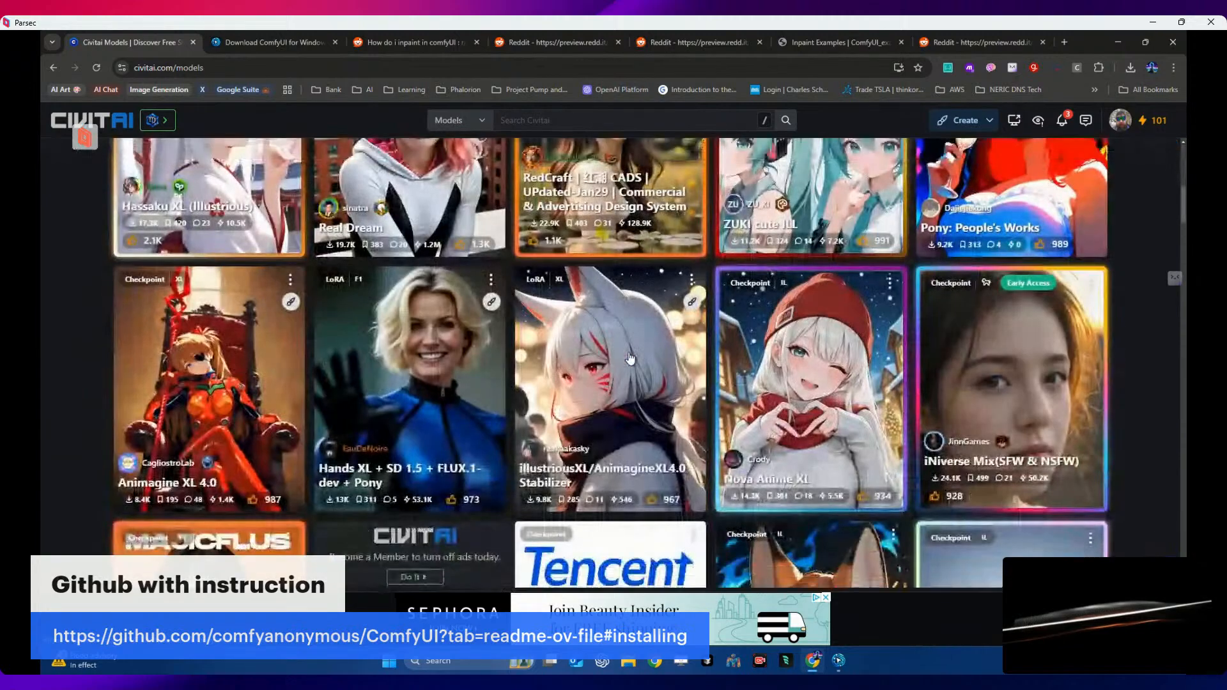
{"action": "scroll", "coordinate": [630, 357], "scroll_direction": "down", "scroll_amount": 4}
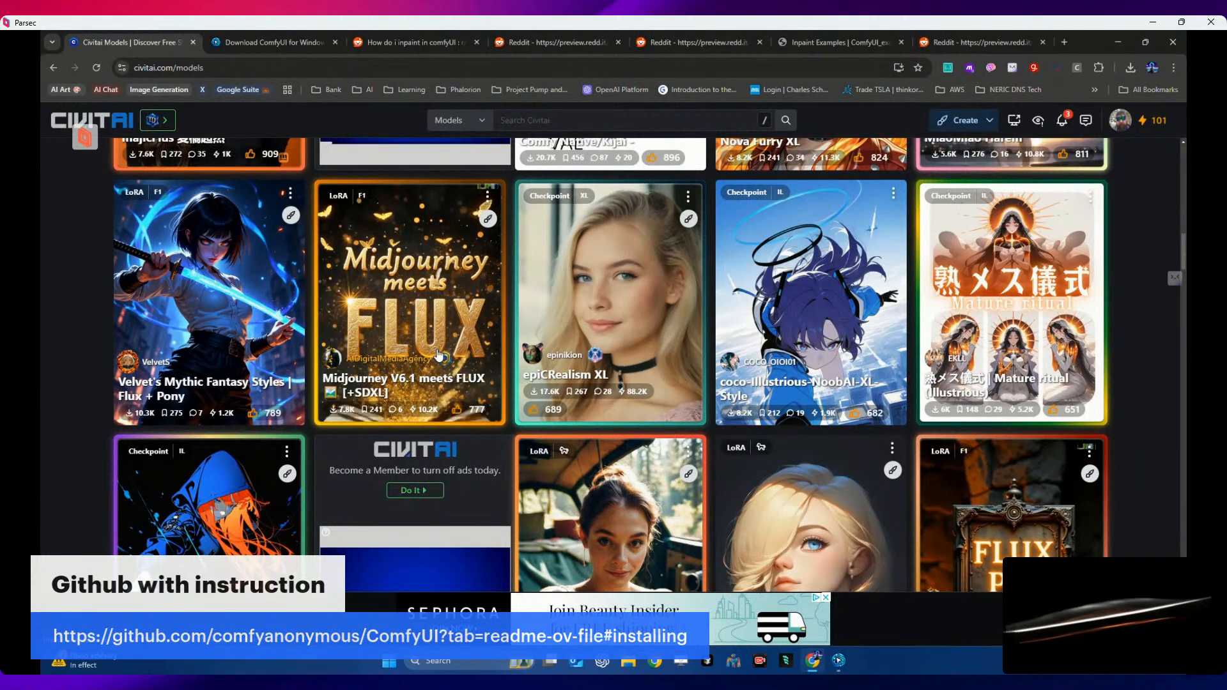
{"action": "left_click", "coordinate": [416, 351]}
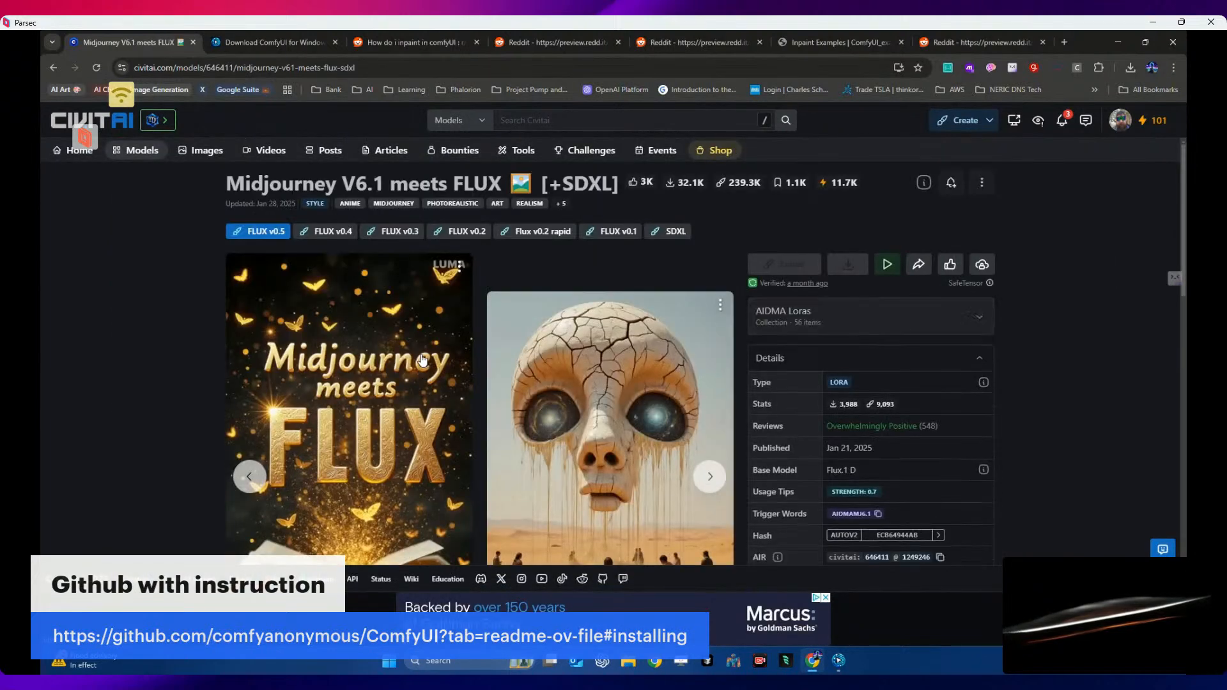
- Check the first sample images and download the FLUX v0.5 LoRA as aidmaMJ6.1-FLUX-v0.5.safetensors into ComfyUI's models/checkpoints folder
{"action": "scroll", "coordinate": [423, 365], "scroll_direction": "down", "scroll_amount": 4}
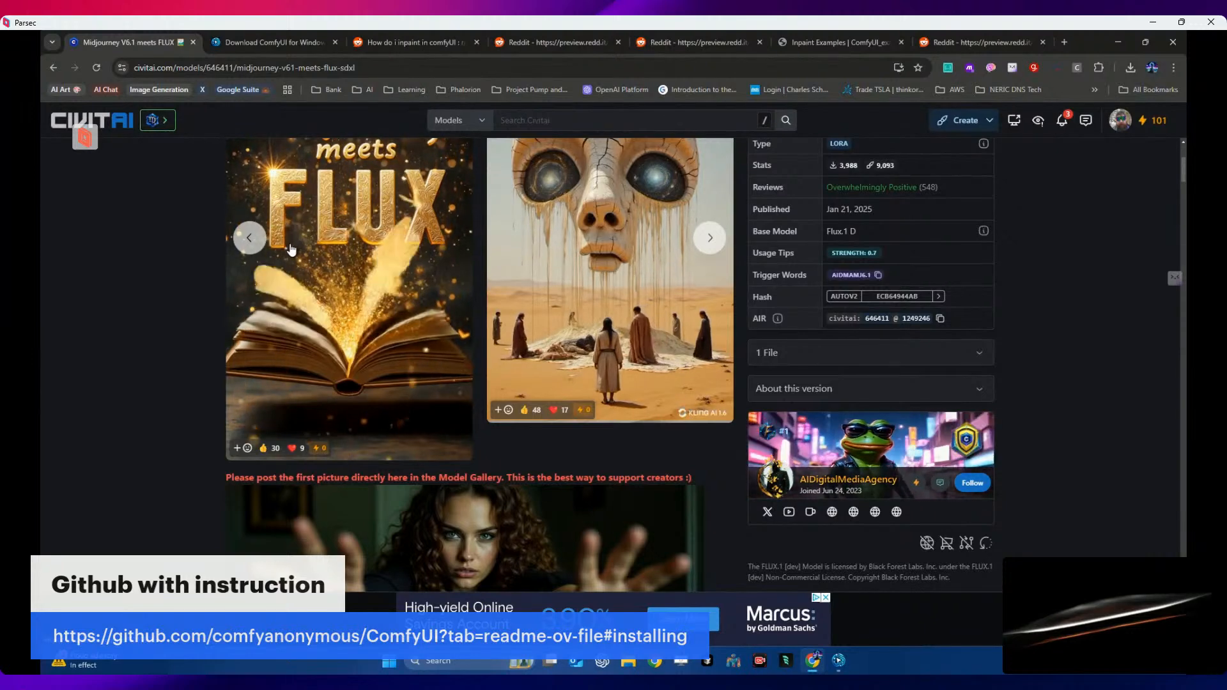
{"action": "left_click", "coordinate": [247, 248]}
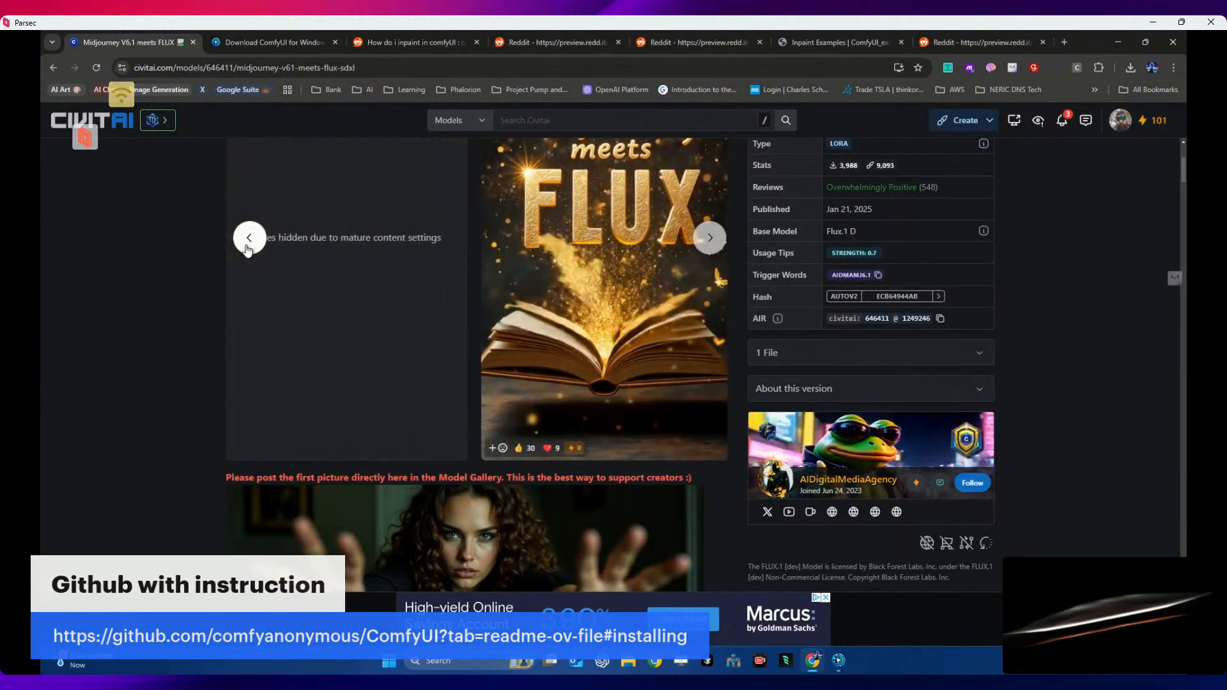
{"action": "left_click", "coordinate": [711, 239]}
{"action": "scroll", "coordinate": [716, 368], "scroll_direction": "up", "scroll_amount": 4}
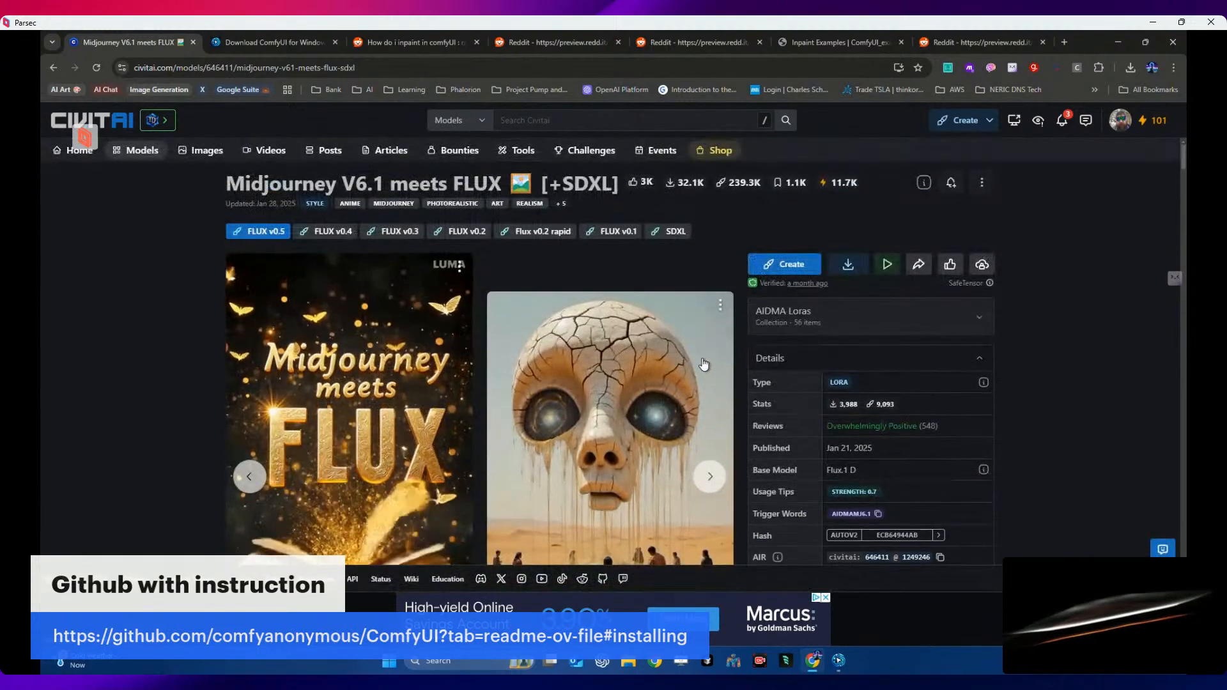
{"action": "left_click", "coordinate": [845, 273]}
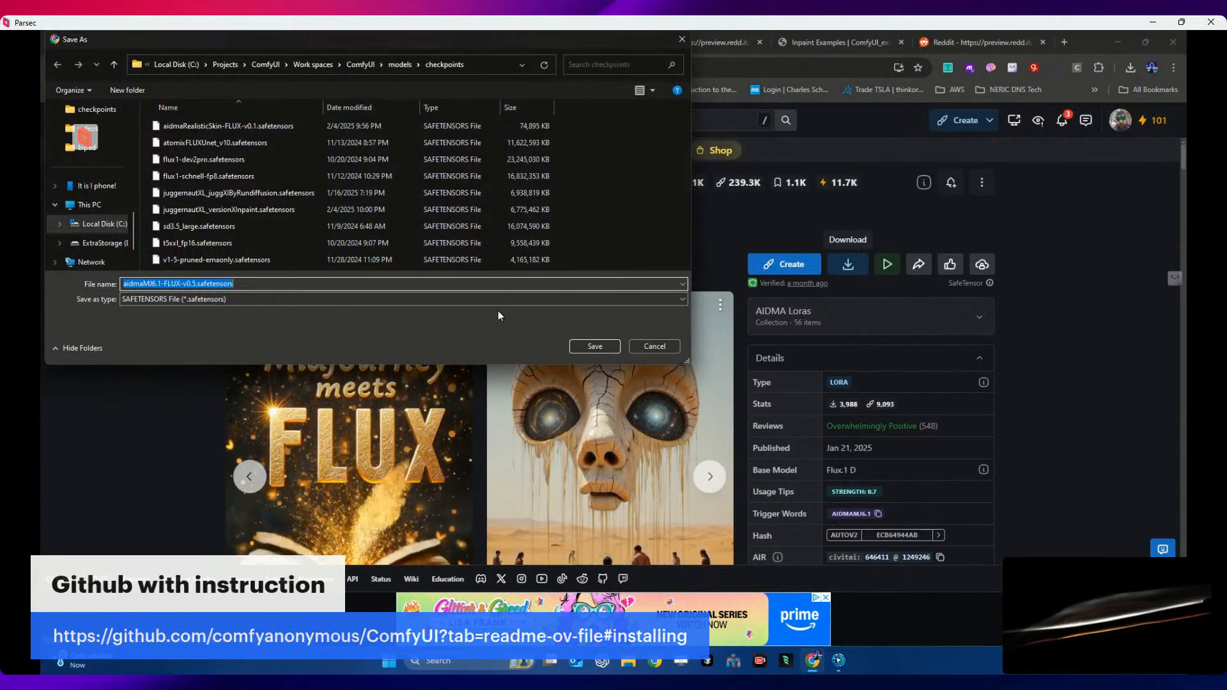
{"action": "left_click", "coordinate": [589, 346]}
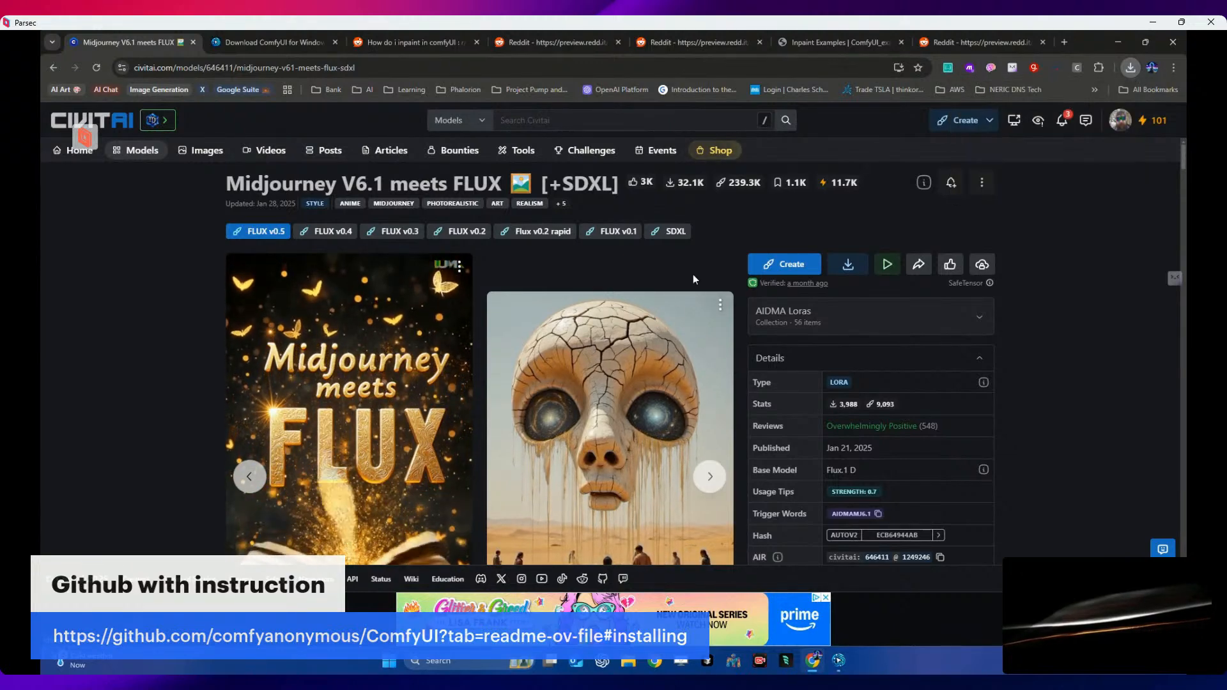
- Check the base model entry in the LoRA's details, opening and closing its linked explanation video and highlighting the entry
{"action": "scroll", "coordinate": [734, 266], "scroll_direction": "down", "scroll_amount": 1}
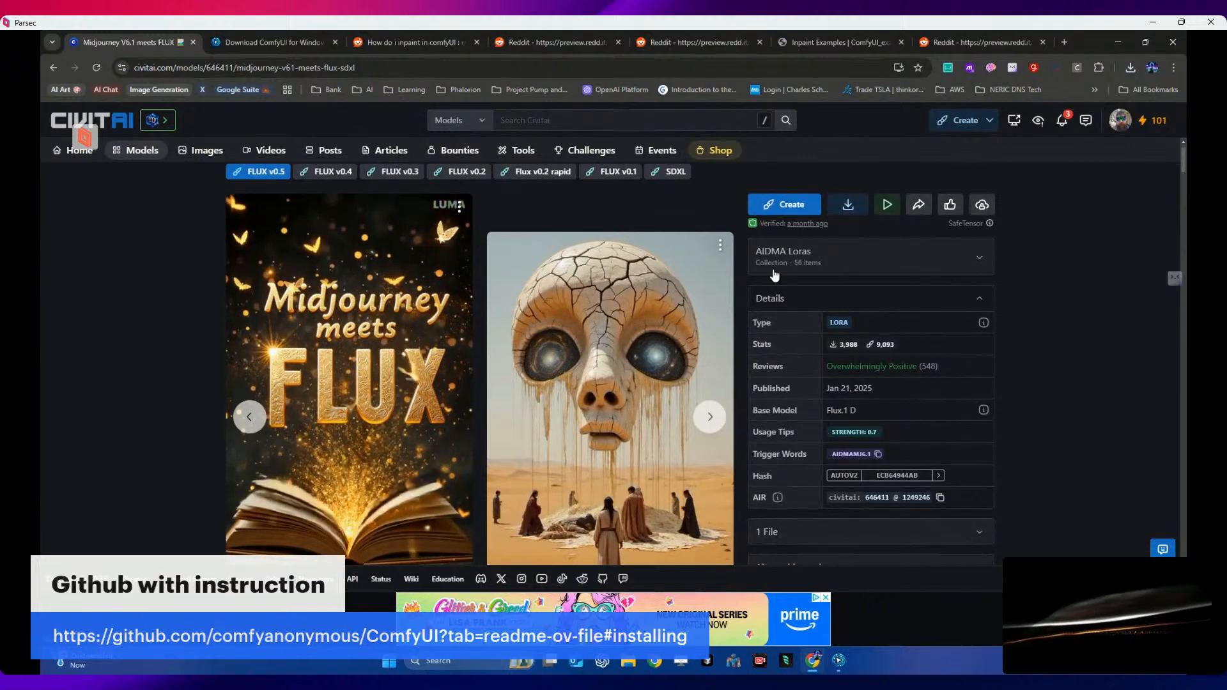
{"action": "scroll", "coordinate": [775, 275], "scroll_direction": "down", "scroll_amount": 2}
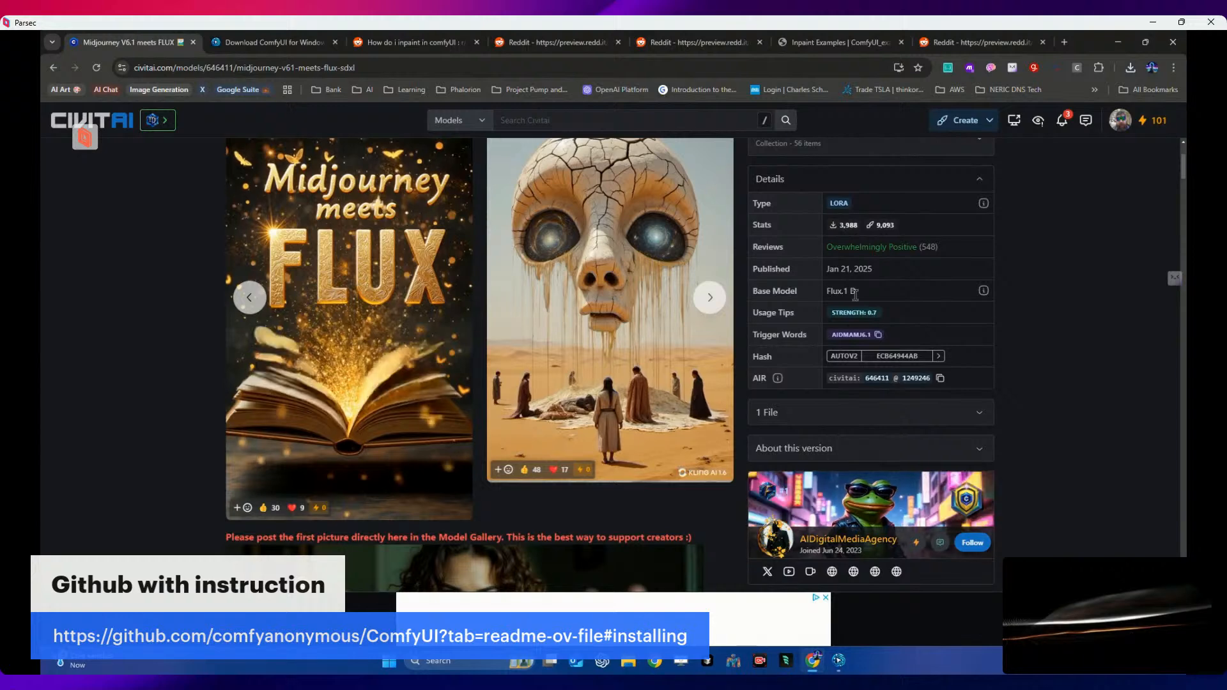
{"action": "left_click", "coordinate": [983, 290]}
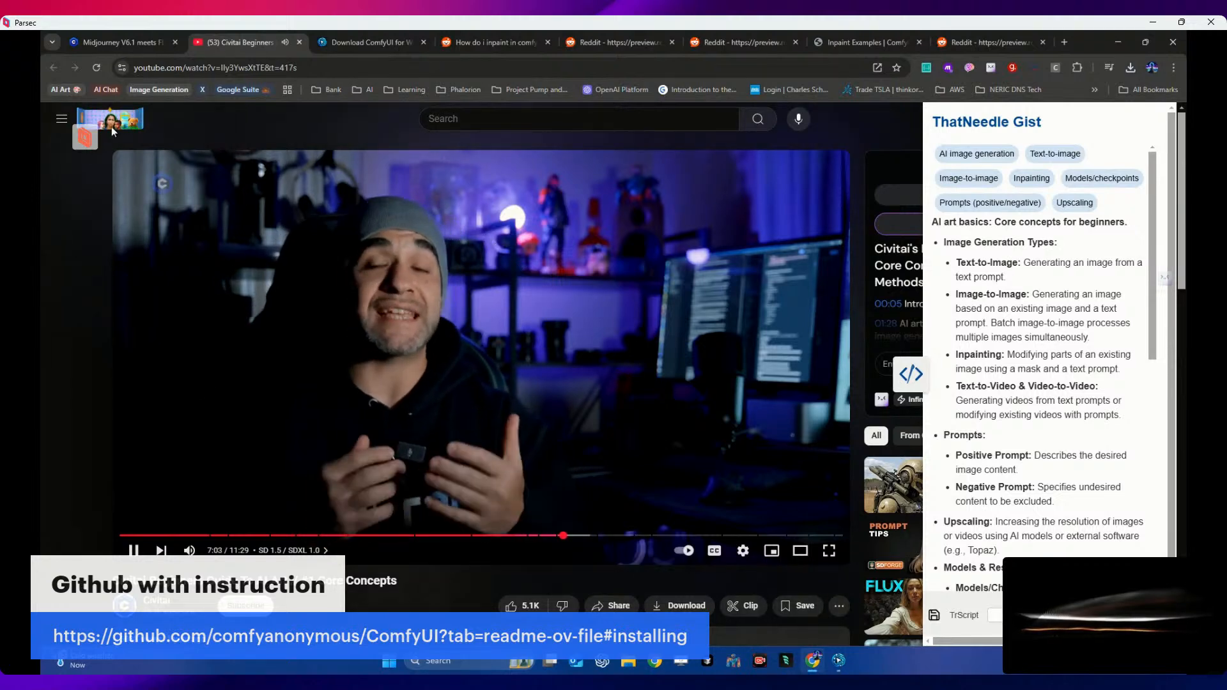
{"action": "left_click", "coordinate": [300, 42]}
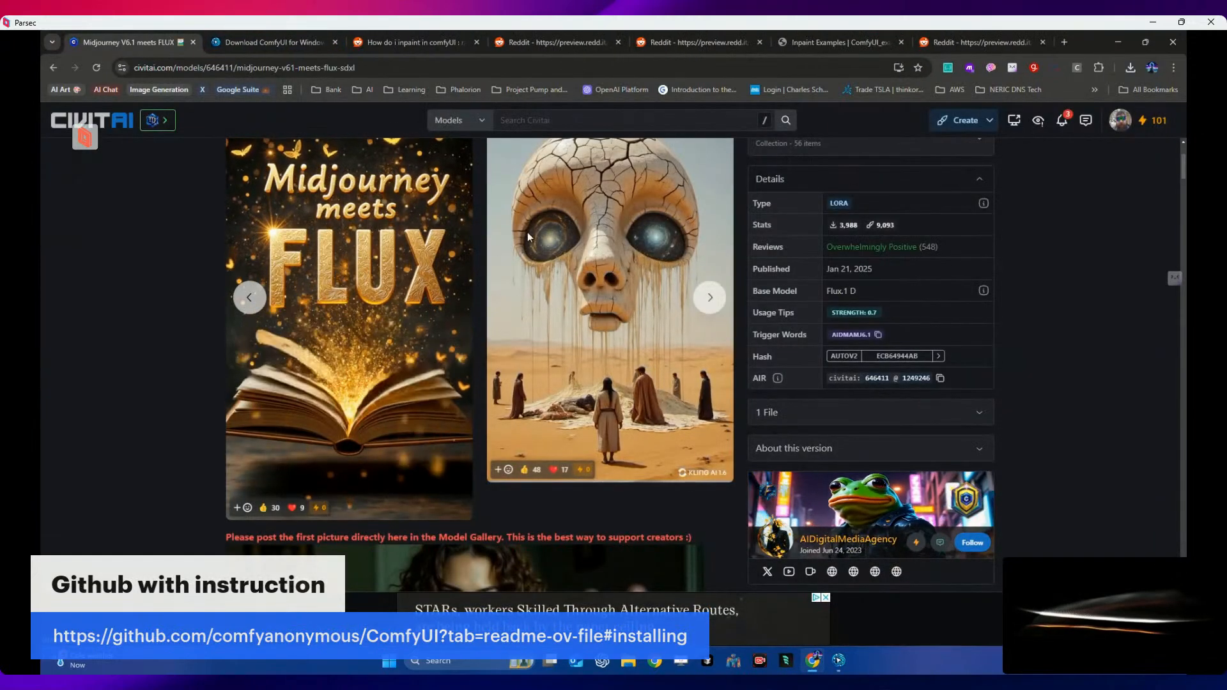
{"action": "left_click_drag", "start_coordinate": [828, 292], "coordinate": [859, 296]}
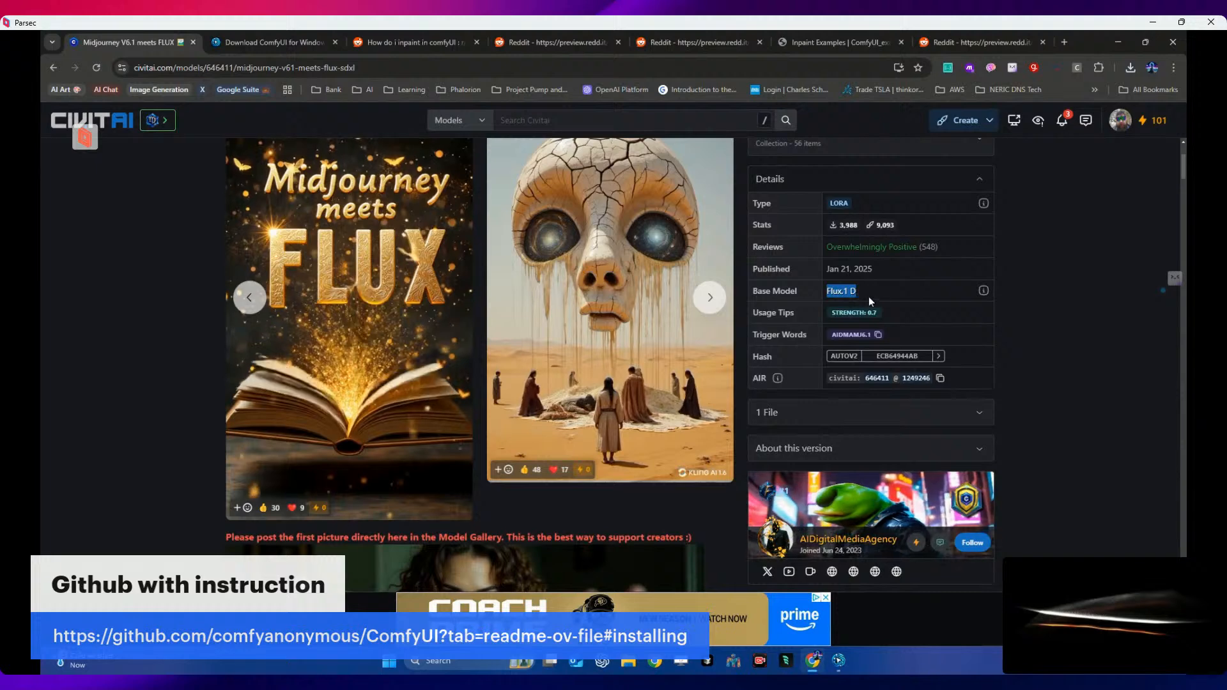
{"action": "scroll", "coordinate": [812, 307], "scroll_direction": "up", "scroll_amount": 1}
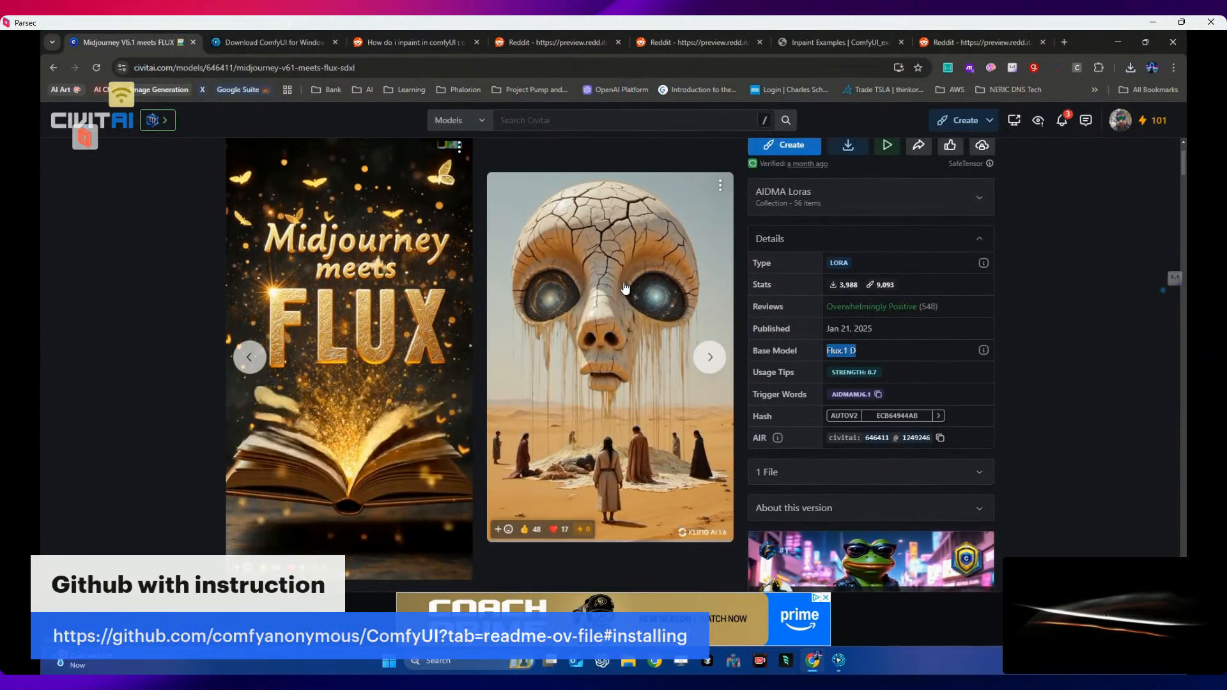
- Expand the LoRA's full description and read its example prompts, recommended settings and trigger words
{"action": "scroll", "coordinate": [602, 294], "scroll_direction": "down", "scroll_amount": 3}
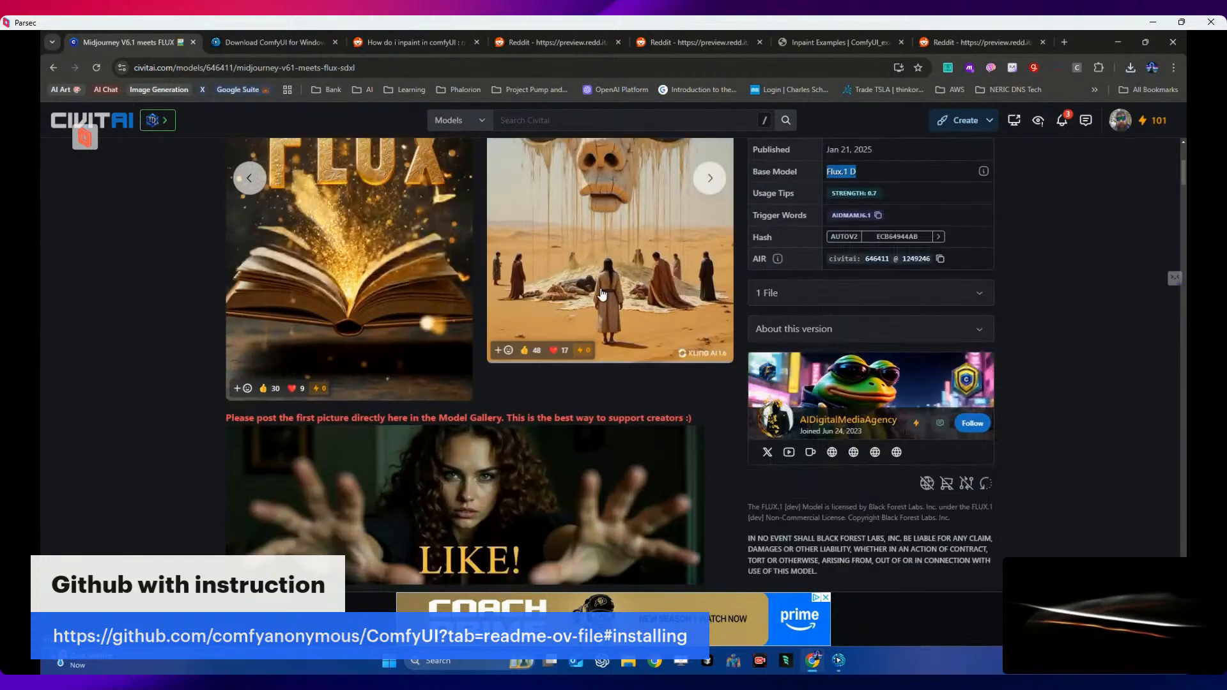
{"action": "scroll", "coordinate": [604, 299], "scroll_direction": "down", "scroll_amount": 1}
{"action": "scroll", "coordinate": [604, 301], "scroll_direction": "down", "scroll_amount": 3}
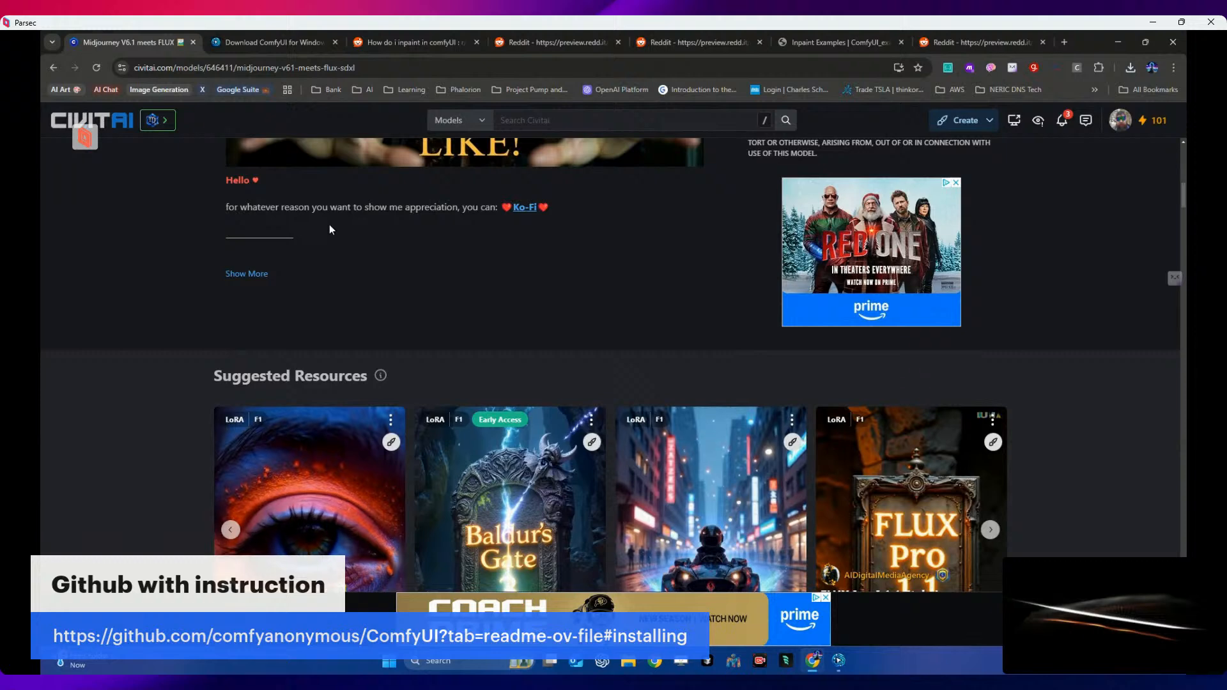
{"action": "left_click", "coordinate": [257, 275]}
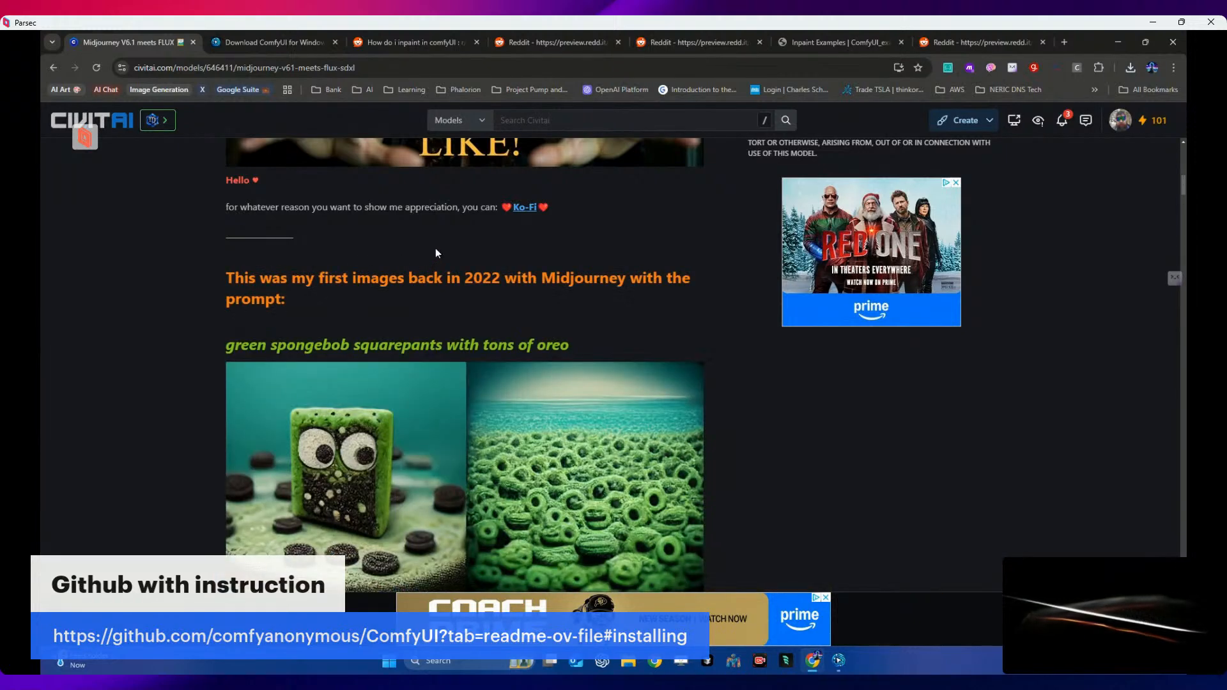
{"action": "scroll", "coordinate": [437, 253], "scroll_direction": "down", "scroll_amount": 2}
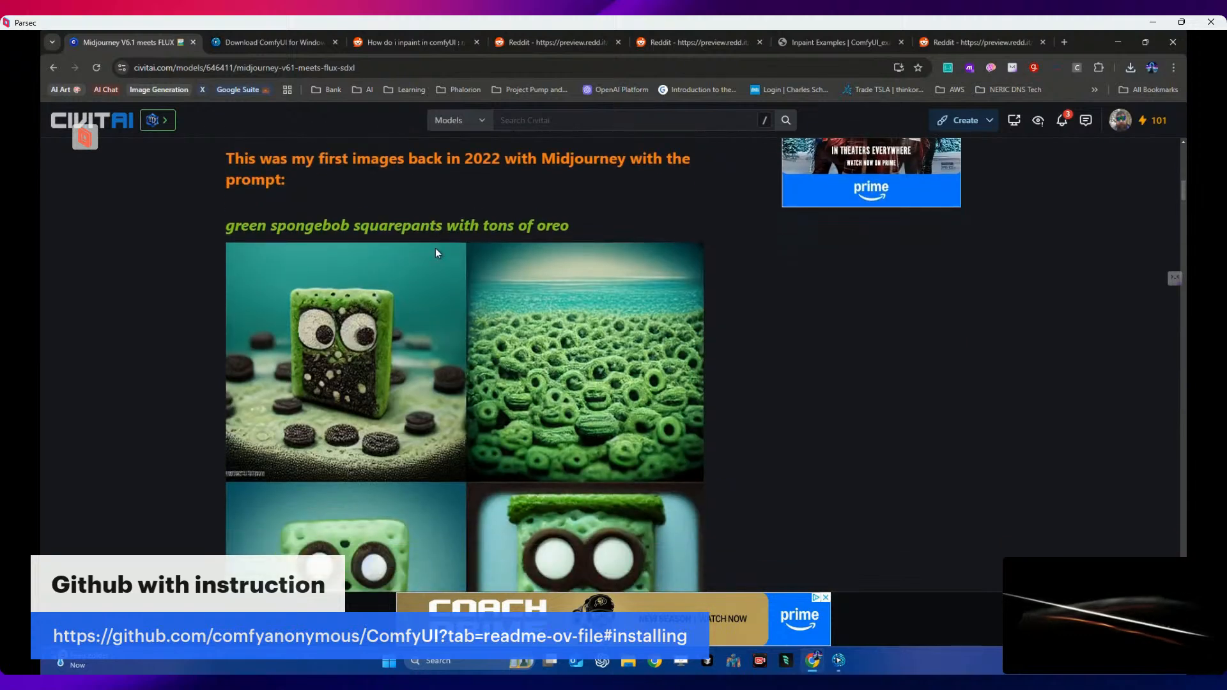
{"action": "scroll", "coordinate": [436, 253], "scroll_direction": "down", "scroll_amount": 5}
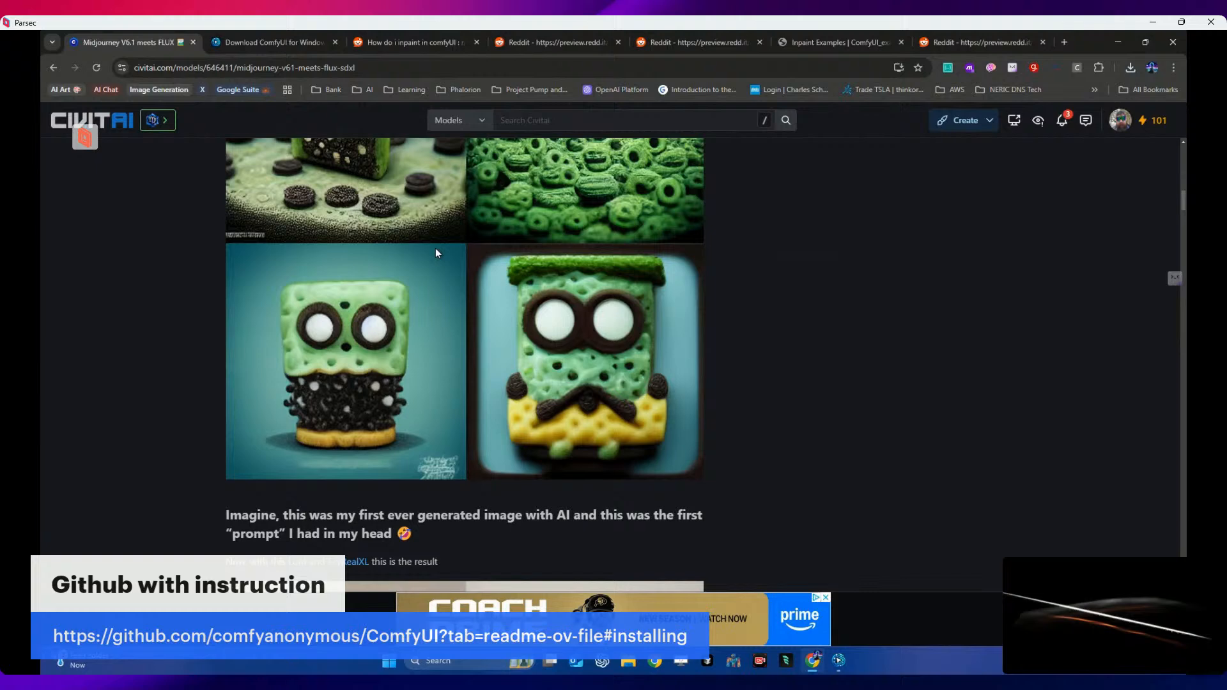
{"action": "scroll", "coordinate": [436, 253], "scroll_direction": "down", "scroll_amount": 2}
{"action": "scroll", "coordinate": [436, 253], "scroll_direction": "down", "scroll_amount": 5}
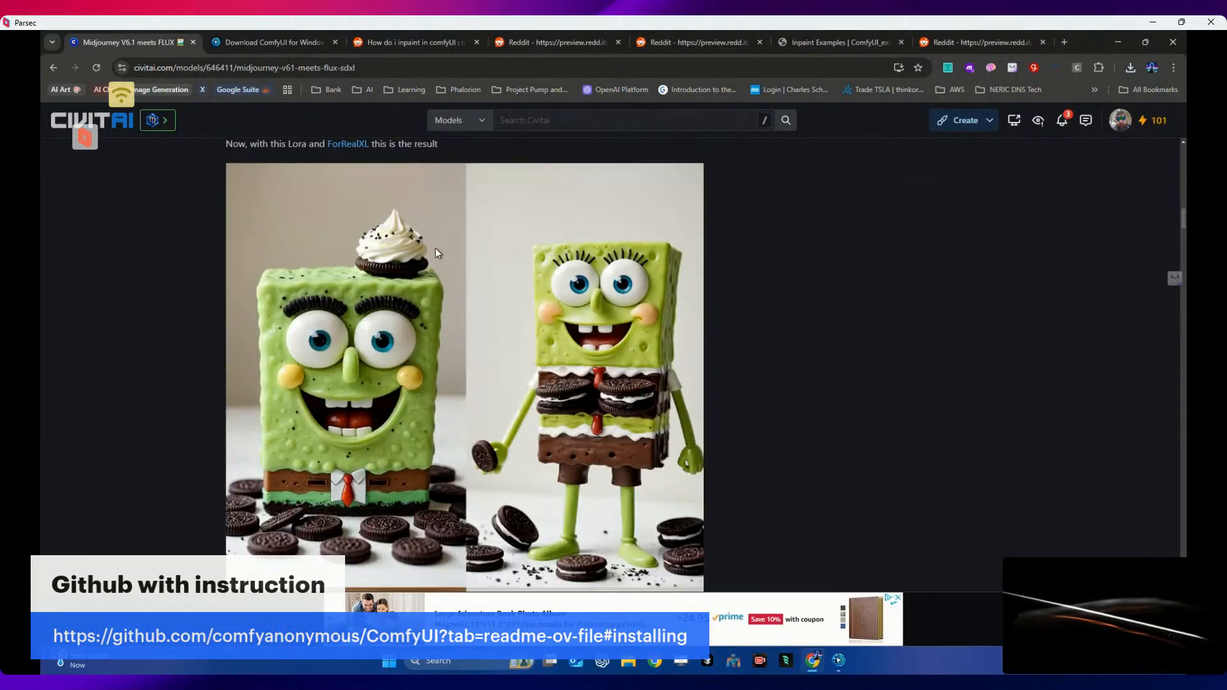
{"action": "scroll", "coordinate": [435, 253], "scroll_direction": "down", "scroll_amount": 6}
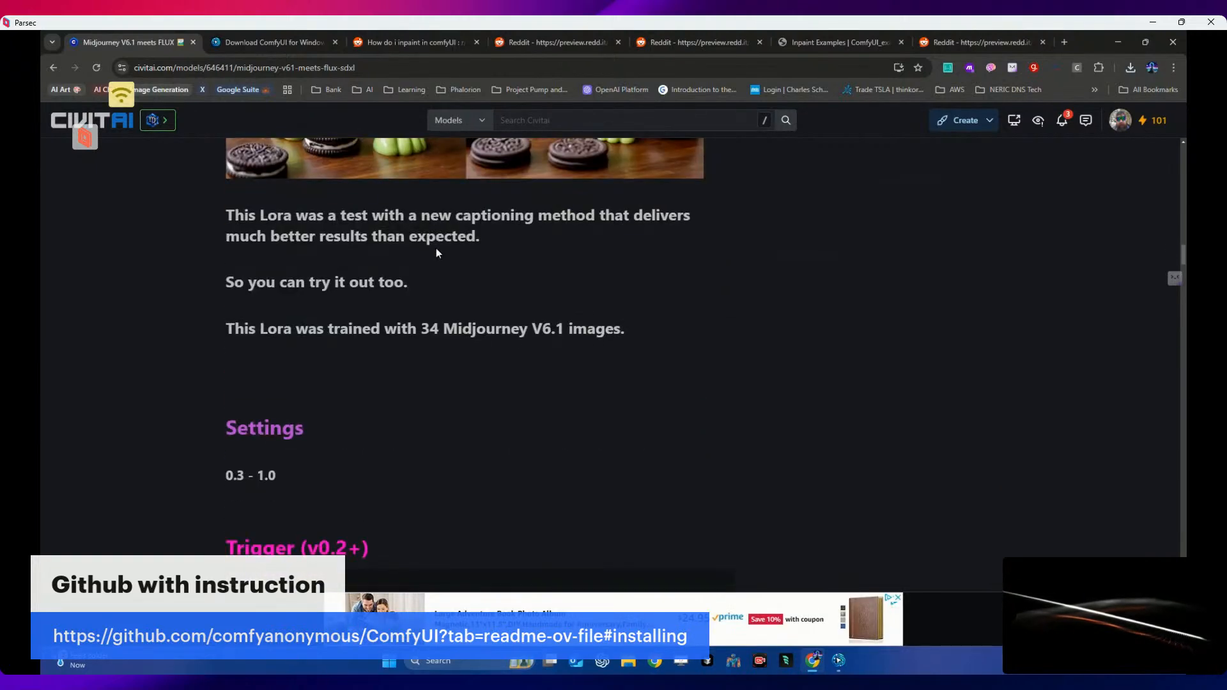
{"action": "scroll", "coordinate": [436, 251], "scroll_direction": "down", "scroll_amount": 4}
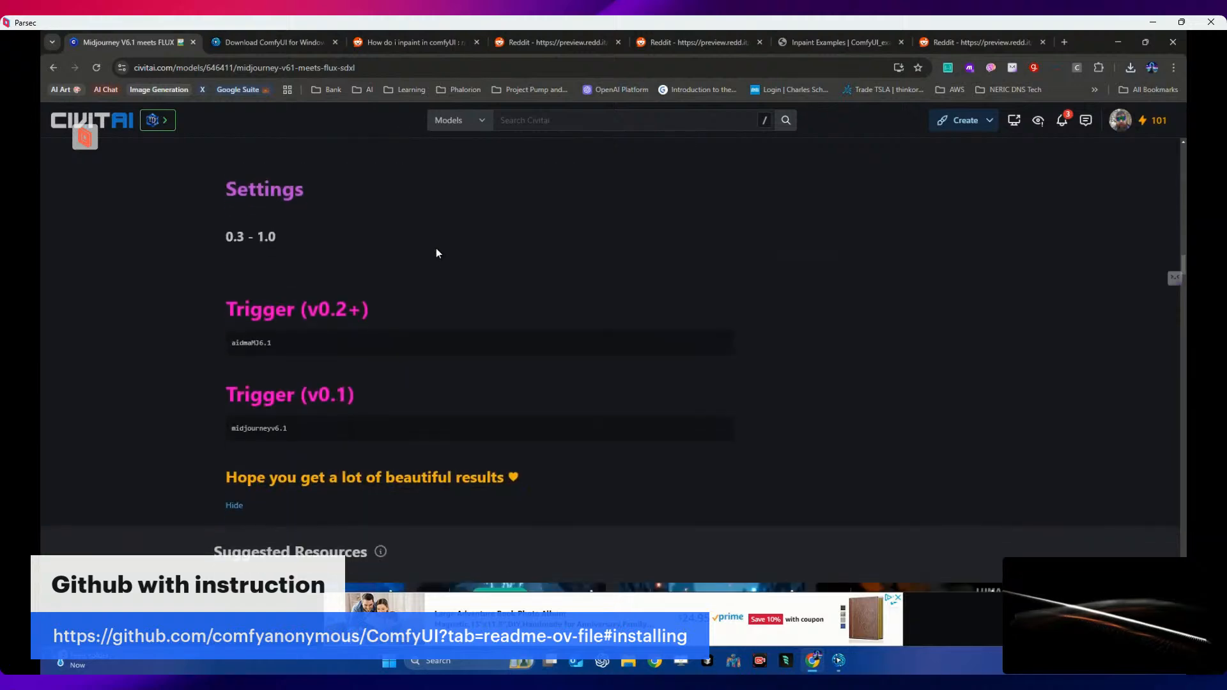
{"action": "scroll", "coordinate": [437, 252], "scroll_direction": "down", "scroll_amount": 3}
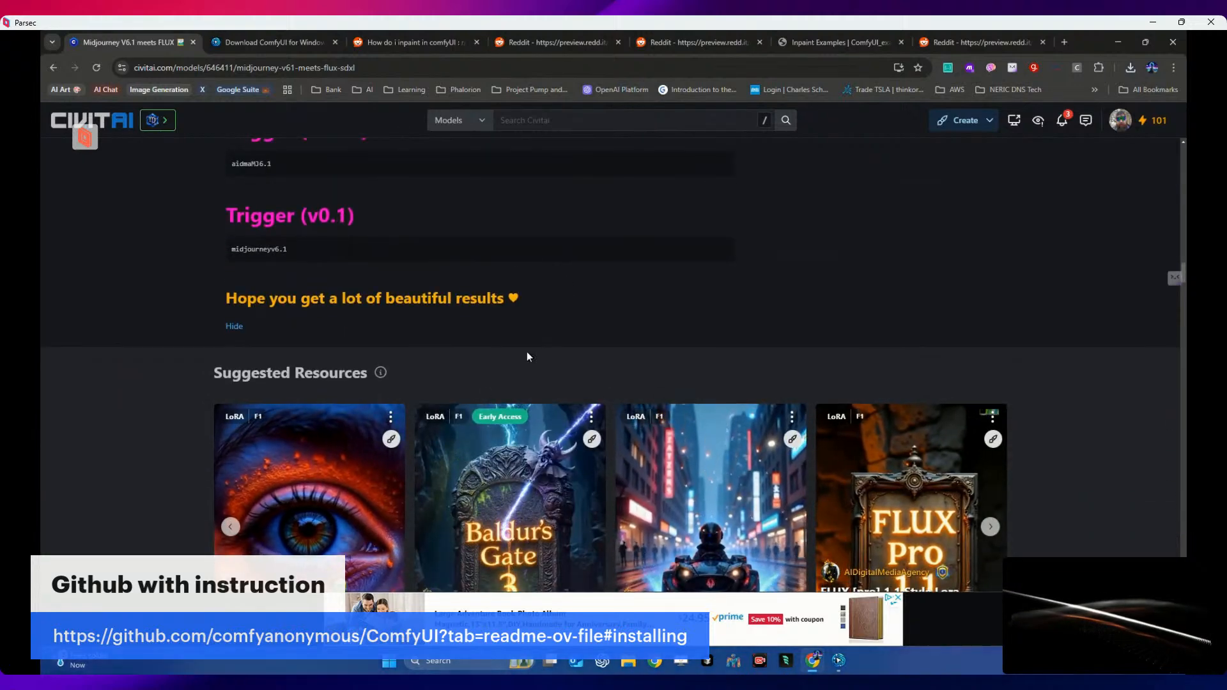
{"action": "scroll", "coordinate": [500, 334], "scroll_direction": "down", "scroll_amount": 2}
- View the prompt and generation metadata of the glowing red knife image in the LoRA's sample gallery, and switch back to ComfyUI
{"action": "scroll", "coordinate": [530, 335], "scroll_direction": "up", "scroll_amount": 15}
{"action": "scroll", "coordinate": [550, 339], "scroll_direction": "up", "scroll_amount": 10}
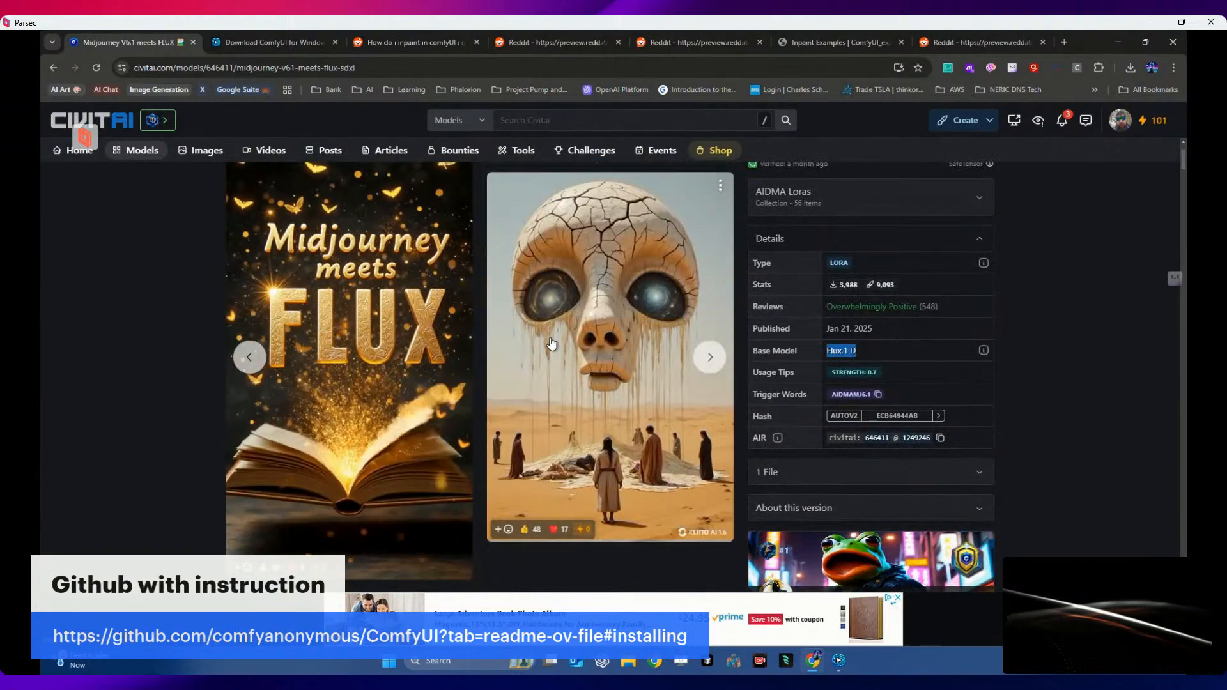
{"action": "scroll", "coordinate": [552, 343], "scroll_direction": "up", "scroll_amount": 3}
{"action": "scroll", "coordinate": [541, 345], "scroll_direction": "down", "scroll_amount": 4}
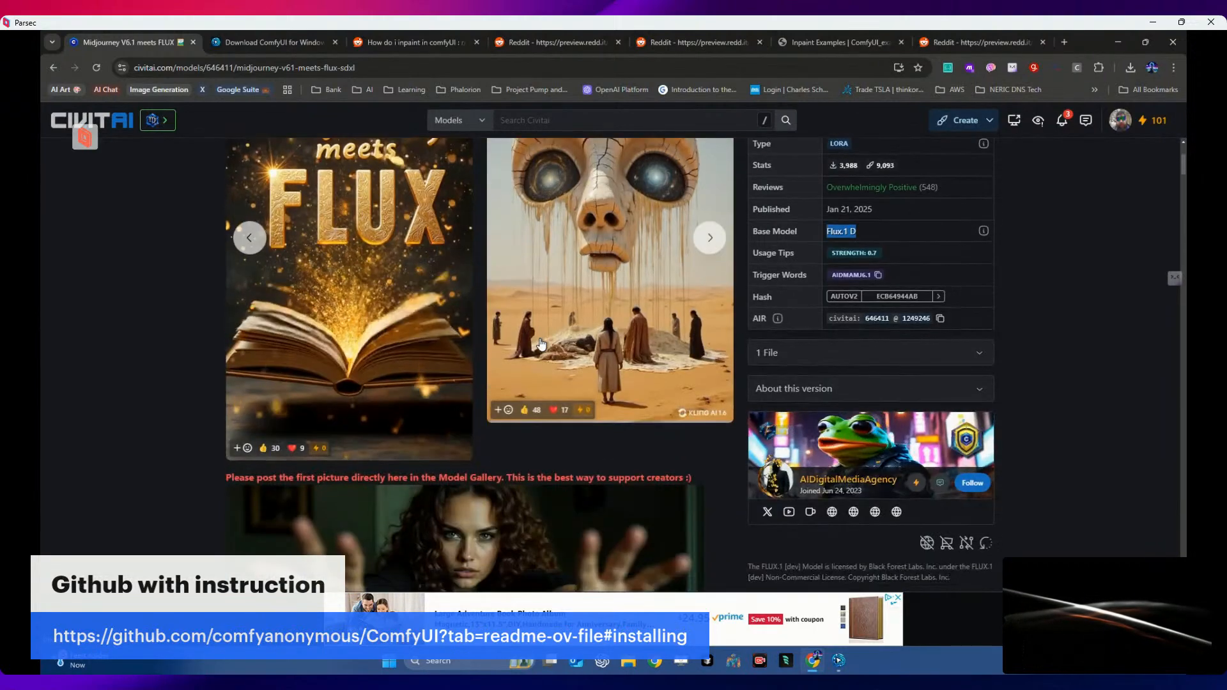
{"action": "scroll", "coordinate": [541, 345], "scroll_direction": "up", "scroll_amount": 3}
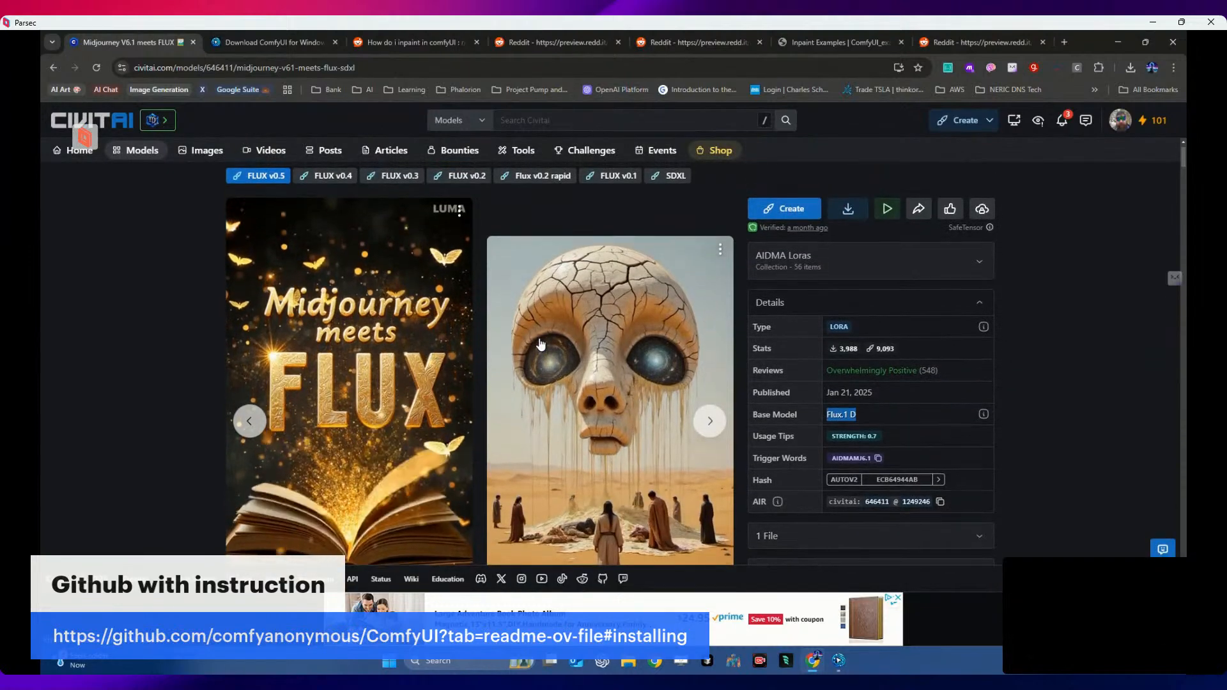
{"action": "scroll", "coordinate": [540, 344], "scroll_direction": "up", "scroll_amount": 1}
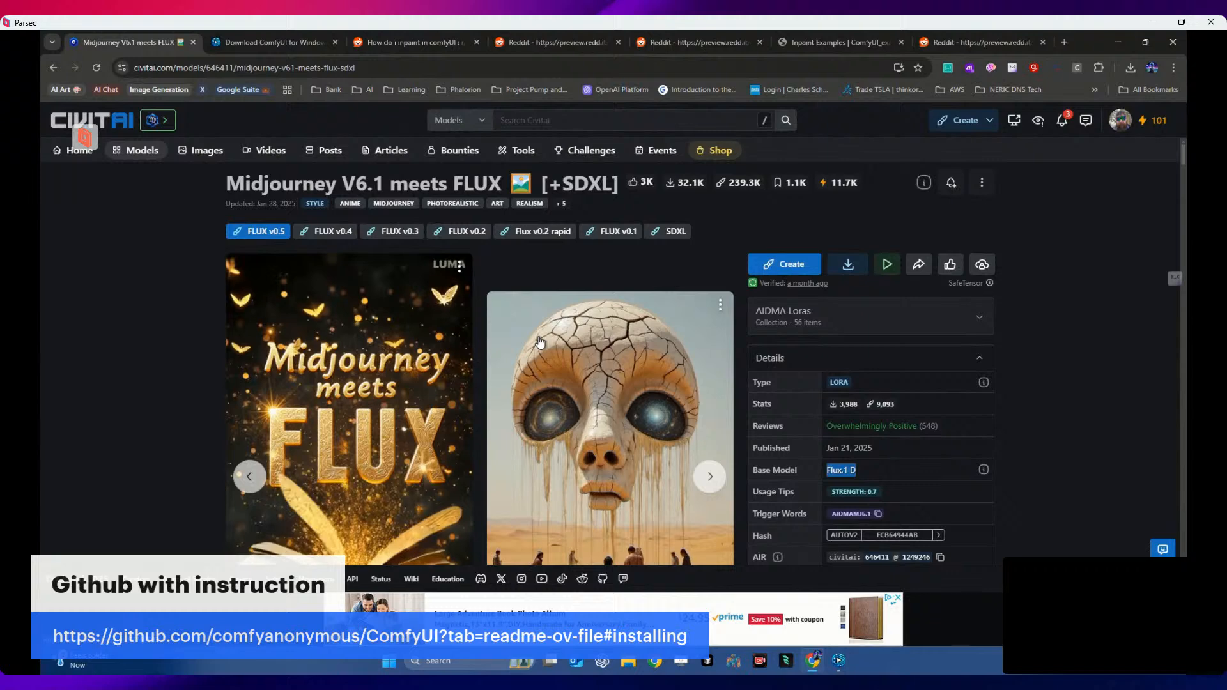
{"action": "scroll", "coordinate": [540, 344], "scroll_direction": "down", "scroll_amount": 2}
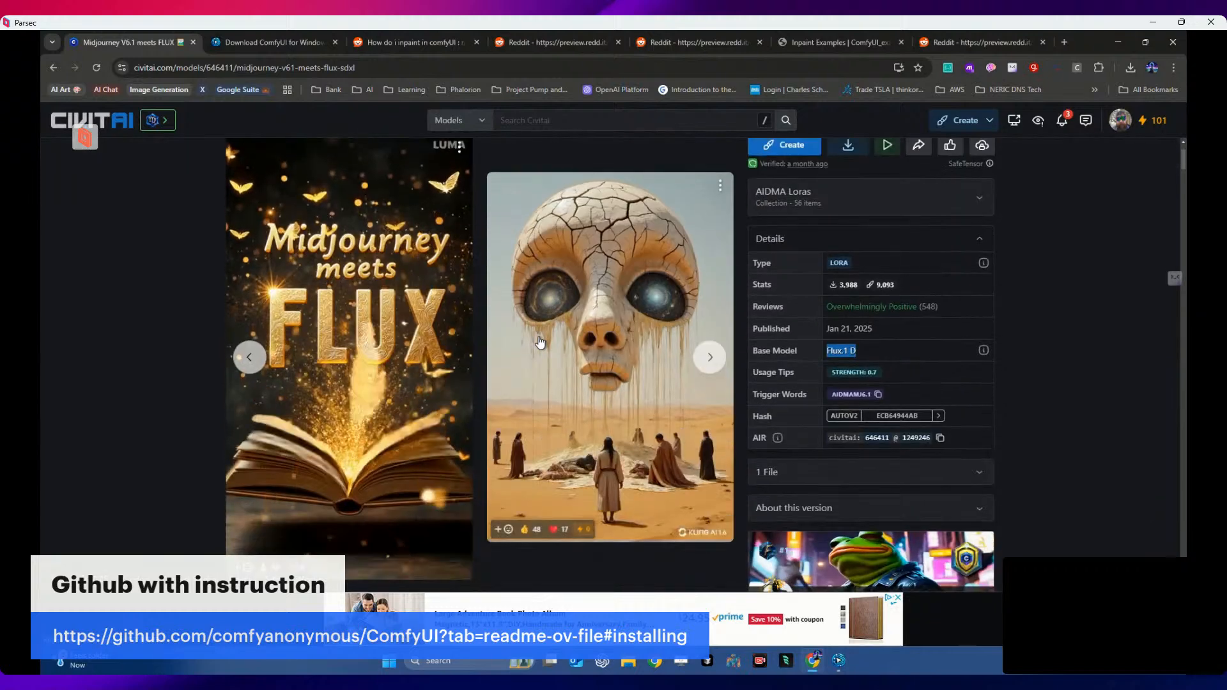
{"action": "left_click", "coordinate": [708, 364]}
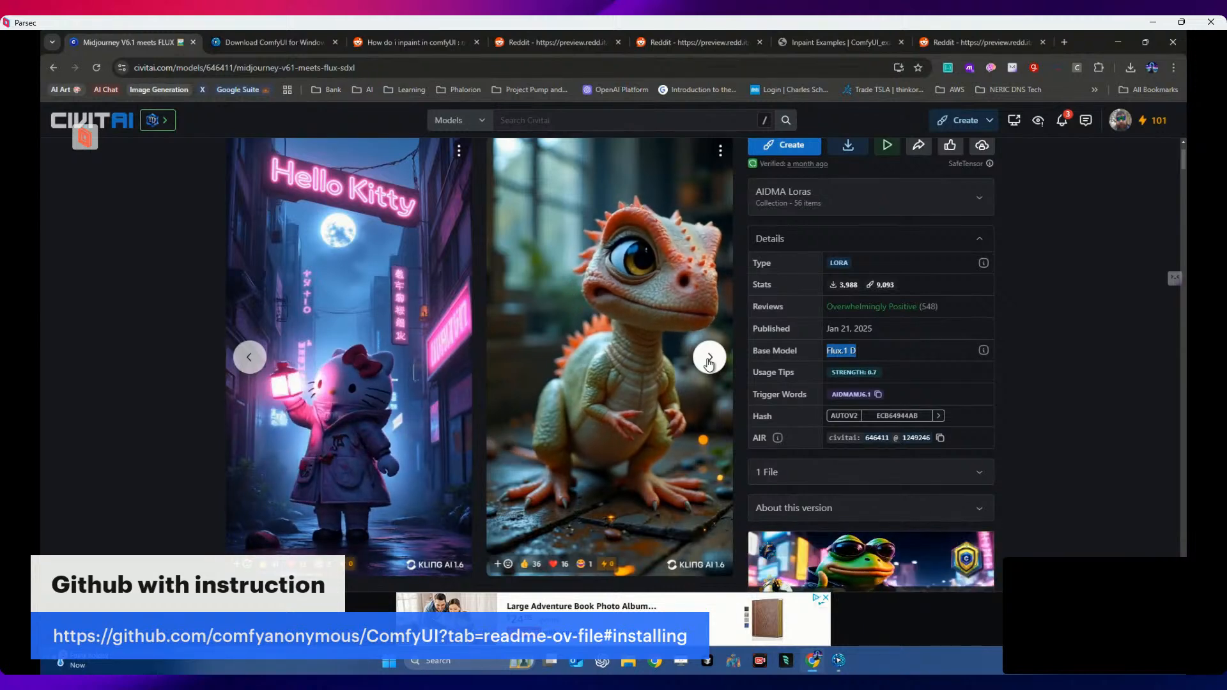
{"action": "left_click", "coordinate": [708, 364]}
{"action": "left_click", "coordinate": [709, 363]}
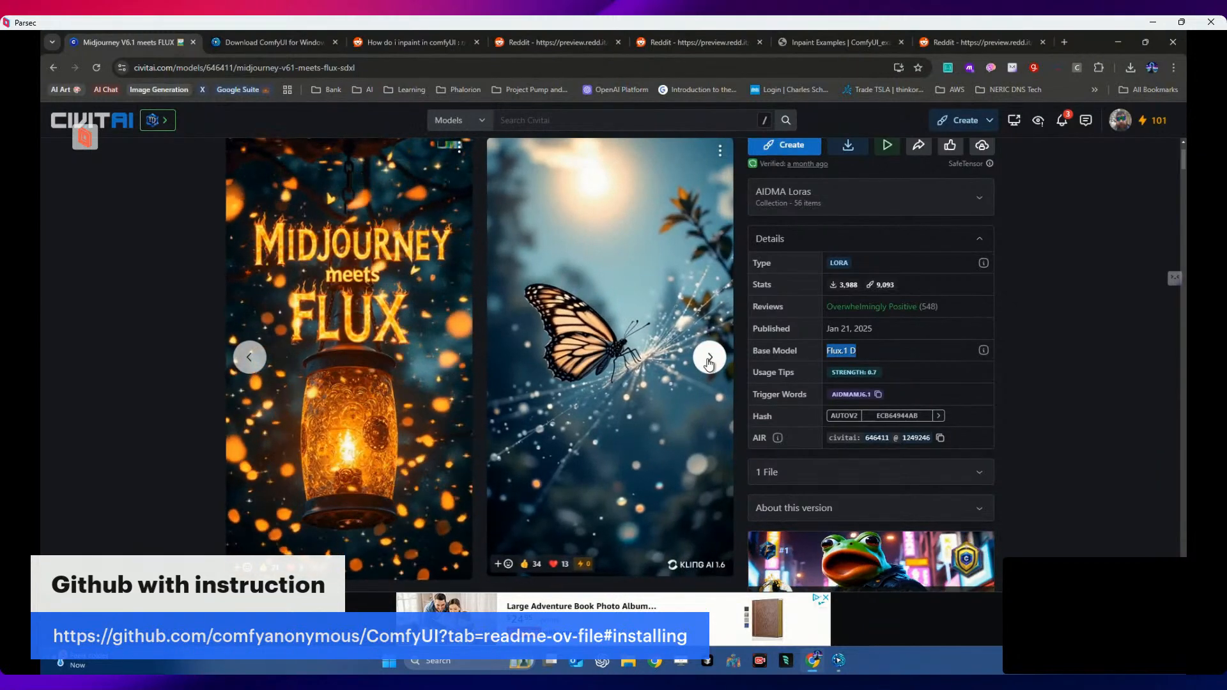
{"action": "left_click", "coordinate": [708, 364]}
{"action": "left_click", "coordinate": [708, 364]}
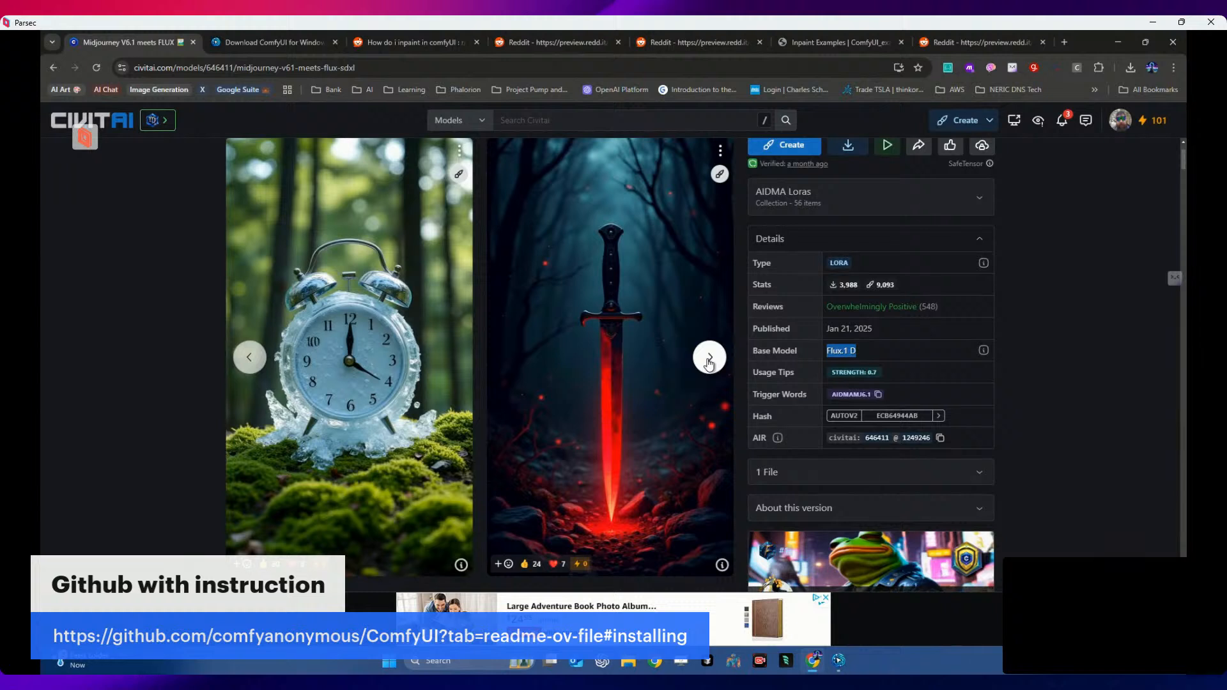
{"action": "left_click", "coordinate": [722, 566]}
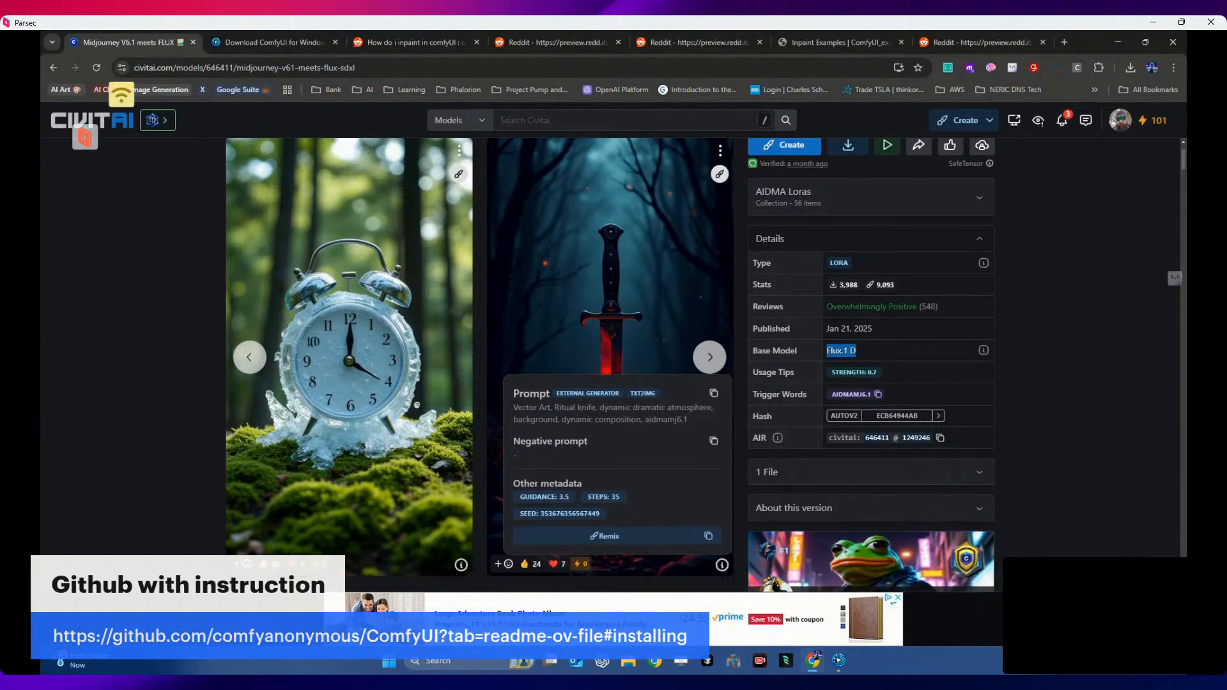
{"action": "left_click", "coordinate": [839, 661]}
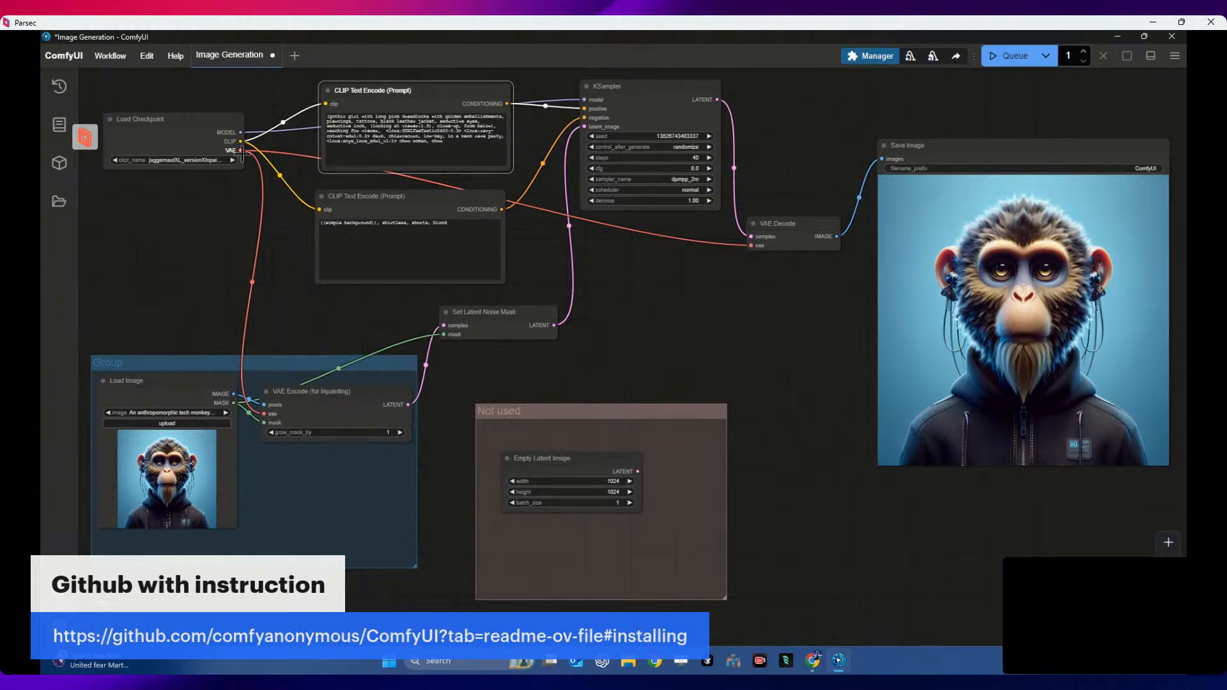
- Disconnect the pixels, vae and mask inputs of the VAE Encode (for Inpainting) node
{"action": "right_click", "coordinate": [242, 151]}
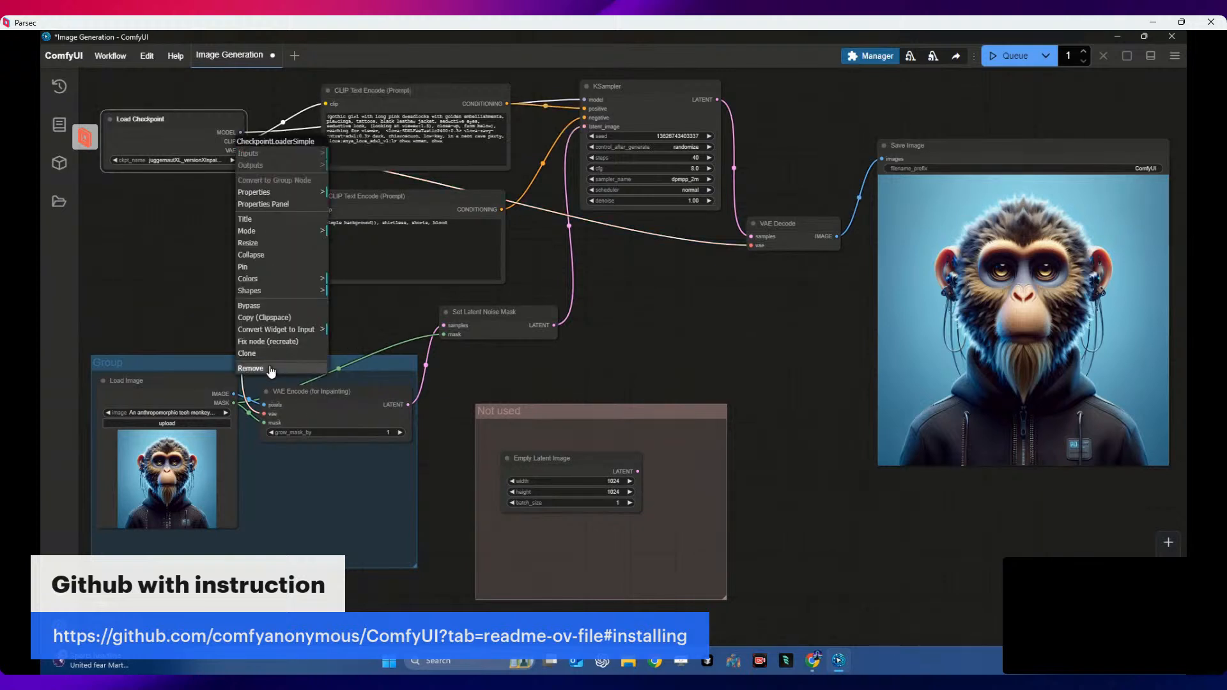
{"action": "left_click", "coordinate": [213, 212]}
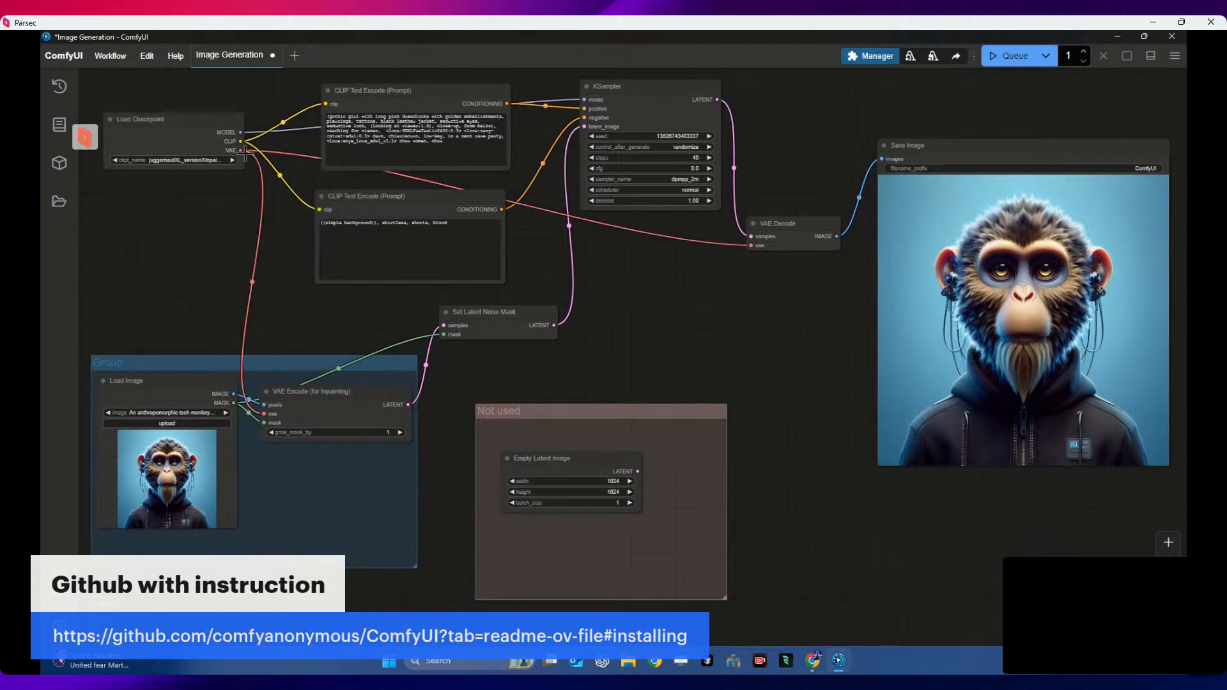
{"action": "mouse_move", "coordinate": [241, 151]}
{"action": "left_mouse_down"}
{"action": "mouse_move", "coordinate": [250, 183]}
{"action": "mouse_move", "coordinate": [254, 164]}
{"action": "left_mouse_up"}
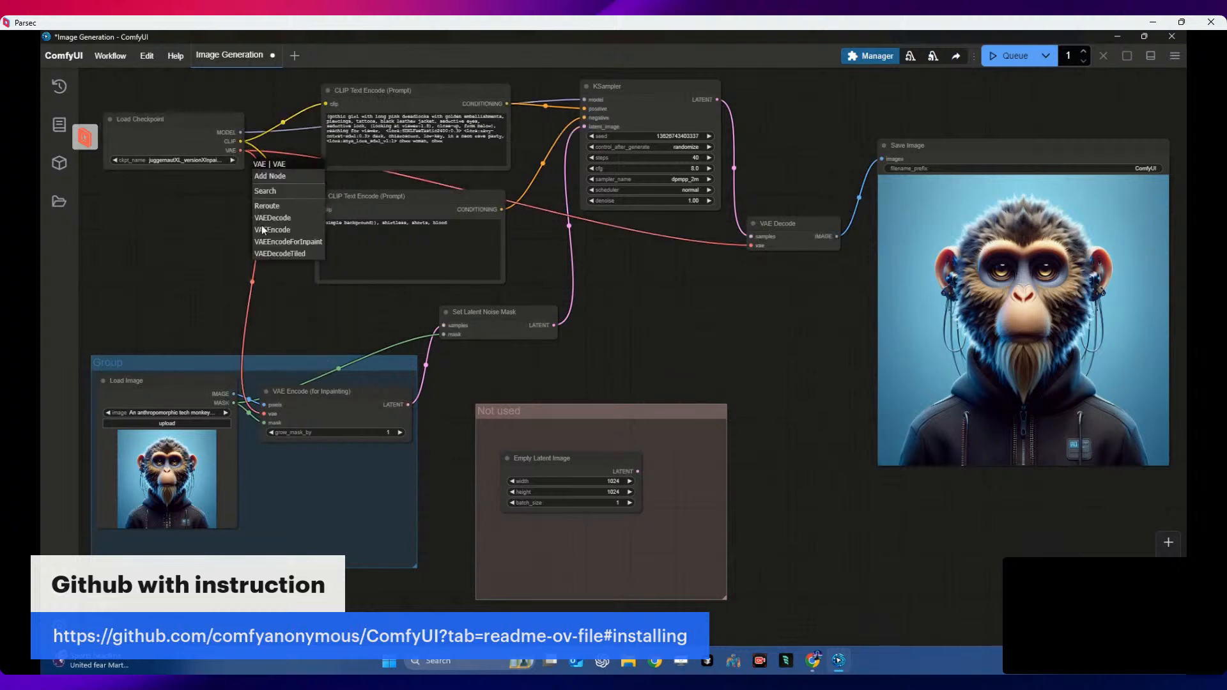
{"action": "left_click_drag", "start_coordinate": [276, 421], "coordinate": [255, 385]}
{"action": "left_click", "coordinate": [248, 399]}
{"action": "left_click", "coordinate": [325, 417]}
{"action": "left_click", "coordinate": [328, 408]}
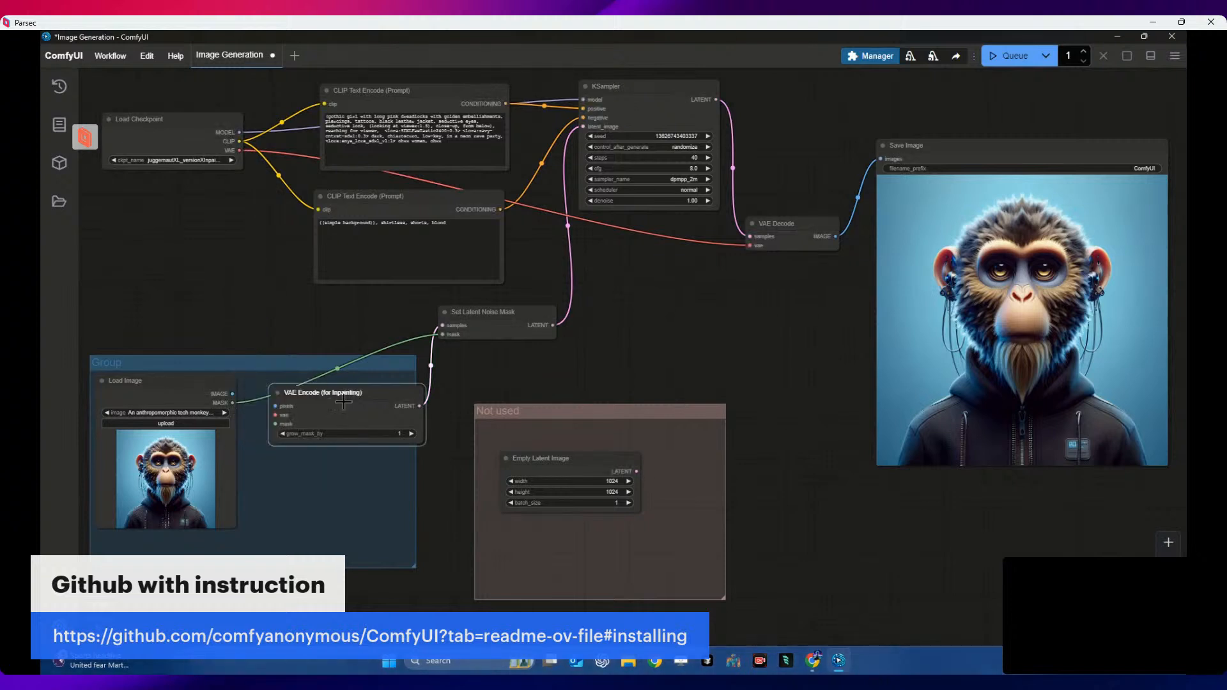
- Move Set Latent Noise Mask into the Not used group, and place Empty Latent Image above that group, connected to KSampler's latent_image input
{"action": "left_click_drag", "start_coordinate": [484, 313], "coordinate": [638, 551]}
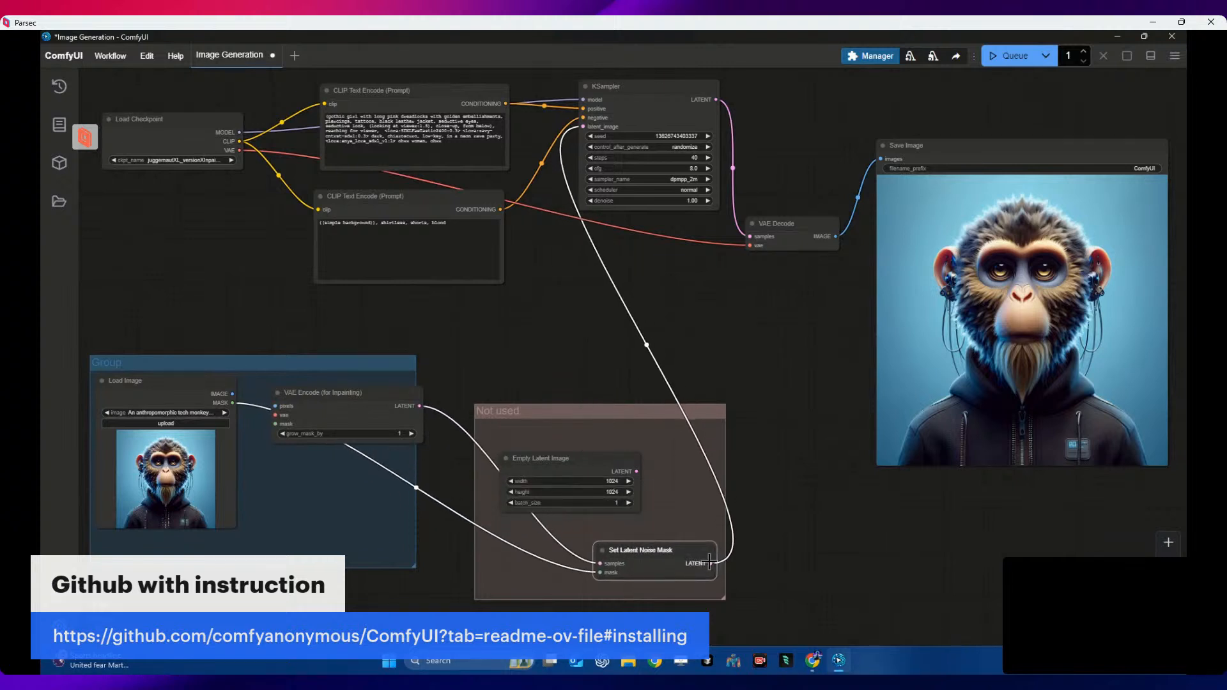
{"action": "left_click_drag", "start_coordinate": [710, 563], "coordinate": [702, 436]}
{"action": "left_click_drag", "start_coordinate": [581, 141], "coordinate": [667, 339]}
{"action": "left_click_drag", "start_coordinate": [616, 461], "coordinate": [581, 120]}
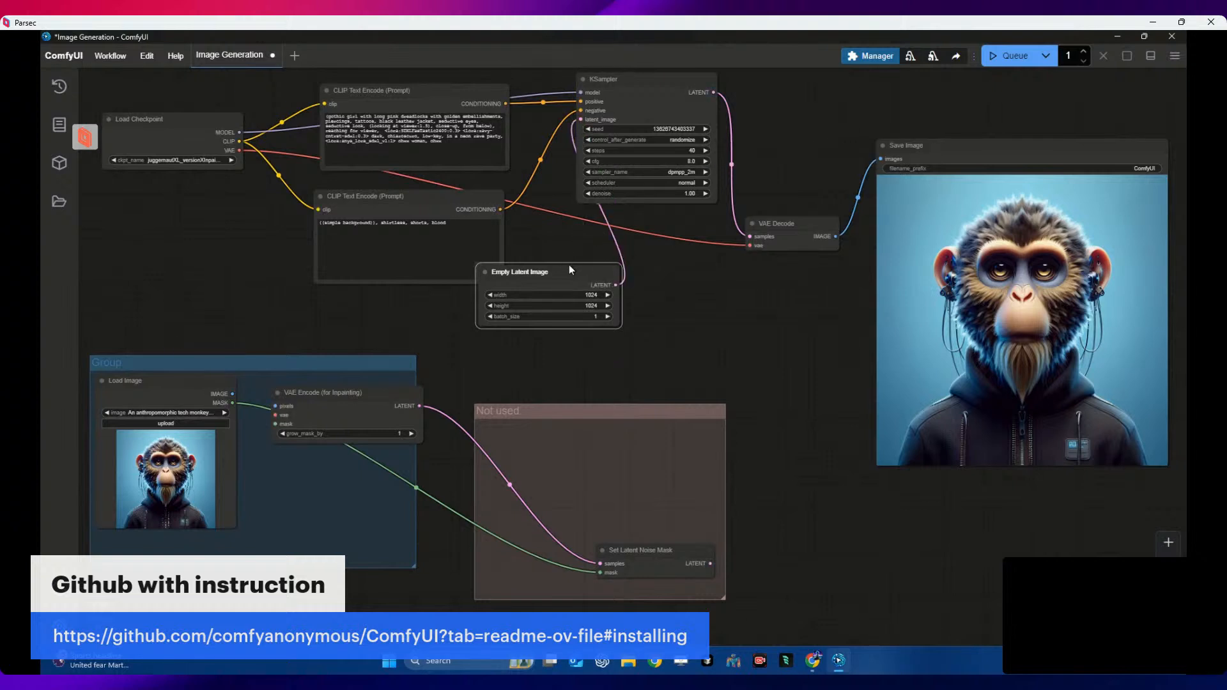
{"action": "left_click_drag", "start_coordinate": [569, 269], "coordinate": [594, 319]}
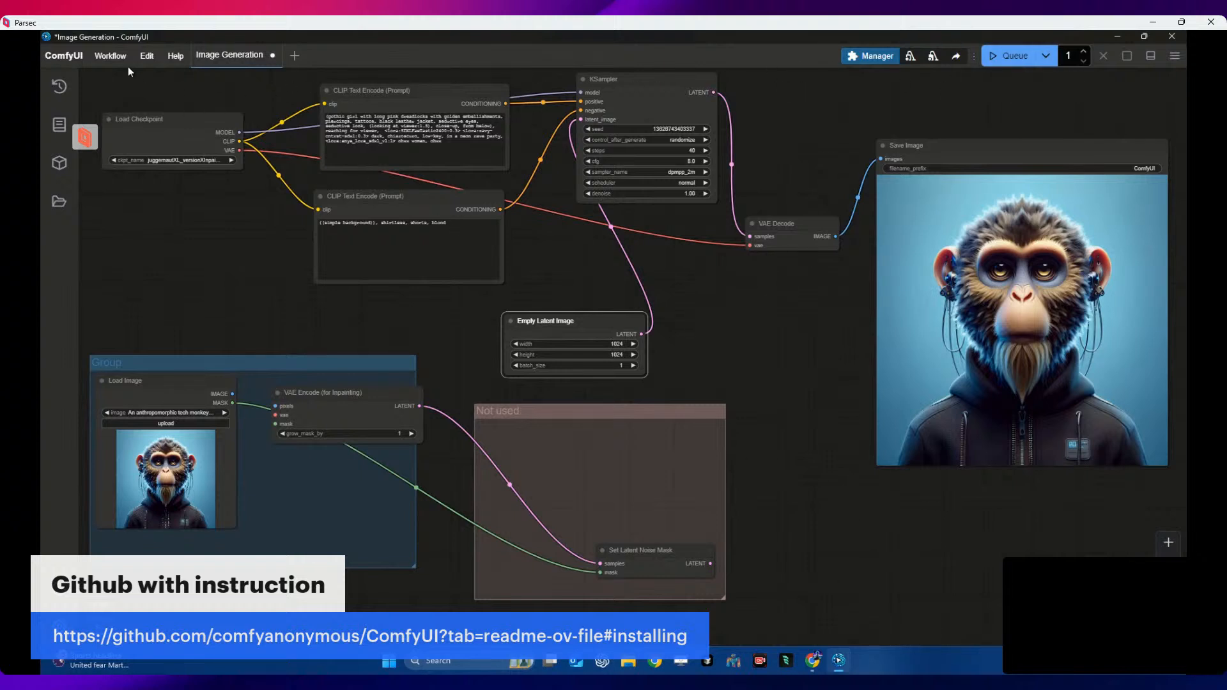
- Refresh the node definitions and shift the negative prompt's CLIP Text Encode node slightly to the right
{"action": "left_click", "coordinate": [112, 56]}
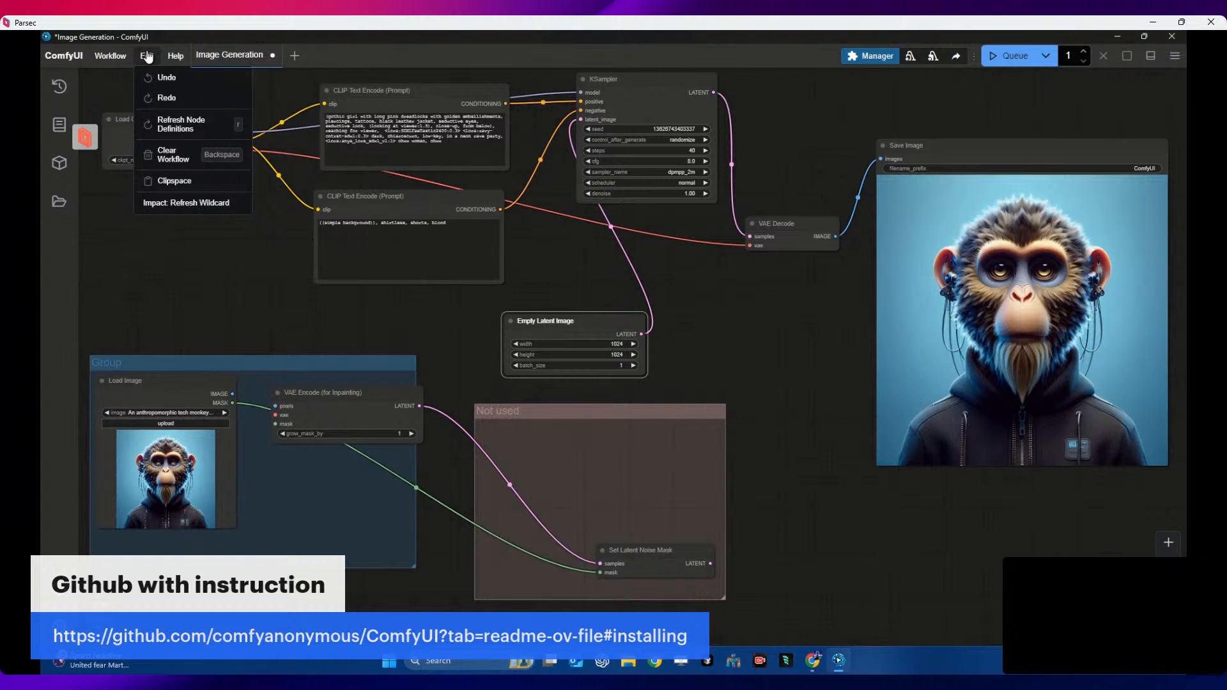
{"action": "mouse_move", "coordinate": [142, 57]}
{"action": "left_click", "coordinate": [176, 124]}
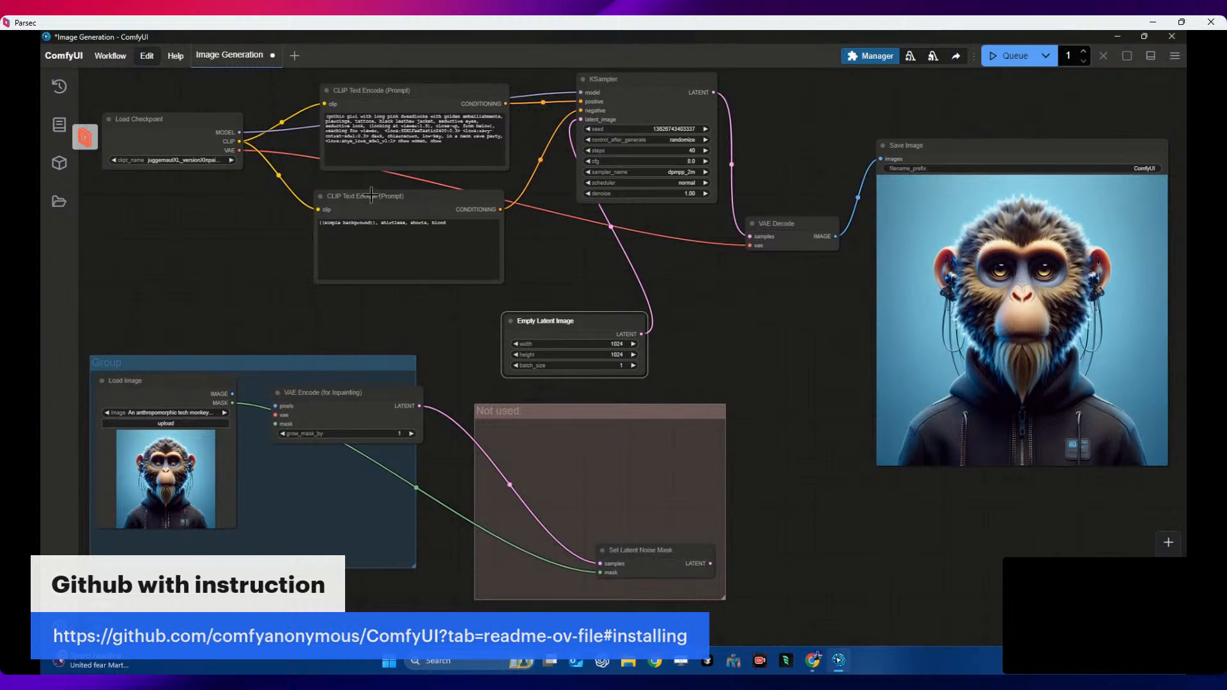
{"action": "left_click_drag", "start_coordinate": [371, 195], "coordinate": [400, 195]}
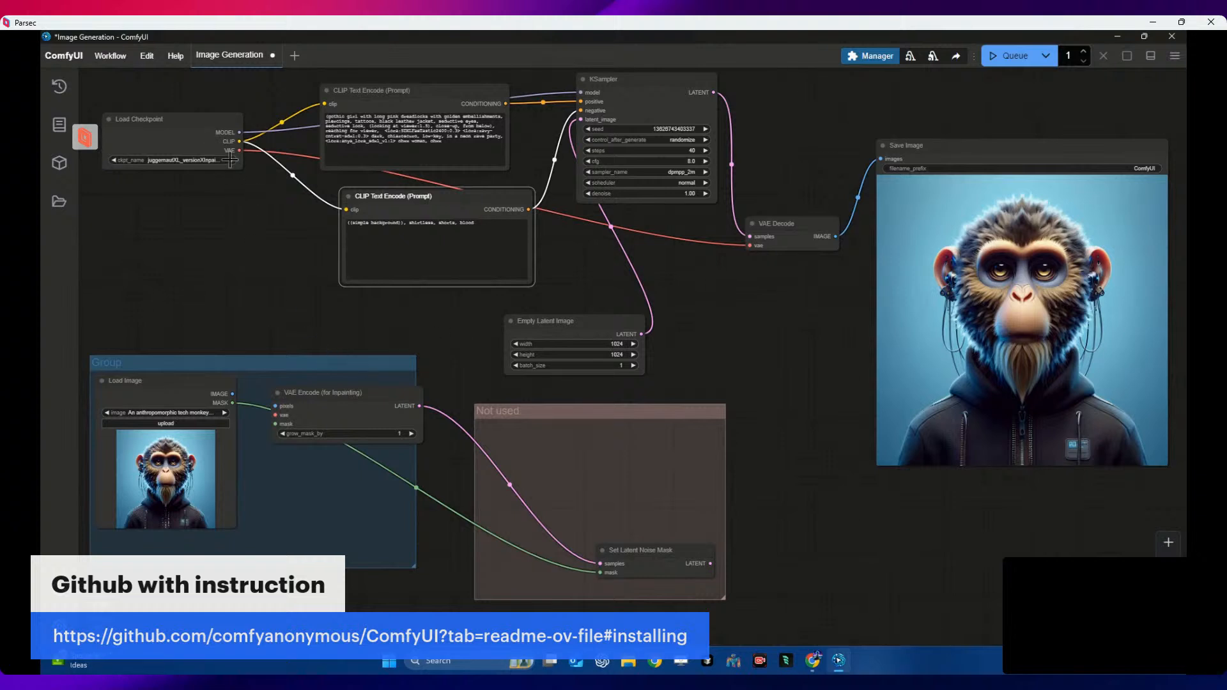
- Look through the available checkpoints and check the file name of the latest download in the browser's download history, returning to ComfyUI
{"action": "left_click", "coordinate": [198, 162]}
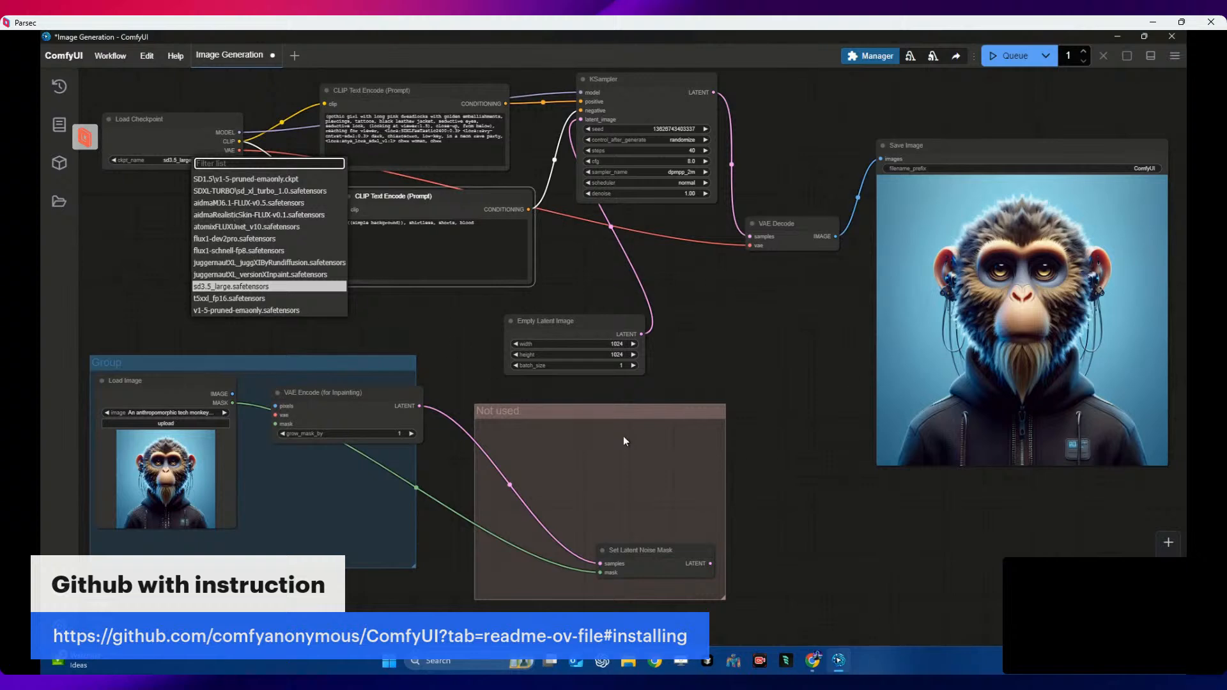
{"action": "left_click", "coordinate": [813, 662]}
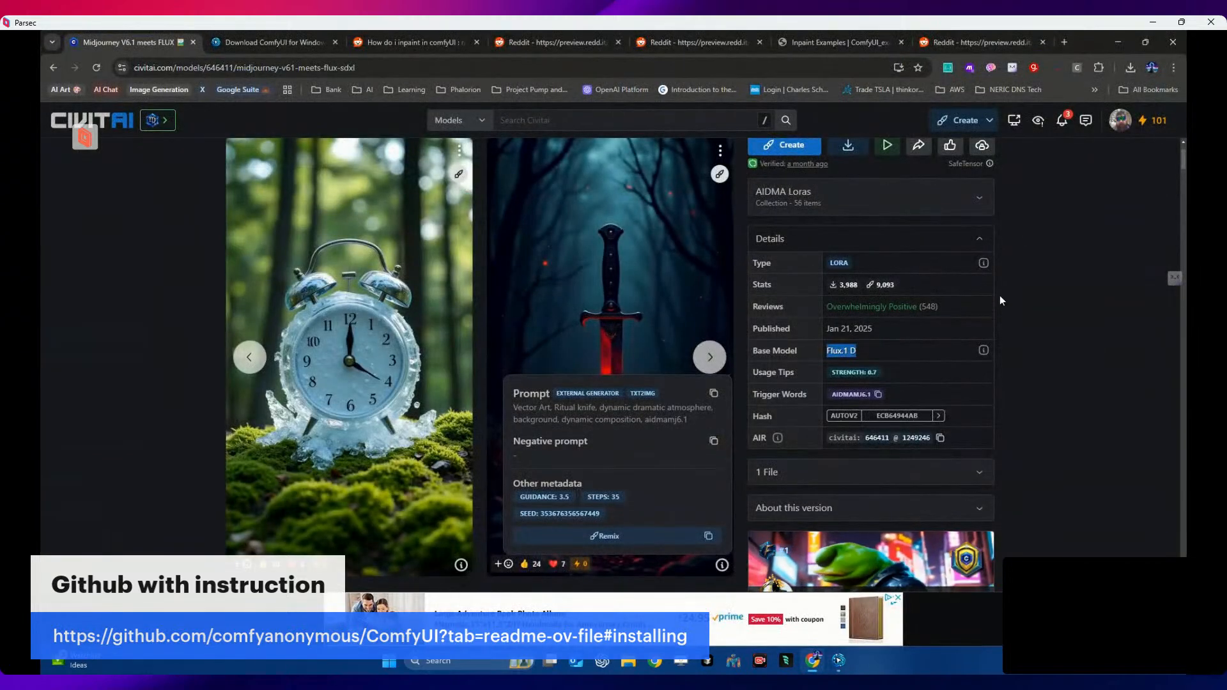
{"action": "left_click", "coordinate": [1127, 74]}
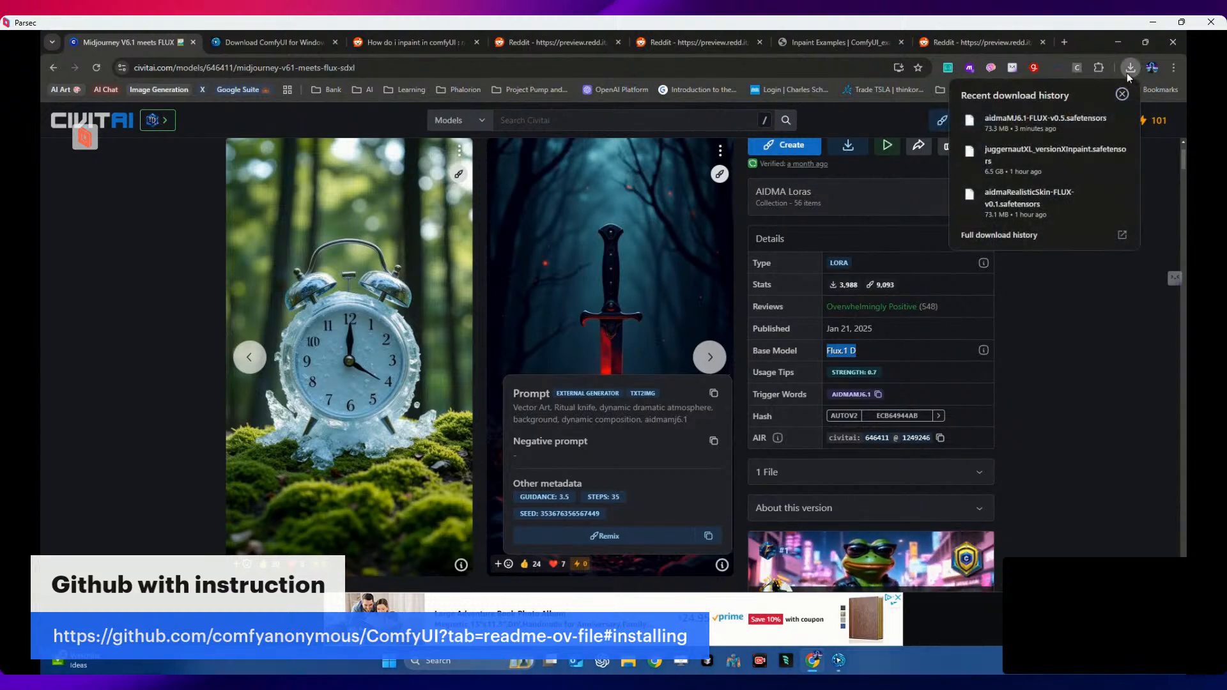
{"action": "left_click", "coordinate": [1127, 73]}
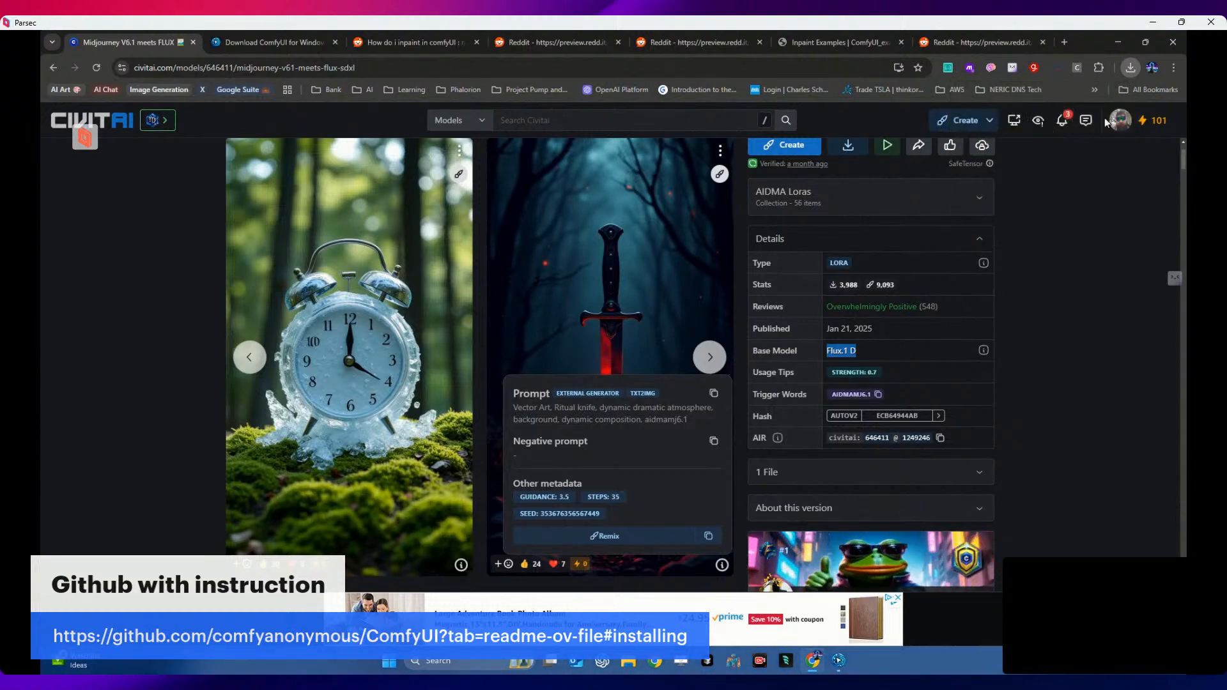
{"action": "left_click", "coordinate": [840, 660]}
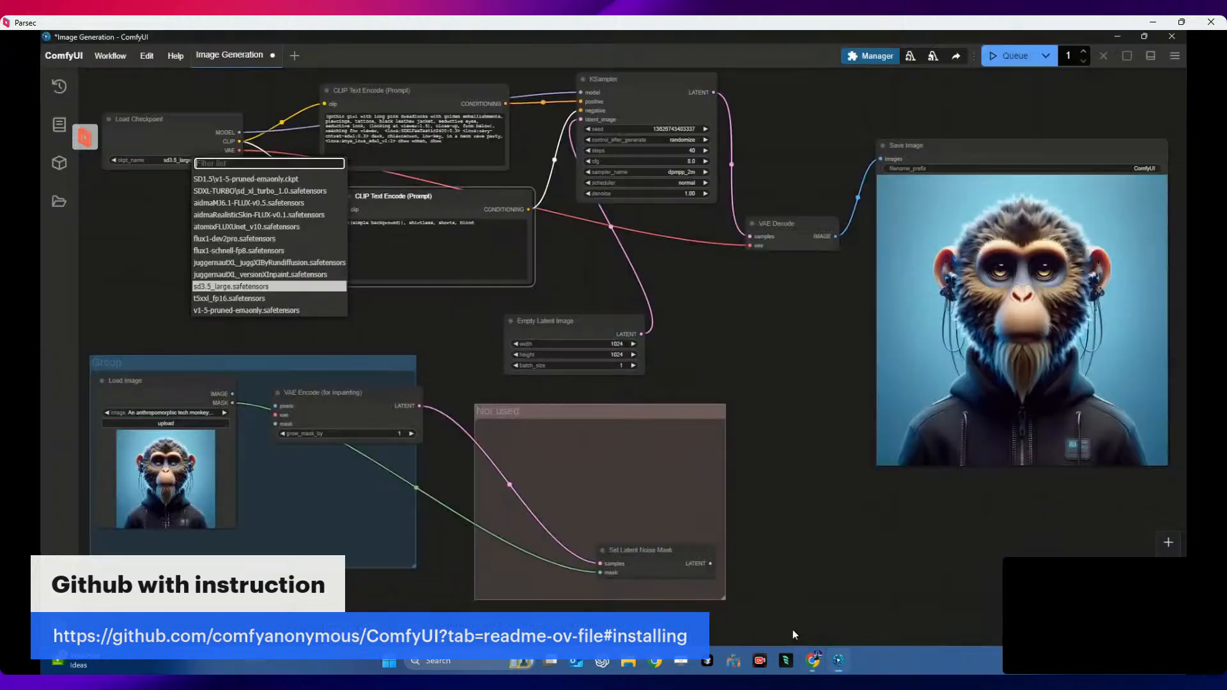
- Try to generate an image with aidmaMJ6.1-FLUX-v0.5.safetensors as the checkpoint, opening and closing the error report form
{"action": "left_click", "coordinate": [287, 218]}
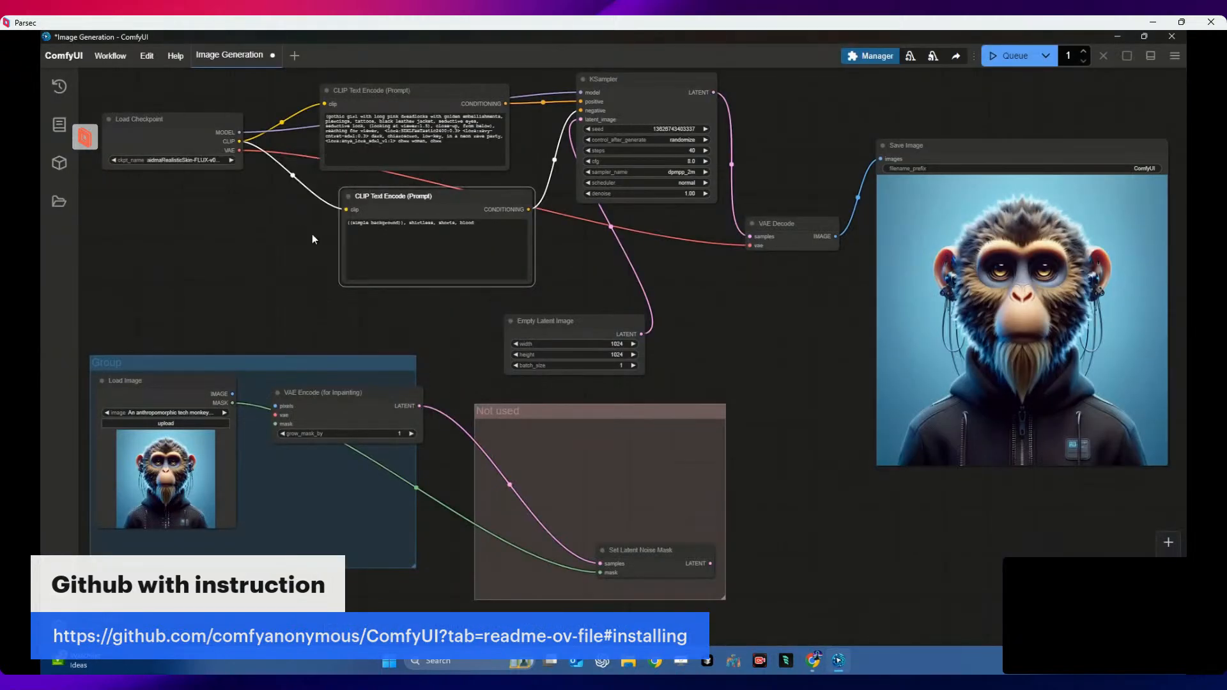
{"action": "left_click", "coordinate": [205, 160]}
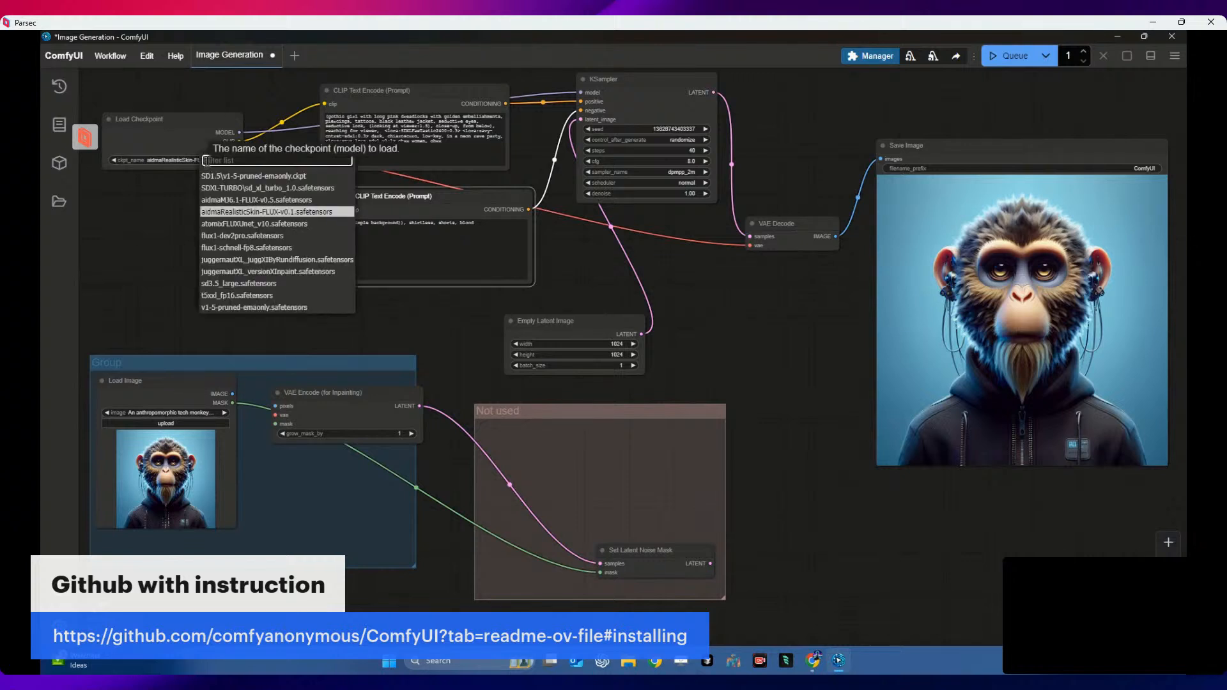
{"action": "left_click", "coordinate": [252, 201]}
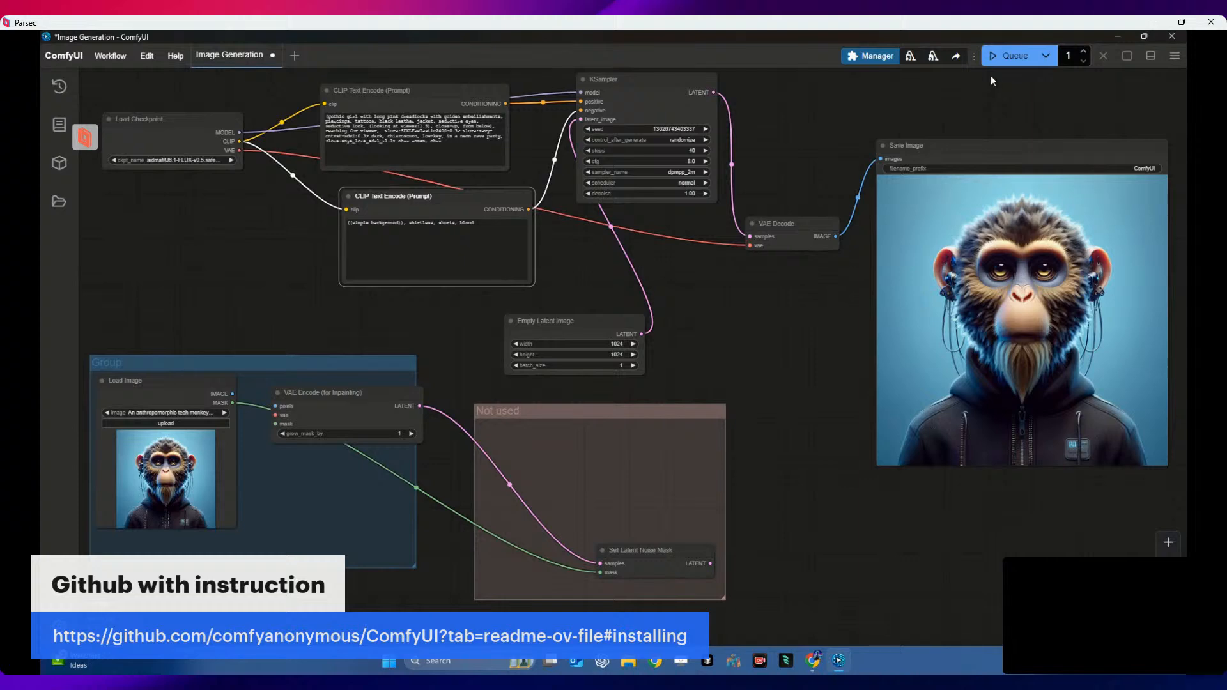
{"action": "left_click", "coordinate": [1011, 56]}
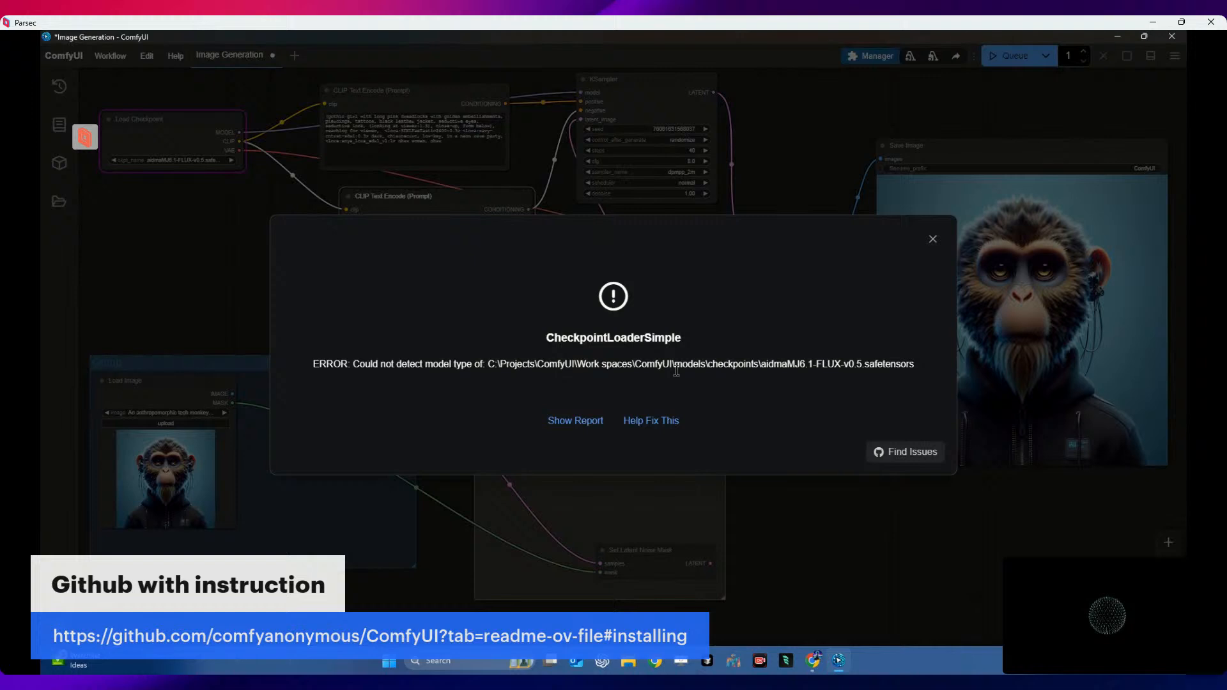
{"action": "left_click", "coordinate": [666, 424]}
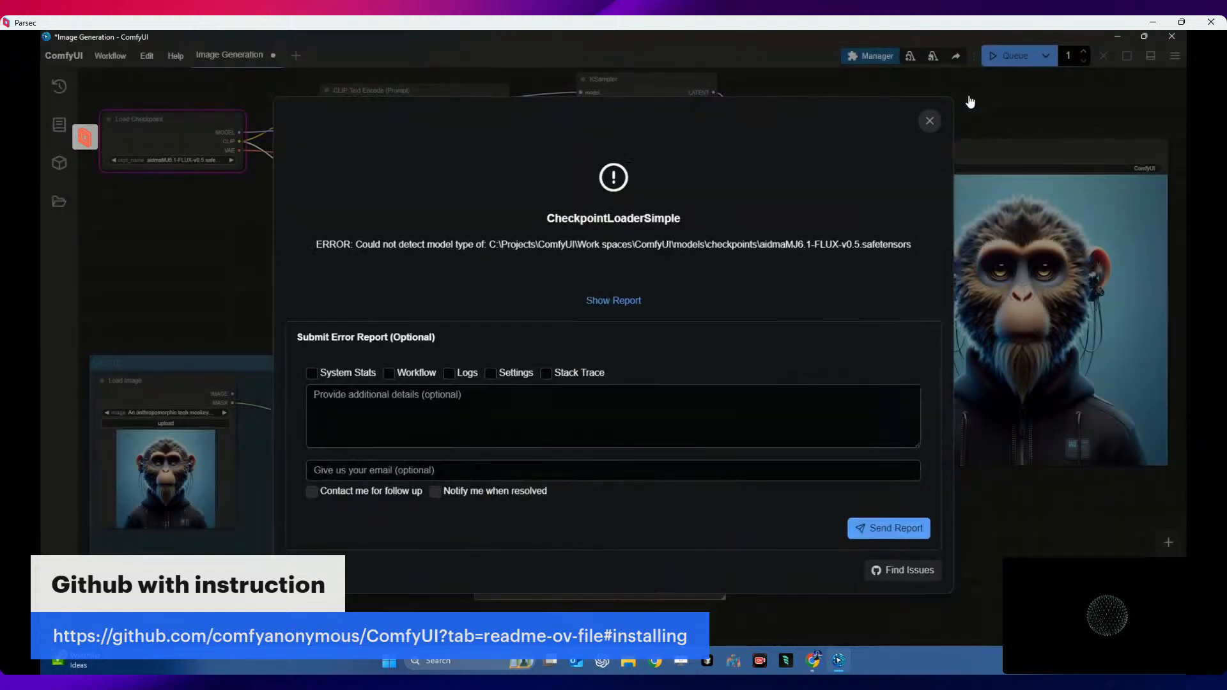
{"action": "left_click", "coordinate": [933, 118]}
- View the external models offered in the Model Manager and recheck the LoRA's base model on its Civitai page, returning to ComfyUI
{"action": "left_click", "coordinate": [872, 58]}
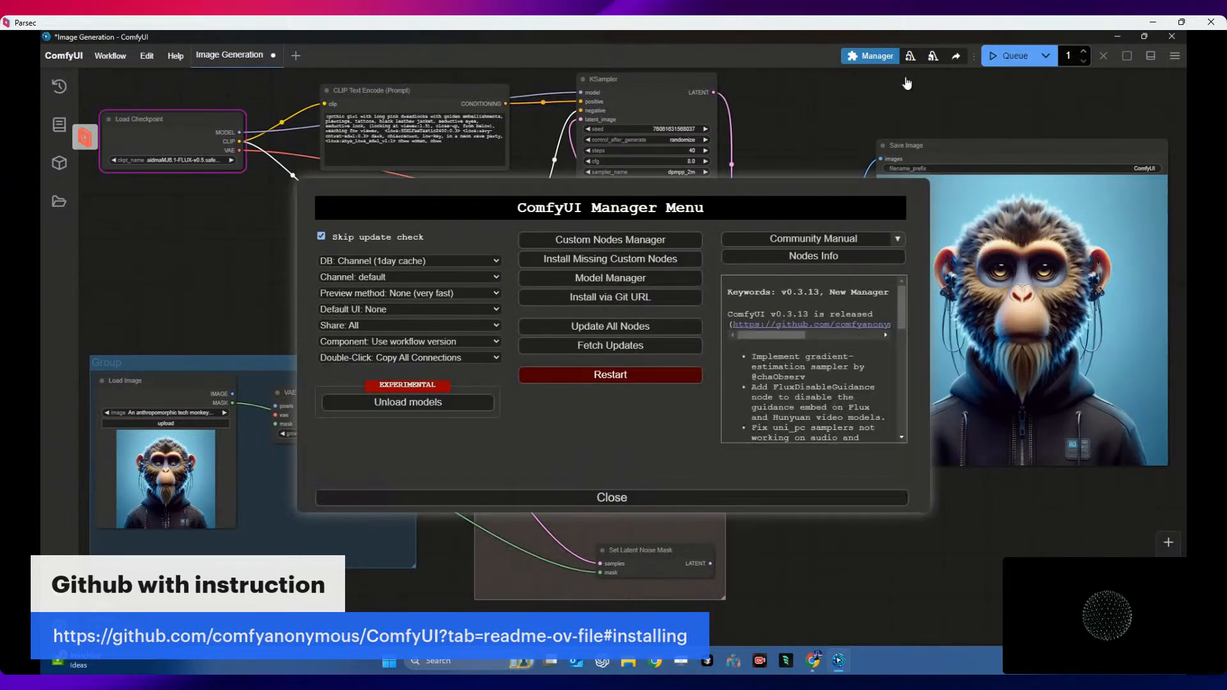
{"action": "left_click", "coordinate": [625, 280]}
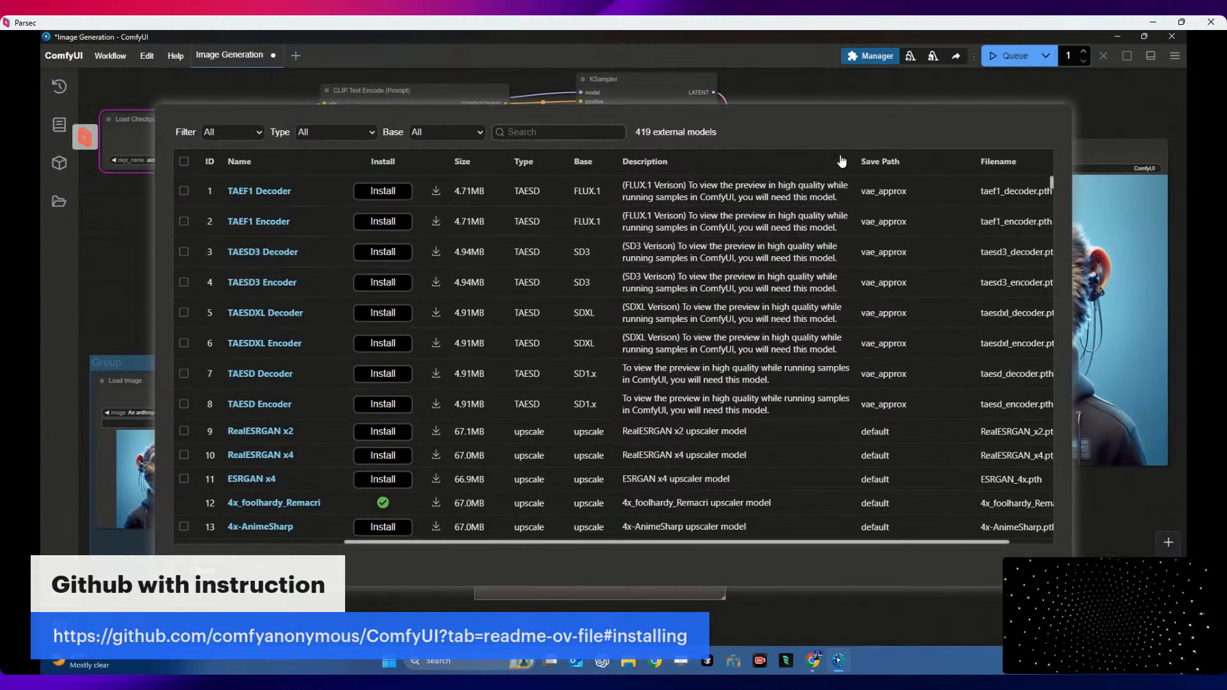
{"action": "left_click", "coordinate": [813, 661]}
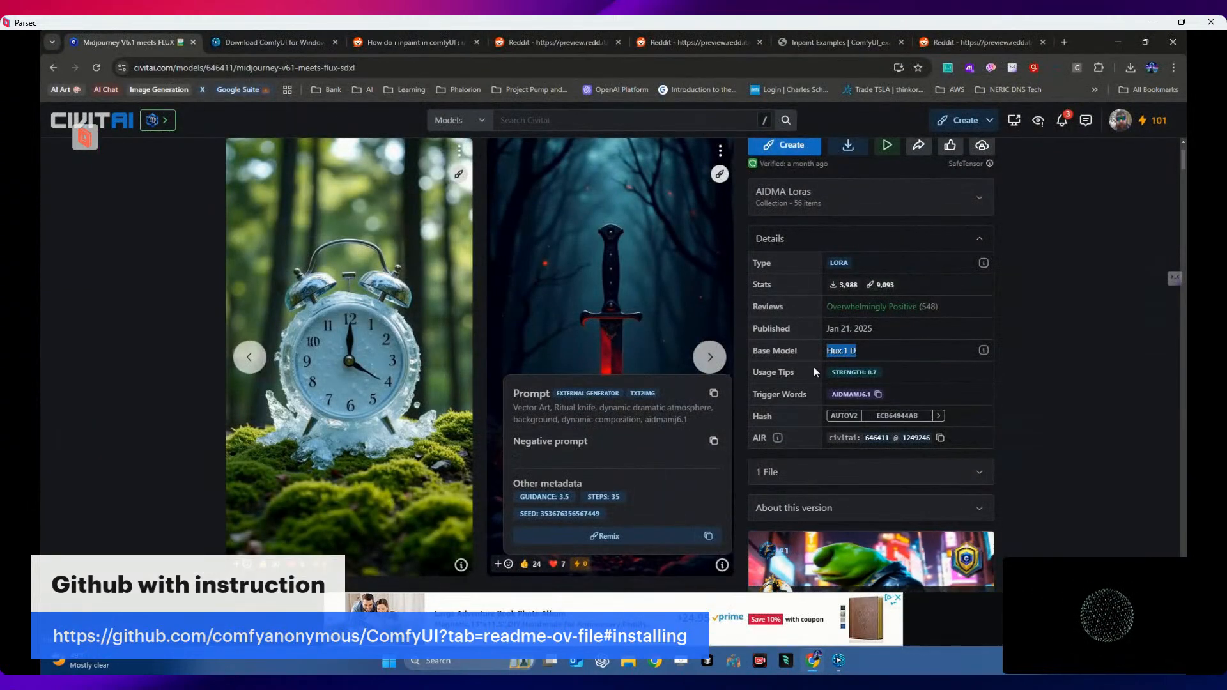
{"action": "left_click", "coordinate": [880, 350]}
{"action": "left_click_drag", "start_coordinate": [858, 350], "coordinate": [828, 354]}
{"action": "left_click", "coordinate": [834, 355]}
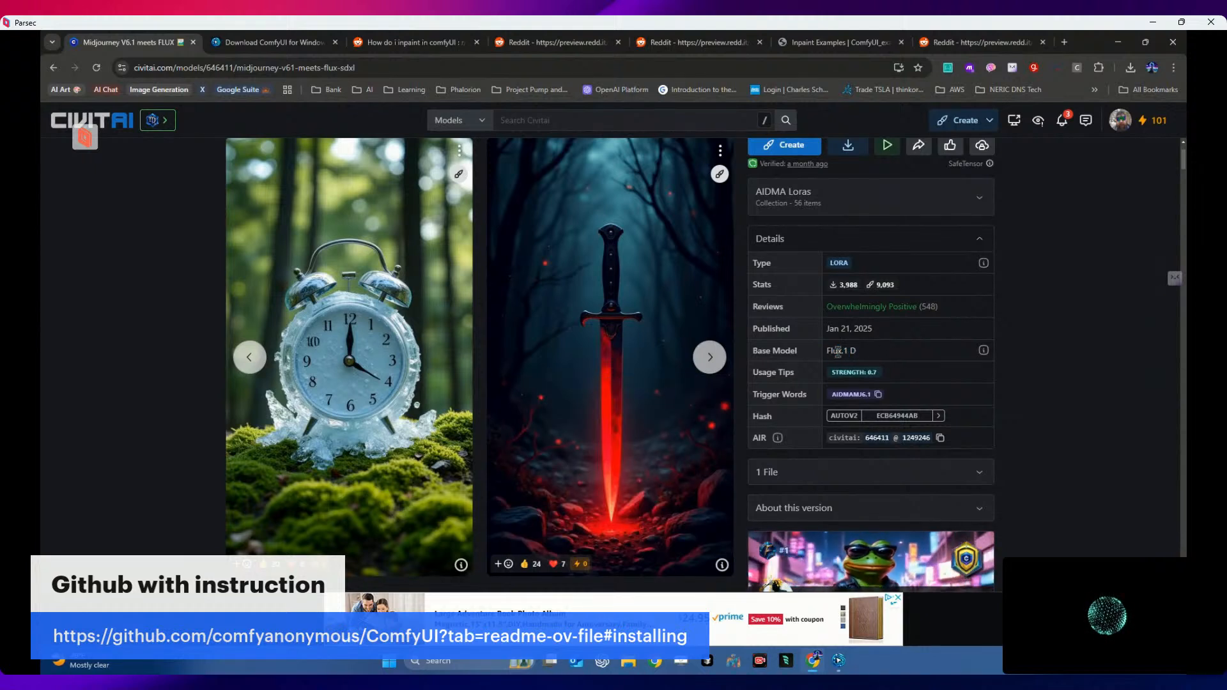
{"action": "scroll", "coordinate": [879, 284], "scroll_direction": "up", "scroll_amount": 1}
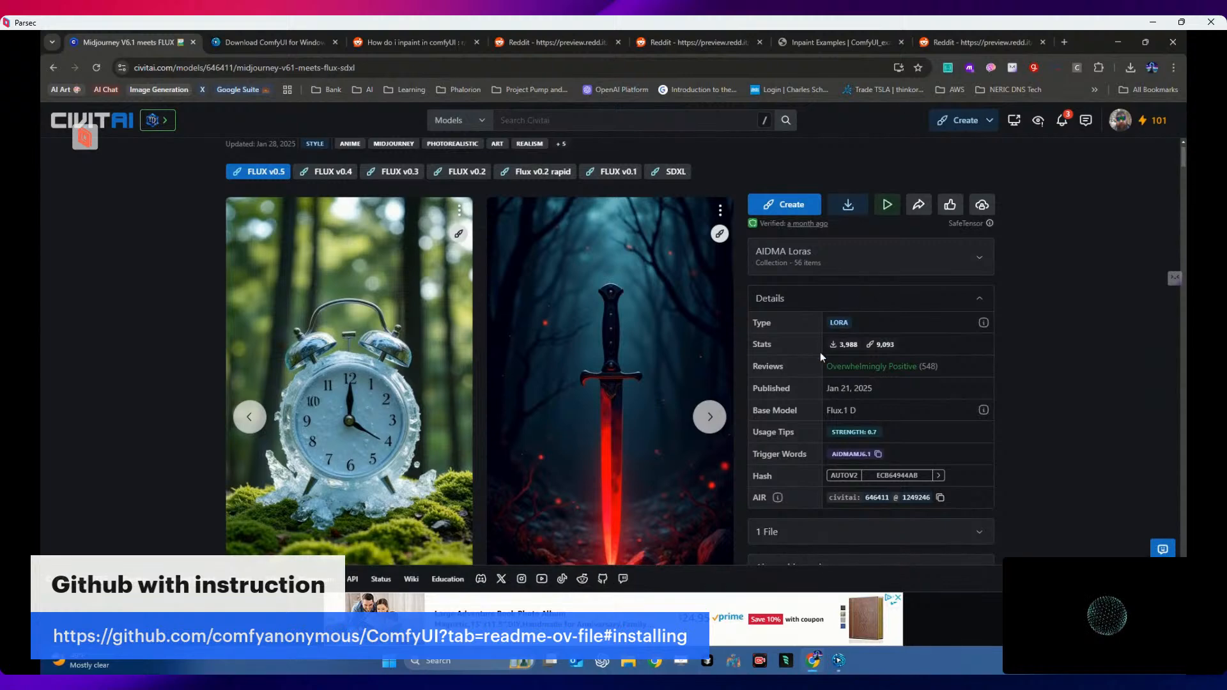
{"action": "left_click", "coordinate": [839, 660]}
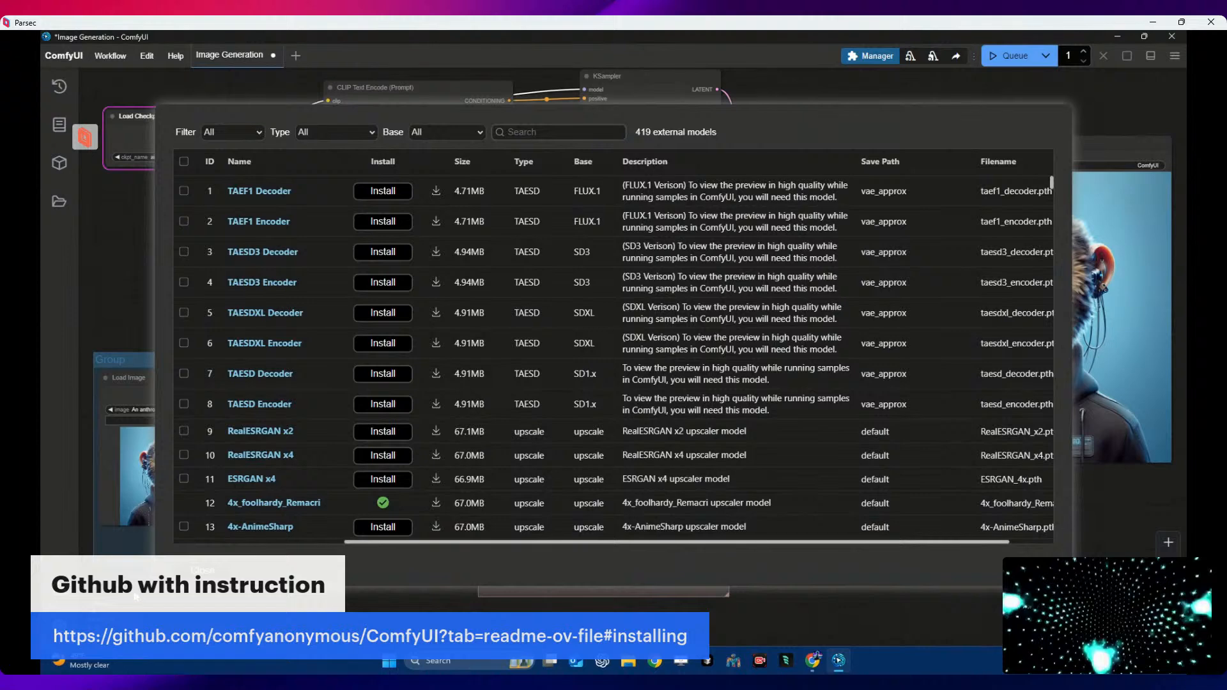
- Set the Load Checkpoint node's model to flux1-dev2pro.safetensors and close the model list and manager dialog
{"action": "left_click", "coordinate": [218, 570]}
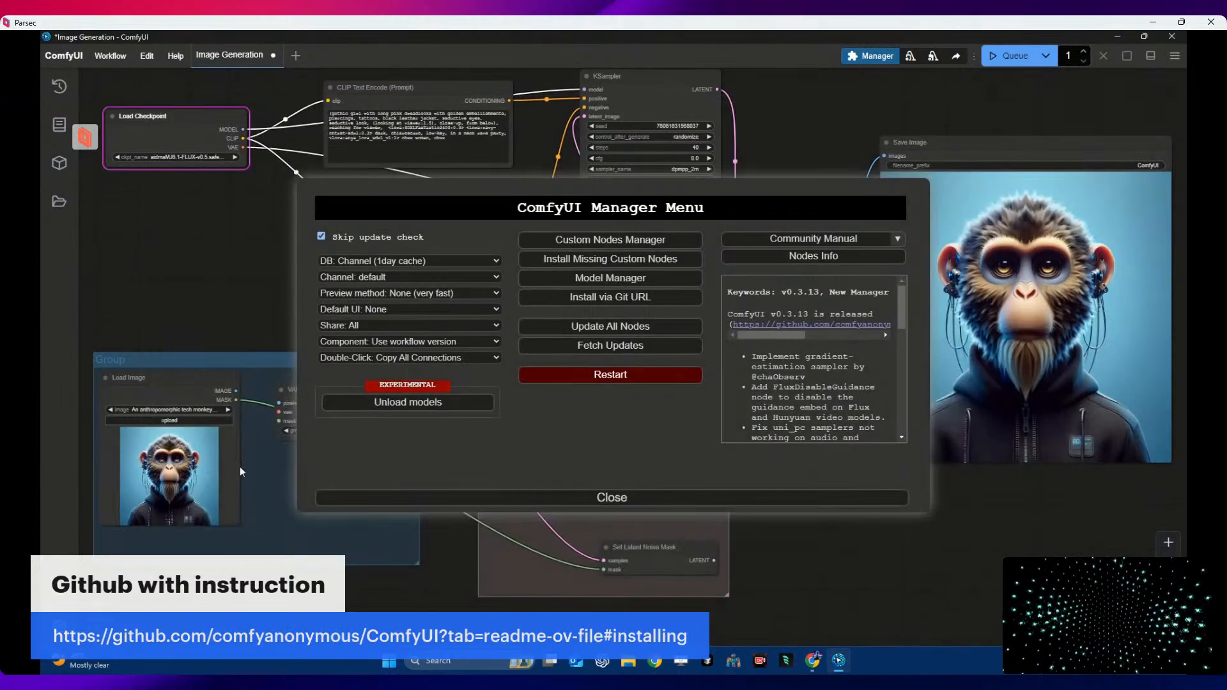
{"action": "left_click", "coordinate": [202, 159]}
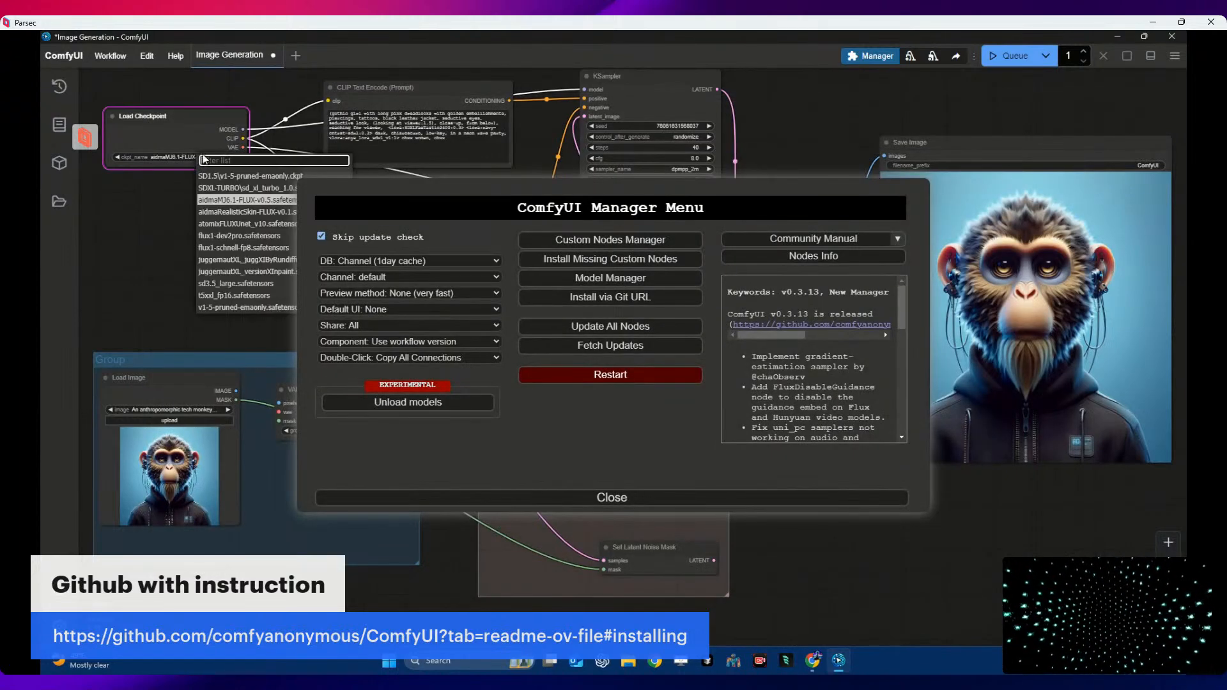
{"action": "left_click", "coordinate": [221, 236]}
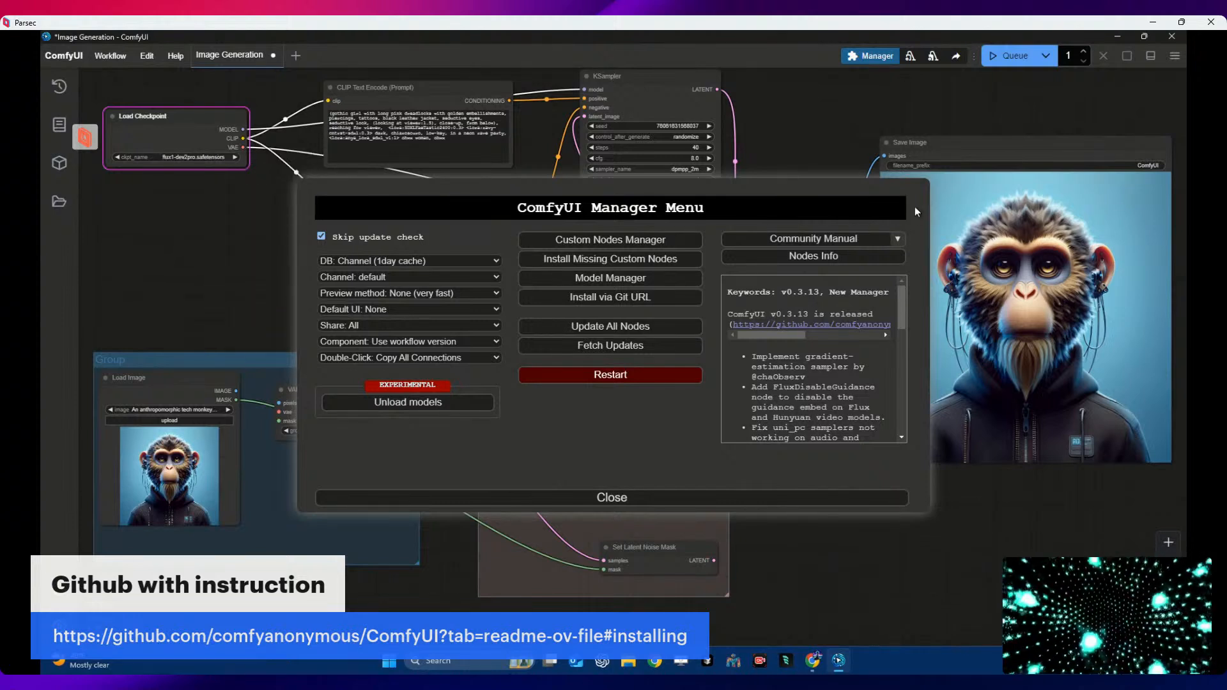
{"action": "left_click", "coordinate": [620, 501]}
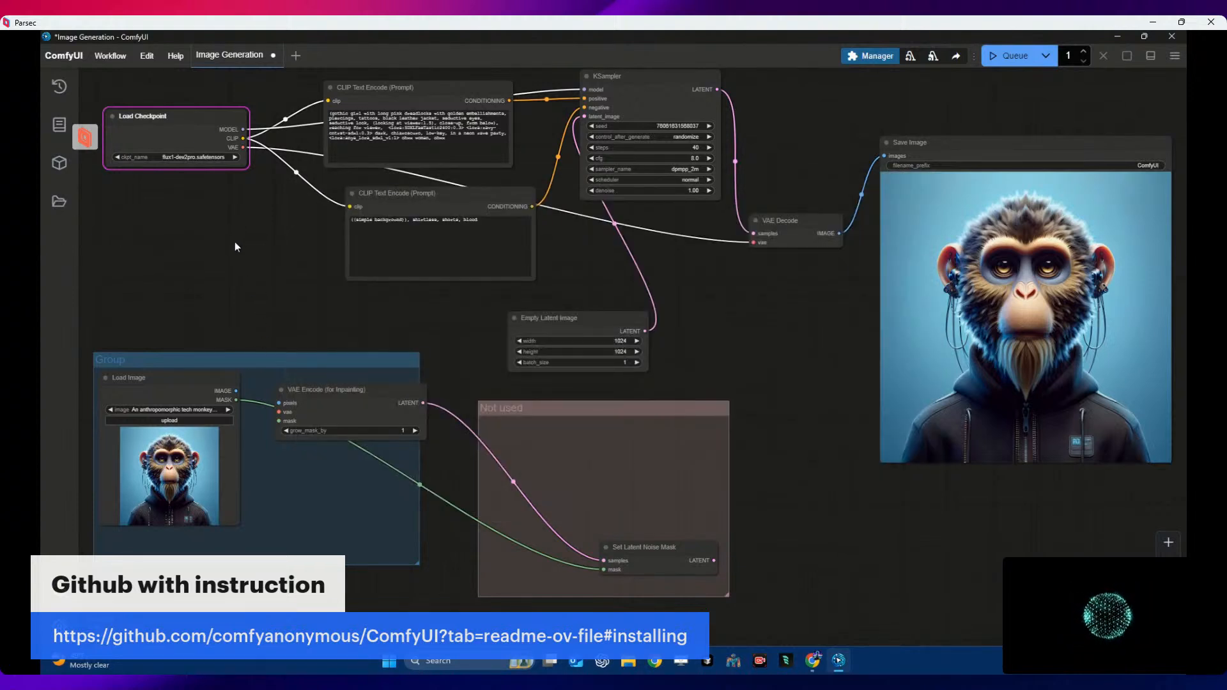
- Add a Load LoRA node from the loaders category and place it below the Load Checkpoint node
{"action": "right_click", "coordinate": [242, 204]}
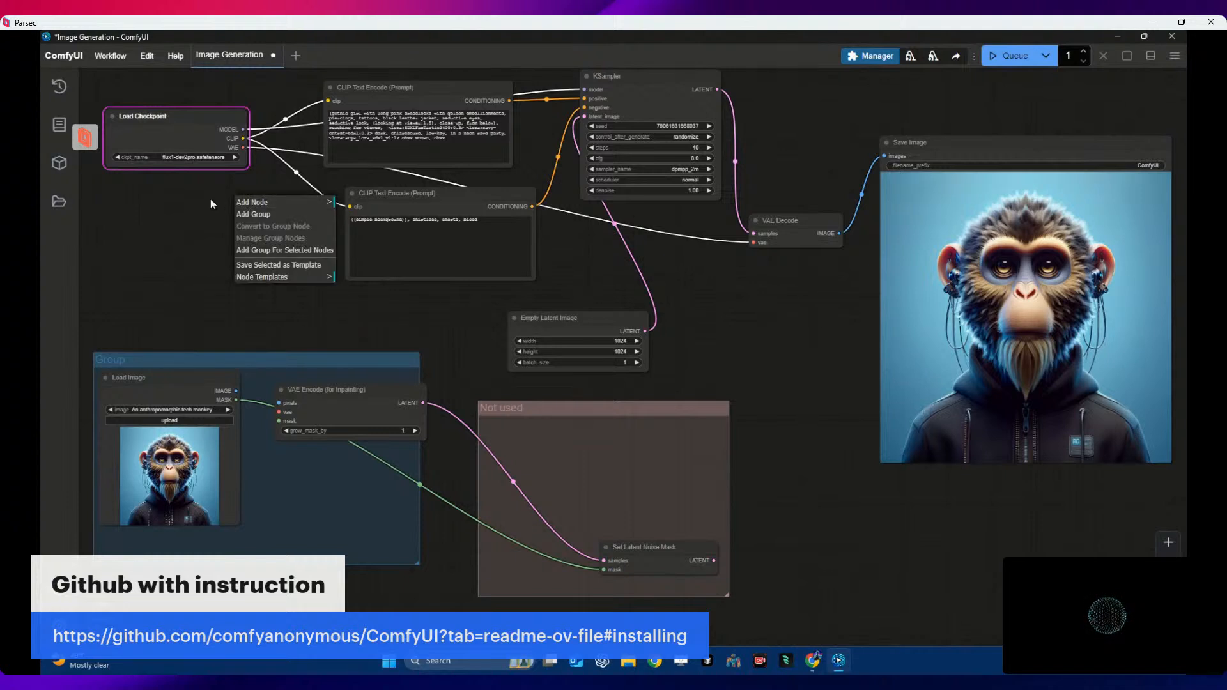
{"action": "left_click", "coordinate": [247, 204]}
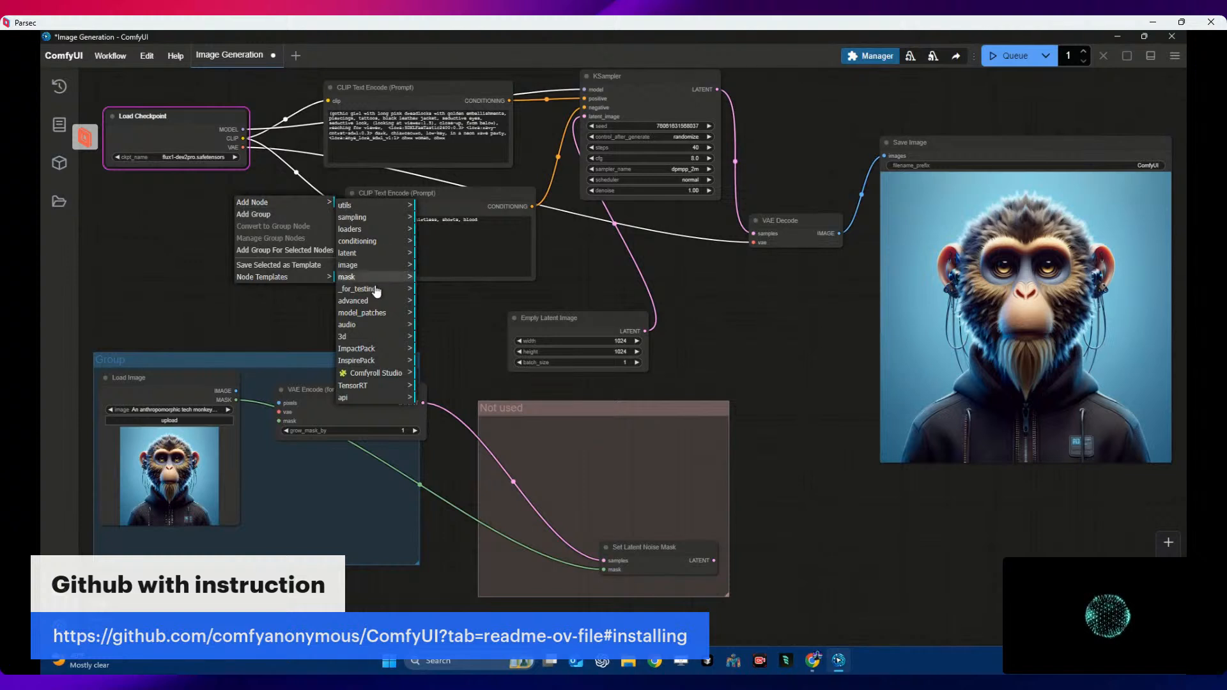
{"action": "left_click", "coordinate": [379, 362]}
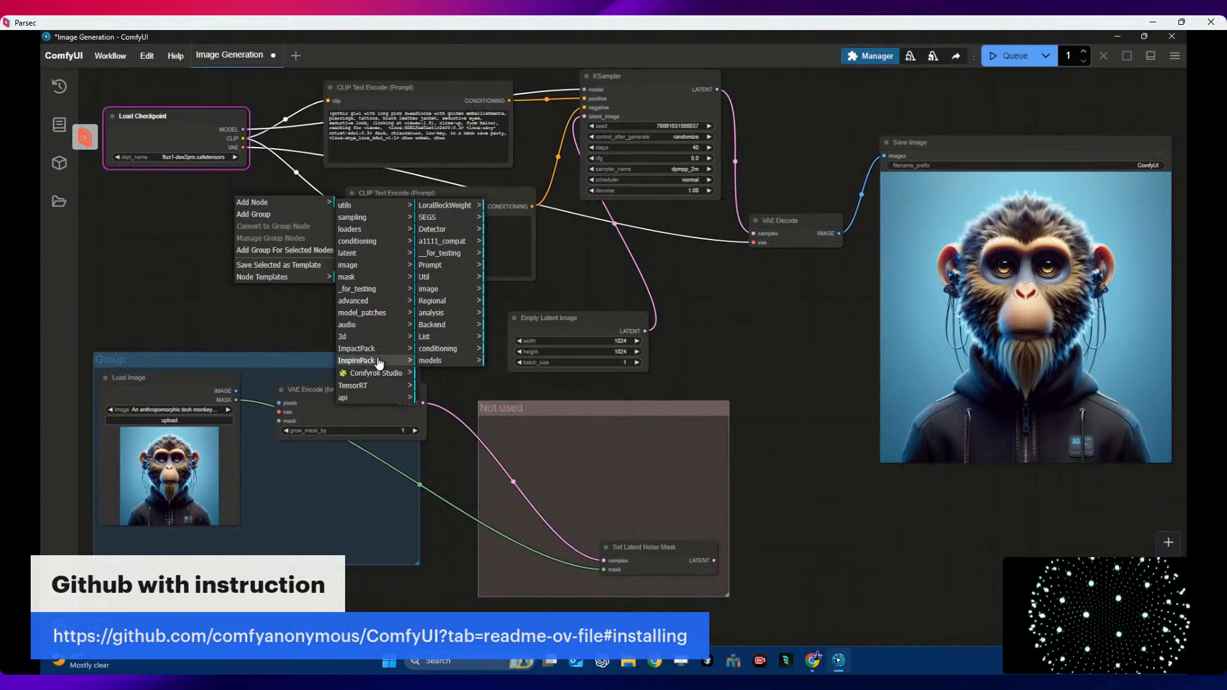
{"action": "left_click", "coordinate": [379, 350]}
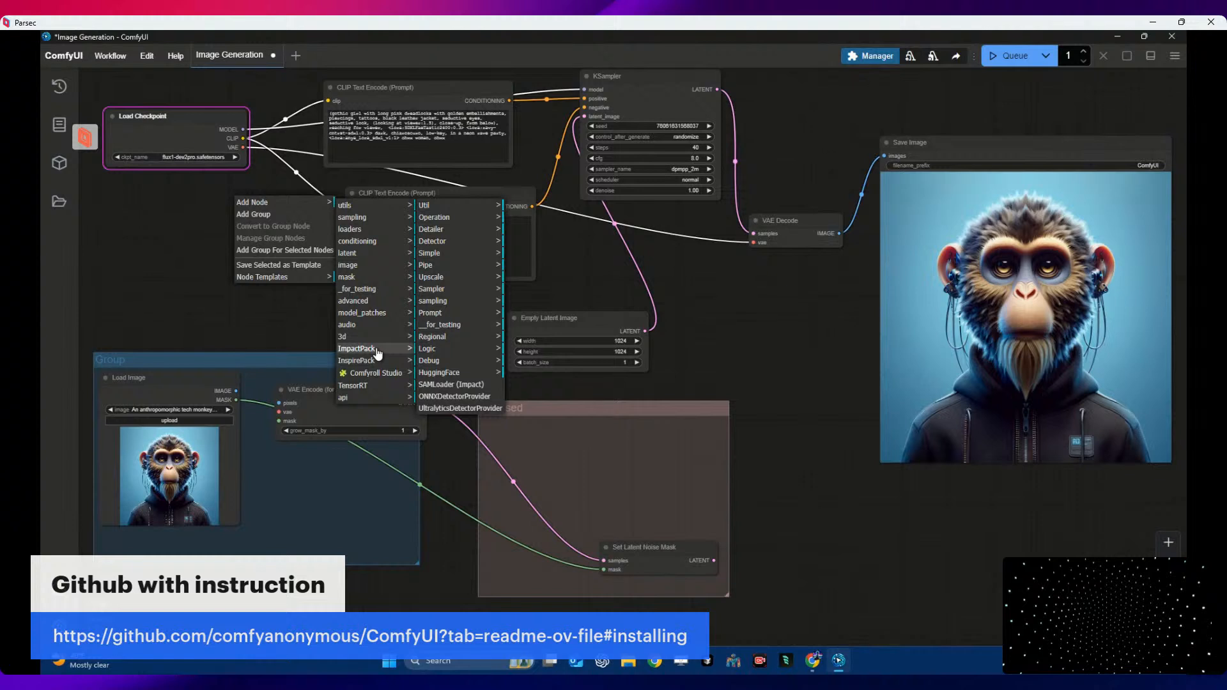
{"action": "left_click", "coordinate": [363, 210]}
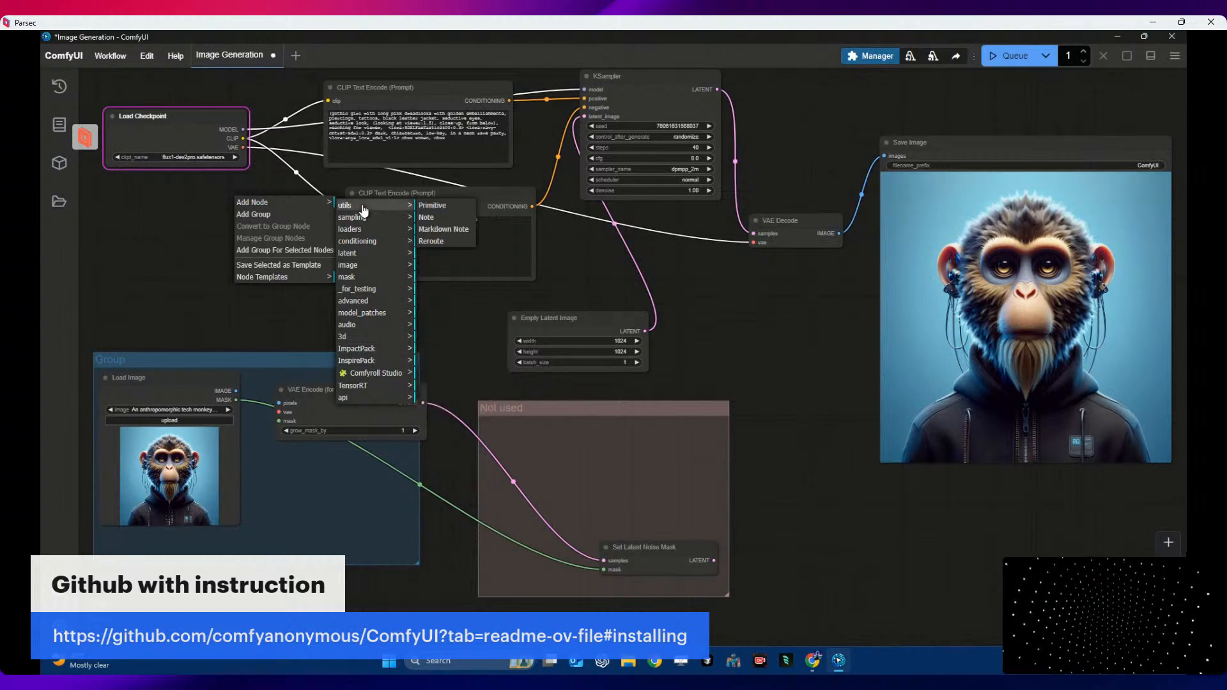
{"action": "left_click", "coordinate": [365, 218]}
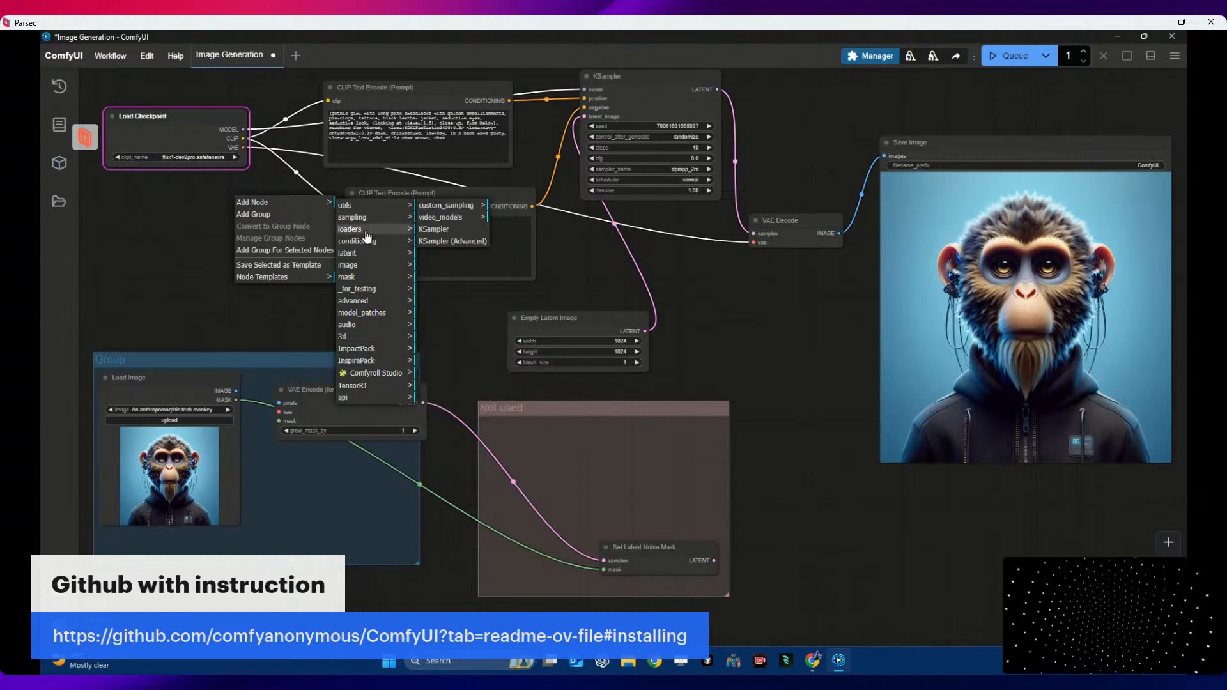
{"action": "left_click", "coordinate": [366, 230]}
{"action": "left_click", "coordinate": [438, 241]}
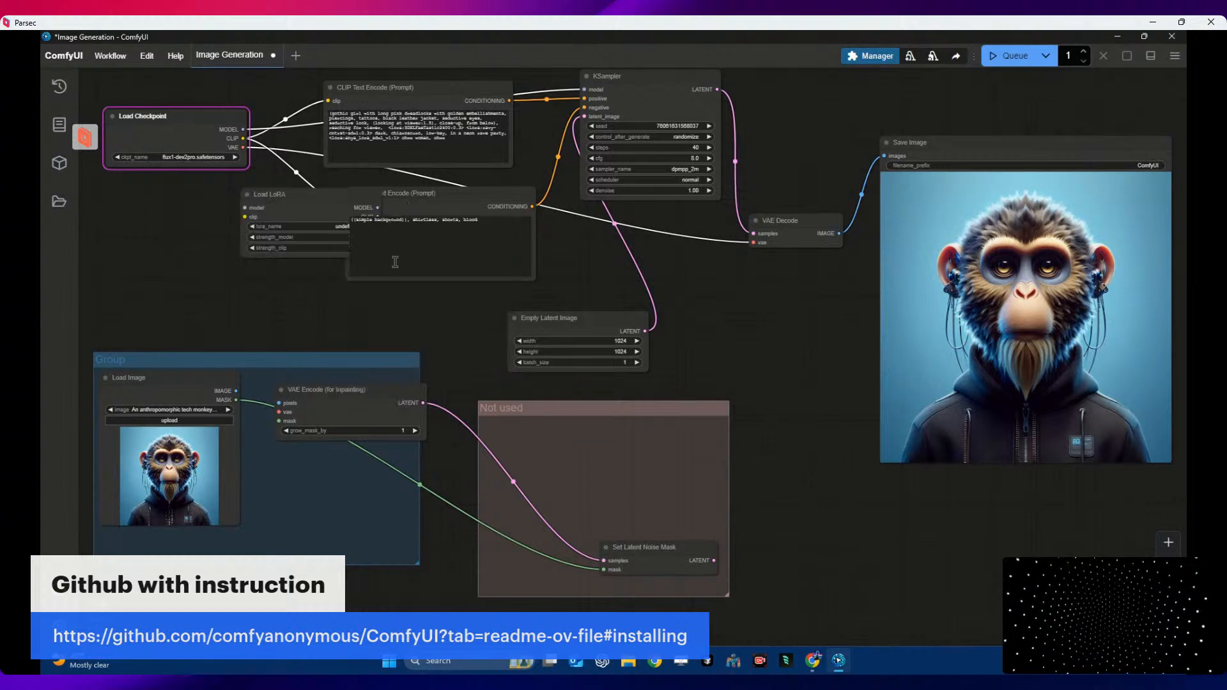
{"action": "left_click_drag", "start_coordinate": [274, 213], "coordinate": [186, 234]}
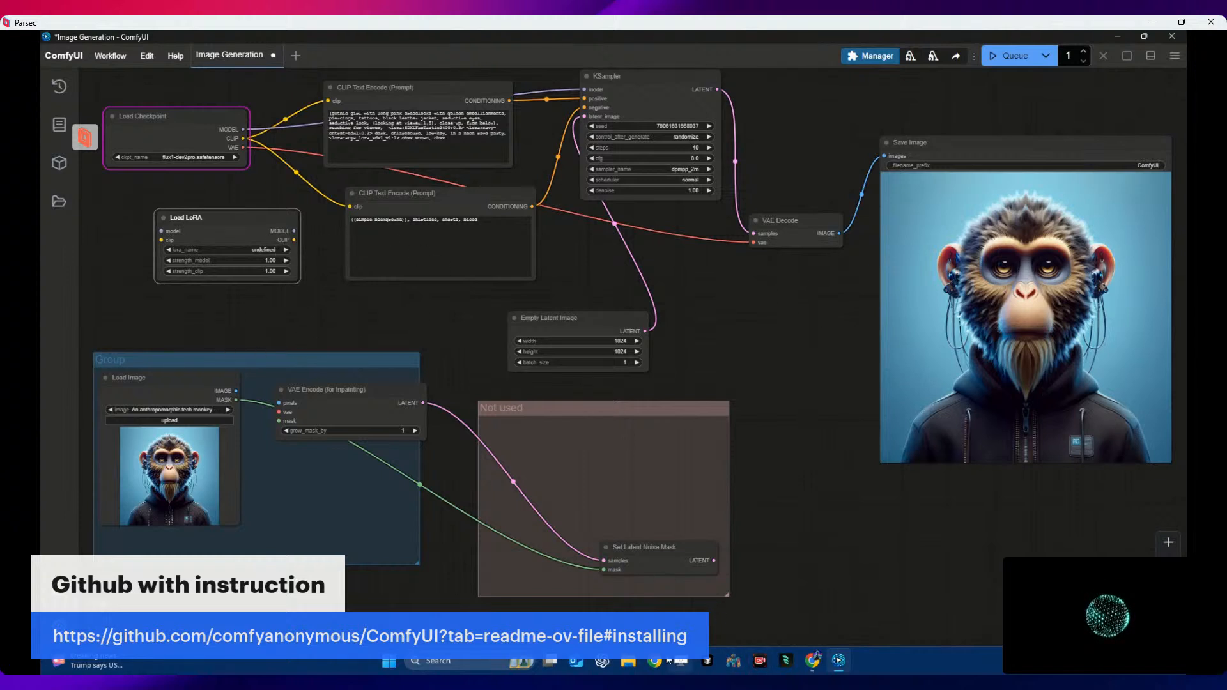
- Switch to File Explorer and open the models\checkpoints folder of the ComfyUI workspace under C:\Projects\ComfyUI\Work spaces
{"action": "left_click", "coordinate": [629, 662]}
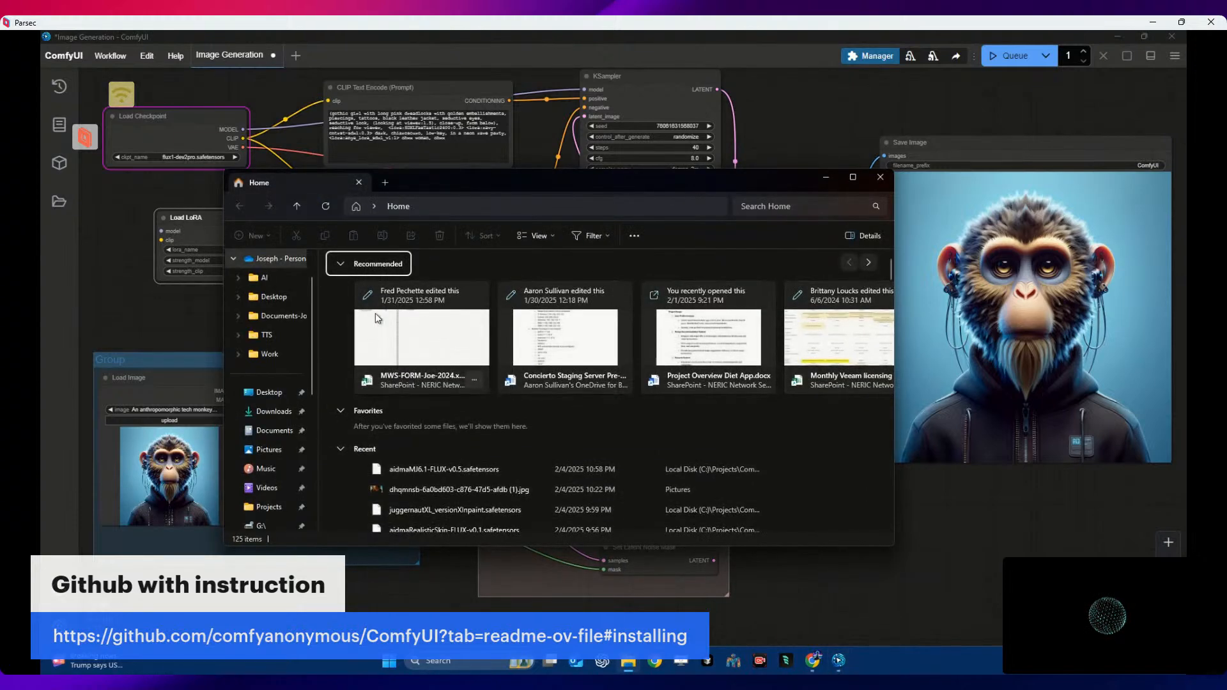
{"action": "left_click", "coordinate": [269, 506]}
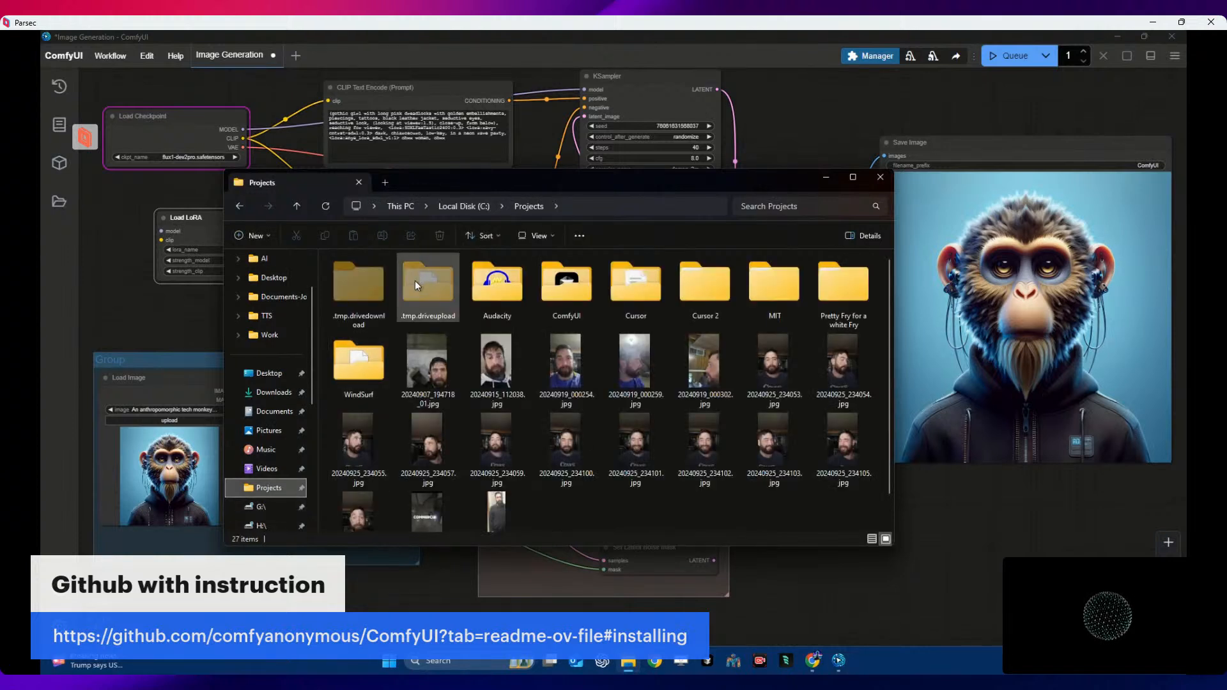
{"action": "double_click", "coordinate": [565, 290]}
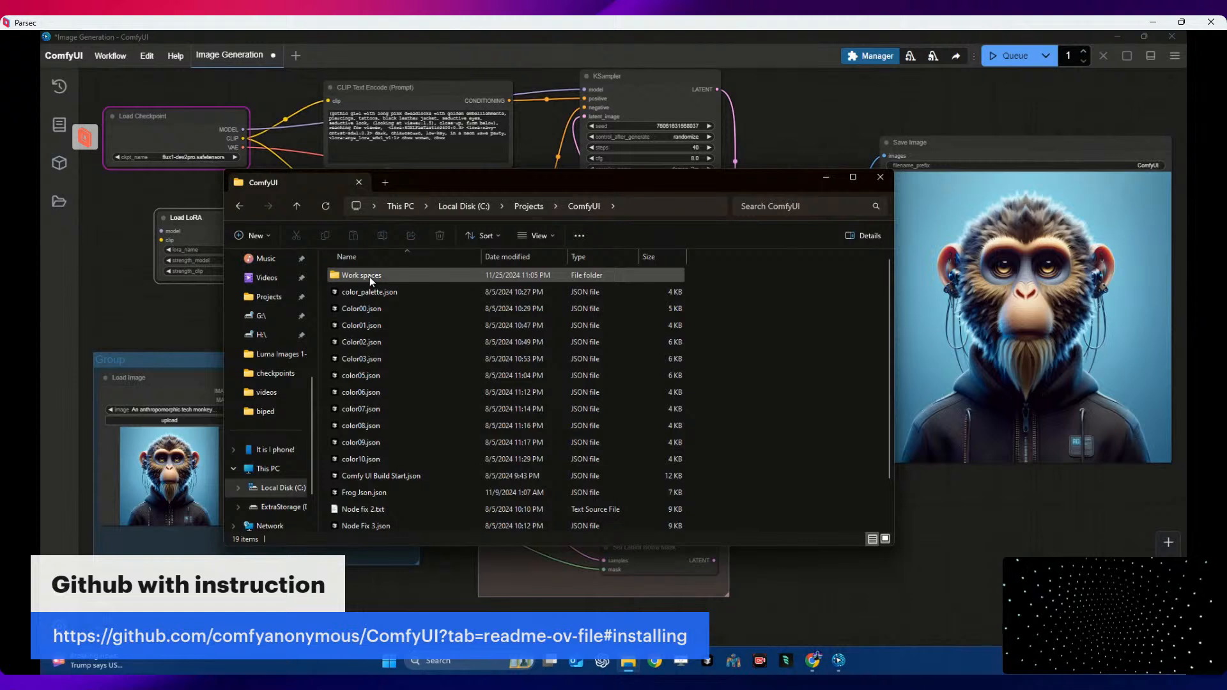
{"action": "double_click", "coordinate": [369, 278]}
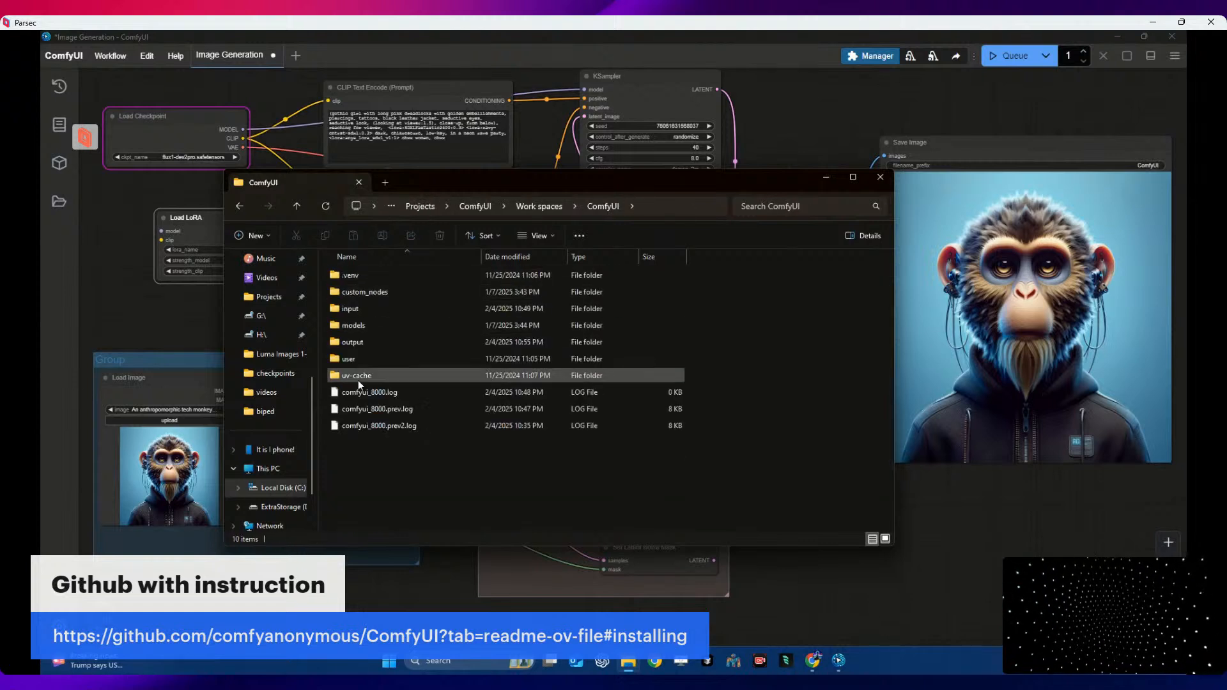
{"action": "double_click", "coordinate": [351, 325]}
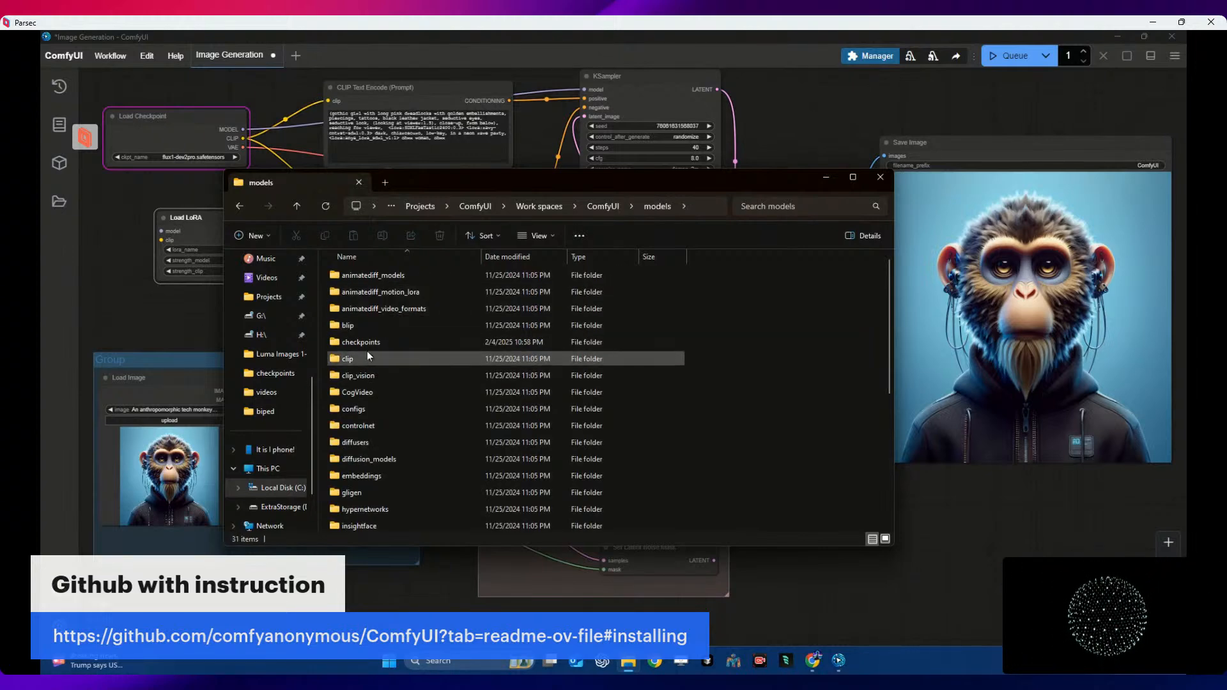
{"action": "double_click", "coordinate": [366, 341]}
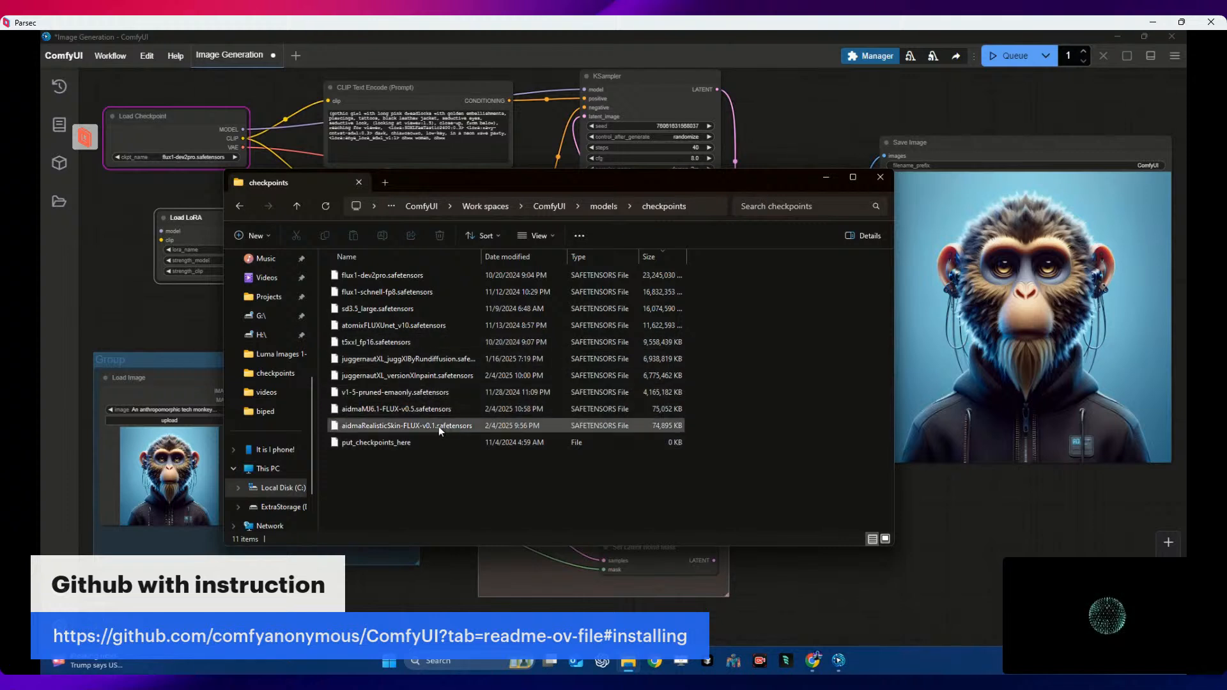
- Copy aidmaMJ6.1-FLUX-v0.5.safetensors and aidmaRealisticSkin-FLUX-v0.1.safetensors from the checkpoints folder
{"action": "right_click", "coordinate": [378, 411]}
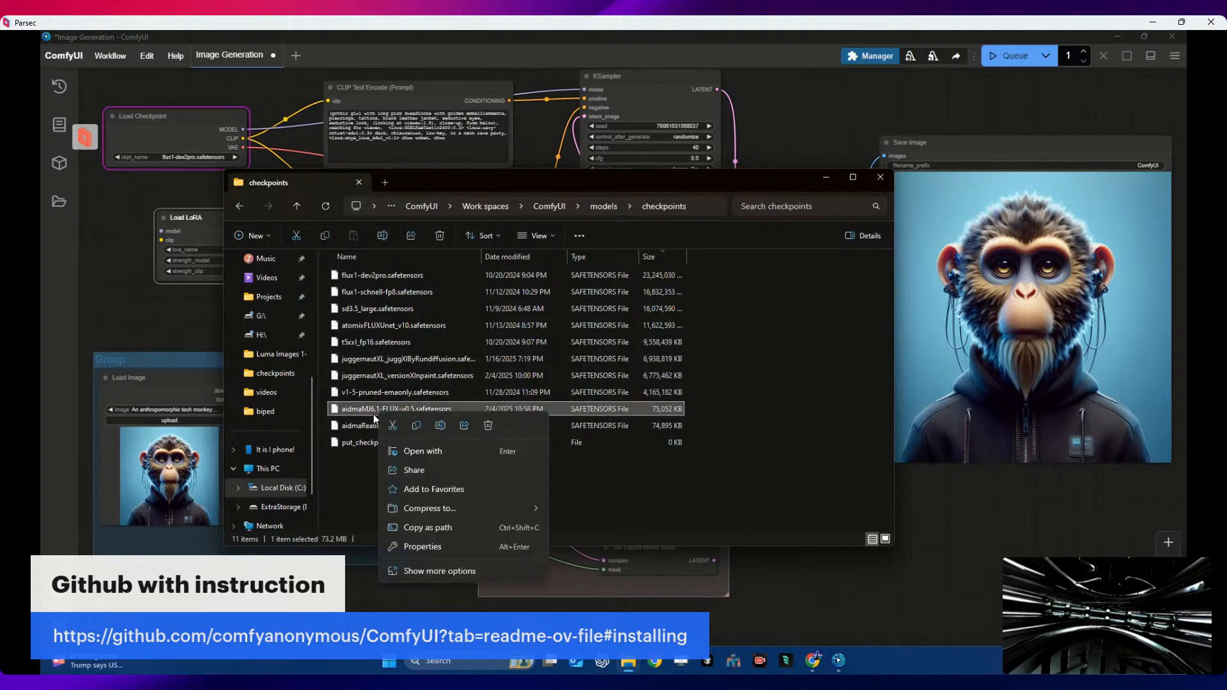
{"action": "left_click", "coordinate": [696, 512]}
{"action": "left_click_drag", "start_coordinate": [713, 406], "coordinate": [422, 414]}
{"action": "right_click", "coordinate": [422, 412]}
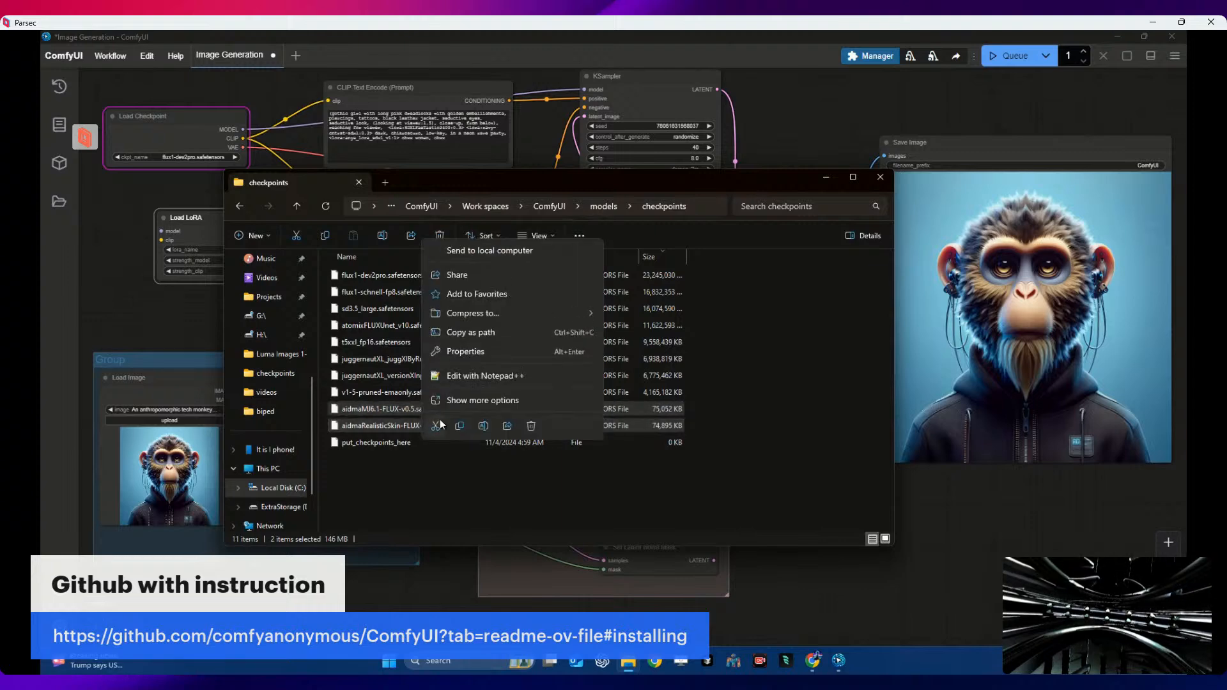
{"action": "left_click", "coordinate": [466, 432]}
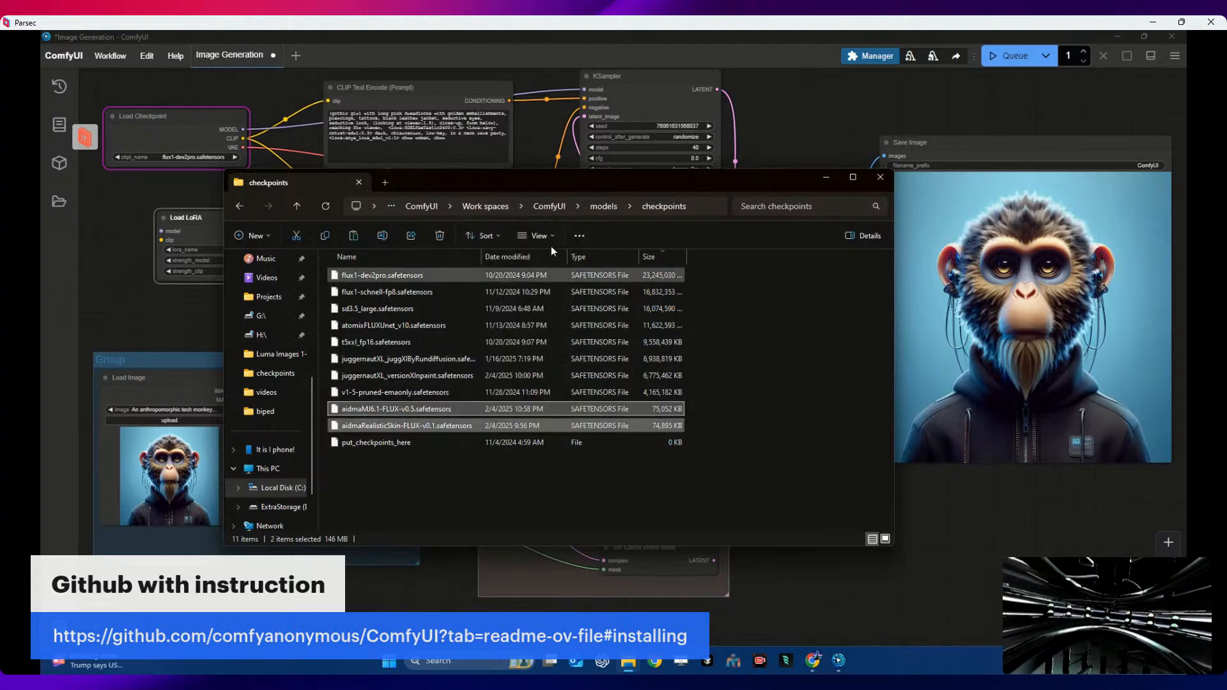
- Paste the two LoRA files into the models\loras folder and close File Explorer to return to ComfyUI
{"action": "left_click", "coordinate": [601, 206]}
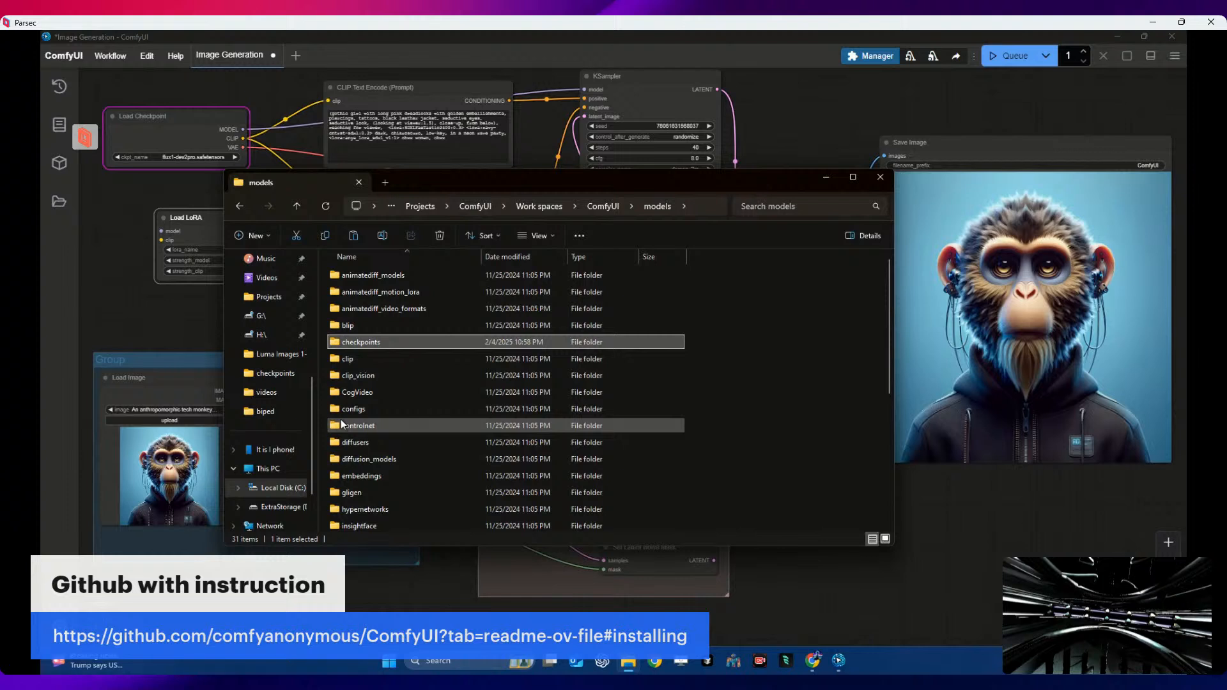
{"action": "scroll", "coordinate": [343, 416], "scroll_direction": "down", "scroll_amount": 2}
{"action": "double_click", "coordinate": [342, 477]}
{"action": "right_click", "coordinate": [388, 295]}
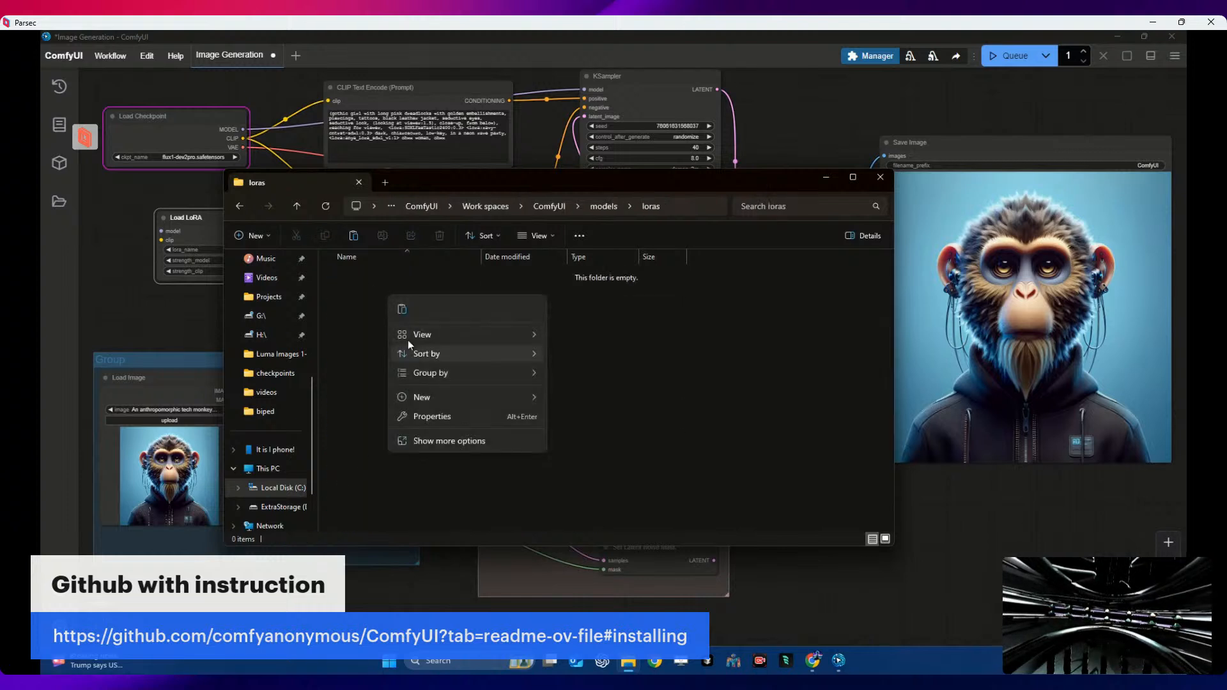
{"action": "left_click", "coordinate": [403, 313]}
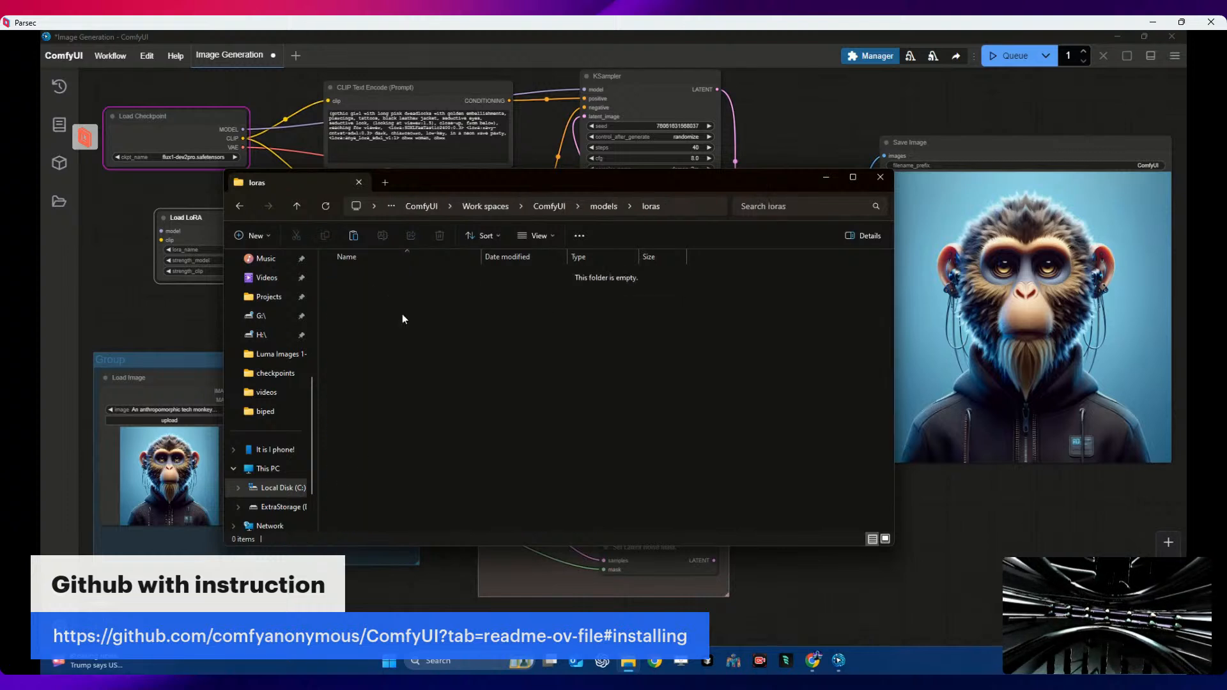
{"action": "left_click", "coordinate": [459, 459]}
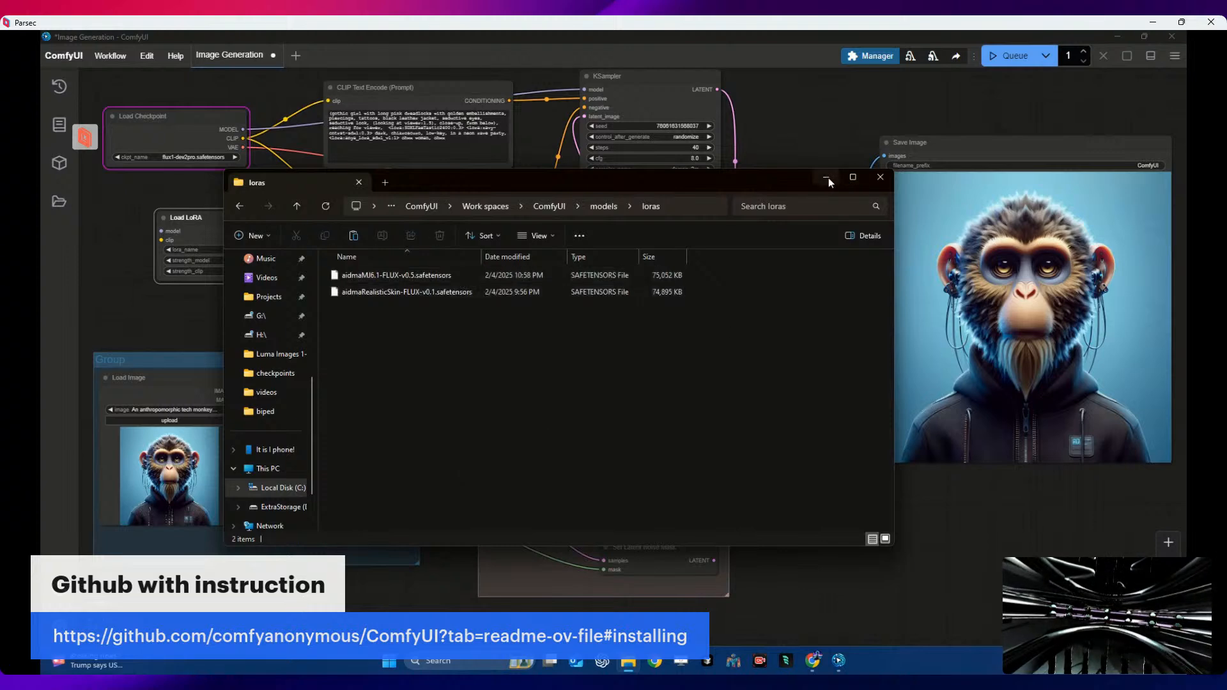
{"action": "left_click", "coordinate": [881, 177]}
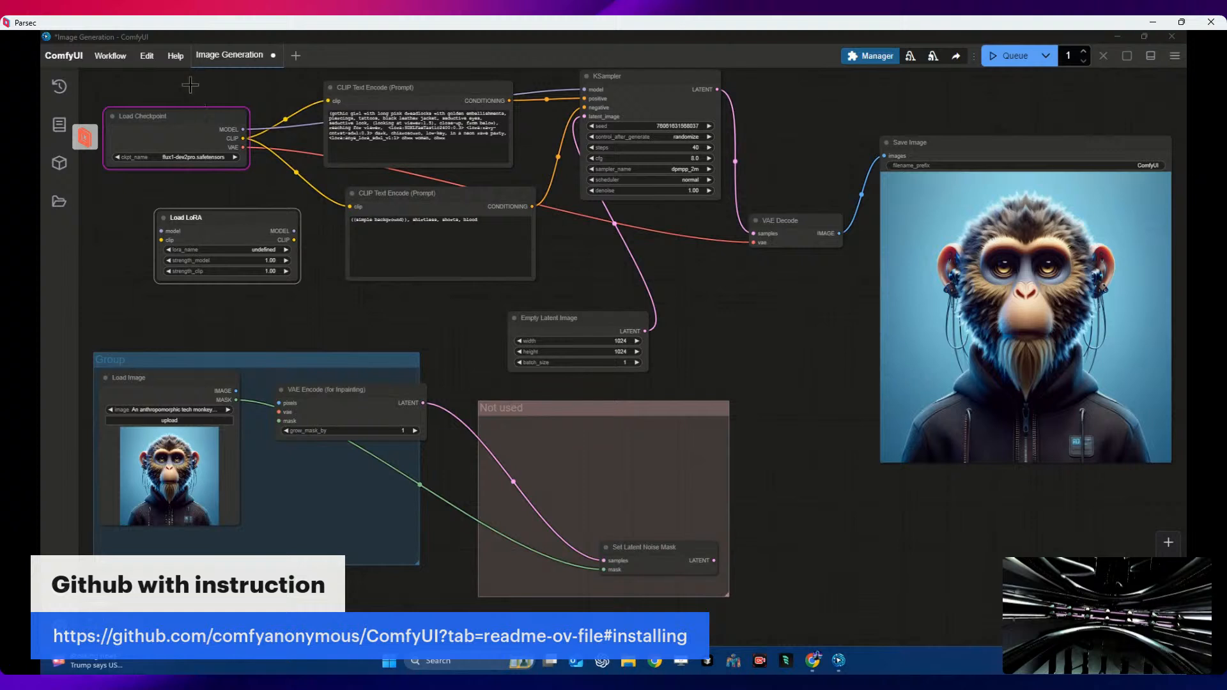
- Refresh the node definitions and set the Load LoRA node's lora_name to aidmaMJ6.1-FLUX-v0.5.safetensors
{"action": "left_click", "coordinate": [147, 56]}
{"action": "left_click", "coordinate": [131, 58]}
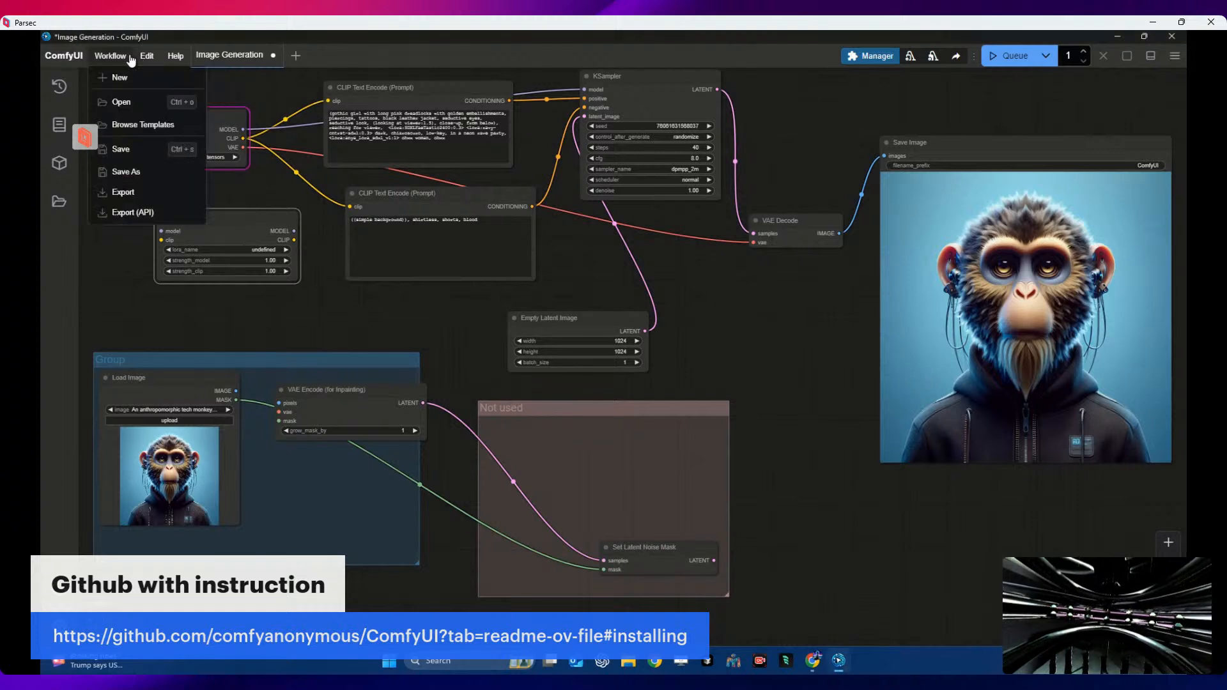
{"action": "left_click", "coordinate": [147, 56]}
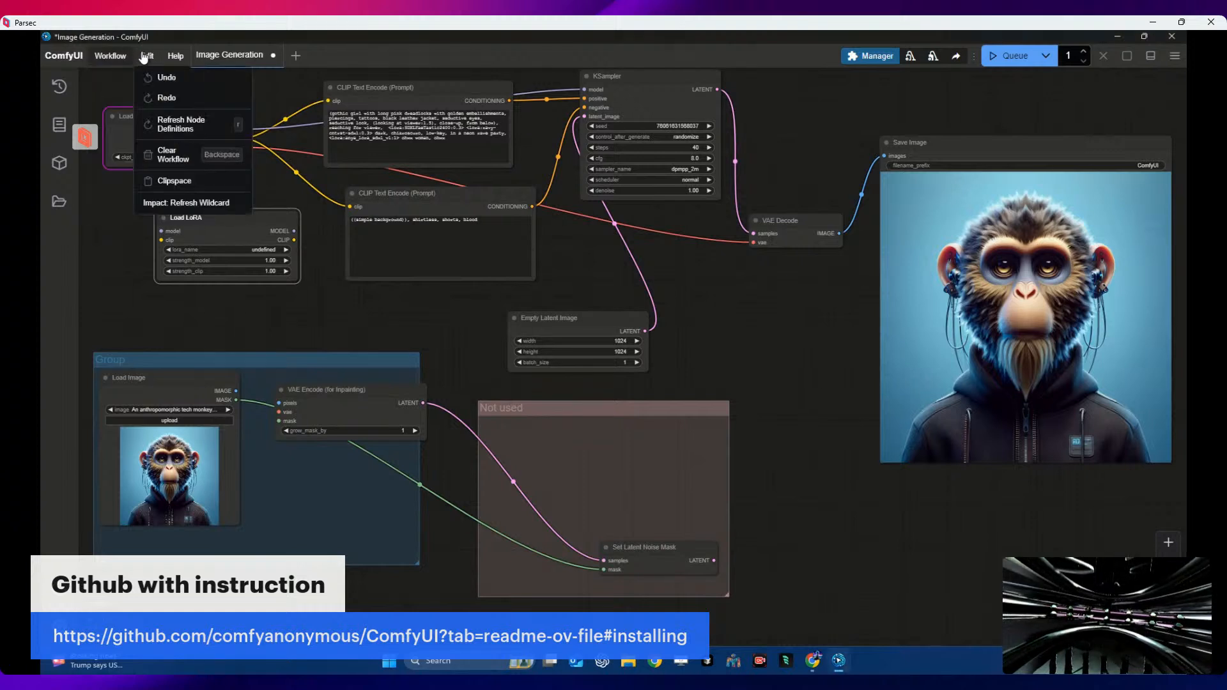
{"action": "left_click", "coordinate": [189, 126]}
{"action": "left_click", "coordinate": [286, 249]}
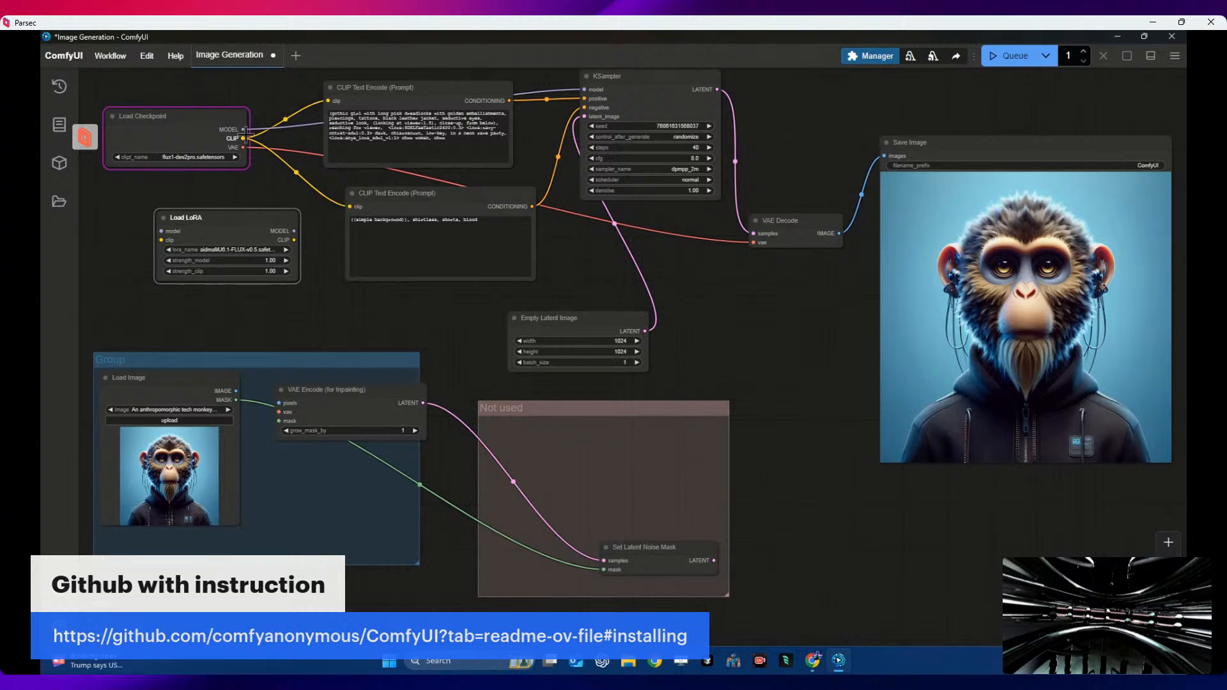
- Route the checkpoint's MODEL and CLIP outputs through Load LoRA, linking its MODEL to the KSampler and its CLIP to the positive prompt node
{"action": "left_click_drag", "start_coordinate": [243, 129], "coordinate": [245, 128]}
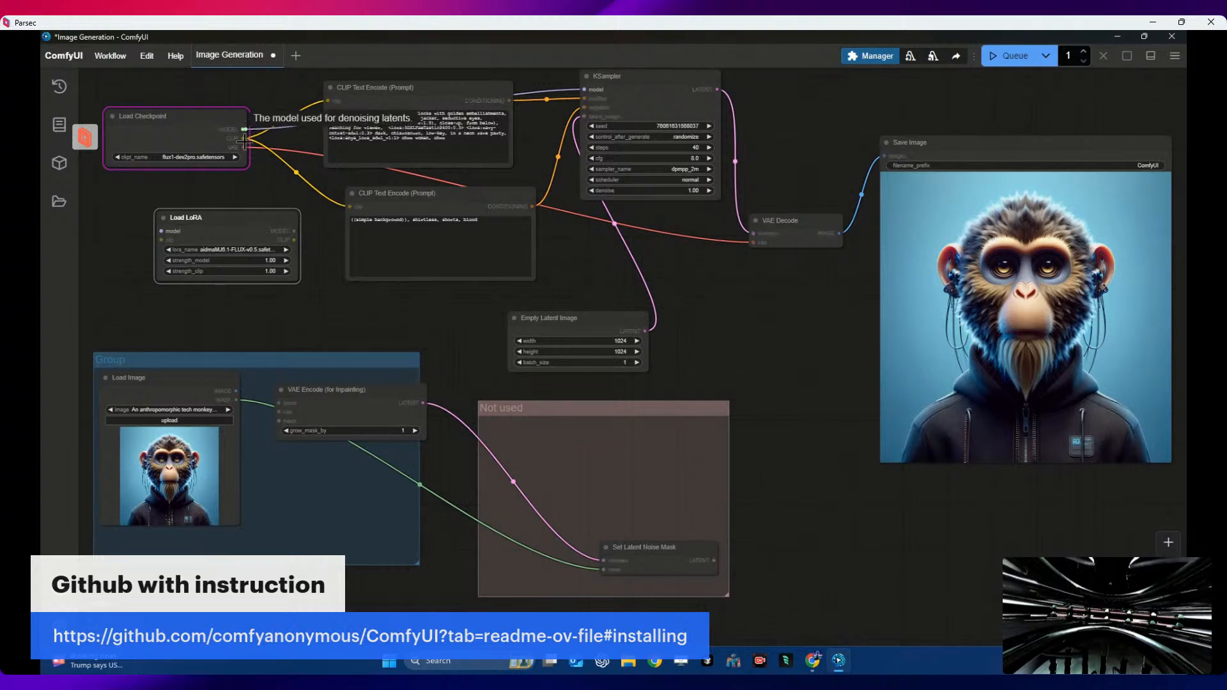
{"action": "left_click_drag", "start_coordinate": [185, 211], "coordinate": [163, 231]}
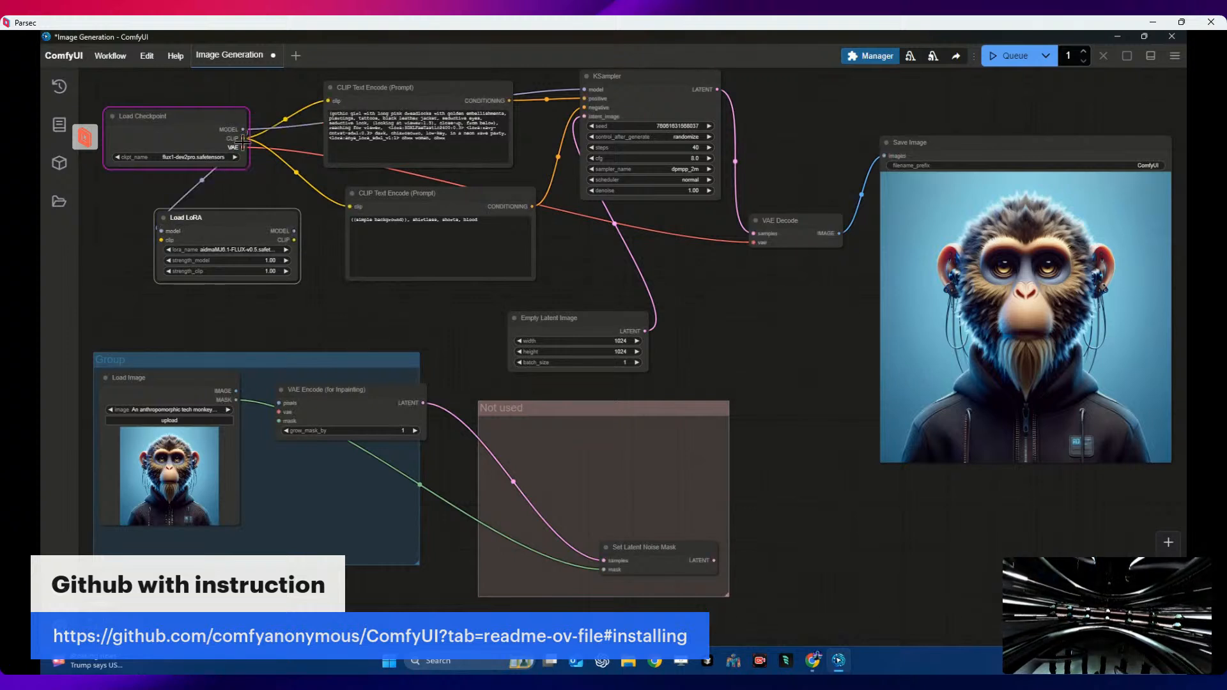
{"action": "left_click_drag", "start_coordinate": [243, 139], "coordinate": [162, 240]}
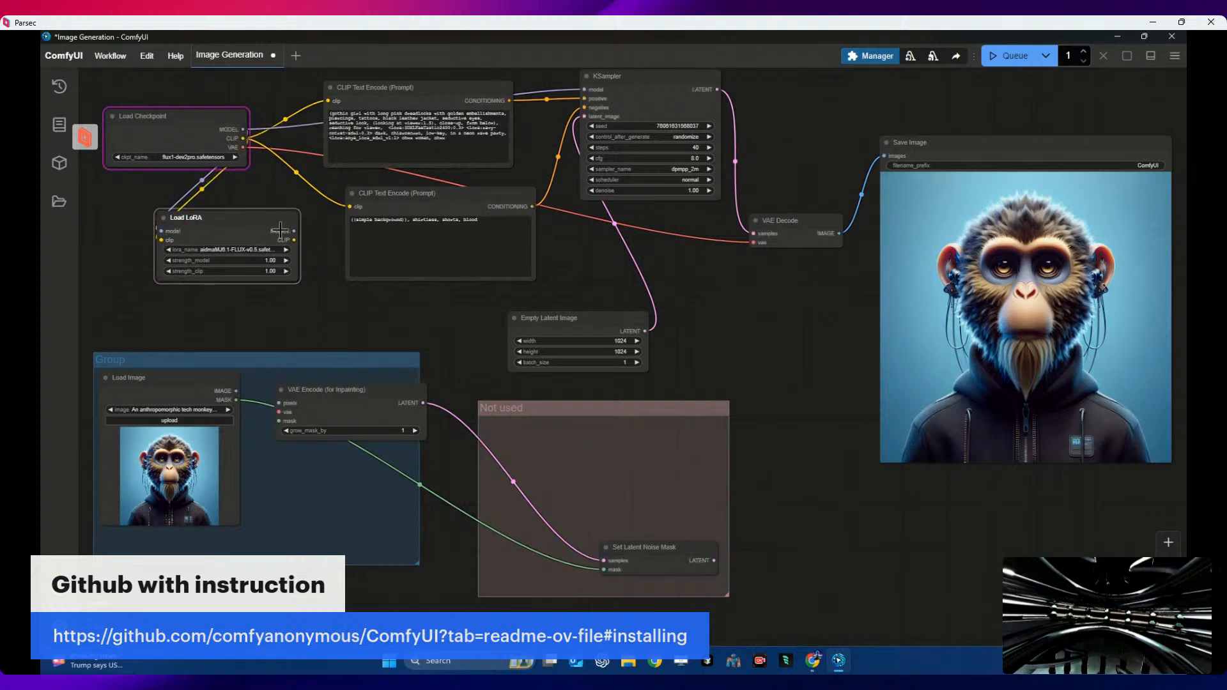
{"action": "left_click_drag", "start_coordinate": [294, 240], "coordinate": [331, 128]}
{"action": "left_click_drag", "start_coordinate": [296, 228], "coordinate": [579, 93]}
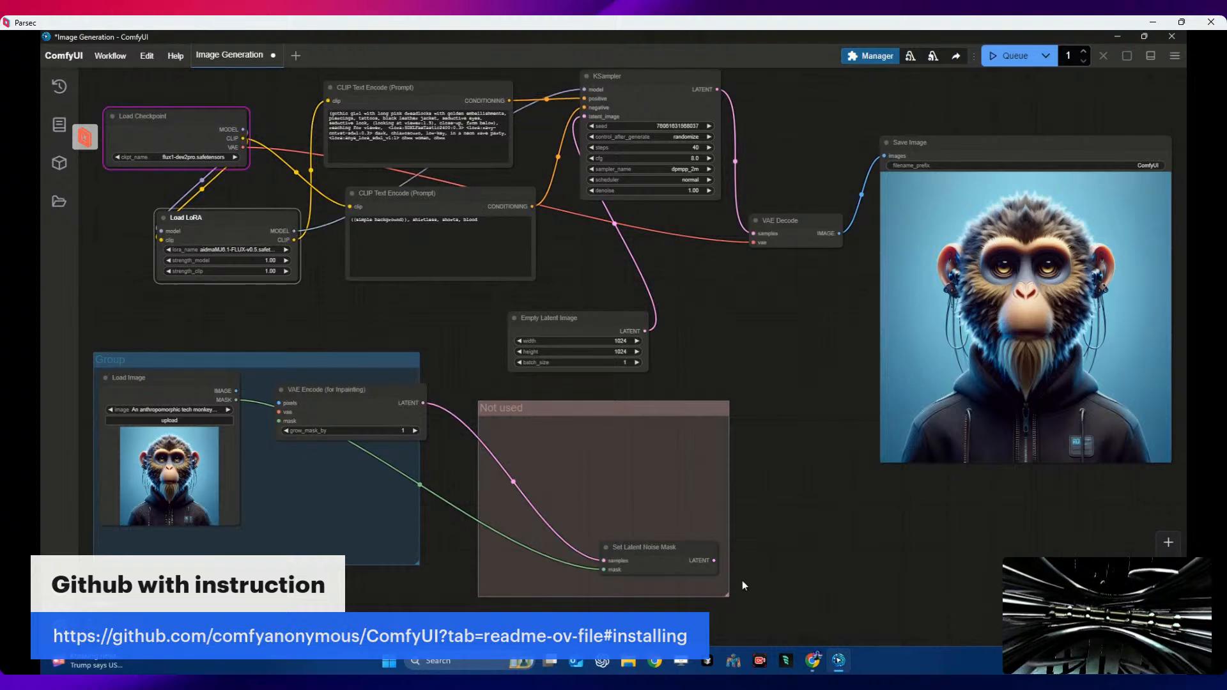
- Switch to the LoRA's Civitai page in the browser and copy the prompt of the glowing red knife sample image
{"action": "left_click", "coordinate": [810, 661]}
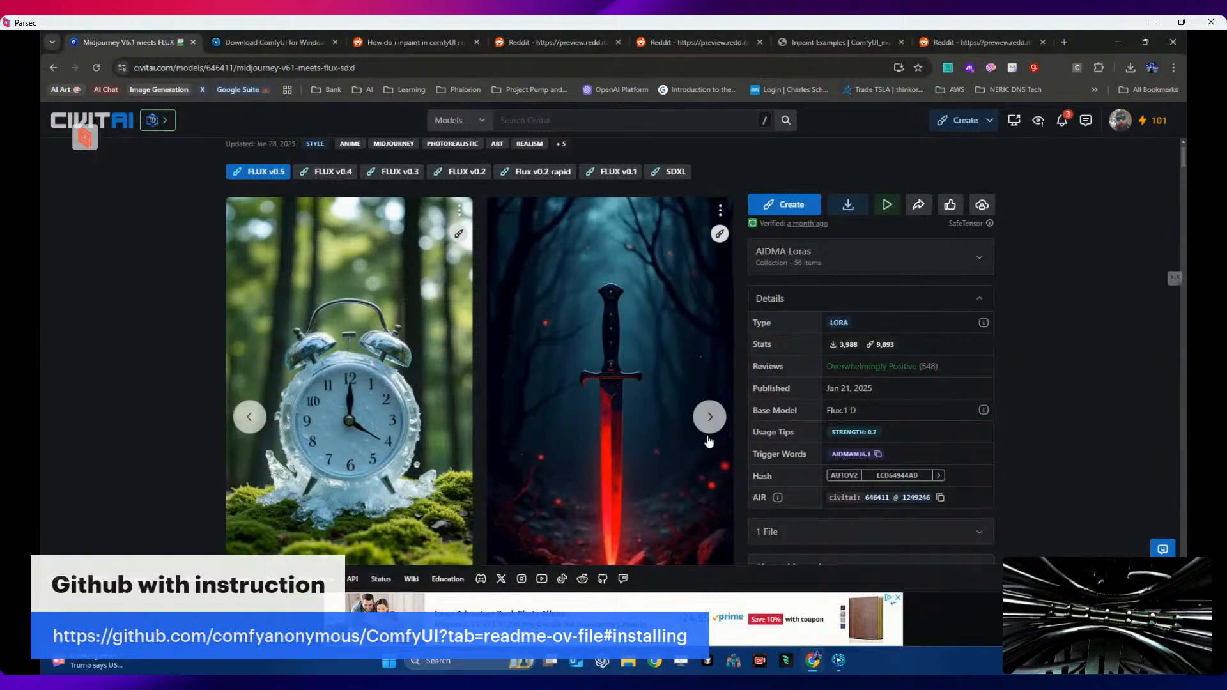
{"action": "scroll", "coordinate": [708, 441], "scroll_direction": "down", "scroll_amount": 4}
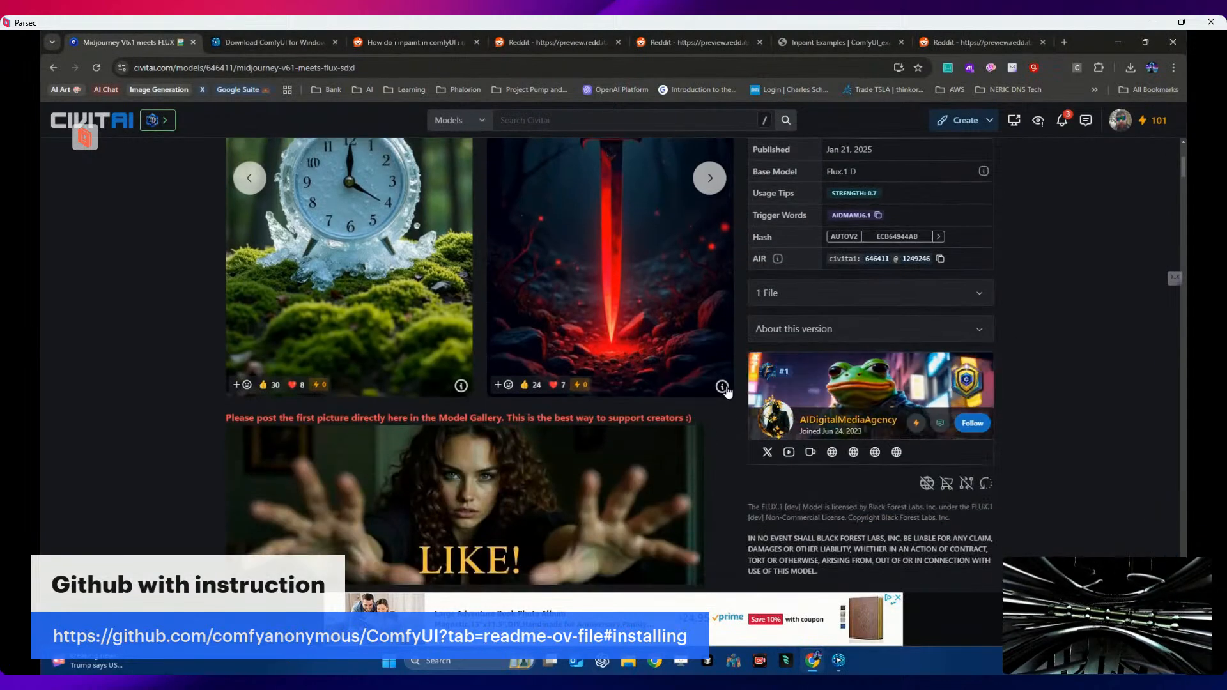
{"action": "left_click", "coordinate": [721, 386]}
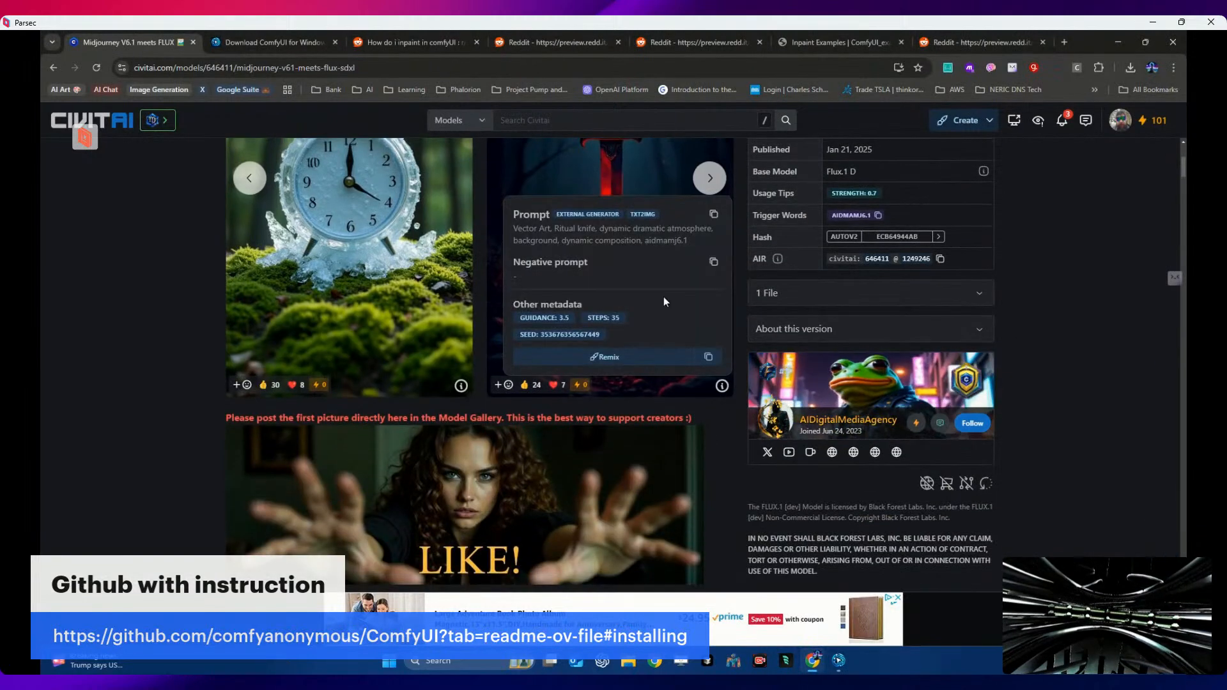
{"action": "left_click", "coordinate": [714, 215]}
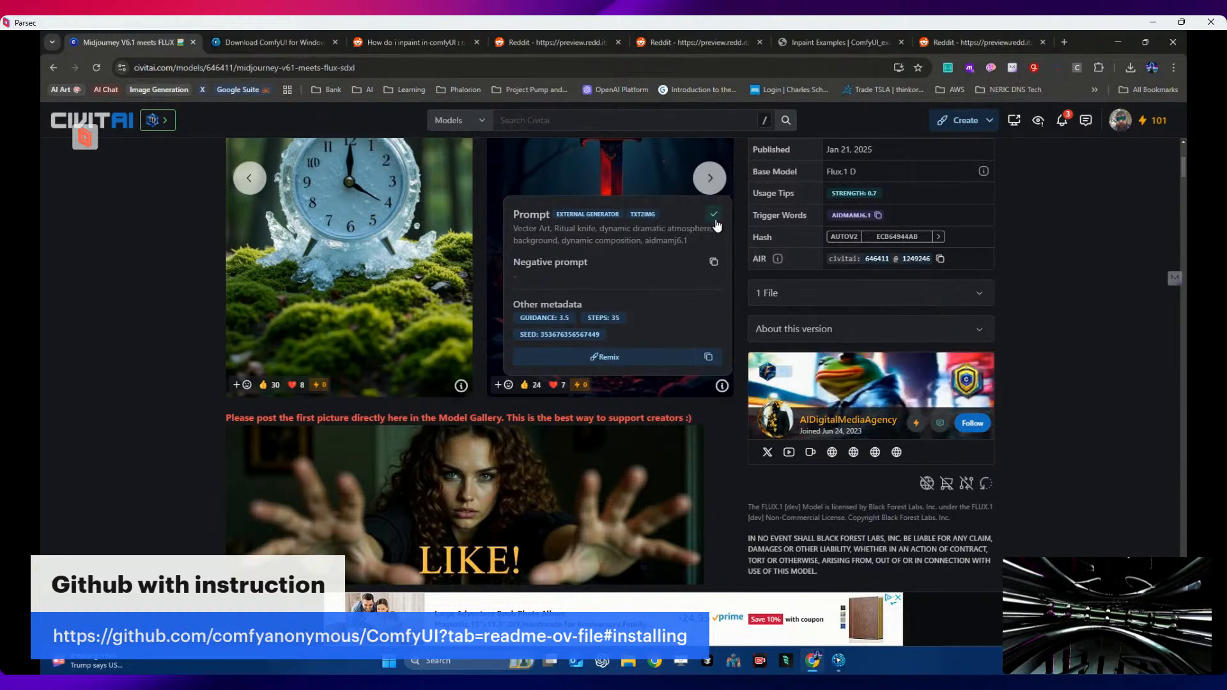
- Return to ComfyUI and replace the positive prompt with the copied "Vector Art, Ritual knife, dynamic dramatic atmosphere, background, dynamic composition, aidmamj6.1"
{"action": "left_click", "coordinate": [831, 658]}
{"action": "mouse_move", "coordinate": [434, 139]}
{"action": "left_mouse_down"}
{"action": "mouse_move", "coordinate": [449, 144]}
{"action": "mouse_move", "coordinate": [424, 129]}
{"action": "left_mouse_up"}
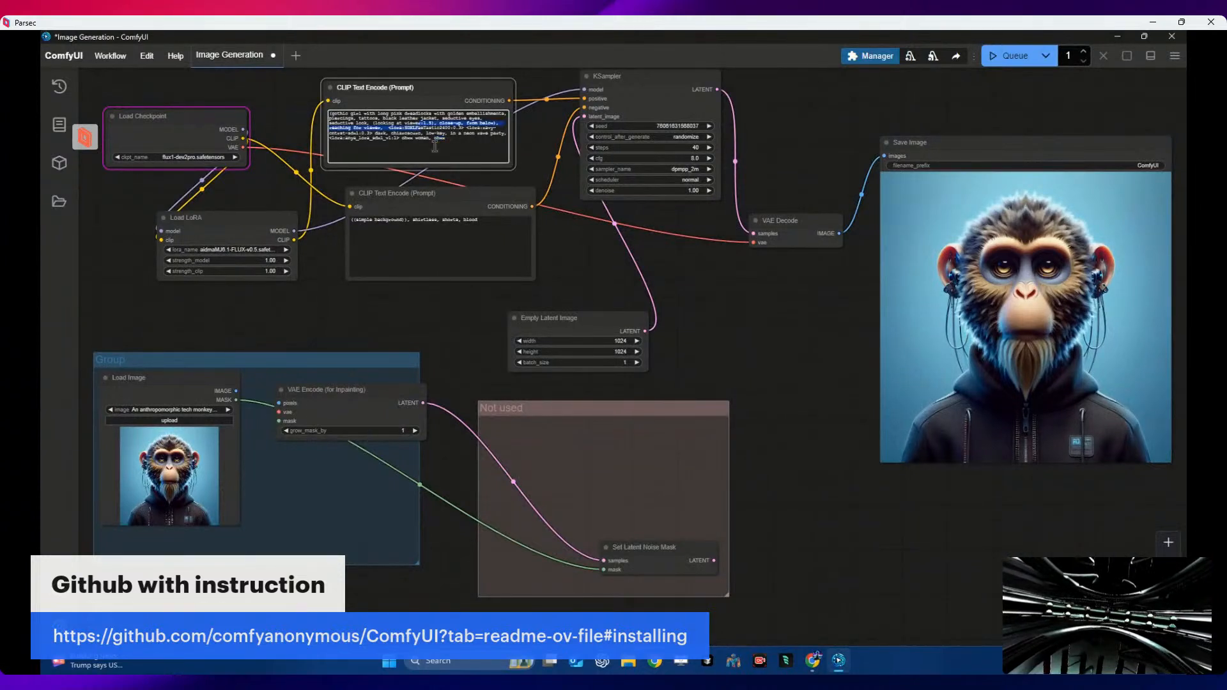
{"action": "key", "text": "ctrl+a"}
{"action": "key", "text": "ctrl+v"}
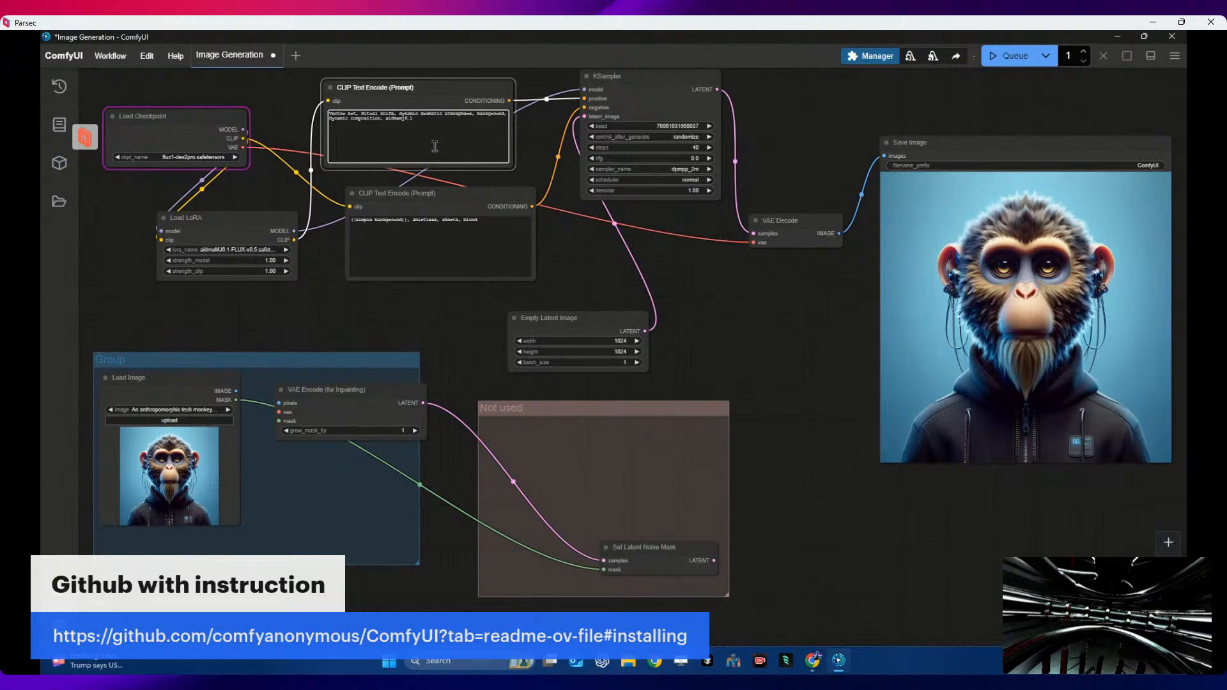
- Copy the knife sample's negative prompt from the Civitai page, return to ComfyUI and replace the negative prompt text with it
{"action": "left_click", "coordinate": [836, 667]}
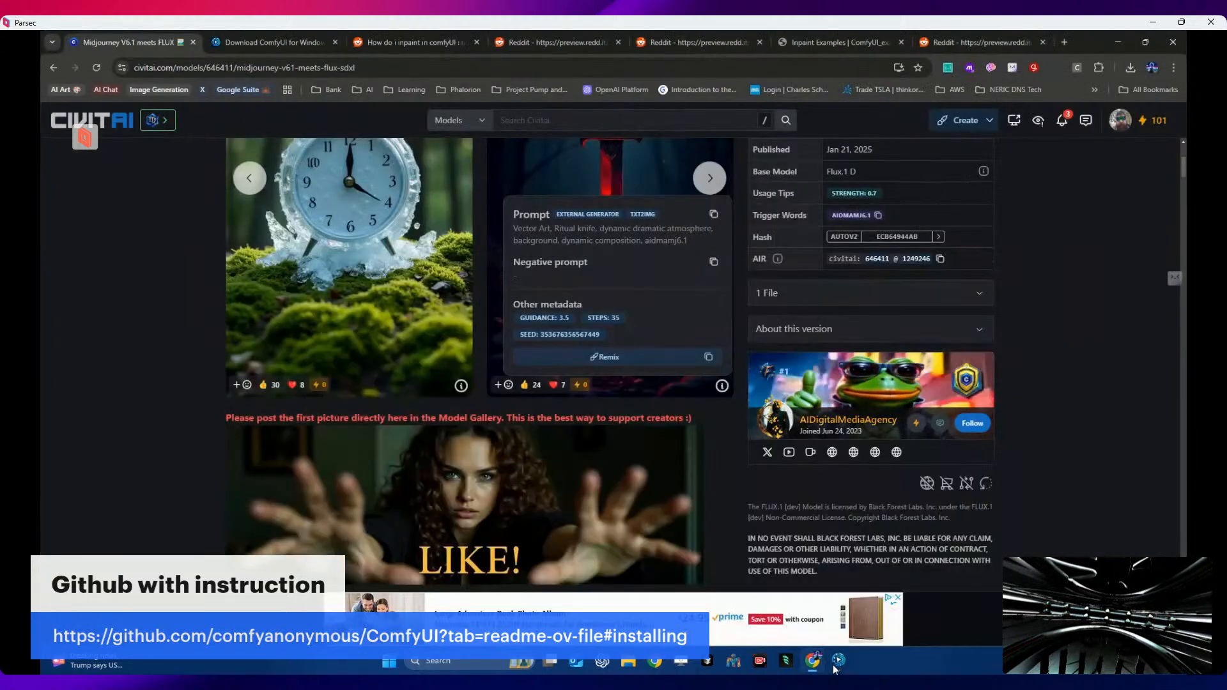
{"action": "left_click", "coordinate": [836, 667]}
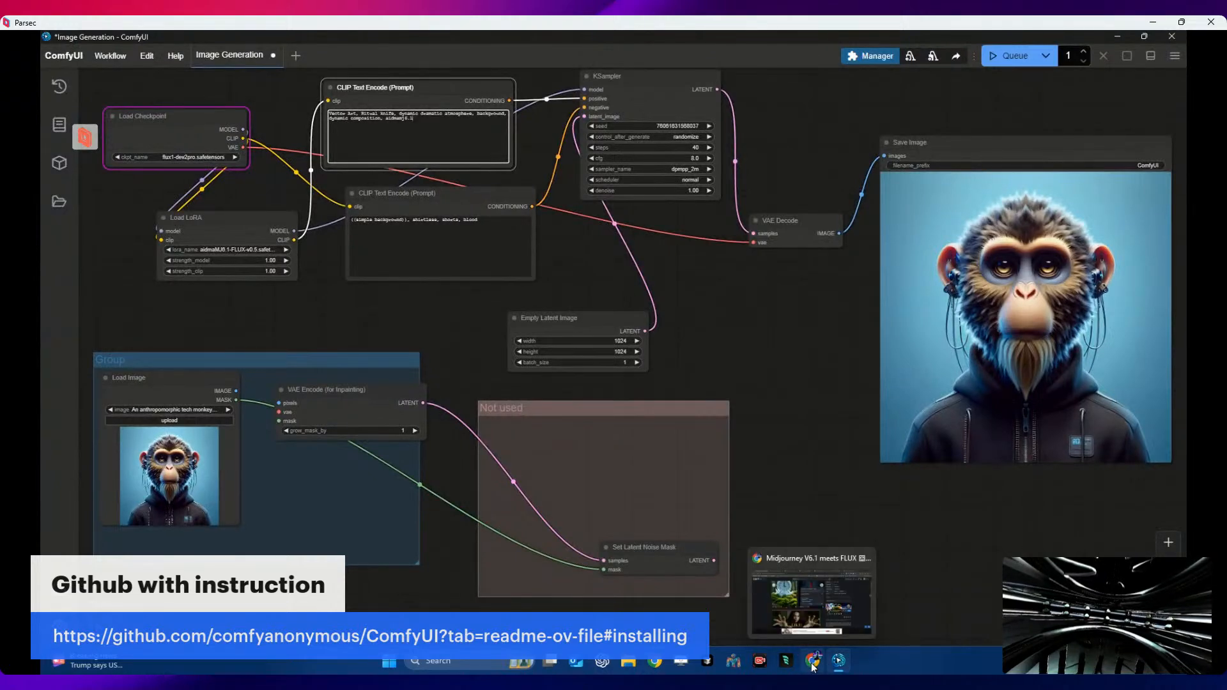
{"action": "left_click", "coordinate": [813, 667]}
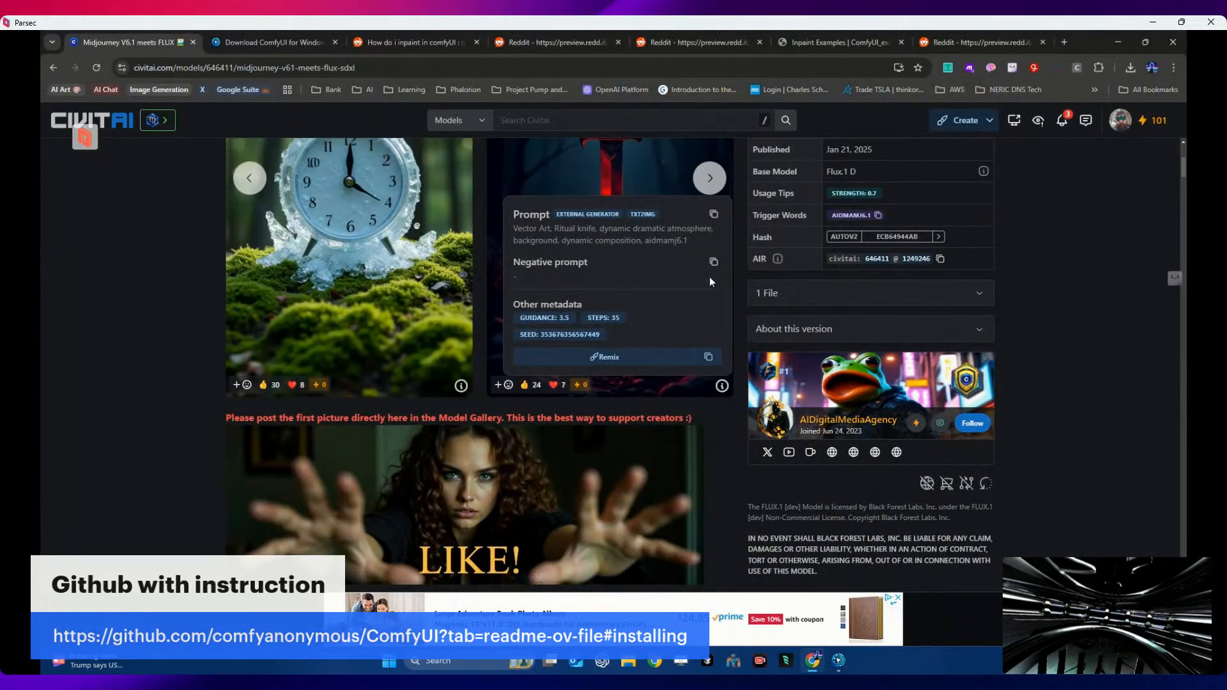
{"action": "left_click", "coordinate": [715, 266]}
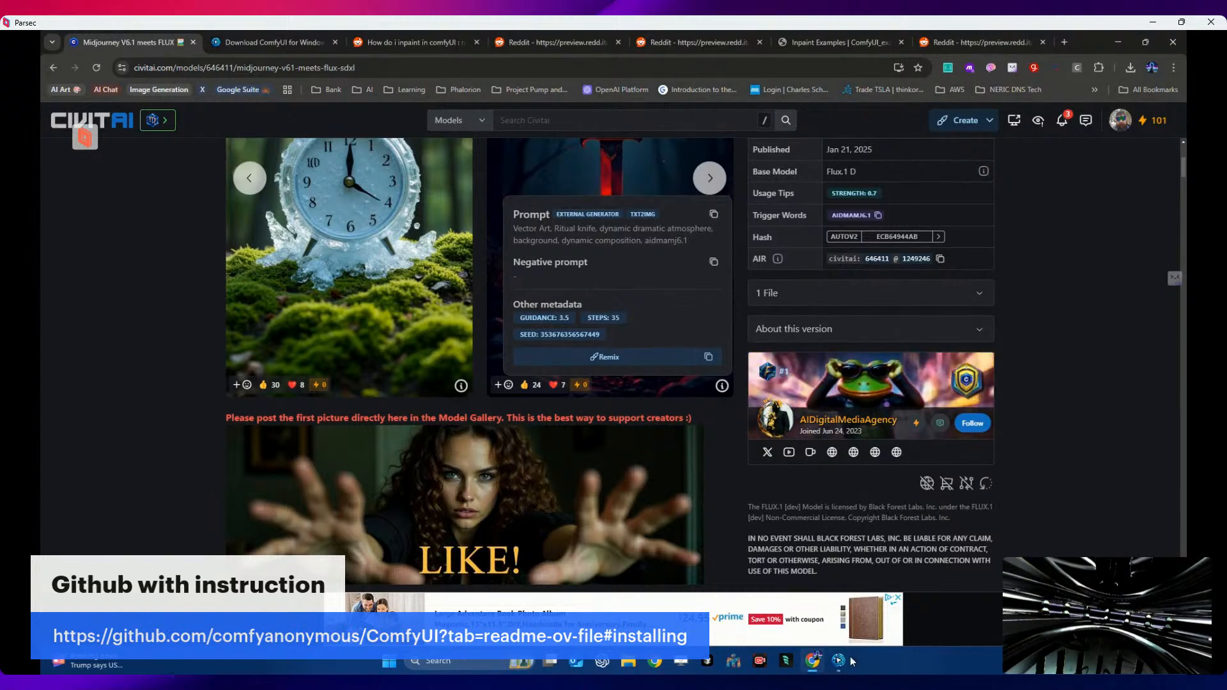
{"action": "key", "text": "alt+Tab"}
{"action": "left_click", "coordinate": [380, 239]}
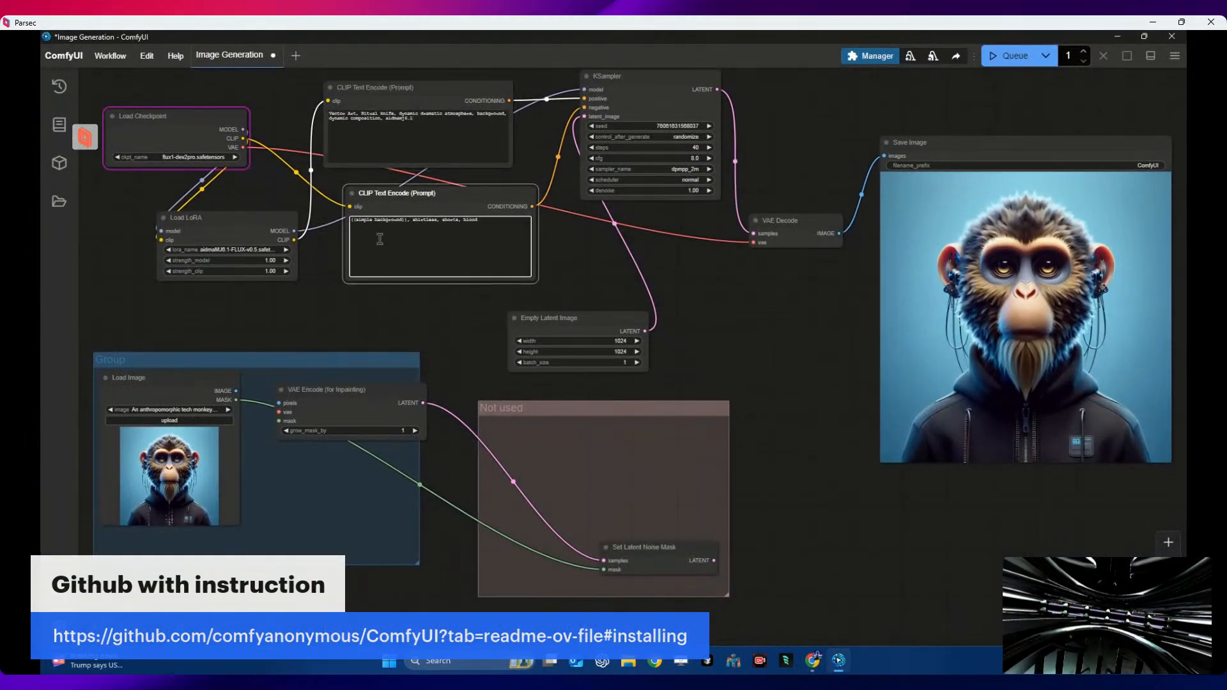
{"action": "key", "text": "ctrl+a"}
{"action": "key", "text": "BackSpace"}
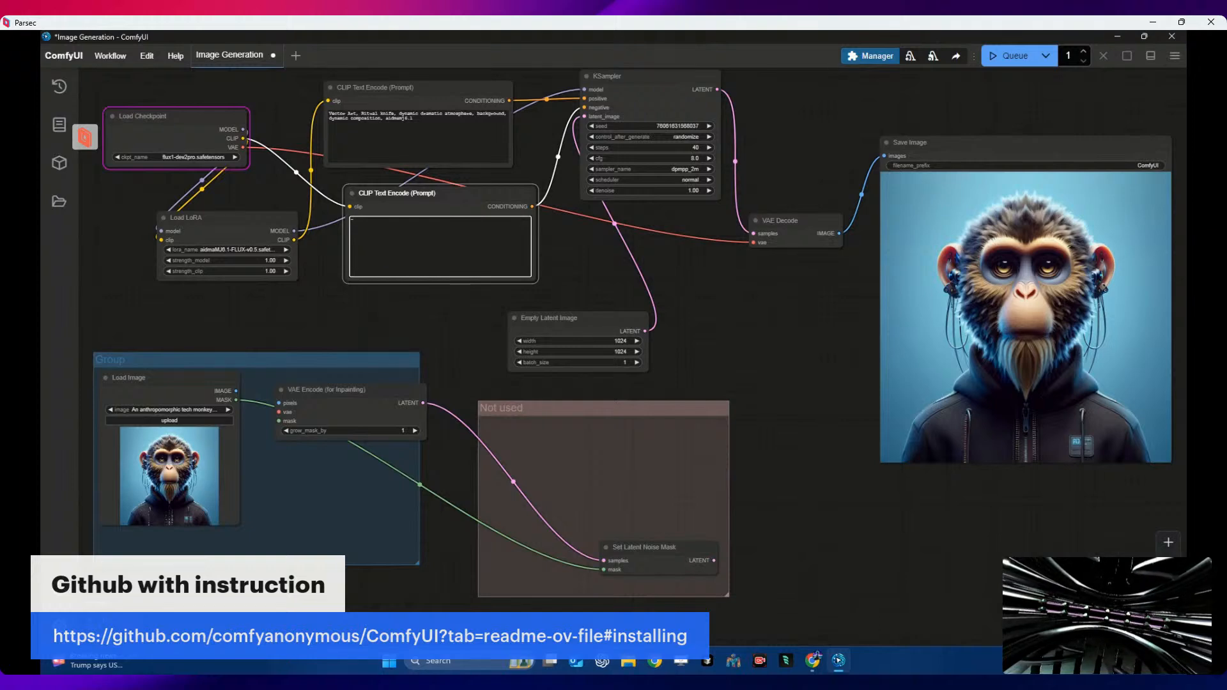
{"action": "left_click", "coordinate": [823, 671]}
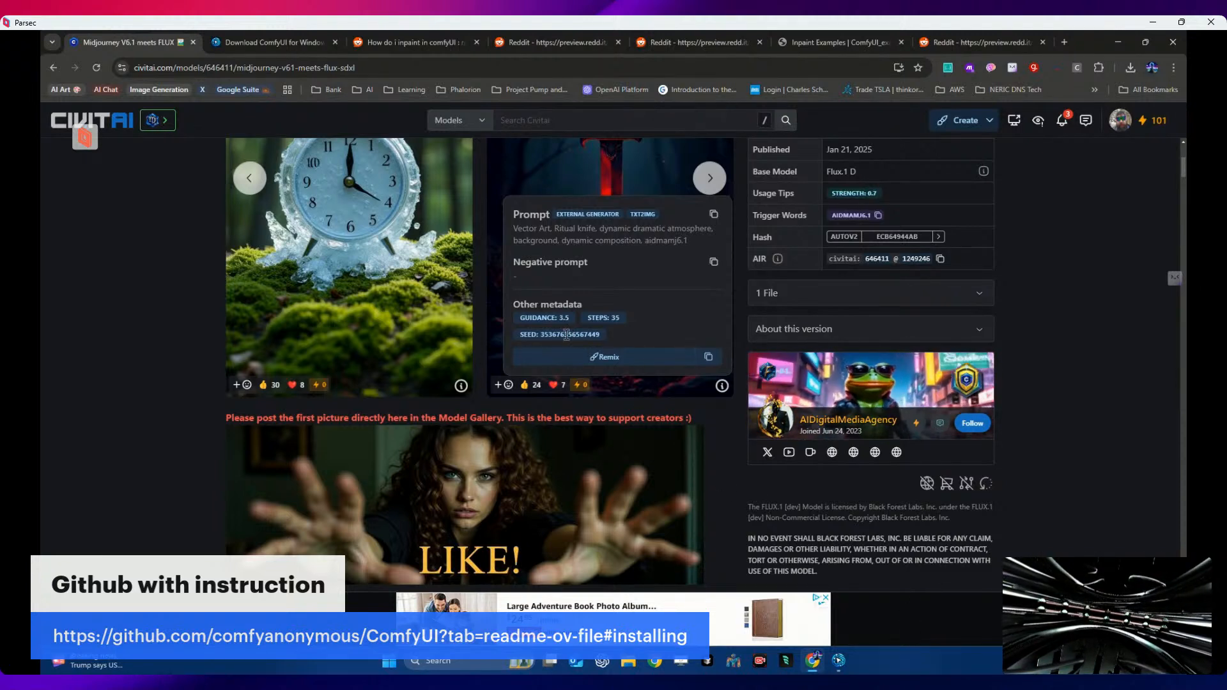
{"action": "left_click_drag", "start_coordinate": [543, 334], "coordinate": [602, 337]}
{"action": "right_click", "coordinate": [600, 335]}
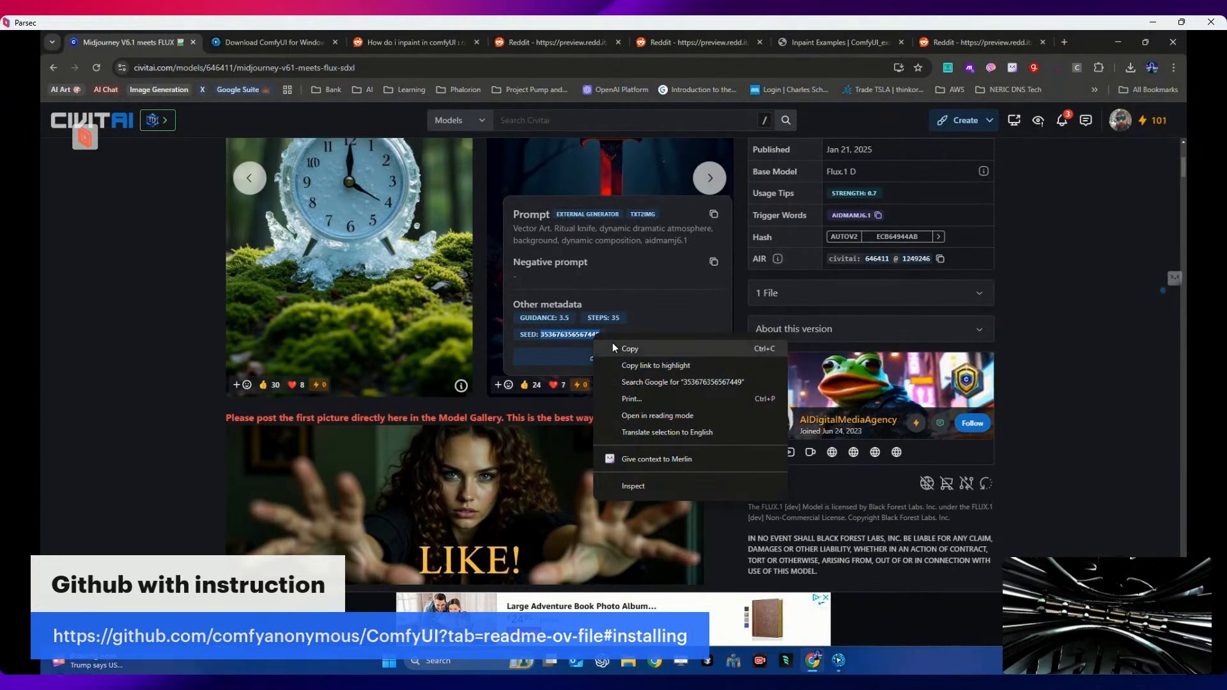
{"action": "left_click", "coordinate": [612, 343]}
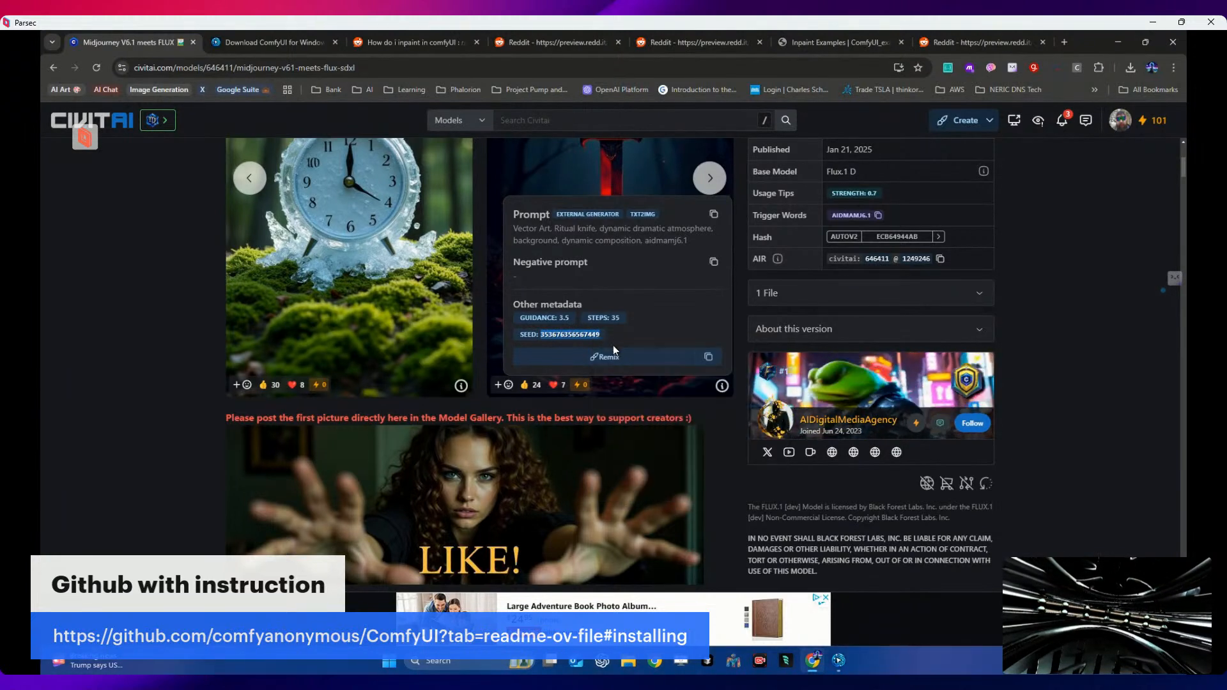
{"action": "left_click", "coordinate": [840, 661]}
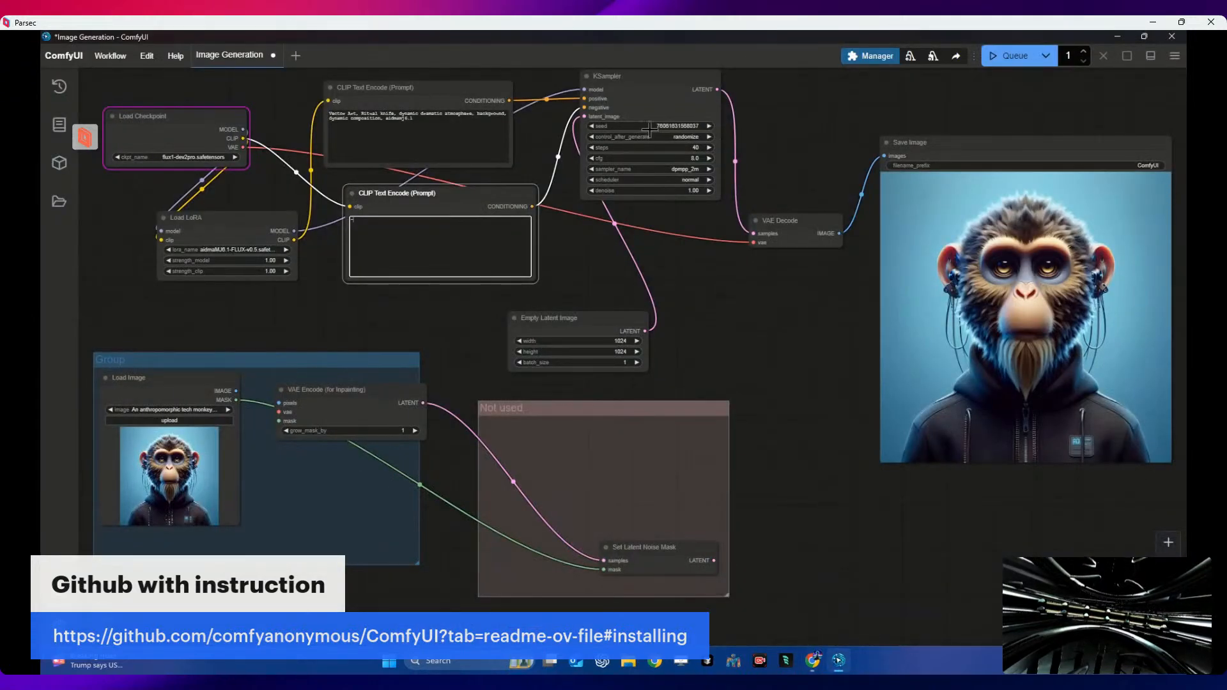
{"action": "left_click_drag", "start_coordinate": [654, 126], "coordinate": [686, 124]}
{"action": "left_click", "coordinate": [694, 126]}
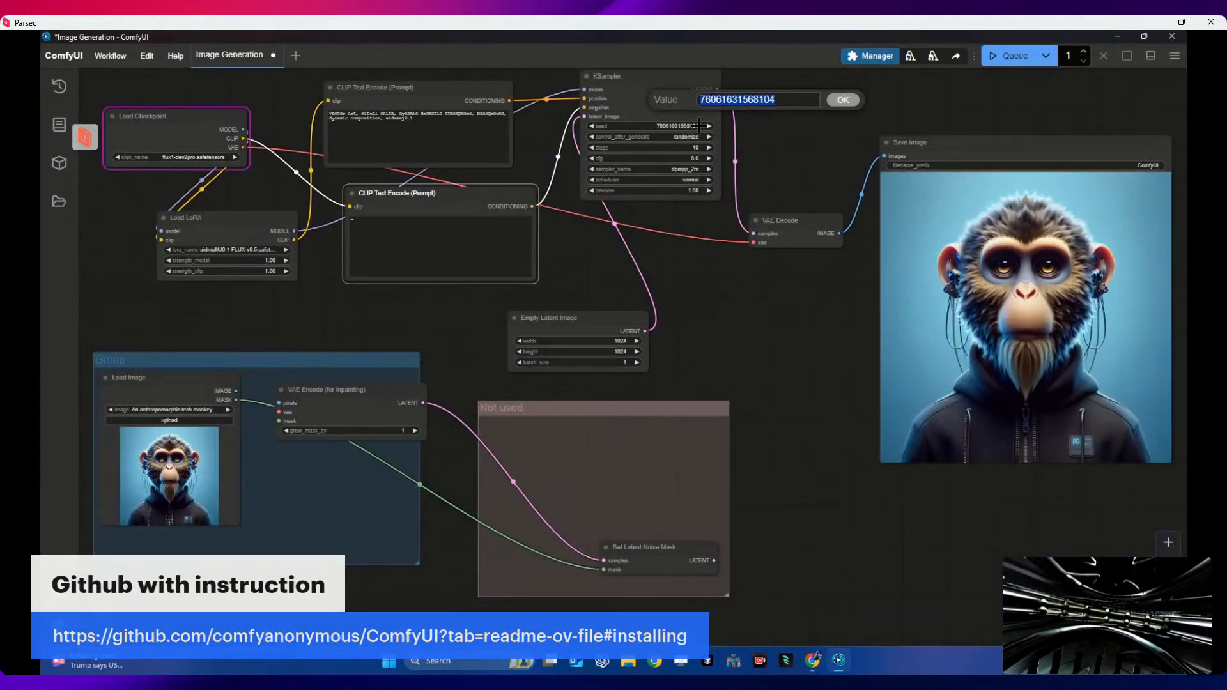
{"action": "left_click", "coordinate": [691, 126]}
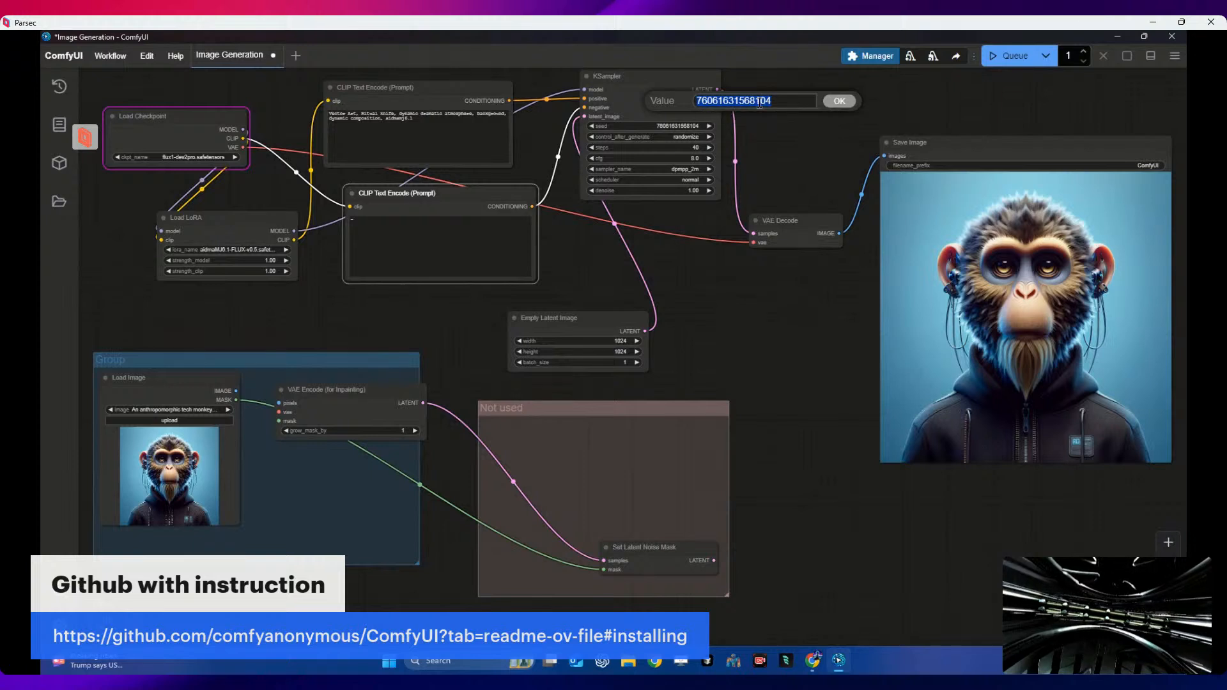
{"action": "key", "text": "ctrl+v"}
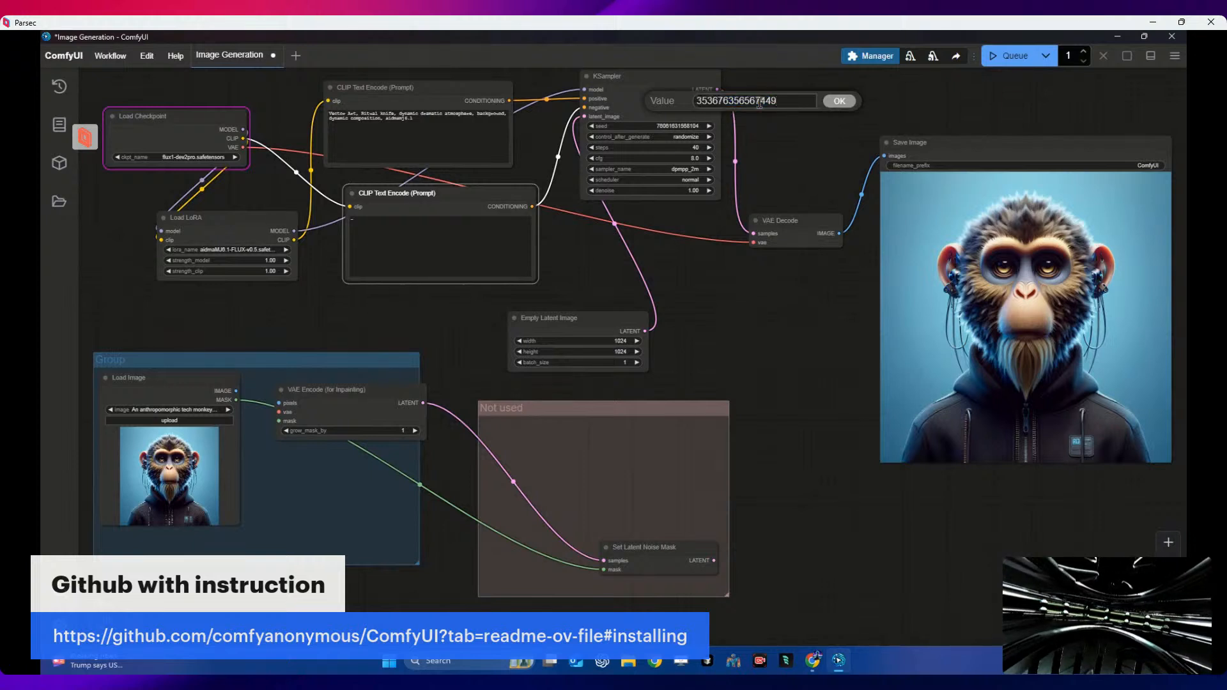
{"action": "left_click", "coordinate": [838, 101]}
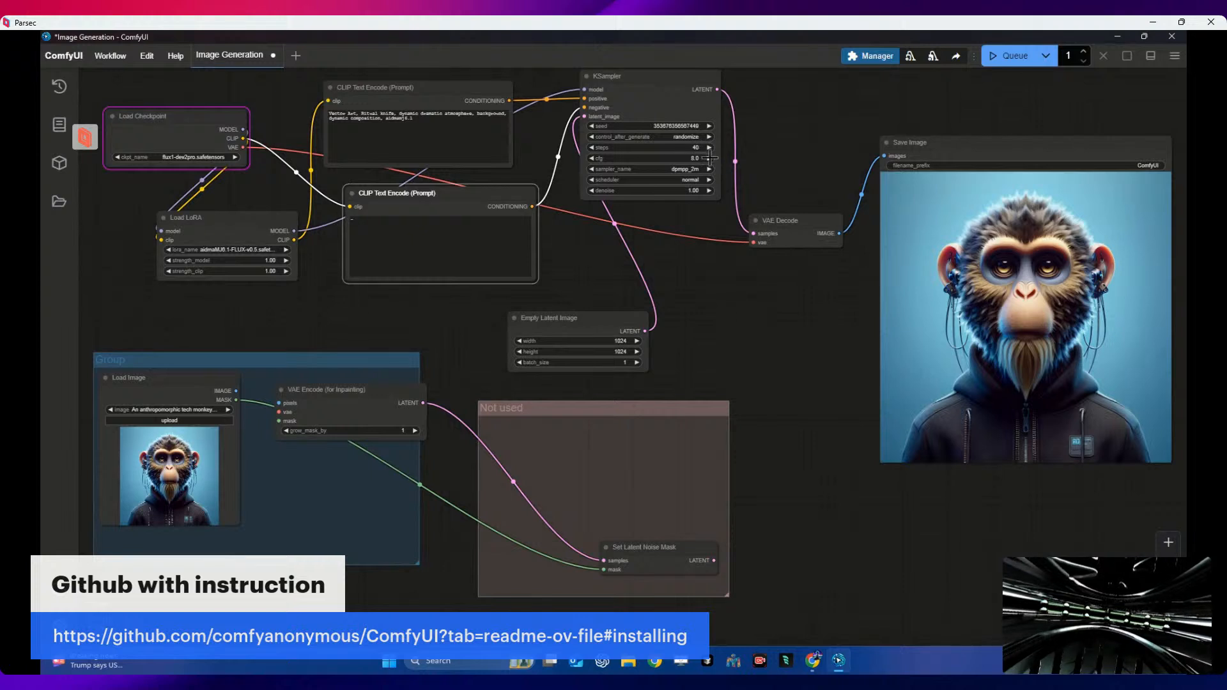
- Set the KSampler's steps to 35, queue the workflow and dismiss the error report
{"action": "left_click", "coordinate": [592, 147]}
{"action": "left_click", "coordinate": [592, 147]}
{"action": "left_click", "coordinate": [592, 147]}
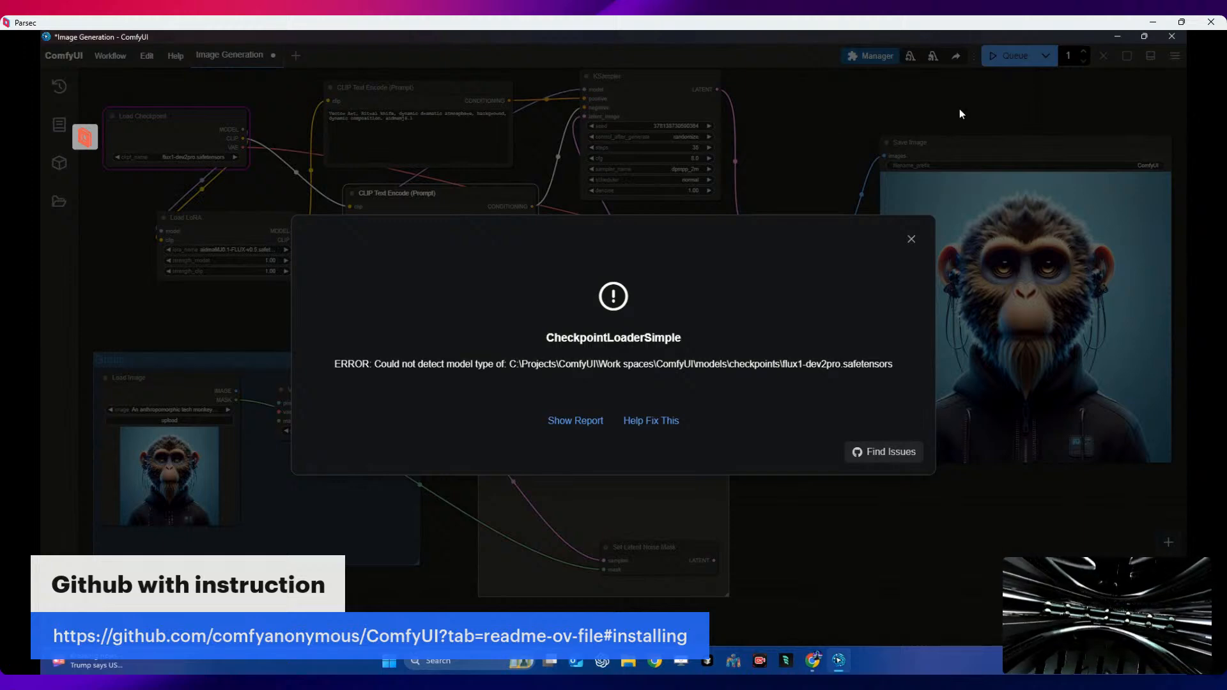
{"action": "left_click", "coordinate": [912, 239]}
- Change the Load Checkpoint model to flux1-schnell-fp8.safetensors, queue the workflow again and dismiss the error report
{"action": "left_click", "coordinate": [234, 156]}
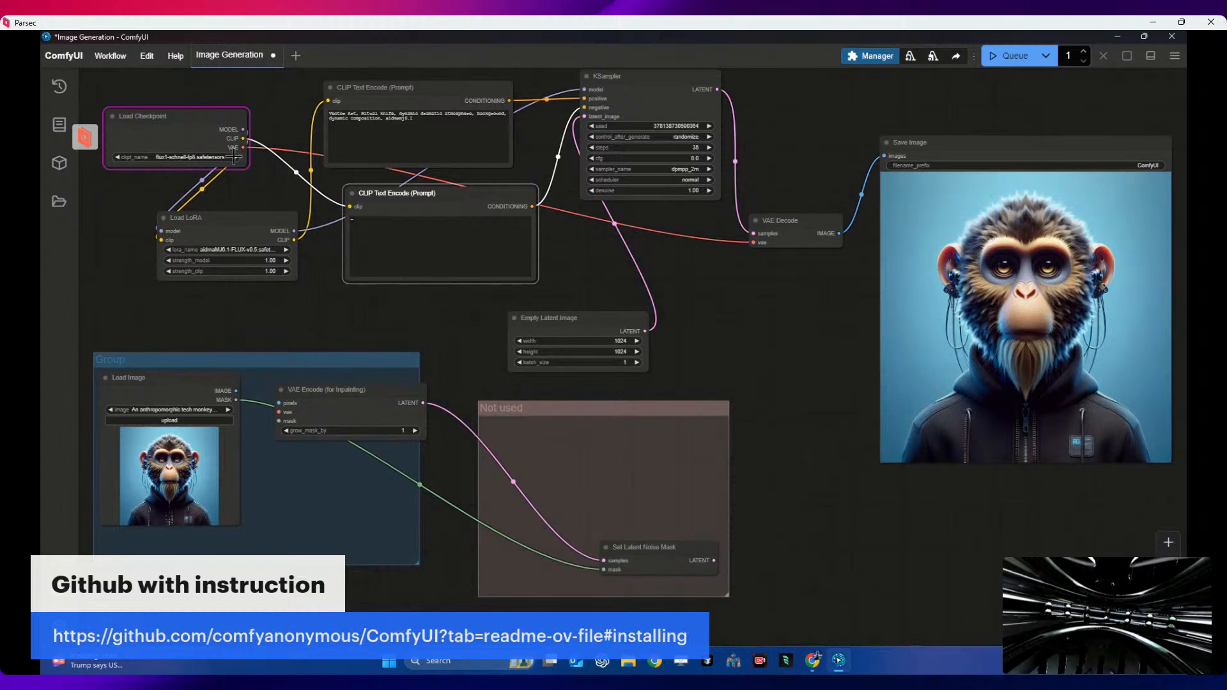
{"action": "left_click", "coordinate": [1007, 55]}
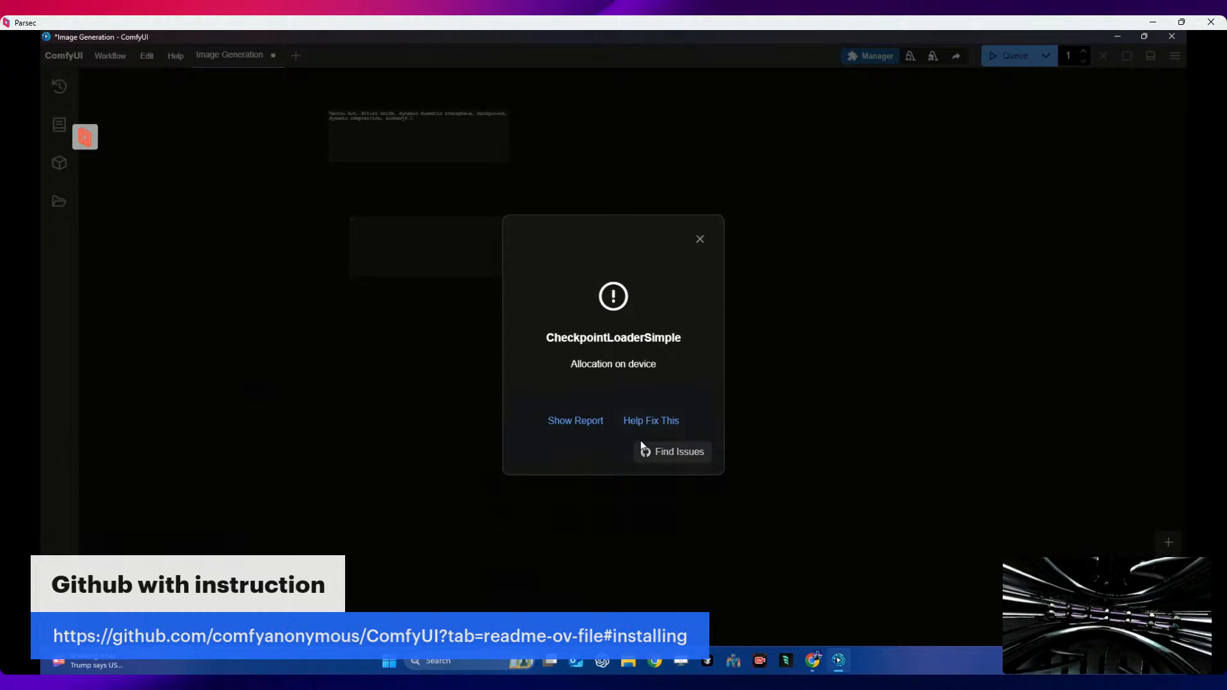
{"action": "left_click", "coordinate": [700, 242]}
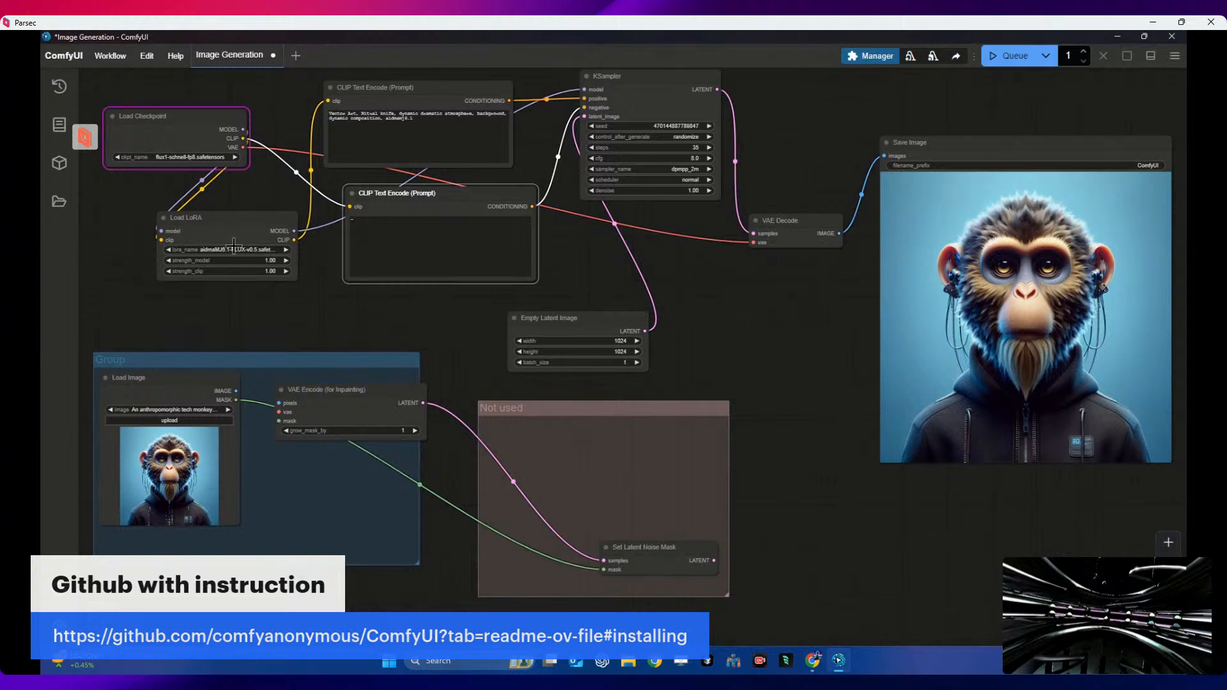
{"action": "left_click", "coordinate": [197, 132]}
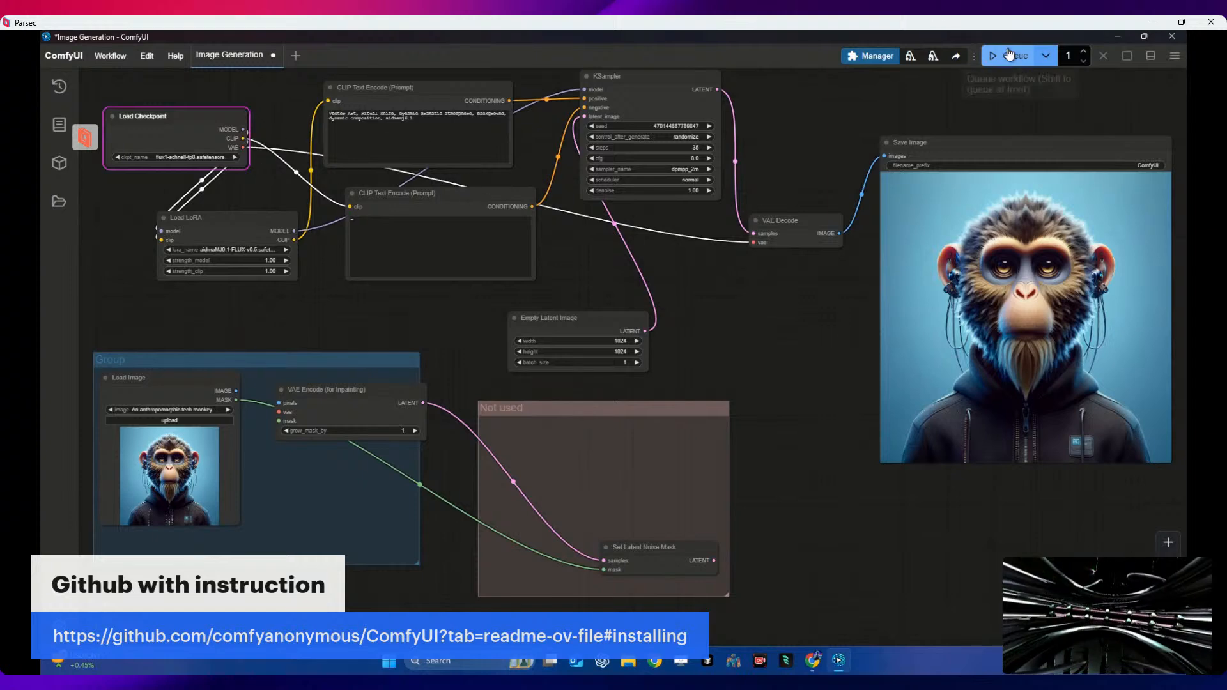
- Open ComfyUI Manager's Model Manager, search for "Flux" and look through the matching models
{"action": "left_click", "coordinate": [875, 56]}
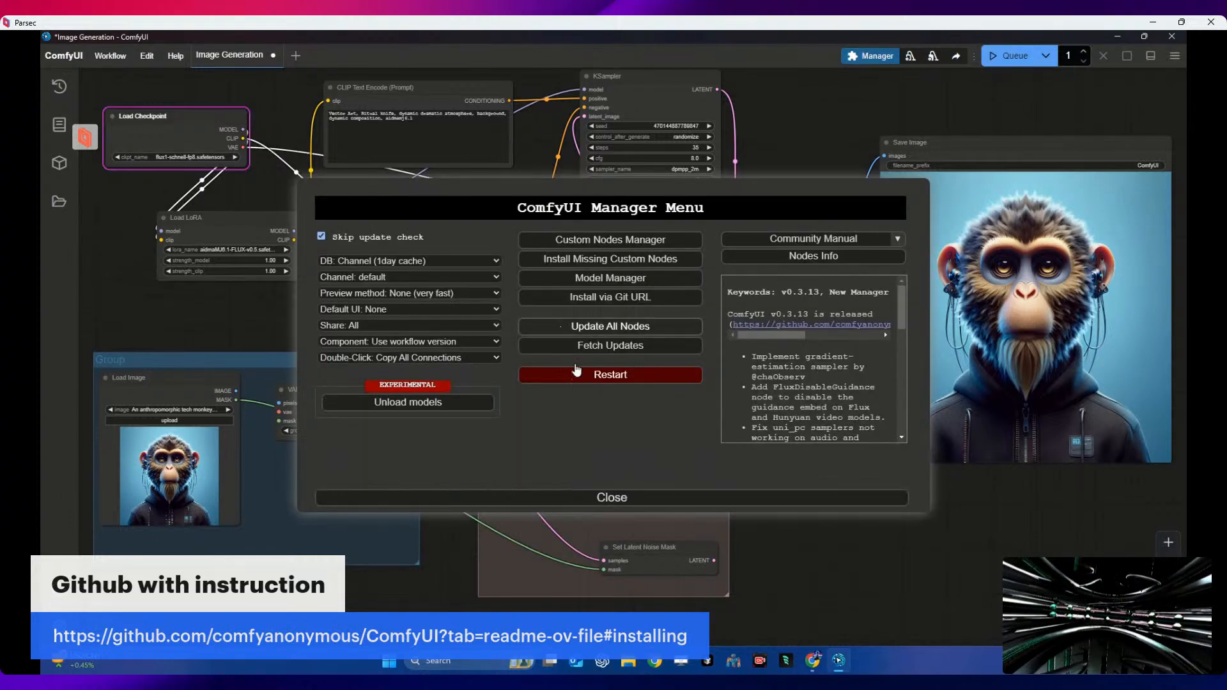
{"action": "left_click", "coordinate": [605, 279]}
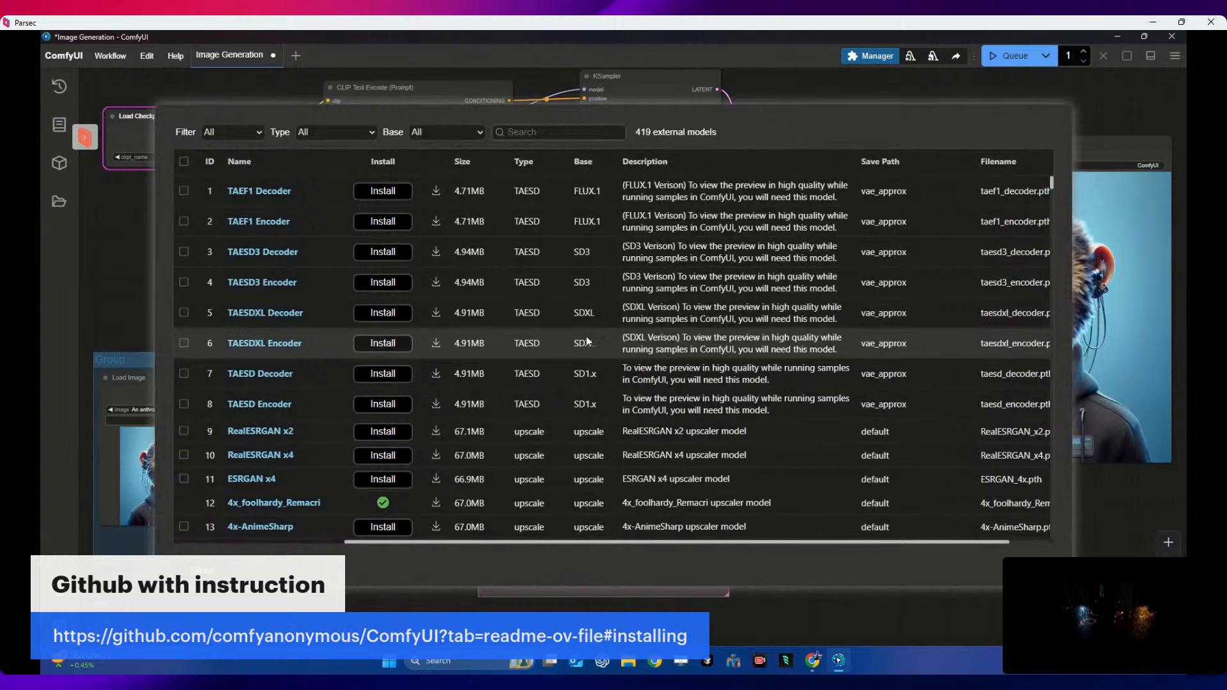
{"action": "left_click", "coordinate": [567, 133]}
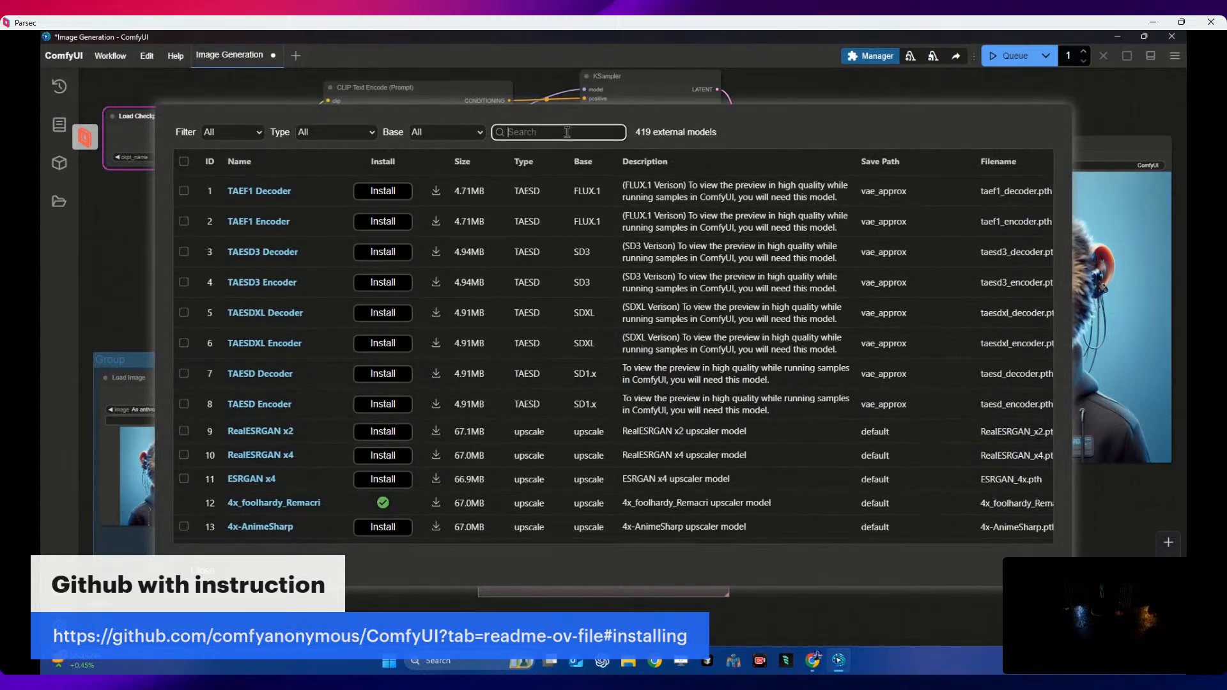
{"action": "type", "text": "F"}
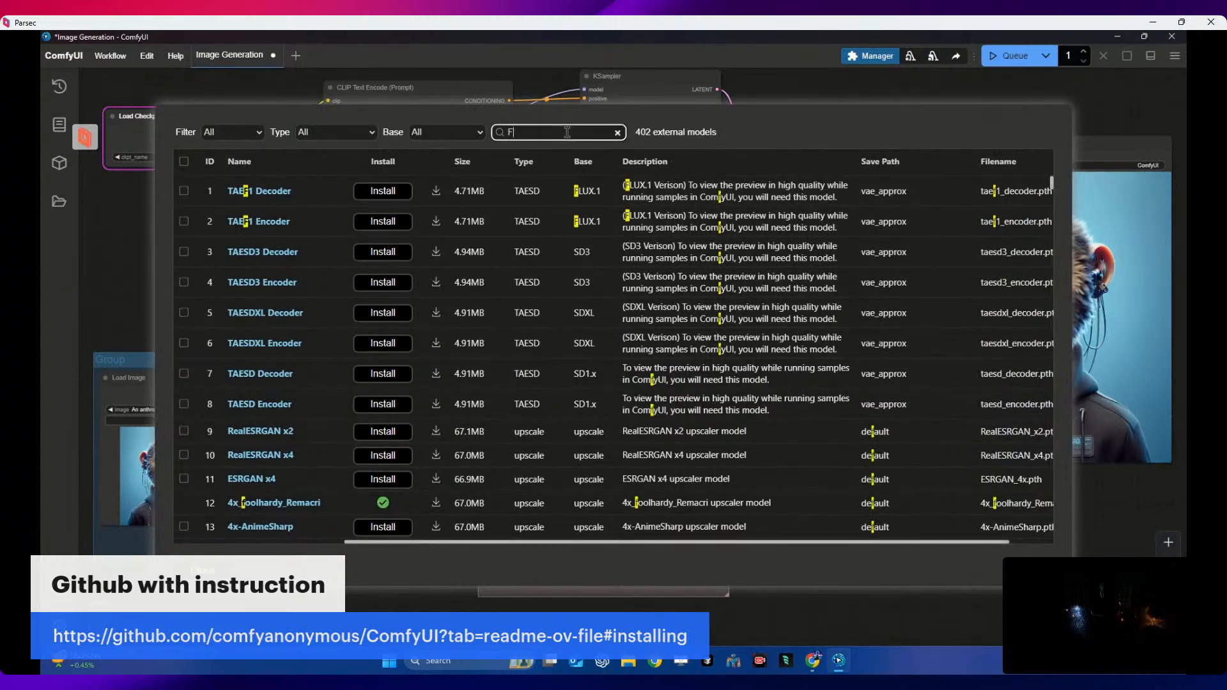
{"action": "type", "text": "lux"}
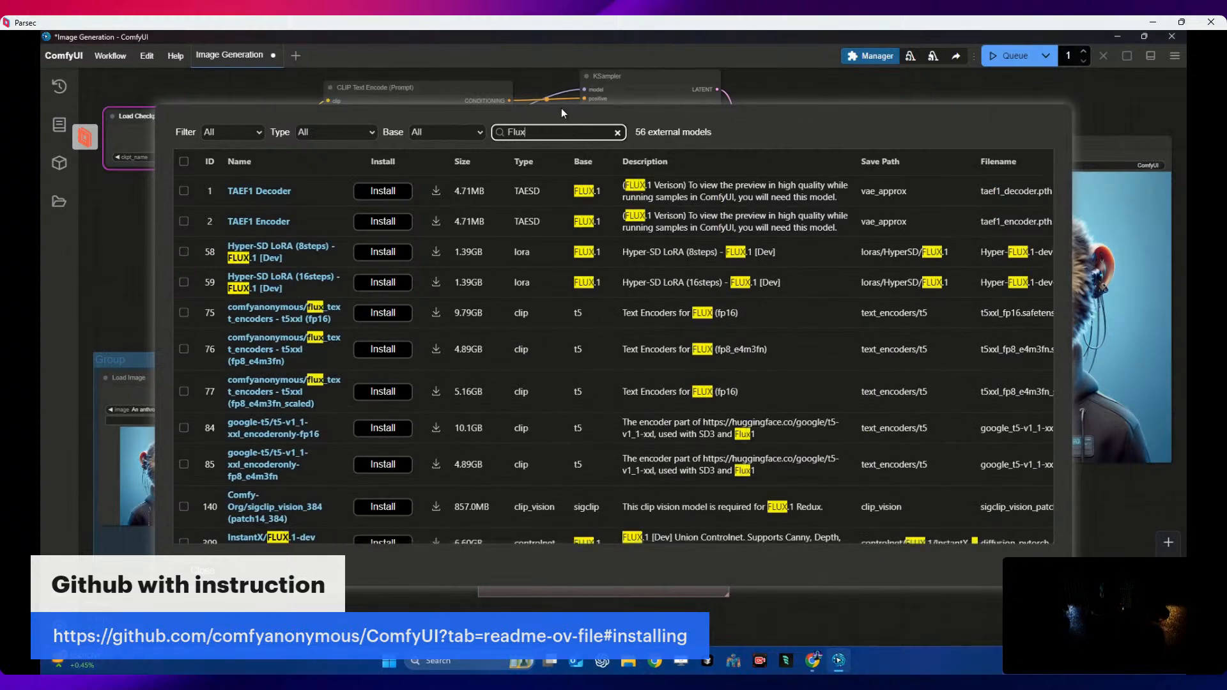
{"action": "scroll", "coordinate": [424, 258], "scroll_direction": "down", "scroll_amount": 3}
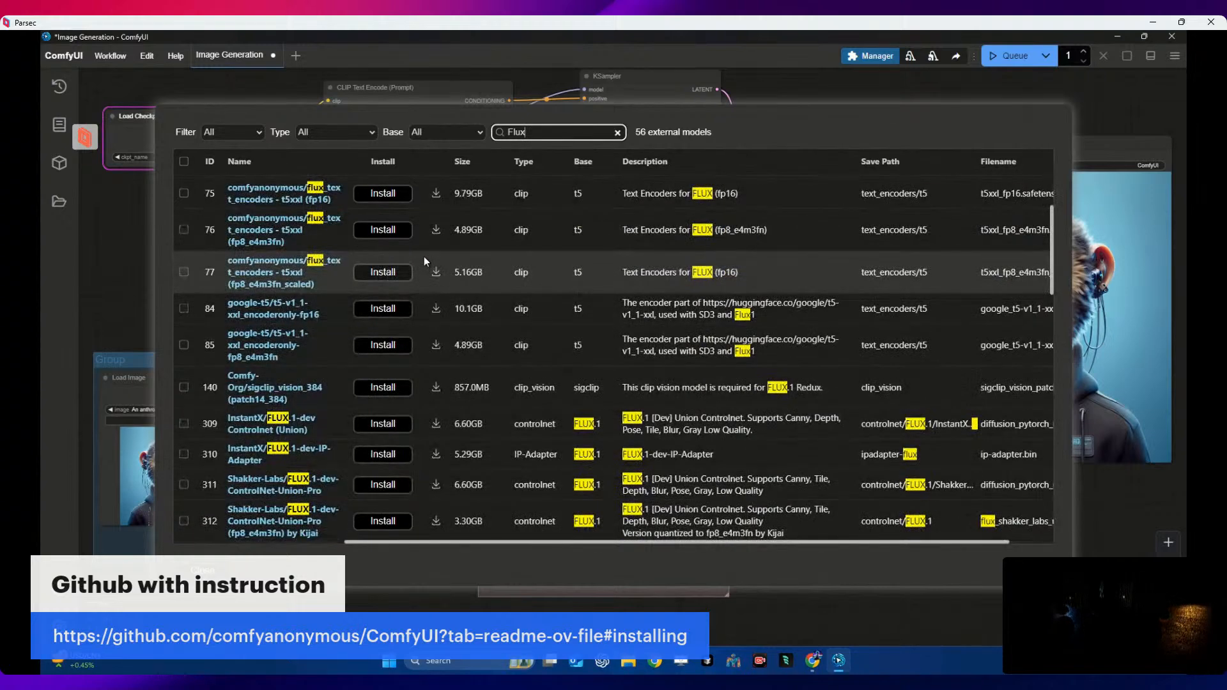
{"action": "scroll", "coordinate": [424, 257], "scroll_direction": "down", "scroll_amount": 1}
{"action": "scroll", "coordinate": [424, 256], "scroll_direction": "down", "scroll_amount": 3}
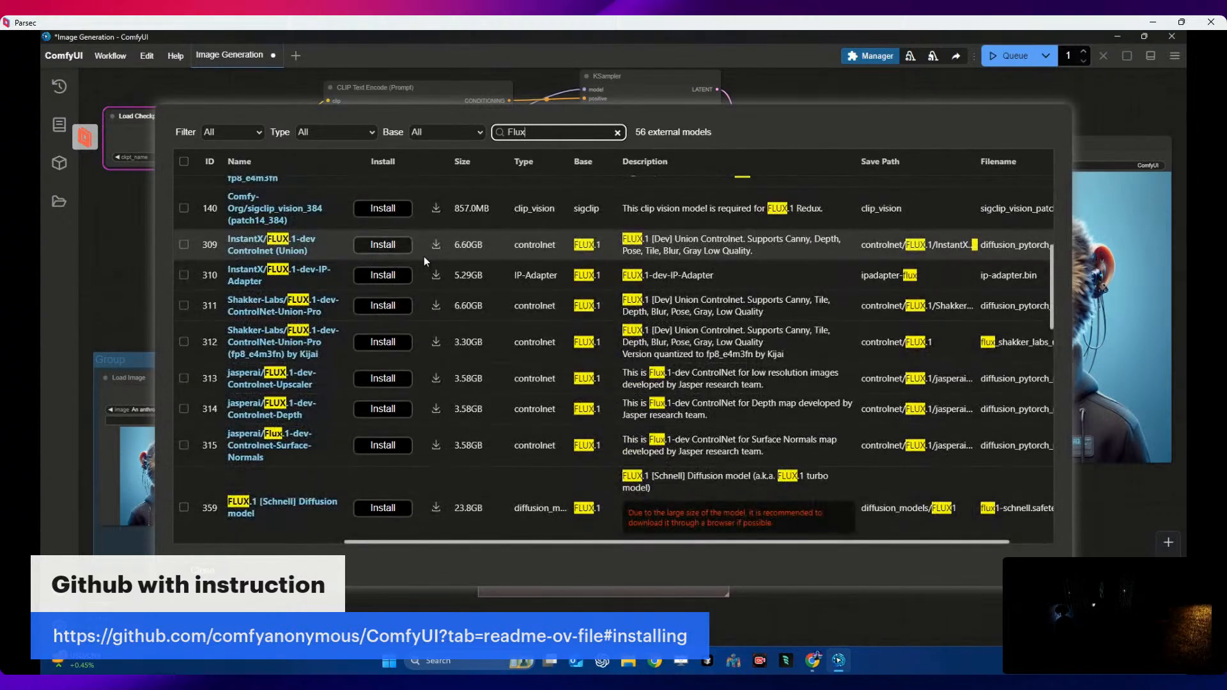
{"action": "scroll", "coordinate": [424, 257], "scroll_direction": "down", "scroll_amount": 2}
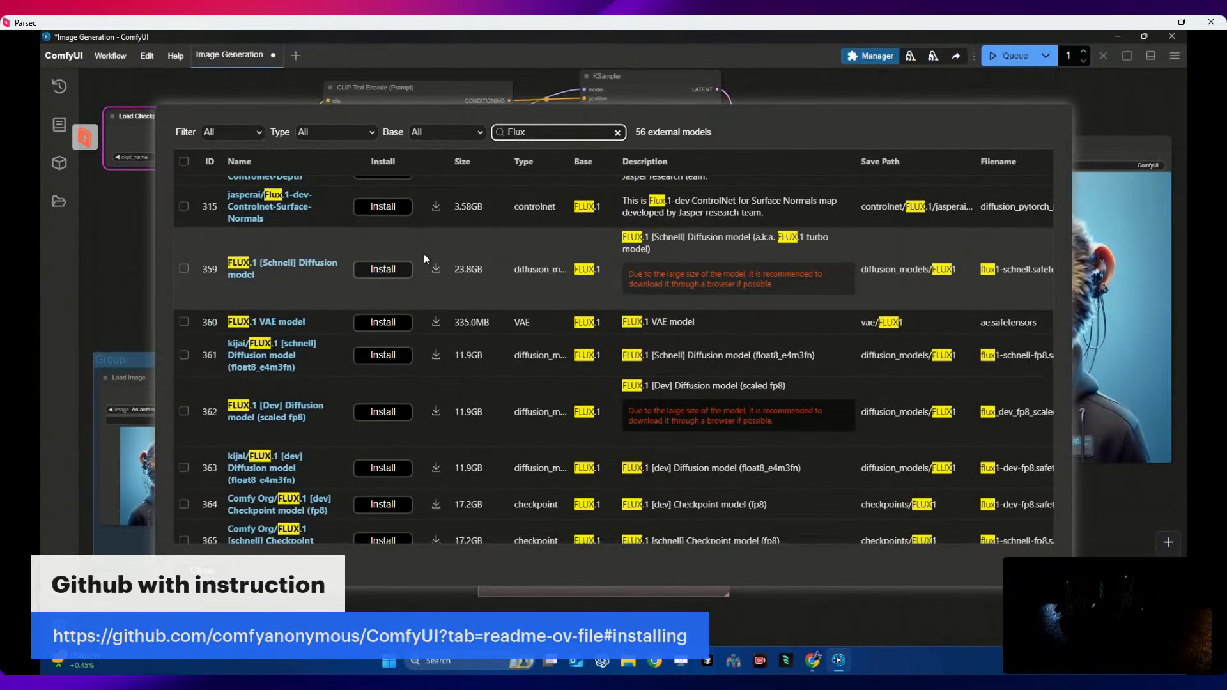
- Sort the Flux models by size, largest first, and compare the sizes of the checkpoint and diffusion model variants
{"action": "left_click", "coordinate": [462, 162]}
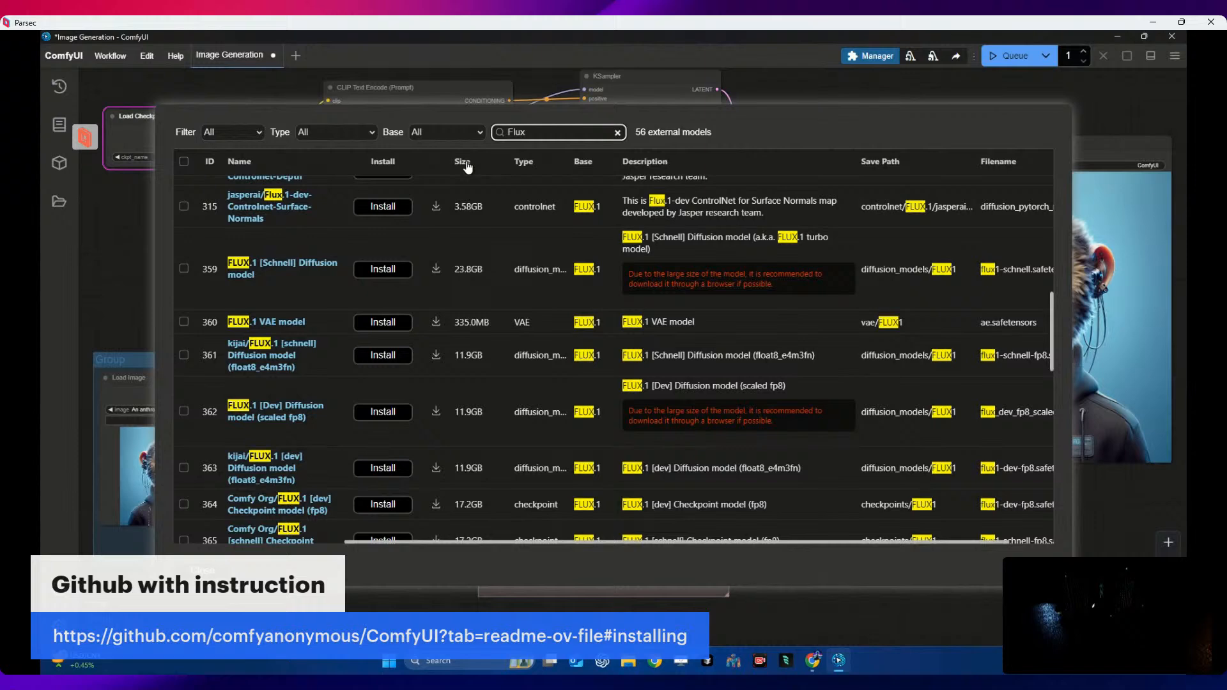
{"action": "scroll", "coordinate": [340, 291], "scroll_direction": "up", "scroll_amount": 8}
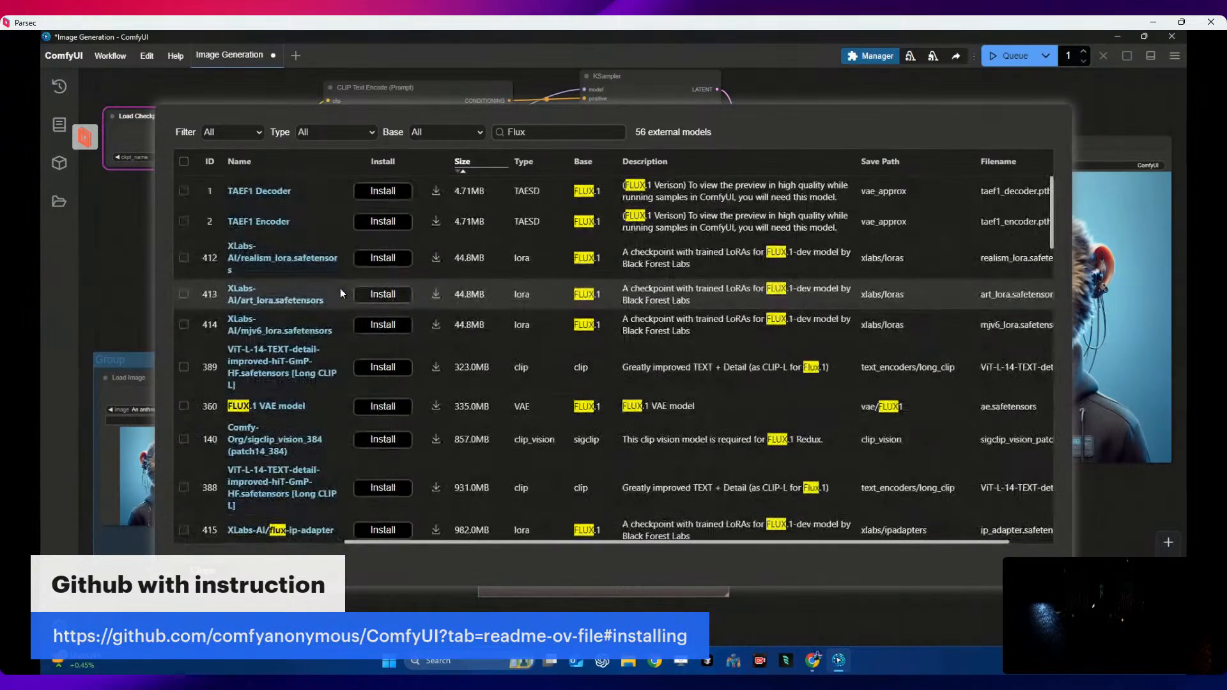
{"action": "left_click", "coordinate": [462, 162]}
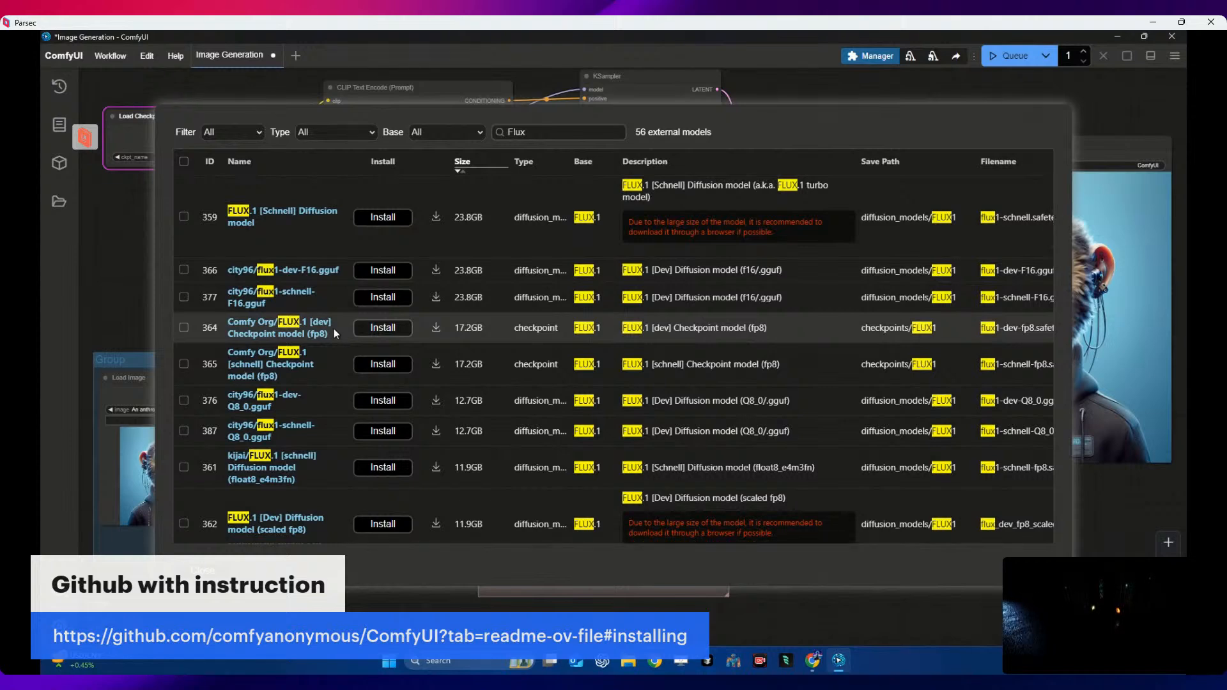
{"action": "scroll", "coordinate": [333, 328], "scroll_direction": "down", "scroll_amount": 1}
{"action": "scroll", "coordinate": [333, 329], "scroll_direction": "down", "scroll_amount": 3}
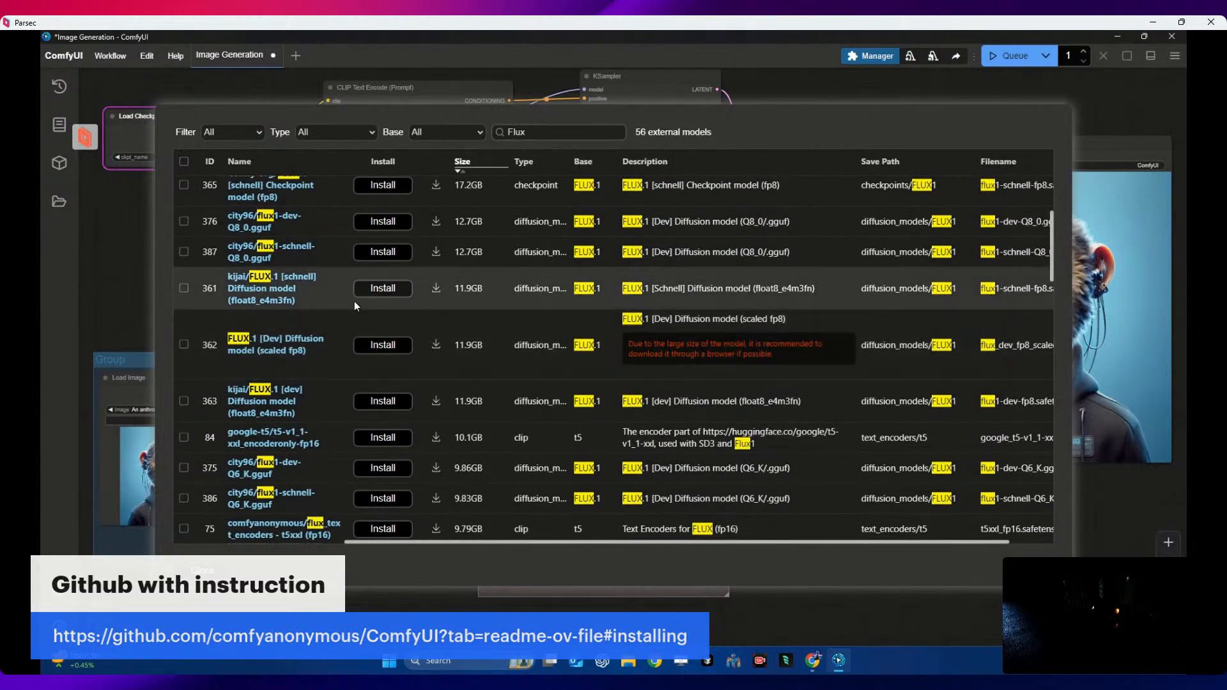
{"action": "scroll", "coordinate": [354, 301], "scroll_direction": "down", "scroll_amount": 4}
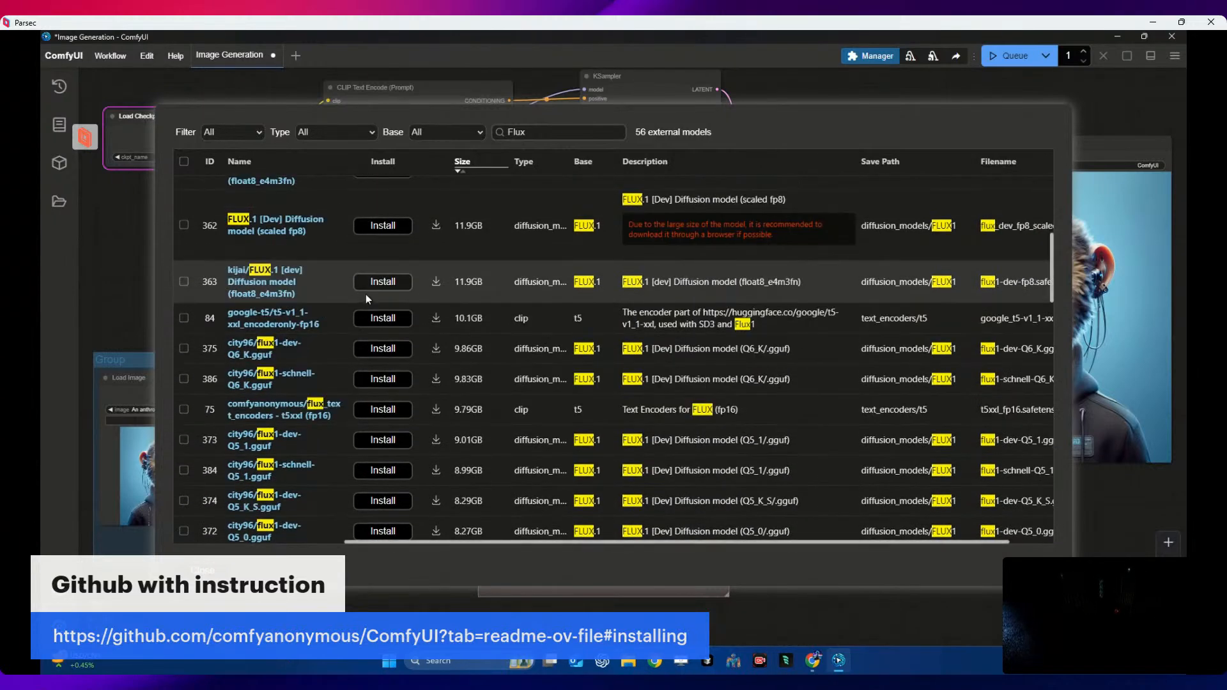
{"action": "scroll", "coordinate": [367, 297], "scroll_direction": "up", "scroll_amount": 2}
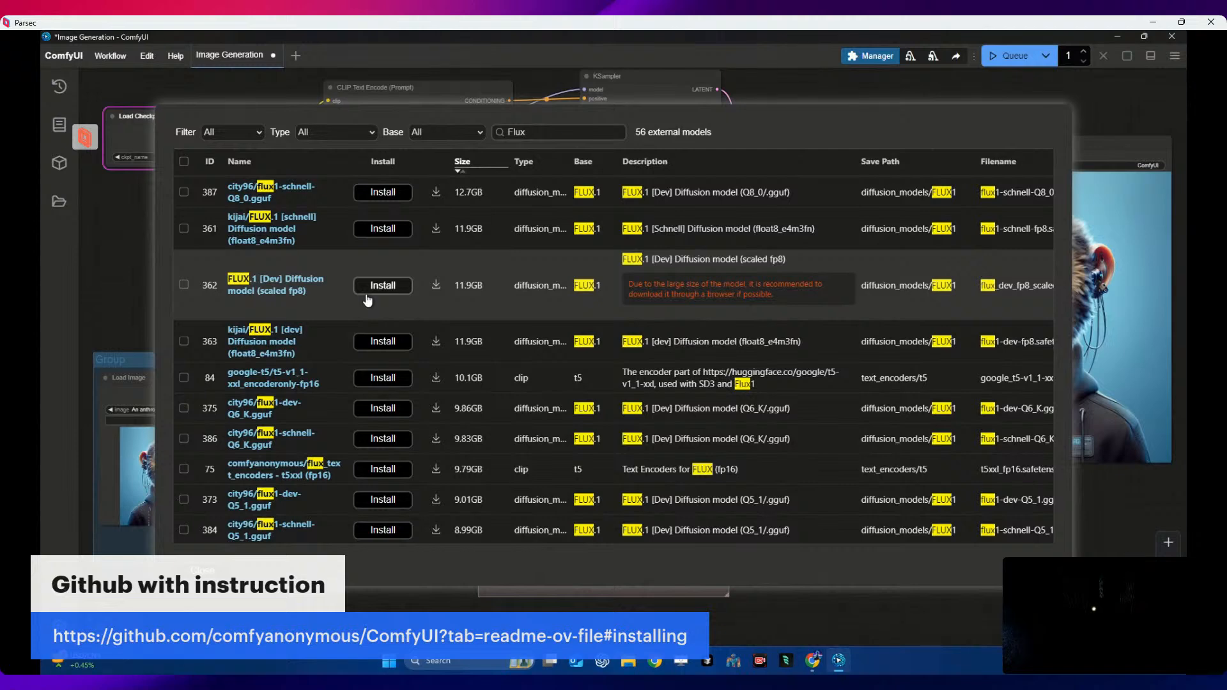
{"action": "scroll", "coordinate": [368, 301], "scroll_direction": "down", "scroll_amount": 2}
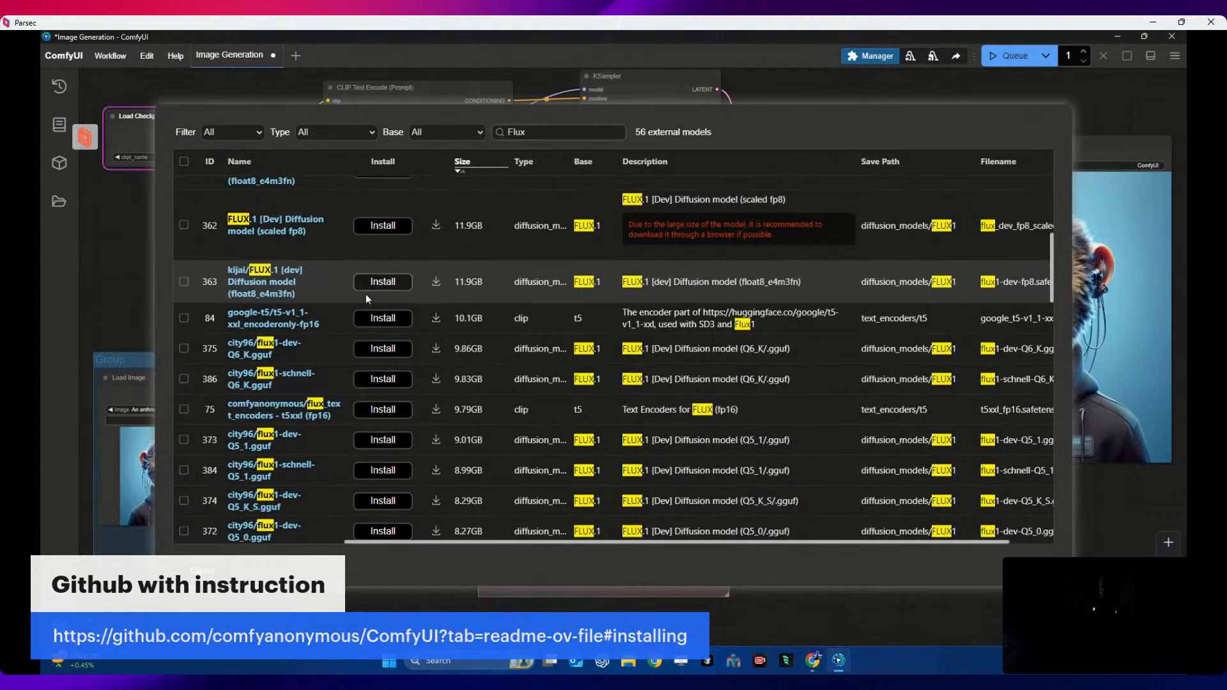
{"action": "scroll", "coordinate": [367, 299], "scroll_direction": "up", "scroll_amount": 2}
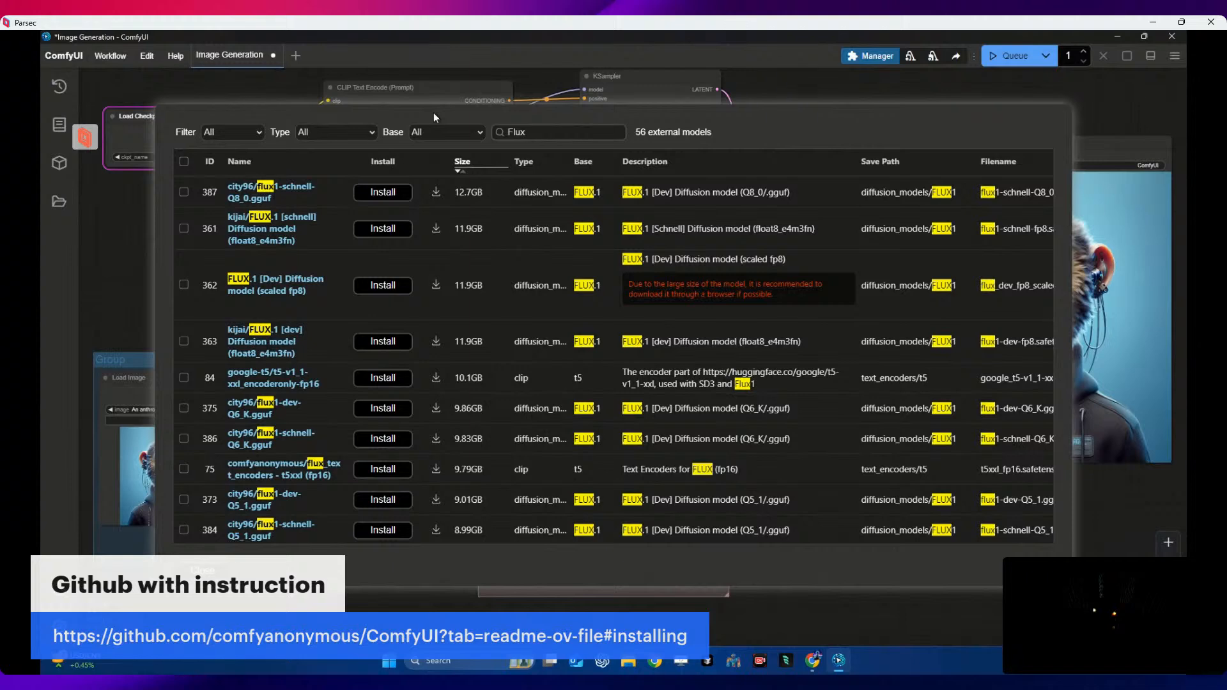
- Leave the Model Manager, check the workflow for missing custom nodes, and return to the ComfyUI Manager menu
{"action": "scroll", "coordinate": [467, 243], "scroll_direction": "up", "scroll_amount": 4}
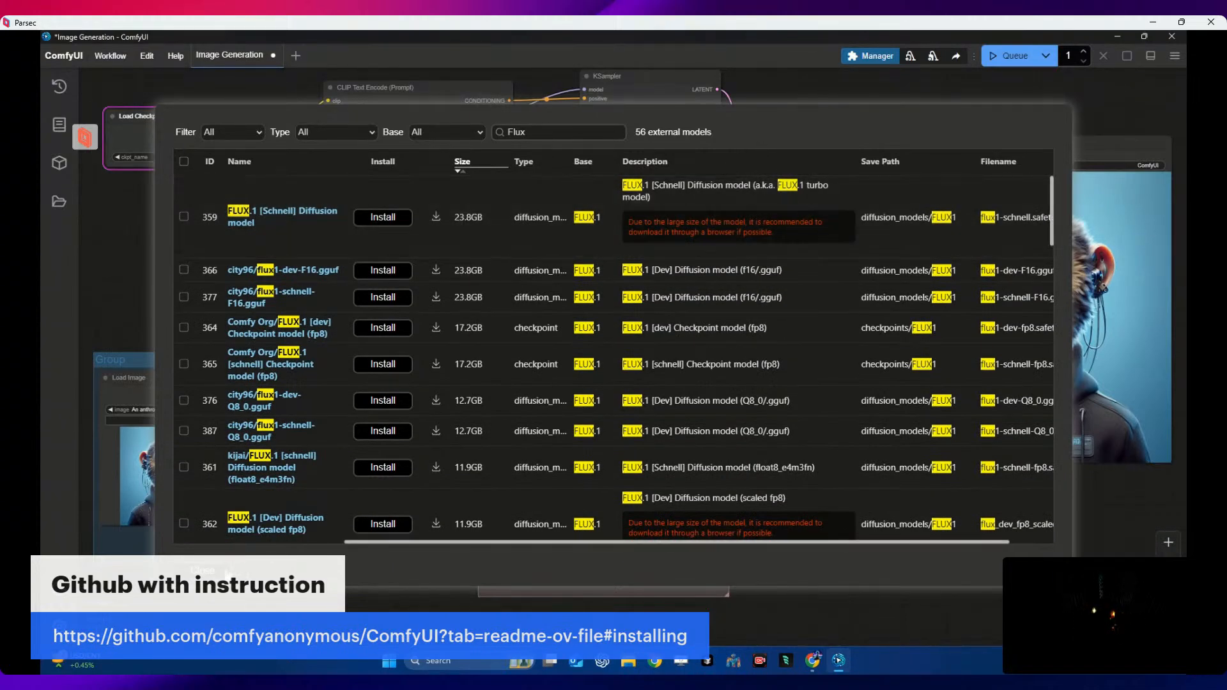
{"action": "left_click", "coordinate": [202, 570]}
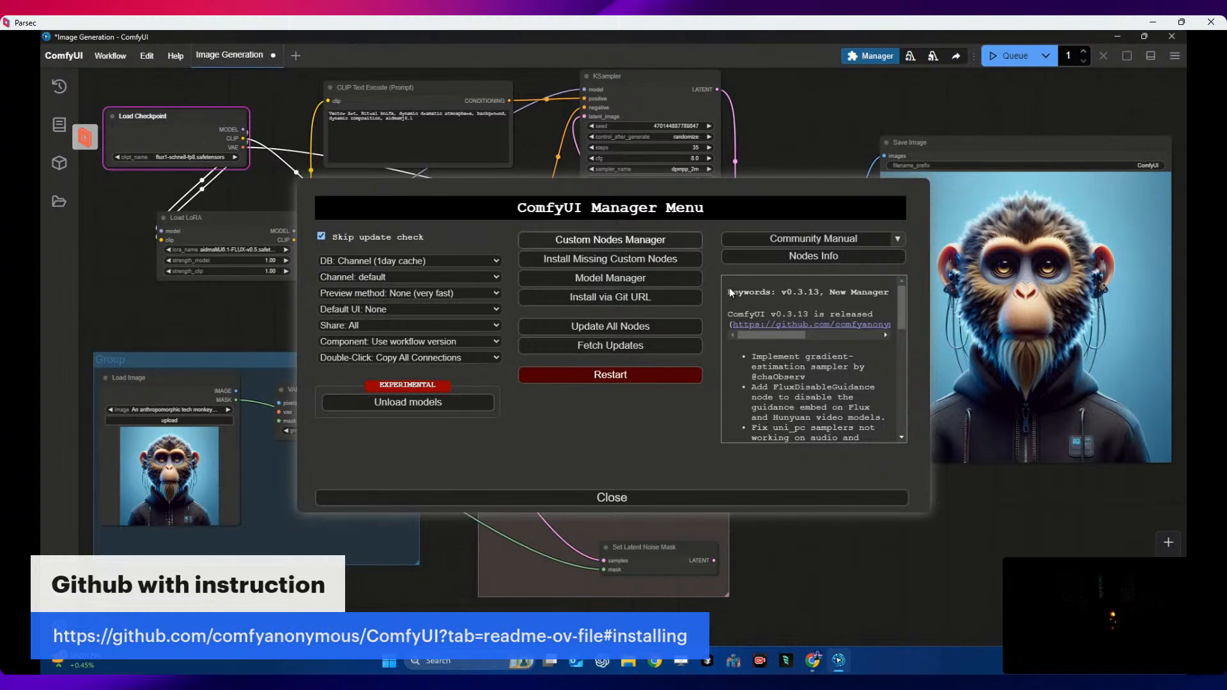
{"action": "left_click", "coordinate": [578, 262]}
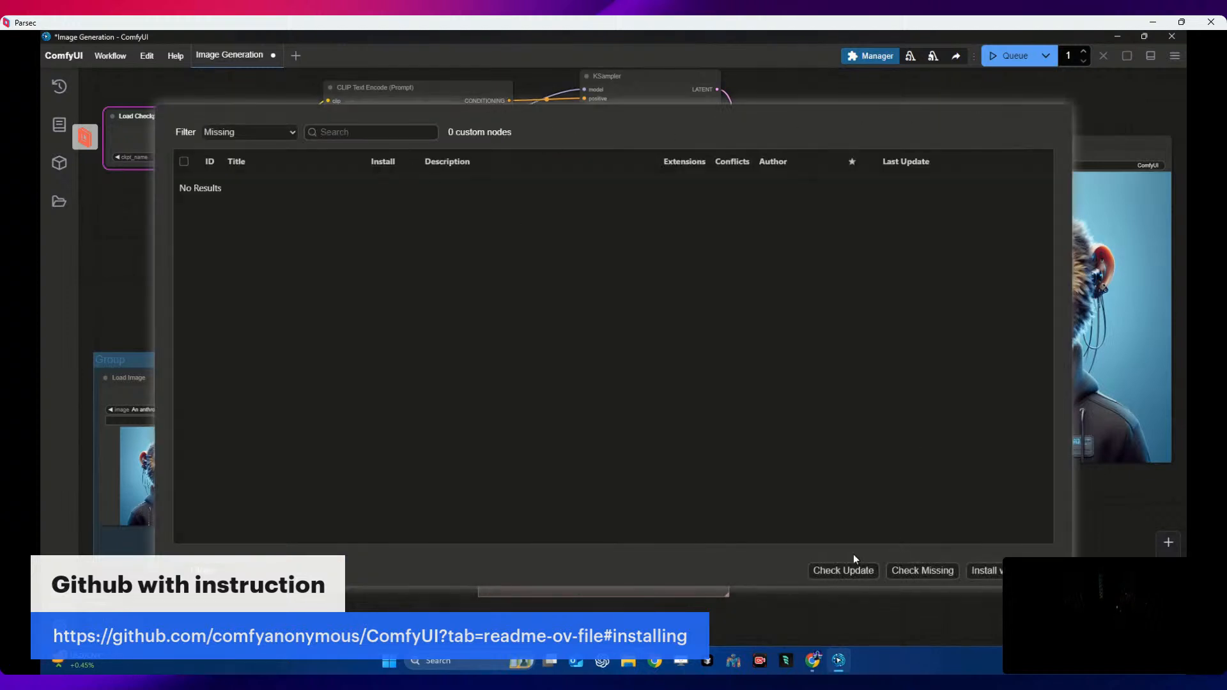
{"action": "left_click", "coordinate": [207, 576]}
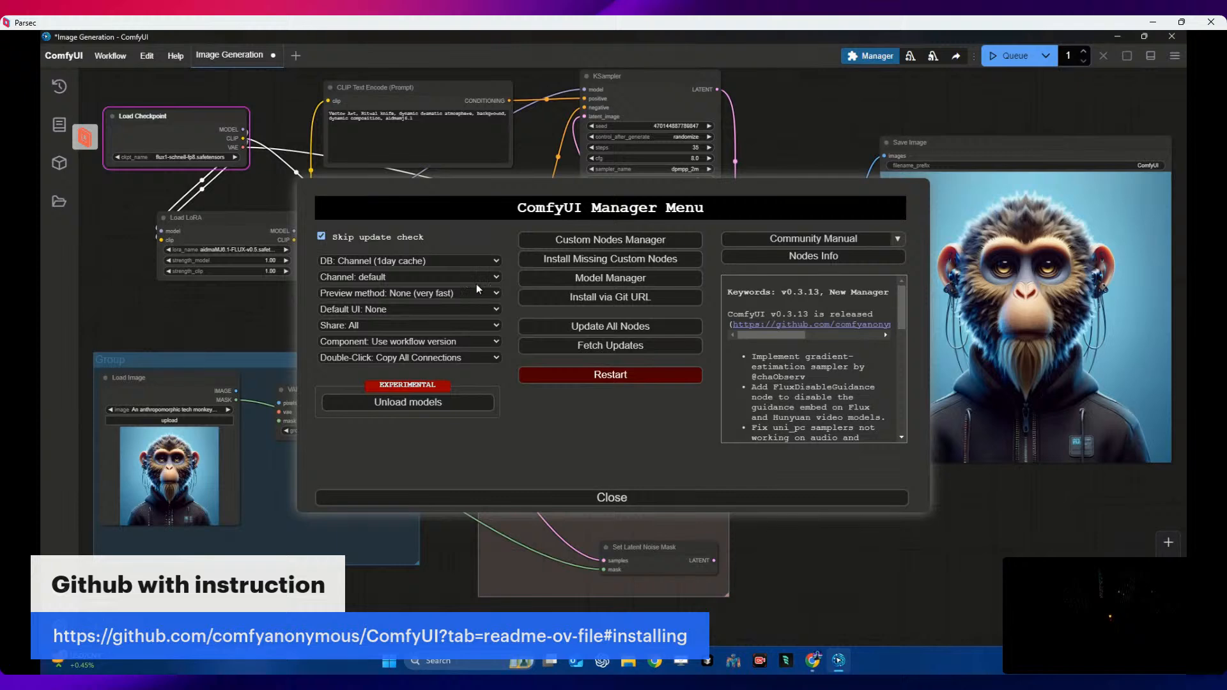
- Reopen the Model Manager and search the external models for "flux"
{"action": "left_click", "coordinate": [578, 282]}
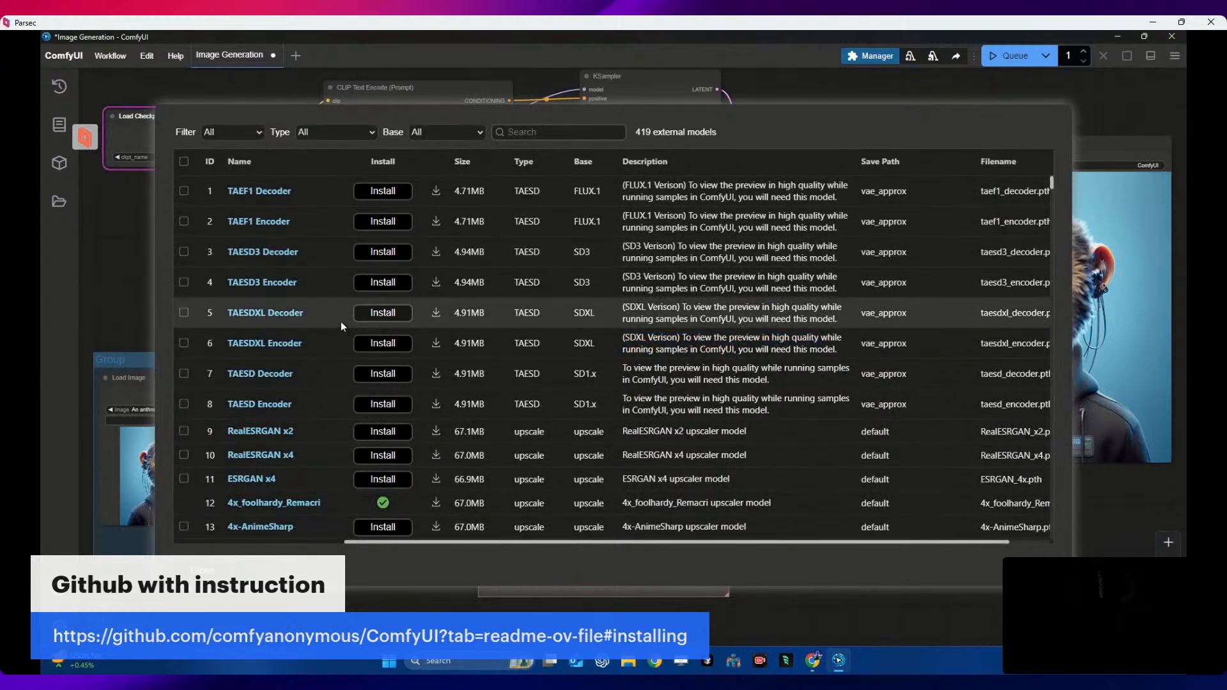
{"action": "left_click", "coordinate": [533, 133]}
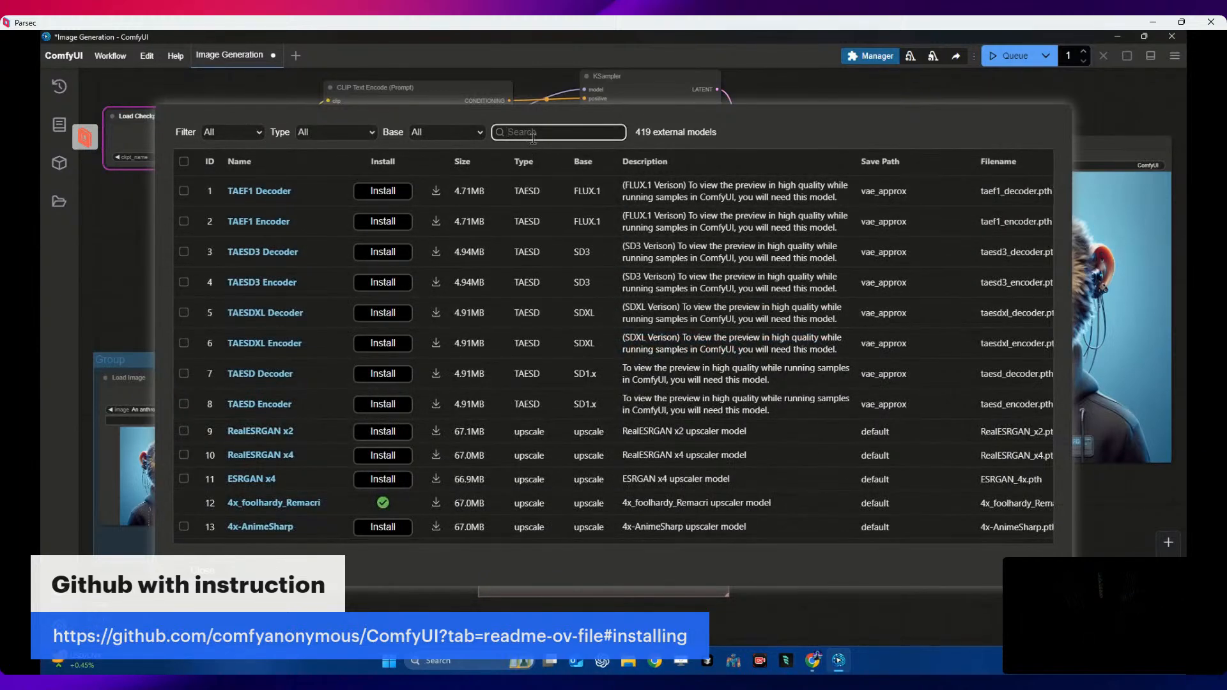
{"action": "type", "text": "flux"}
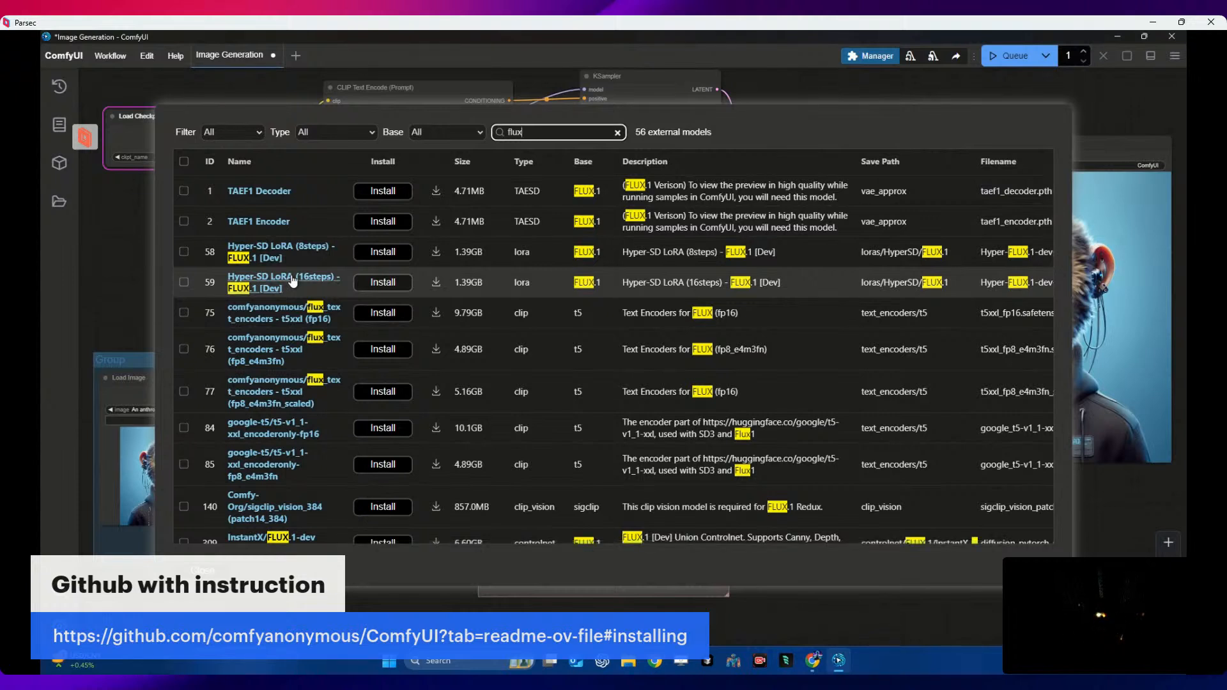
{"action": "left_click", "coordinate": [392, 288]}
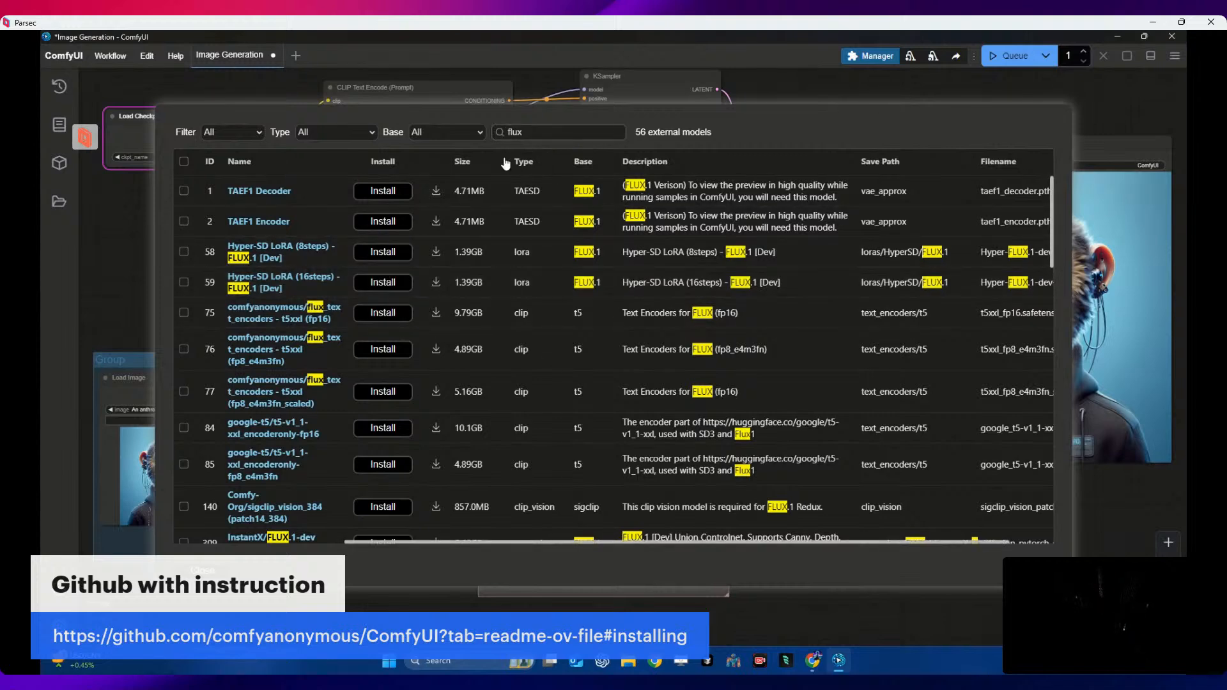
- Sort the Flux models by size, largest first, and install Comfy Org/FLUX.1 [dev] Checkpoint model (fp8)
{"action": "left_click", "coordinate": [472, 165]}
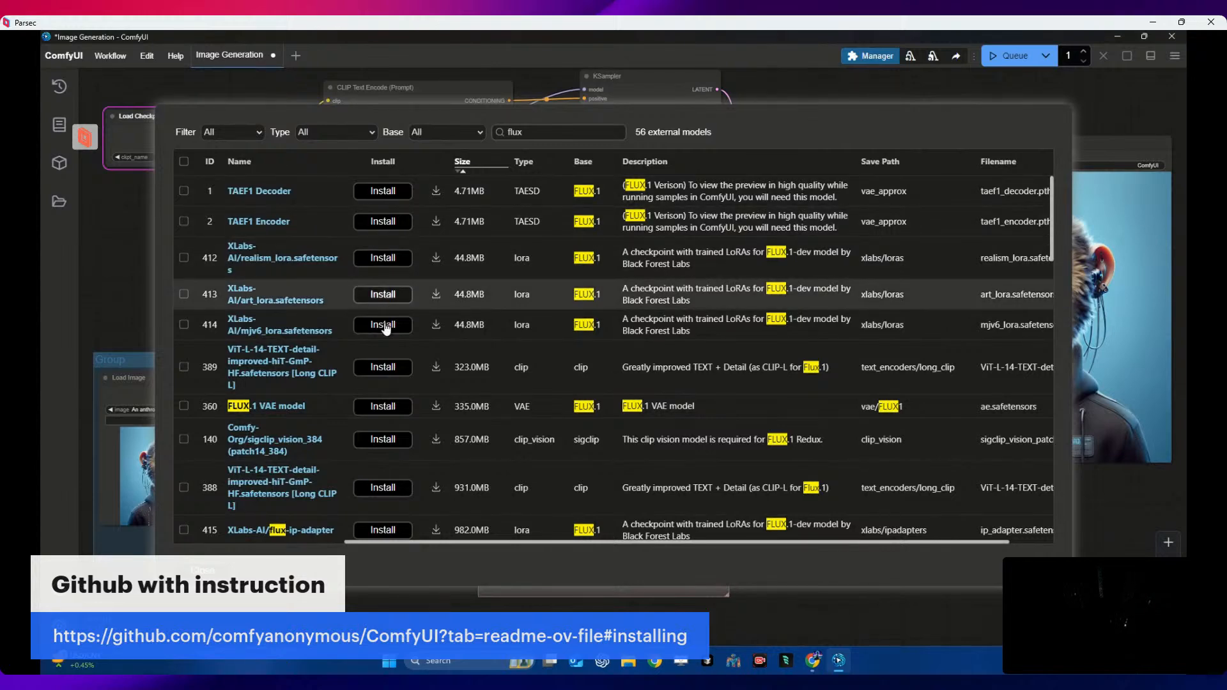
{"action": "scroll", "coordinate": [392, 281], "scroll_direction": "down", "scroll_amount": 1}
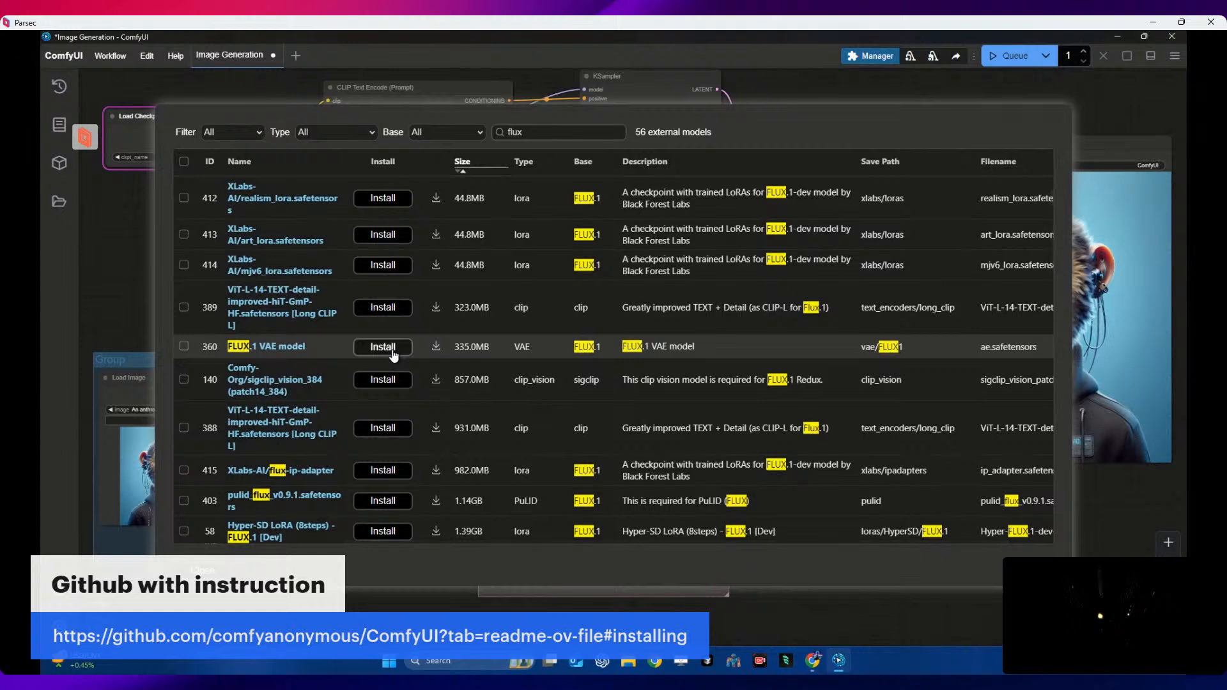
{"action": "left_click", "coordinate": [473, 165]}
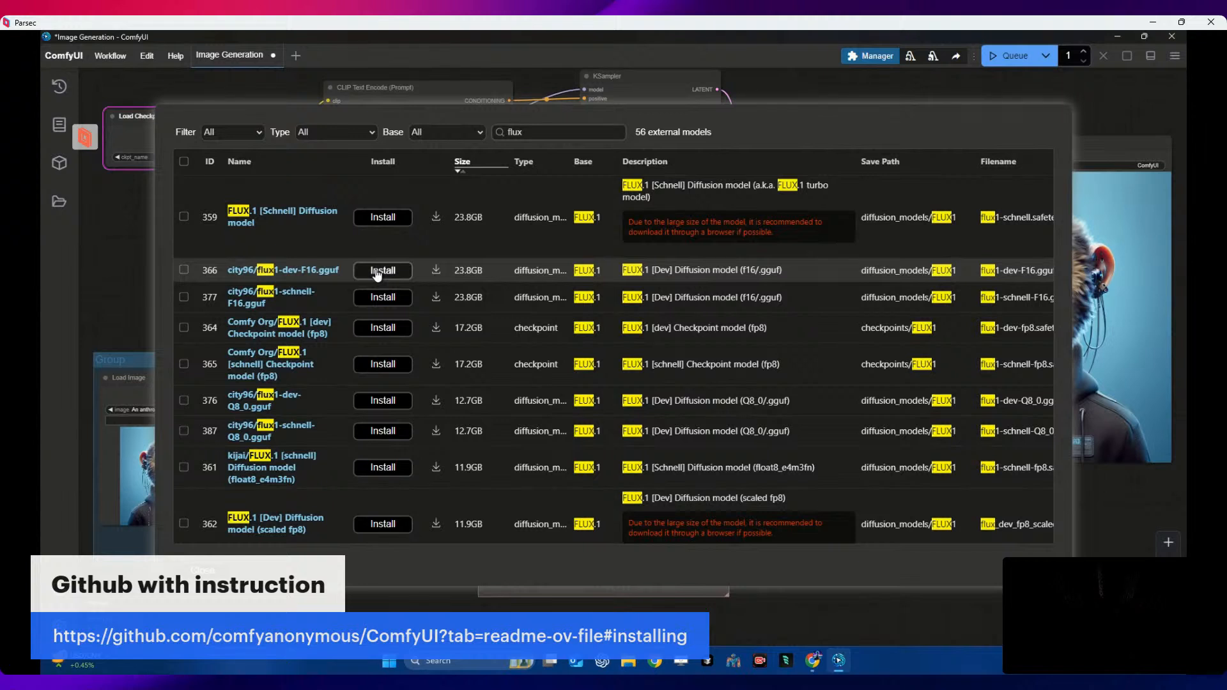
{"action": "left_click", "coordinate": [381, 331]}
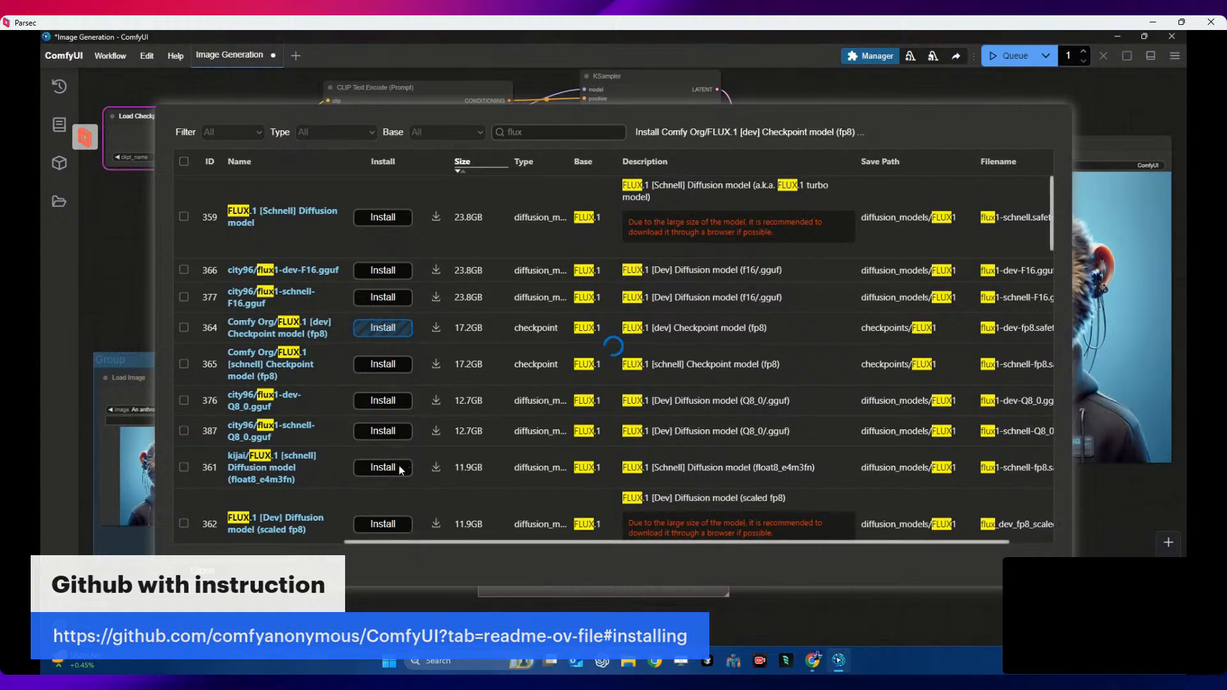
- Close and reopen the Model Manager to check the Flux dev checkpoint installation, and return to the workflow canvas
{"action": "left_click", "coordinate": [202, 569]}
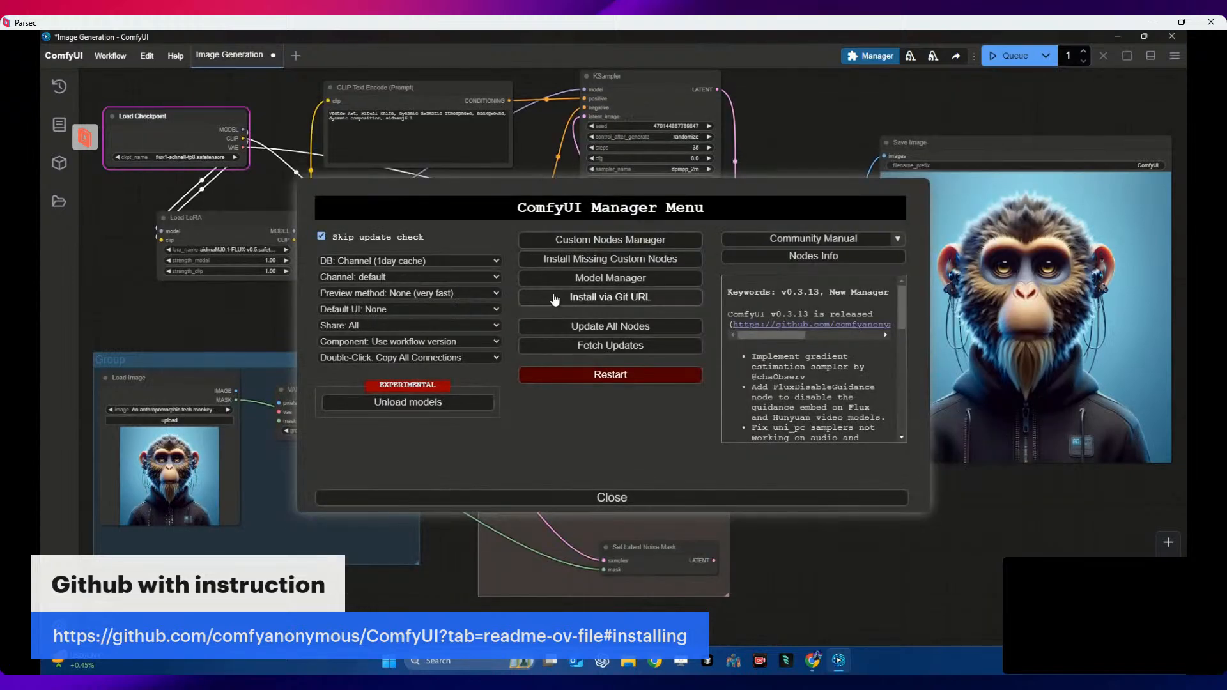
{"action": "left_click", "coordinate": [597, 279]}
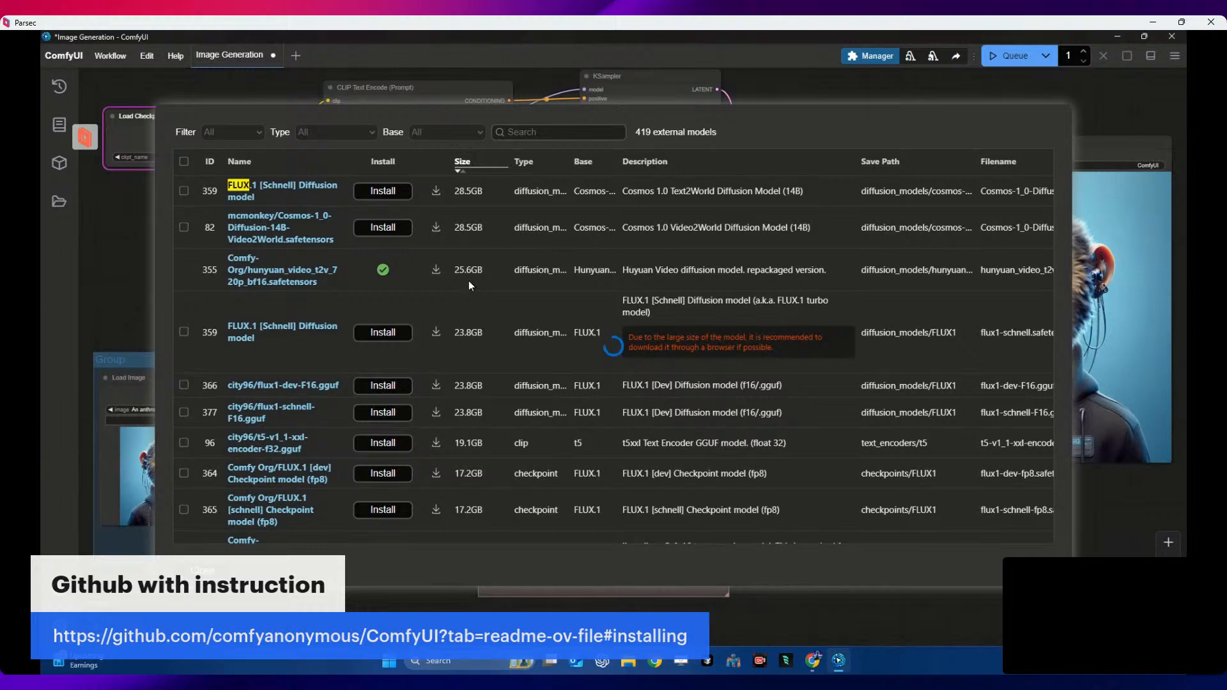
{"action": "key", "text": "Escape"}
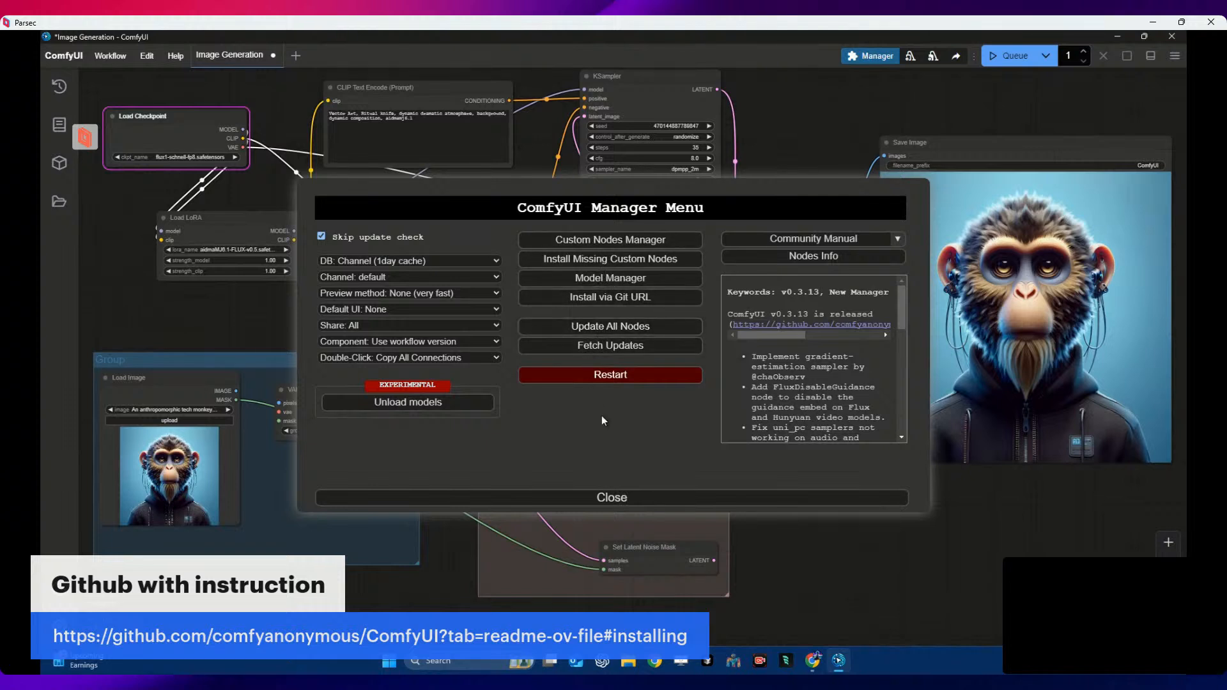
{"action": "left_click", "coordinate": [600, 494]}
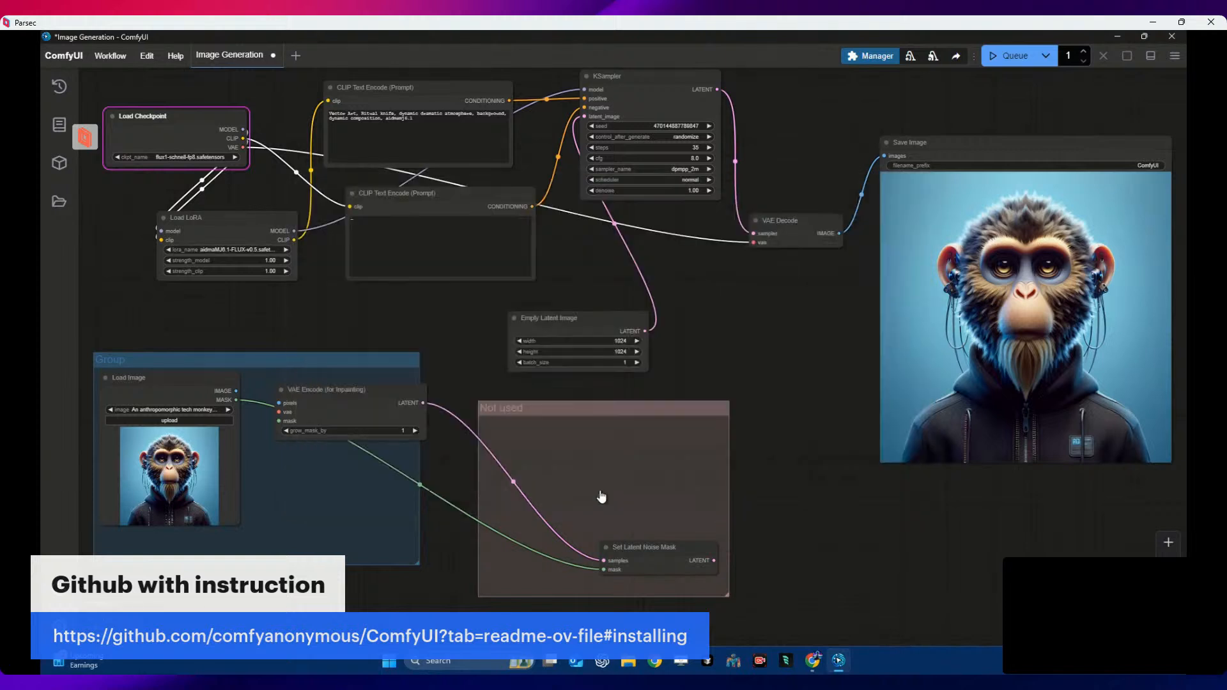
- Switch the Load LoRA node to aidmaRealisticSkin-FLUX and cycle Load Checkpoint through its models back to flux1-schnell-fp8.safetensors
{"action": "mouse_move", "coordinate": [208, 148]}
{"action": "left_mouse_down"}
{"action": "mouse_move", "coordinate": [245, 153]}
{"action": "mouse_move", "coordinate": [226, 134]}
{"action": "mouse_move", "coordinate": [237, 156]}
{"action": "mouse_move", "coordinate": [207, 155]}
{"action": "left_mouse_up"}
{"action": "left_click", "coordinate": [286, 250]}
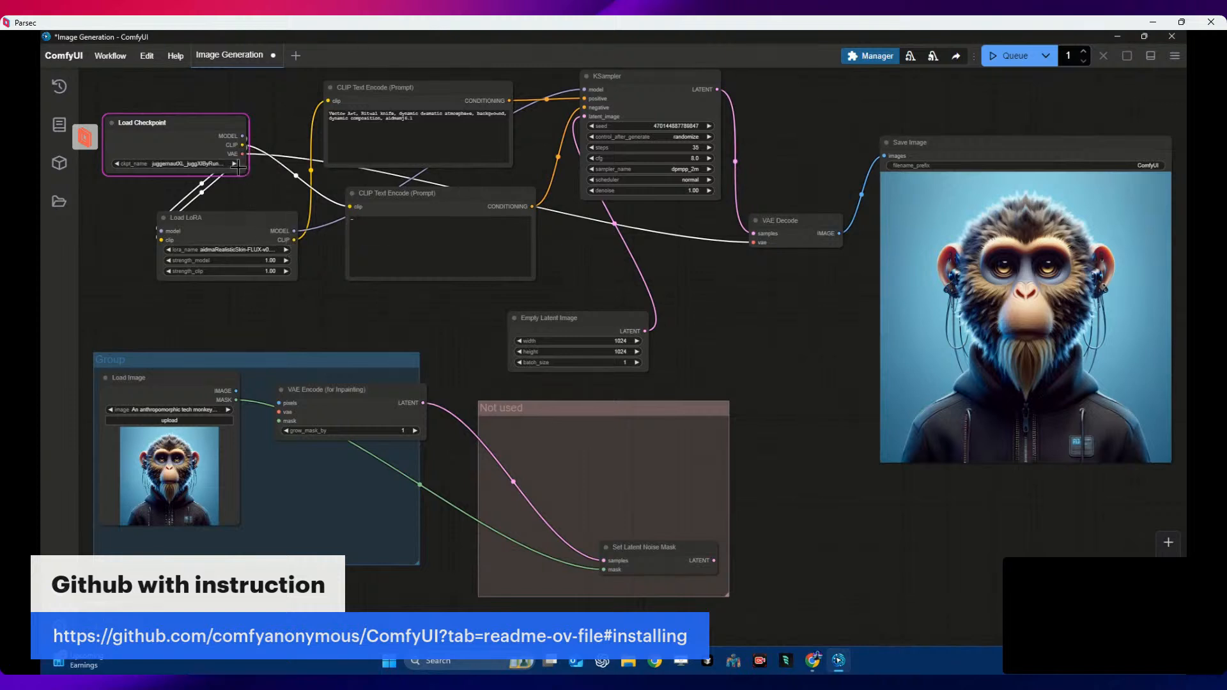
{"action": "left_click", "coordinate": [234, 164]}
{"action": "left_click", "coordinate": [114, 165]}
- Refresh the node definitions to update the list of available models
{"action": "left_click", "coordinate": [177, 58]}
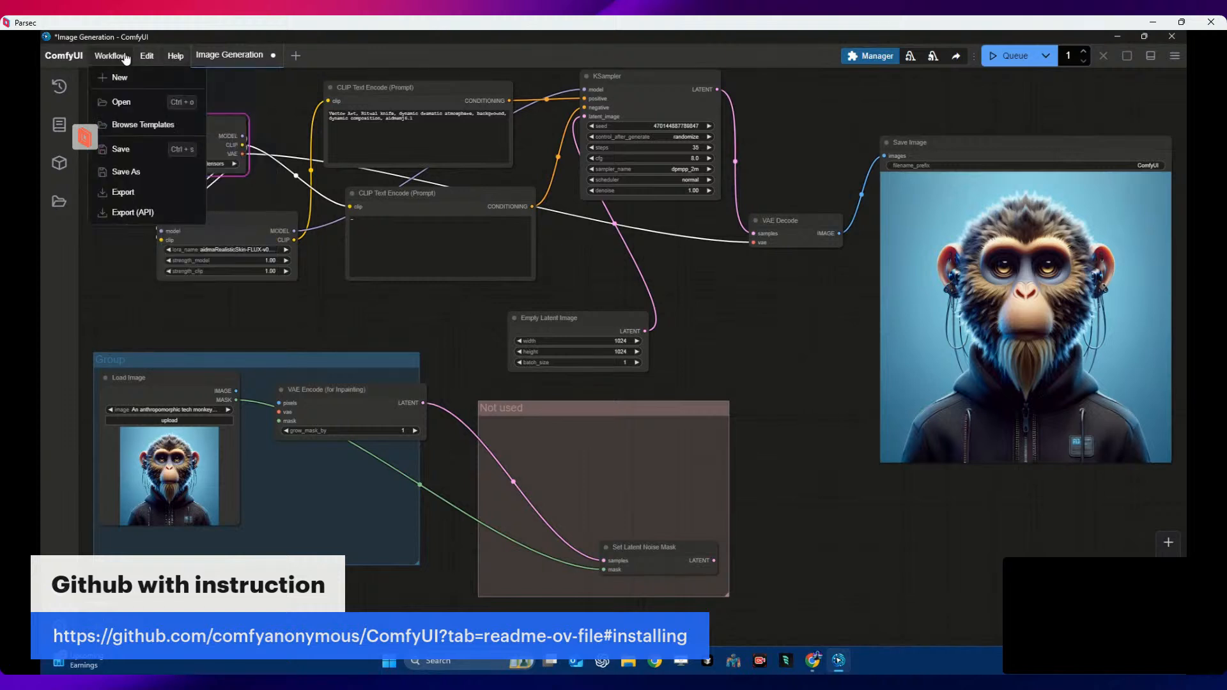
{"action": "mouse_move", "coordinate": [146, 59]}
{"action": "left_click", "coordinate": [172, 127]}
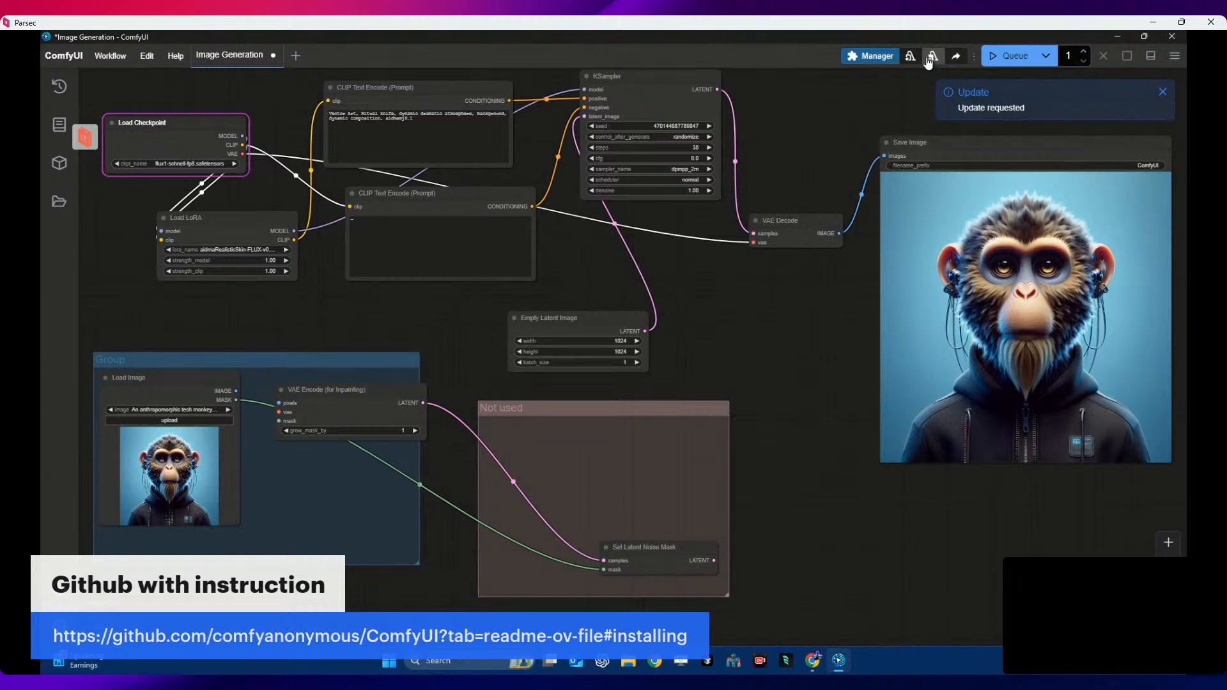
- Check the Model Manager again for the install status of the Flux checkpoint, and close the Manager
{"action": "left_click", "coordinate": [876, 55]}
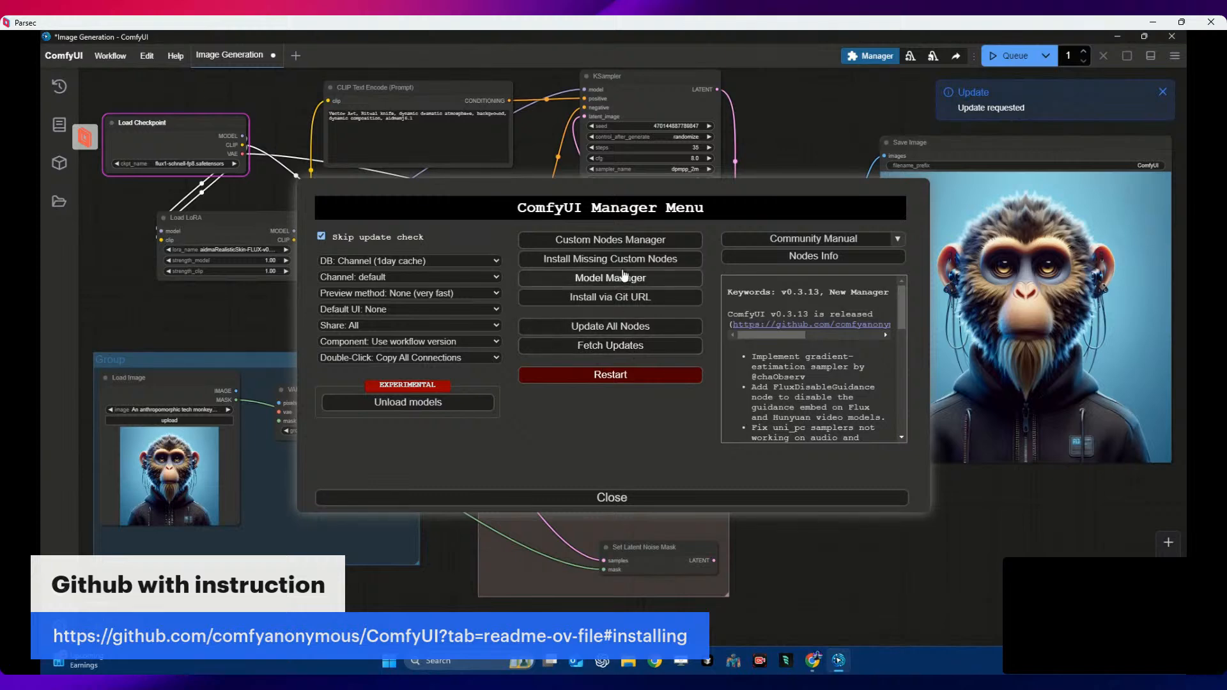
{"action": "left_click", "coordinate": [624, 278]}
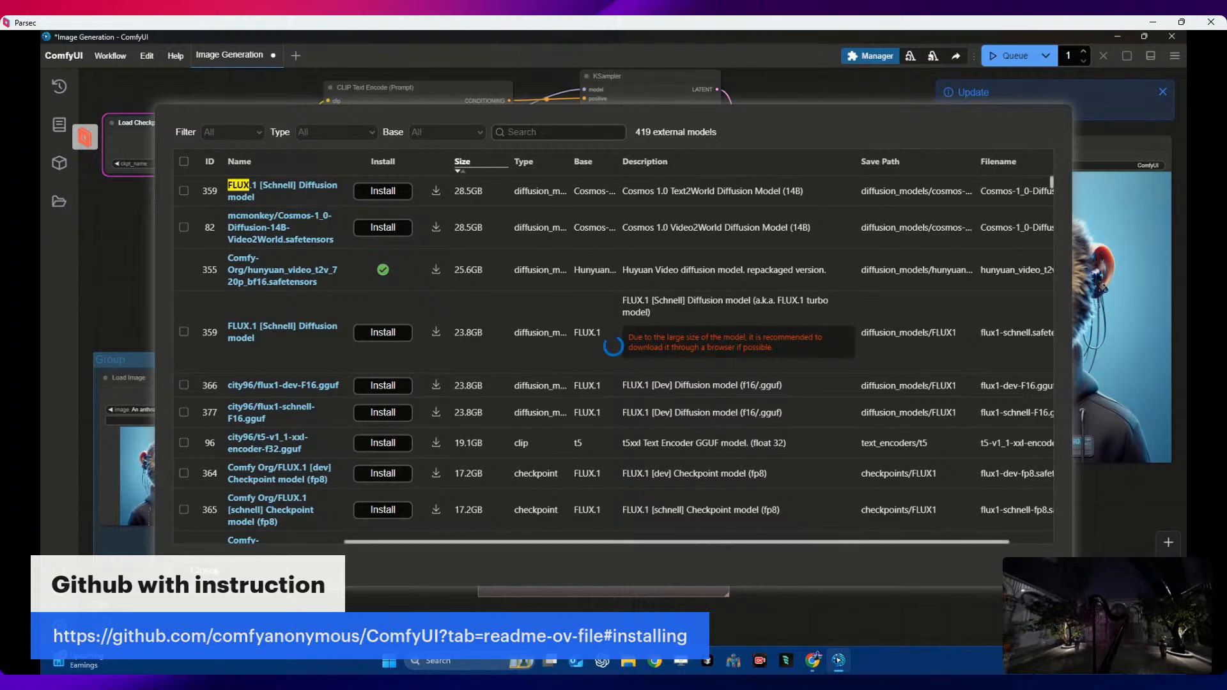
{"action": "left_click", "coordinate": [207, 571]}
{"action": "left_click", "coordinate": [637, 497]}
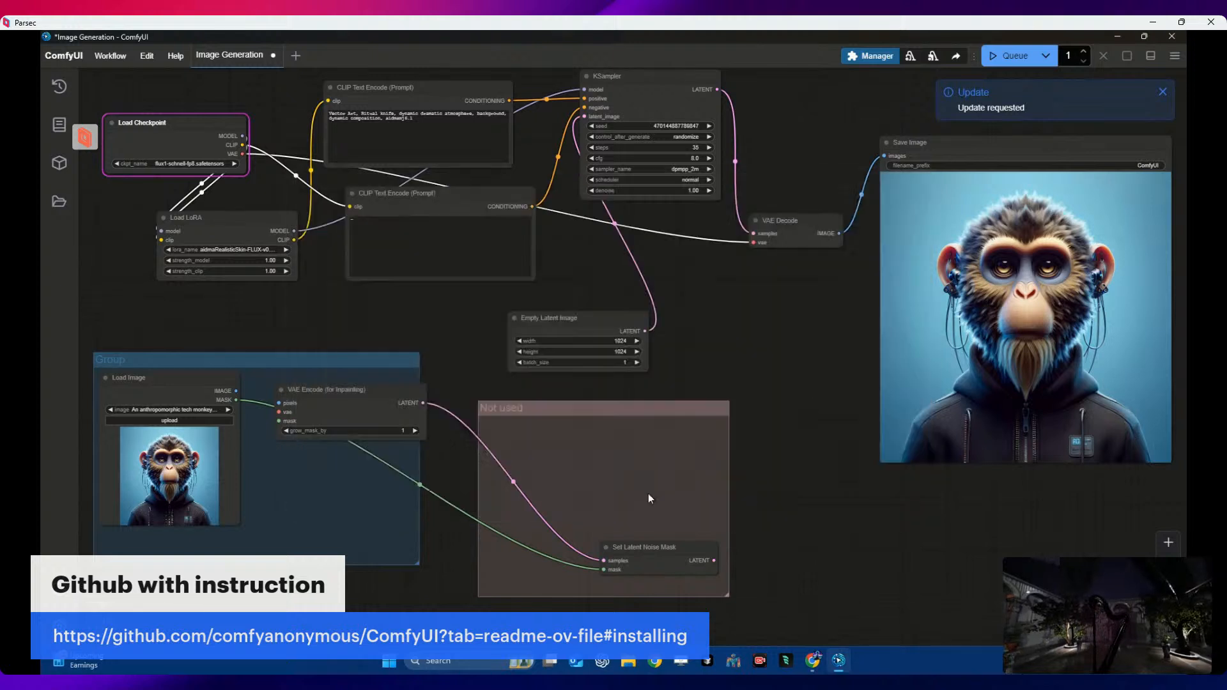
- Try to queue the workflow and open the ComfyUI Manager menu
{"action": "left_click", "coordinate": [1007, 62]}
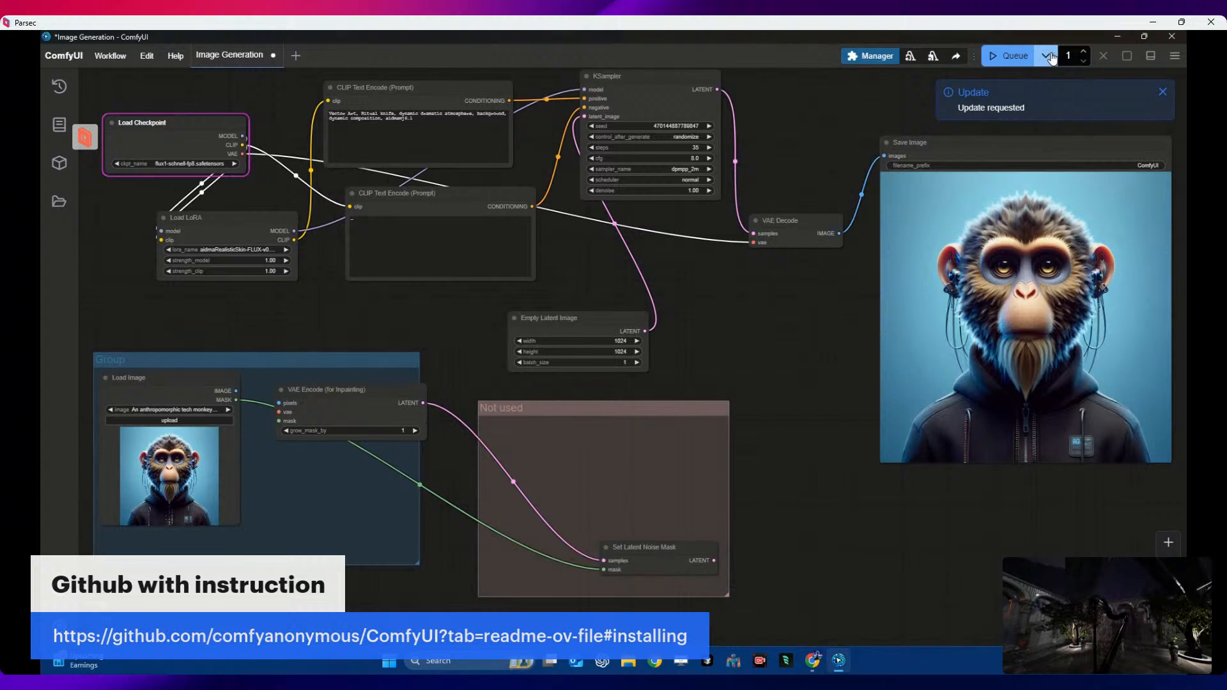
{"action": "left_click", "coordinate": [1045, 55]}
{"action": "left_click", "coordinate": [1002, 61]}
{"action": "left_click", "coordinate": [871, 59]}
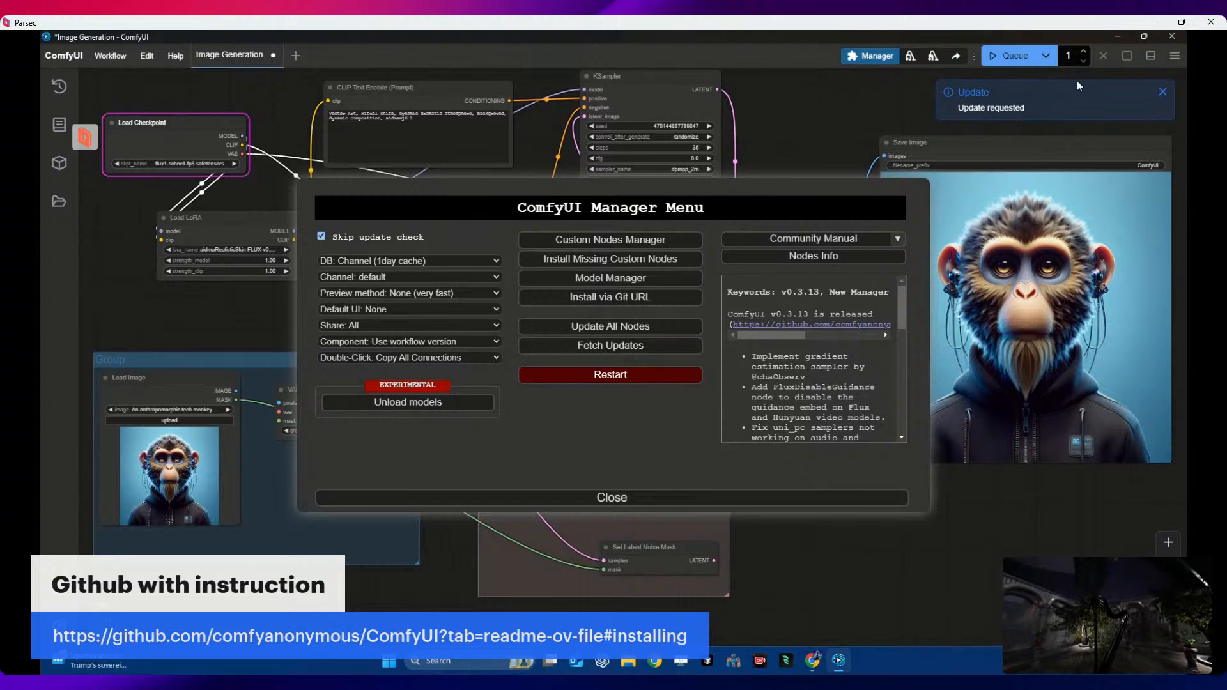
- Switch to the Civitai page in the browser, copy the LoRA's base model name "Flux.1 D" and search Civitai models for it
{"action": "left_click", "coordinate": [821, 667]}
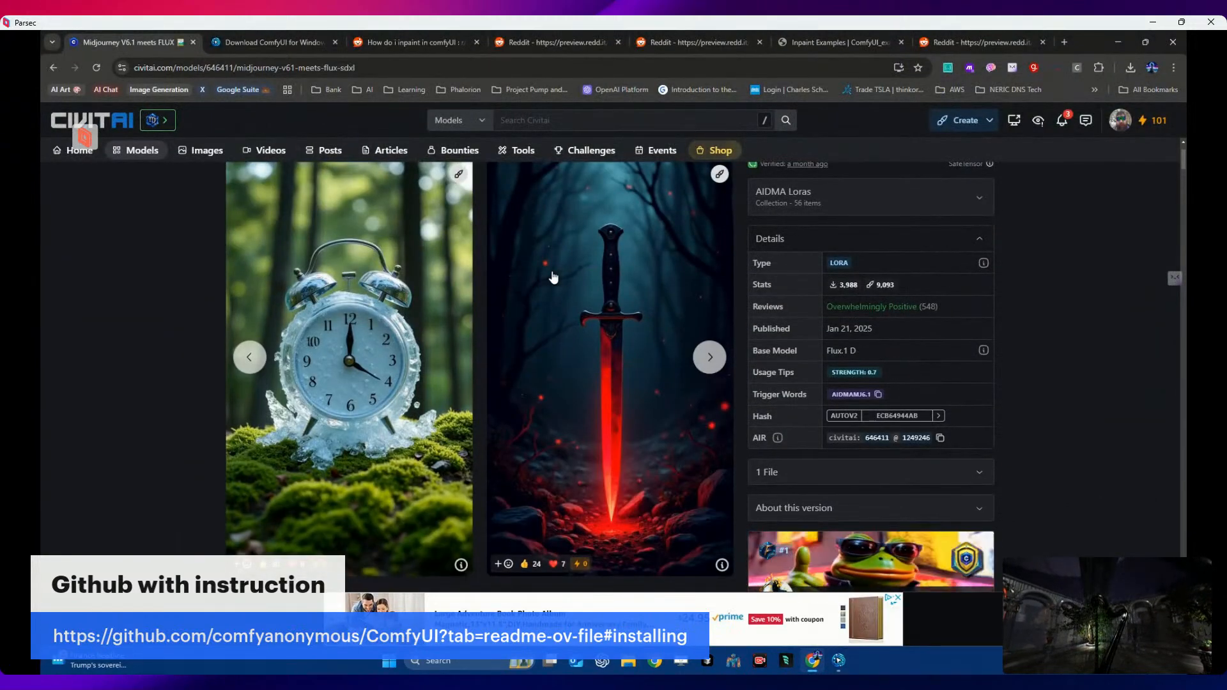
{"action": "triple_click", "coordinate": [857, 353]}
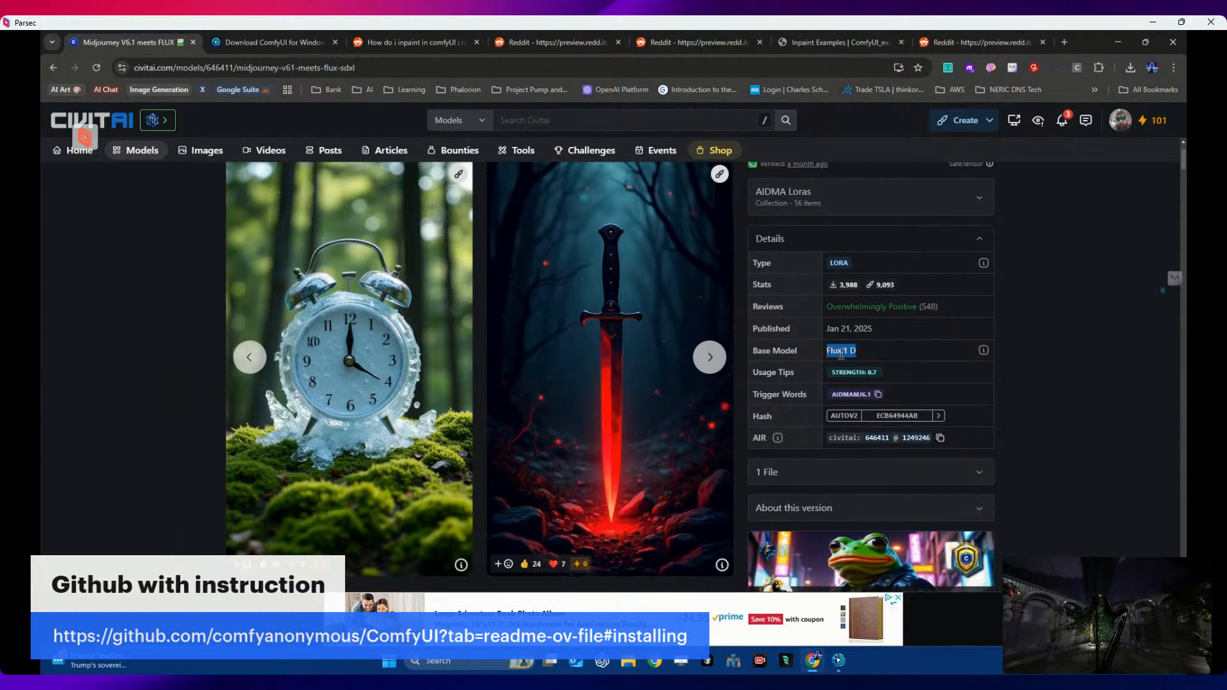
{"action": "right_click", "coordinate": [857, 355]}
{"action": "left_click", "coordinate": [862, 369]}
{"action": "left_click", "coordinate": [537, 132]}
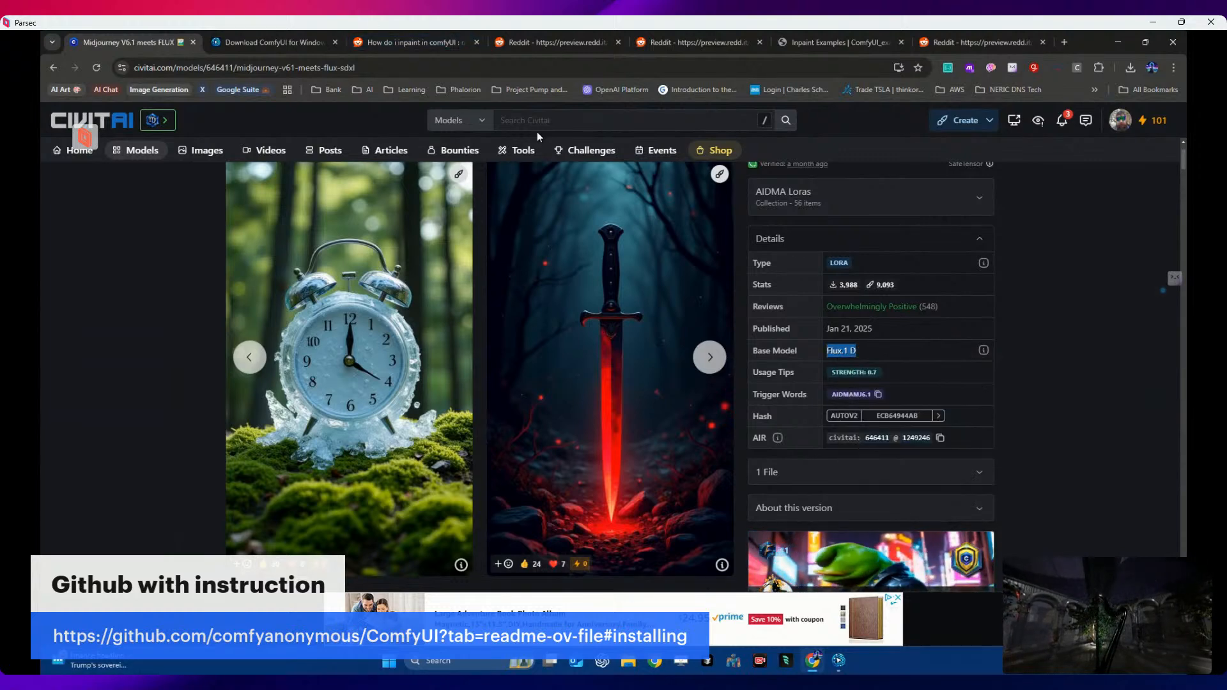
{"action": "right_click", "coordinate": [537, 131]}
{"action": "left_click", "coordinate": [578, 248]}
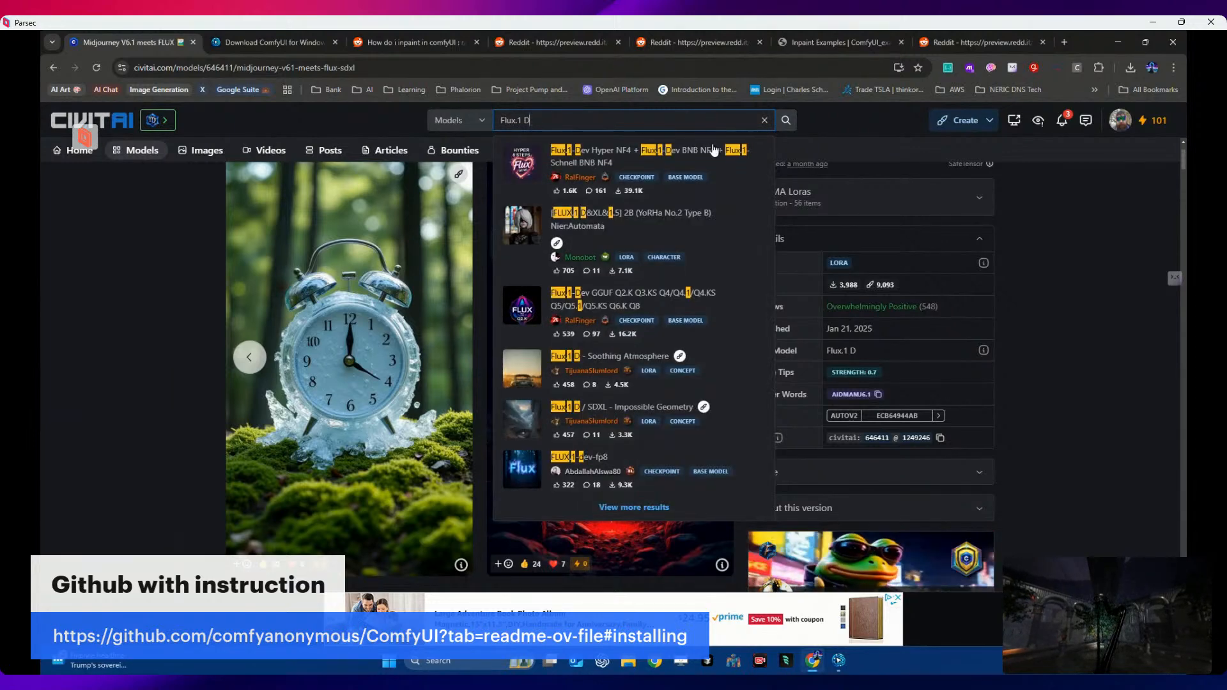
- Open the Flux.1-Dev Hyper NF4 model page and download its checkpoint into ComfyUI's models\checkpoints folder under the suggested name
{"action": "left_click", "coordinate": [640, 157]}
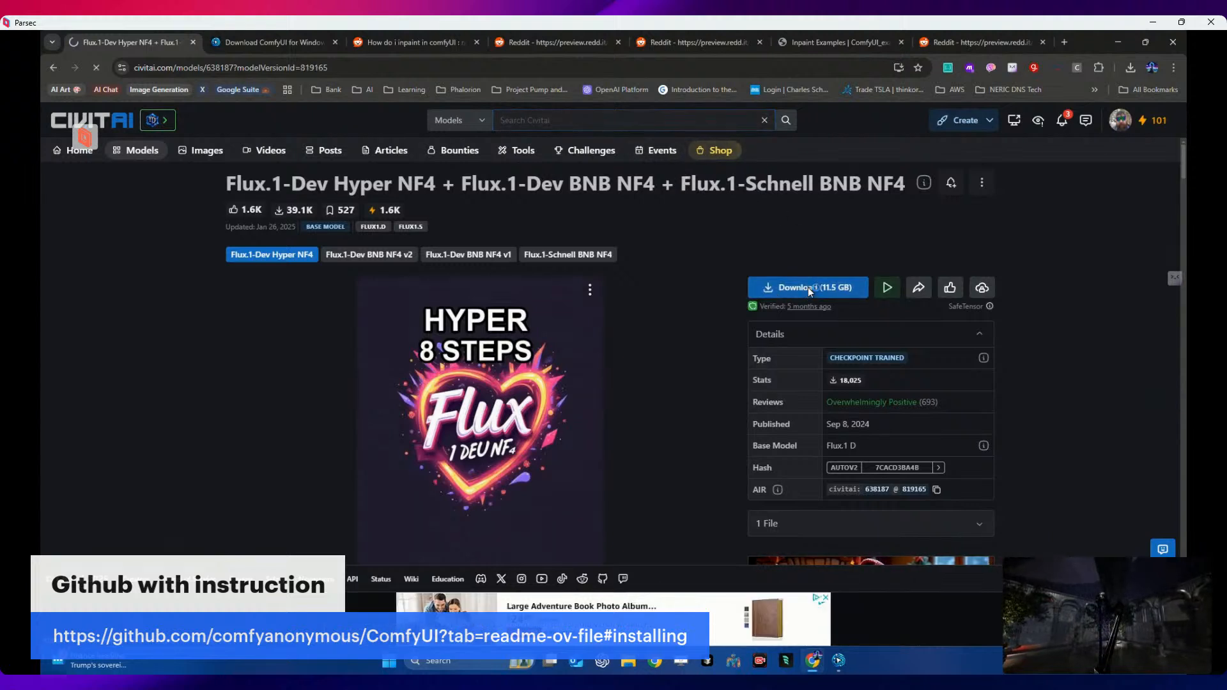
{"action": "left_click", "coordinate": [810, 289]}
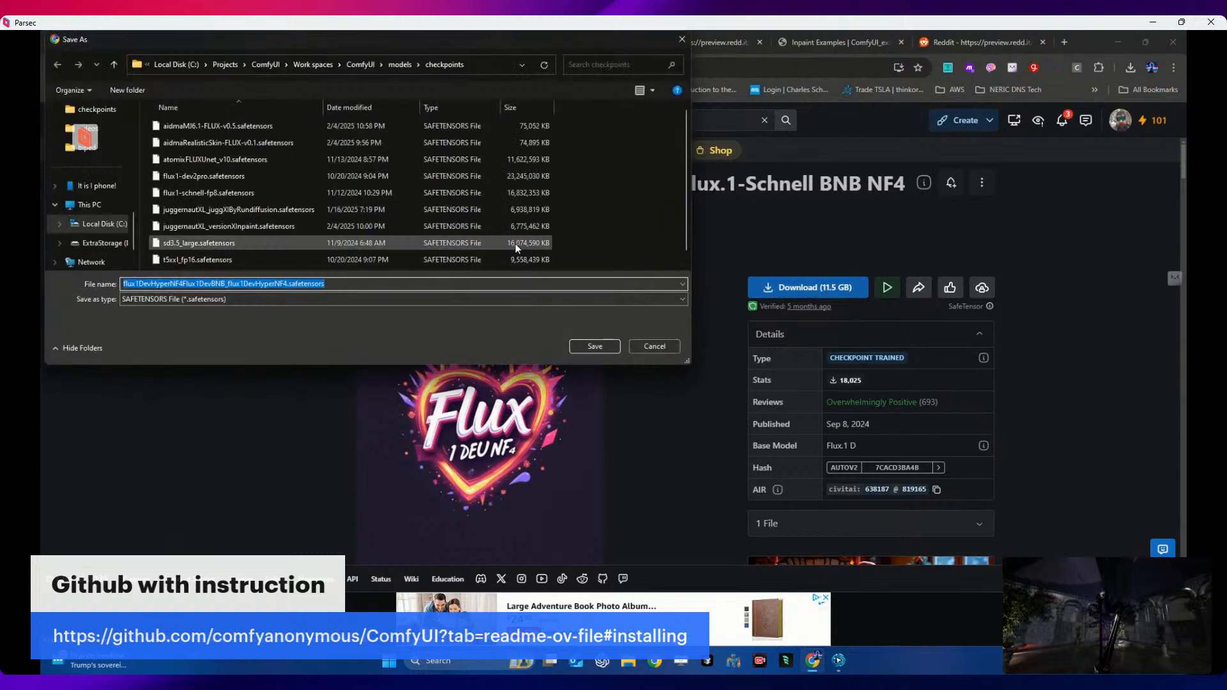
{"action": "left_click", "coordinate": [584, 347]}
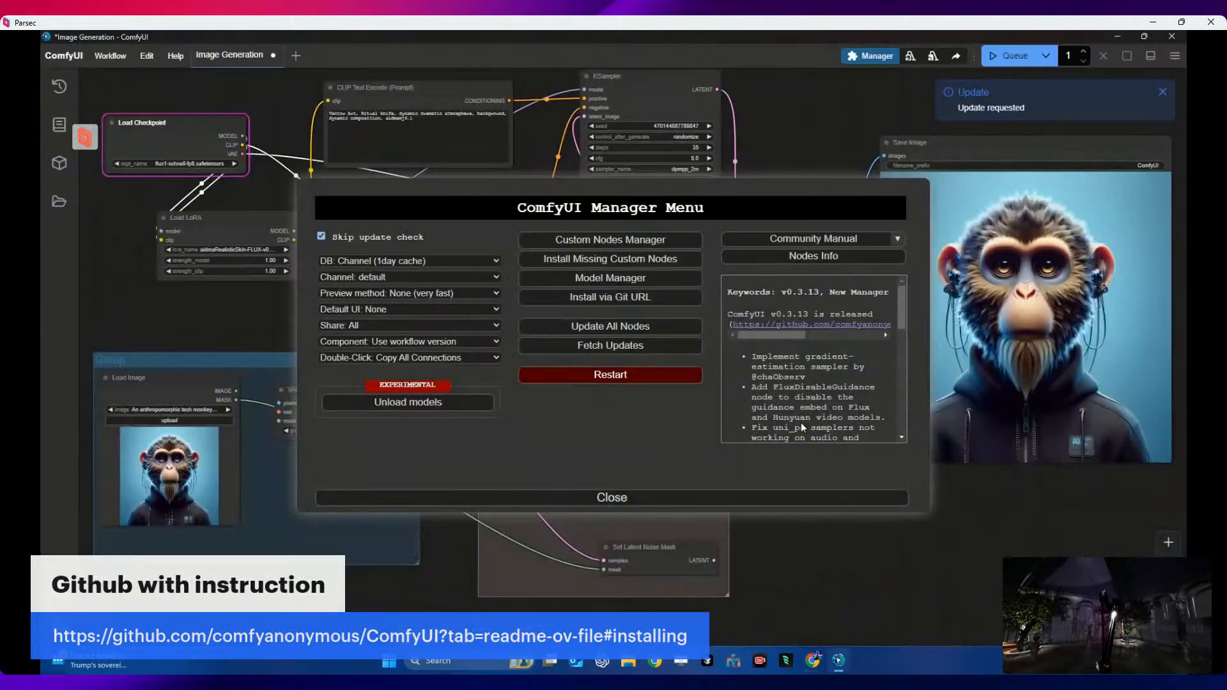
- Restart ComfyUI from its Manager, check the model download's progress in the browser and return to ComfyUI
{"action": "left_click", "coordinate": [615, 380]}
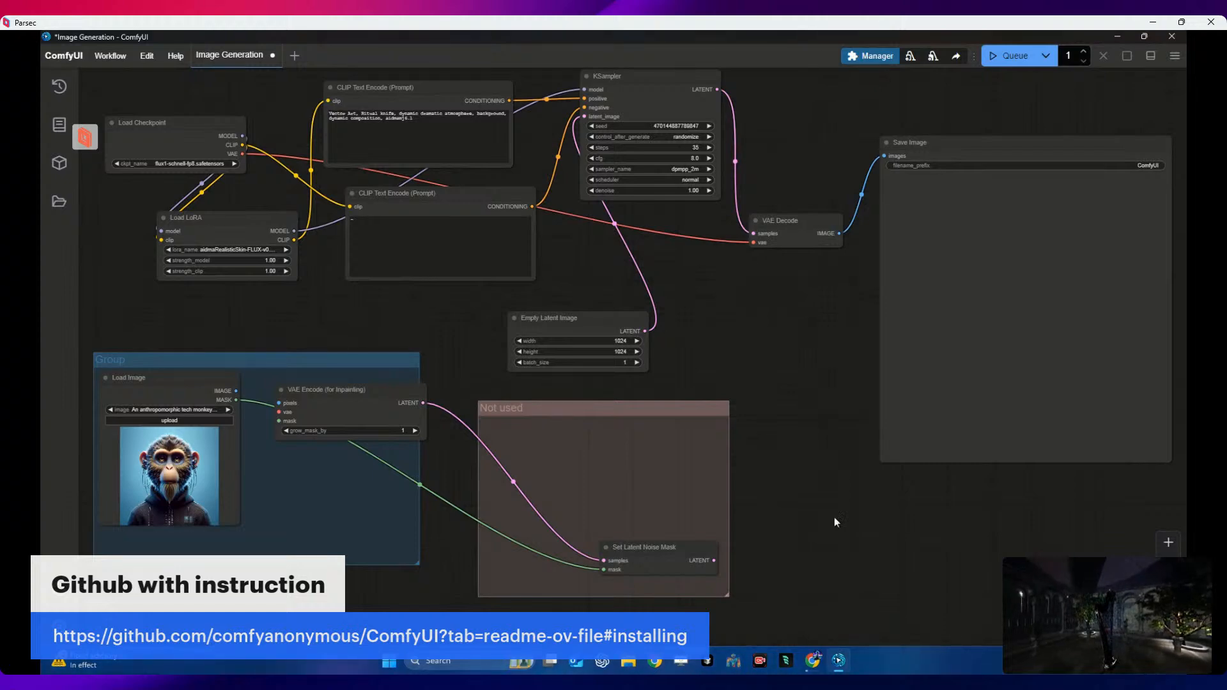
{"action": "left_click", "coordinate": [810, 660]}
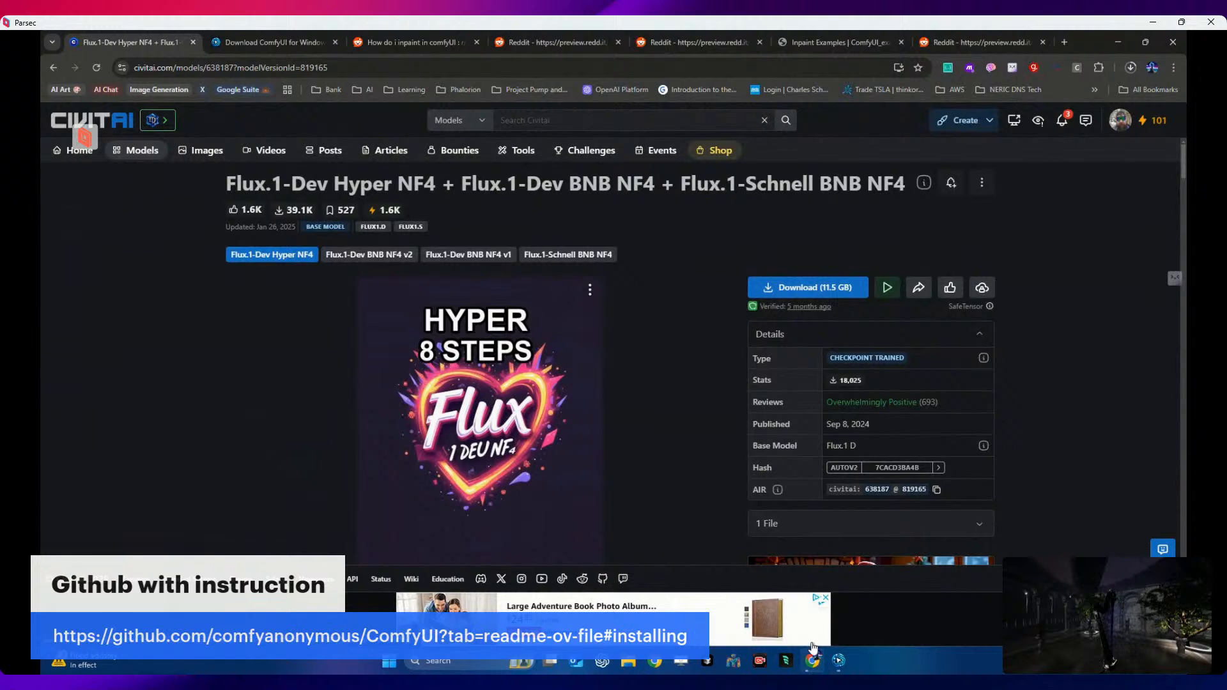
{"action": "mouse_move", "coordinate": [815, 664]}
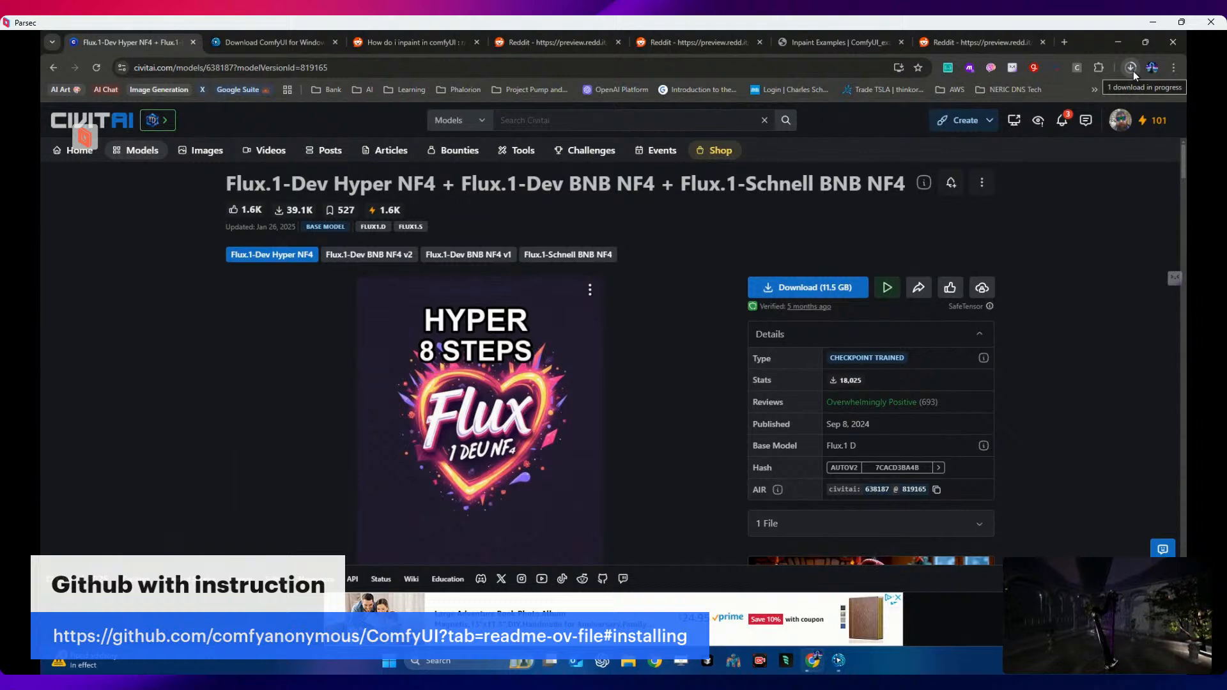
{"action": "left_click", "coordinate": [839, 661]}
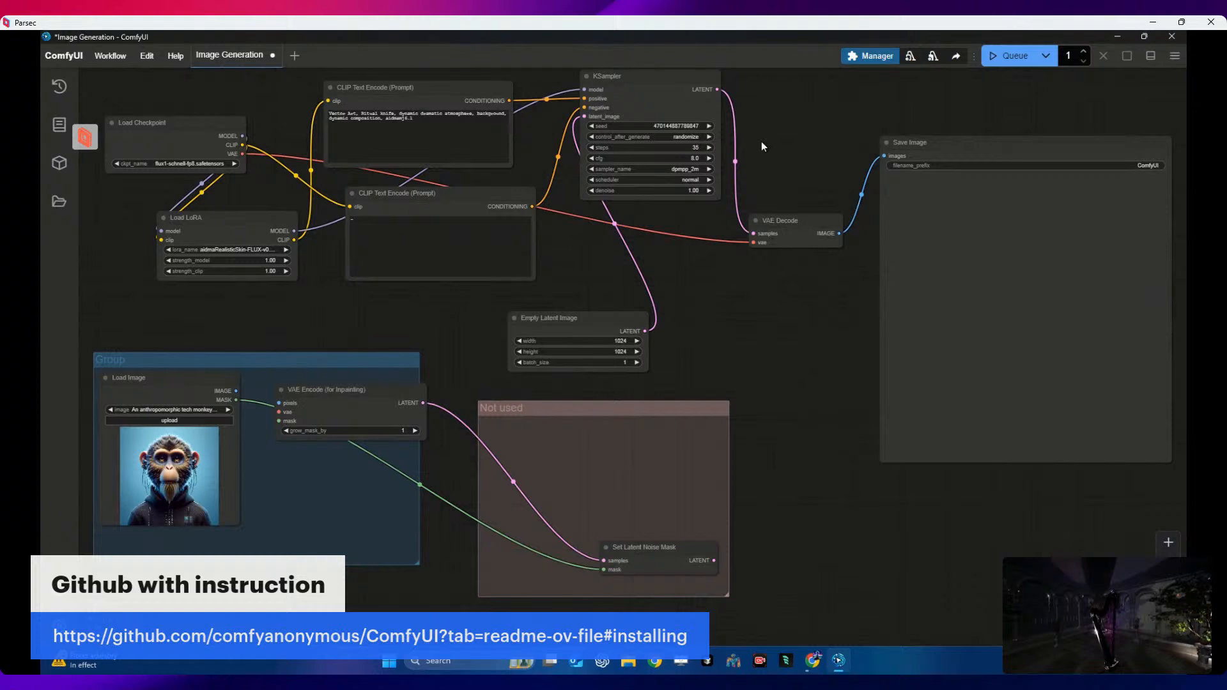
- Try to run the workflow with the flux1-schnell-fp8 checkpoint, dismiss the error and restart ComfyUI from its Manager
{"action": "left_click", "coordinate": [1015, 57]}
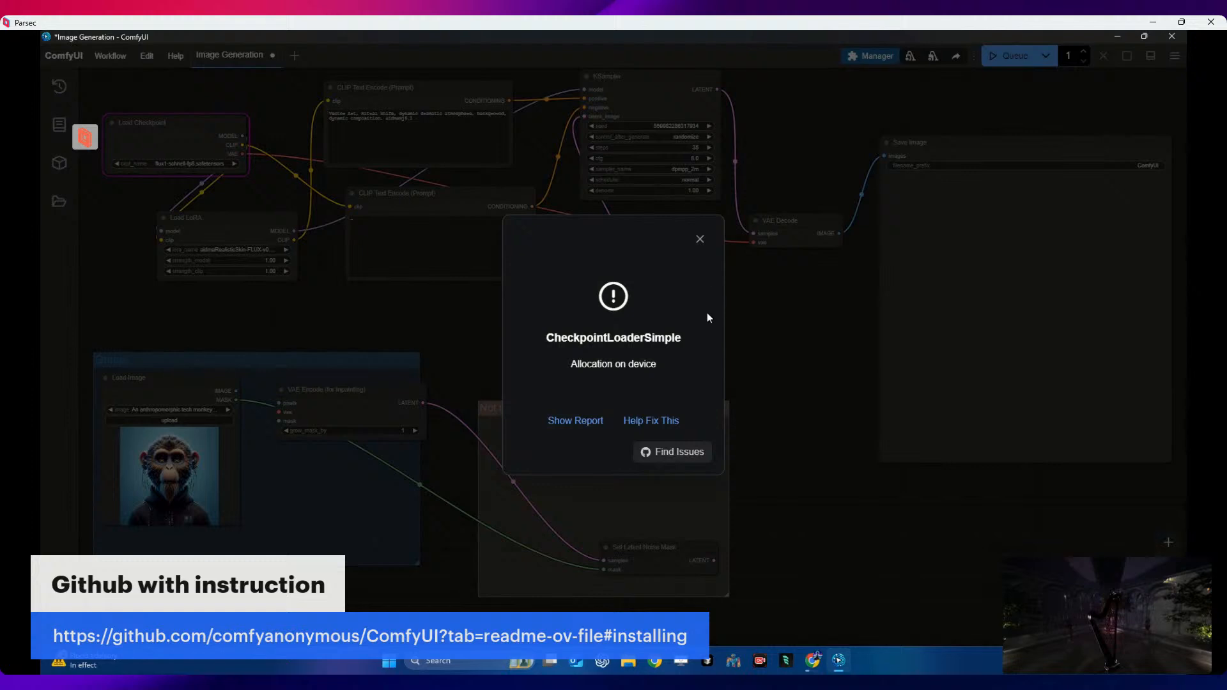
{"action": "left_click", "coordinate": [700, 240]}
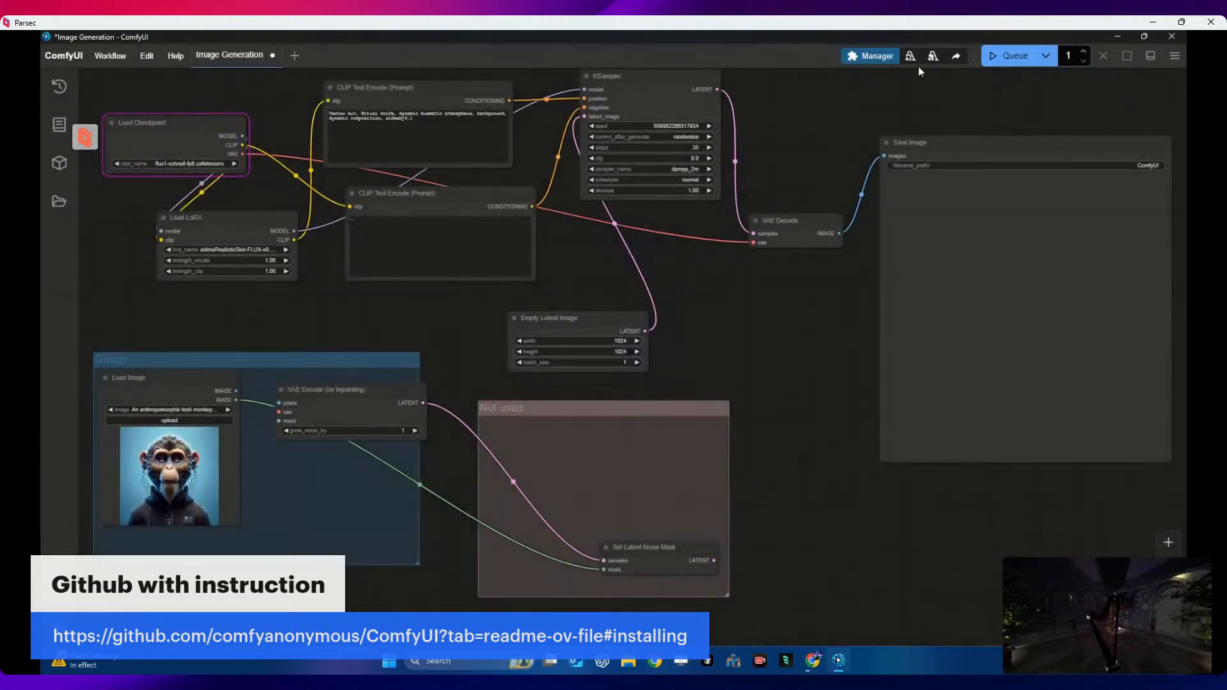
{"action": "left_click", "coordinate": [872, 56]}
{"action": "left_click", "coordinate": [612, 375]}
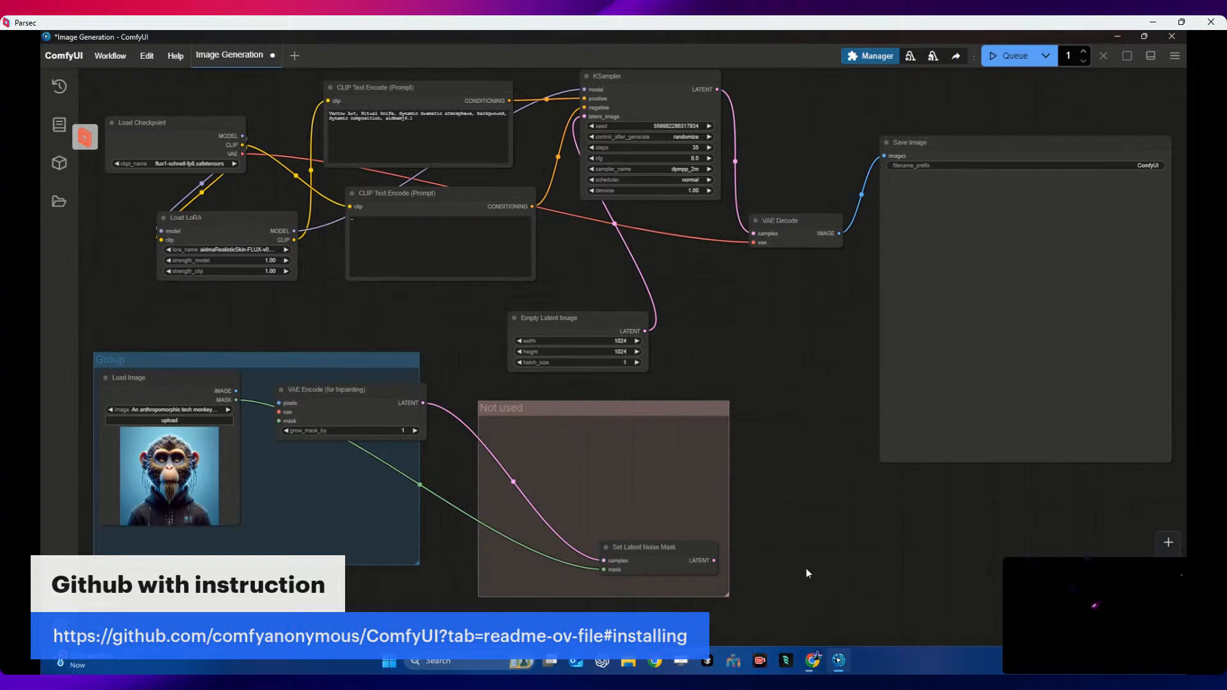
- Switch to Civitai in the browser and look through the whole list of open bounties
{"action": "left_click", "coordinate": [813, 662]}
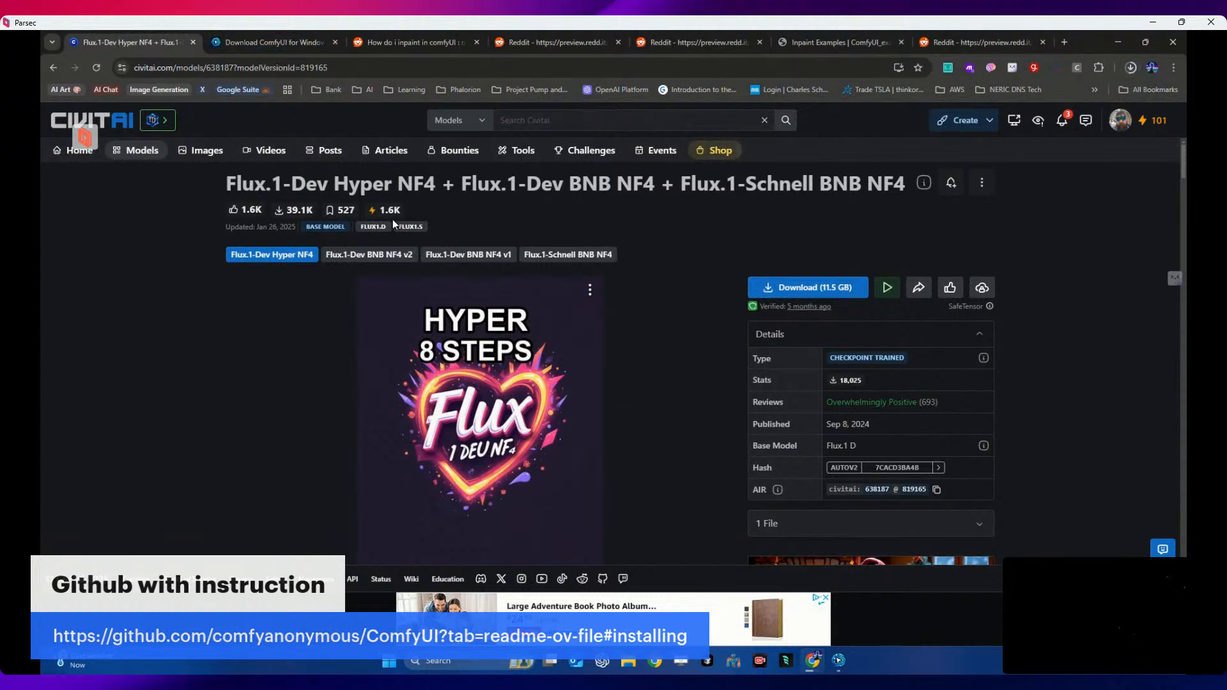
{"action": "left_click", "coordinate": [463, 154]}
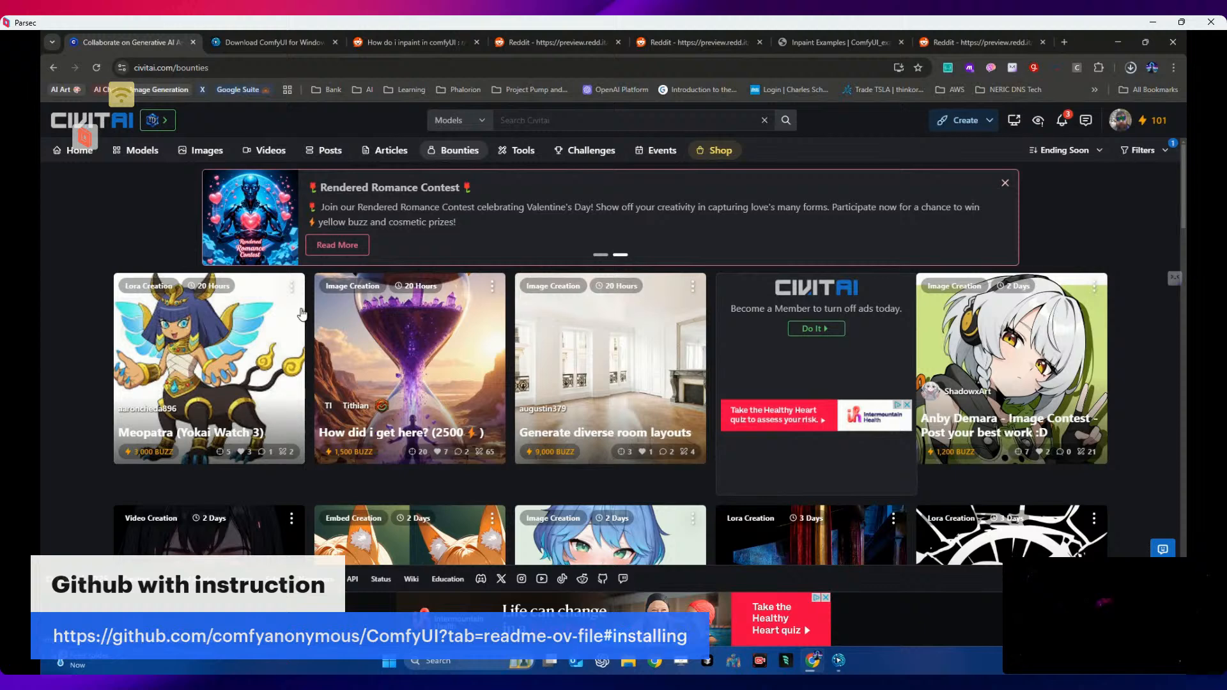
{"action": "scroll", "coordinate": [303, 313], "scroll_direction": "down", "scroll_amount": 2}
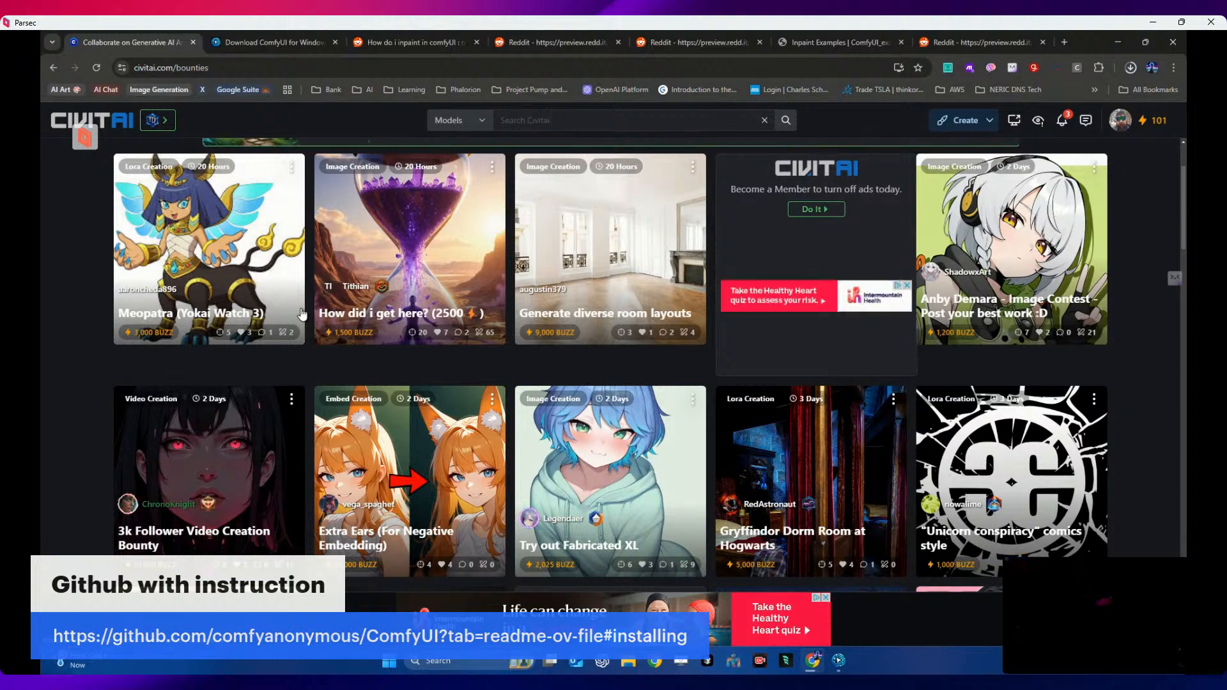
{"action": "scroll", "coordinate": [303, 313], "scroll_direction": "down", "scroll_amount": 5}
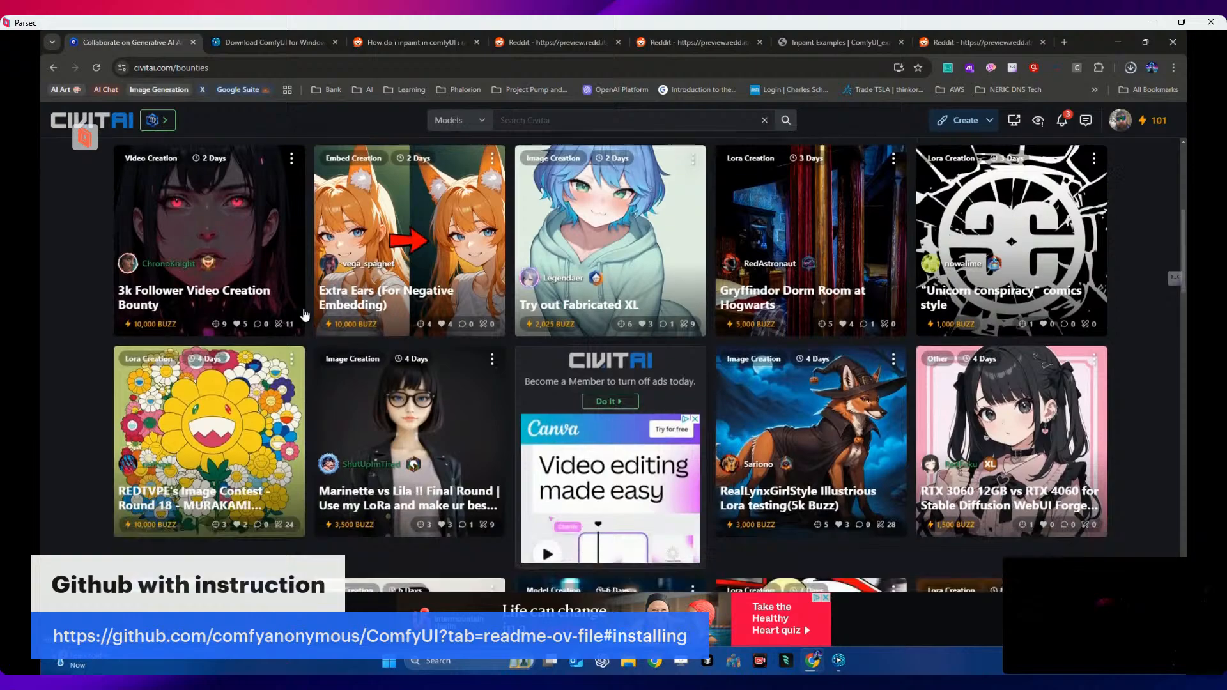
{"action": "scroll", "coordinate": [306, 314], "scroll_direction": "down", "scroll_amount": 3}
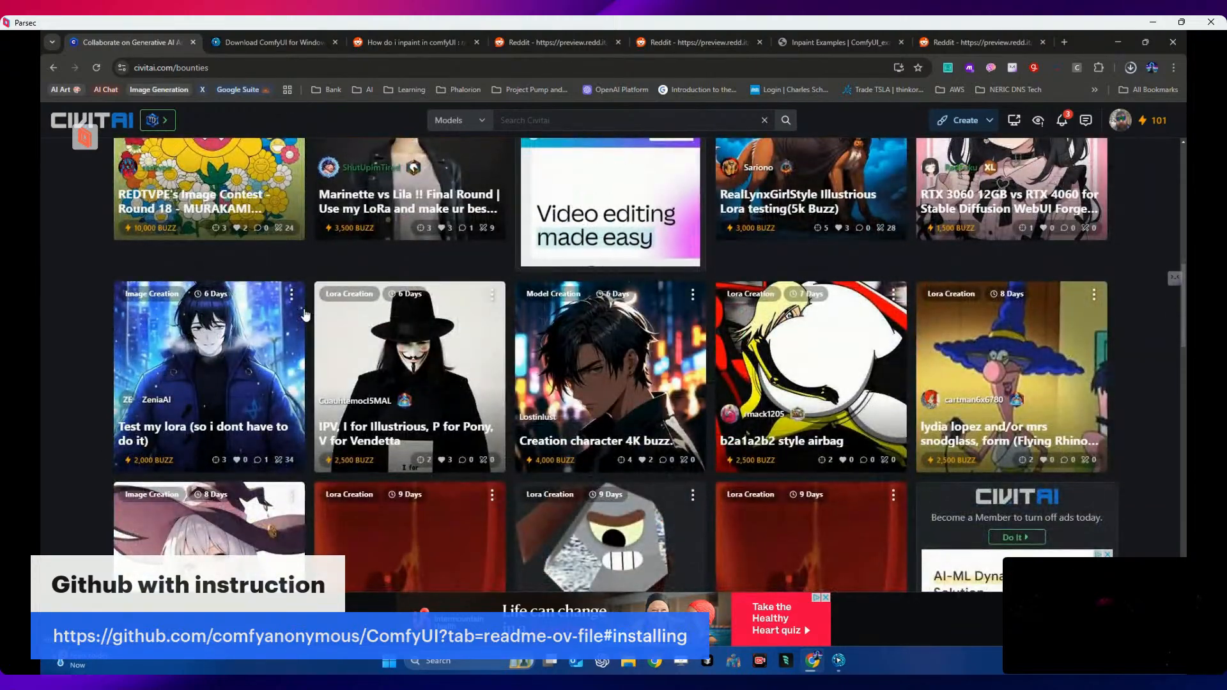
{"action": "scroll", "coordinate": [309, 320], "scroll_direction": "down", "scroll_amount": 3}
{"action": "scroll", "coordinate": [308, 315], "scroll_direction": "down", "scroll_amount": 6}
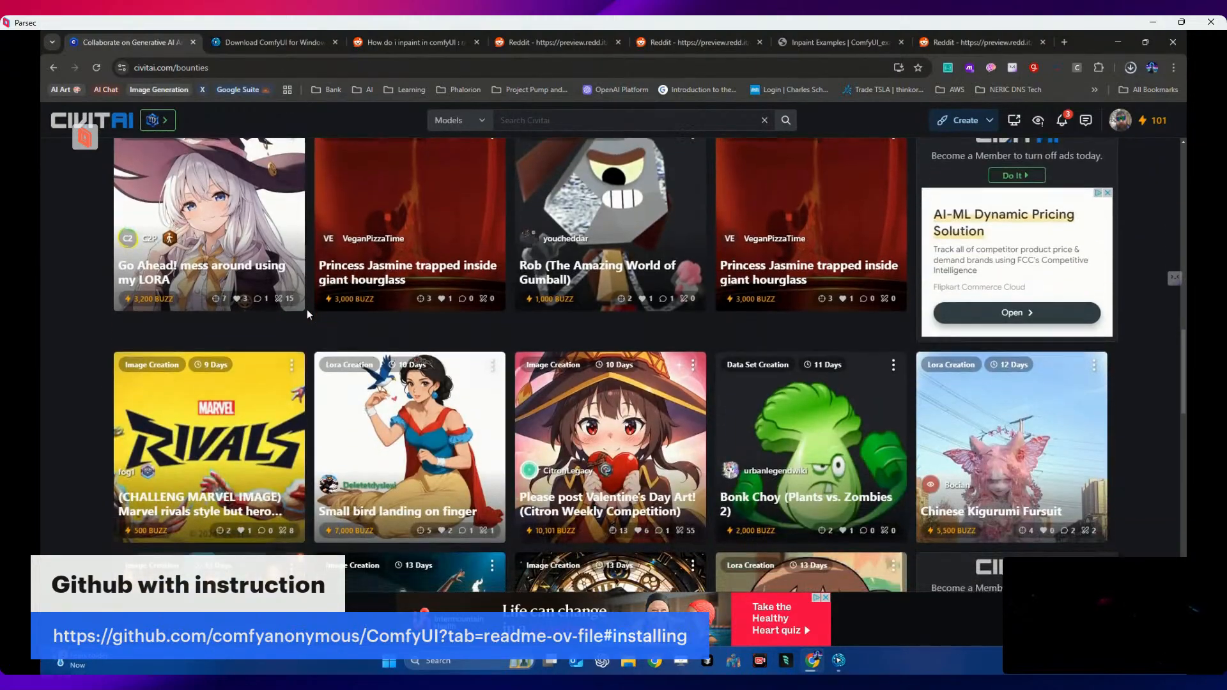
{"action": "scroll", "coordinate": [307, 310], "scroll_direction": "down", "scroll_amount": 3}
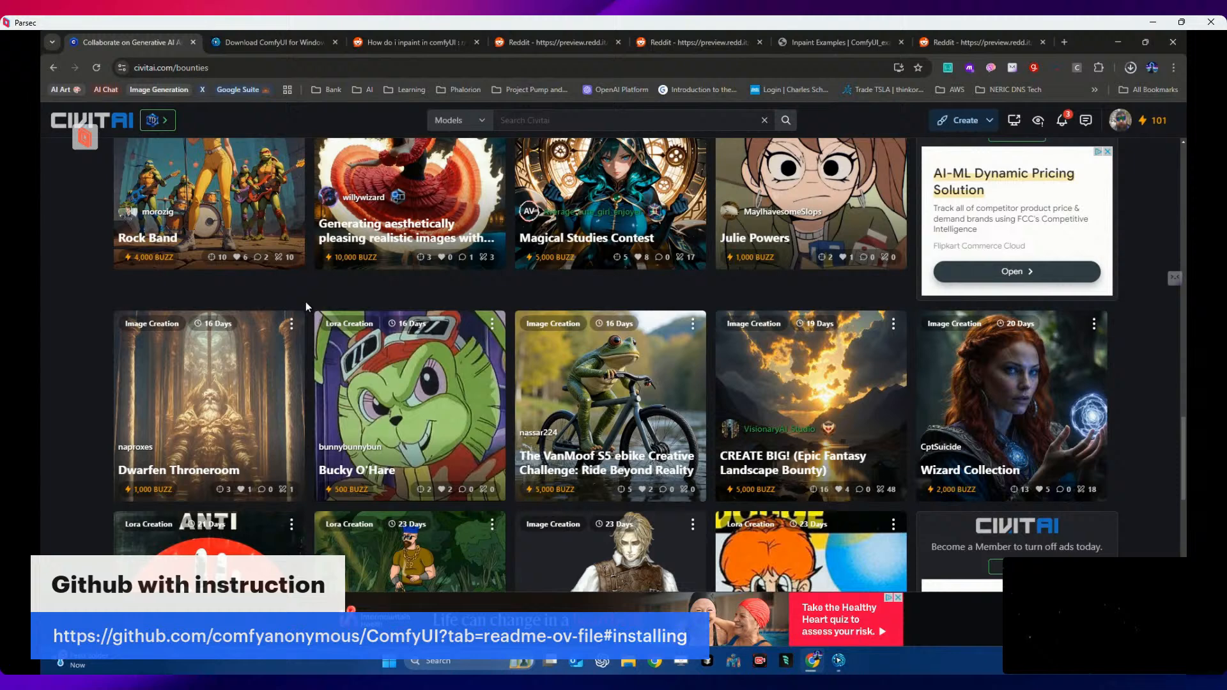
{"action": "scroll", "coordinate": [304, 300], "scroll_direction": "down", "scroll_amount": 2}
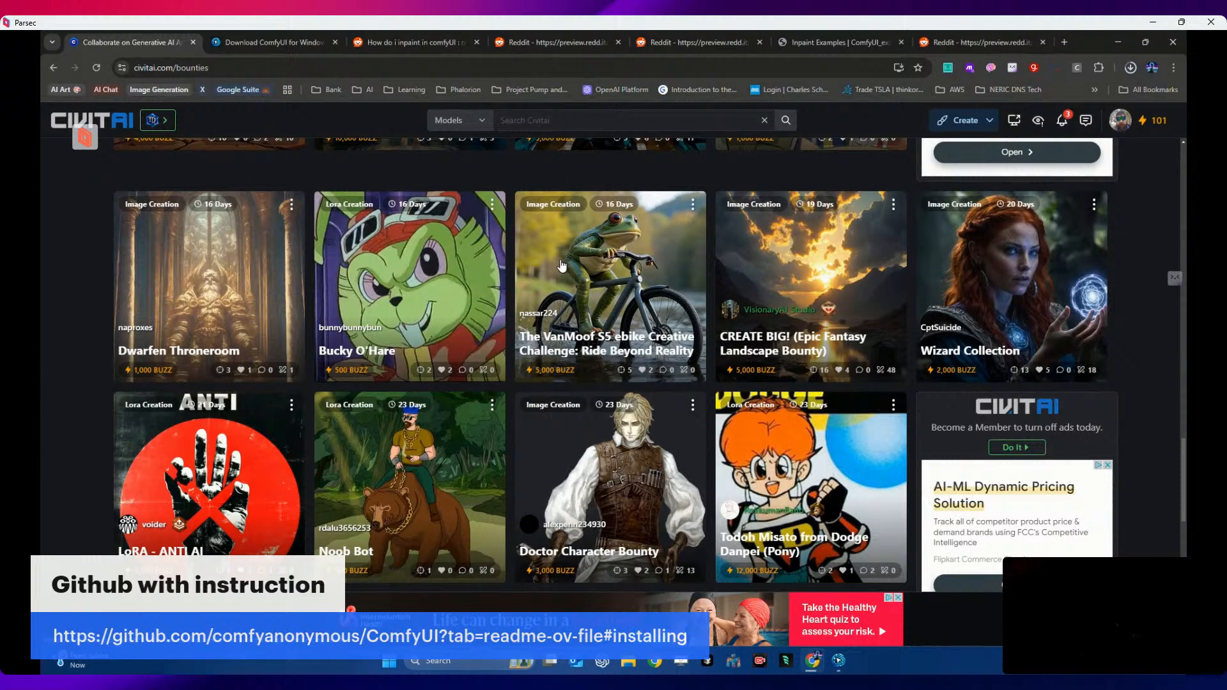
{"action": "scroll", "coordinate": [562, 266], "scroll_direction": "down", "scroll_amount": 2}
{"action": "scroll", "coordinate": [562, 266], "scroll_direction": "down", "scroll_amount": 2}
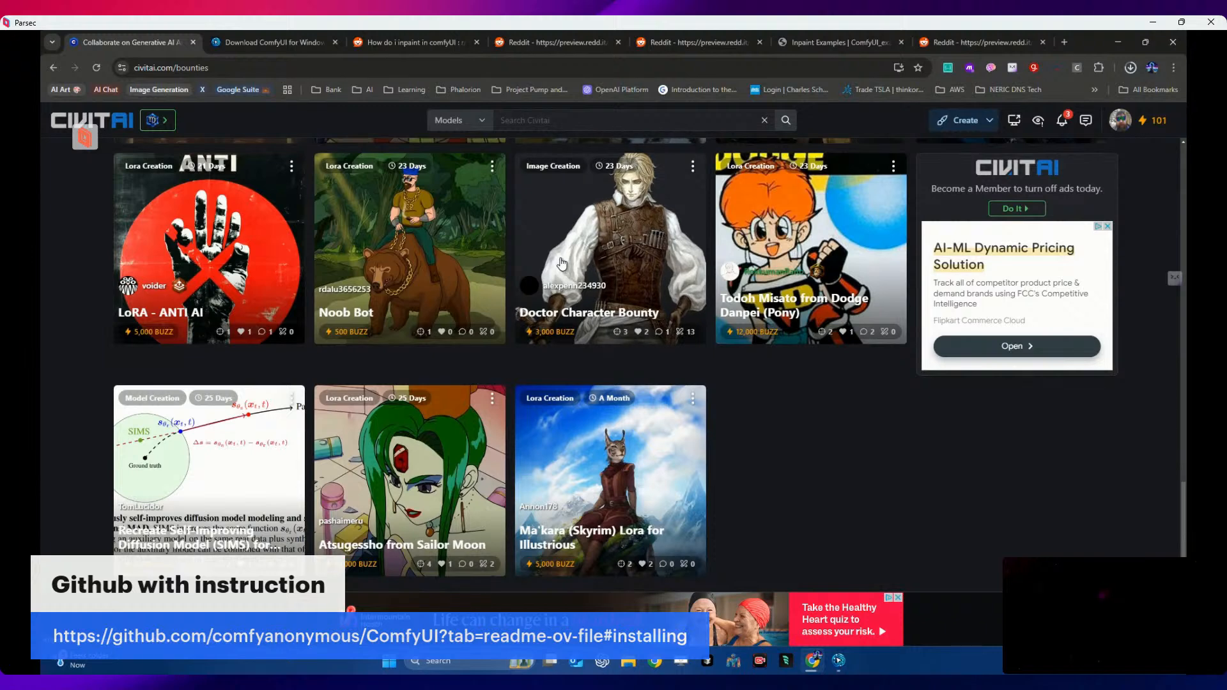
{"action": "scroll", "coordinate": [562, 263], "scroll_direction": "down", "scroll_amount": 2}
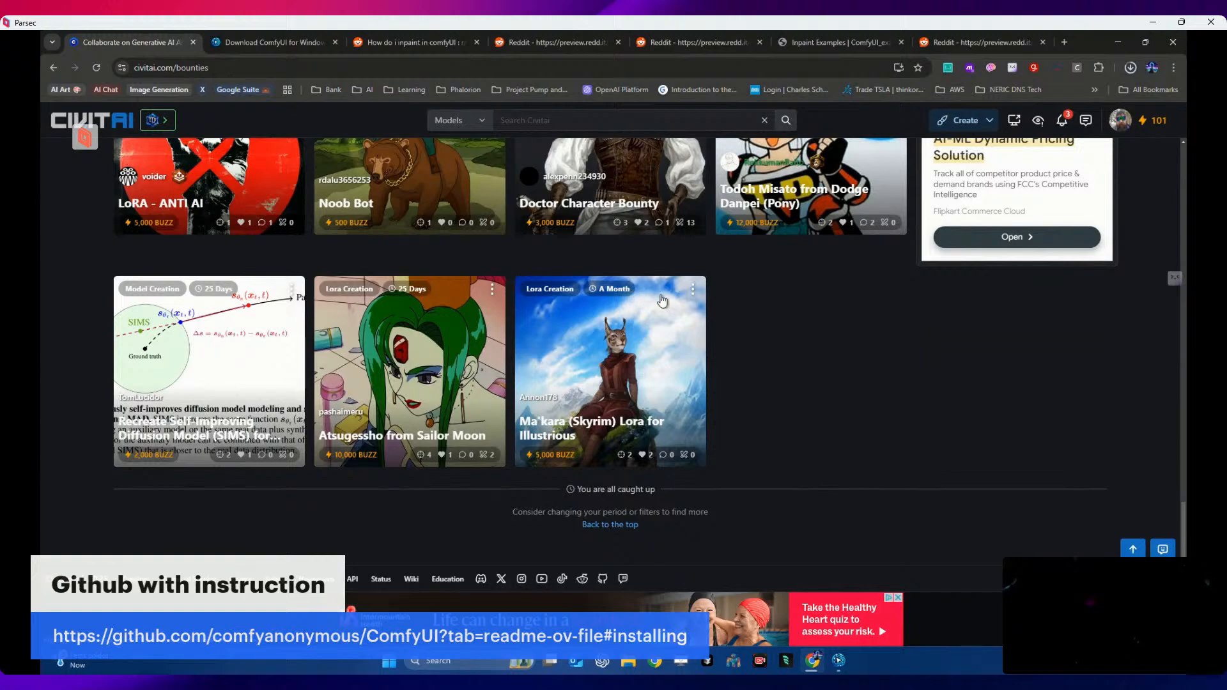
{"action": "scroll", "coordinate": [671, 299], "scroll_direction": "up", "scroll_amount": 5}
{"action": "scroll", "coordinate": [704, 300], "scroll_direction": "up", "scroll_amount": 15}
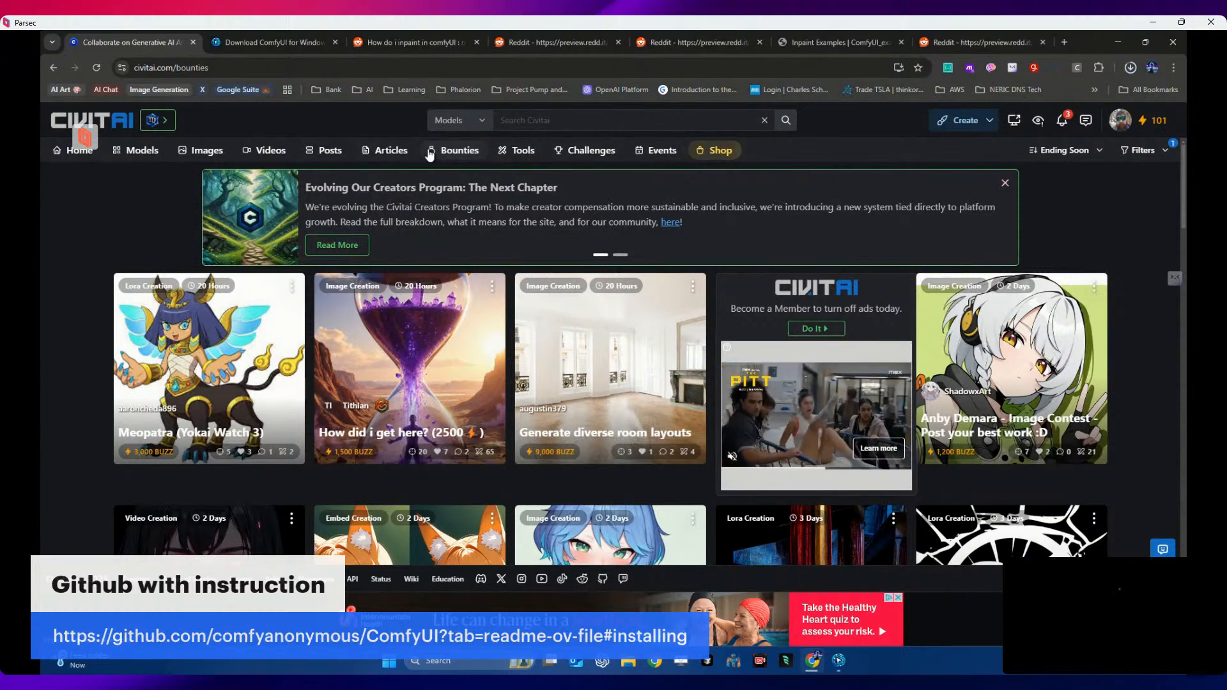
- Open Civitai's video gallery and browse the most popular AI-generated videos
{"action": "left_click", "coordinate": [276, 156]}
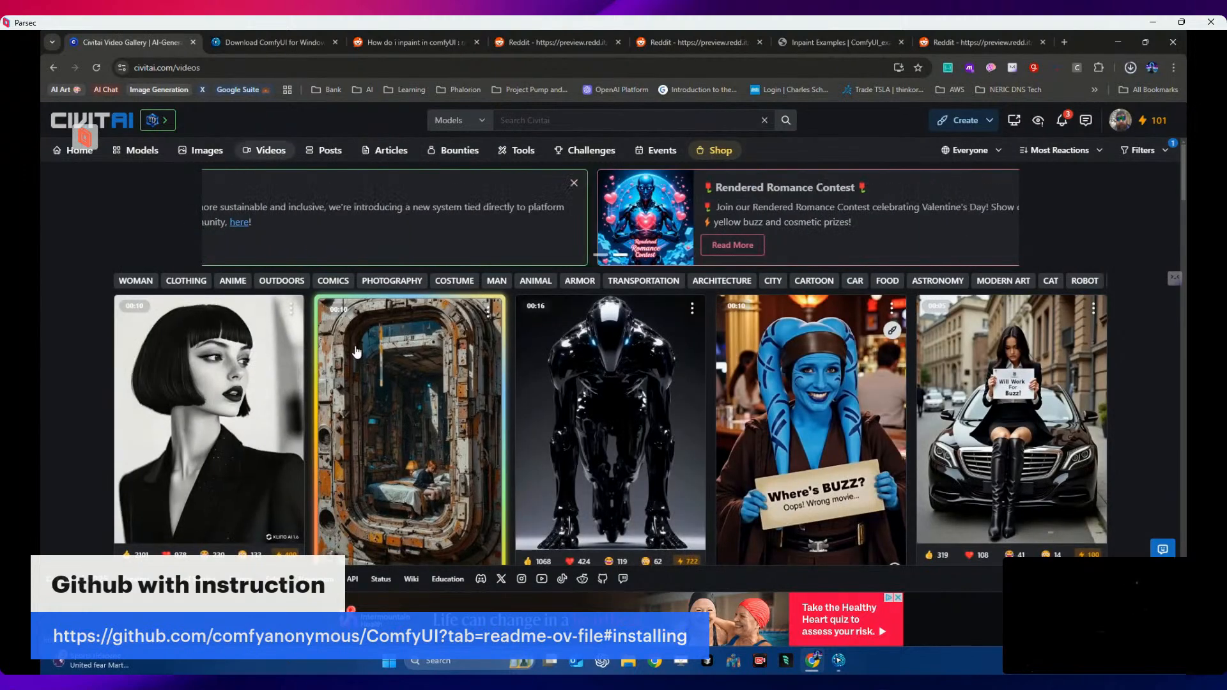
{"action": "scroll", "coordinate": [355, 346], "scroll_direction": "down", "scroll_amount": 2}
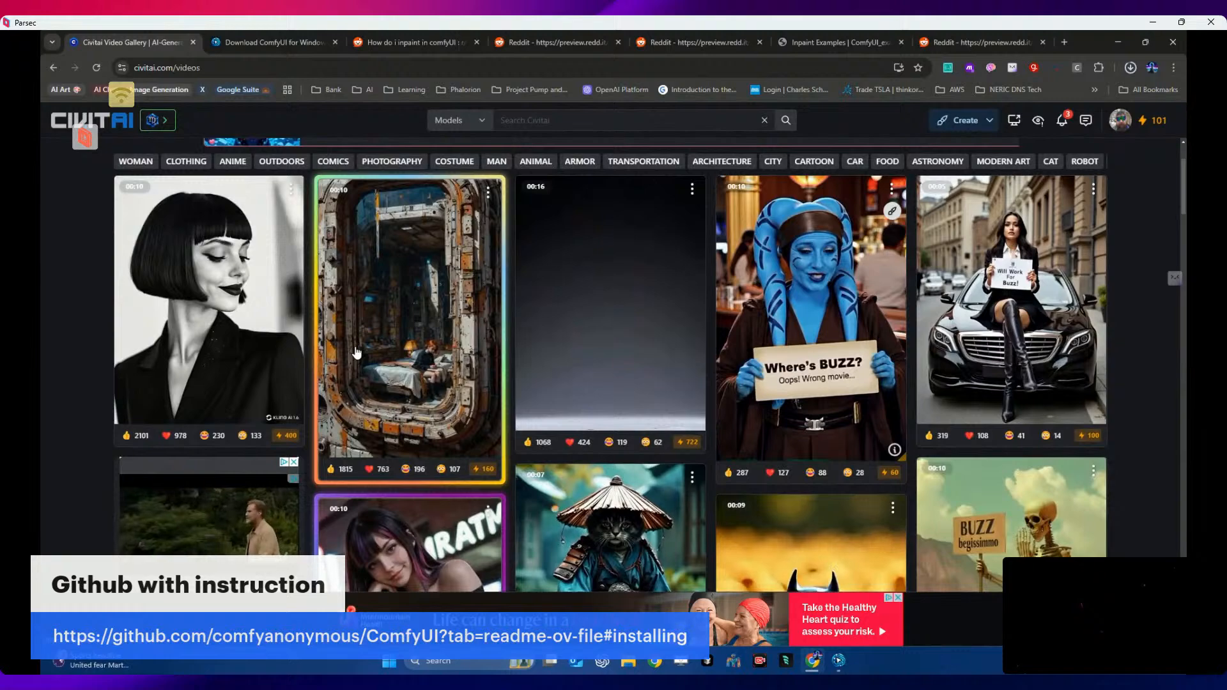
{"action": "scroll", "coordinate": [356, 351], "scroll_direction": "down", "scroll_amount": 1}
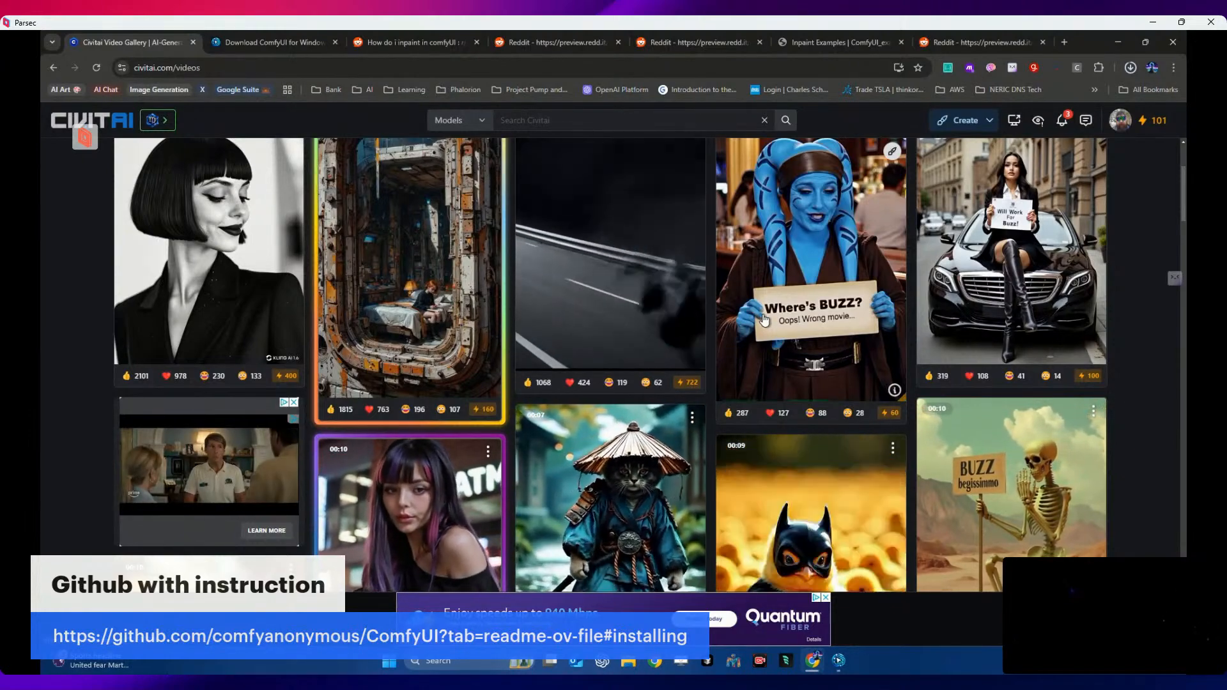
{"action": "scroll", "coordinate": [764, 319], "scroll_direction": "down", "scroll_amount": 4}
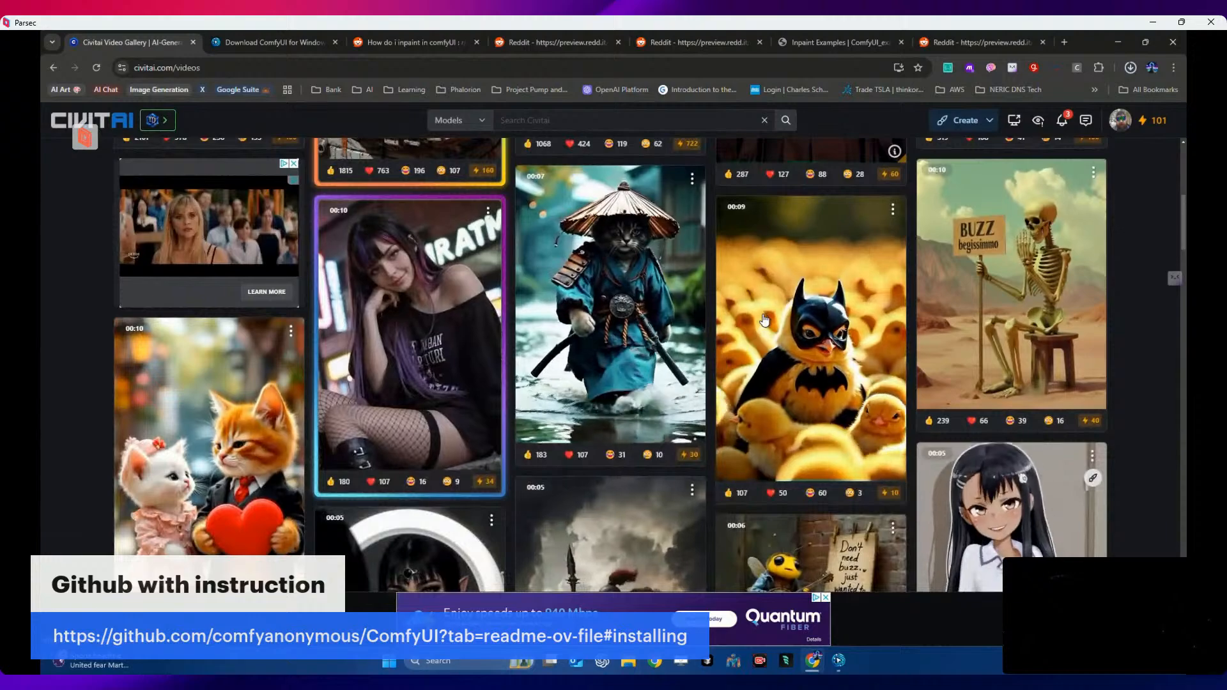
{"action": "scroll", "coordinate": [765, 318], "scroll_direction": "down", "scroll_amount": 5}
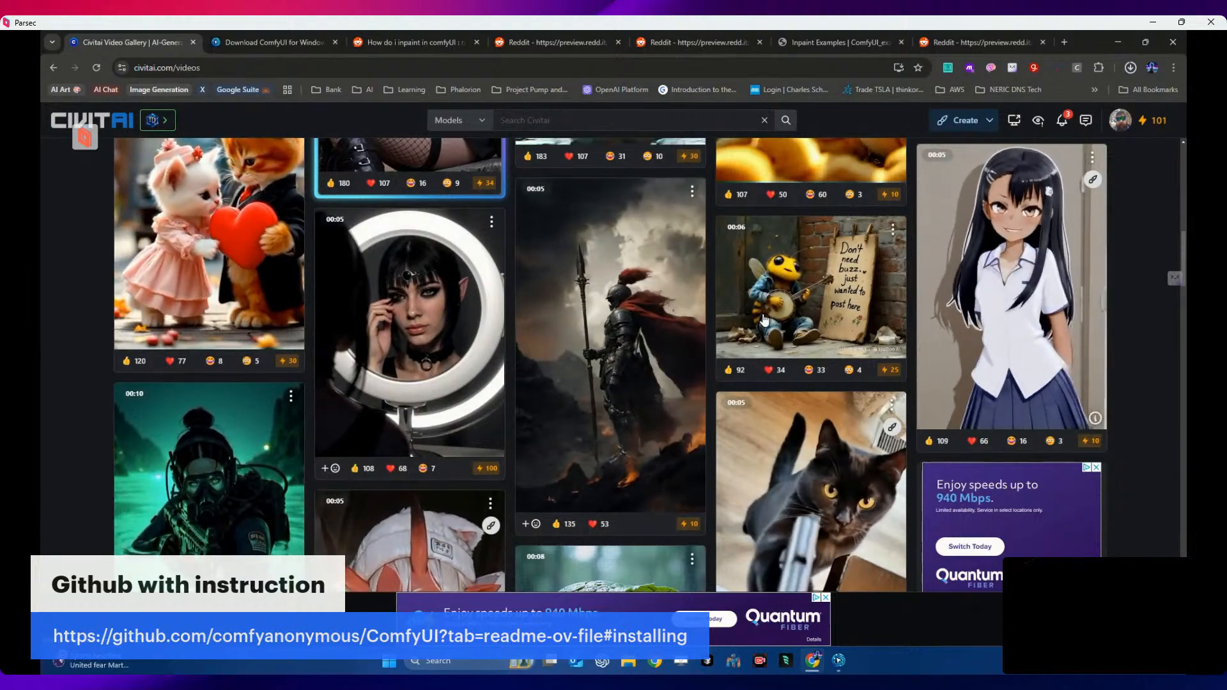
{"action": "scroll", "coordinate": [764, 319], "scroll_direction": "down", "scroll_amount": 1}
{"action": "scroll", "coordinate": [765, 319], "scroll_direction": "down", "scroll_amount": 2}
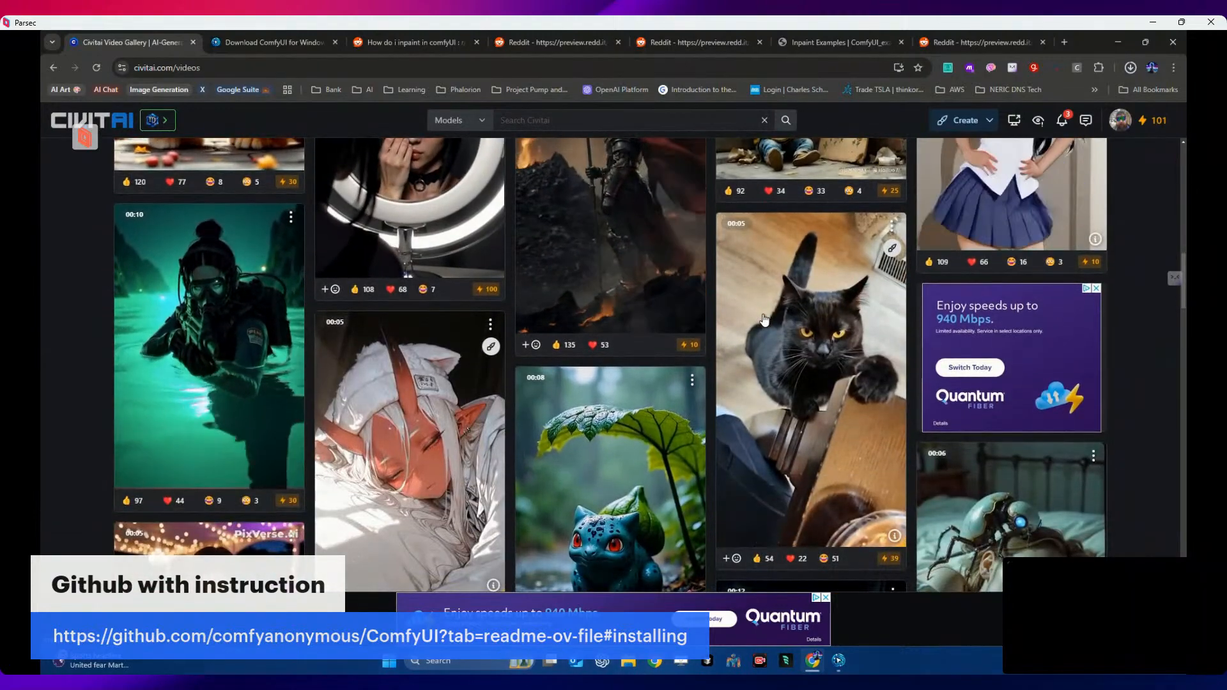
{"action": "scroll", "coordinate": [764, 318], "scroll_direction": "down", "scroll_amount": 1}
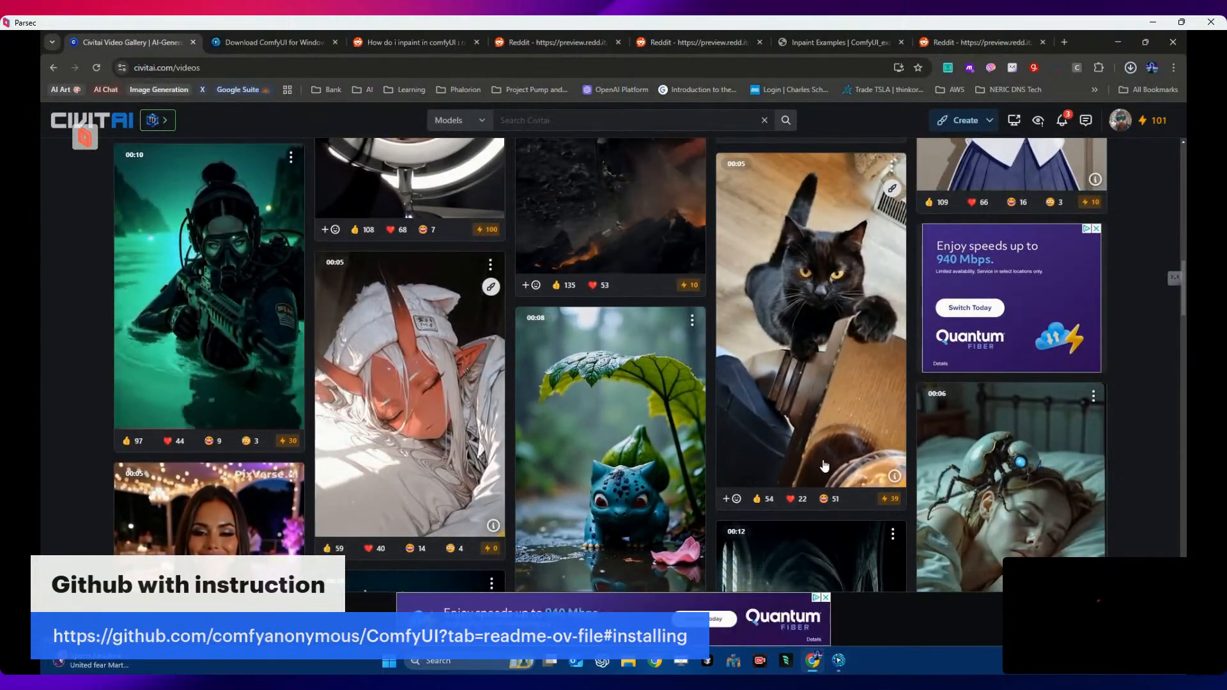
- View the generation prompt of the black cat video and open its detail page to watch it
{"action": "left_click", "coordinate": [893, 477]}
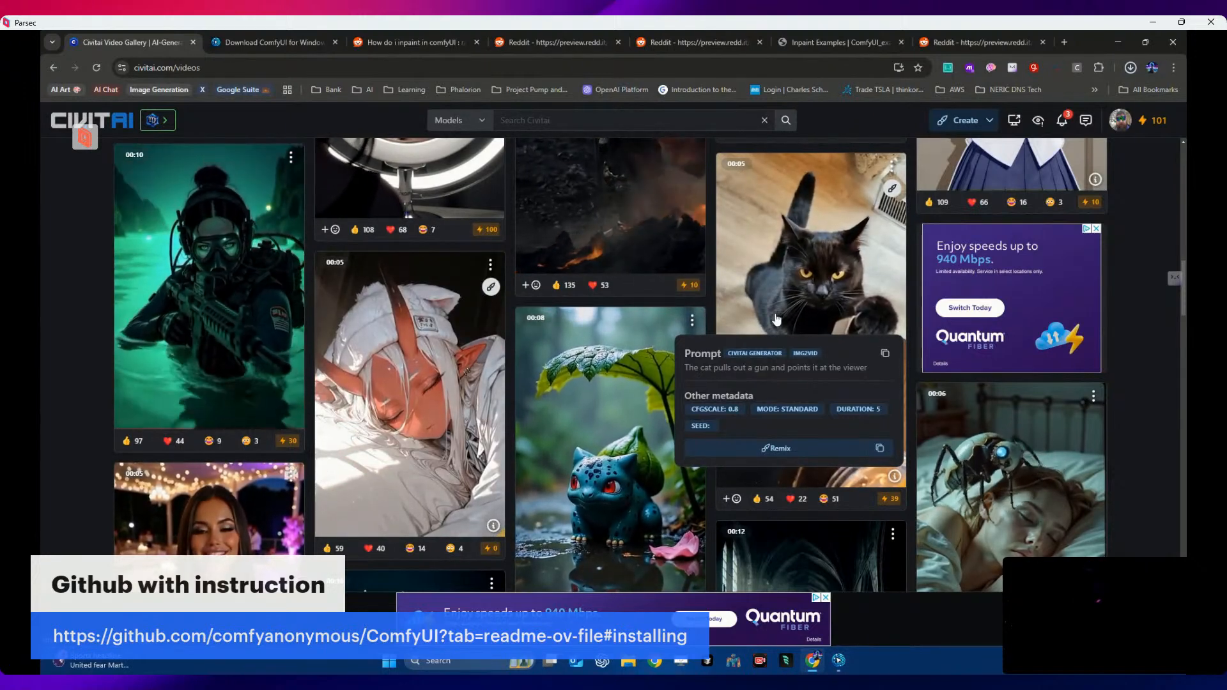
{"action": "left_click", "coordinate": [776, 319]}
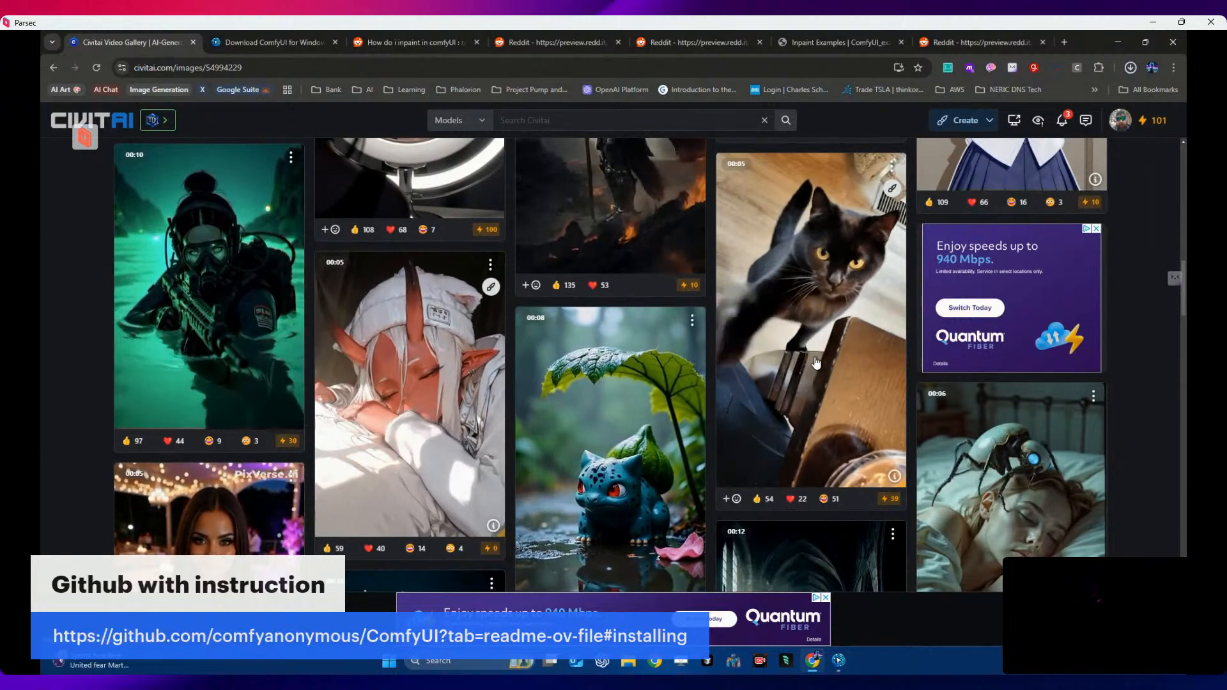
{"action": "scroll", "coordinate": [817, 363], "scroll_direction": "down", "scroll_amount": 1}
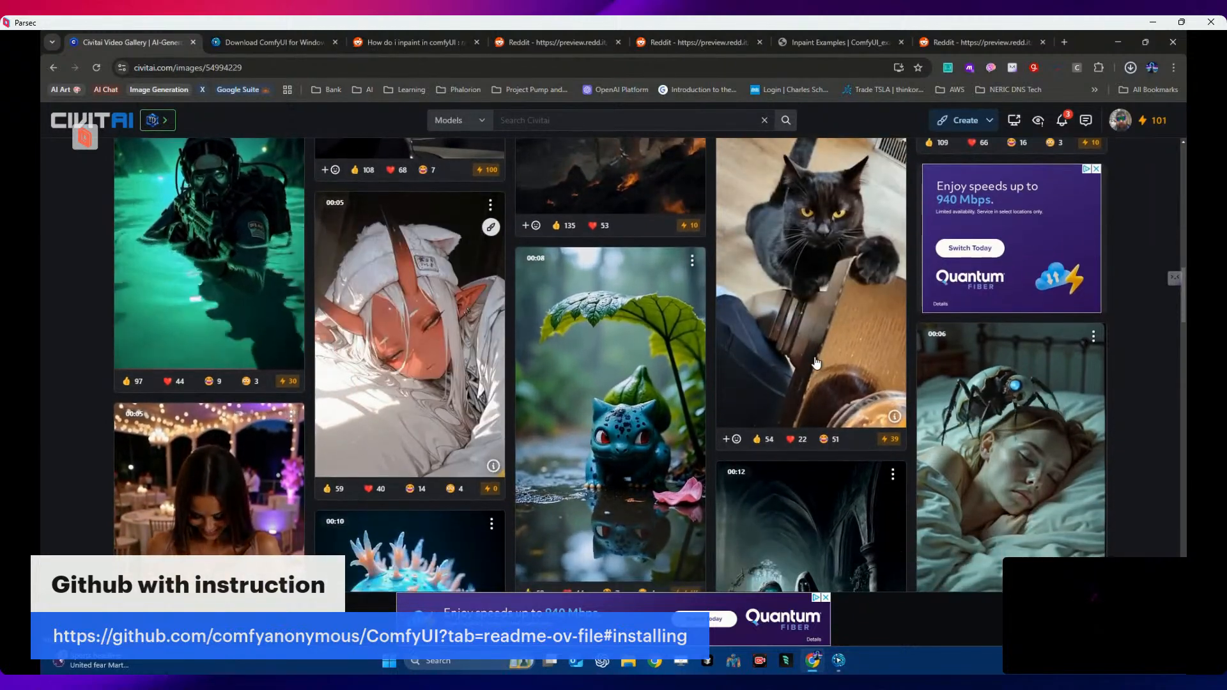
{"action": "left_click", "coordinate": [799, 251]}
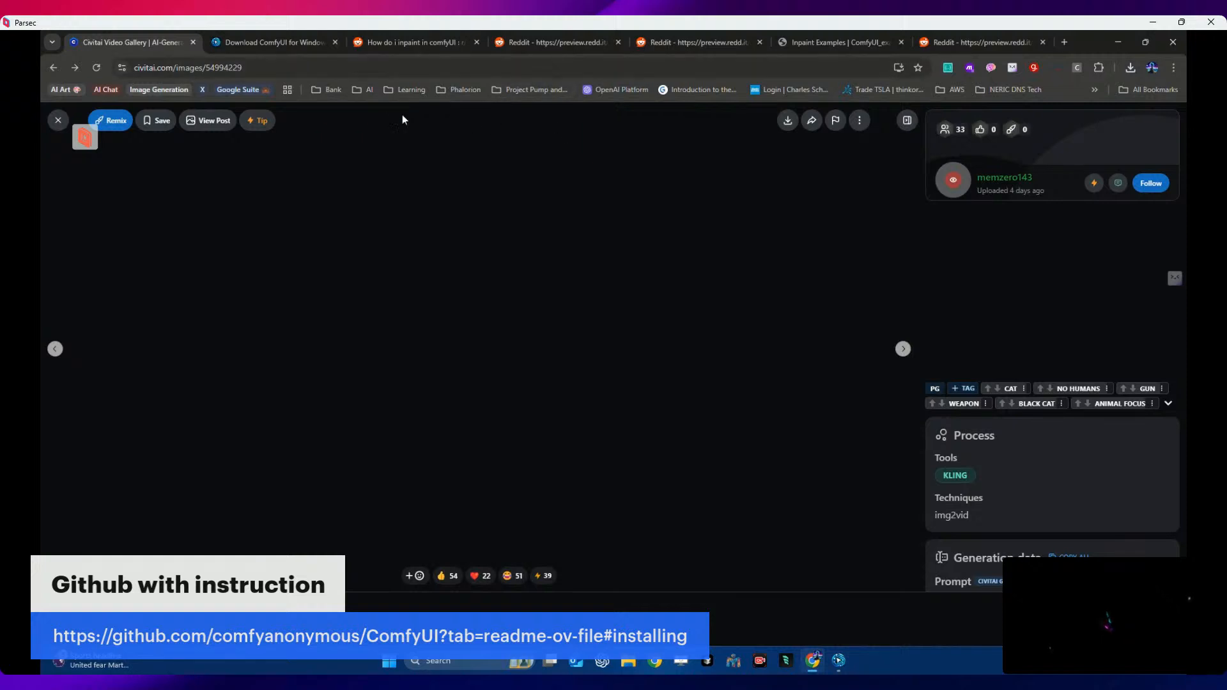
{"action": "left_click", "coordinate": [286, 40]}
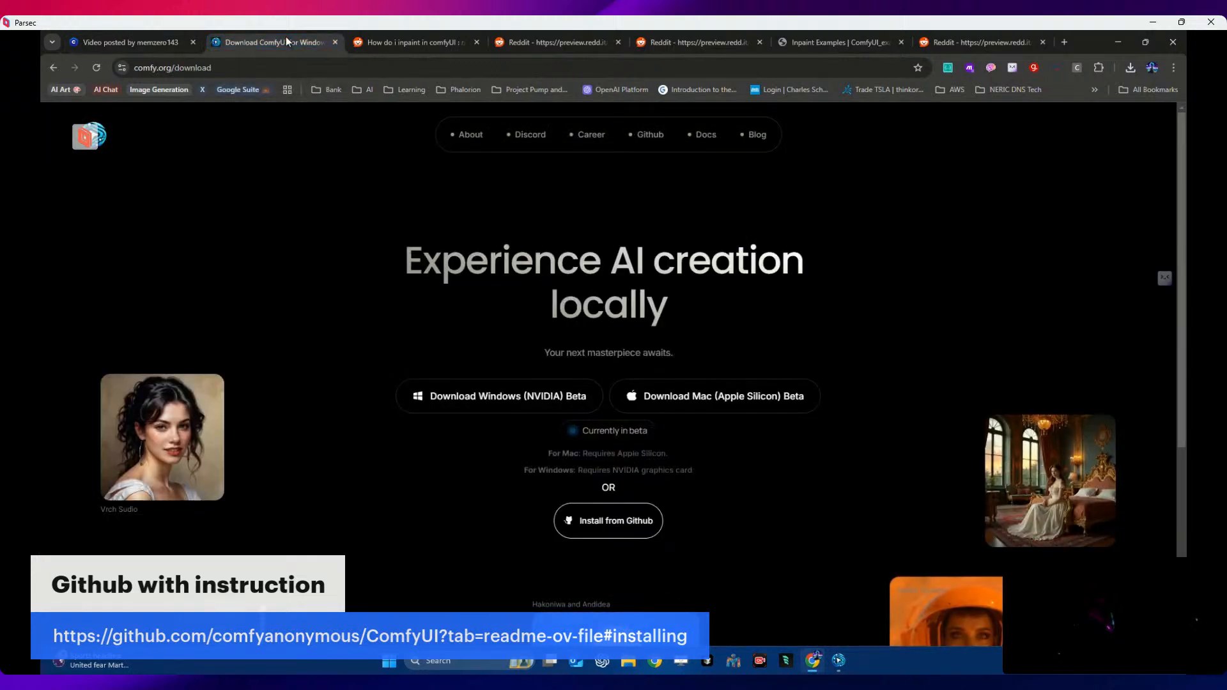
{"action": "left_click", "coordinate": [155, 44]}
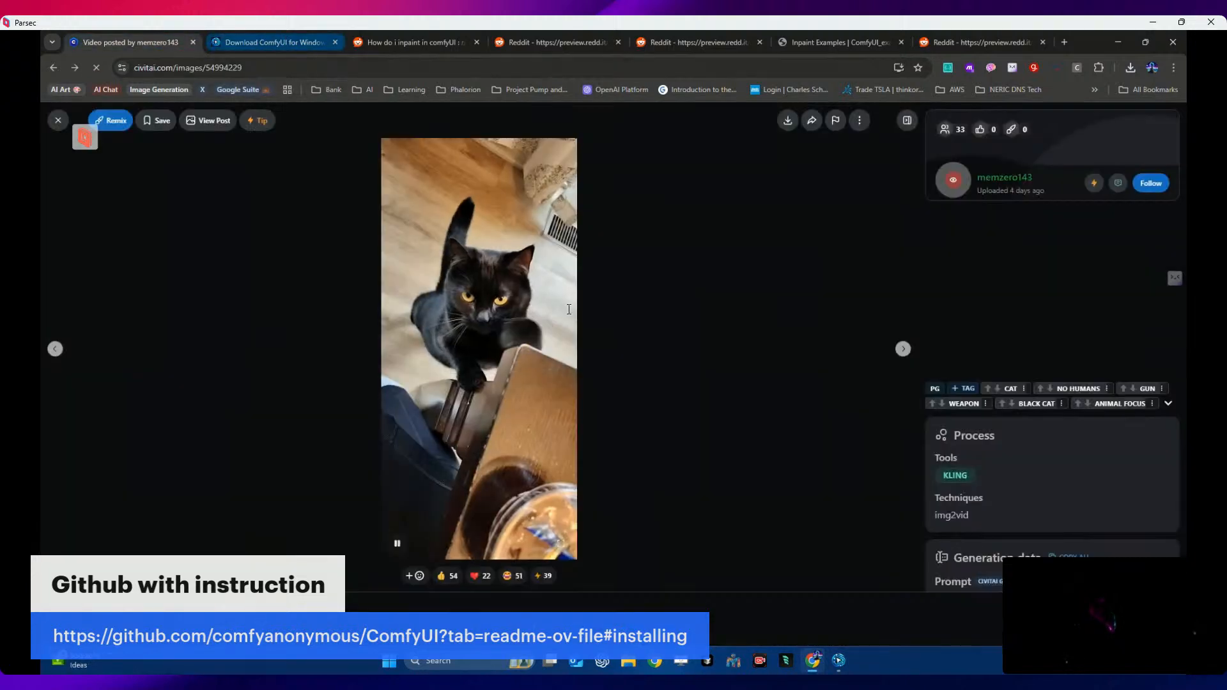
- Switch back to ComfyUI and refresh the node definitions
{"action": "left_click", "coordinate": [841, 662]}
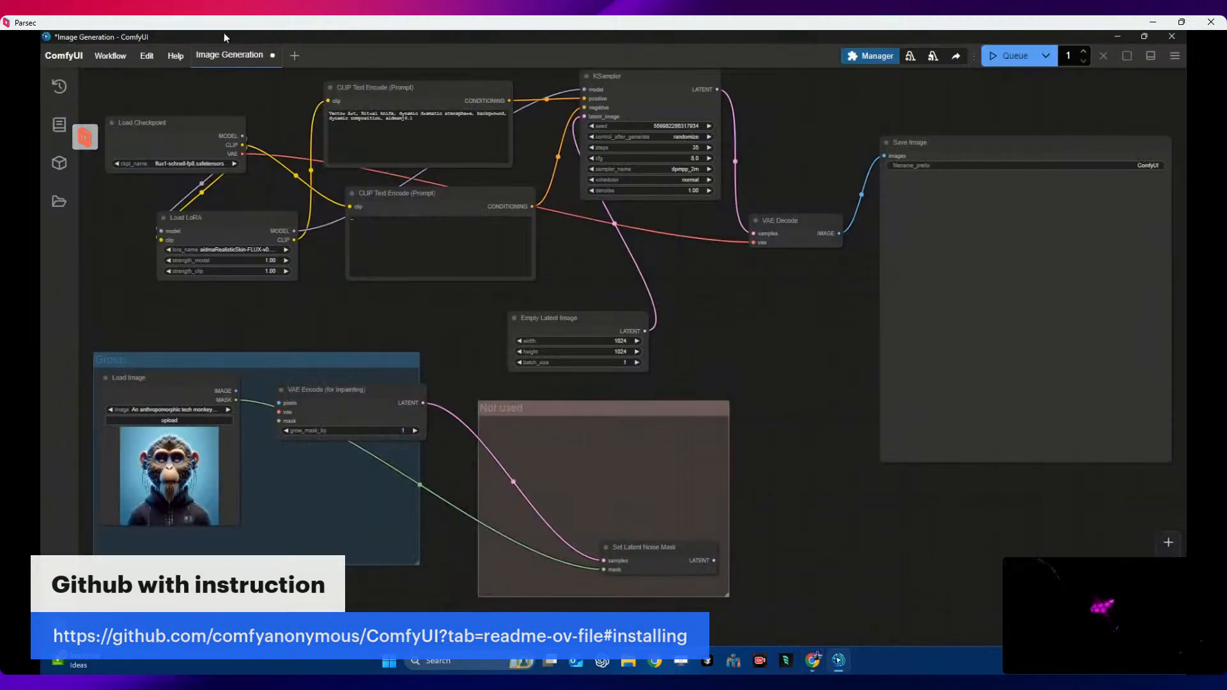
{"action": "left_click", "coordinate": [118, 58]}
{"action": "mouse_move", "coordinate": [142, 62]}
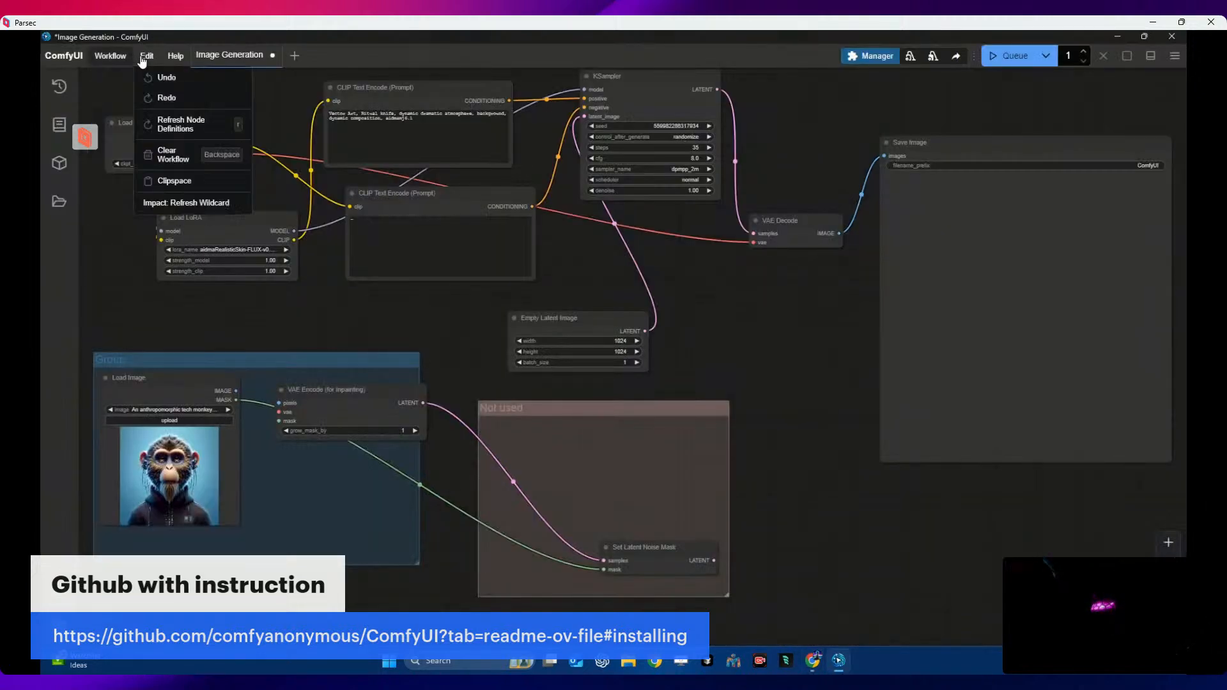
{"action": "left_click", "coordinate": [181, 124]}
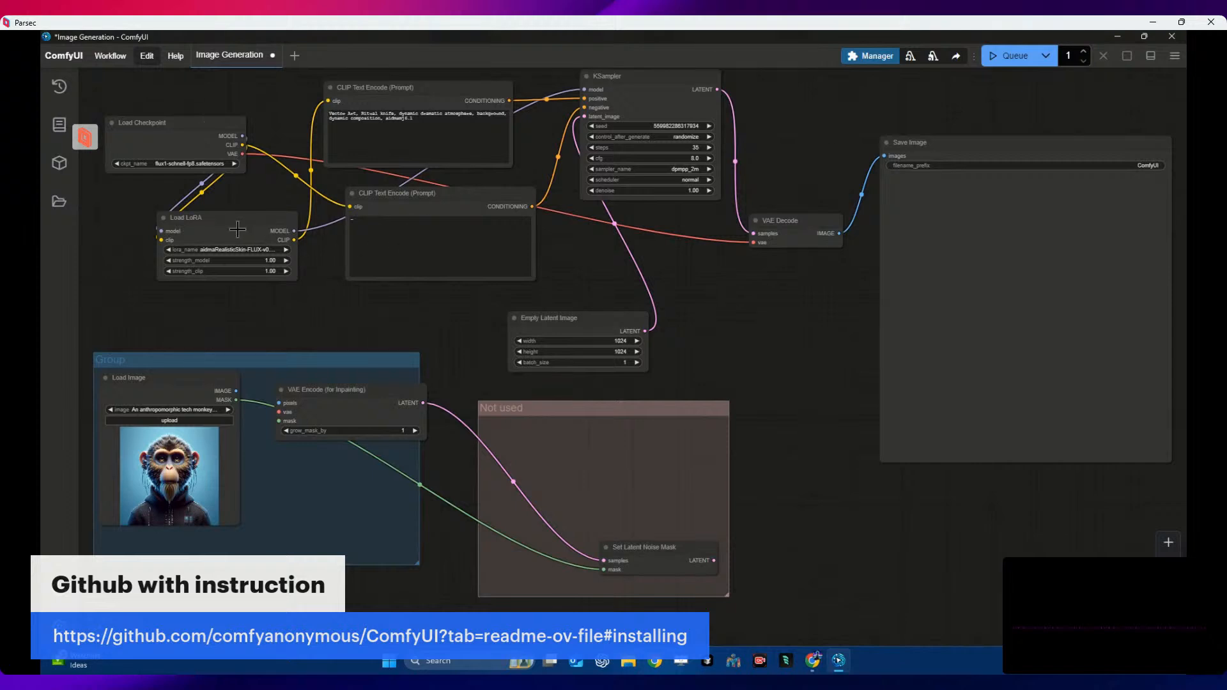
- Load the flux1DevHyperNF4Flux1DevBNB_flux1DevHyperNF4.safetensors checkpoint with the aidmaMJ6.1-FLUX-v0.5 LoRA and queue the workflow
{"action": "mouse_move", "coordinate": [246, 222]}
{"action": "left_mouse_down"}
{"action": "mouse_move", "coordinate": [252, 252]}
{"action": "mouse_move", "coordinate": [269, 230]}
{"action": "left_mouse_up"}
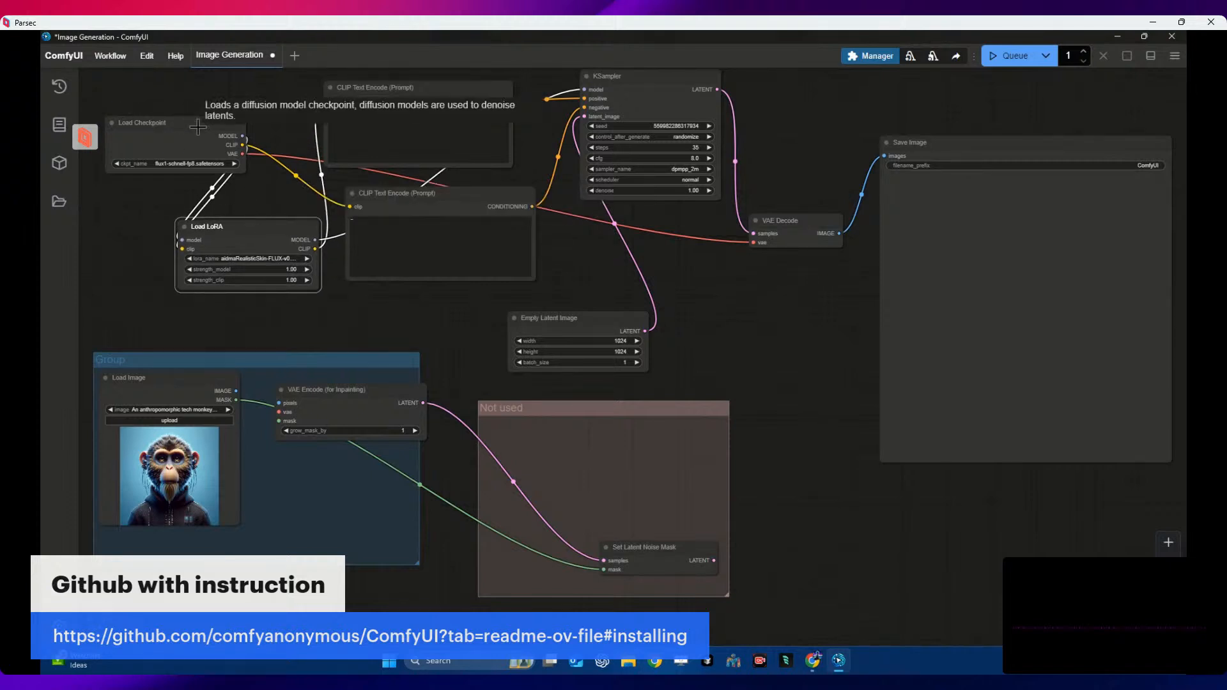
{"action": "left_click", "coordinate": [232, 164]}
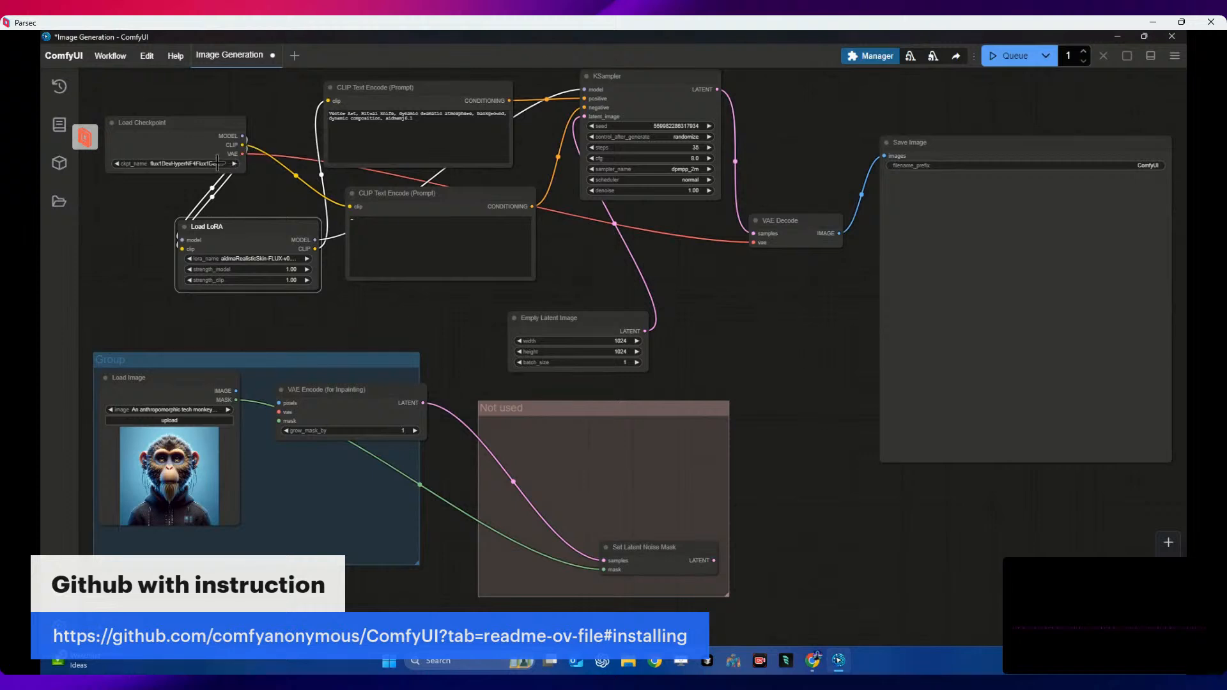
{"action": "left_click", "coordinate": [218, 164]}
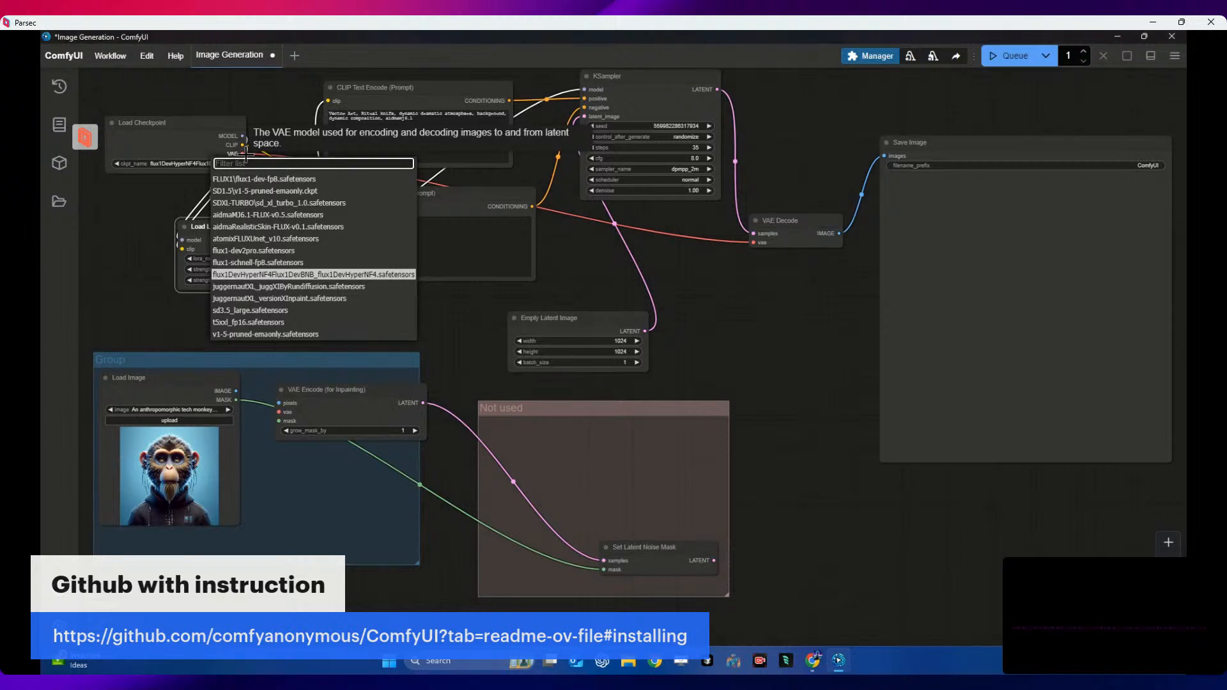
{"action": "left_click", "coordinate": [289, 276]}
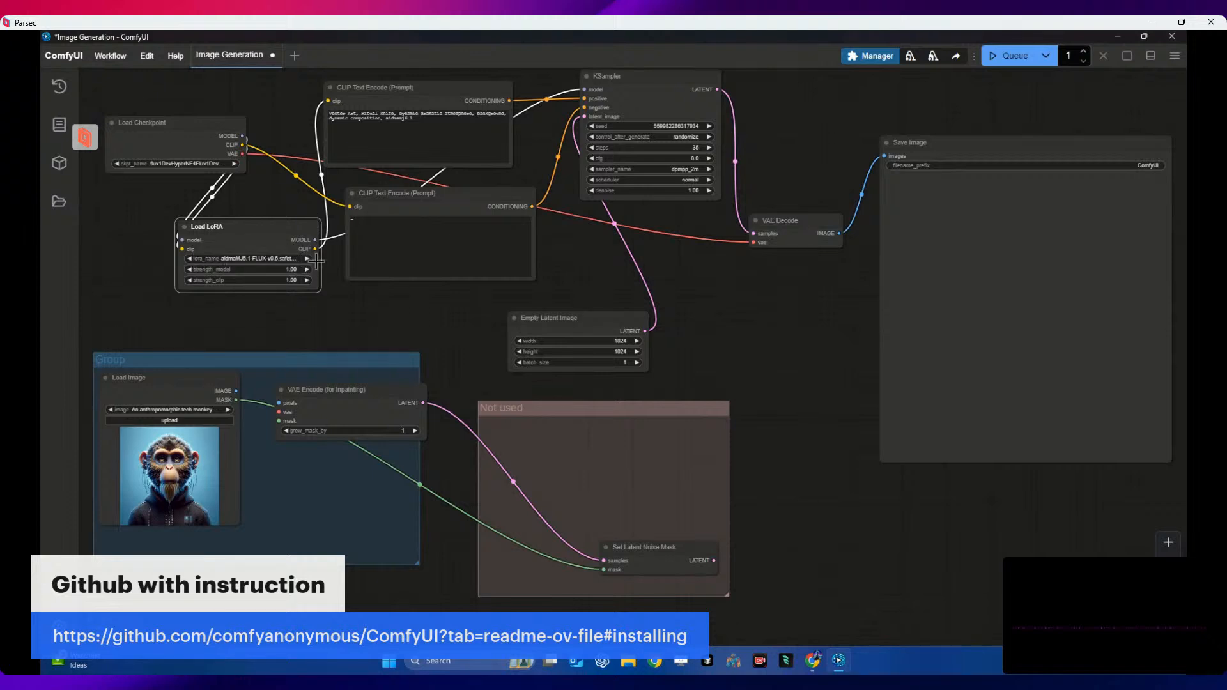
{"action": "left_click", "coordinate": [1013, 57]}
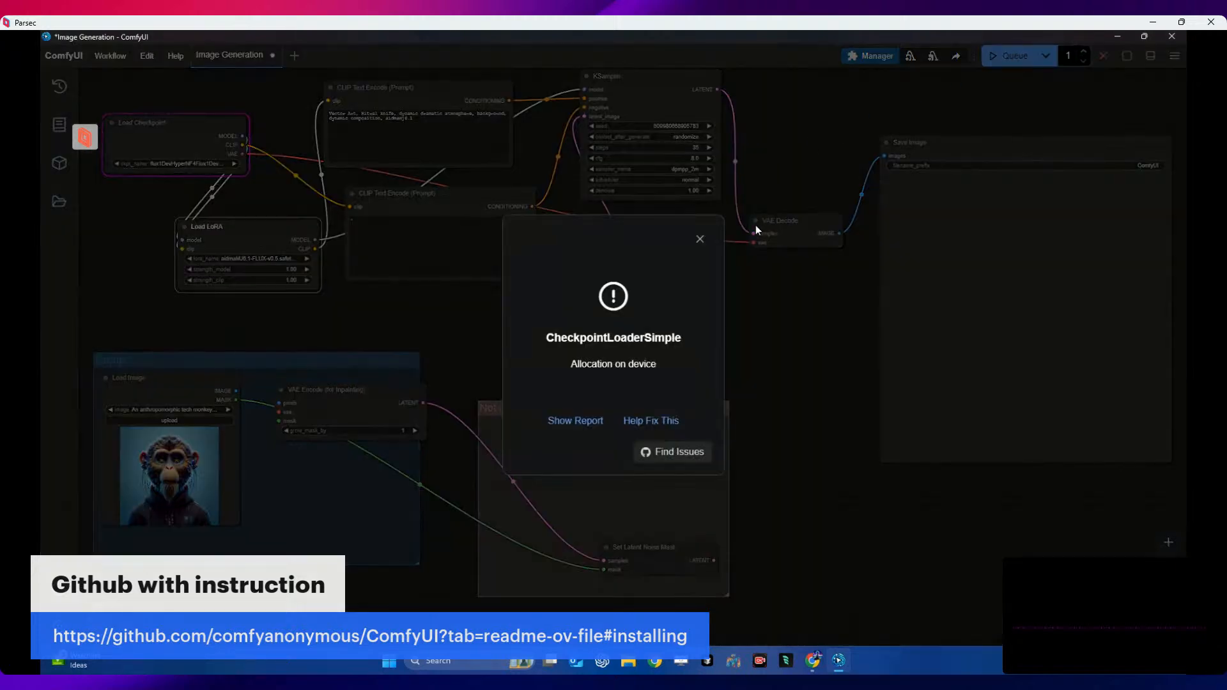
- Dismiss the error and move the negative-prompt CLIP Text Encode node beneath the KSampler, above Empty Latent Image
{"action": "left_click", "coordinate": [700, 240]}
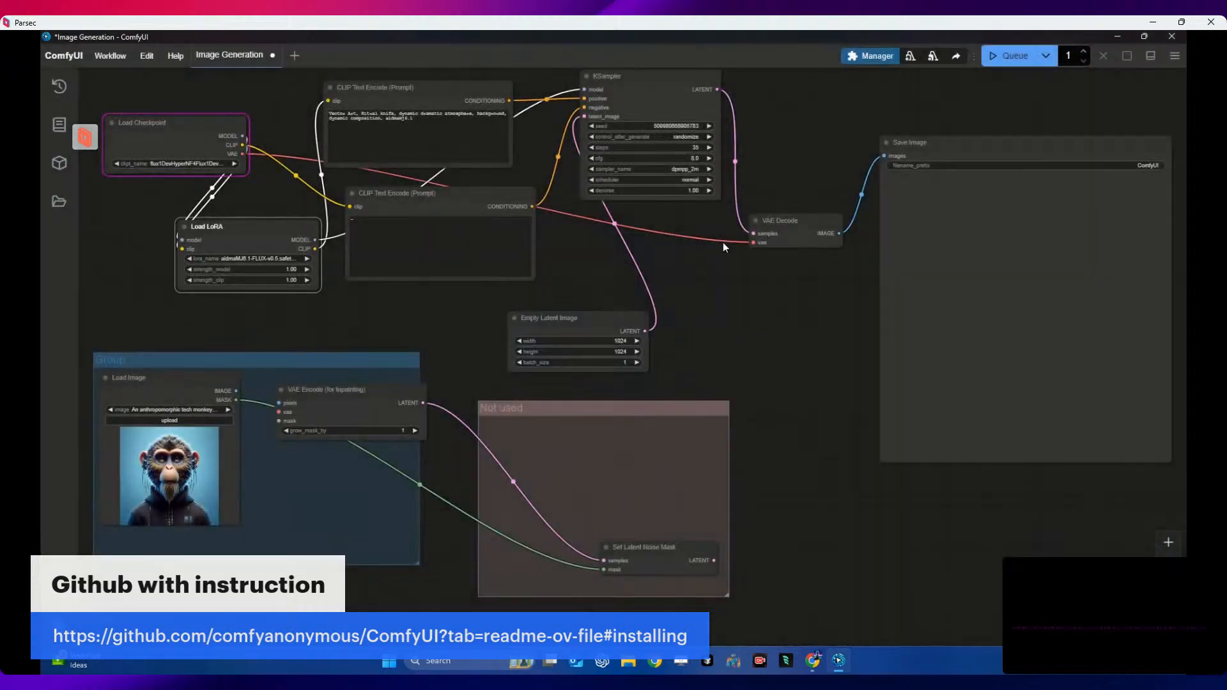
{"action": "left_click_drag", "start_coordinate": [402, 194], "coordinate": [675, 265]}
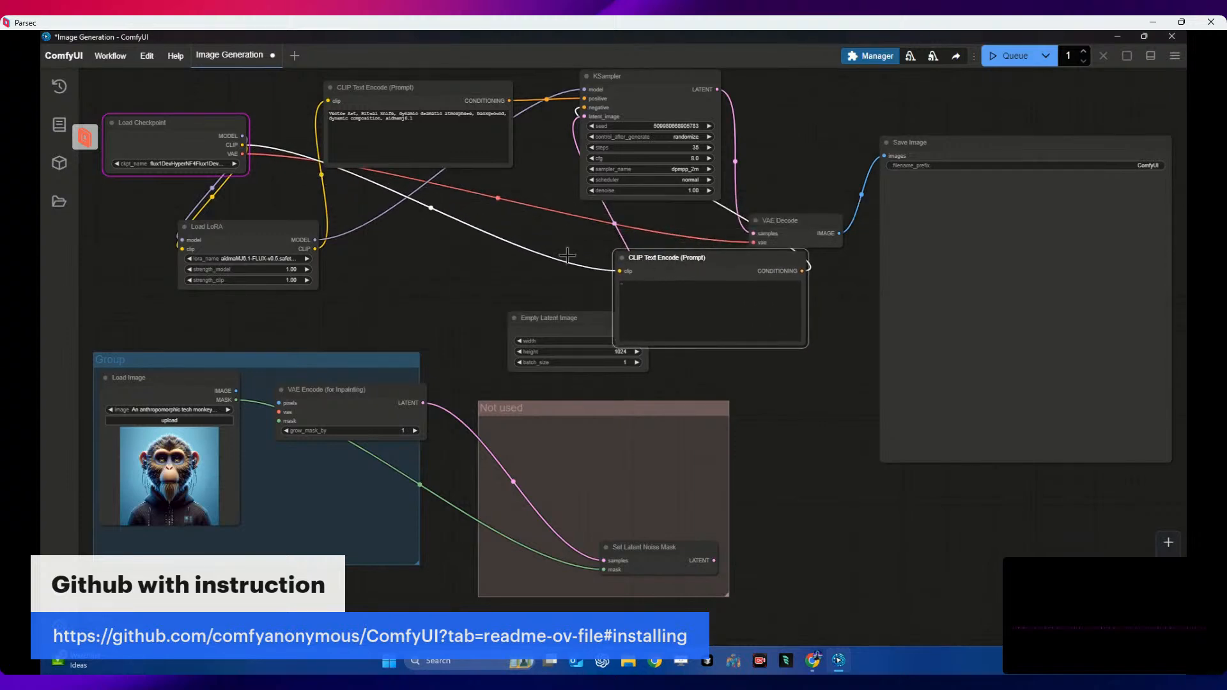
- Reconnect the Load LoRA model output to the KSampler's model input and queue the workflow again
{"action": "left_click_drag", "start_coordinate": [243, 136], "coordinate": [593, 89]}
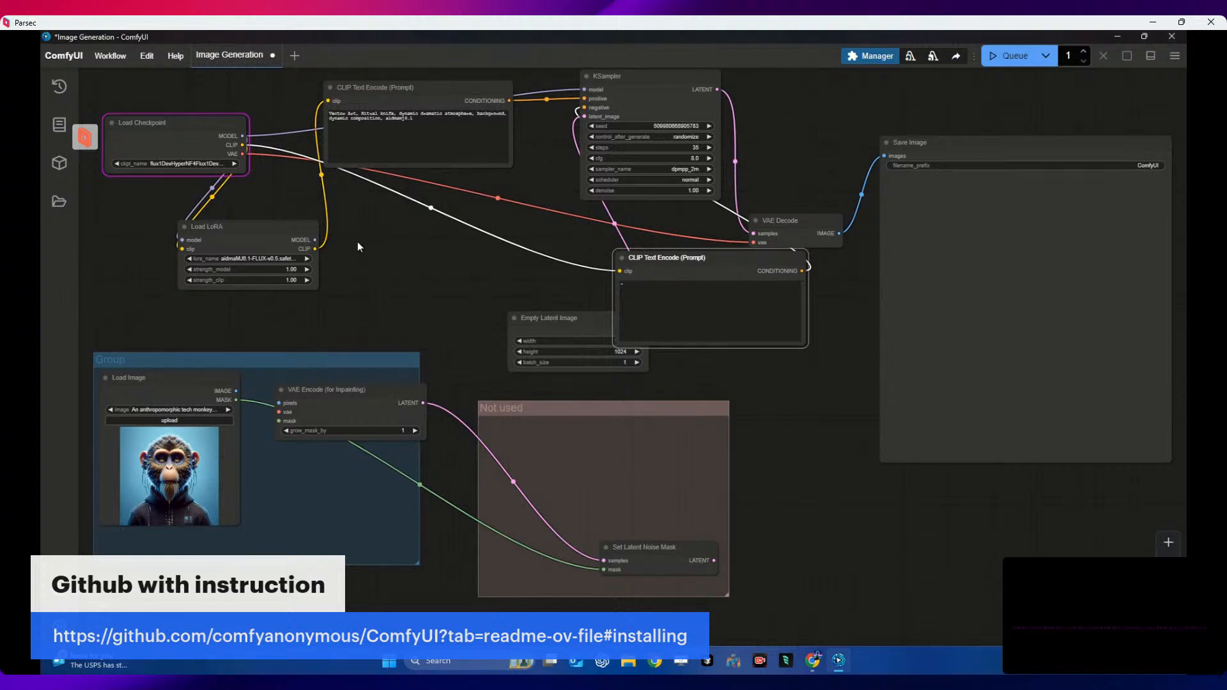
{"action": "left_click_drag", "start_coordinate": [315, 240], "coordinate": [585, 90]}
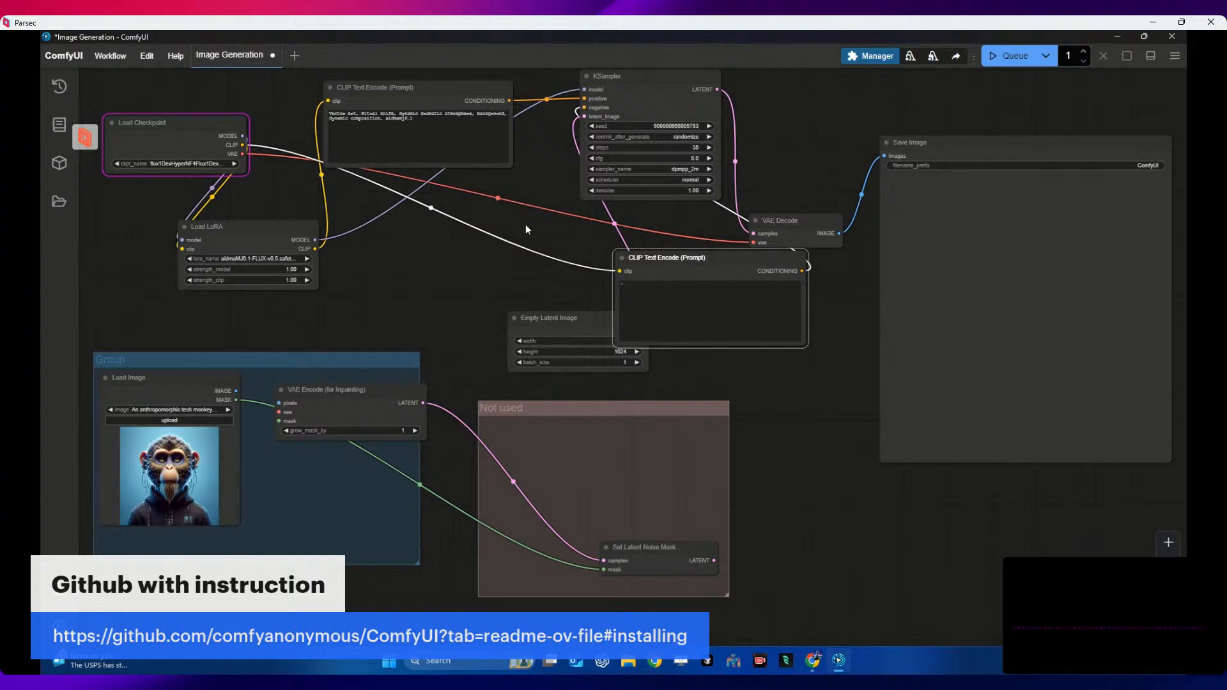
{"action": "left_click", "coordinate": [1000, 58]}
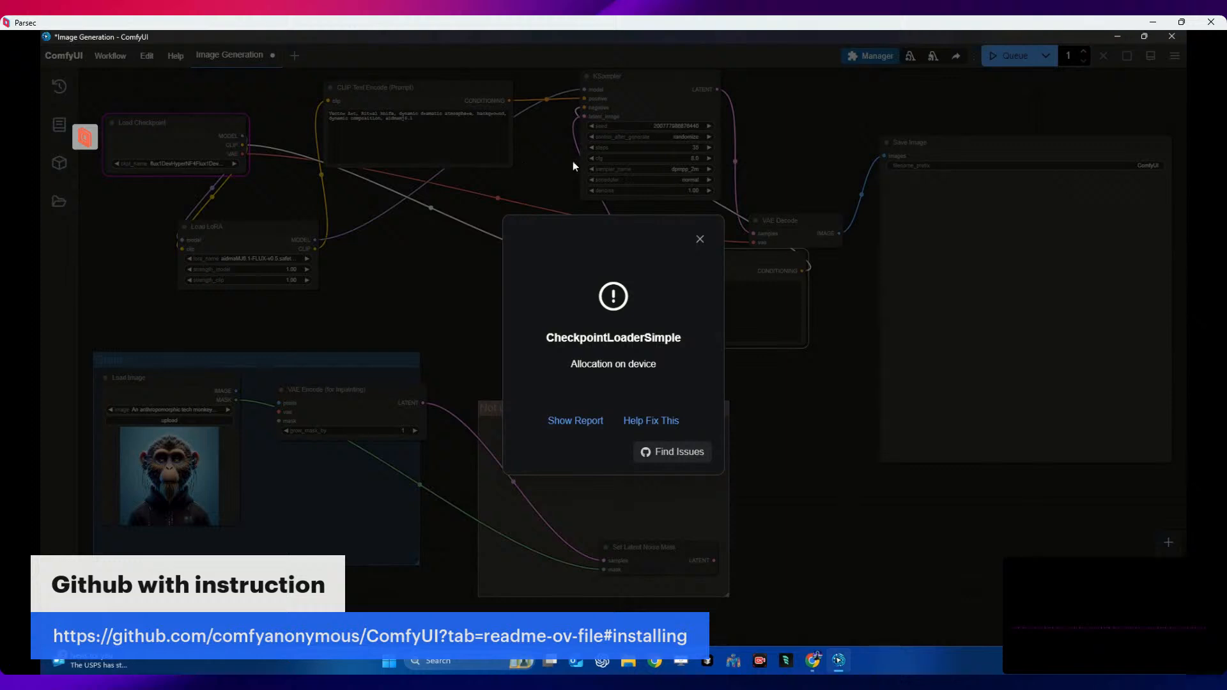
{"action": "left_click", "coordinate": [700, 239]}
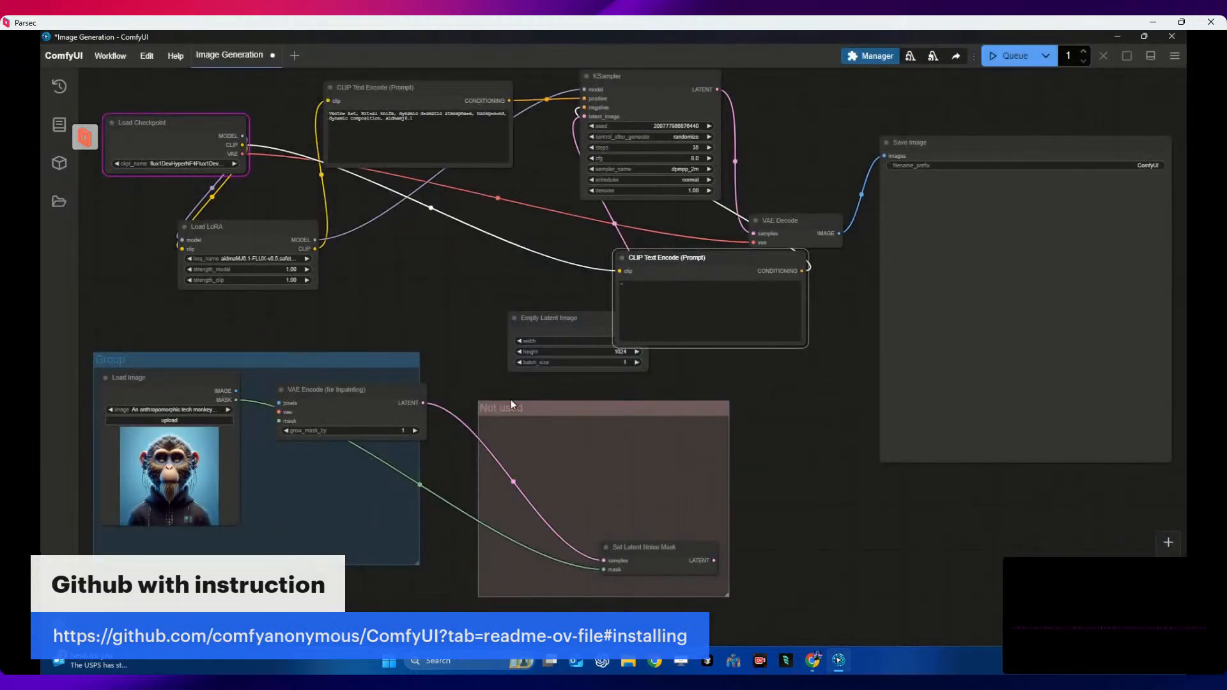
- Switch to the browser and return to Civitai's Flux.1-Dev Hyper NF4 model page
{"action": "left_click", "coordinate": [813, 660]}
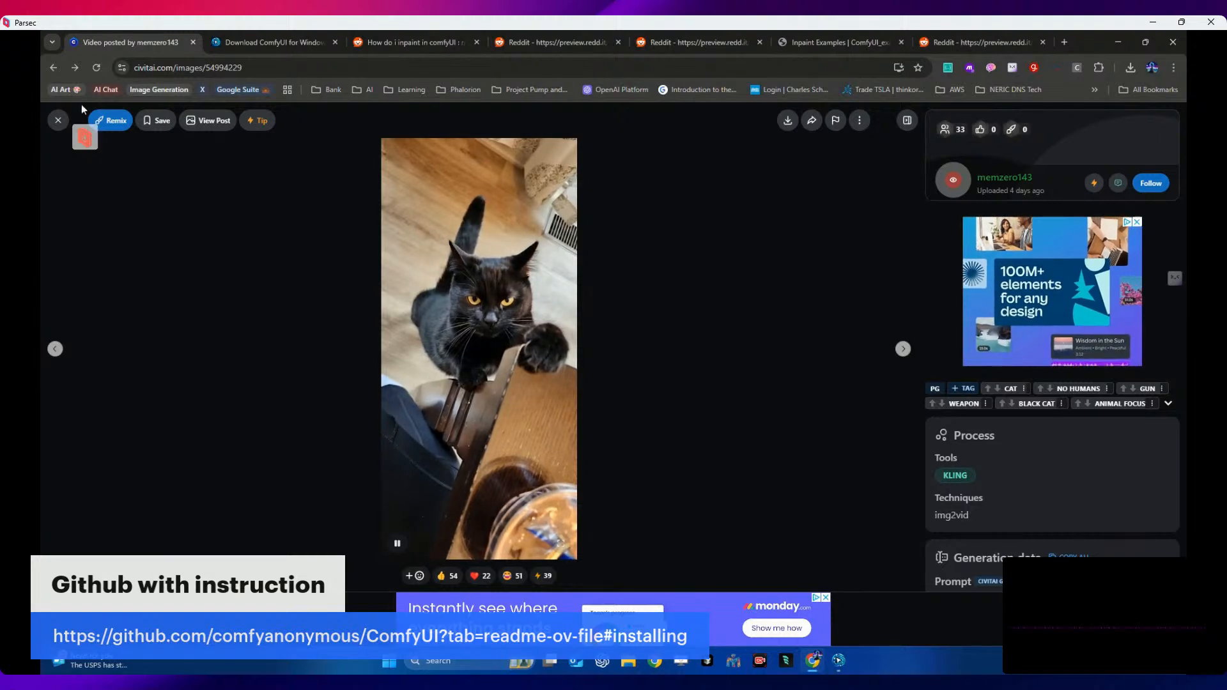
{"action": "left_click", "coordinate": [59, 70]}
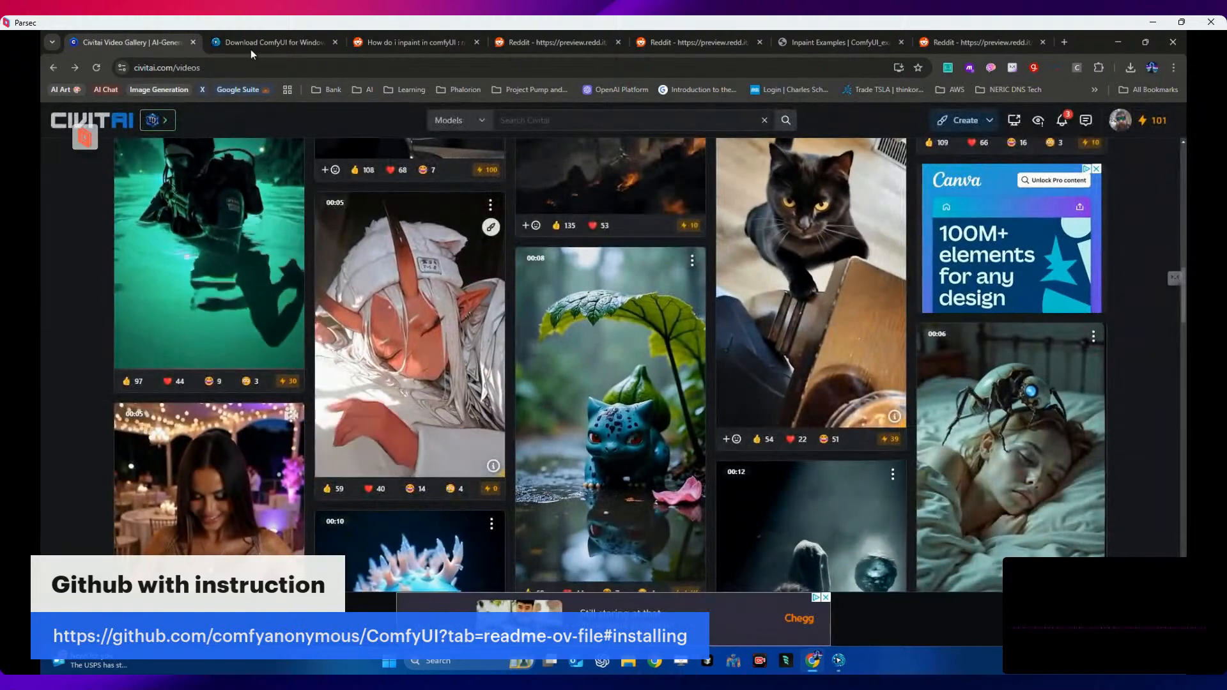
{"action": "left_click", "coordinate": [258, 46]}
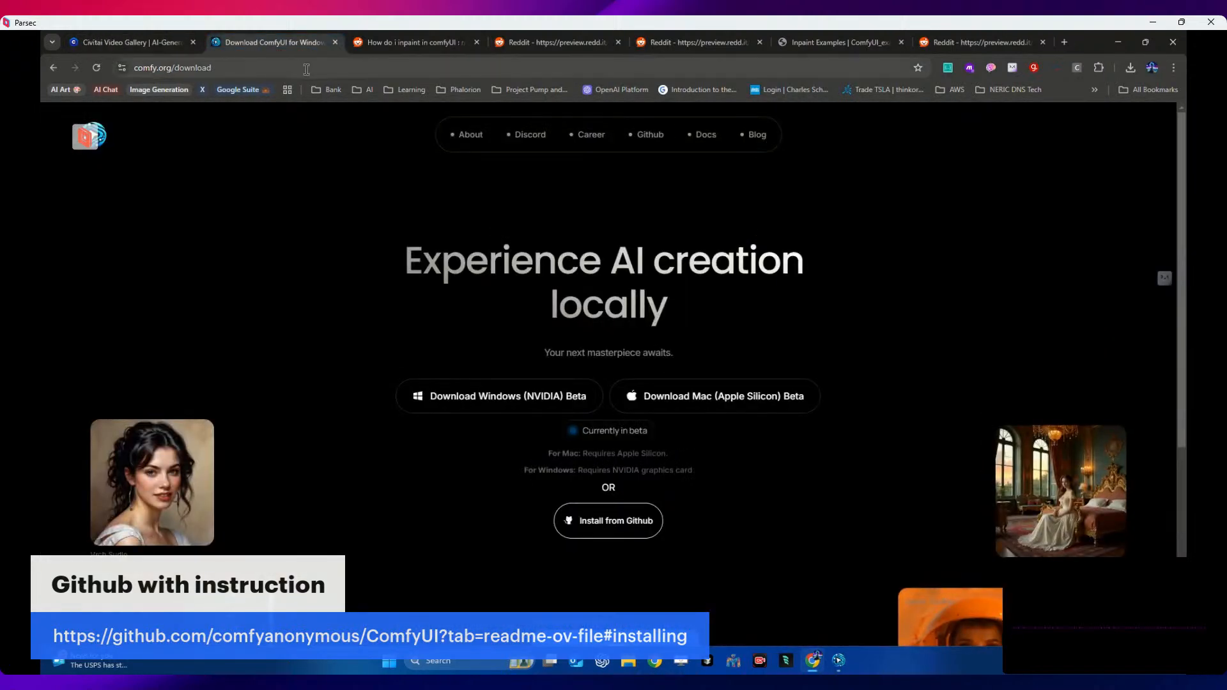
{"action": "left_click", "coordinate": [83, 42]}
{"action": "left_click", "coordinate": [56, 67]}
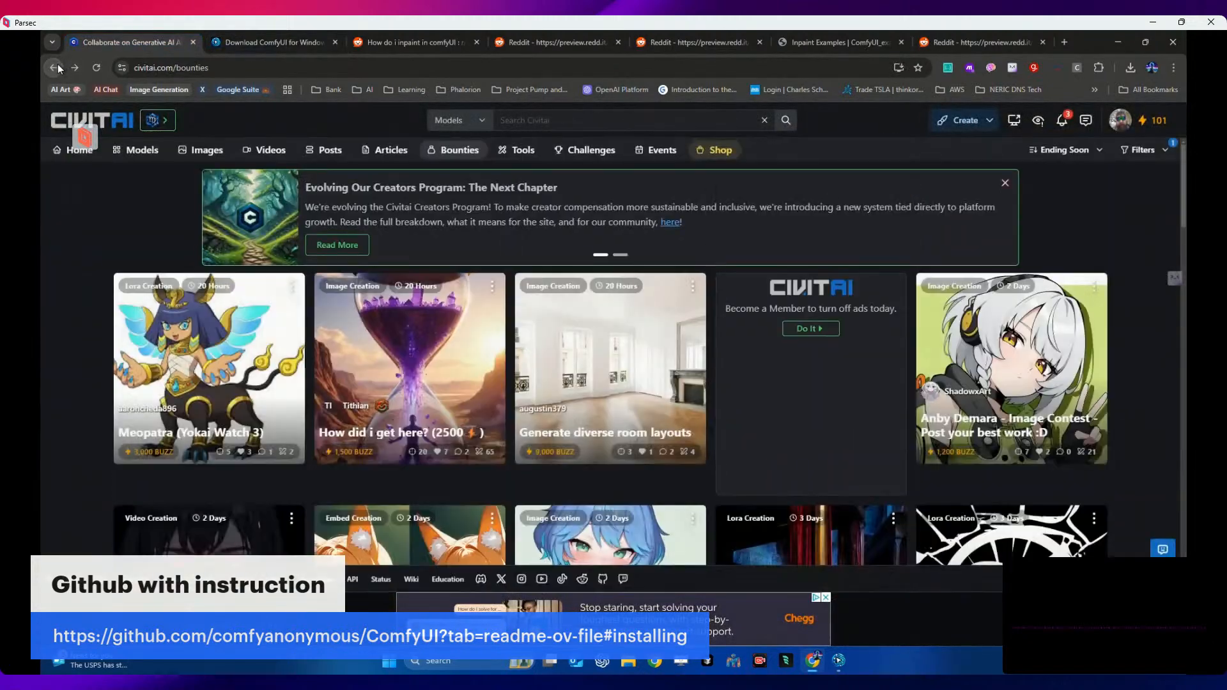
{"action": "left_click", "coordinate": [57, 67]}
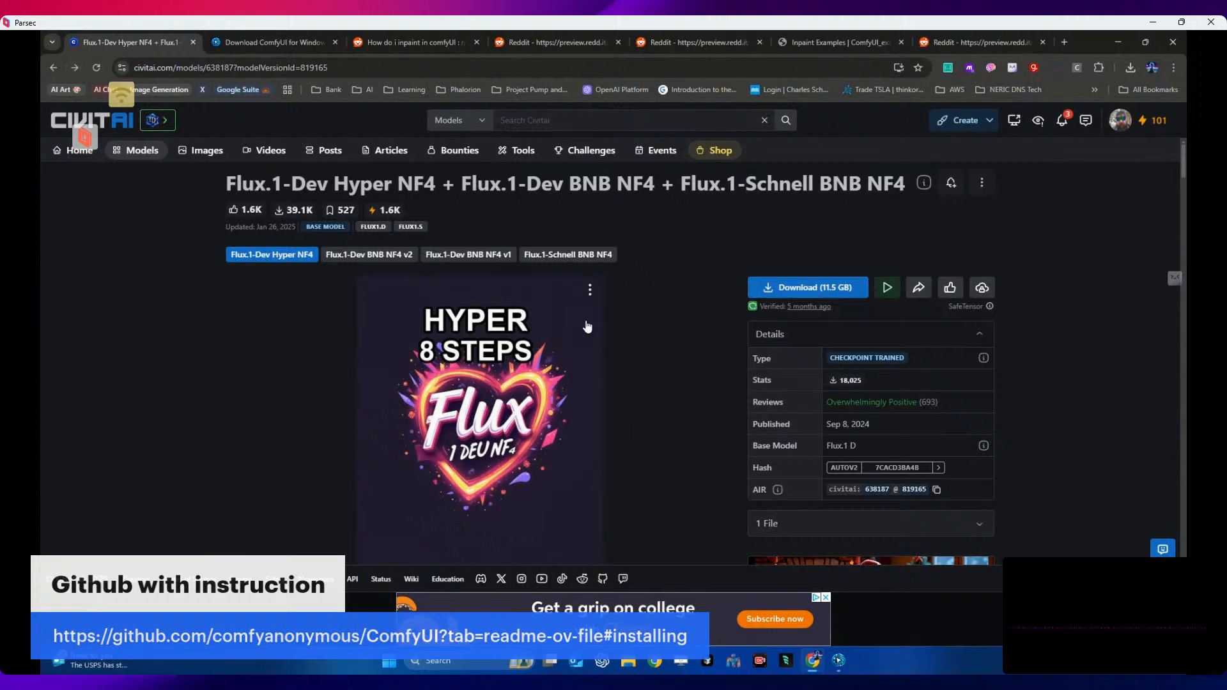
- Review the Flux.1-Dev Hyper NF4 model page's details, source links and ComfyUI reference
{"action": "scroll", "coordinate": [588, 327], "scroll_direction": "down", "scroll_amount": 2}
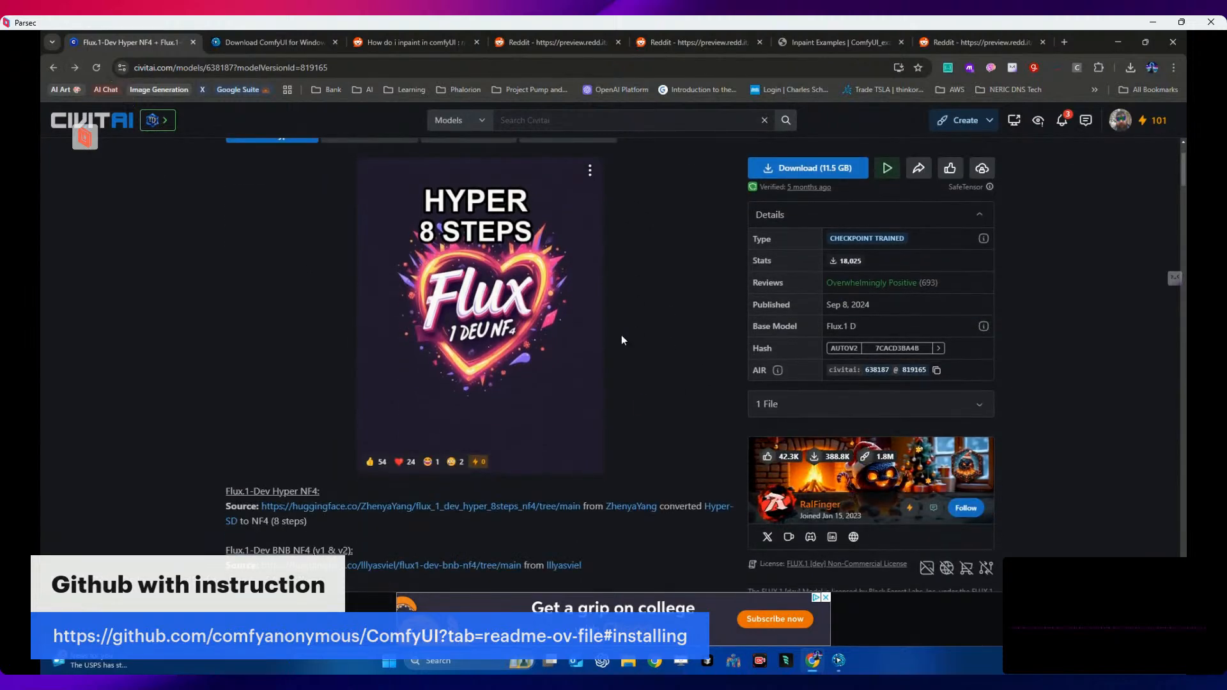
{"action": "scroll", "coordinate": [624, 340], "scroll_direction": "down", "scroll_amount": 2}
{"action": "scroll", "coordinate": [624, 340], "scroll_direction": "down", "scroll_amount": 3}
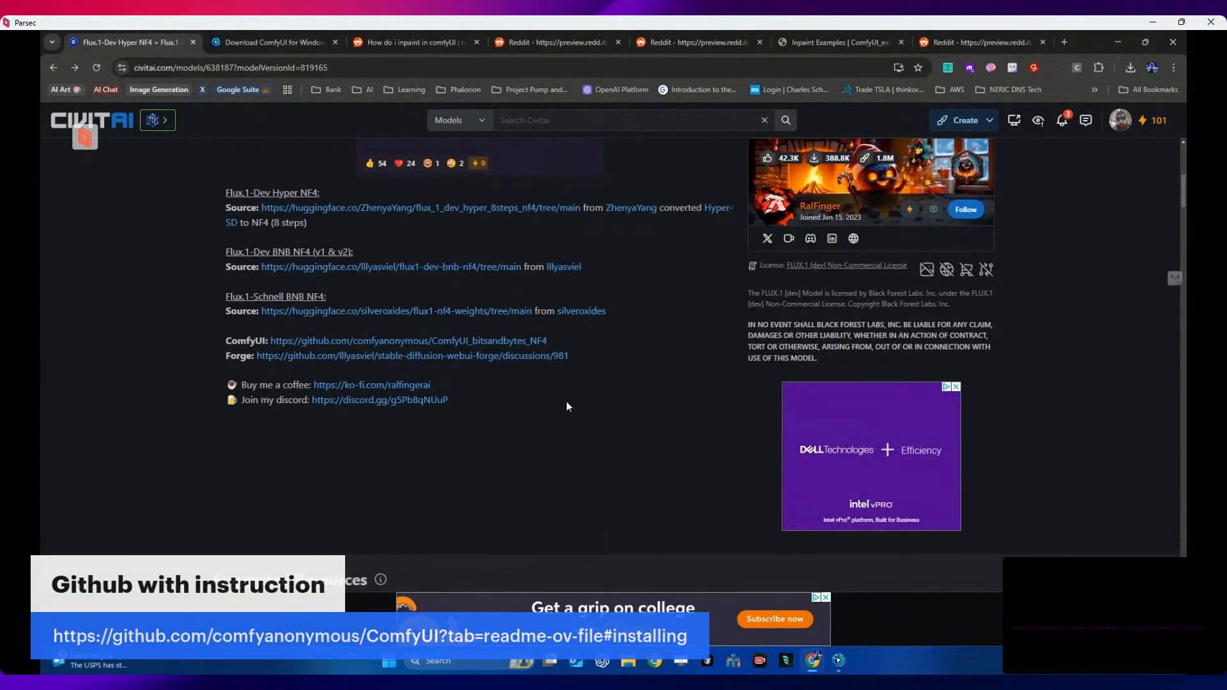
{"action": "scroll", "coordinate": [565, 410], "scroll_direction": "up", "scroll_amount": 7}
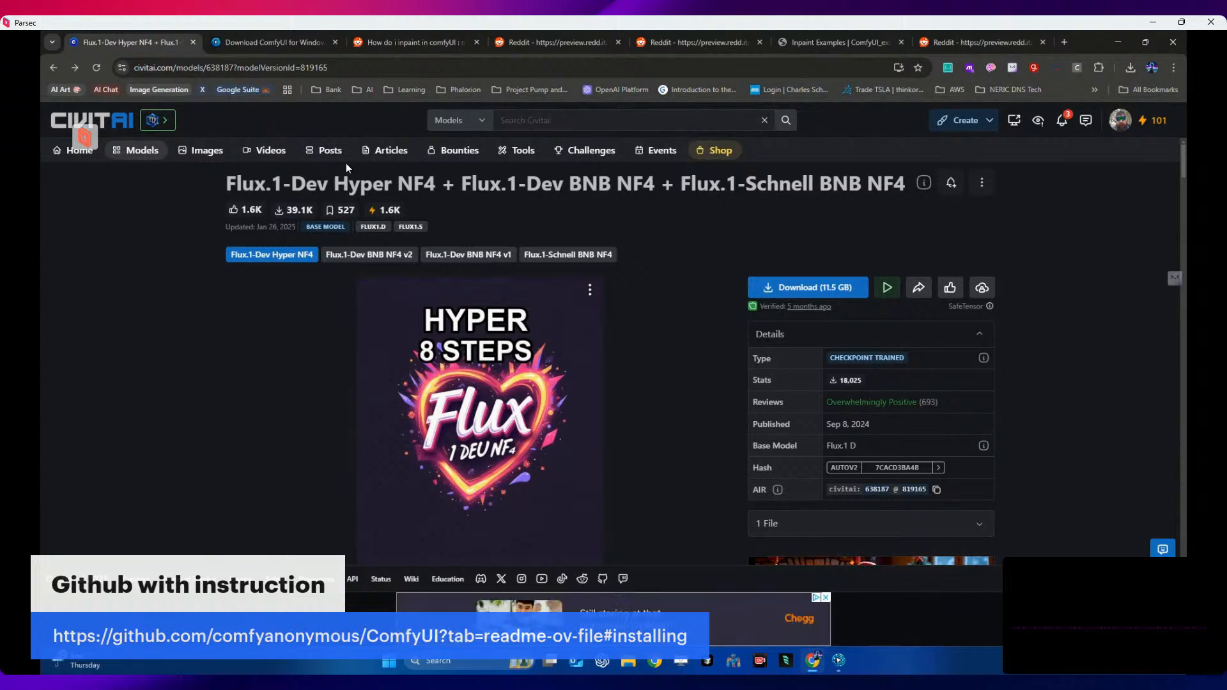
{"action": "scroll", "coordinate": [347, 163], "scroll_direction": "down", "scroll_amount": 2}
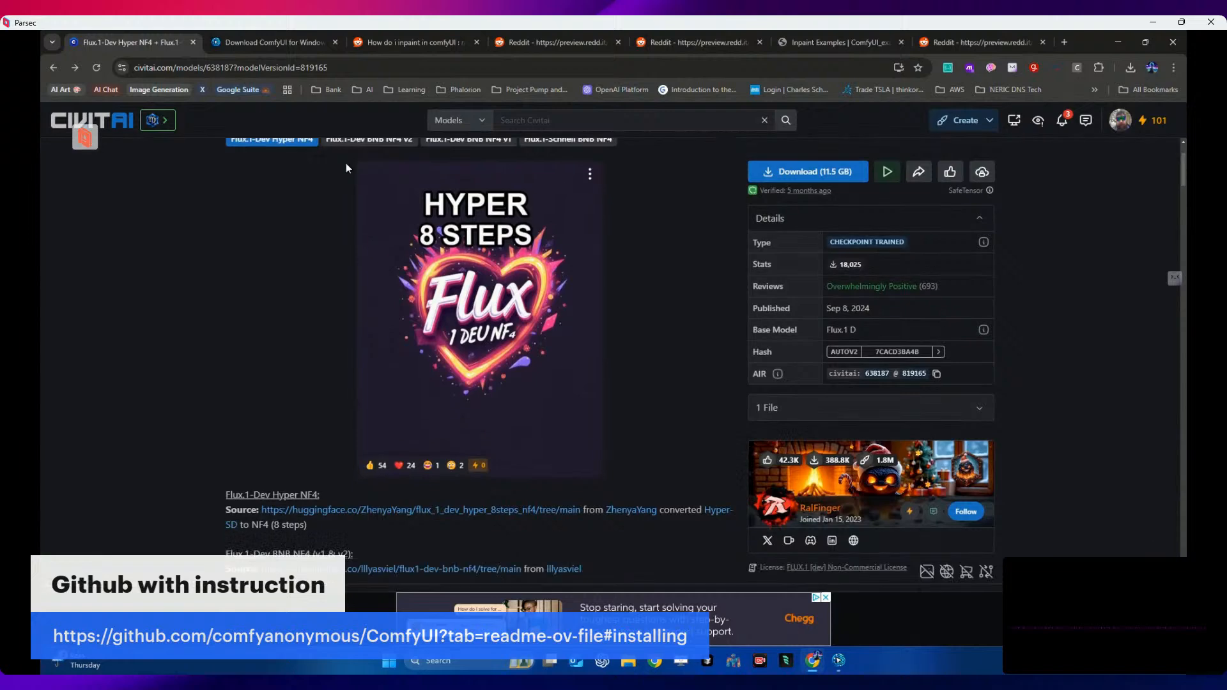
{"action": "scroll", "coordinate": [347, 167], "scroll_direction": "down", "scroll_amount": 3}
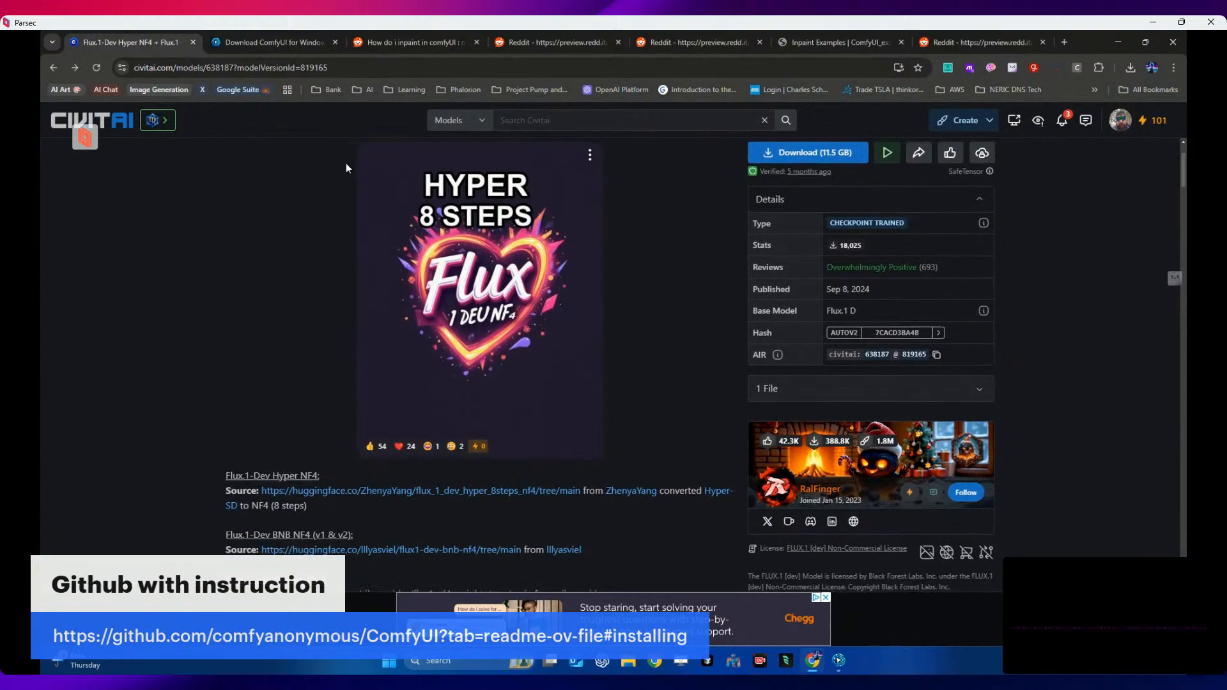
{"action": "scroll", "coordinate": [347, 168], "scroll_direction": "down", "scroll_amount": 3}
{"action": "scroll", "coordinate": [347, 163], "scroll_direction": "up", "scroll_amount": 10}
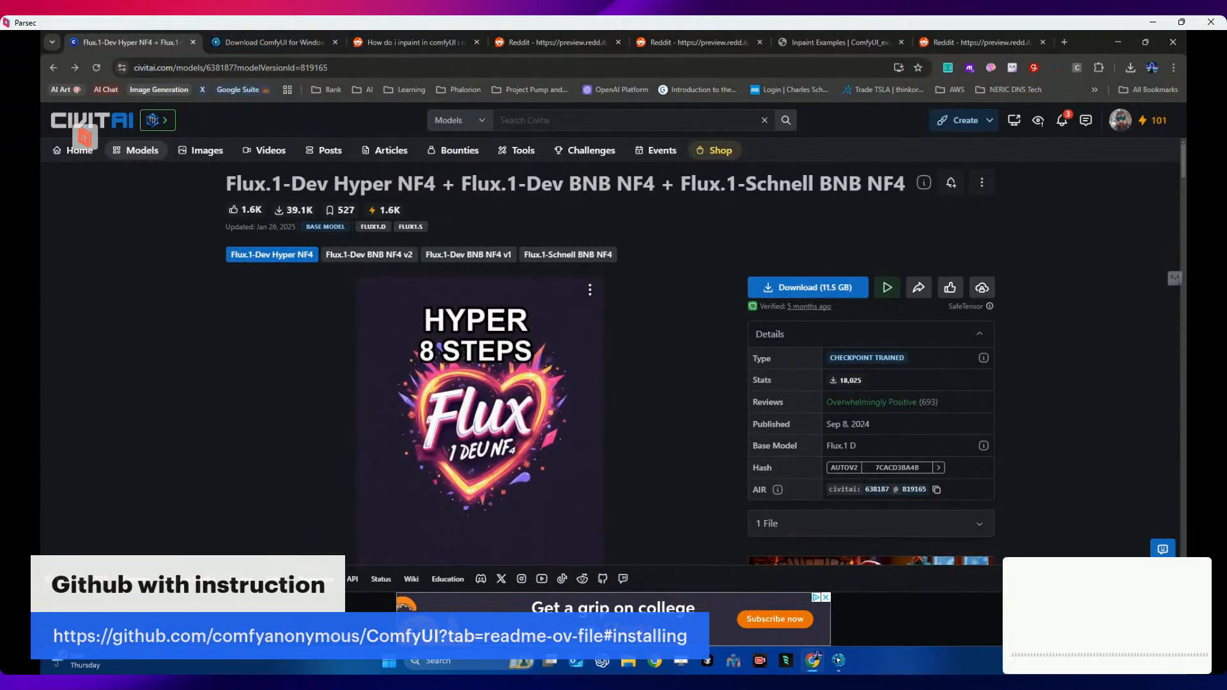
- Go back to the Midjourney V6.1 meets FLUX page and check its LoRA details and the AIDMA Loras collection
{"action": "left_click", "coordinate": [55, 68]}
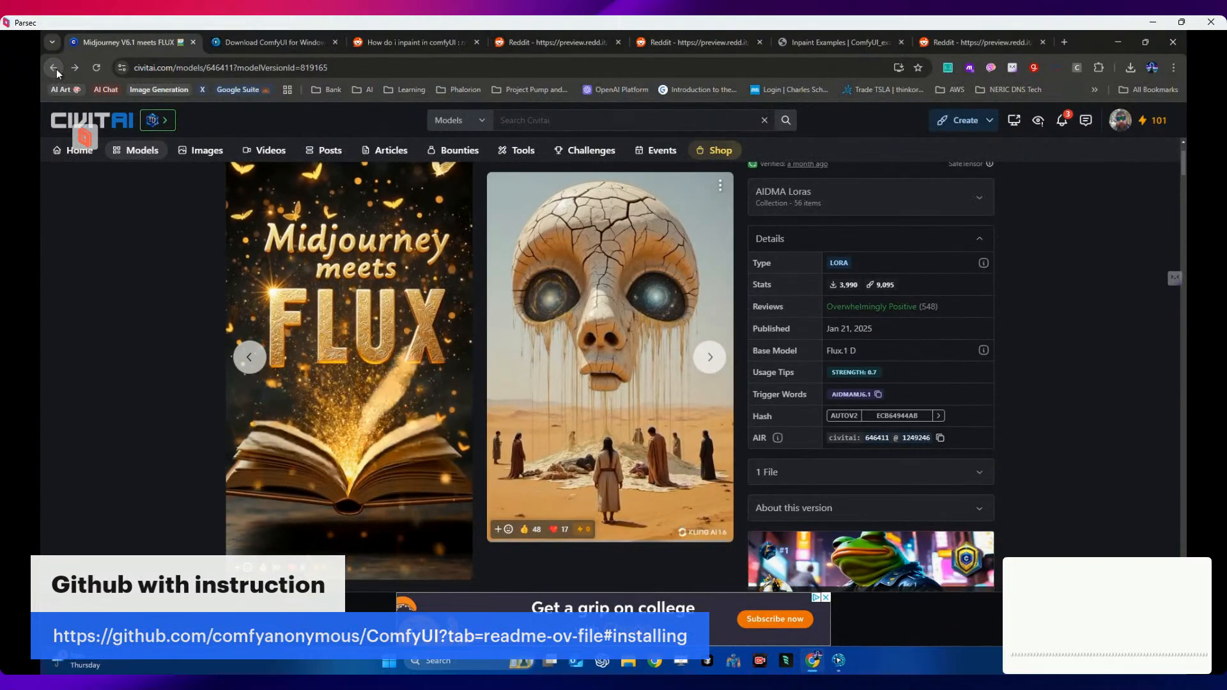
{"action": "left_click", "coordinate": [56, 69]}
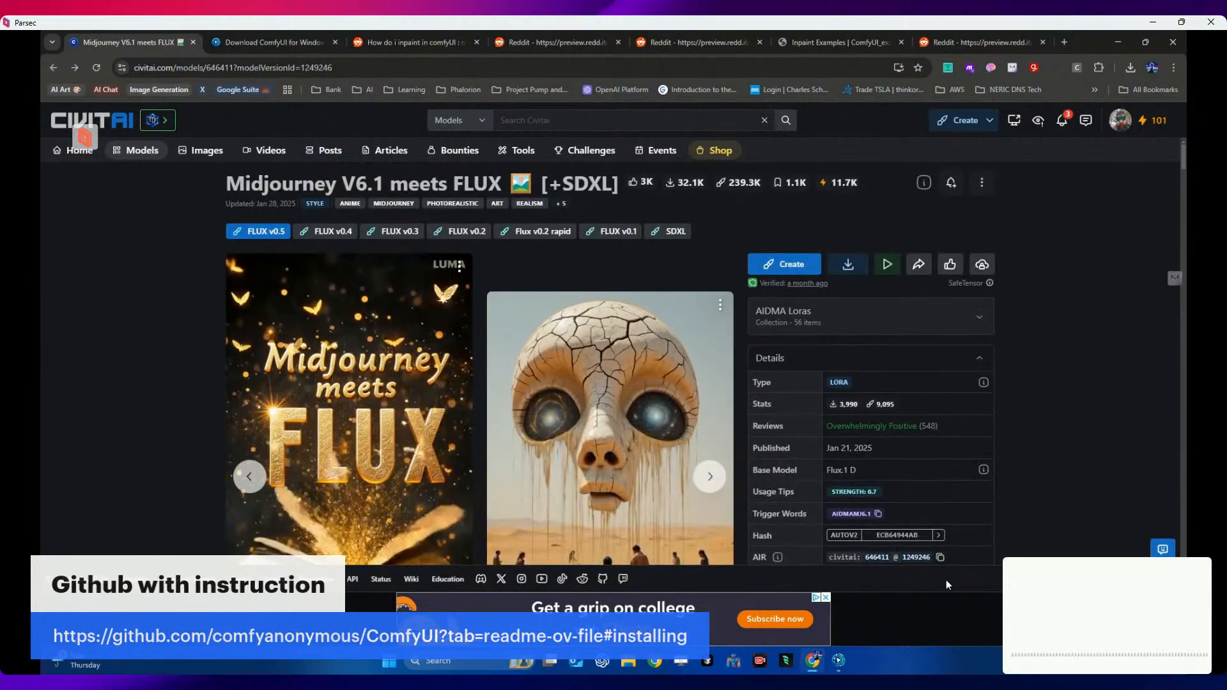
{"action": "scroll", "coordinate": [879, 466], "scroll_direction": "down", "scroll_amount": 5}
{"action": "scroll", "coordinate": [880, 466], "scroll_direction": "up", "scroll_amount": 4}
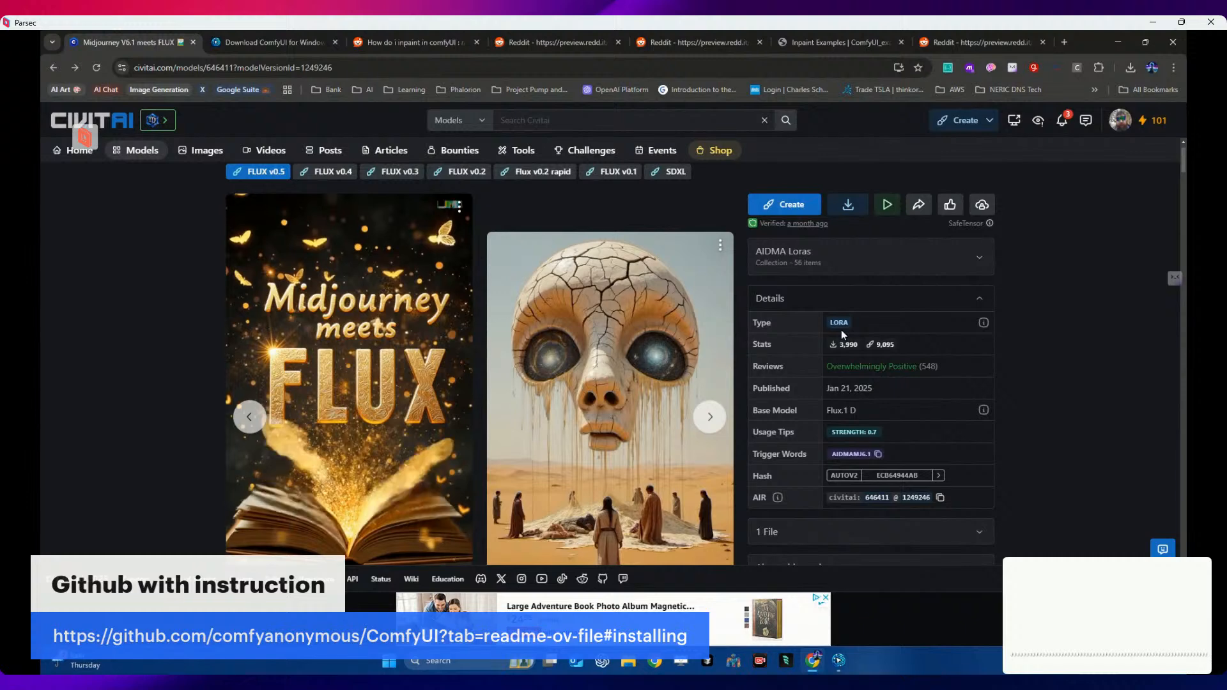
{"action": "left_click", "coordinate": [981, 264]}
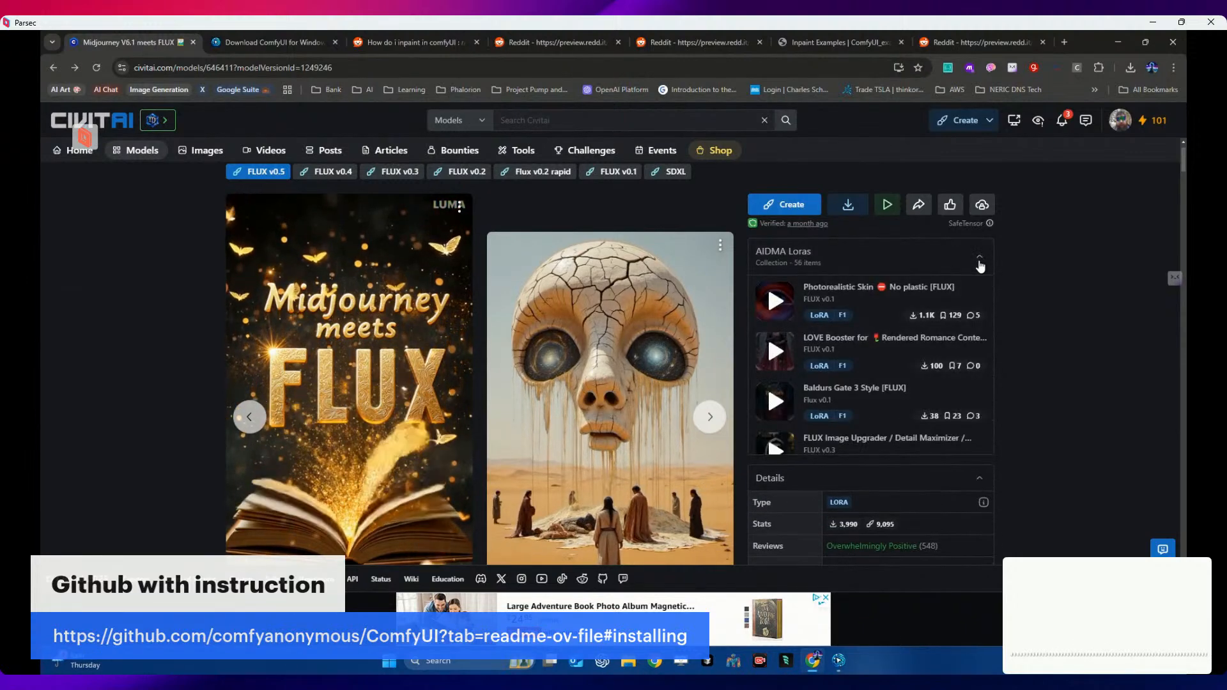
{"action": "left_click", "coordinate": [980, 264]}
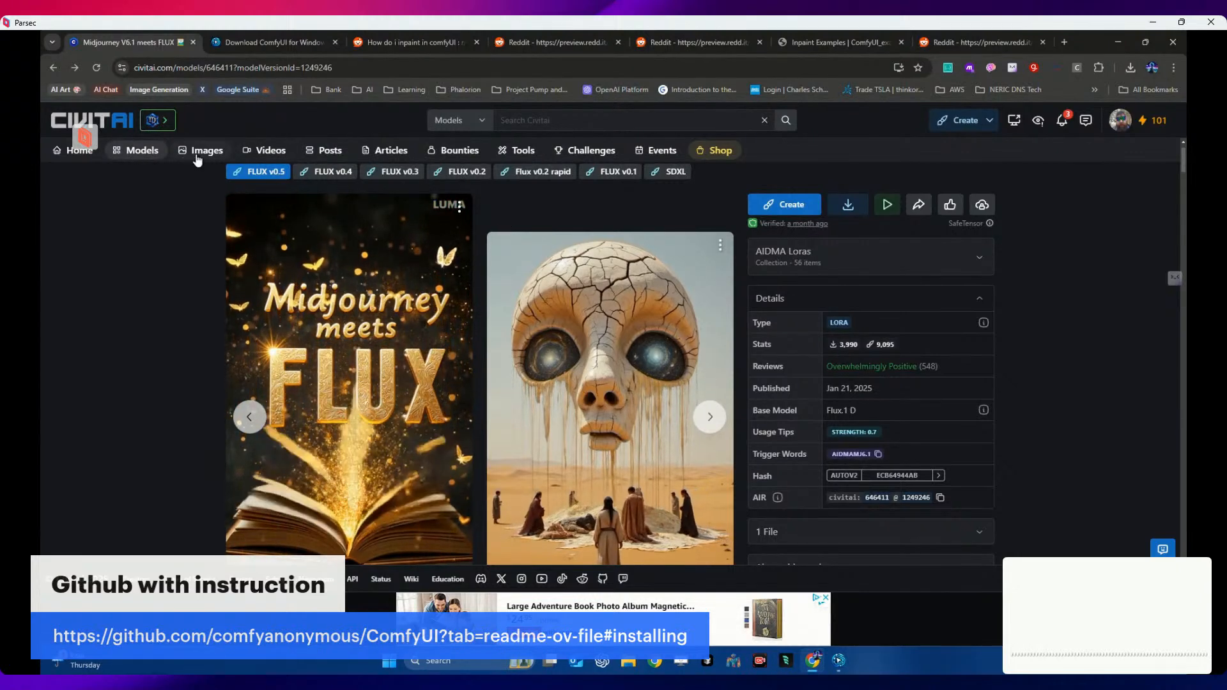
- Open Civitai's model gallery and search for "lora"
{"action": "left_click", "coordinate": [141, 152]}
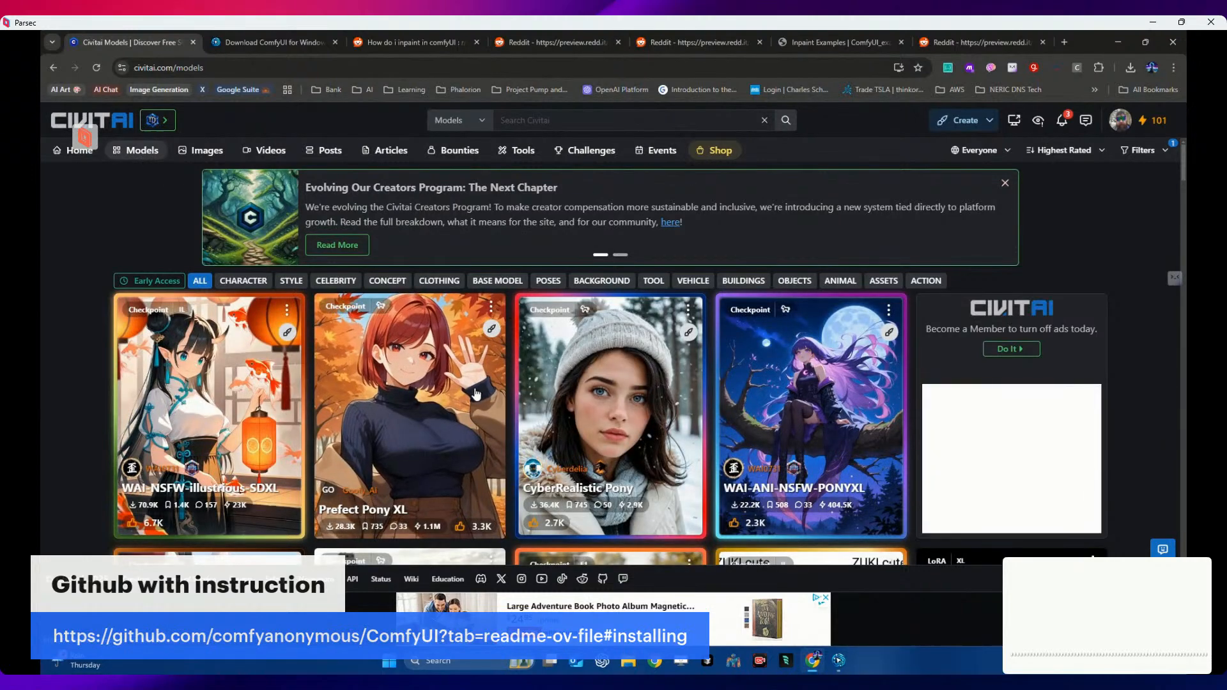
{"action": "left_click", "coordinate": [578, 128]}
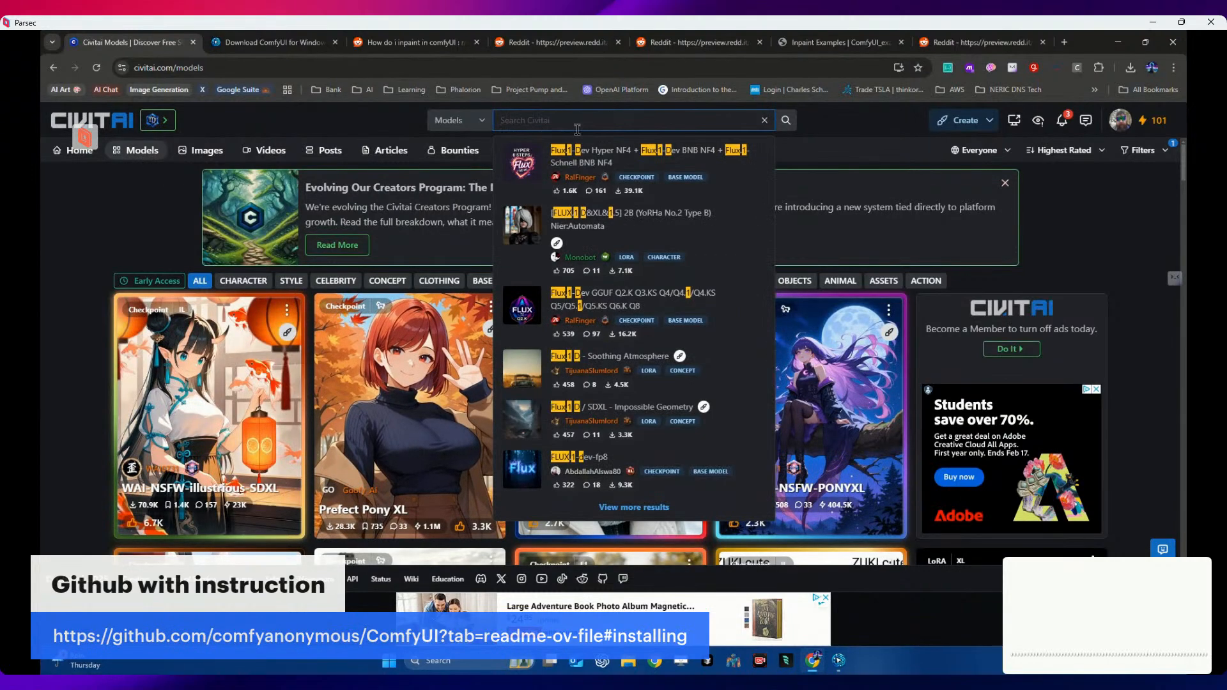
{"action": "type", "text": "lora"}
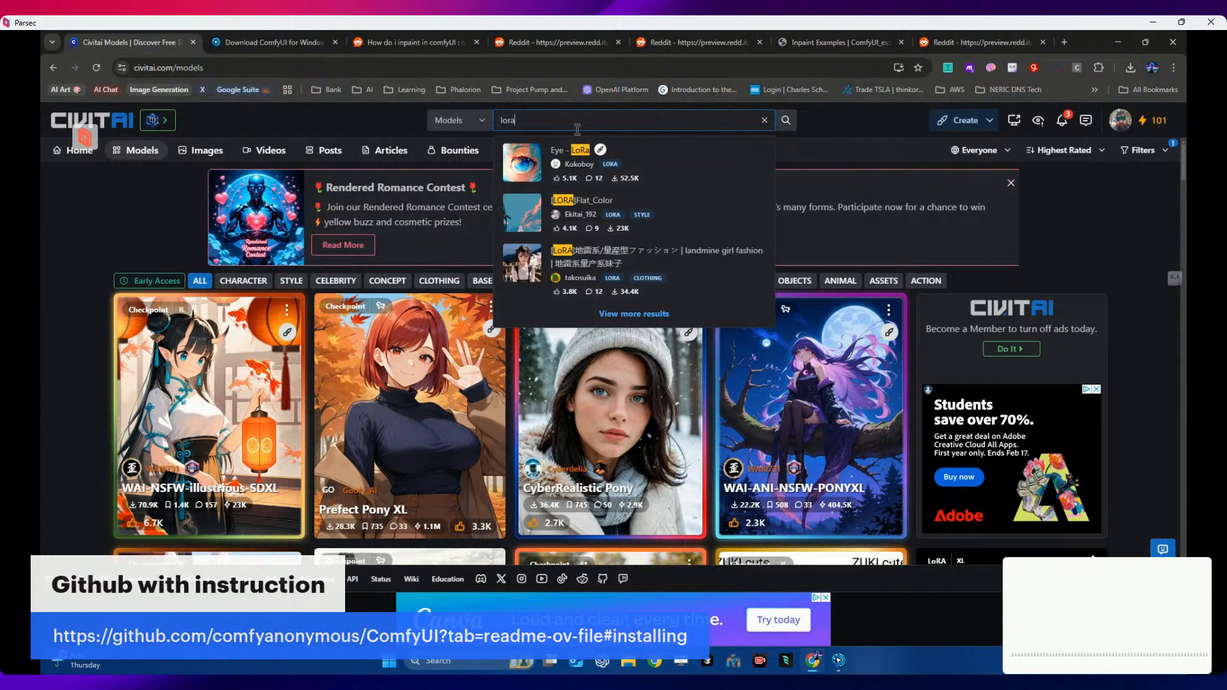
{"action": "key", "text": "Return"}
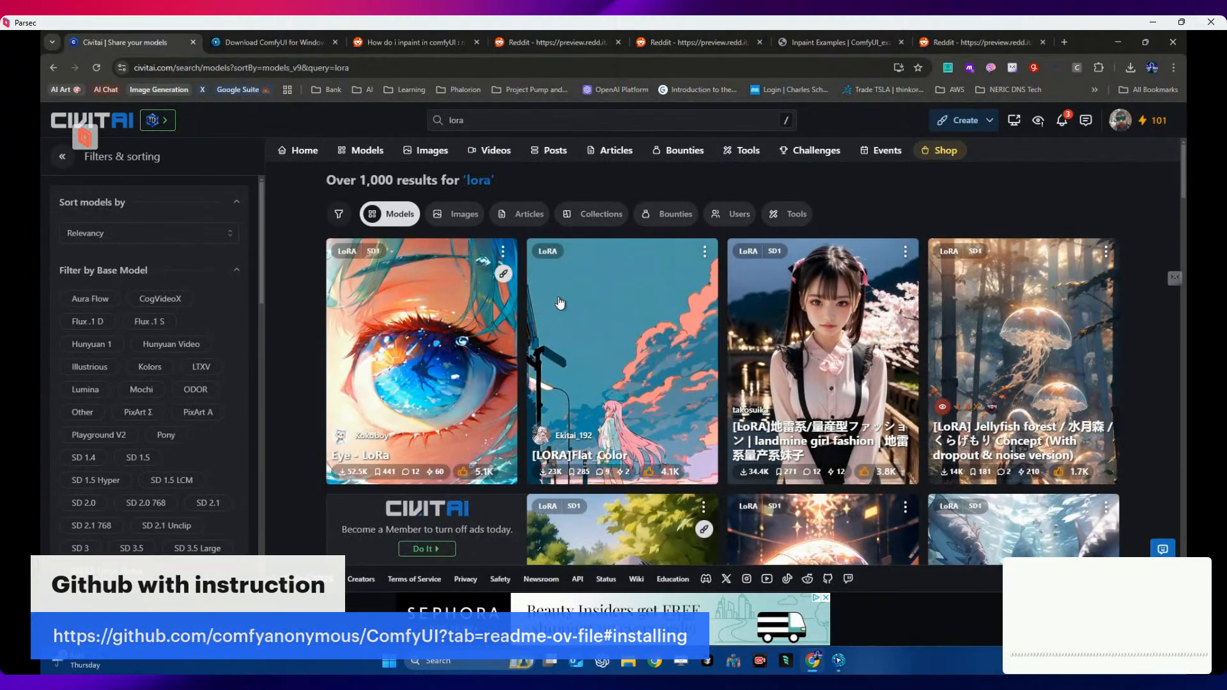
- Browse through the LoRA models in the search results
{"action": "scroll", "coordinate": [558, 296], "scroll_direction": "down", "scroll_amount": 2}
{"action": "scroll", "coordinate": [557, 295], "scroll_direction": "down", "scroll_amount": 4}
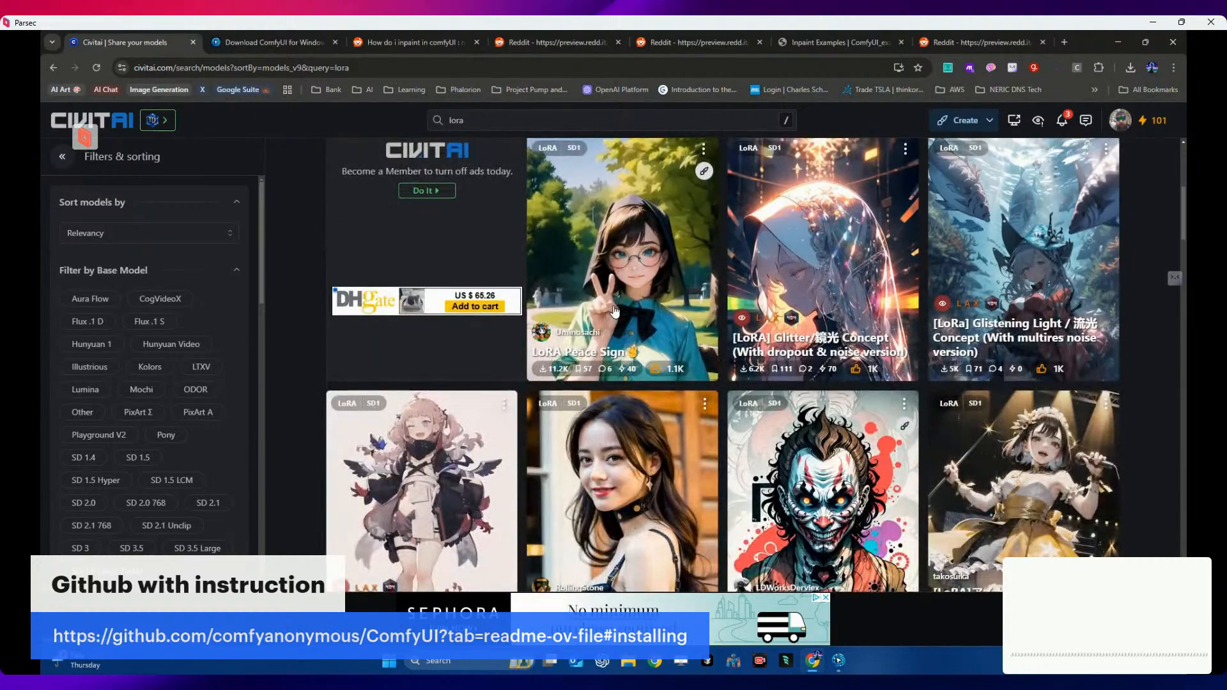
{"action": "scroll", "coordinate": [615, 312], "scroll_direction": "down", "scroll_amount": 4}
{"action": "scroll", "coordinate": [615, 312], "scroll_direction": "down", "scroll_amount": 6}
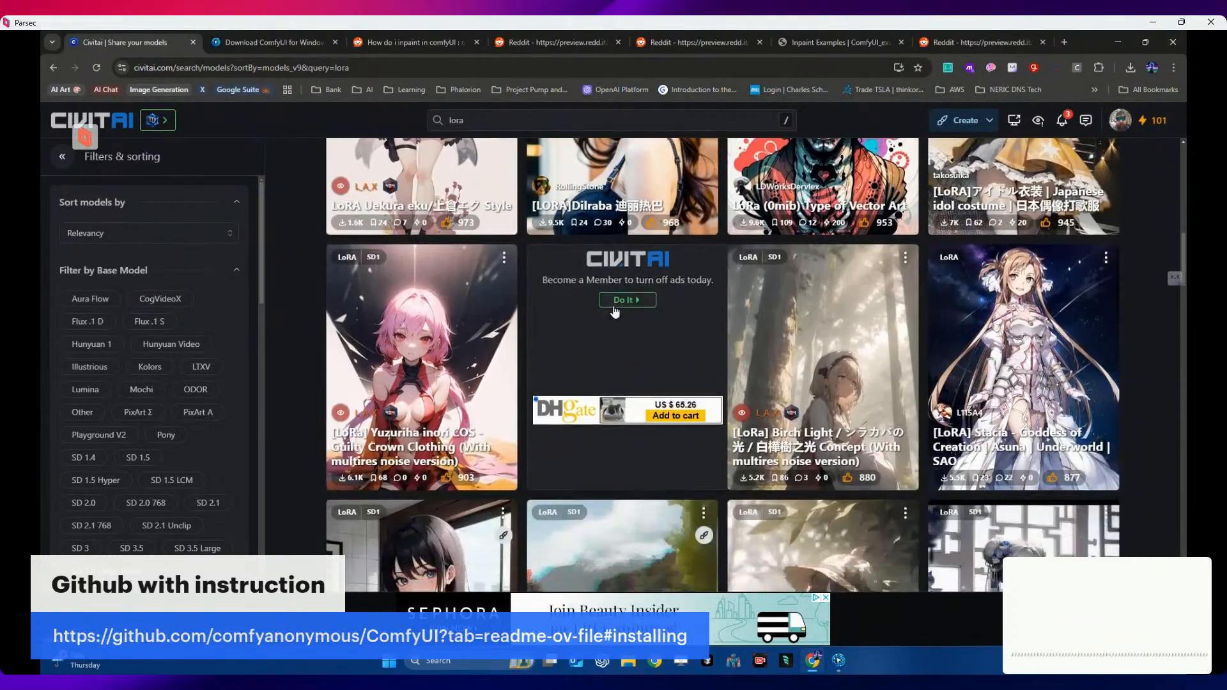
{"action": "scroll", "coordinate": [615, 312], "scroll_direction": "down", "scroll_amount": 10}
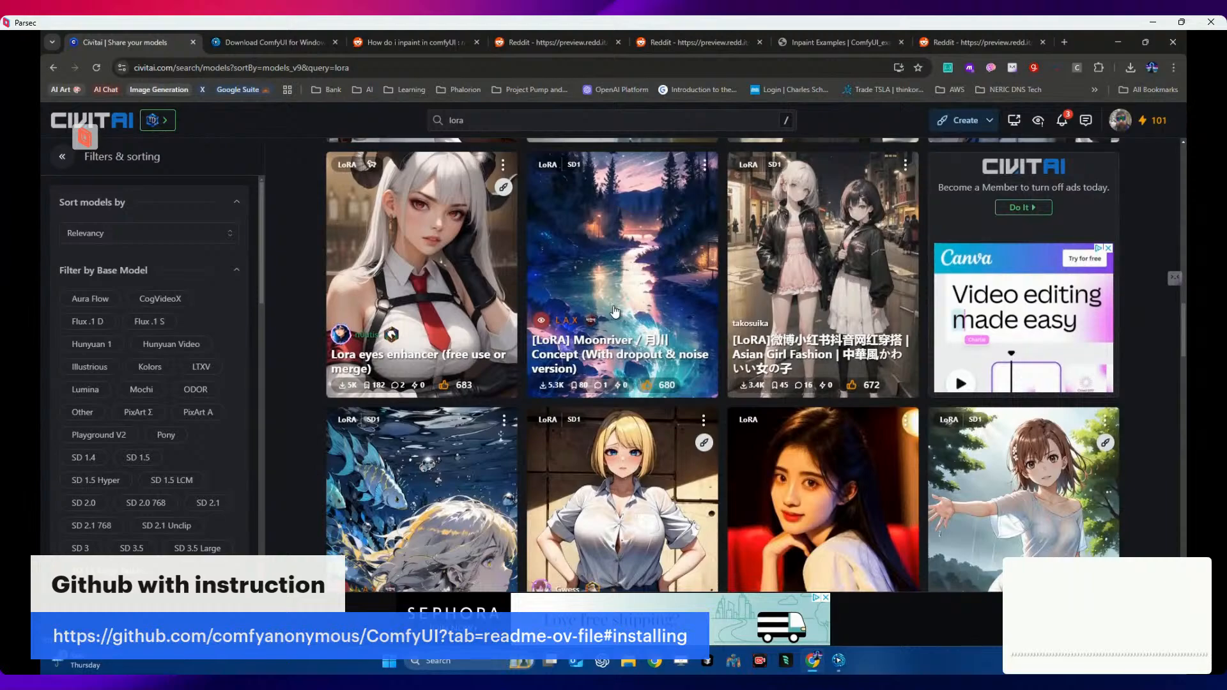
{"action": "scroll", "coordinate": [615, 312], "scroll_direction": "down", "scroll_amount": 10}
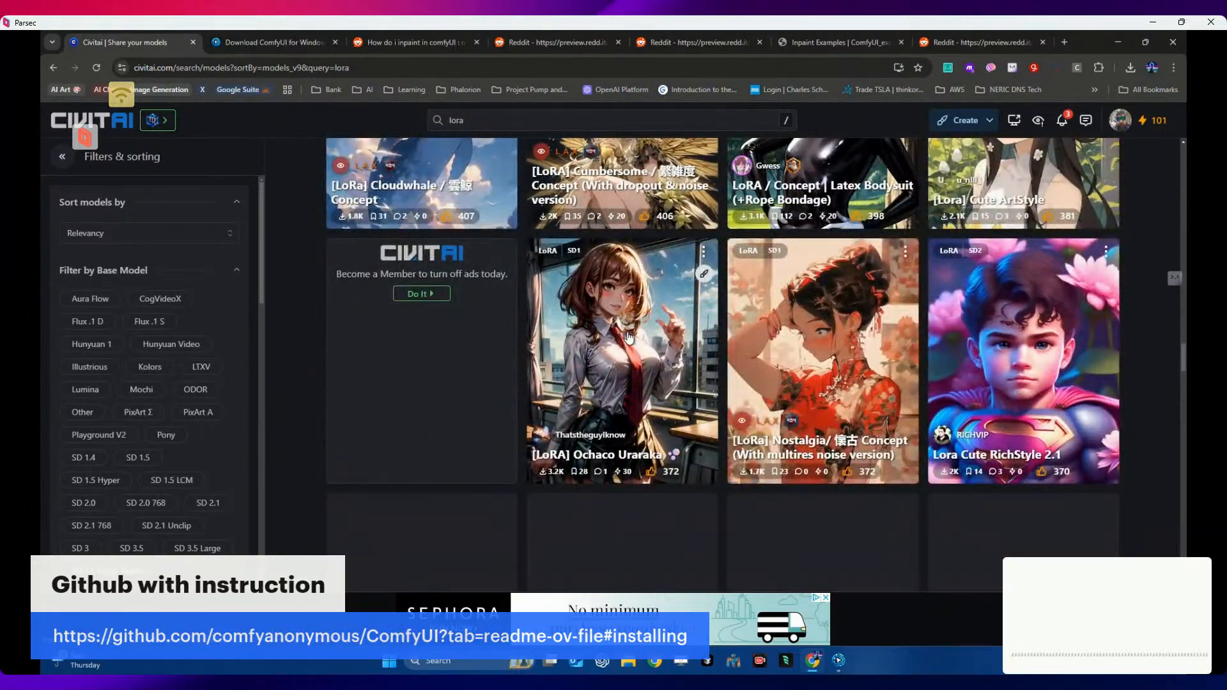
{"action": "scroll", "coordinate": [627, 336], "scroll_direction": "up", "scroll_amount": 20}
{"action": "scroll", "coordinate": [628, 337], "scroll_direction": "up", "scroll_amount": 10}
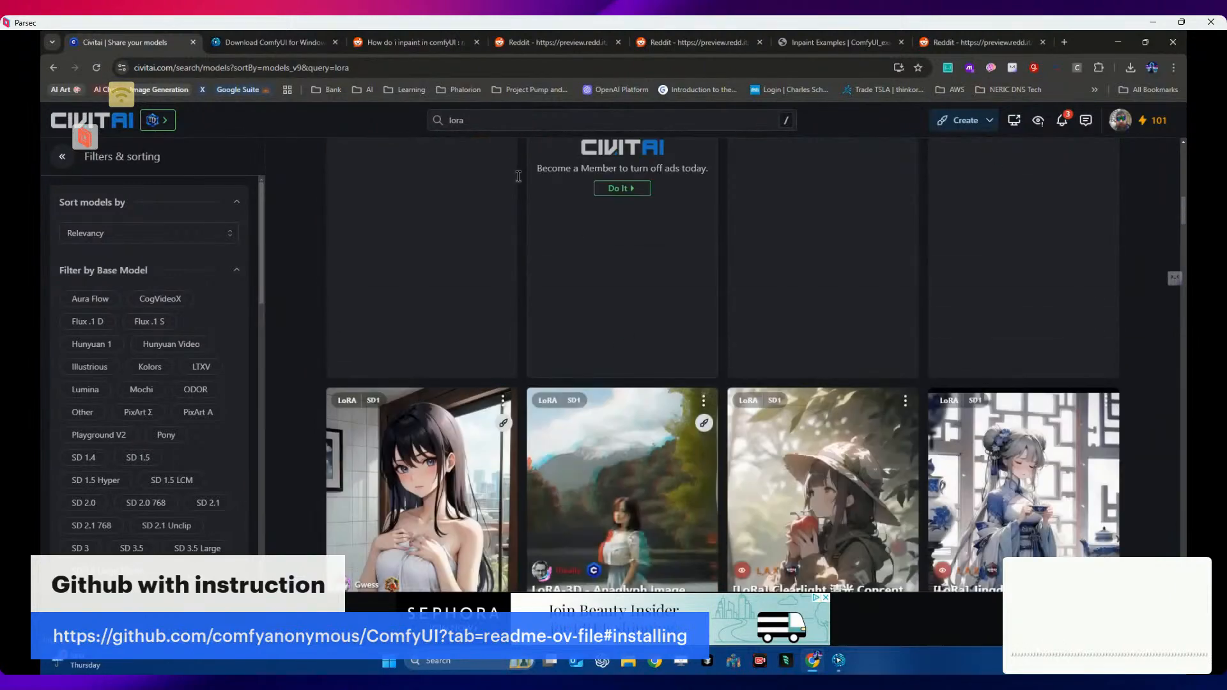
{"action": "scroll", "coordinate": [649, 294], "scroll_direction": "up", "scroll_amount": 10}
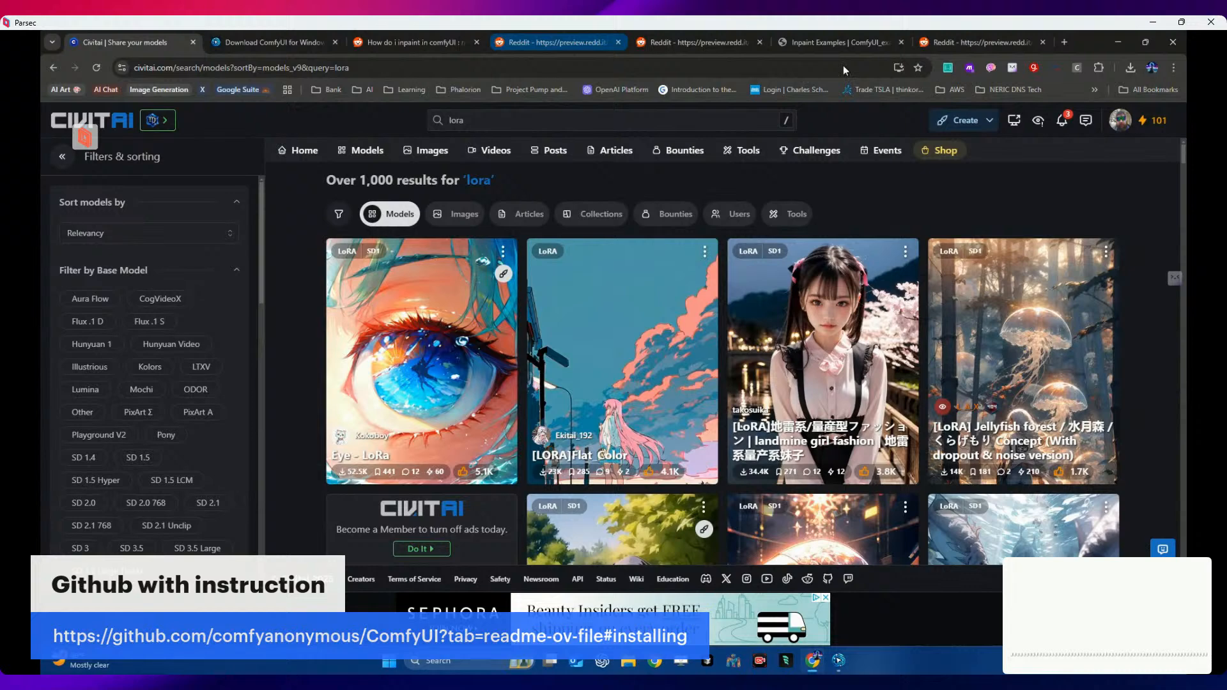
- Switch back to the Image Generation workflow in ComfyUI
{"action": "left_click", "coordinate": [839, 661]}
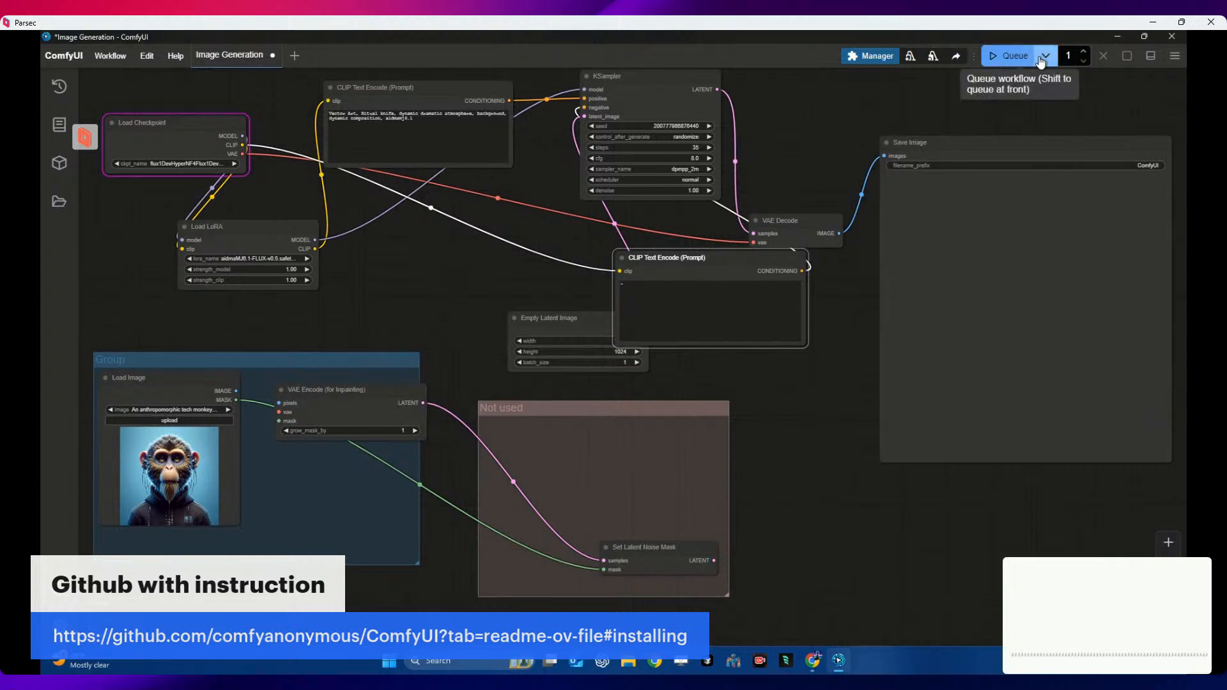
{"action": "left_click", "coordinate": [870, 57]}
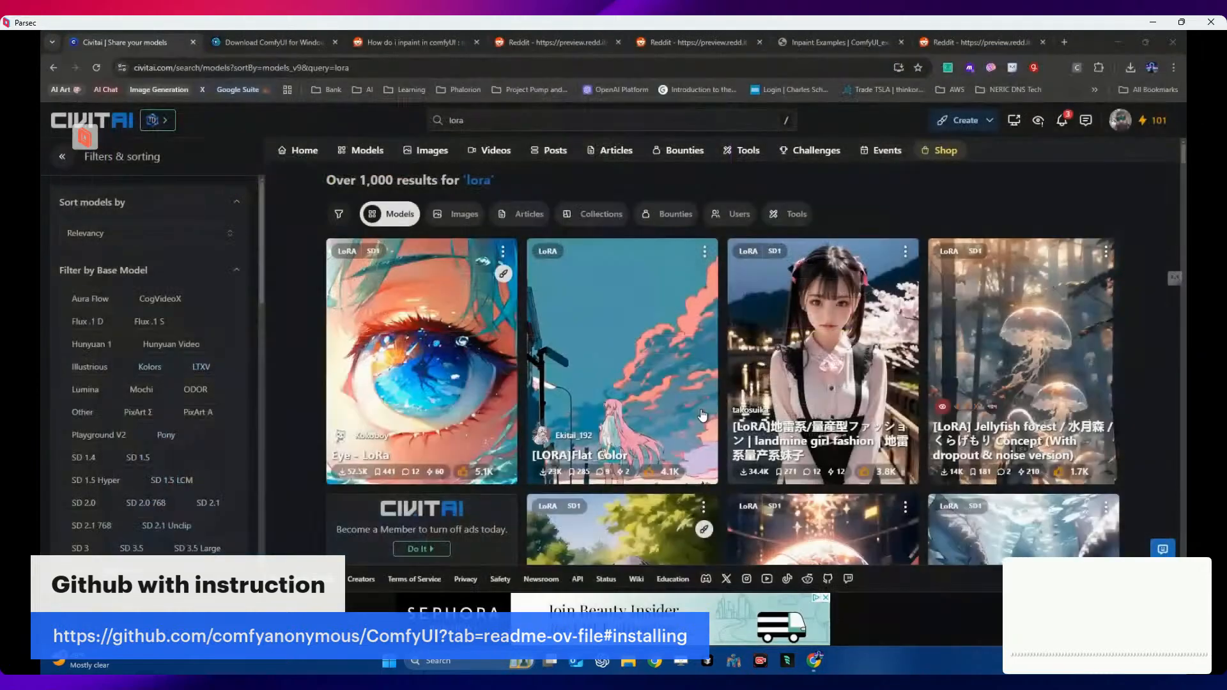
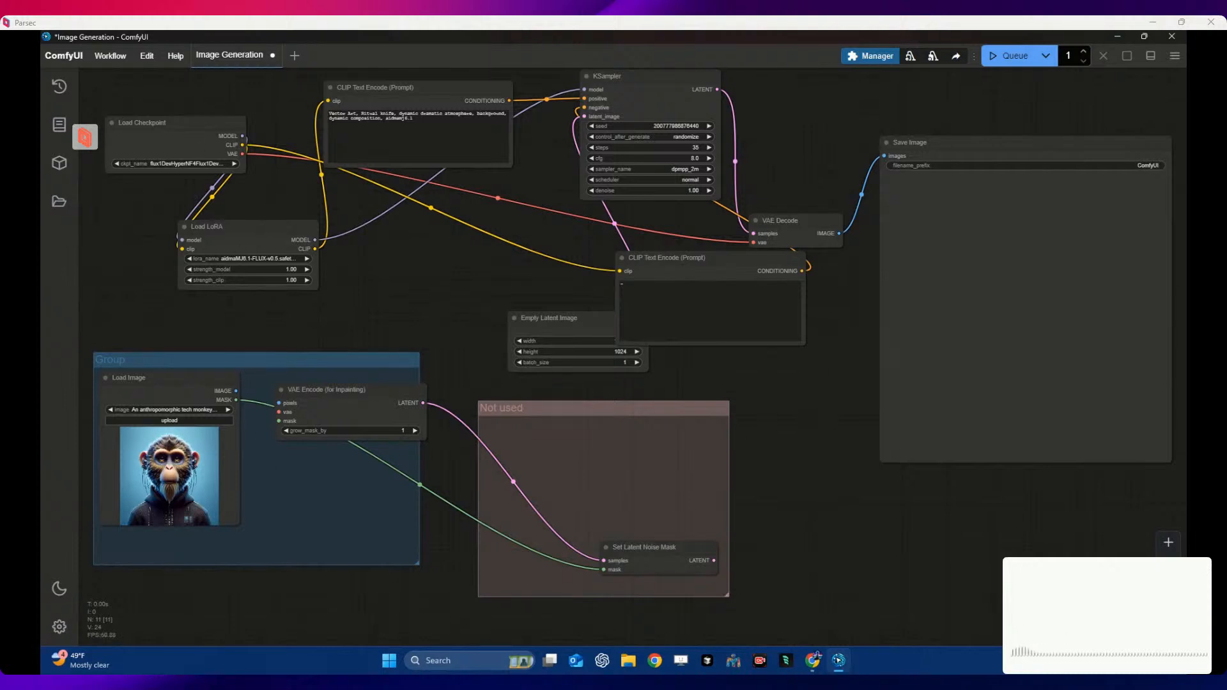
- Remove the Load LoRA node and connect the checkpoint's CLIP output directly to the positive prompt node
{"action": "right_click", "coordinate": [275, 226]}
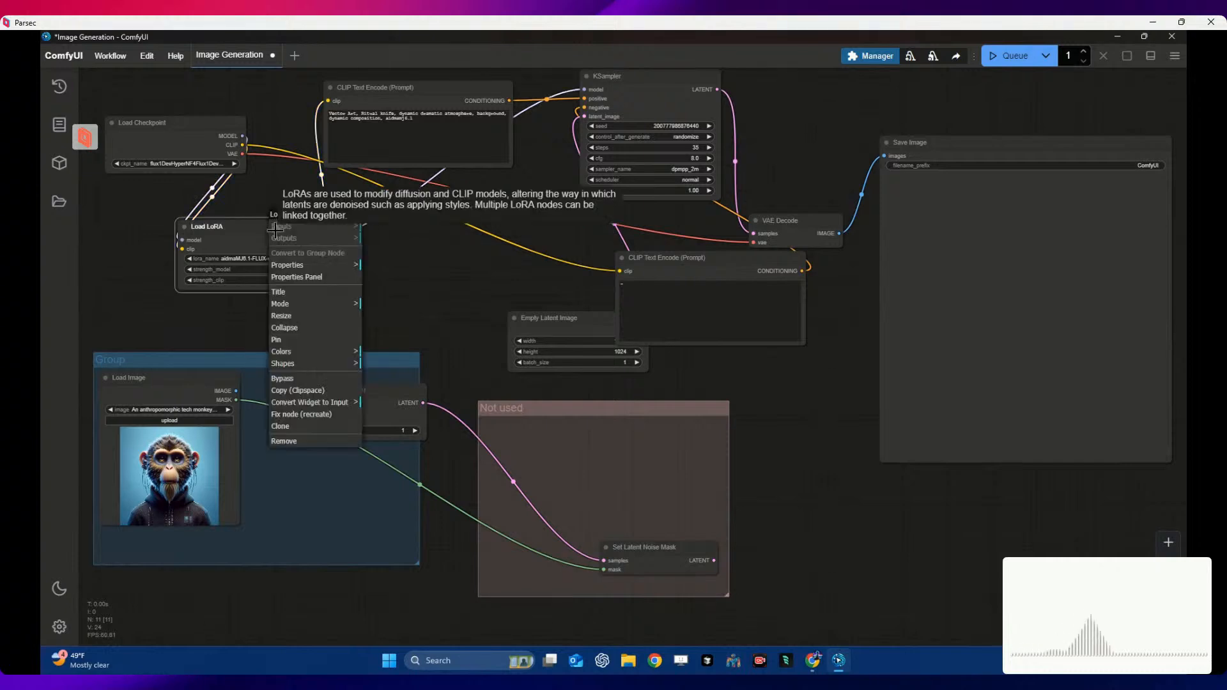
{"action": "left_click", "coordinate": [285, 441]}
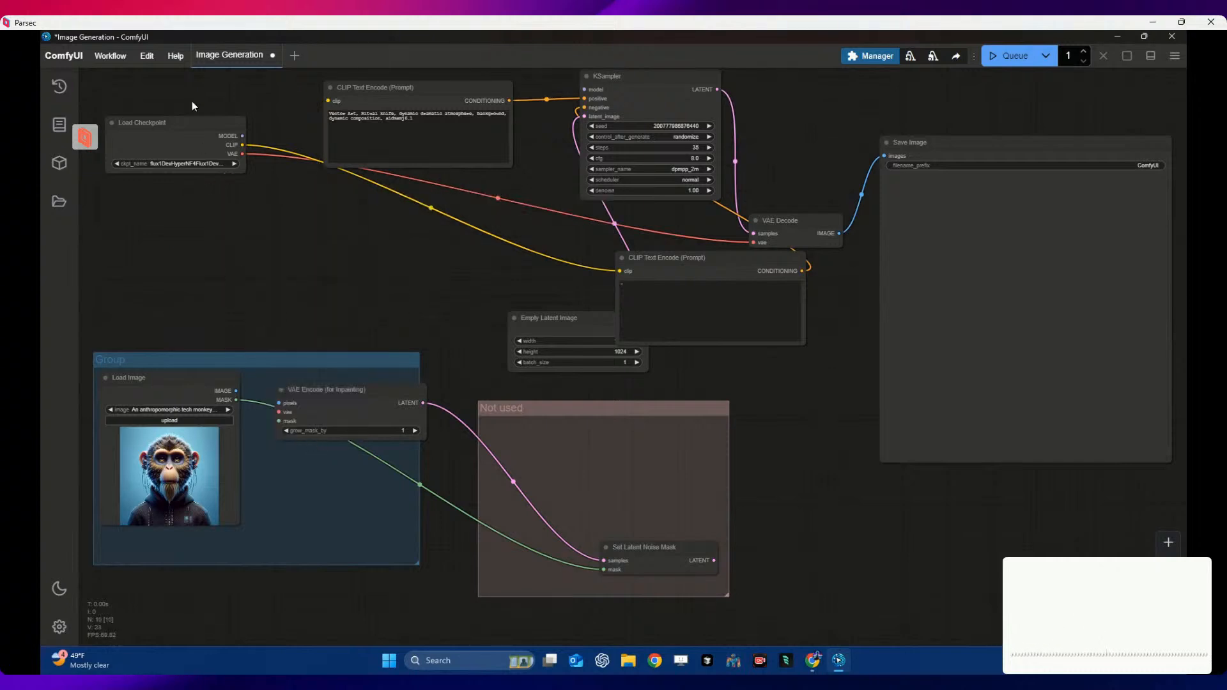
{"action": "left_click_drag", "start_coordinate": [208, 124], "coordinate": [327, 102]}
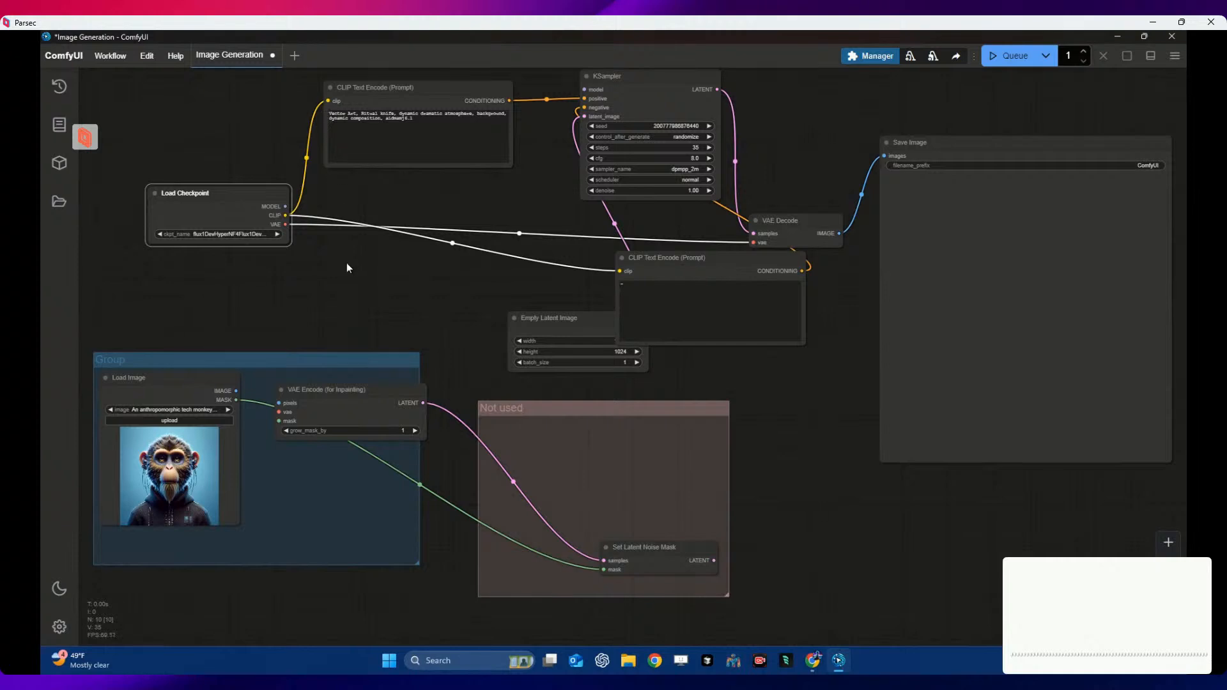
- Tidy the Load Checkpoint position, place the negative prompt node beneath the positive one, and clear the negative prompt text
{"action": "left_click_drag", "start_coordinate": [266, 201], "coordinate": [236, 170]}
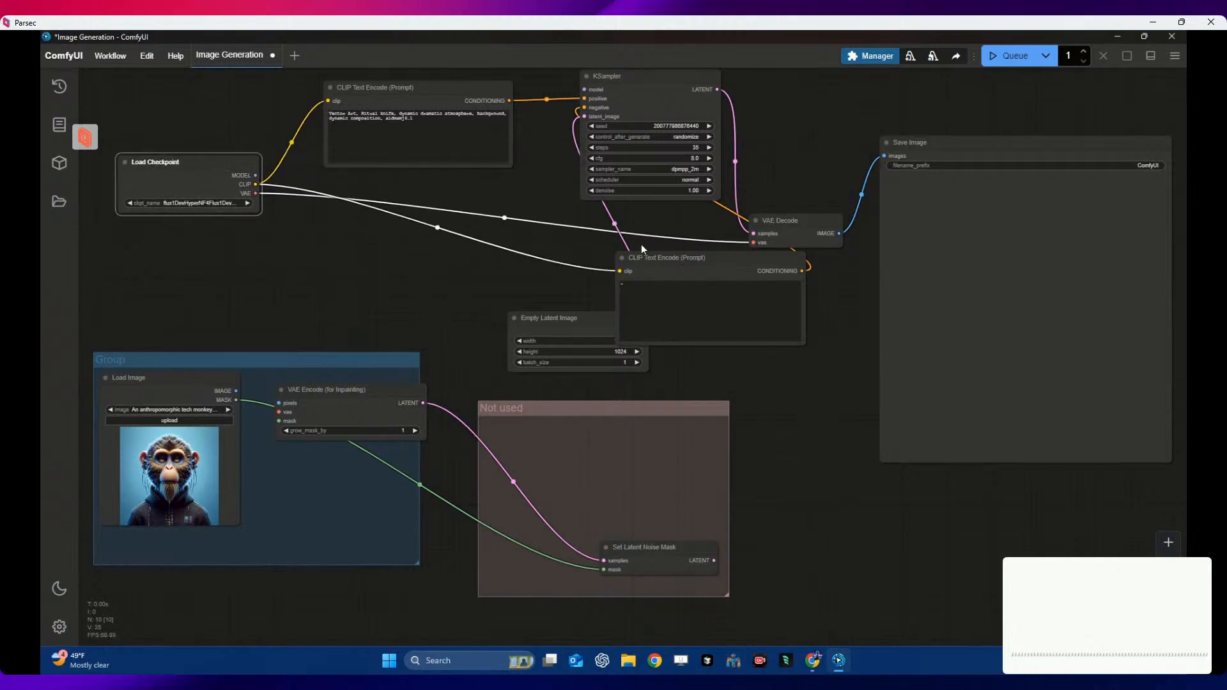
{"action": "left_click_drag", "start_coordinate": [670, 256], "coordinate": [373, 220]}
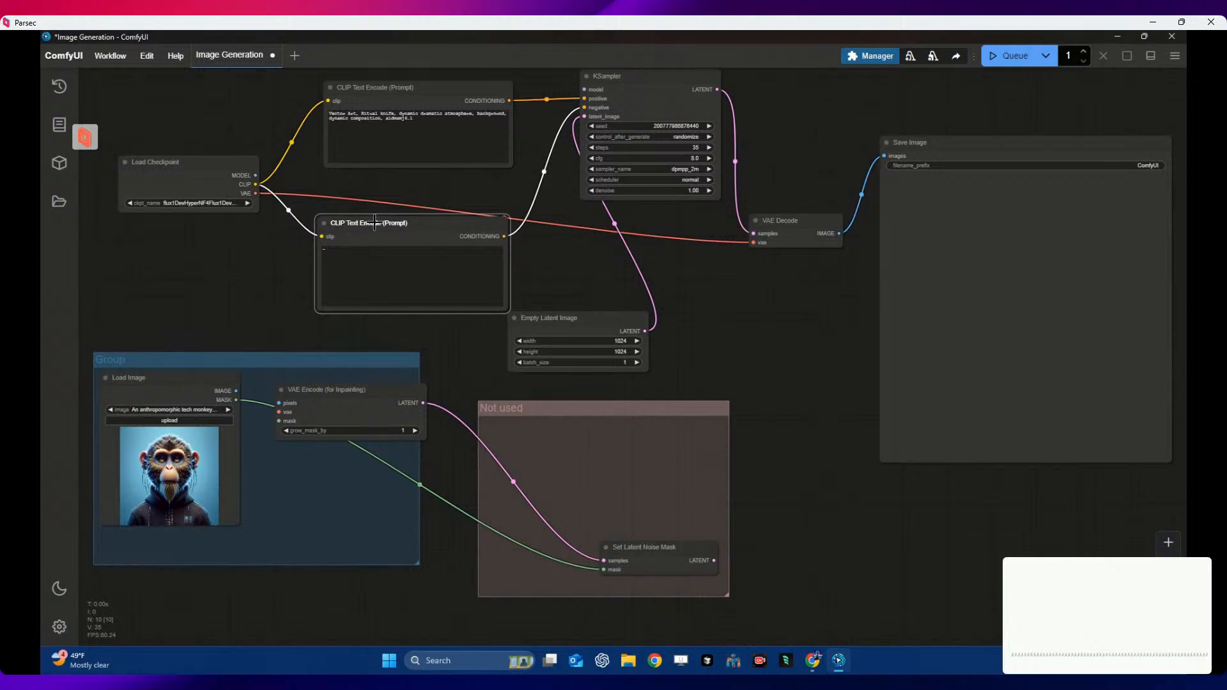
{"action": "left_click", "coordinate": [364, 268]}
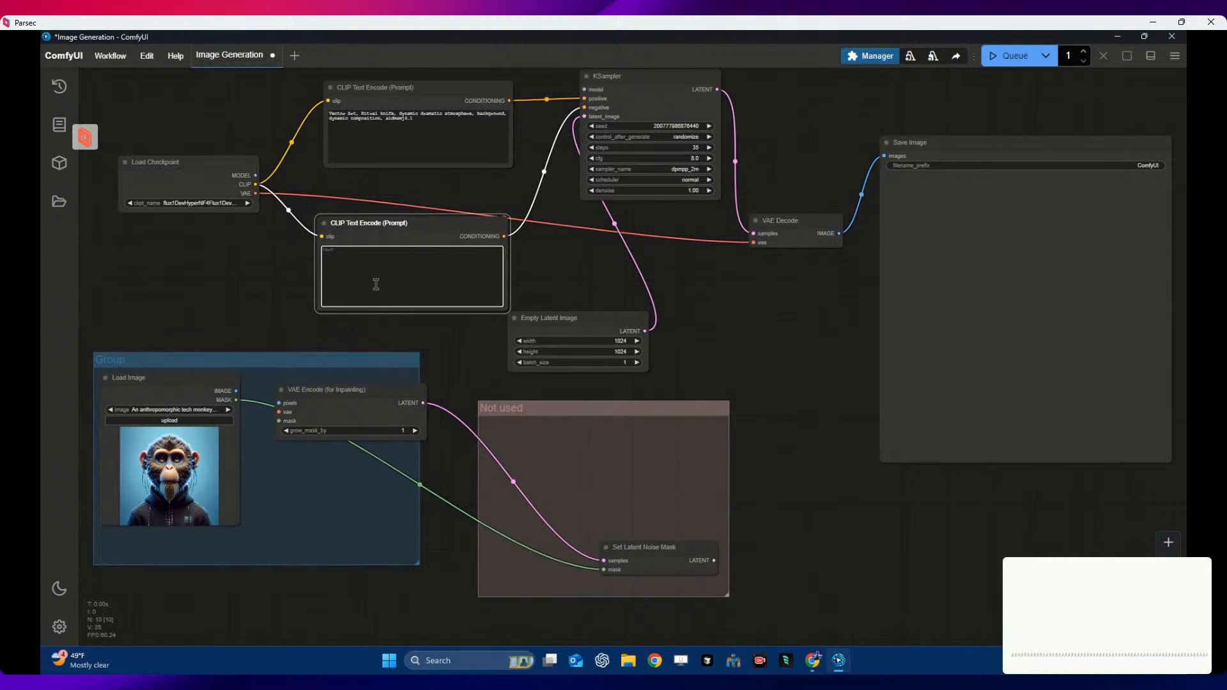
{"action": "left_click", "coordinate": [418, 133]}
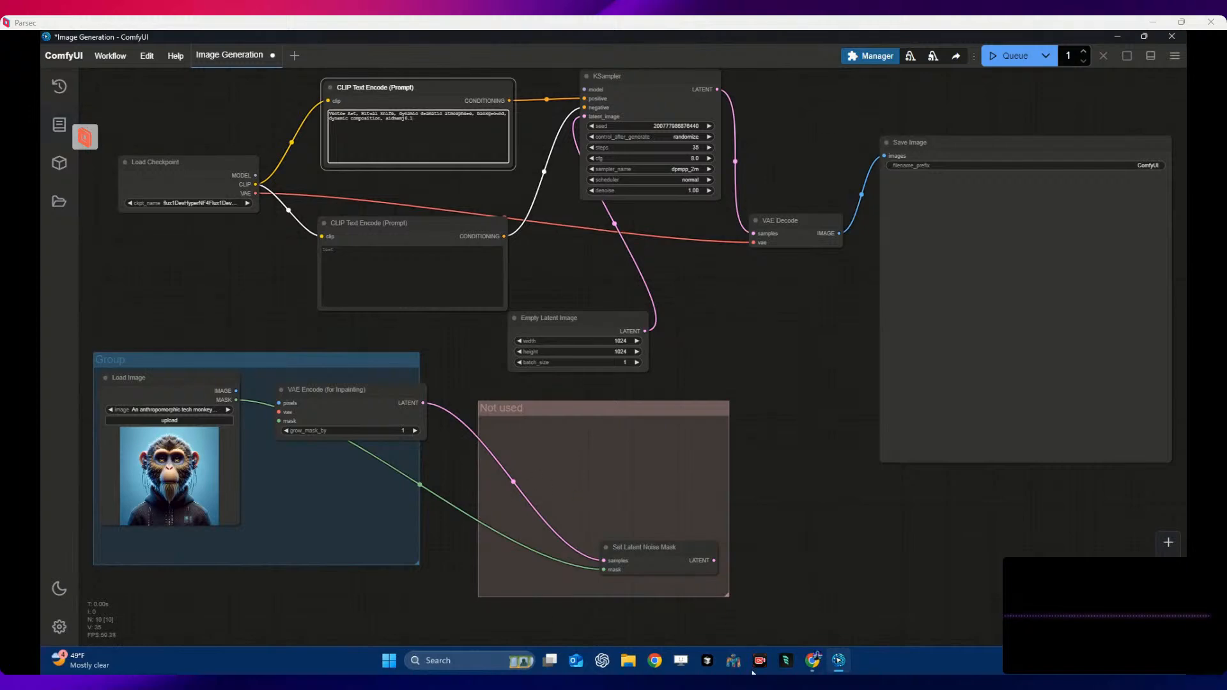
- Switch to the browser and open the Prompt Engineer GPT in ChatGPT
{"action": "left_click", "coordinate": [813, 664]}
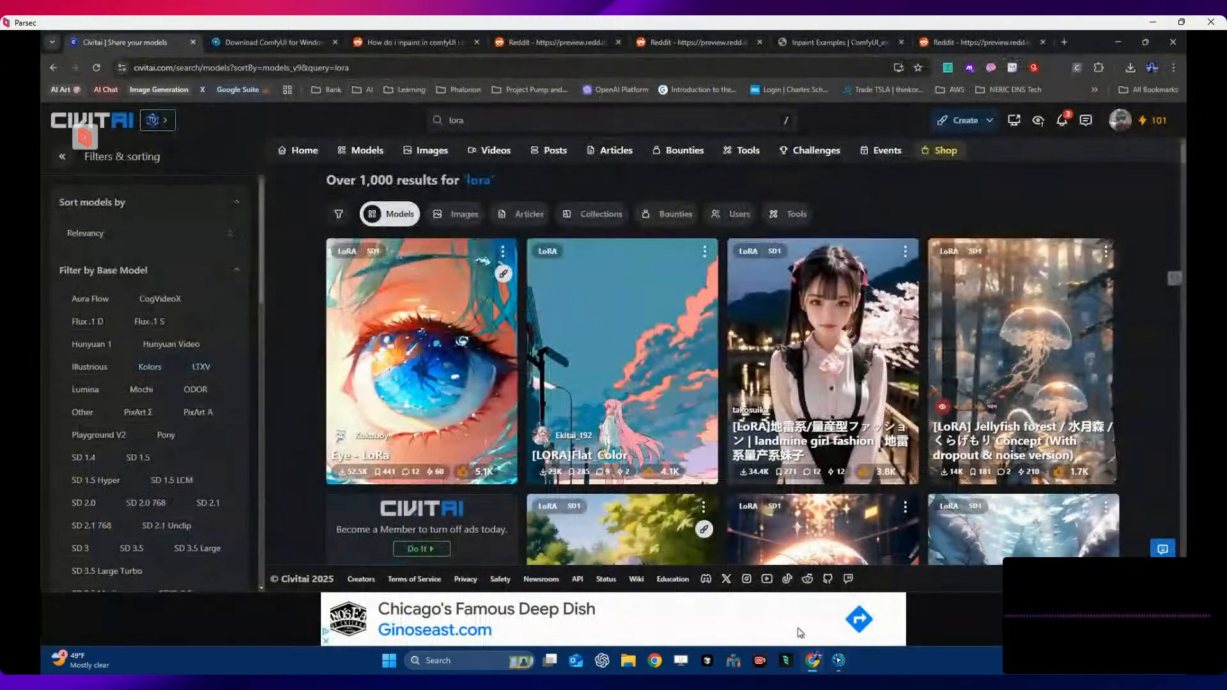
{"action": "left_click", "coordinate": [443, 43]}
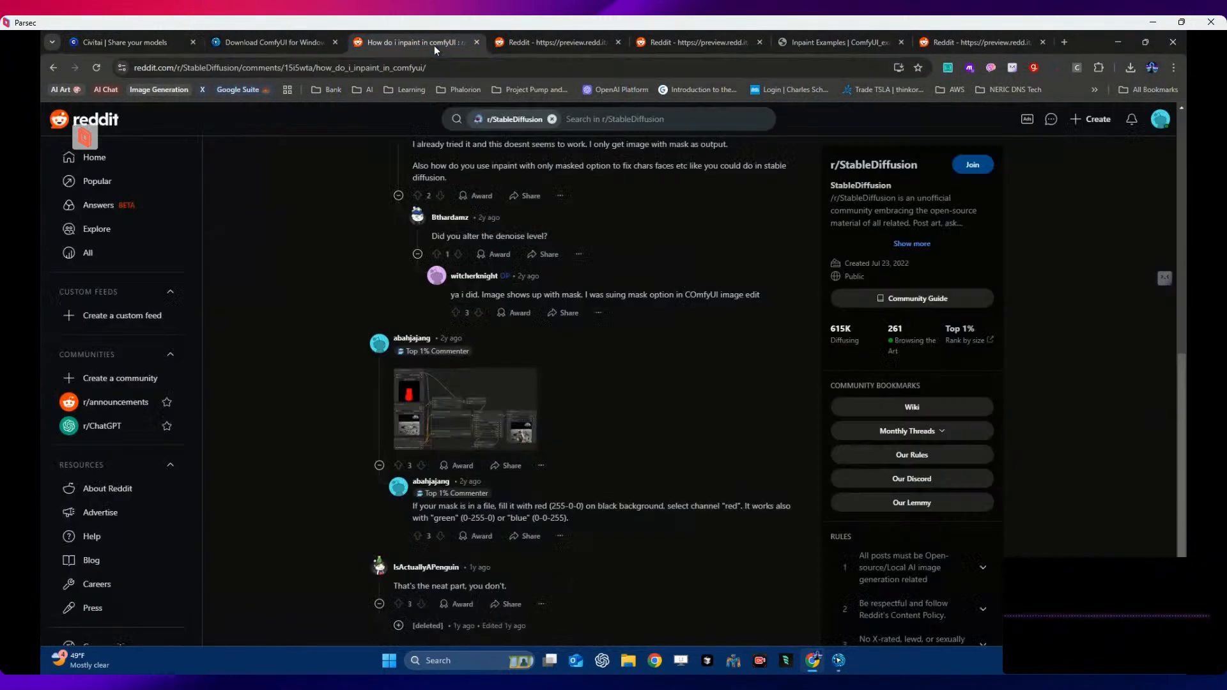
{"action": "left_click", "coordinate": [436, 68]}
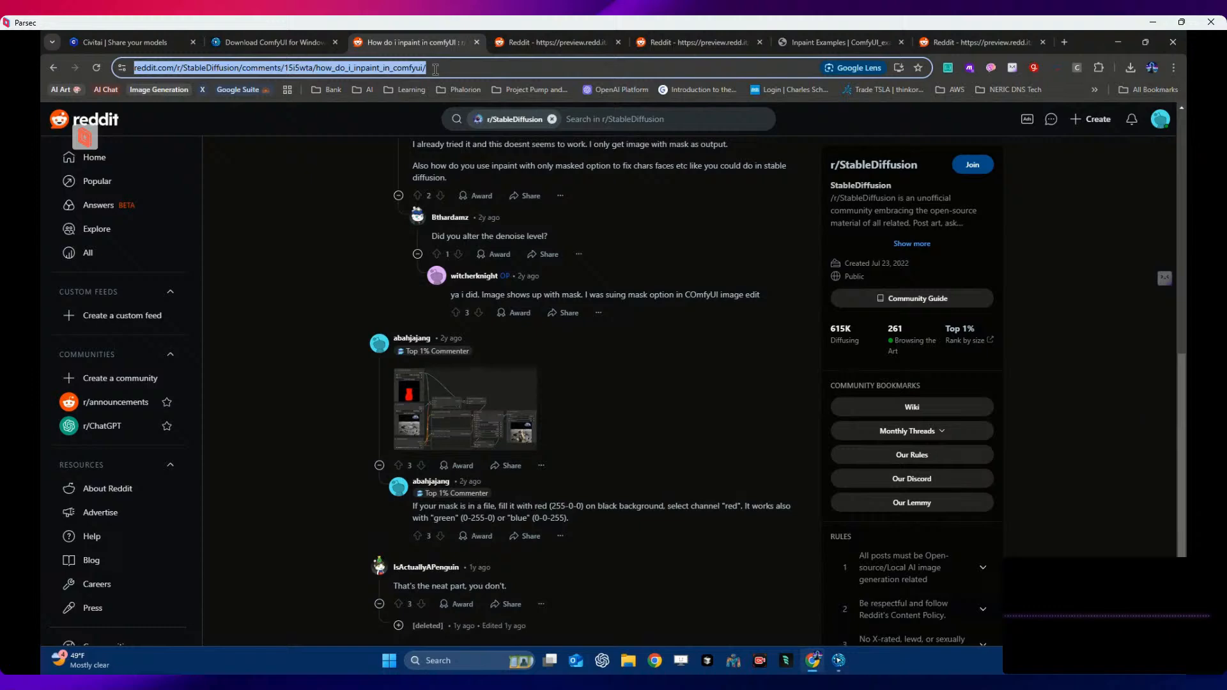
{"action": "type", "text": "prom"}
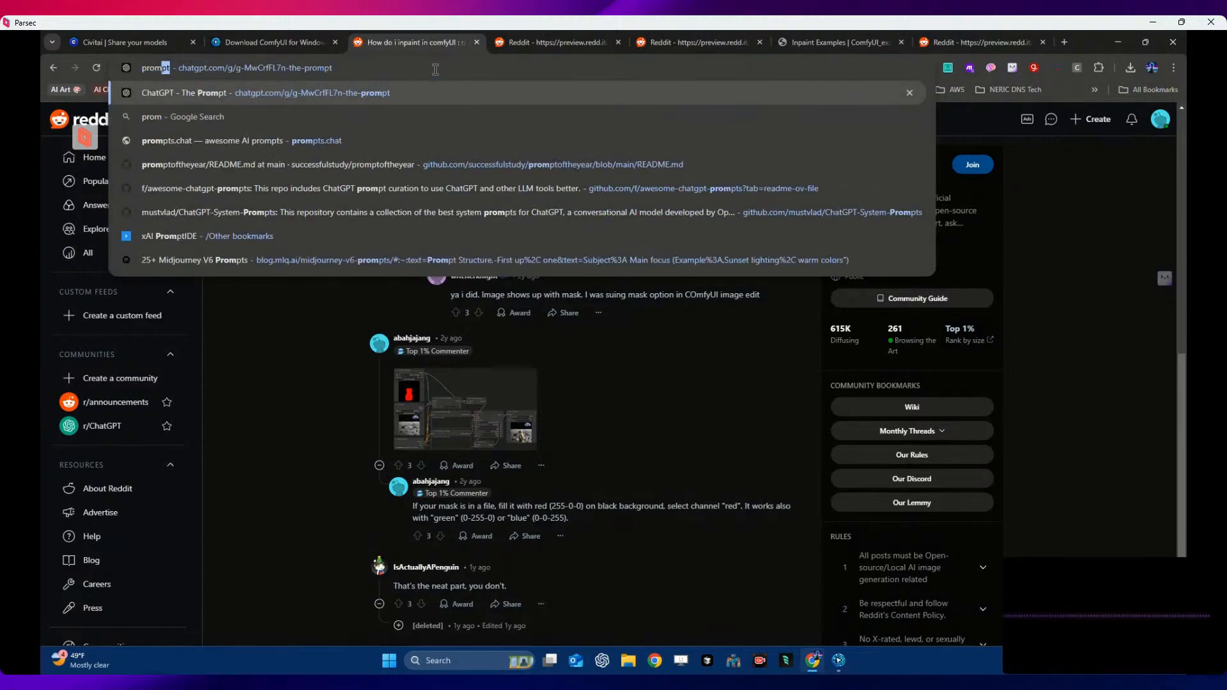
{"action": "type", "text": "pt en"}
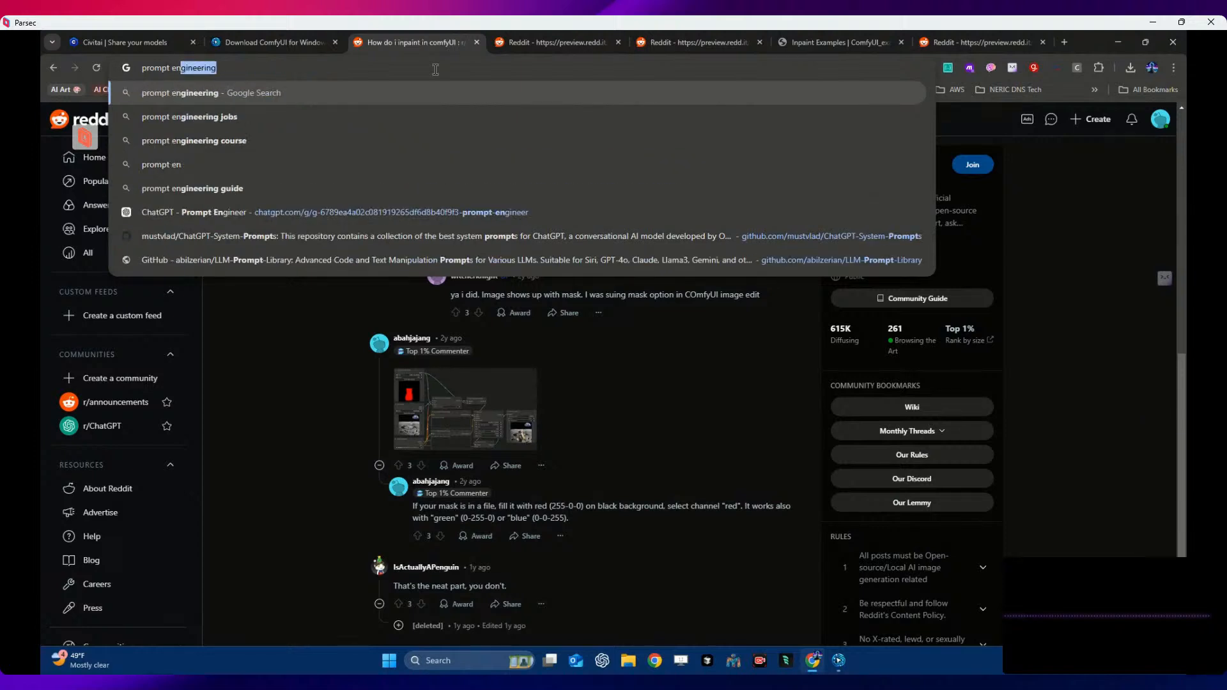
{"action": "left_click", "coordinate": [446, 216]}
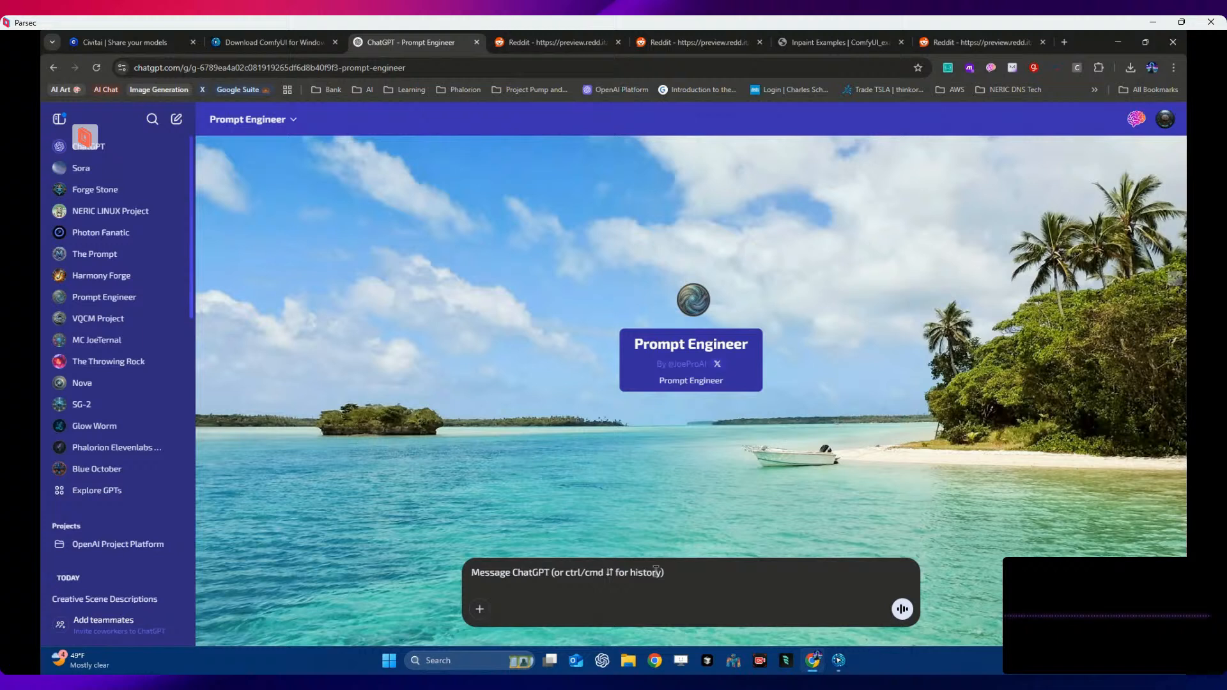
- Send the request "Make me an epic prompt for a rertro style sunset" to the Prompt Engineer GPT
{"action": "type", "text": "Make m"}
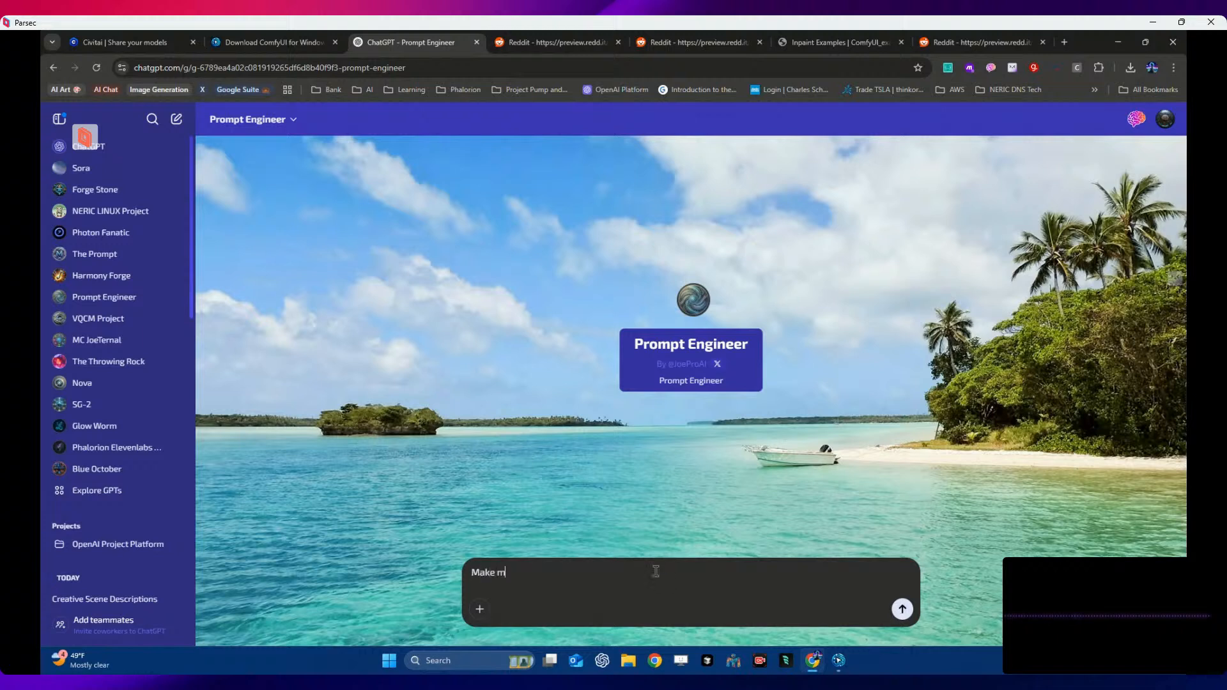
{"action": "type", "text": "e an epic prompt for"}
{"action": "type", "text": "a rertro style "}
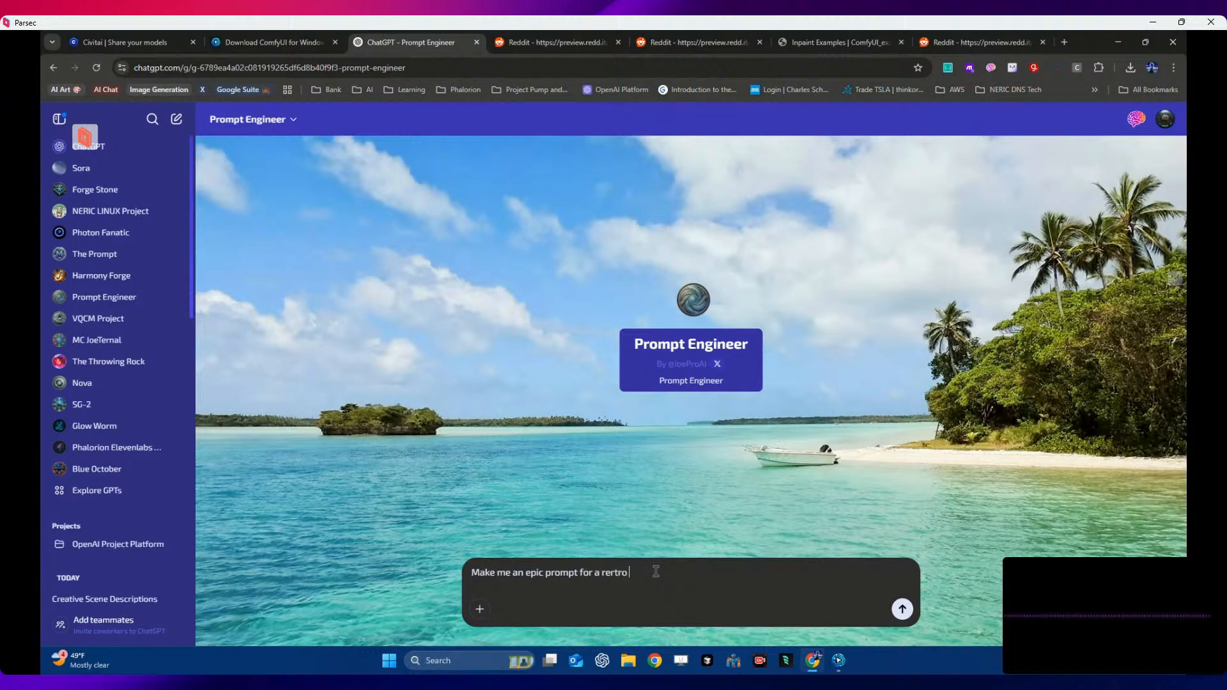
{"action": "type", "text": "sunset"}
{"action": "key", "text": "Return"}
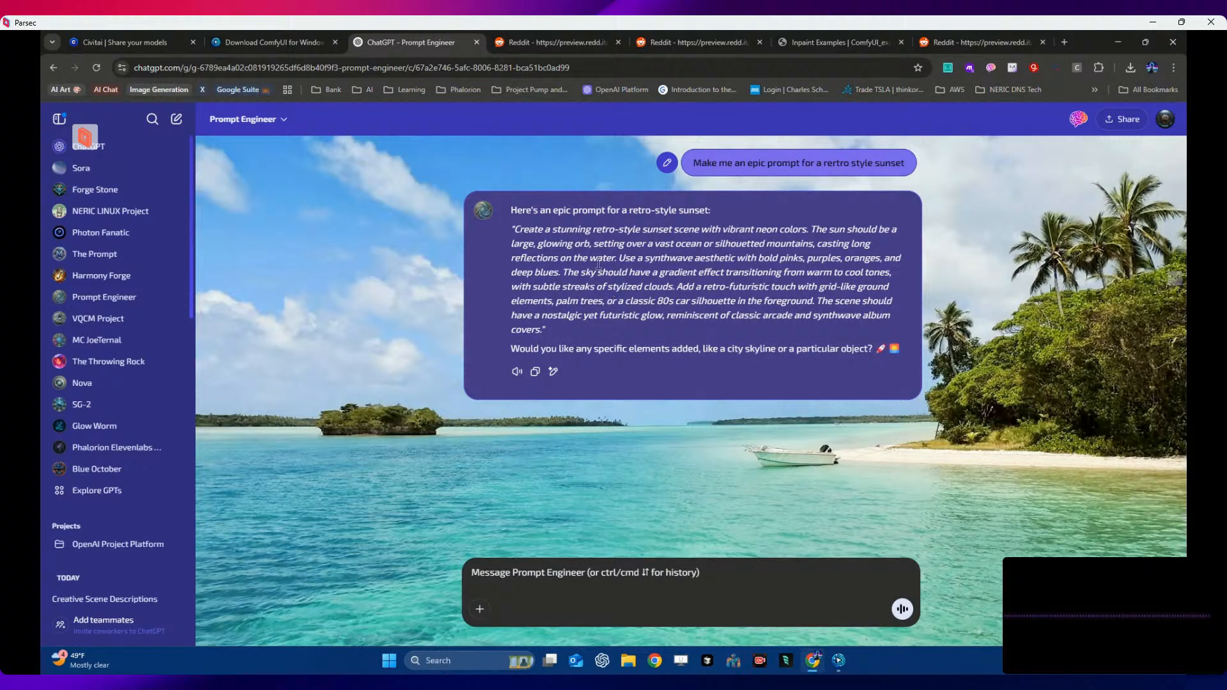
- Copy the generated retro sunset prompt and replace the positive prompt text in the ComfyUI workflow with it
{"action": "left_click_drag", "start_coordinate": [514, 229], "coordinate": [542, 331]}
{"action": "right_click", "coordinate": [537, 324]}
{"action": "left_click", "coordinate": [574, 345]}
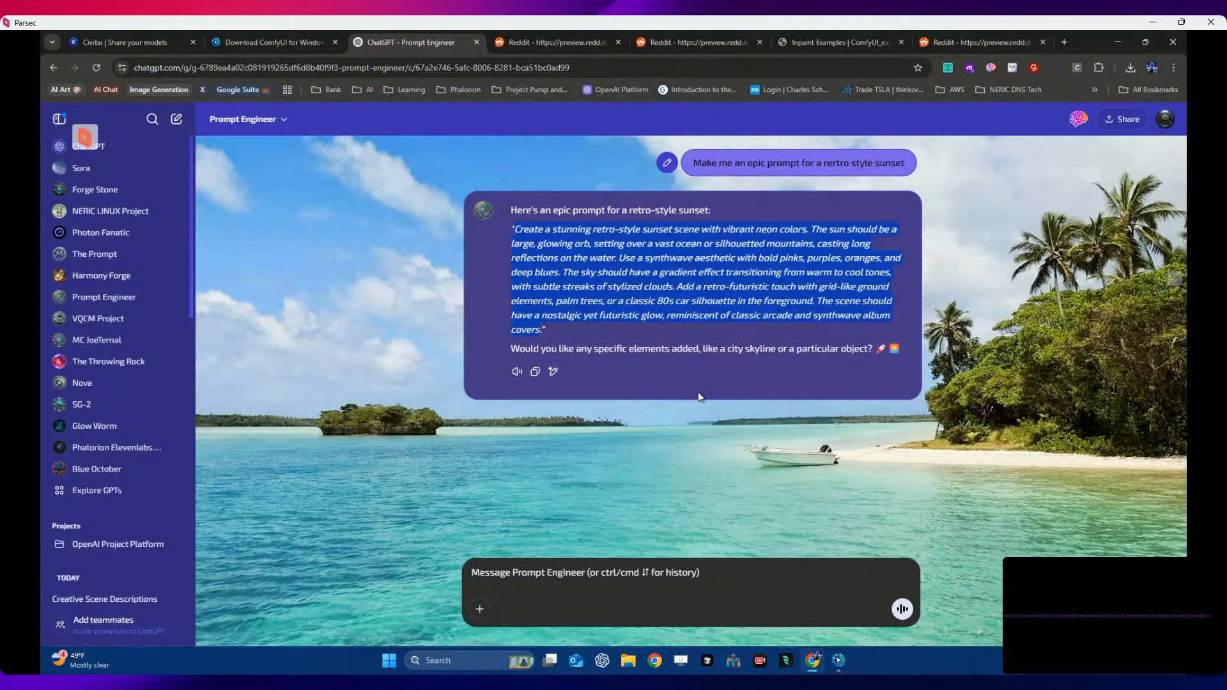
{"action": "left_click", "coordinate": [156, 44]}
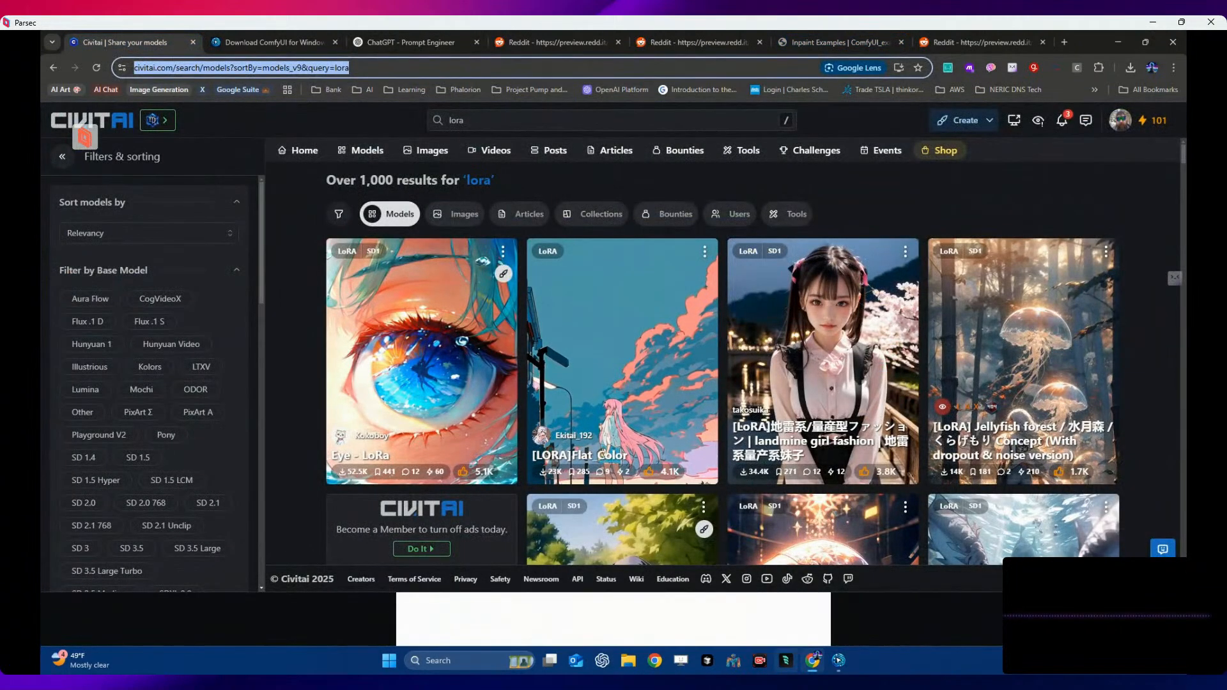
{"action": "left_click", "coordinate": [844, 668]}
{"action": "left_click_drag", "start_coordinate": [460, 128], "coordinate": [269, 91]}
{"action": "key", "text": "ctrl+v"}
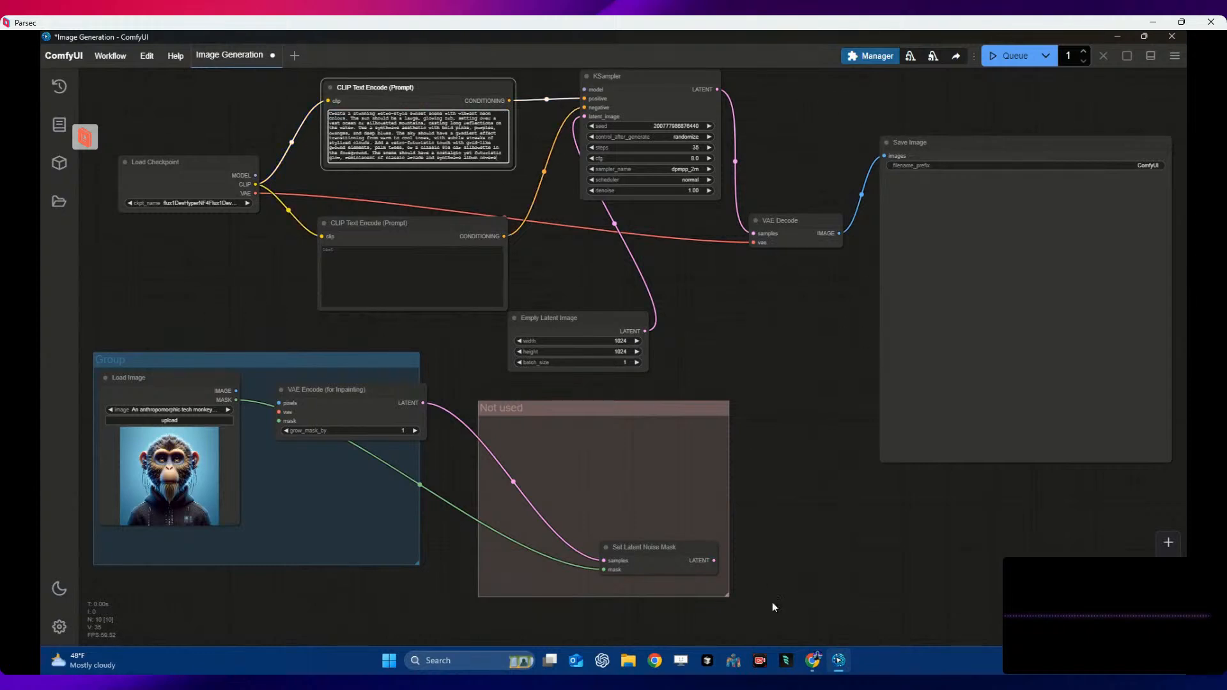
- Return to the Prompt Engineer chat in the browser and send the request "Negative prompt"
{"action": "left_click", "coordinate": [810, 665]}
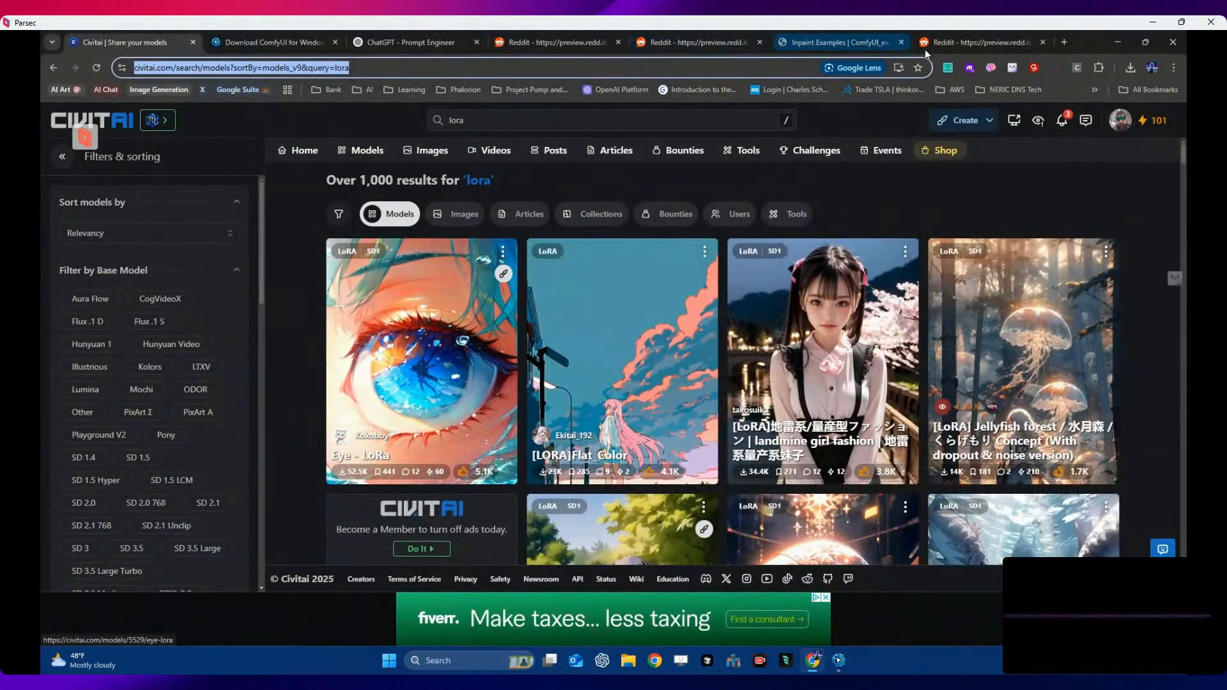
{"action": "left_click", "coordinate": [969, 41]}
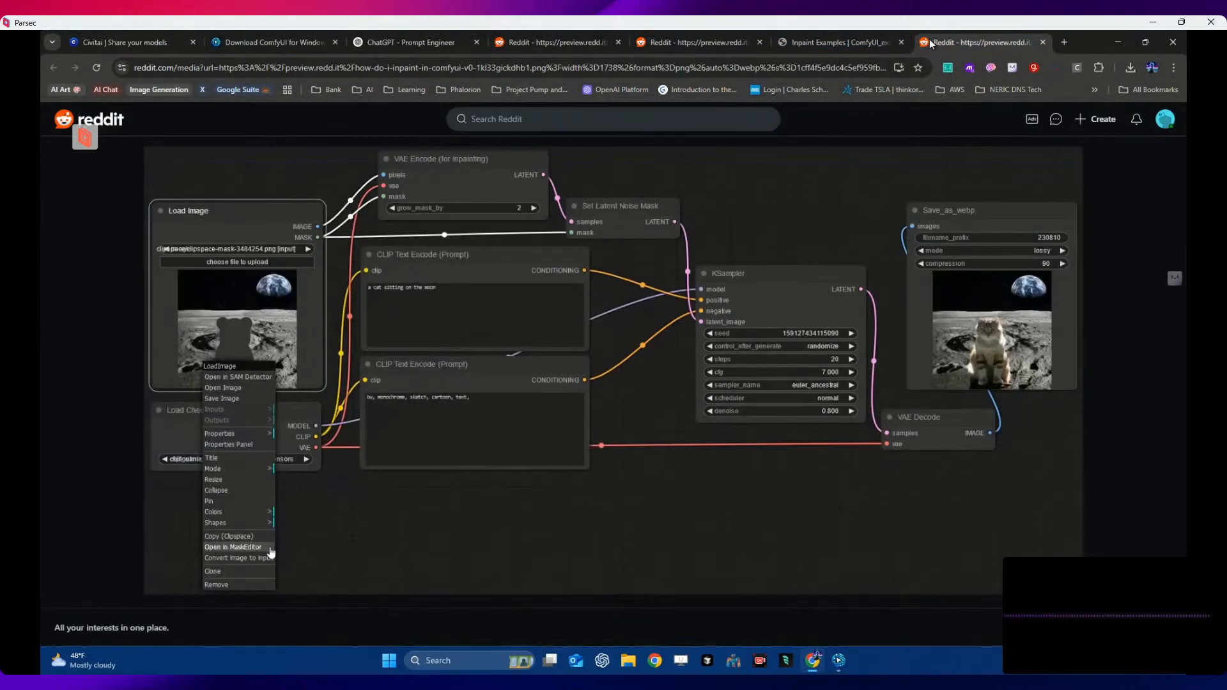
{"action": "left_click", "coordinate": [396, 43]}
{"action": "left_click", "coordinate": [631, 565]}
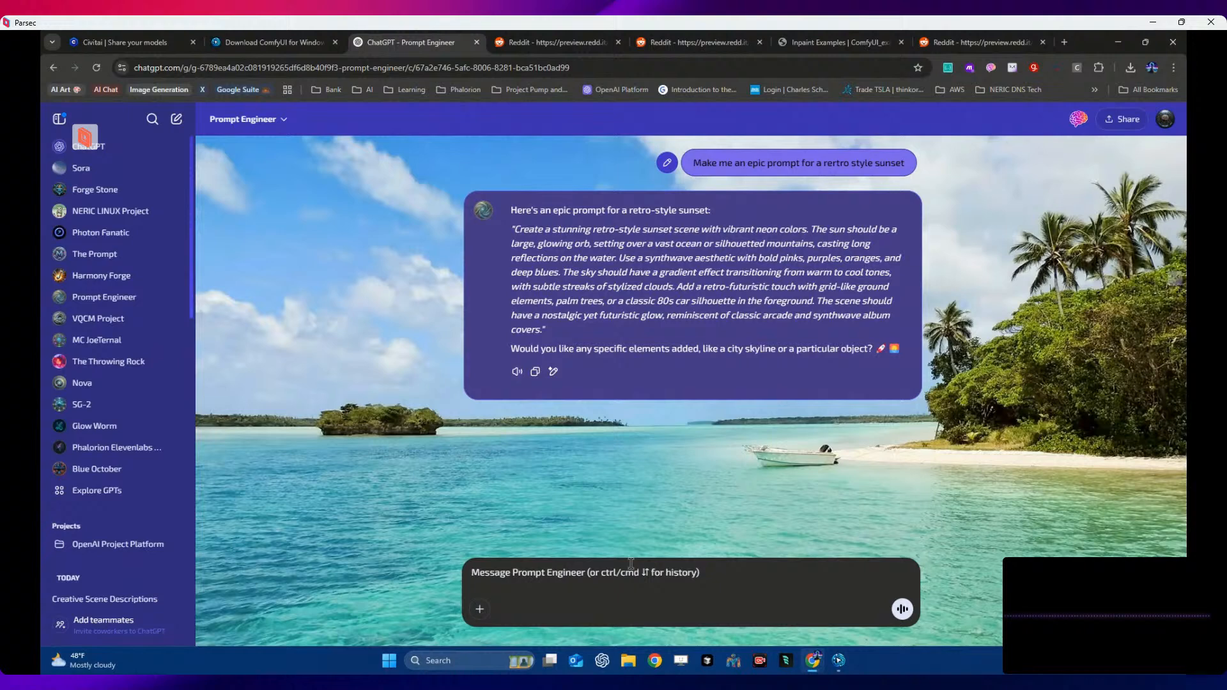
{"action": "type", "text": "Nega"}
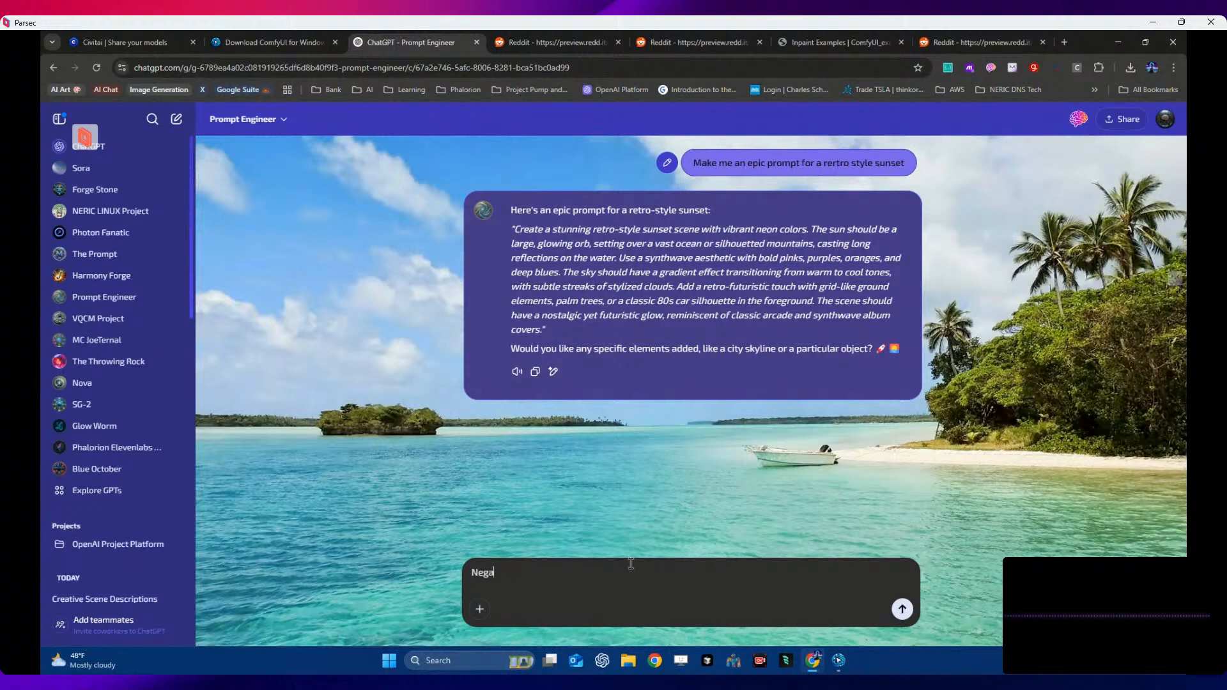
{"action": "type", "text": "tive prompt"}
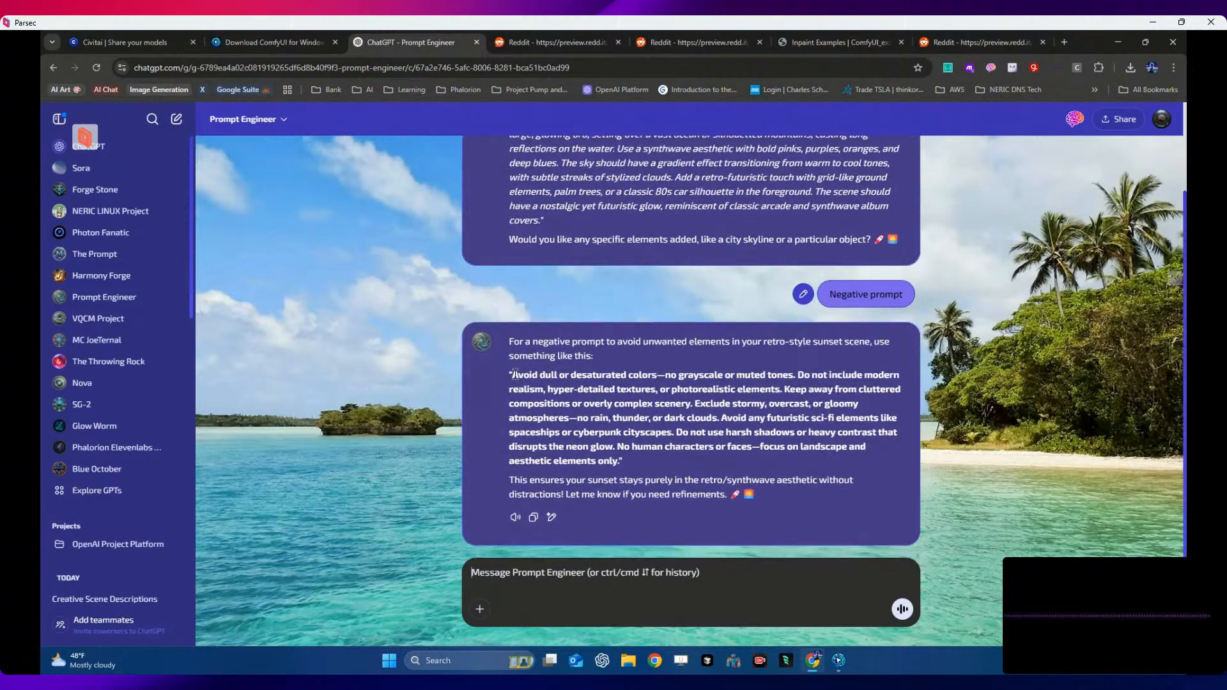
- Copy the quoted negative prompt from the reply and paste it into the negative prompt node in ComfyUI
{"action": "left_click_drag", "start_coordinate": [514, 375], "coordinate": [622, 461]}
{"action": "right_click", "coordinate": [616, 462]}
{"action": "left_click", "coordinate": [644, 474]}
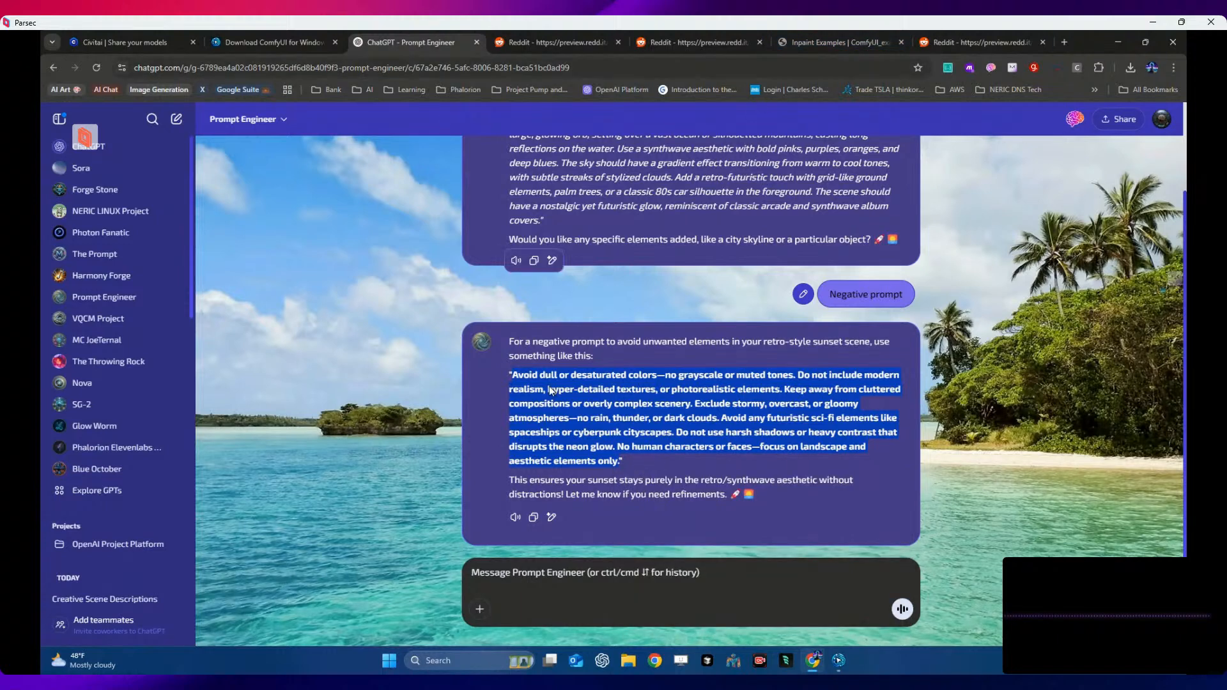
{"action": "left_click", "coordinate": [836, 662]}
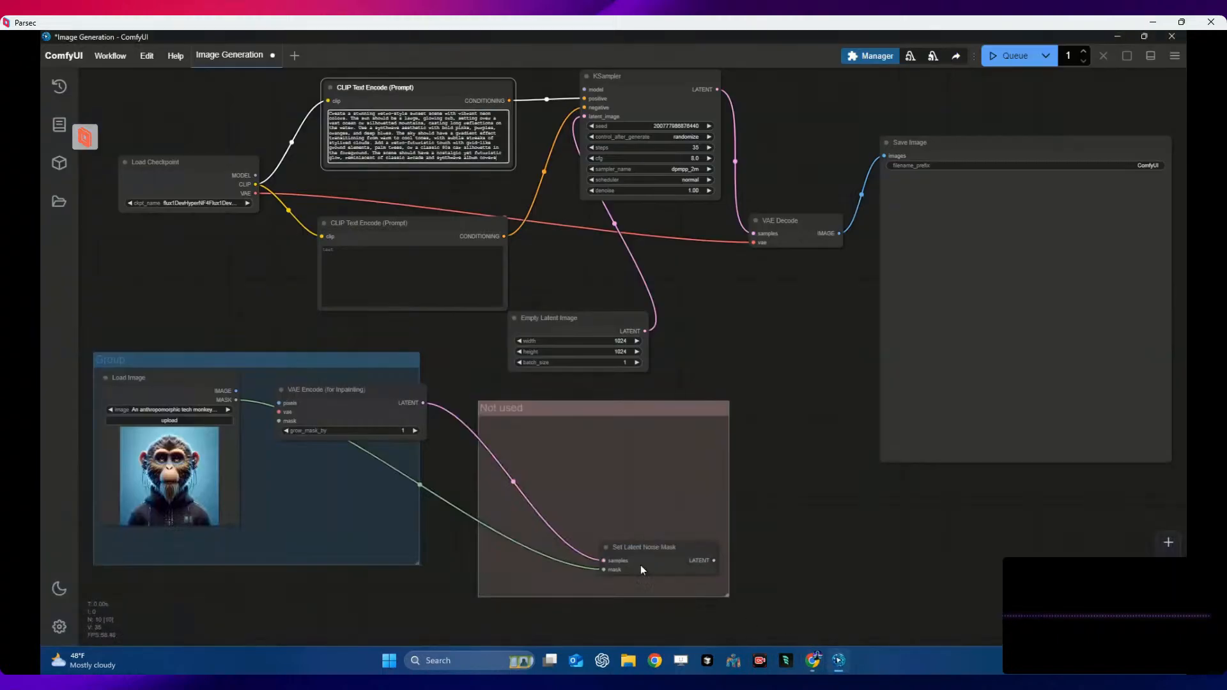
{"action": "left_click", "coordinate": [410, 260]}
{"action": "key", "text": "ctrl+v"}
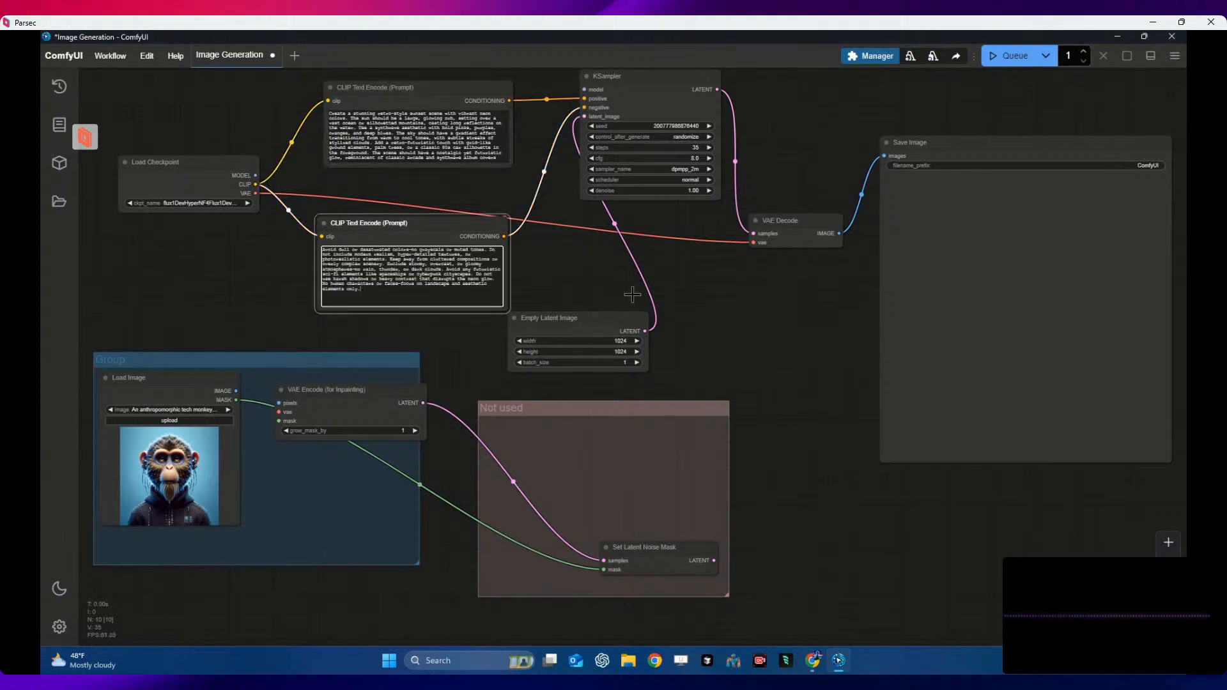
- Queue the workflow, connect the checkpoint's MODEL output to the KSampler's model input, and queue it again
{"action": "left_click", "coordinate": [1001, 61]}
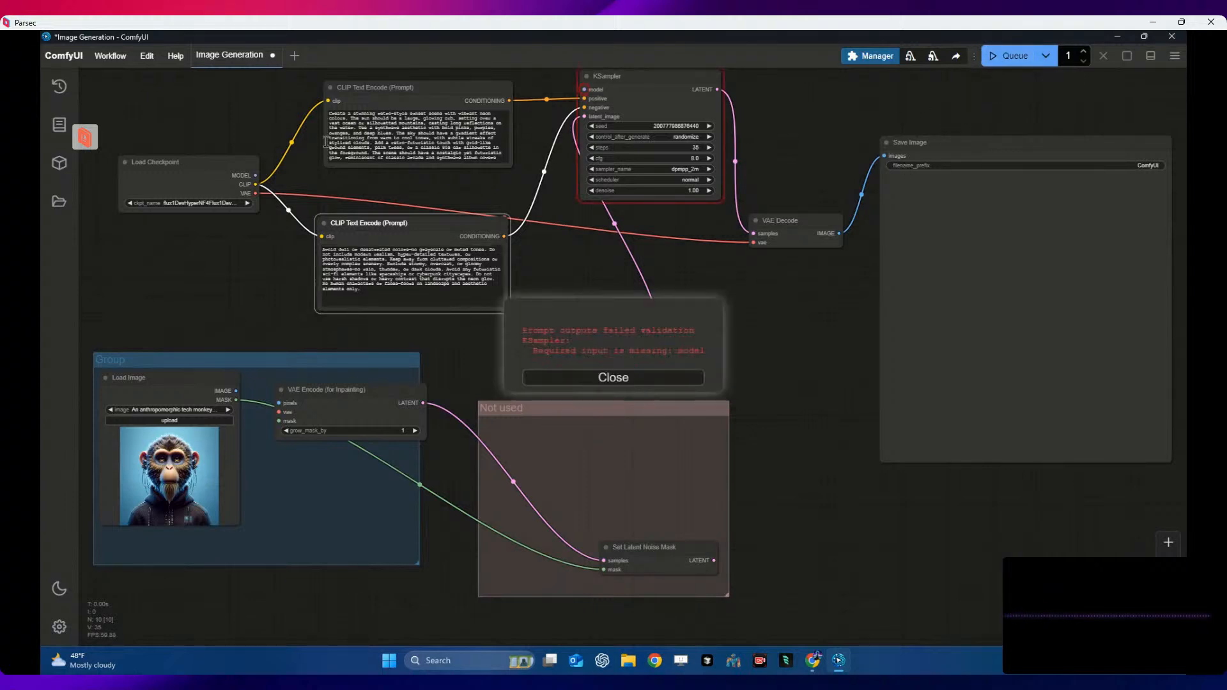
{"action": "left_click_drag", "start_coordinate": [248, 170], "coordinate": [587, 89]}
{"action": "left_click", "coordinate": [611, 377]}
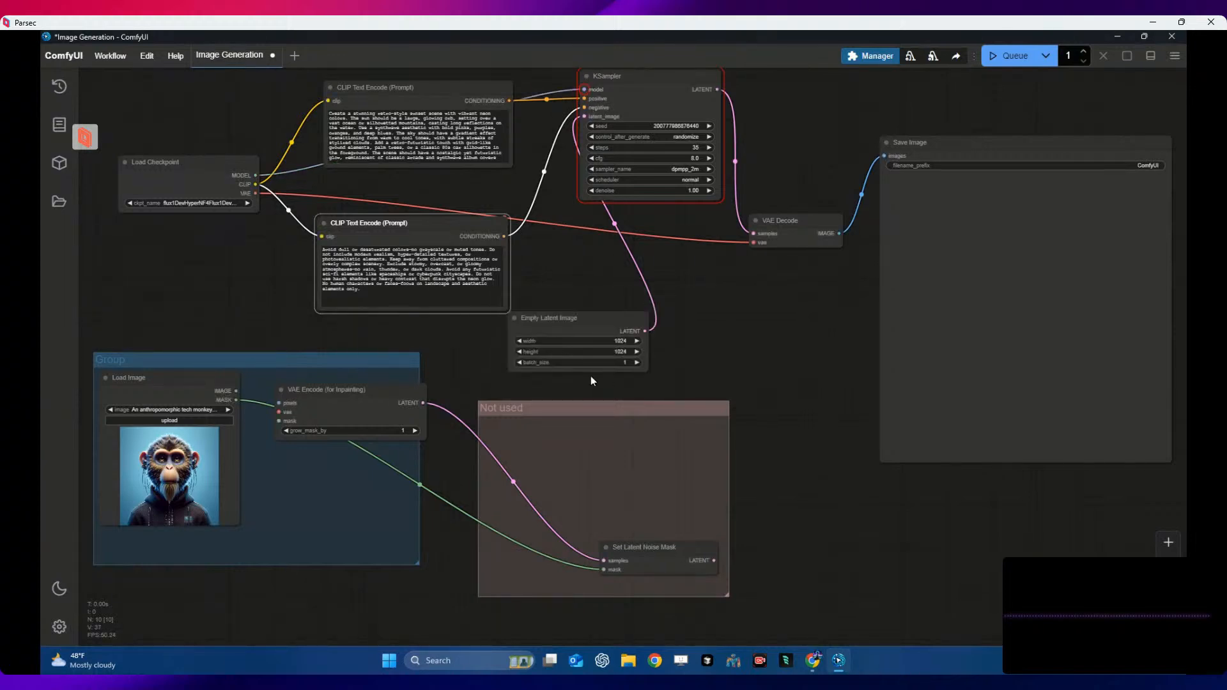
{"action": "left_click", "coordinate": [1001, 64]}
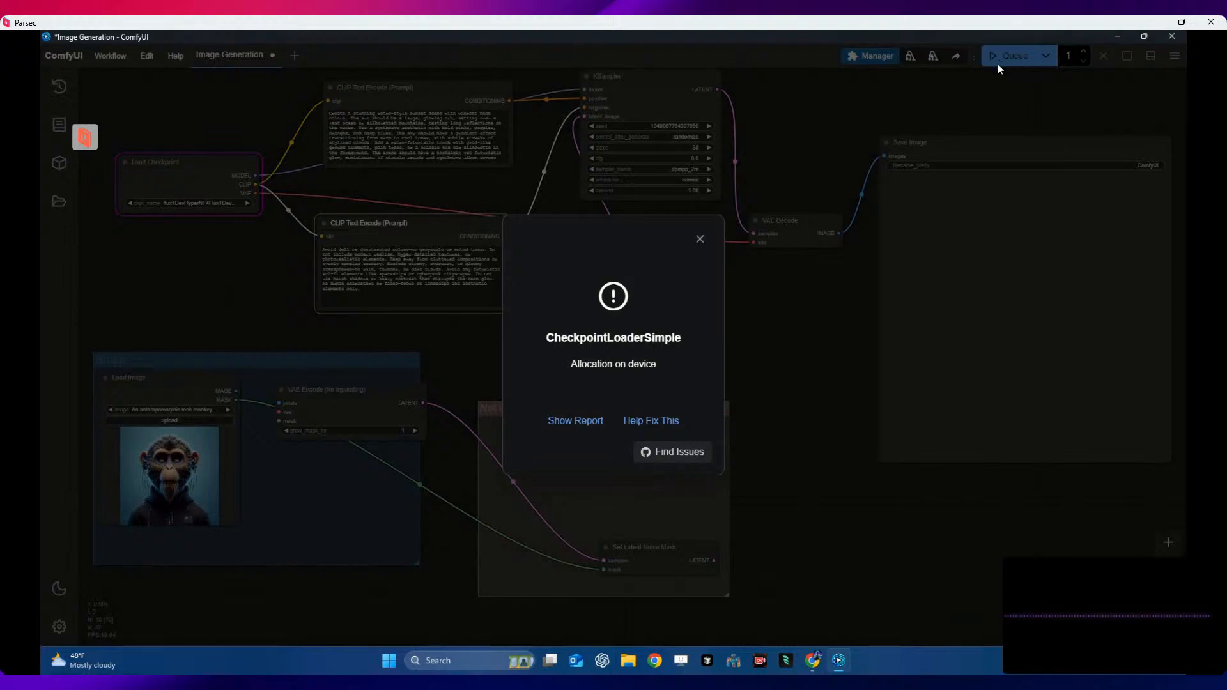
{"action": "left_click", "coordinate": [701, 240]}
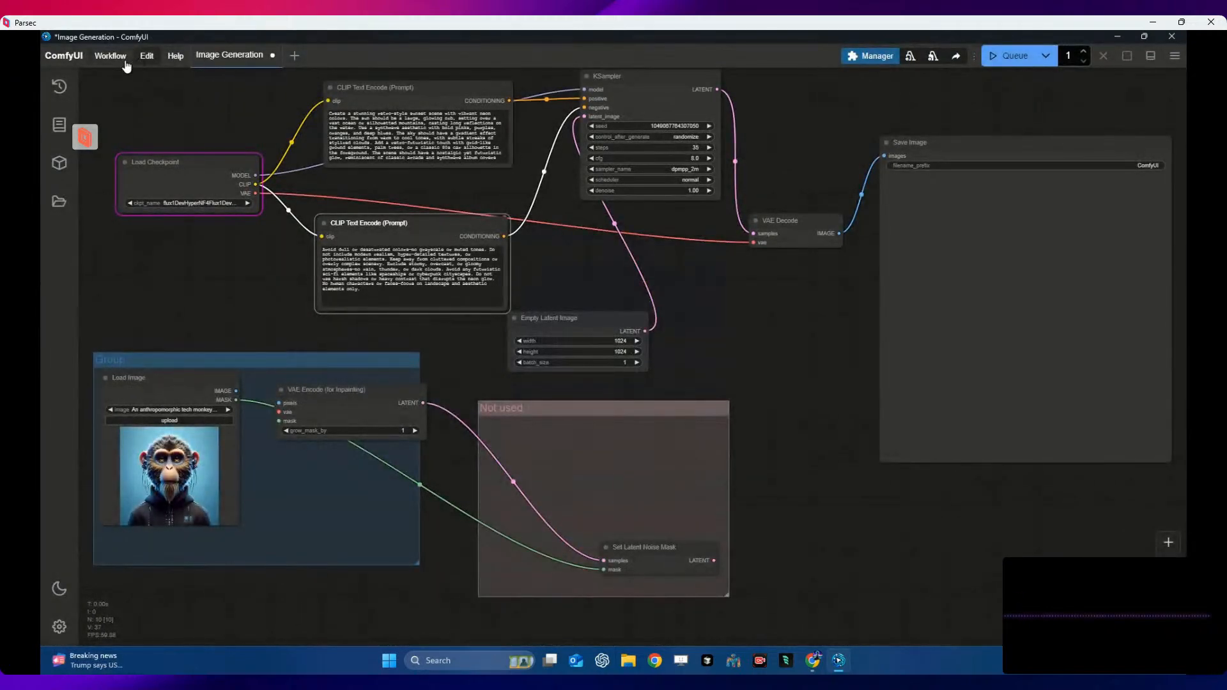
- Load the Flux Schnell workflow template and set its checkpoint to flux1DevHyperNF4Flux1DevBNB_flux1DevHyperNF4.safetensors
{"action": "left_click", "coordinate": [131, 61]}
{"action": "mouse_move", "coordinate": [139, 64]}
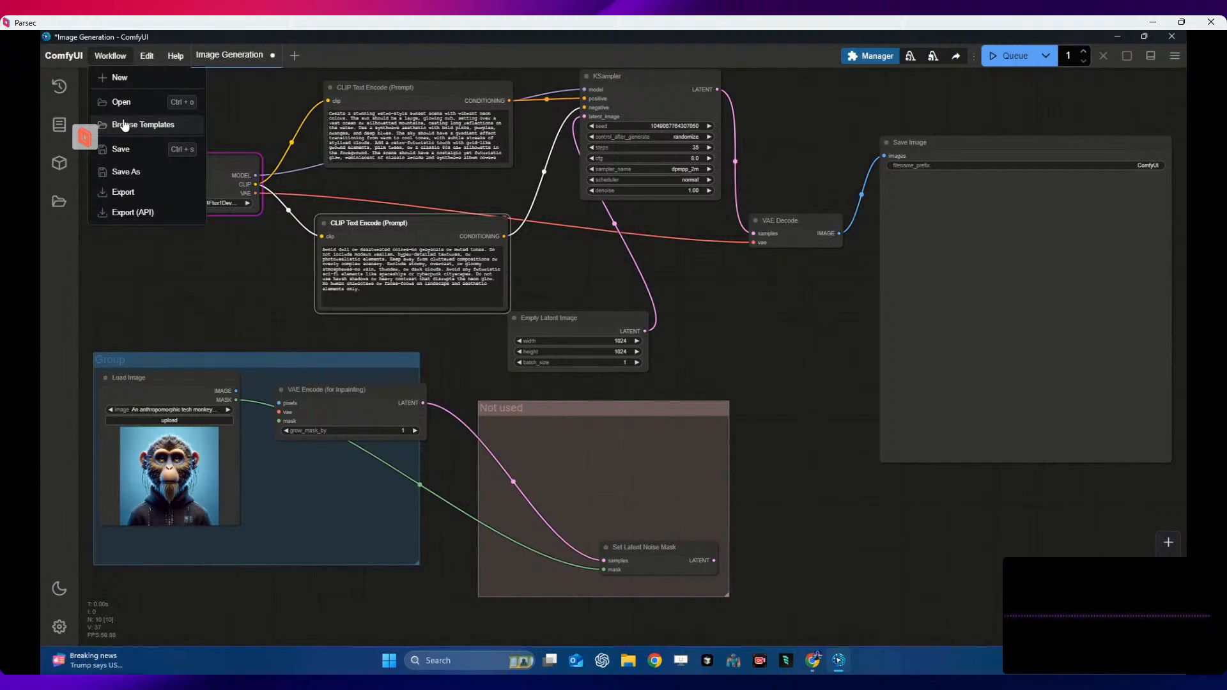
{"action": "left_click", "coordinate": [125, 126]}
{"action": "left_click", "coordinate": [911, 329]}
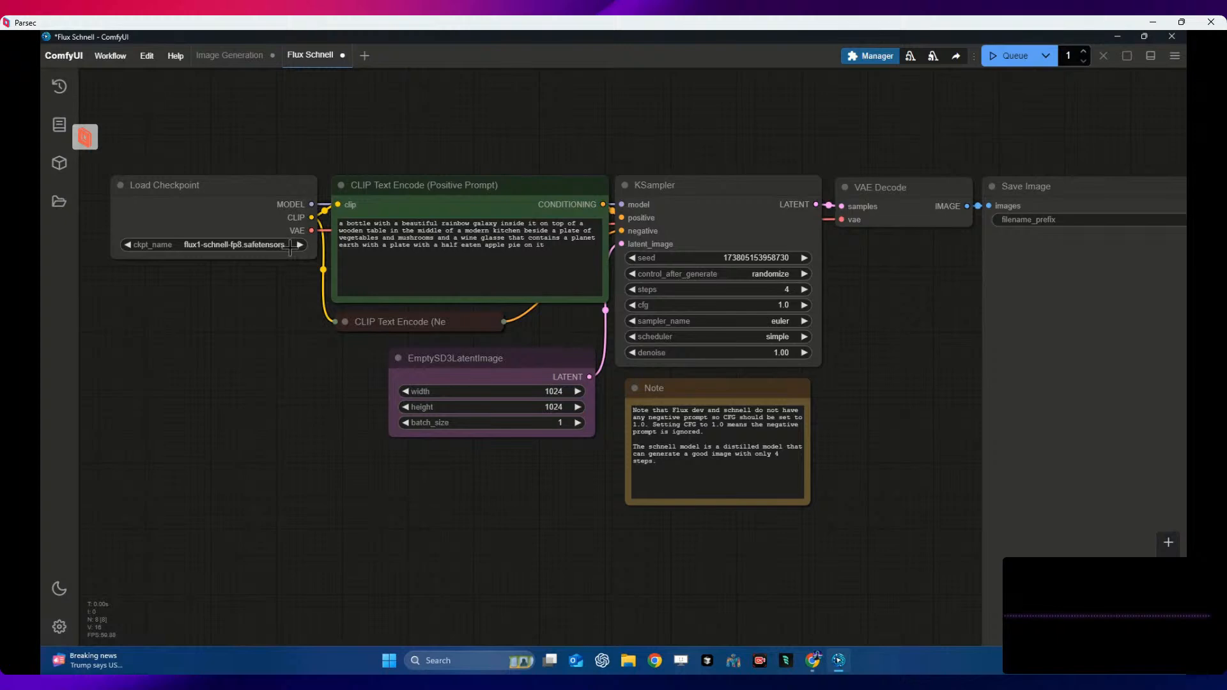
{"action": "left_click", "coordinate": [275, 245]}
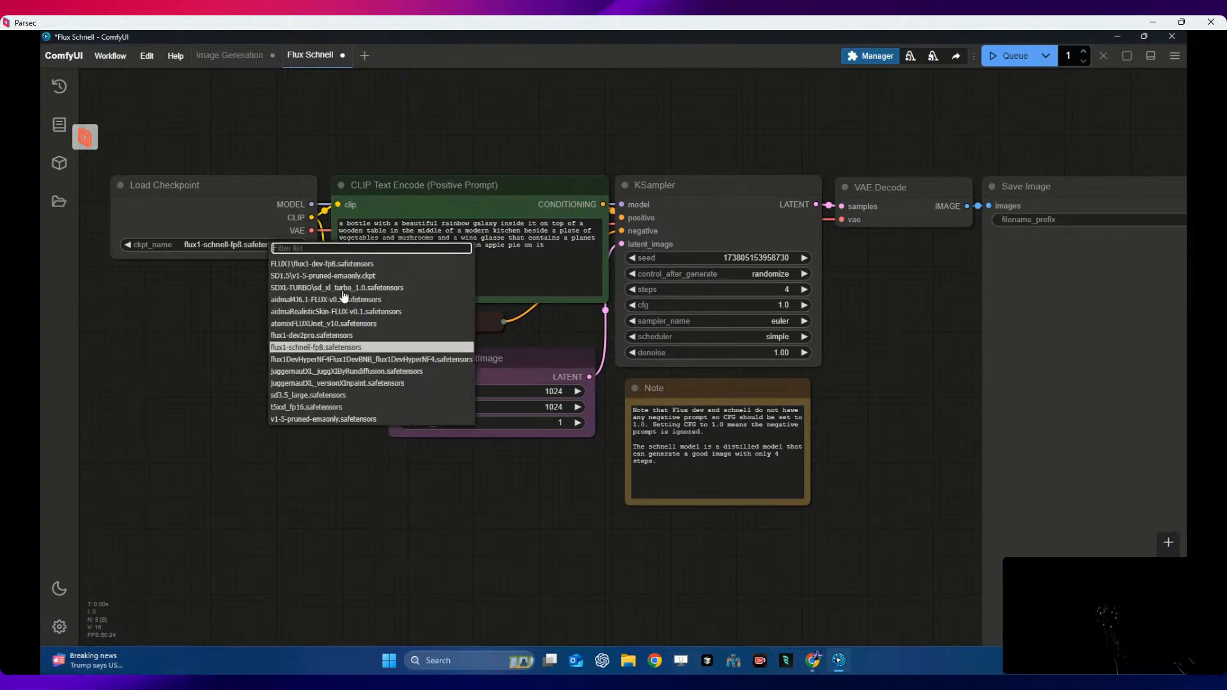
{"action": "left_click", "coordinate": [375, 361]}
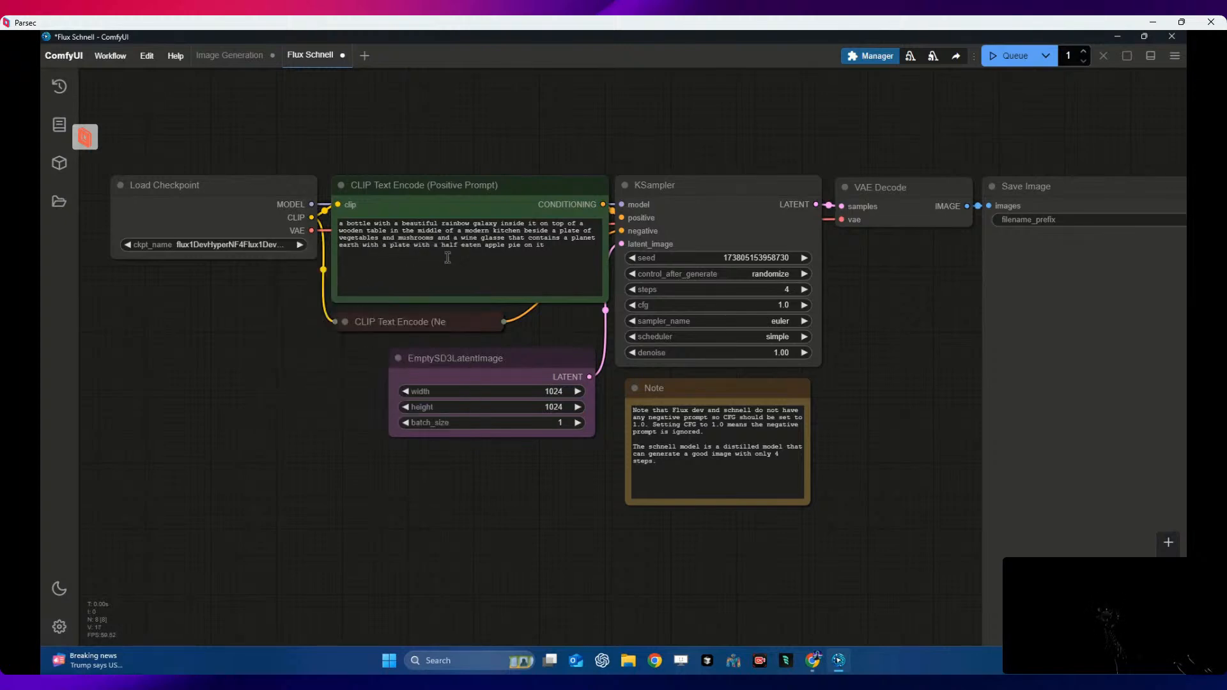
- Move the positive prompt node above the Load Checkpoint–KSampler connections and shift the collapsed negative prompt node closer to Load Checkpoint
{"action": "scroll", "coordinate": [542, 313], "scroll_direction": "down", "scroll_amount": 3}
{"action": "left_click_drag", "start_coordinate": [344, 228], "coordinate": [203, 232]}
{"action": "left_click_drag", "start_coordinate": [468, 225], "coordinate": [371, 135]}
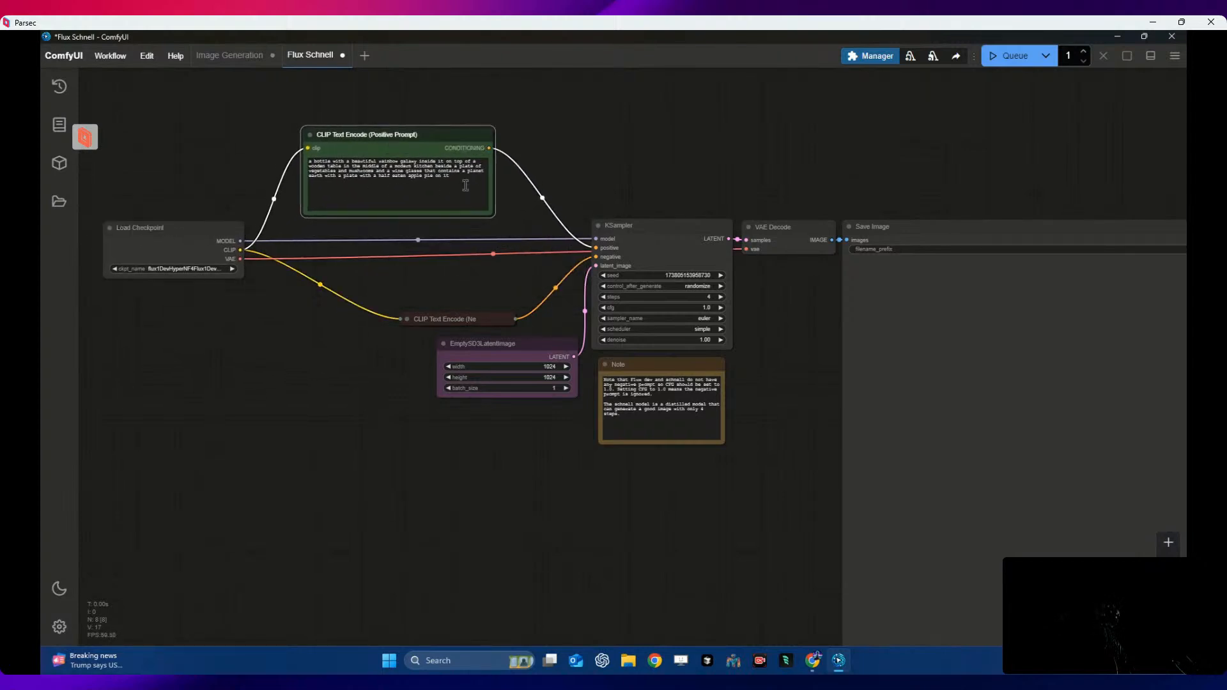
{"action": "left_click_drag", "start_coordinate": [465, 187], "coordinate": [262, 158]}
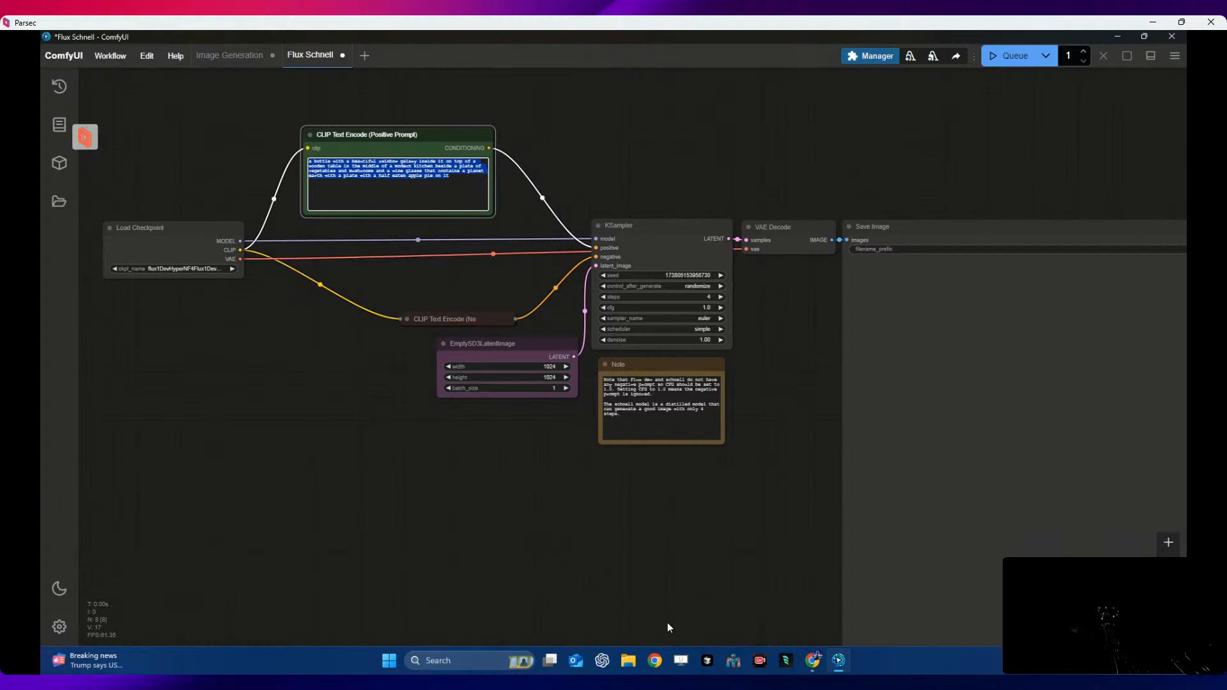
{"action": "left_click", "coordinate": [479, 317]}
{"action": "double_click", "coordinate": [478, 318]}
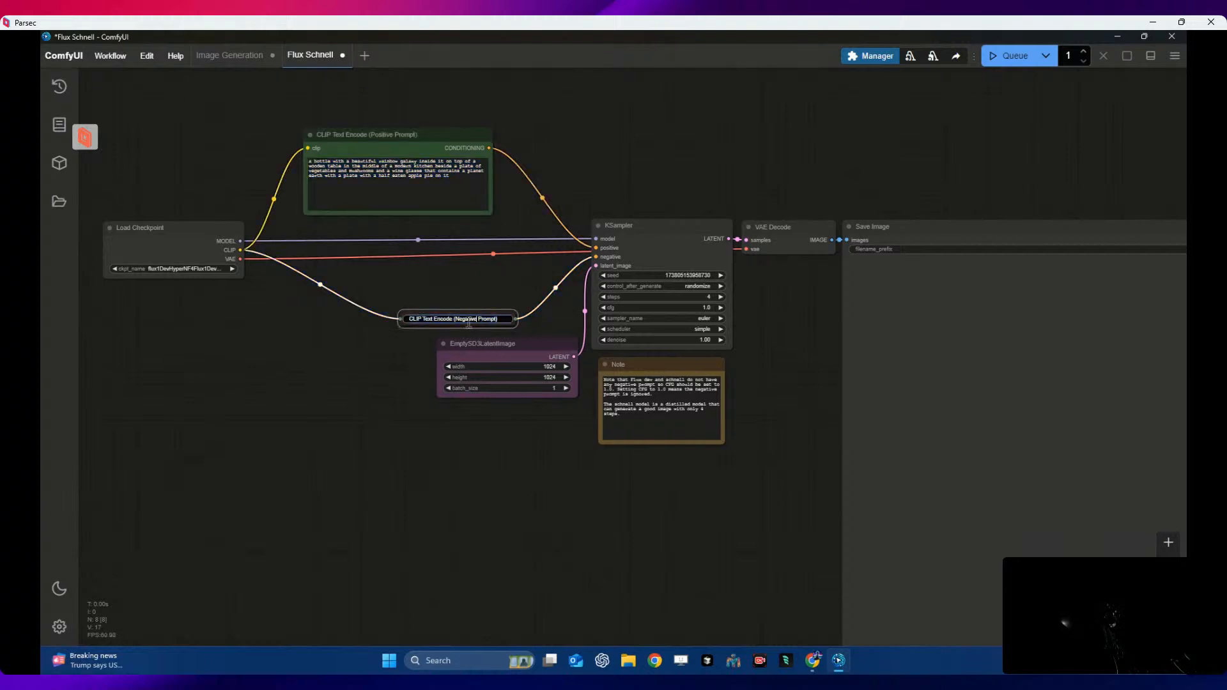
{"action": "left_click", "coordinate": [469, 334]}
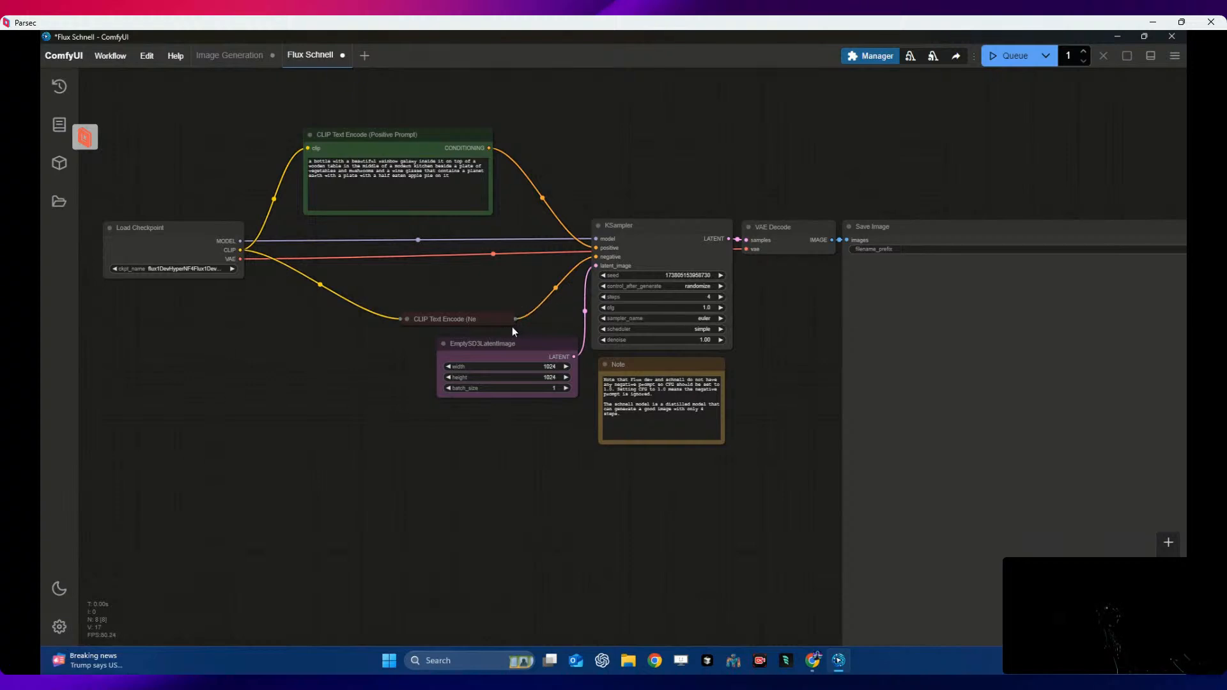
{"action": "left_click_drag", "start_coordinate": [503, 324], "coordinate": [445, 321]}
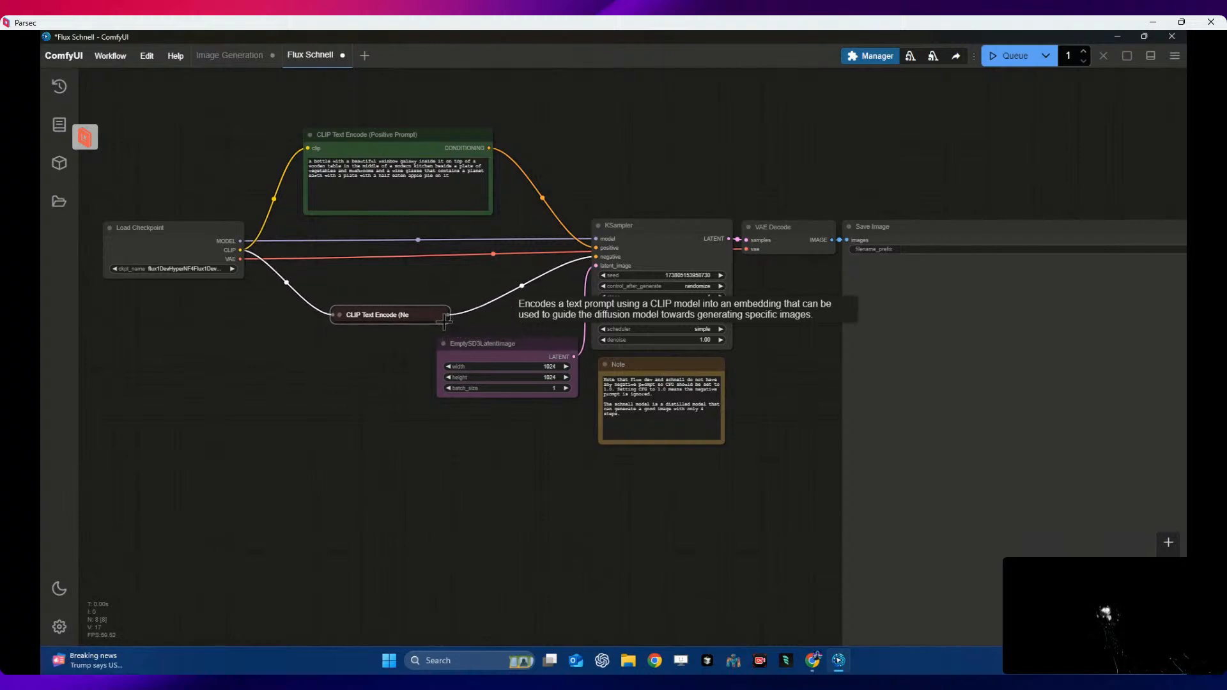
{"action": "right_click", "coordinate": [424, 316]}
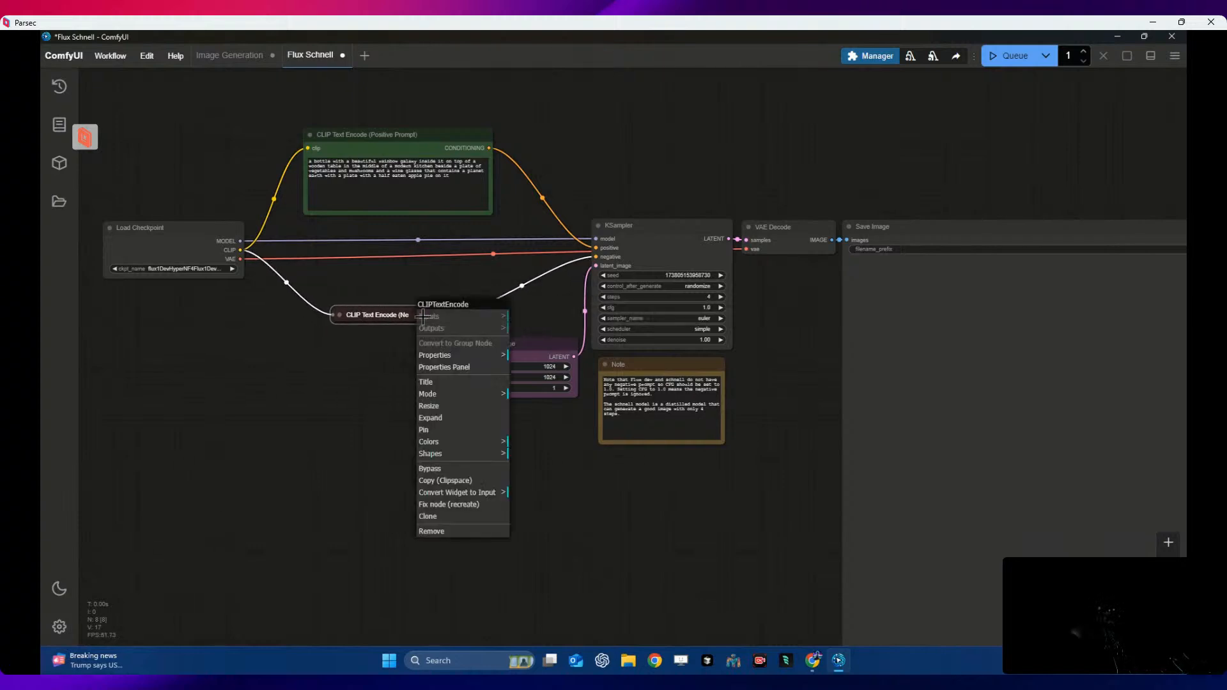
{"action": "left_click", "coordinate": [405, 314]}
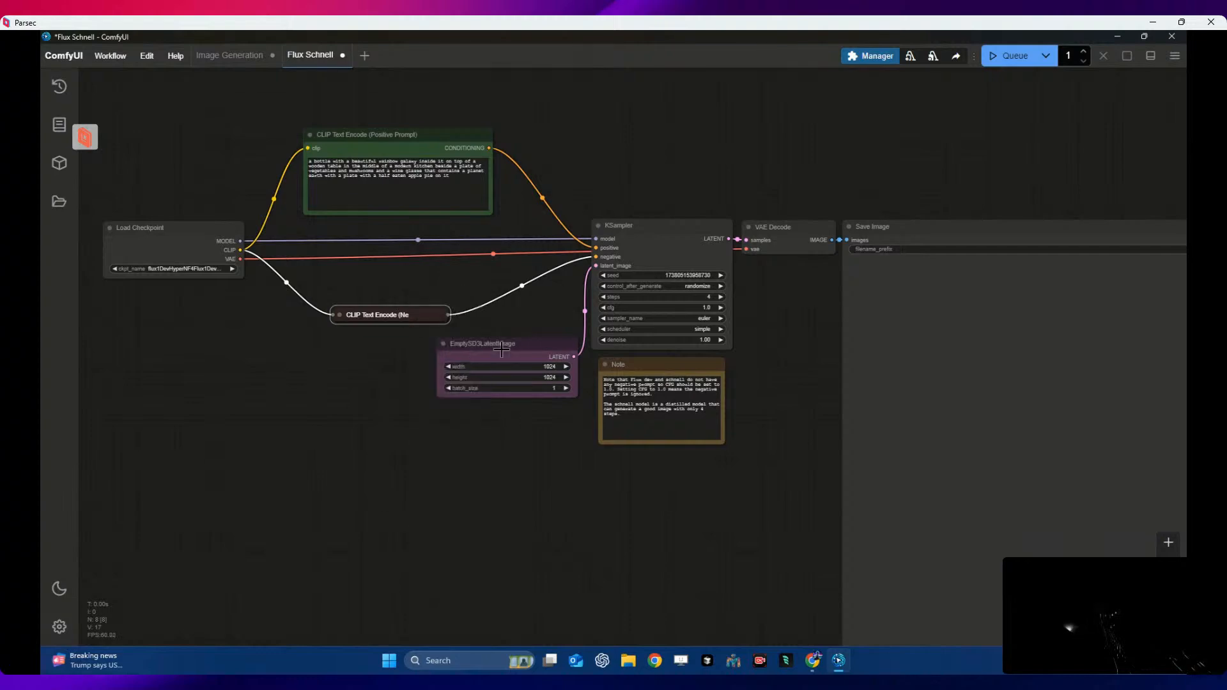
- Copy the retro-style sunset prompt from the Prompt Engineer chat in the browser and replace the positive prompt text in ComfyUI with it
{"action": "left_click", "coordinate": [406, 196]}
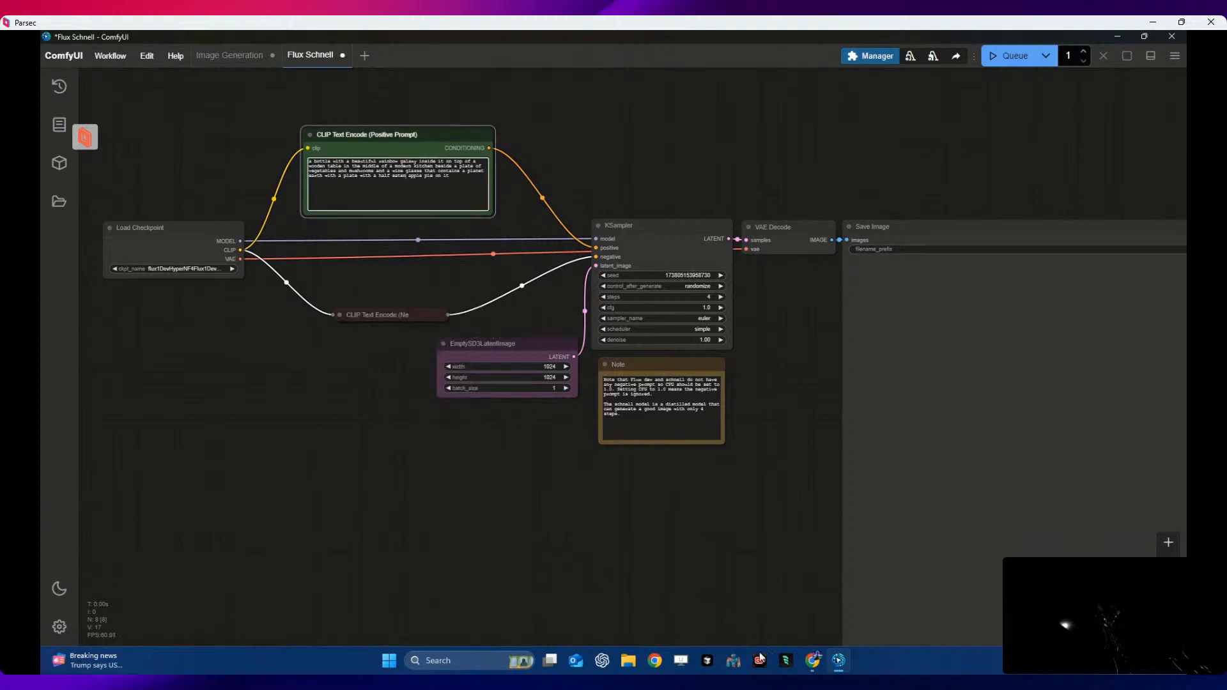
{"action": "left_click", "coordinate": [817, 662]}
{"action": "left_click_drag", "start_coordinate": [545, 220], "coordinate": [515, 232]}
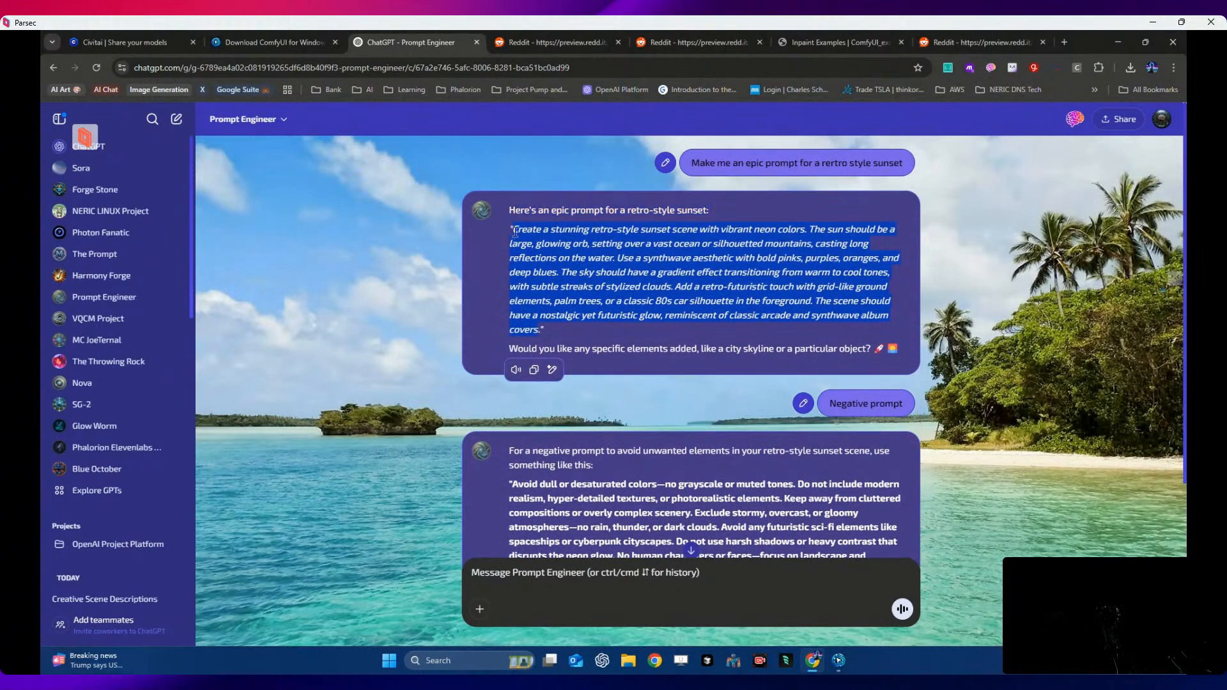
{"action": "left_click", "coordinate": [839, 660]}
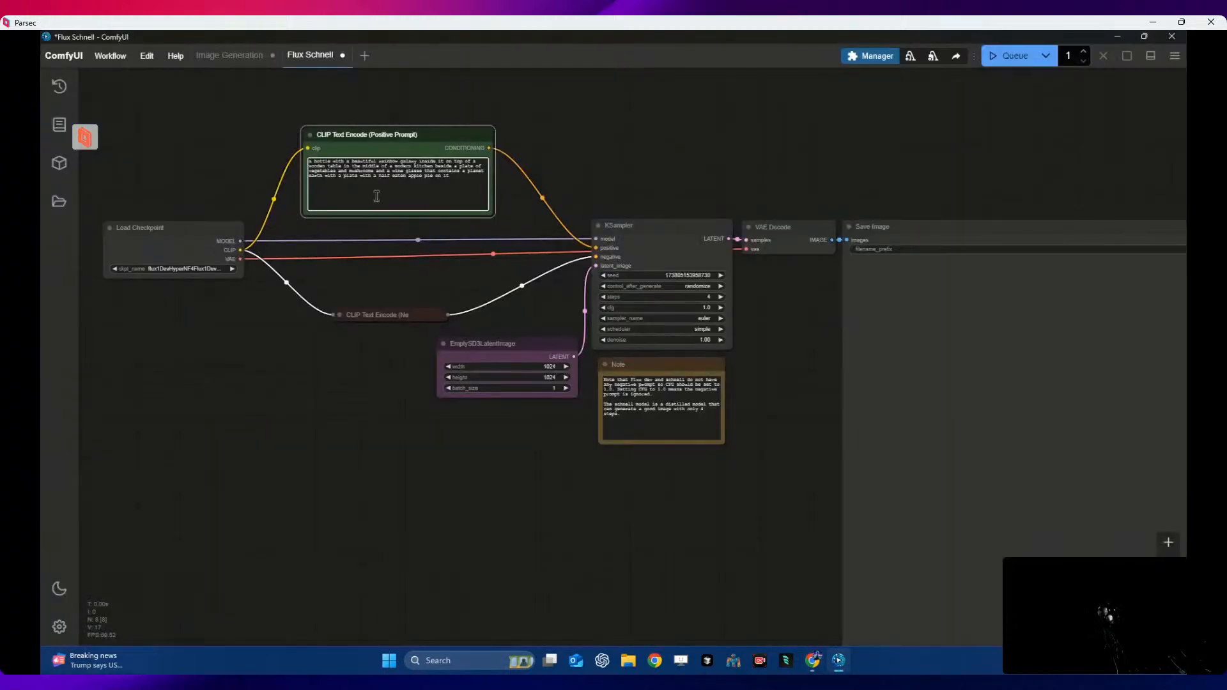
{"action": "left_click_drag", "start_coordinate": [370, 202], "coordinate": [266, 152]}
{"action": "key", "text": "ctrl+v"}
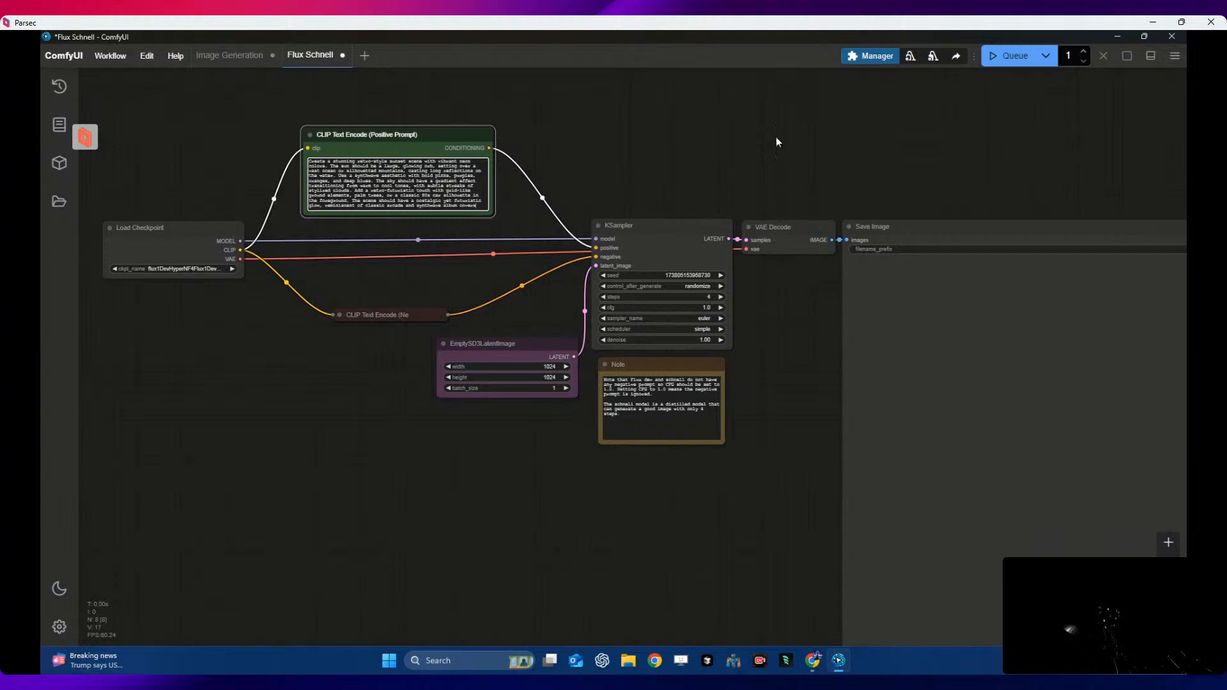
- Queue the workflow, switch the checkpoint to juggernautXL_juggXIByRundiffusion.safetensors, and queue it again
{"action": "left_click", "coordinate": [1014, 56]}
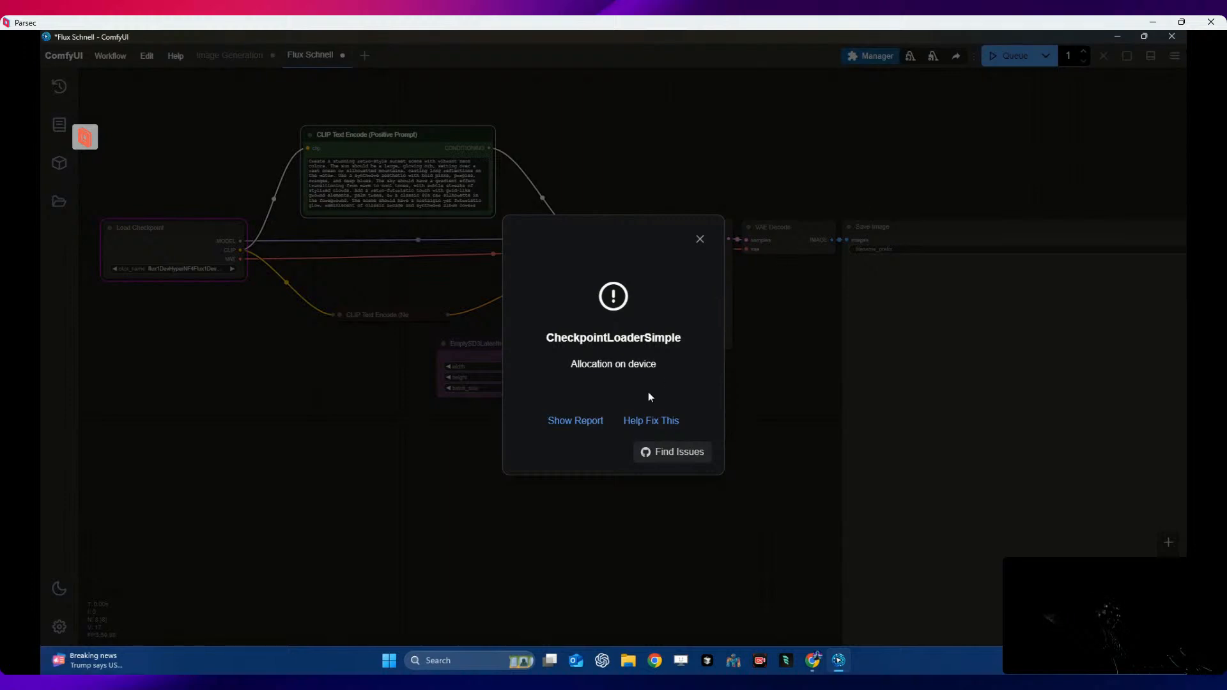
{"action": "left_click", "coordinate": [700, 240]}
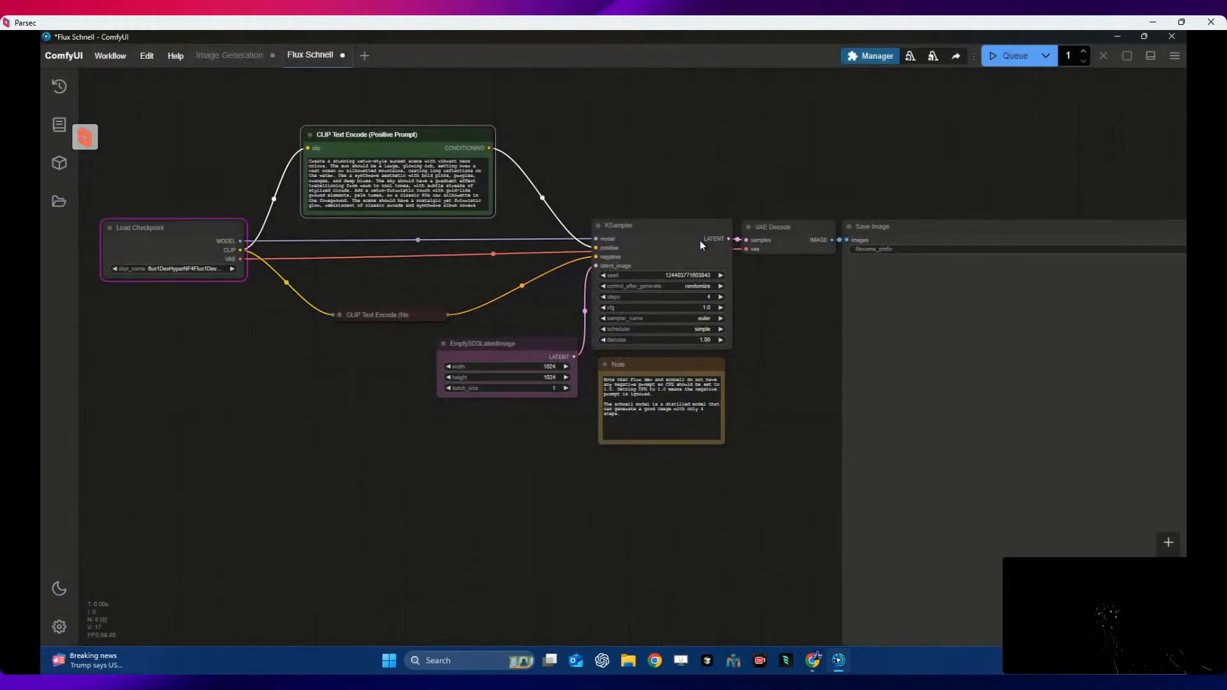
{"action": "left_click", "coordinate": [233, 269]}
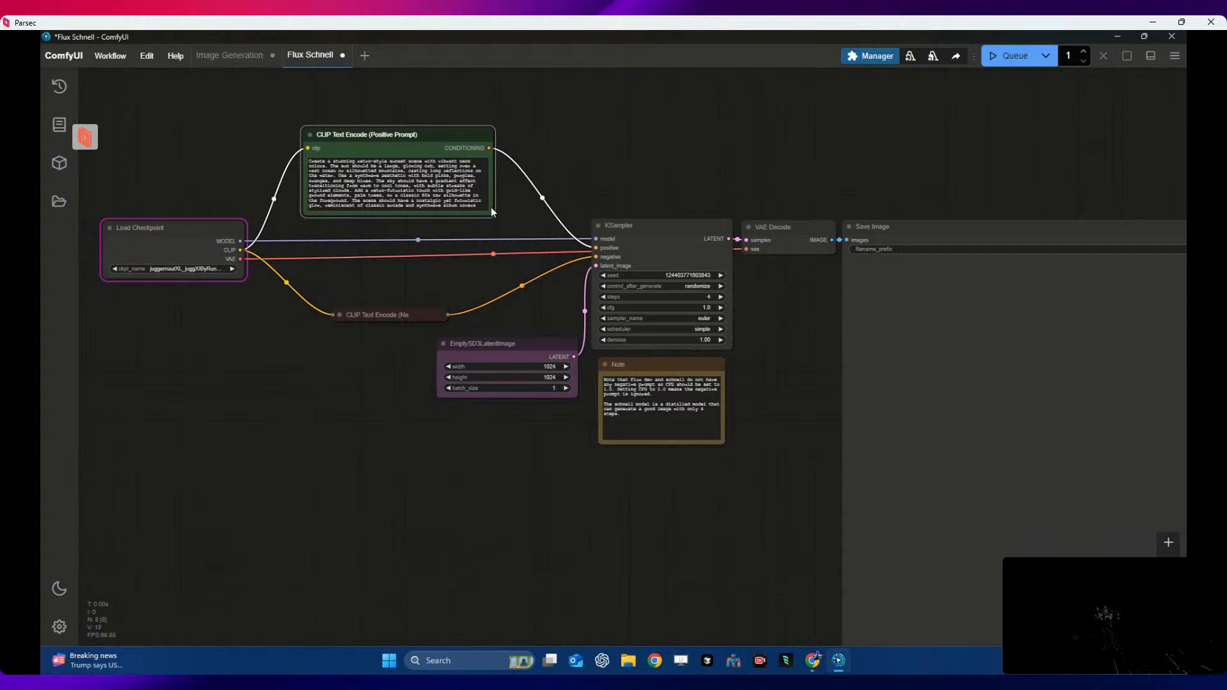
{"action": "left_click", "coordinate": [1007, 58]}
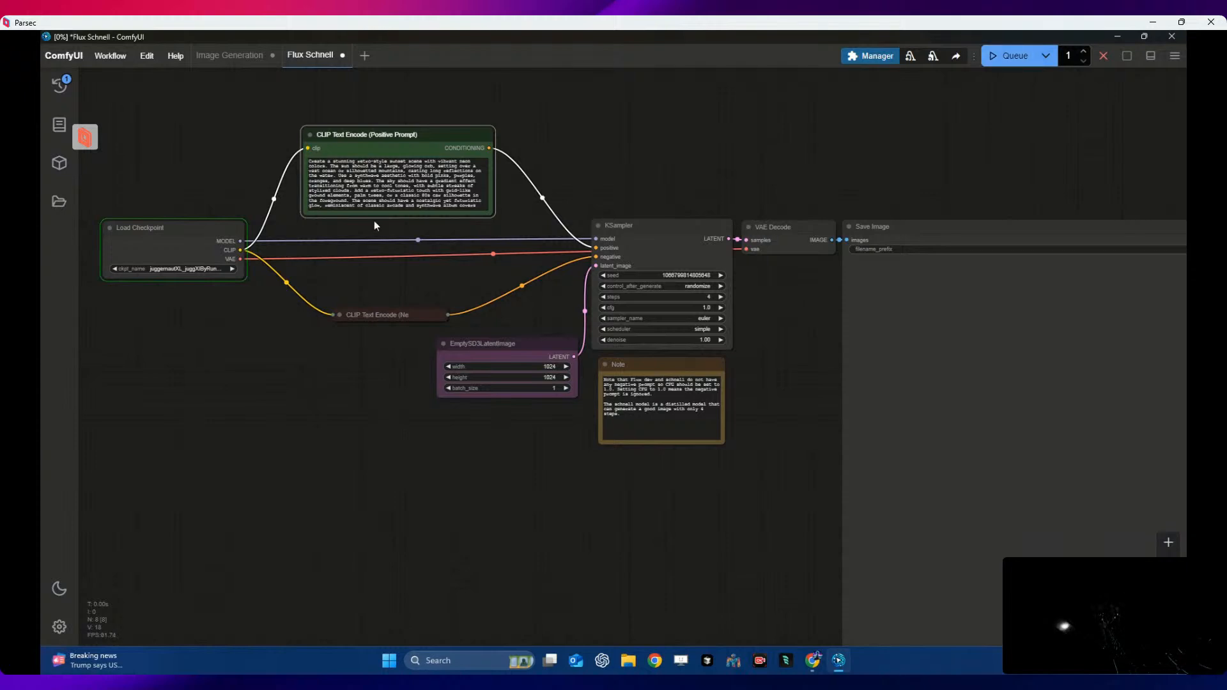
{"action": "left_click", "coordinate": [192, 268]}
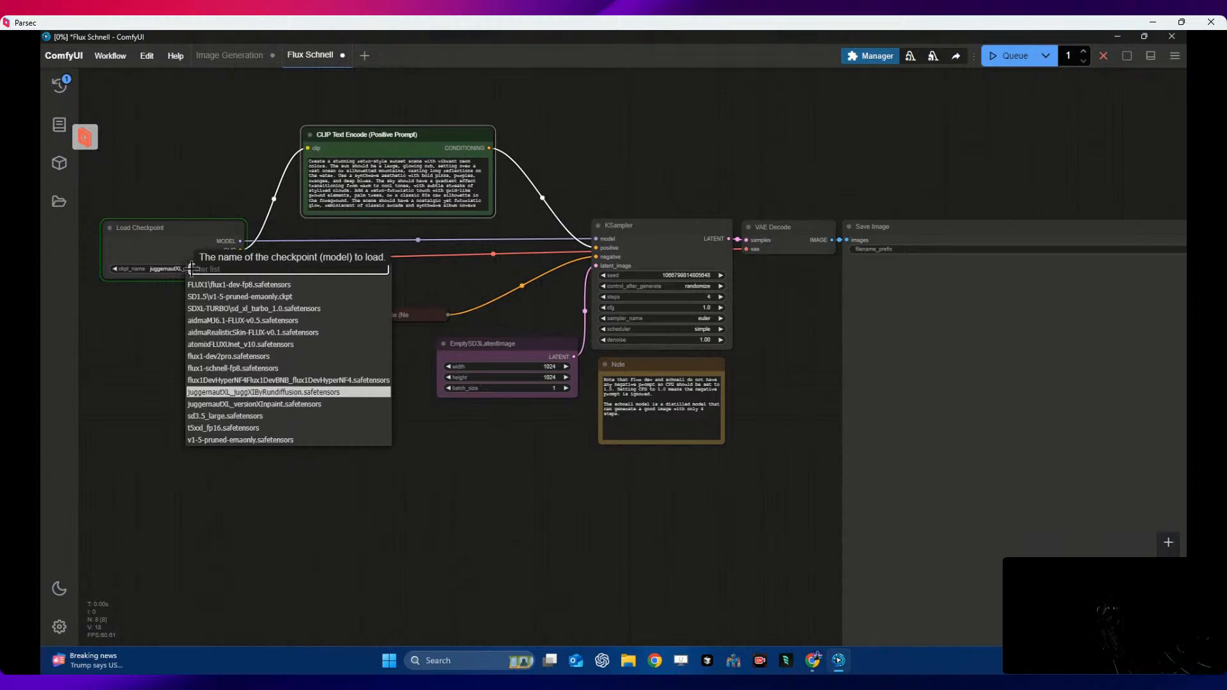
{"action": "left_click", "coordinate": [203, 250]}
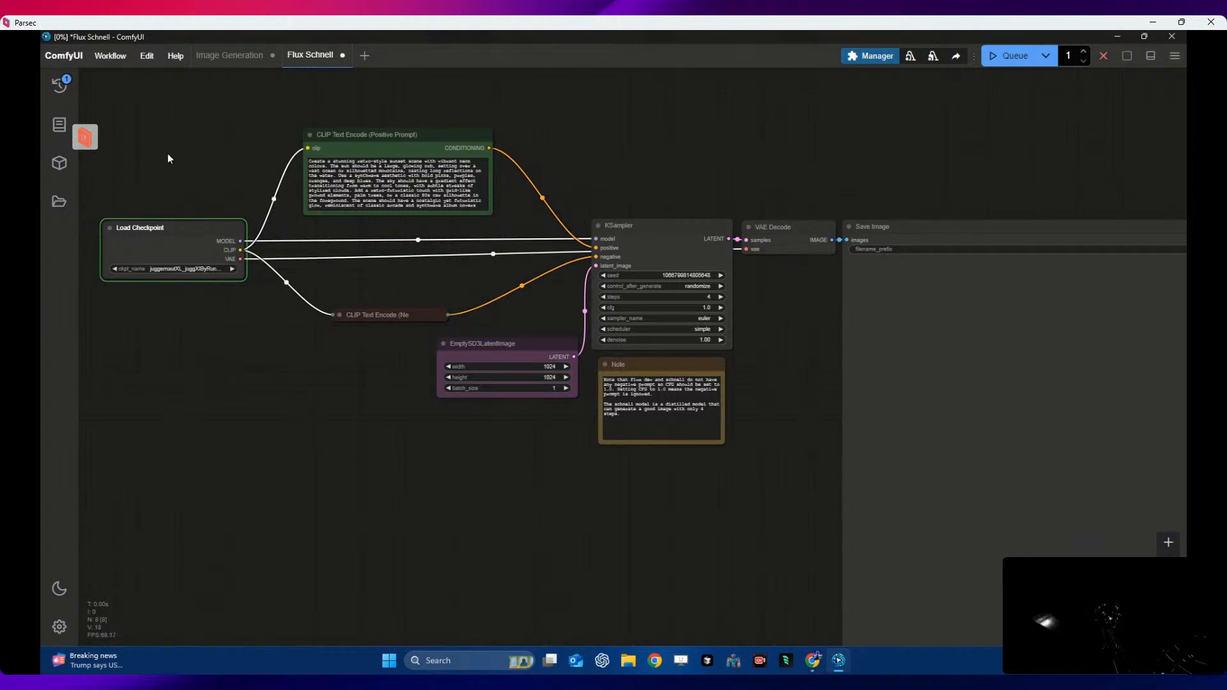
- Load the Image Generation workflow template and start downloading its missing checkpoint v1-5-pruned-emaonly-fp16.safetensors
{"action": "left_click", "coordinate": [114, 58]}
{"action": "left_click", "coordinate": [131, 126]}
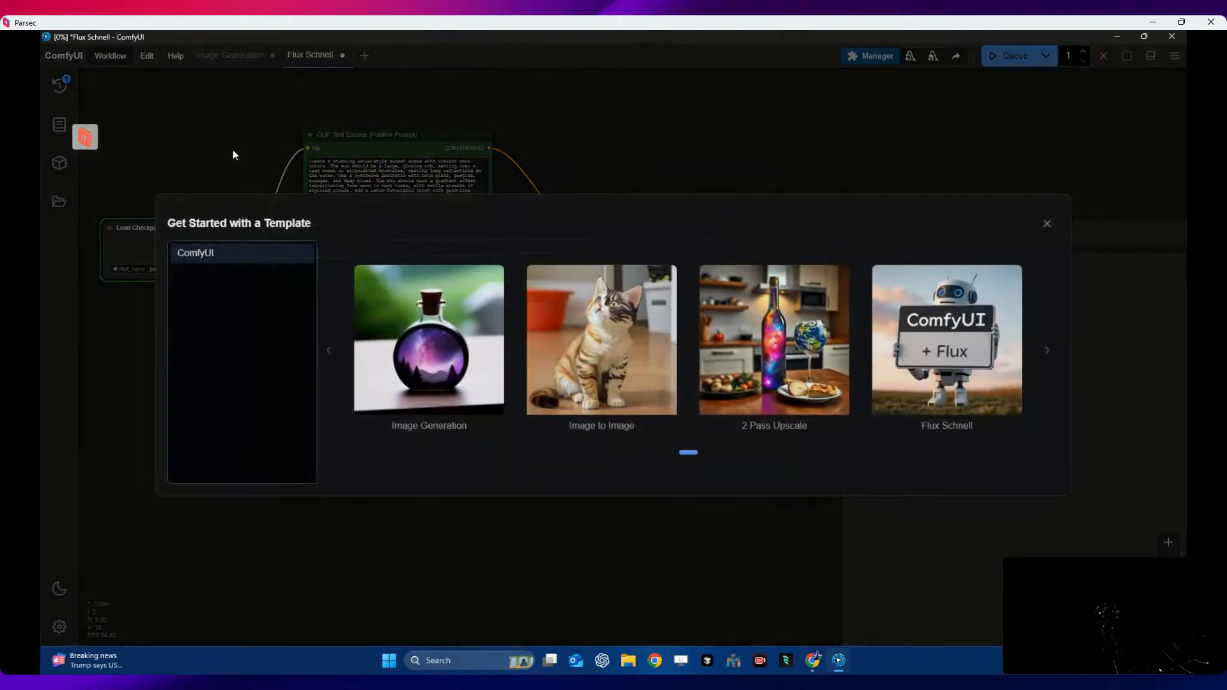
{"action": "left_click", "coordinate": [427, 351]}
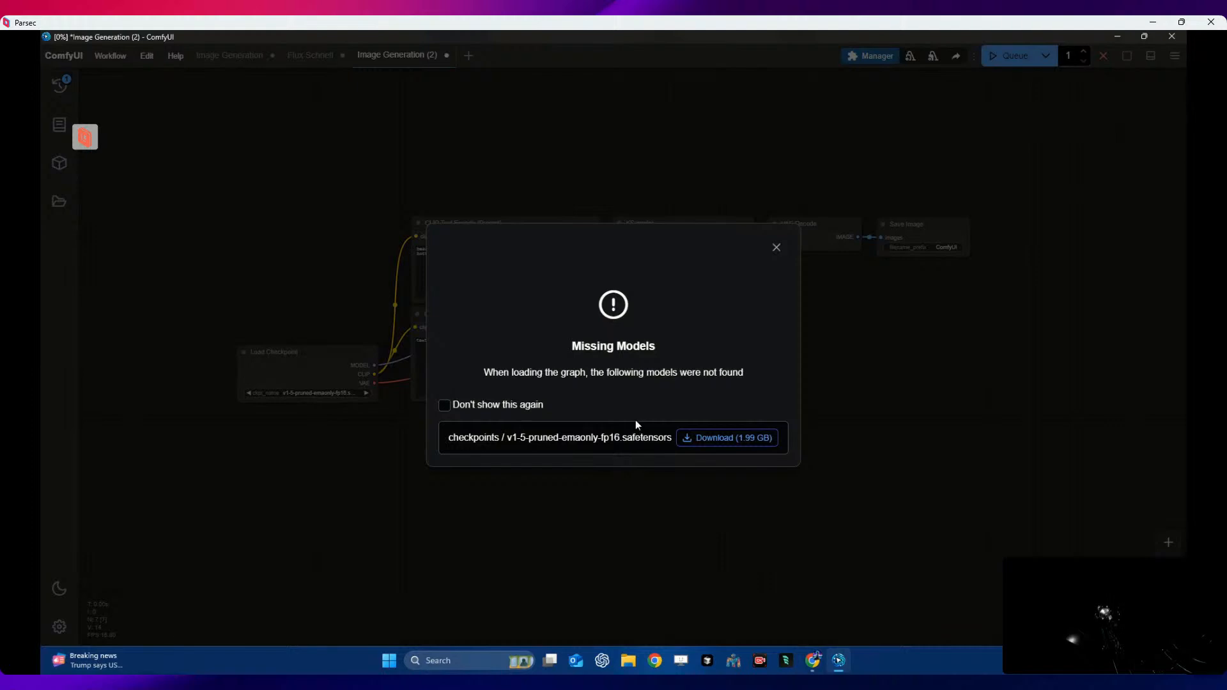
{"action": "left_click", "coordinate": [720, 439]}
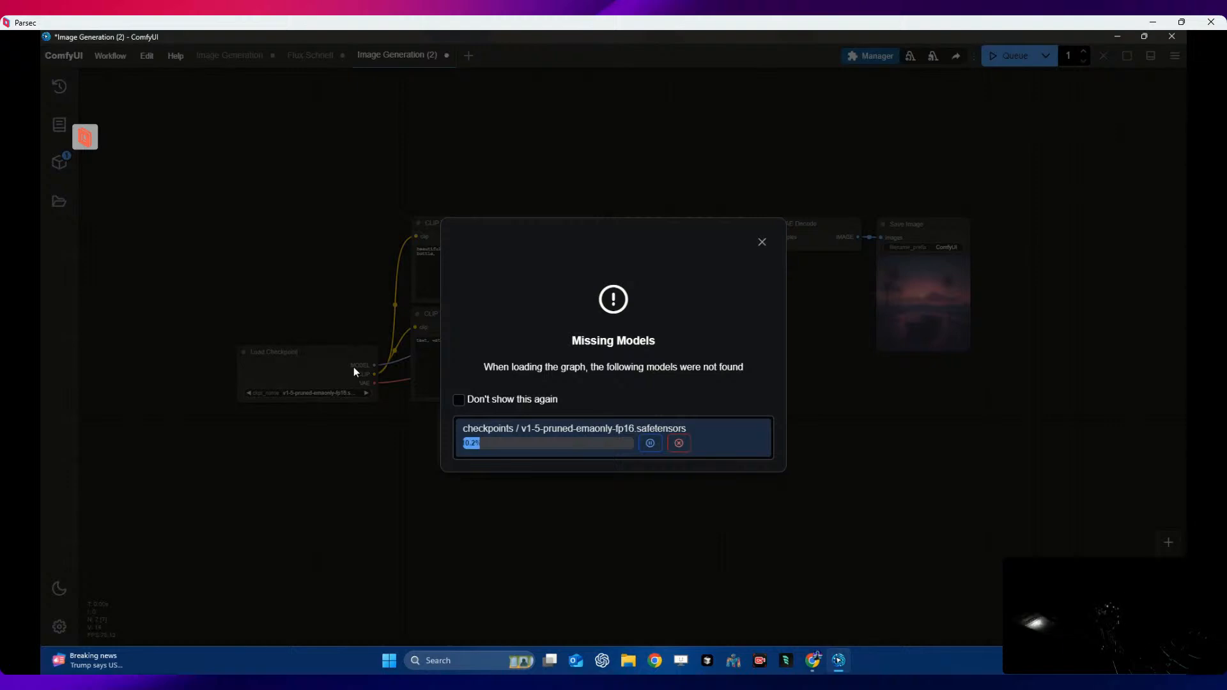
{"action": "left_click", "coordinate": [355, 367]}
- Set the Image Generation workflow's checkpoint to flux1DevHyperNF4Flux1DevBNB_flux1DevHyperNF4.safetensors and queue it
{"action": "left_click", "coordinate": [366, 392]}
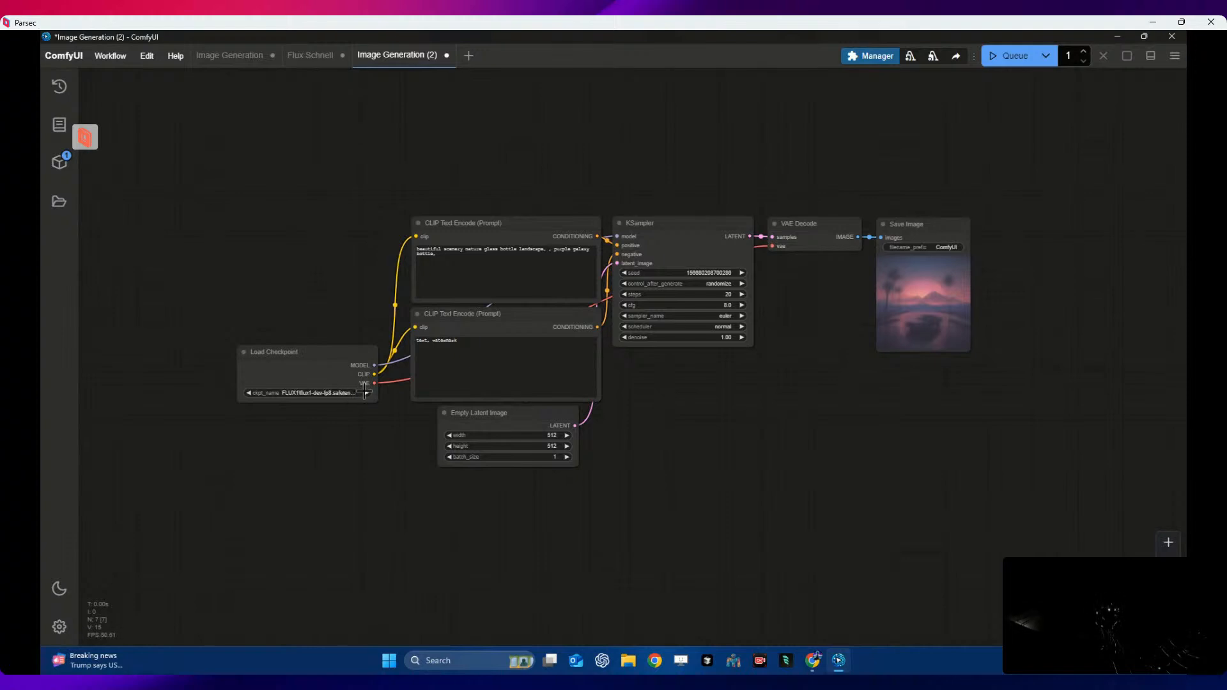
{"action": "left_click", "coordinate": [366, 392]}
{"action": "left_click", "coordinate": [366, 393]}
{"action": "left_click", "coordinate": [361, 392]}
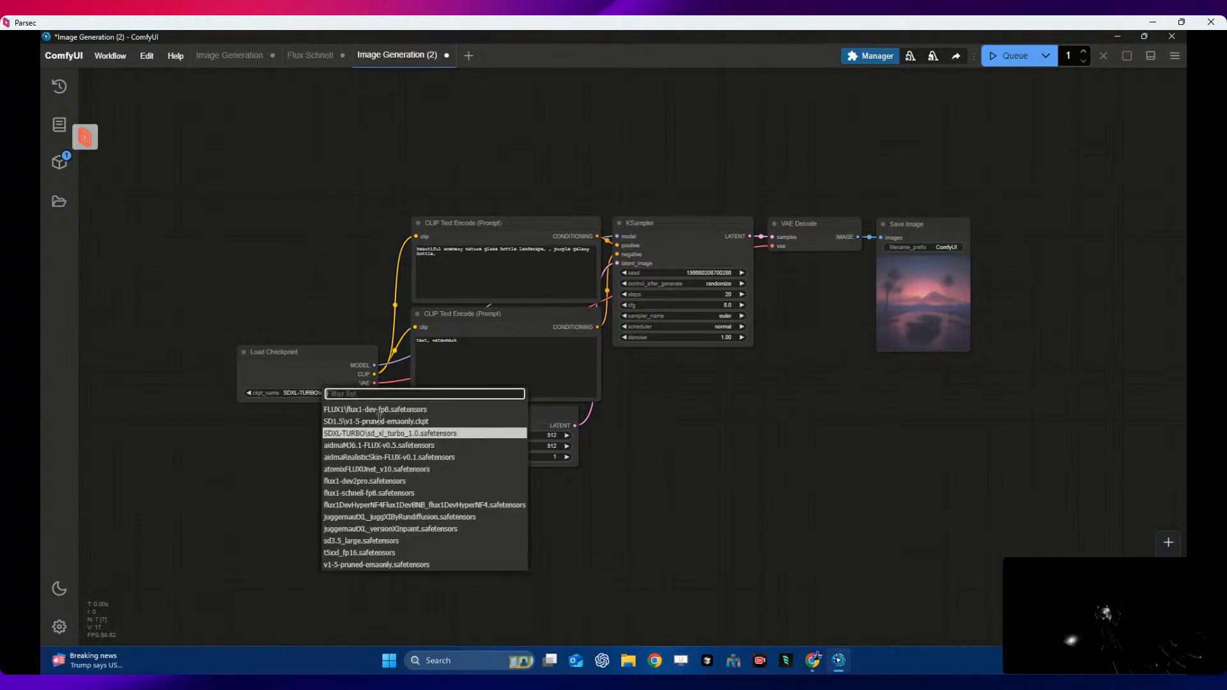
{"action": "left_click", "coordinate": [390, 506]}
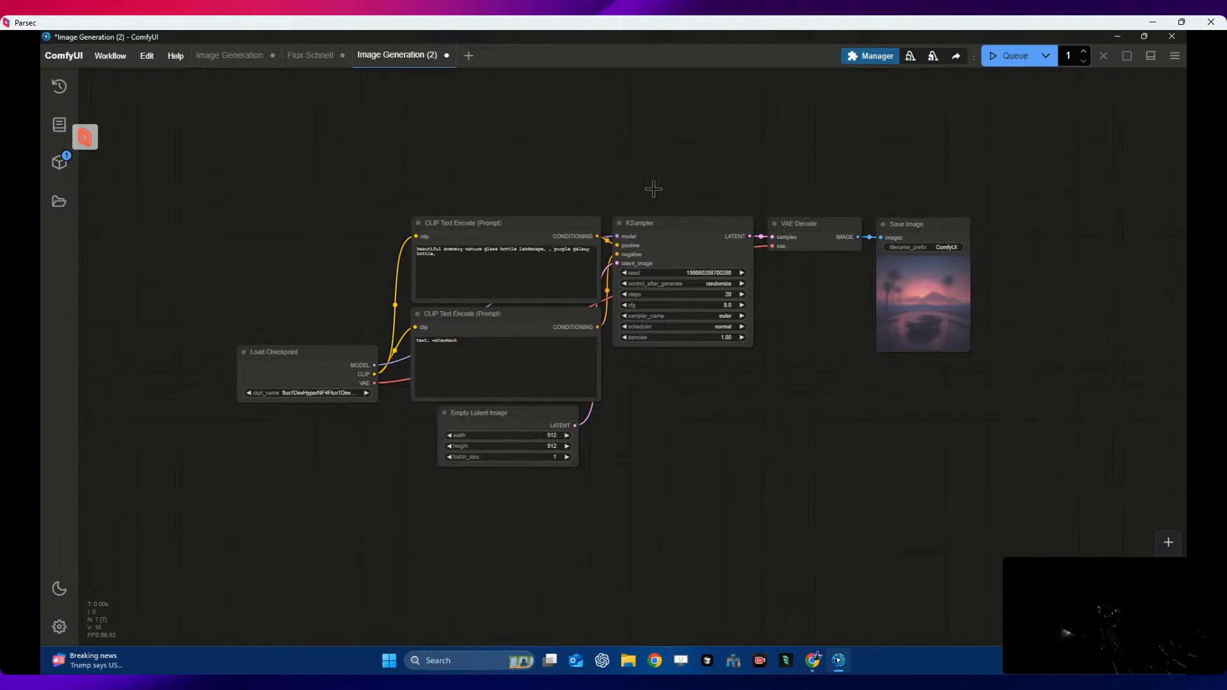
{"action": "left_click", "coordinate": [1007, 56]}
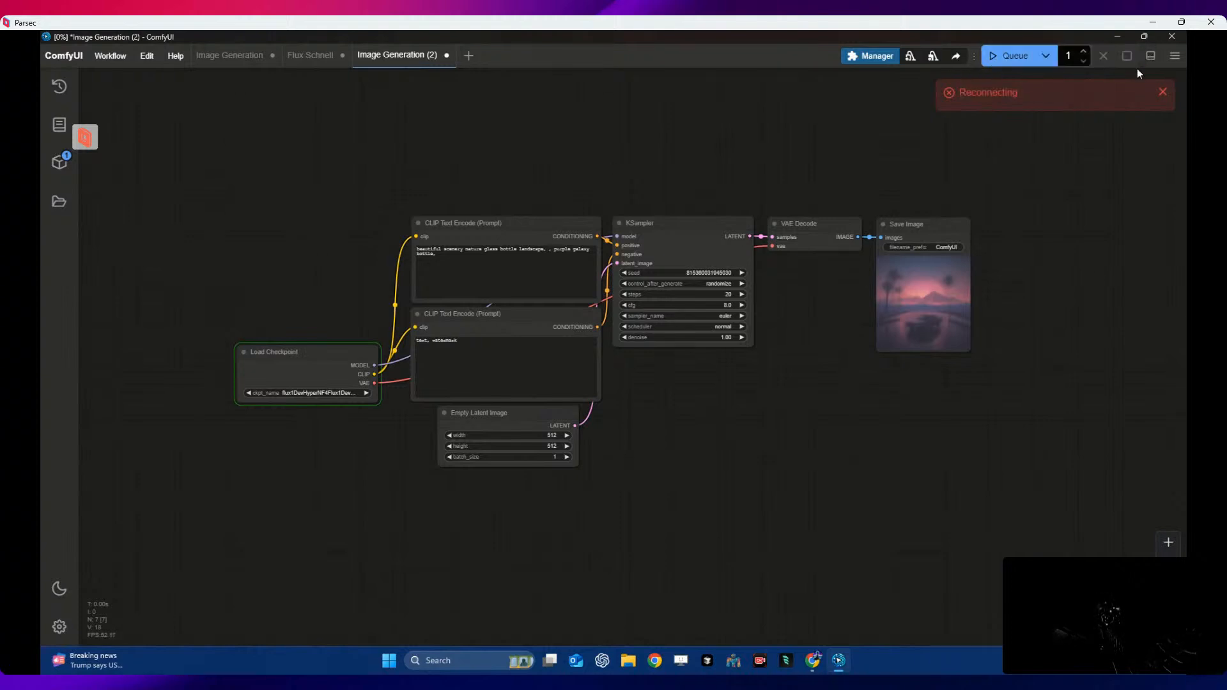
- Change the checkpoint to juggernautXL_juggXIByRundiffusion.safetensors, try to queue the workflow again, and dismiss the error dialogs
{"action": "left_click", "coordinate": [365, 393]}
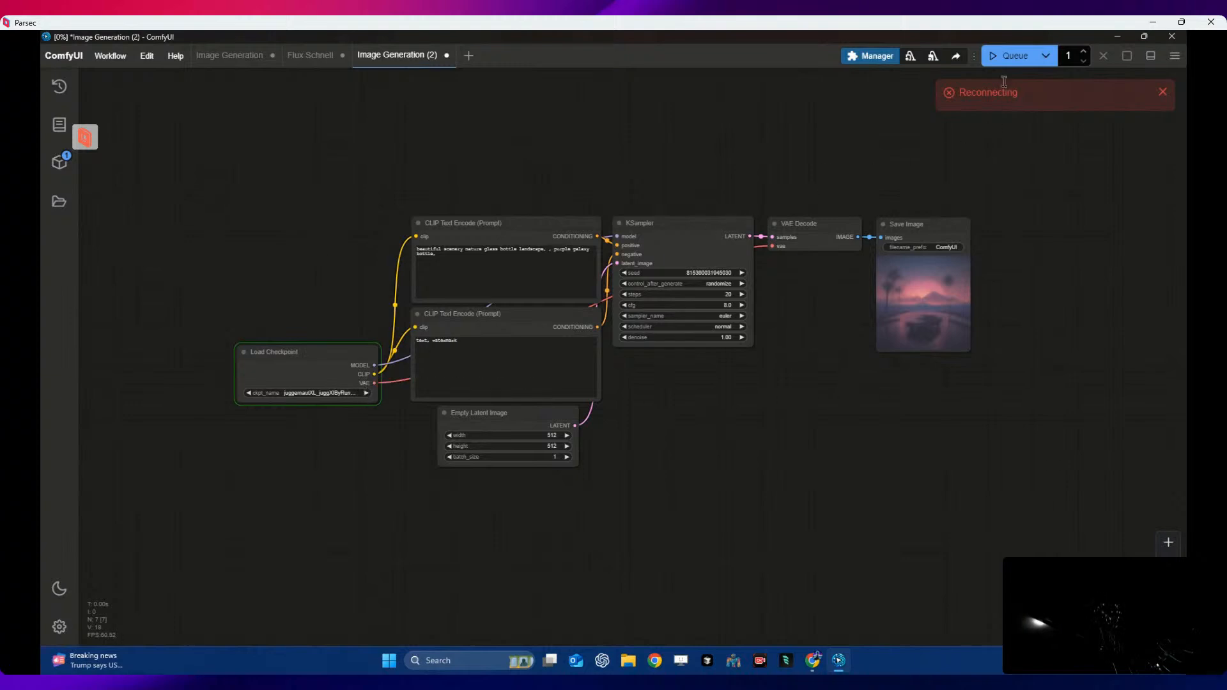
{"action": "left_click", "coordinate": [1164, 96]}
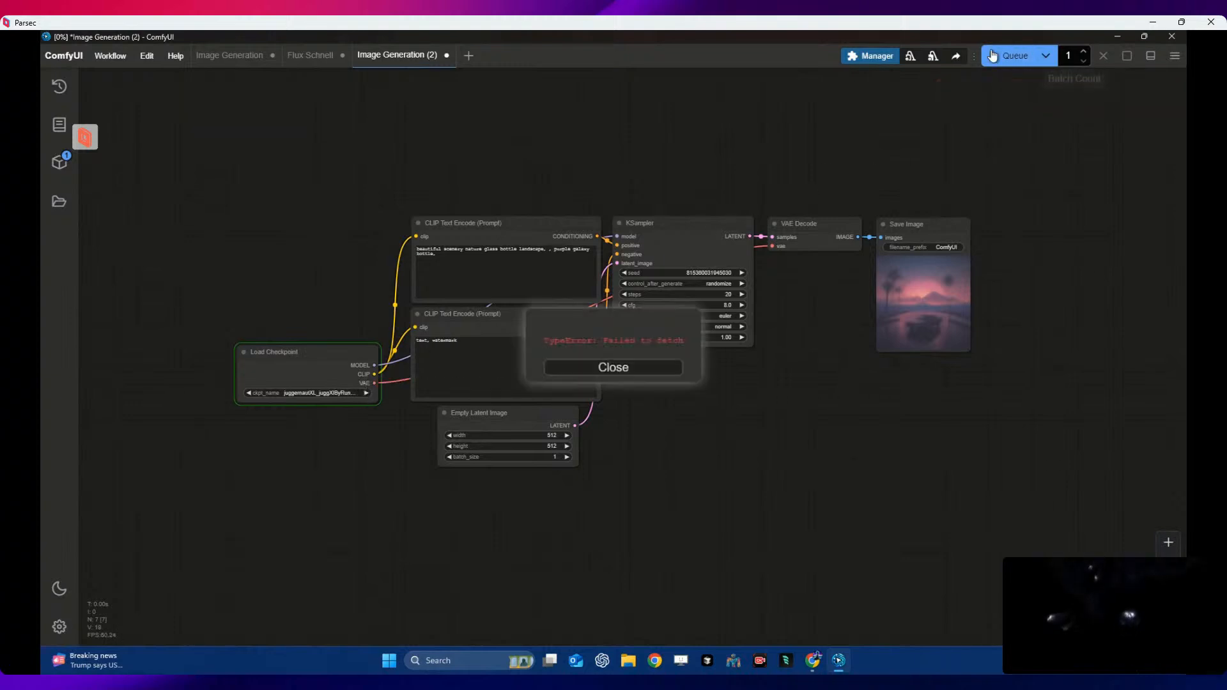
{"action": "left_click", "coordinate": [572, 374]}
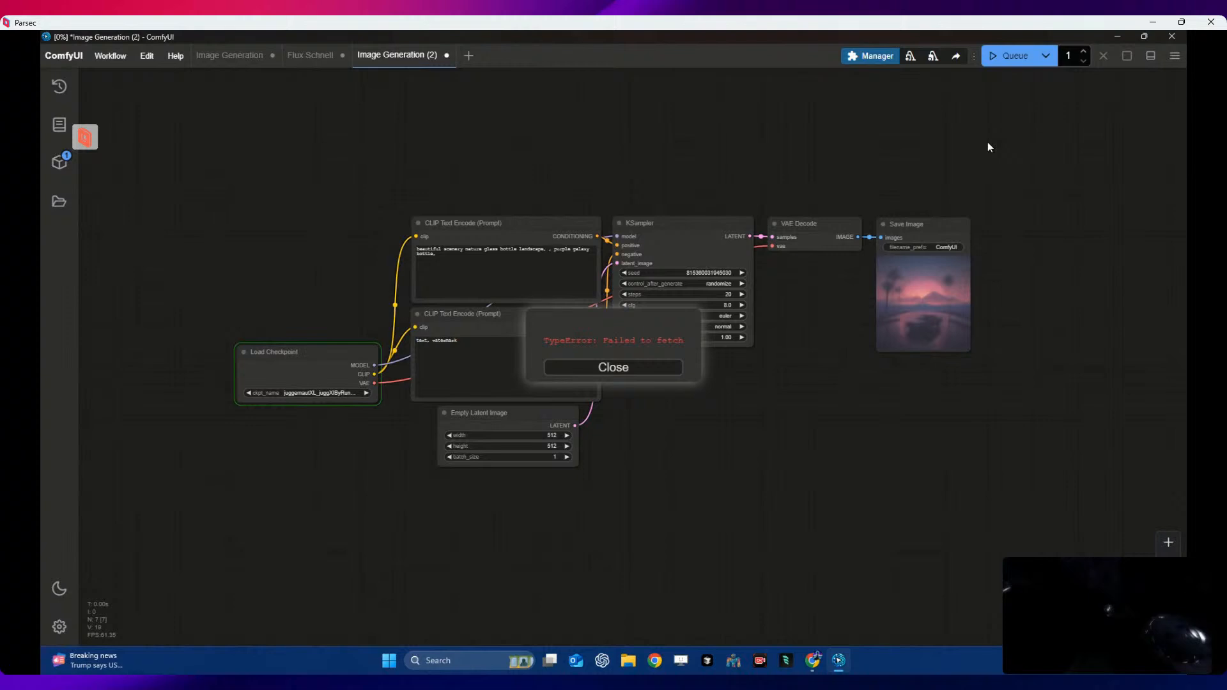
{"action": "left_click", "coordinate": [585, 366]}
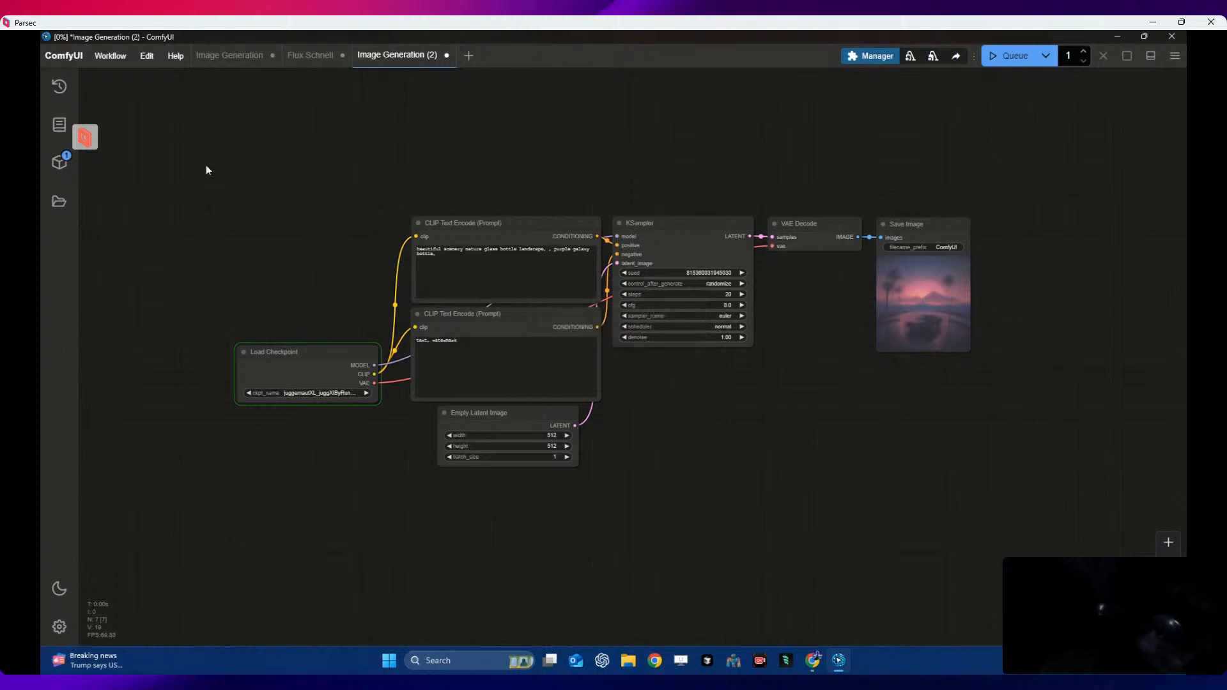
{"action": "left_click", "coordinate": [117, 57]}
{"action": "left_click", "coordinate": [131, 124]}
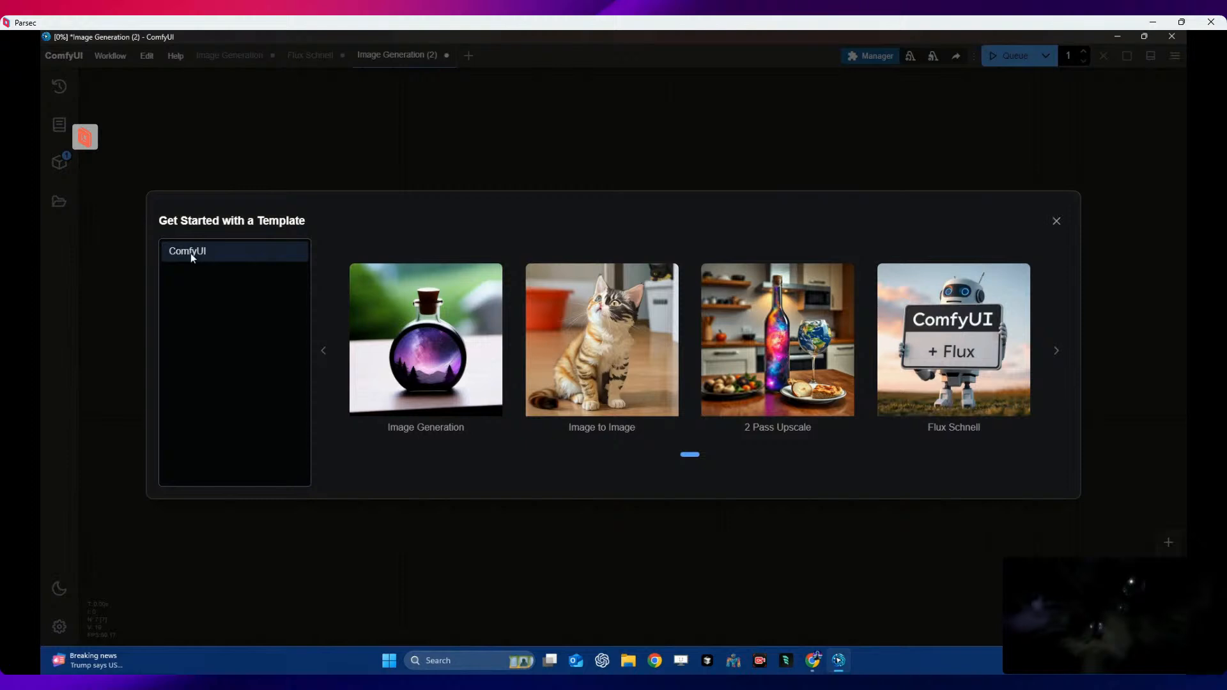
{"action": "left_click", "coordinate": [110, 50]}
{"action": "left_click", "coordinate": [110, 55]}
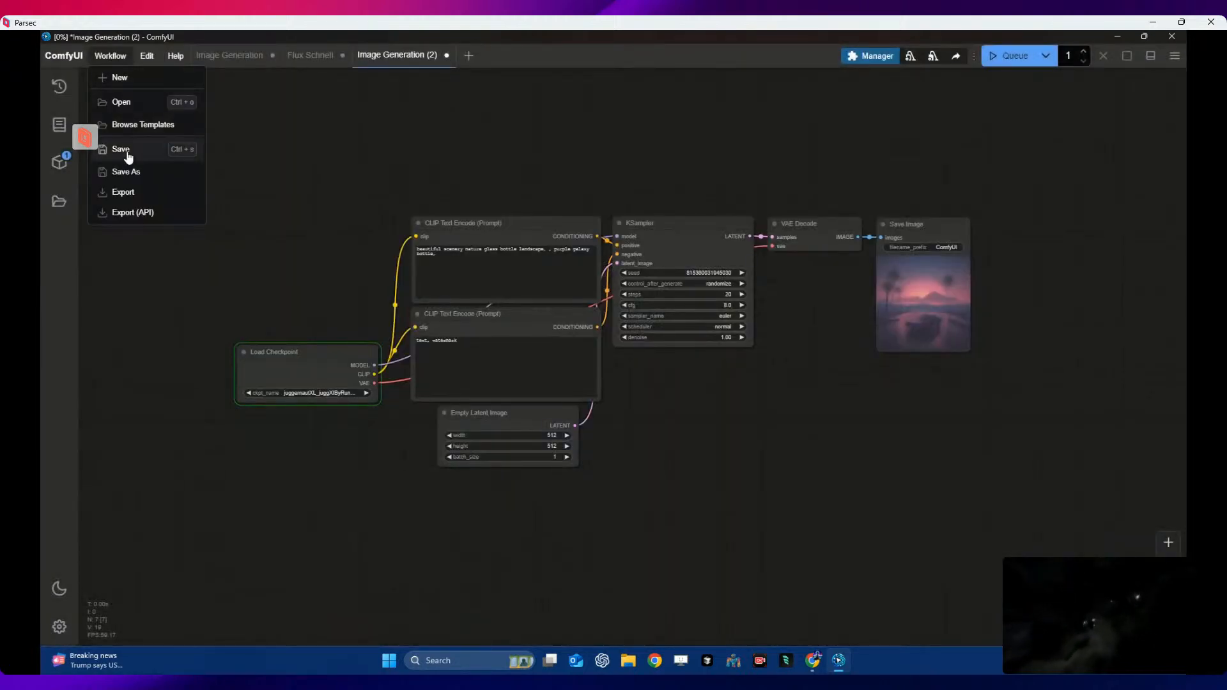
{"action": "left_click", "coordinate": [140, 101]}
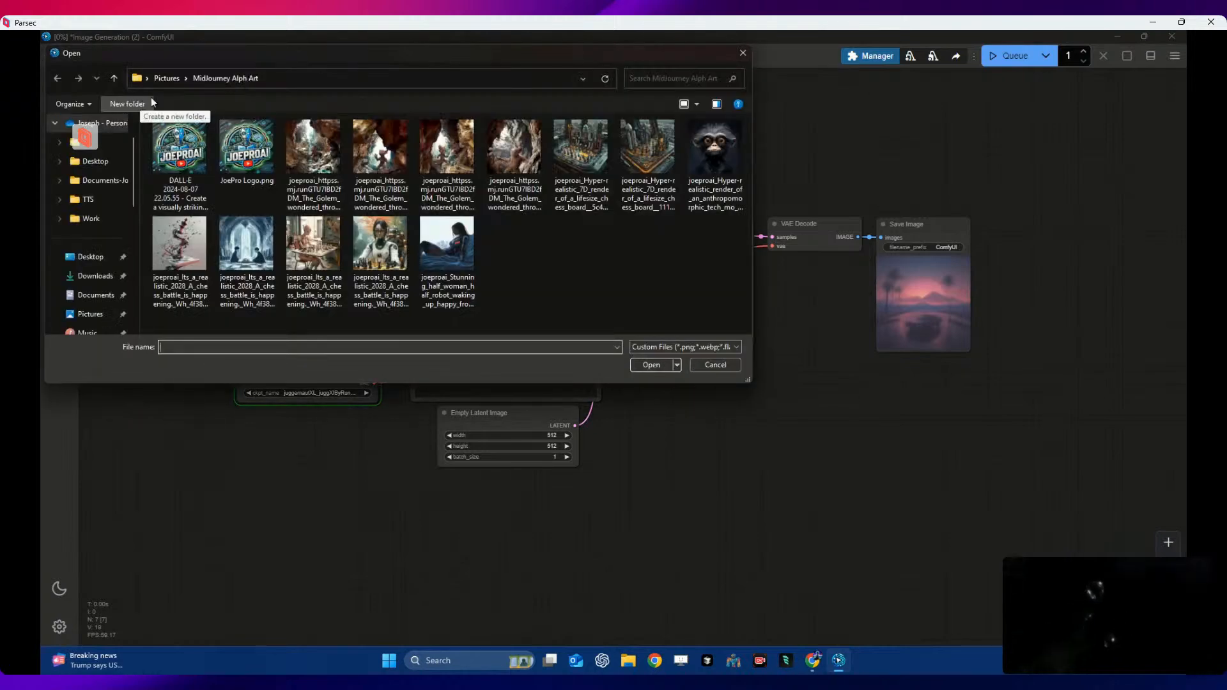
{"action": "left_click", "coordinate": [173, 84]}
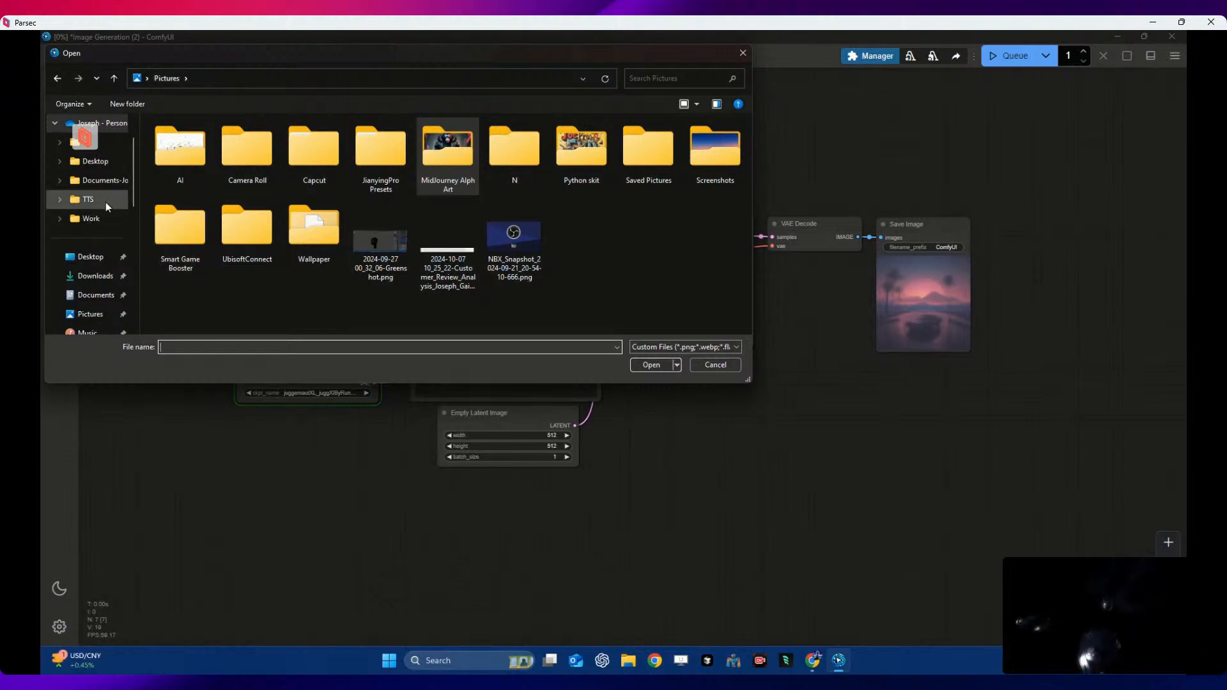
{"action": "left_click", "coordinate": [96, 296]}
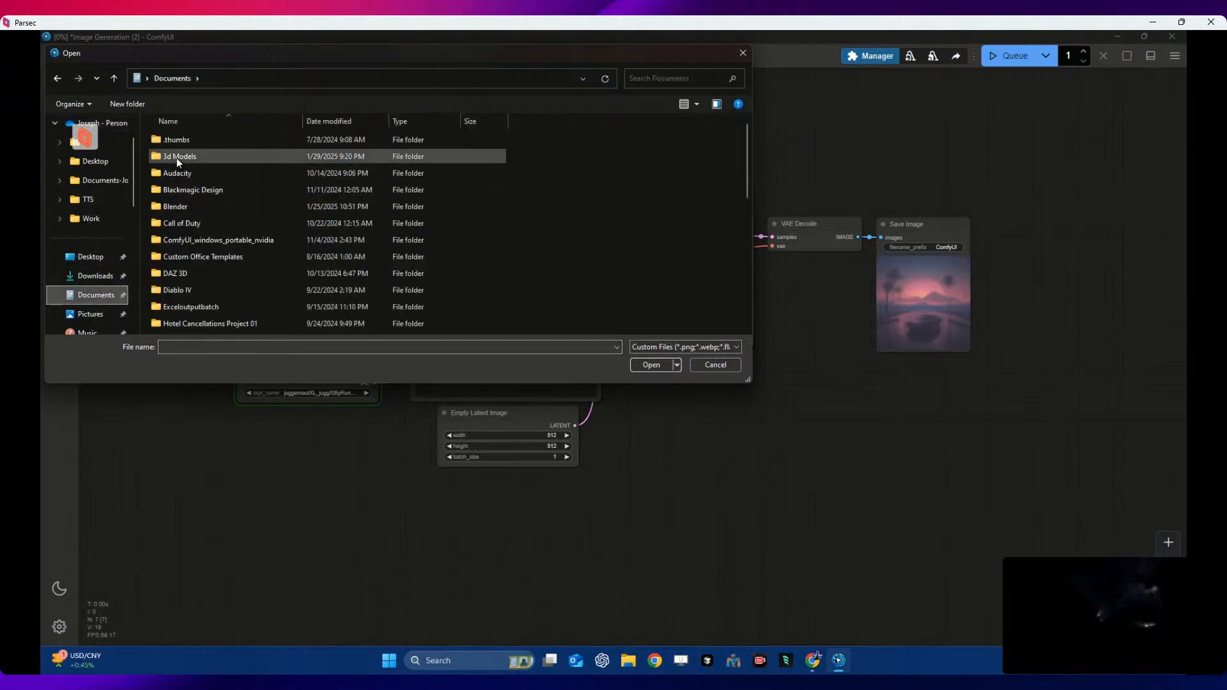
{"action": "scroll", "coordinate": [179, 281], "scroll_direction": "down", "scroll_amount": 8}
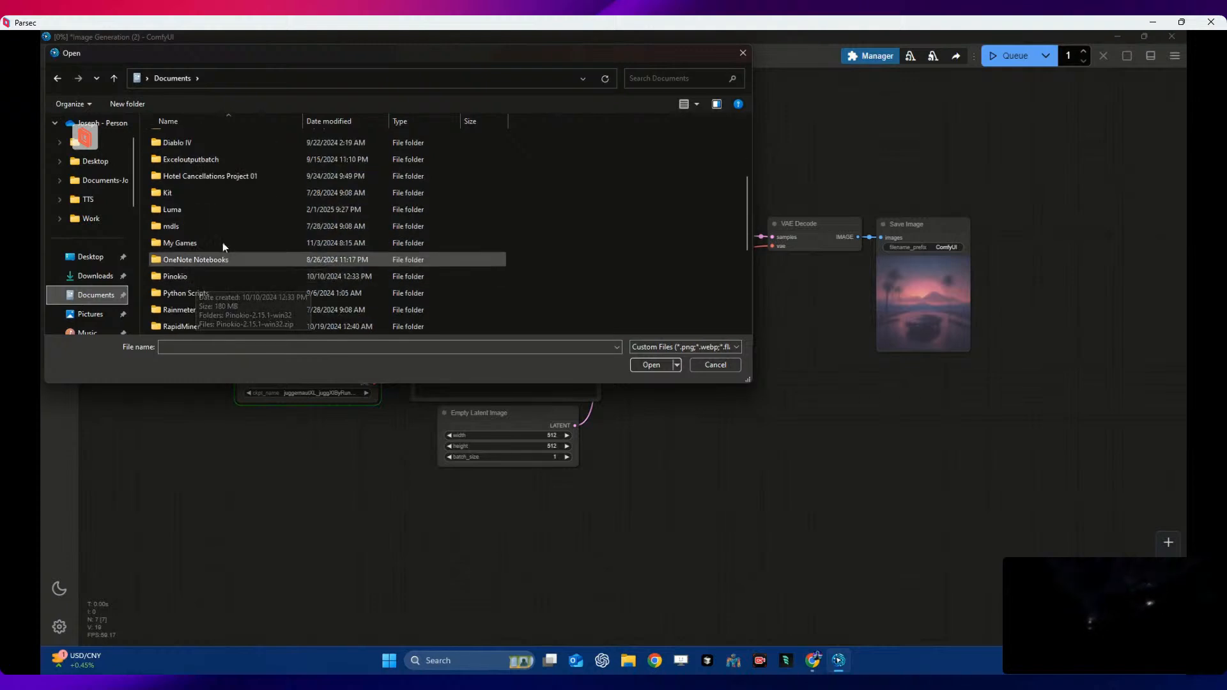
{"action": "scroll", "coordinate": [232, 268], "scroll_direction": "up", "scroll_amount": 8}
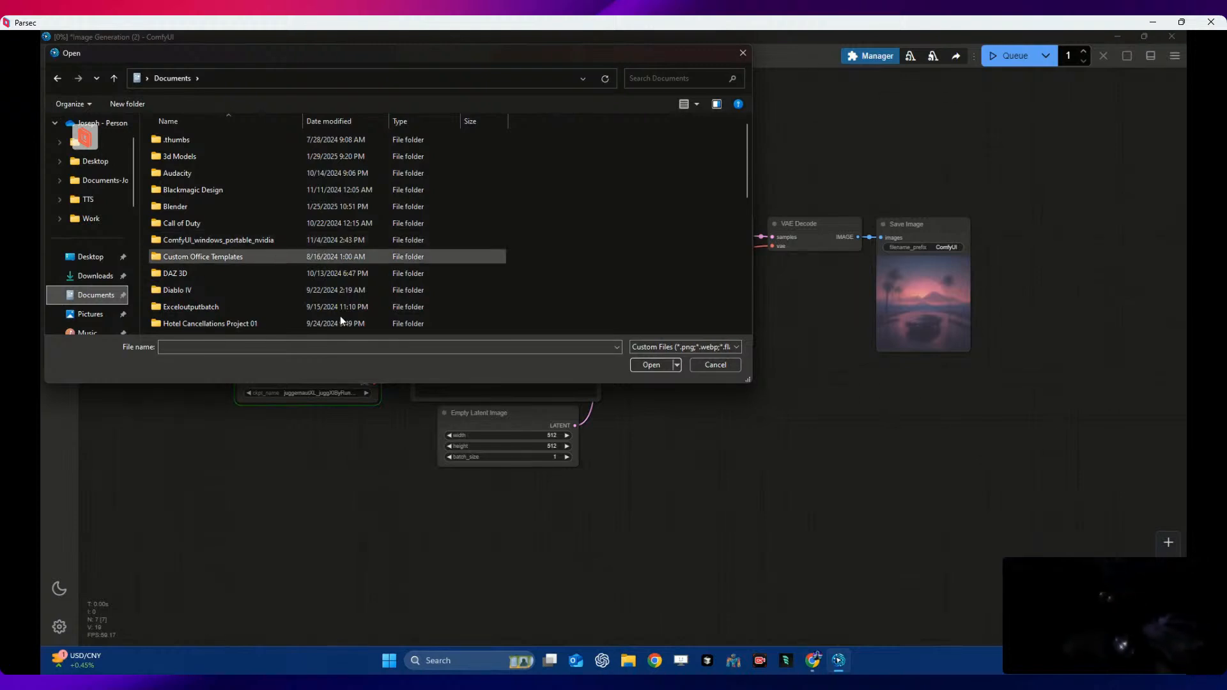
{"action": "left_click", "coordinate": [698, 365]}
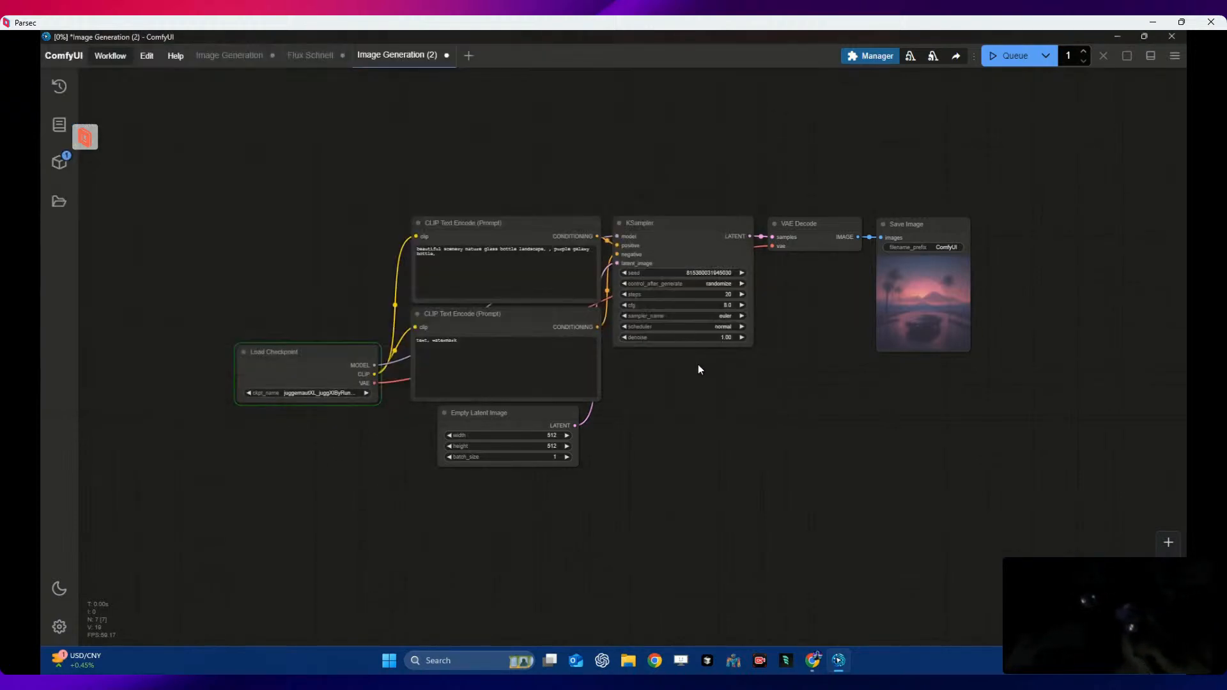
- In the first Image Generation workflow, set the checkpoint to juggernautXL_juggXIByRundiffusion.safetensors, try to queue it, and dismiss the error dialog
{"action": "left_click", "coordinate": [223, 56]}
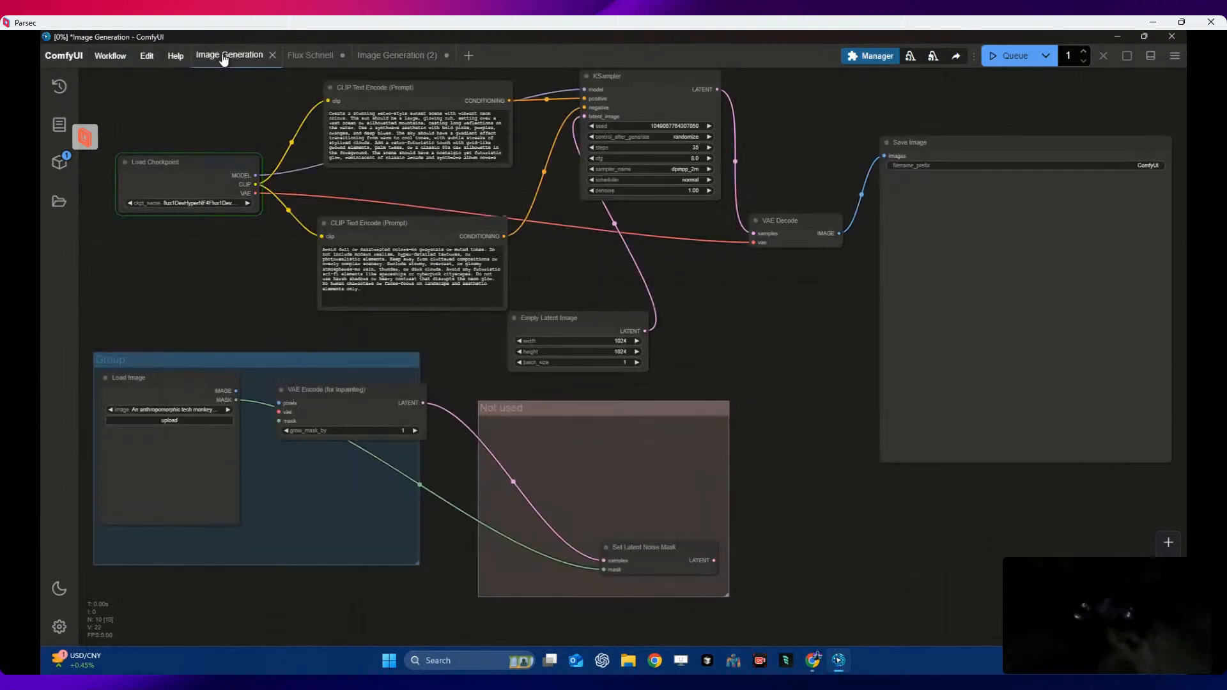
{"action": "left_click", "coordinate": [248, 204]}
{"action": "left_click", "coordinate": [248, 203]}
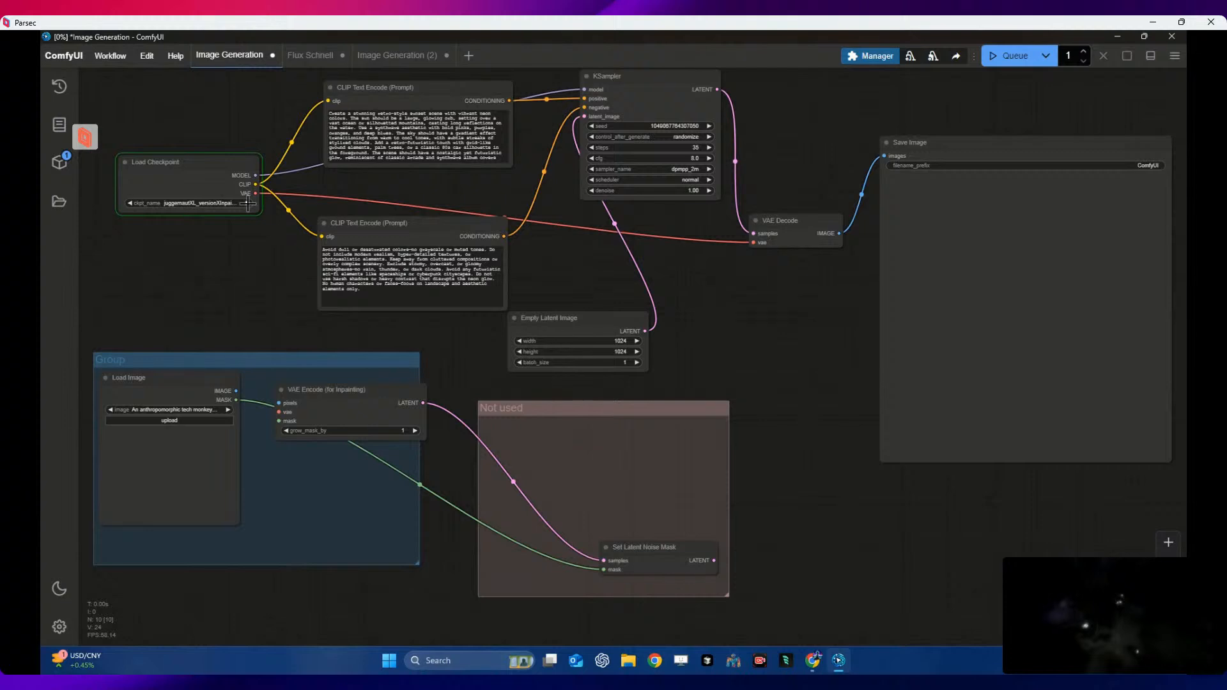
{"action": "left_click", "coordinate": [129, 204]}
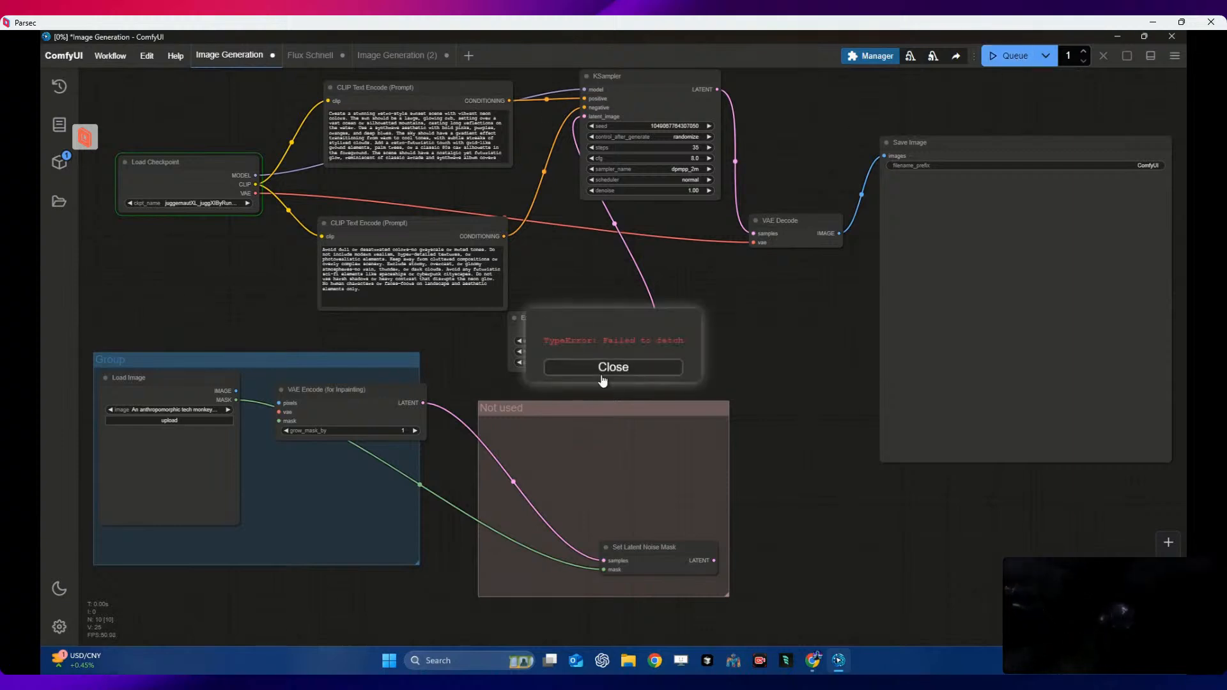
{"action": "left_click", "coordinate": [595, 365]}
- Try to save the workflow under the name Image Generation, and open the ComfyUI Manager
{"action": "left_click", "coordinate": [110, 56]}
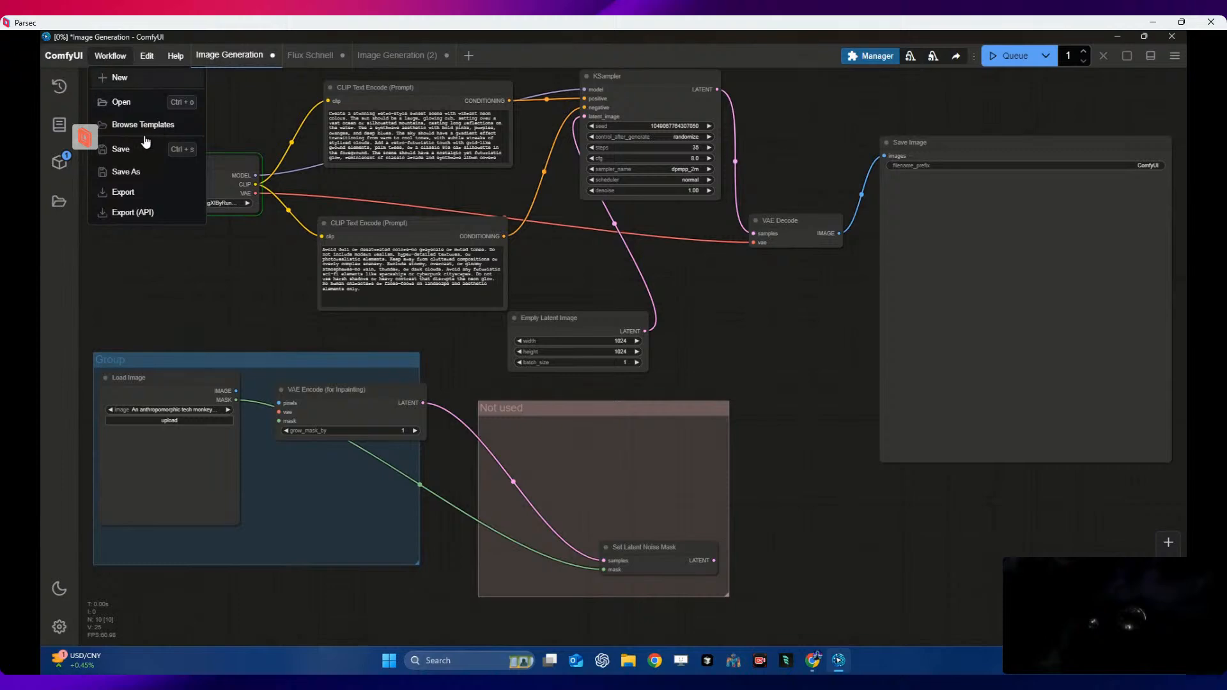
{"action": "left_click", "coordinate": [129, 170]}
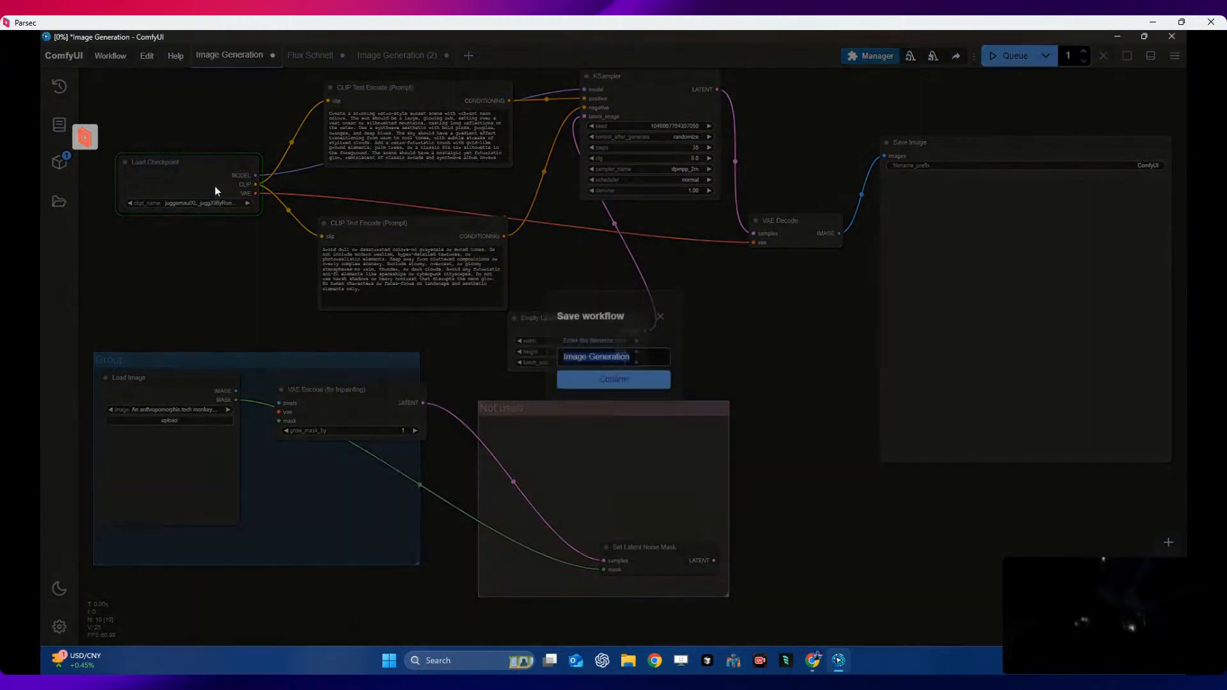
{"action": "left_click", "coordinate": [617, 386]}
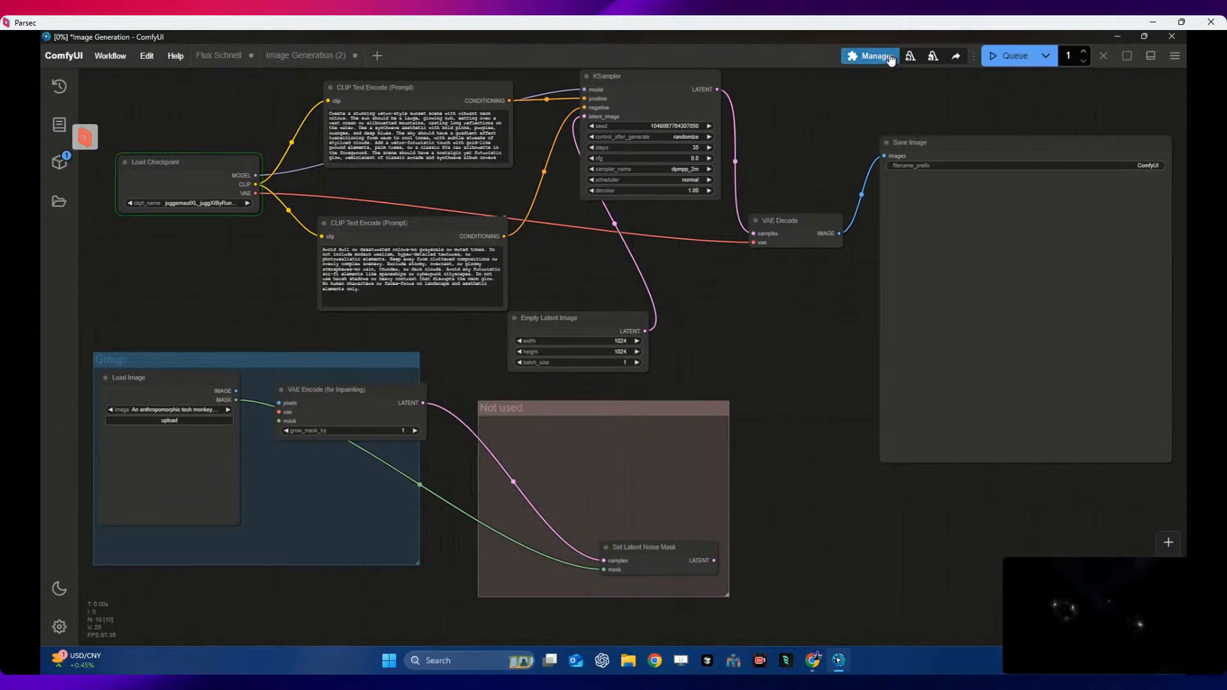
{"action": "left_click", "coordinate": [870, 56]}
{"action": "left_click", "coordinate": [592, 379]}
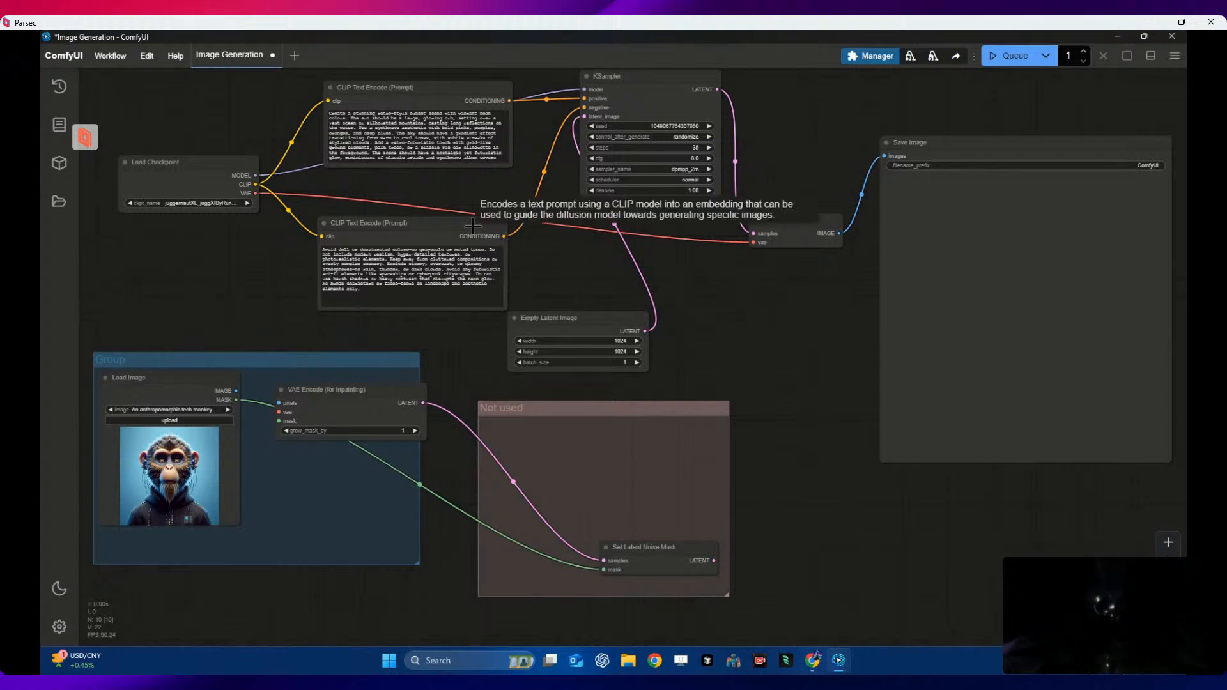
- Move the negative prompt node slightly upward beneath the positive prompt node, and queue the Image Generation workflow
{"action": "left_click_drag", "start_coordinate": [473, 225], "coordinate": [481, 213]}
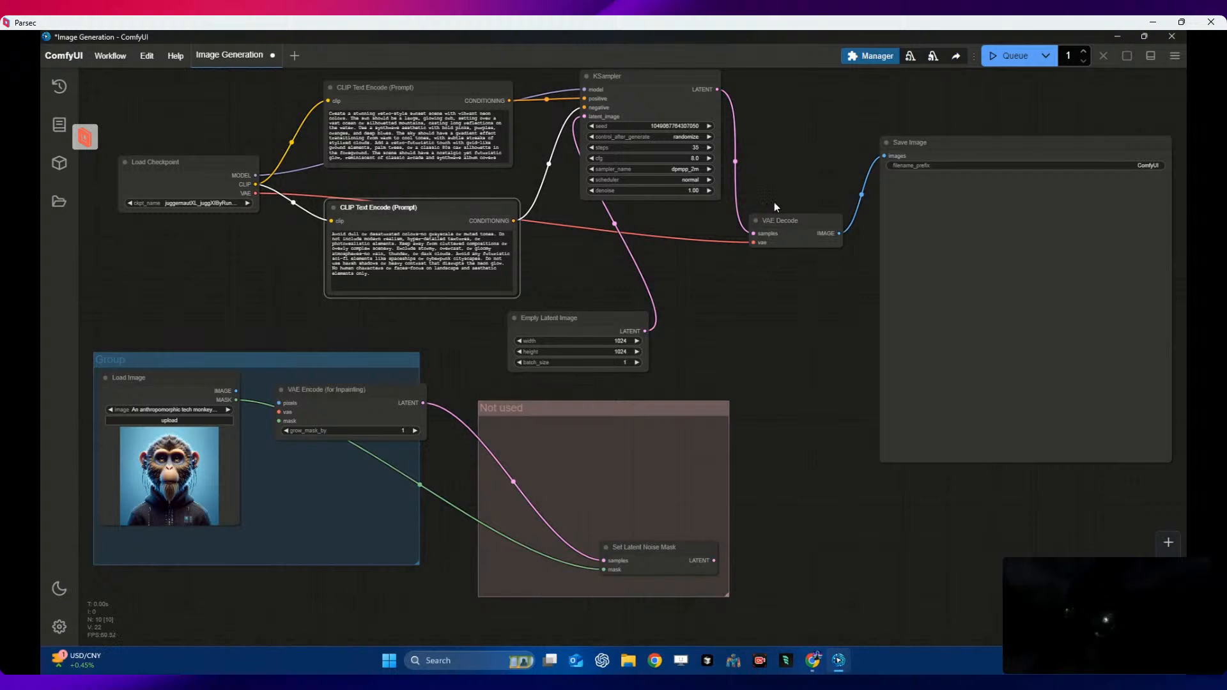
{"action": "left_click", "coordinate": [991, 57]}
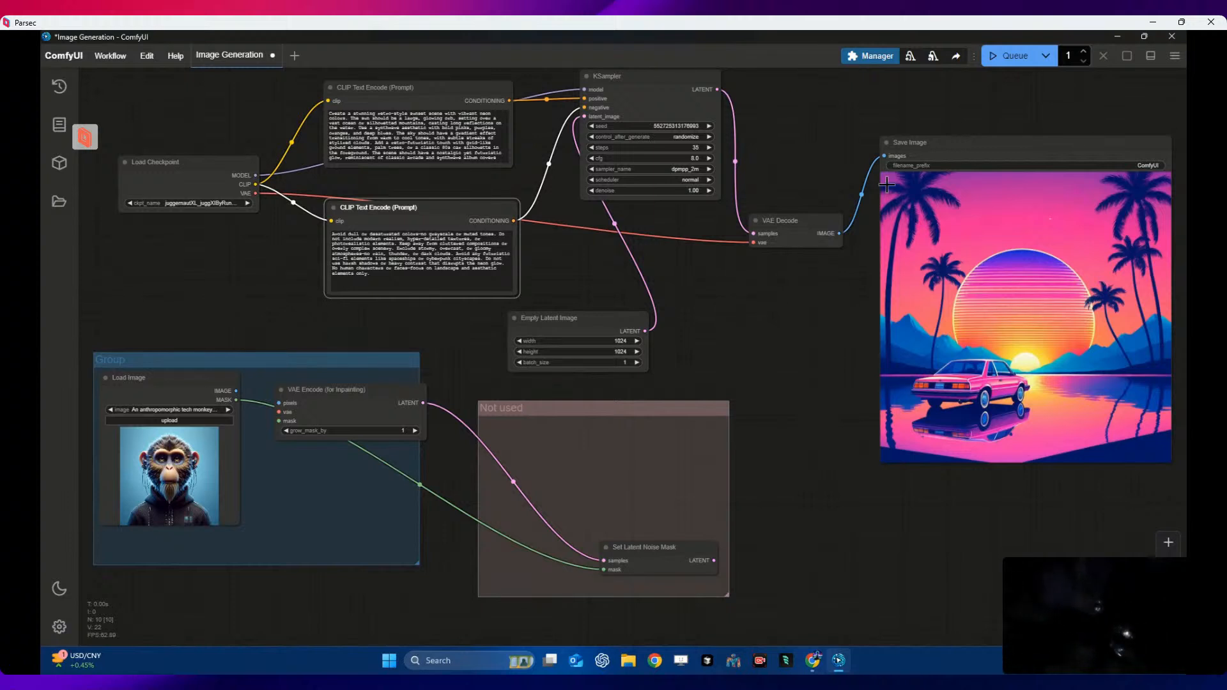
- Save the generated retro sunset image to the Downloads folder as ComfyUI_00078_.png
{"action": "right_click", "coordinate": [1039, 260]}
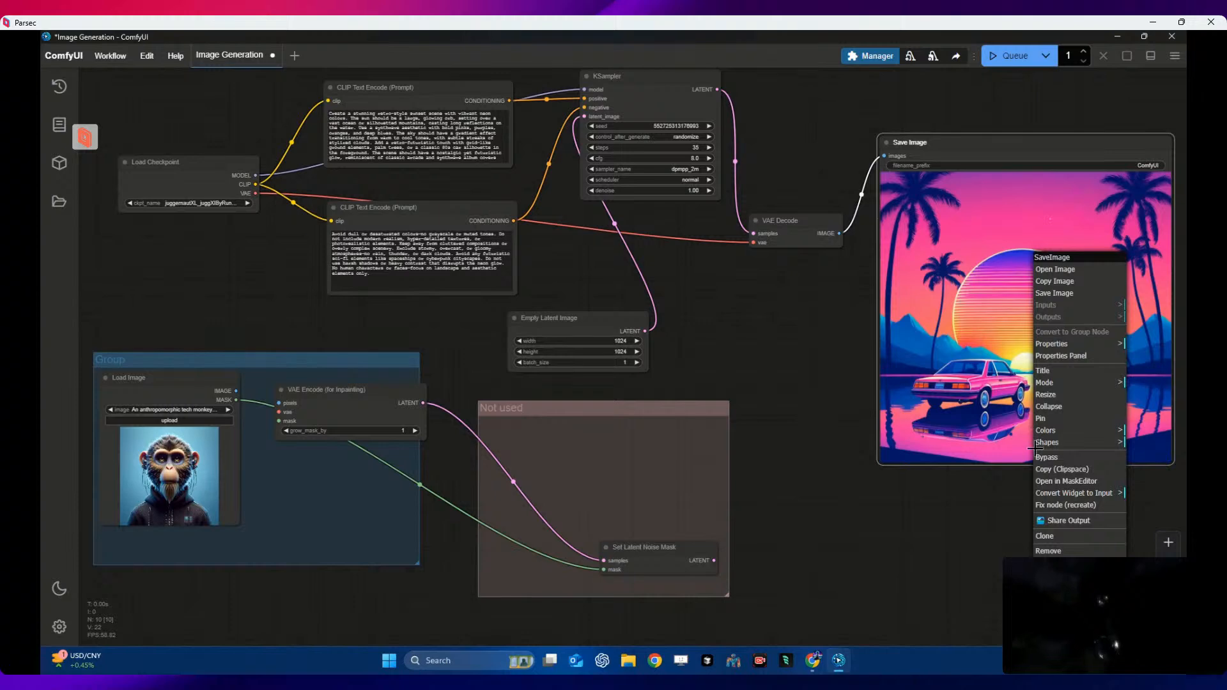
{"action": "left_click", "coordinate": [1064, 292]}
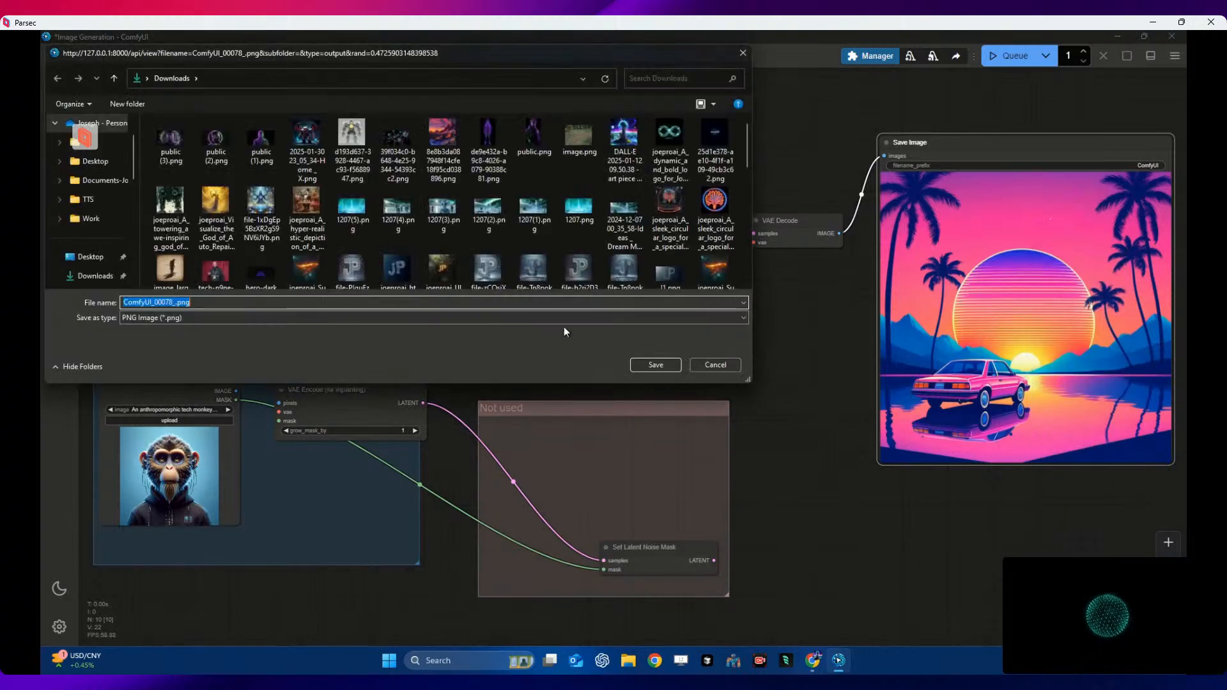
{"action": "left_click", "coordinate": [653, 365]}
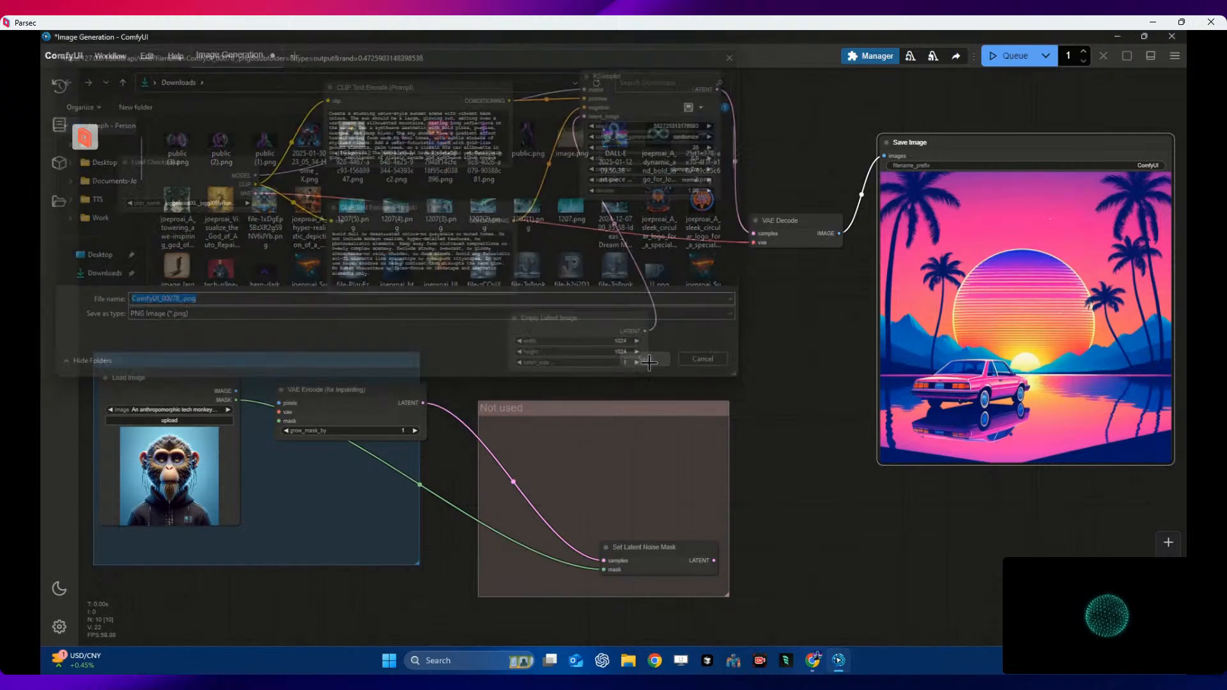
- Minimize ComfyUI and the browser to reach the desktop, and switch back to the ChatGPT Prompt Engineer conversation in Chrome
{"action": "left_click", "coordinate": [1118, 38]}
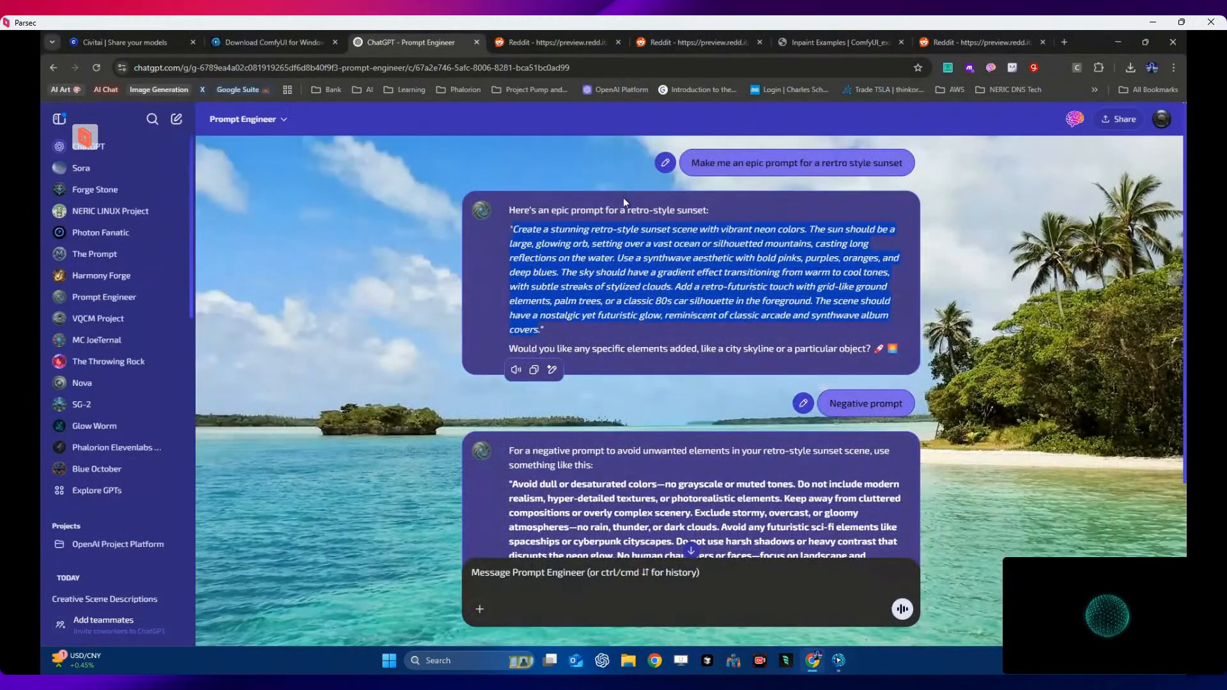
{"action": "left_click", "coordinate": [1118, 42]}
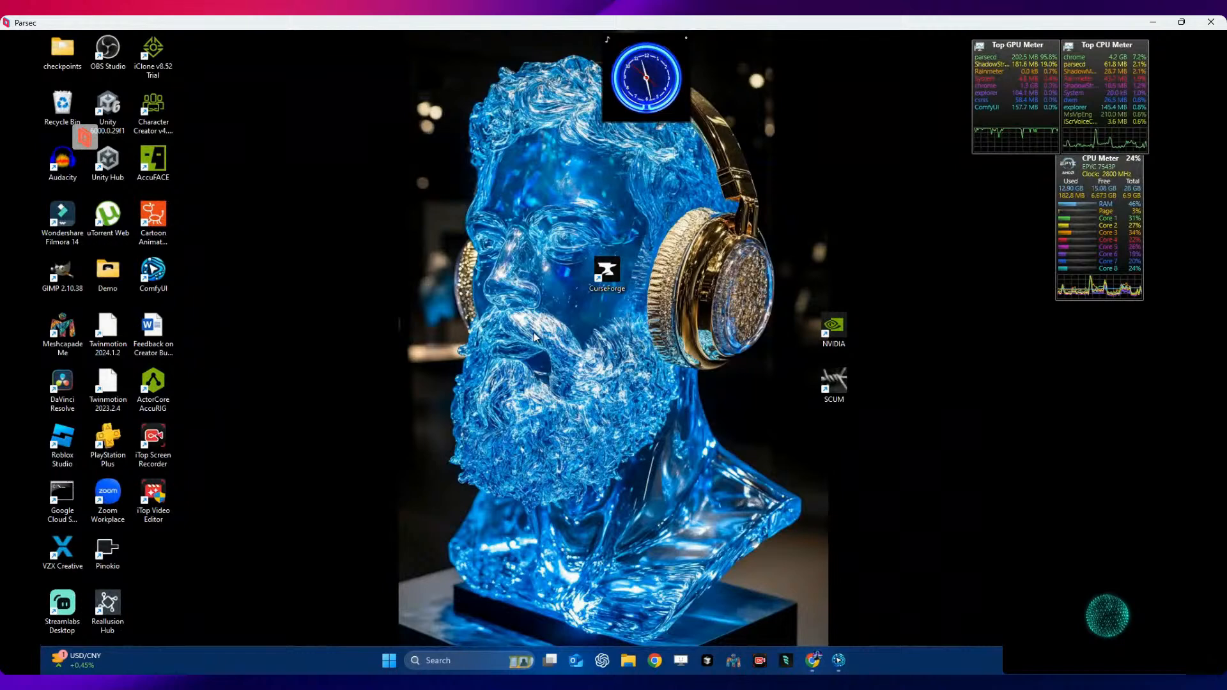
{"action": "right_click", "coordinate": [536, 337]}
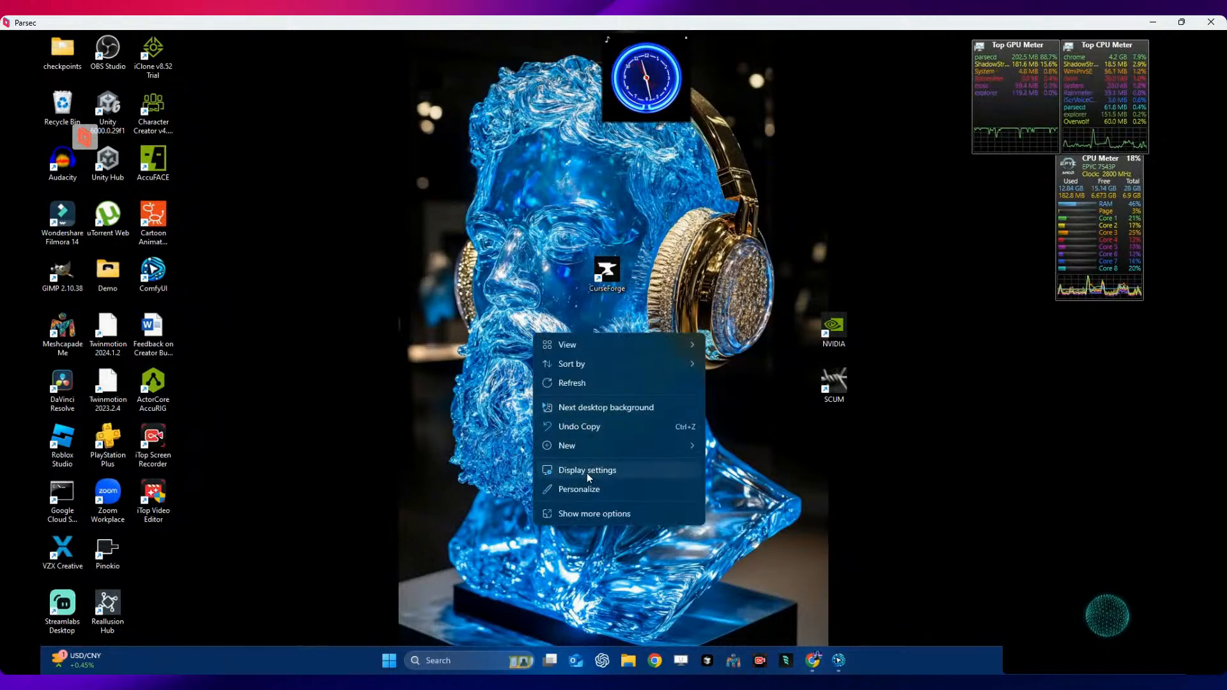
{"action": "left_click", "coordinate": [763, 631]}
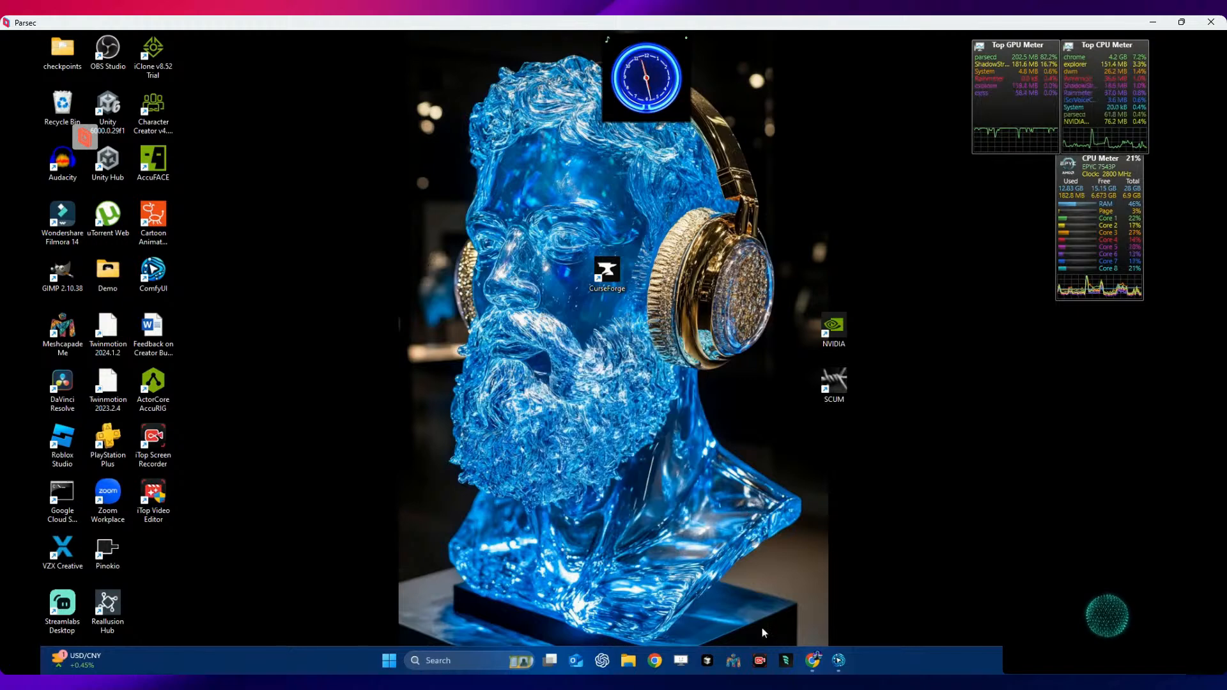
{"action": "left_click", "coordinate": [810, 660]}
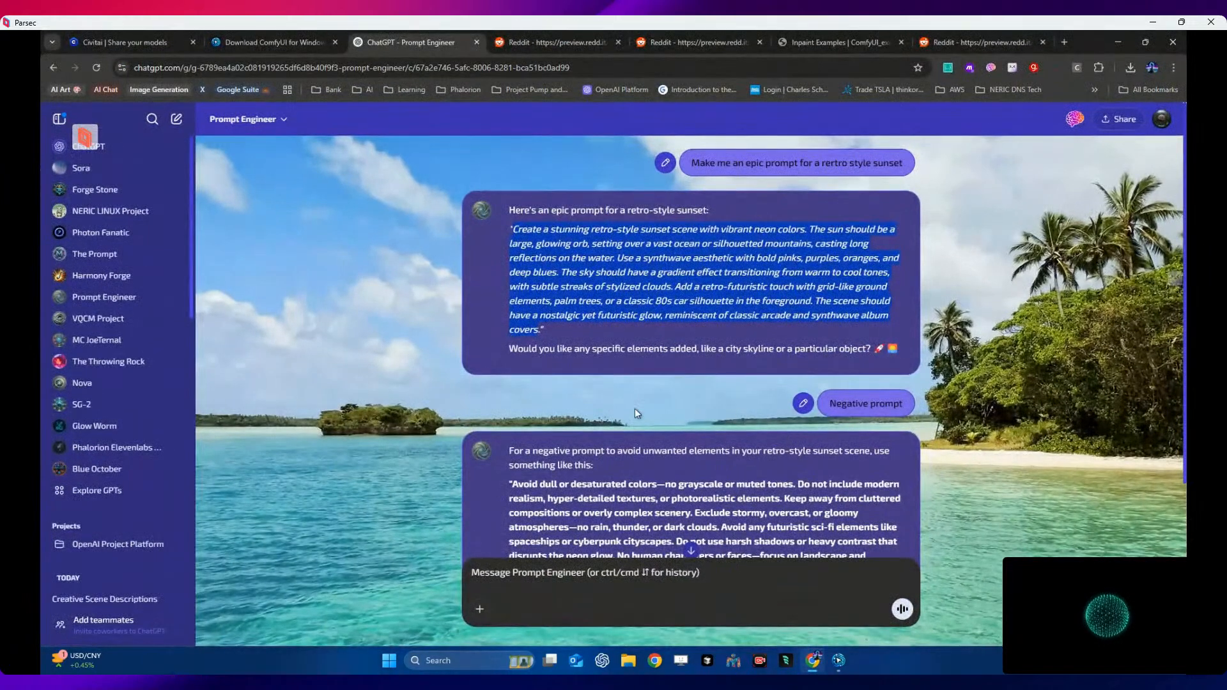